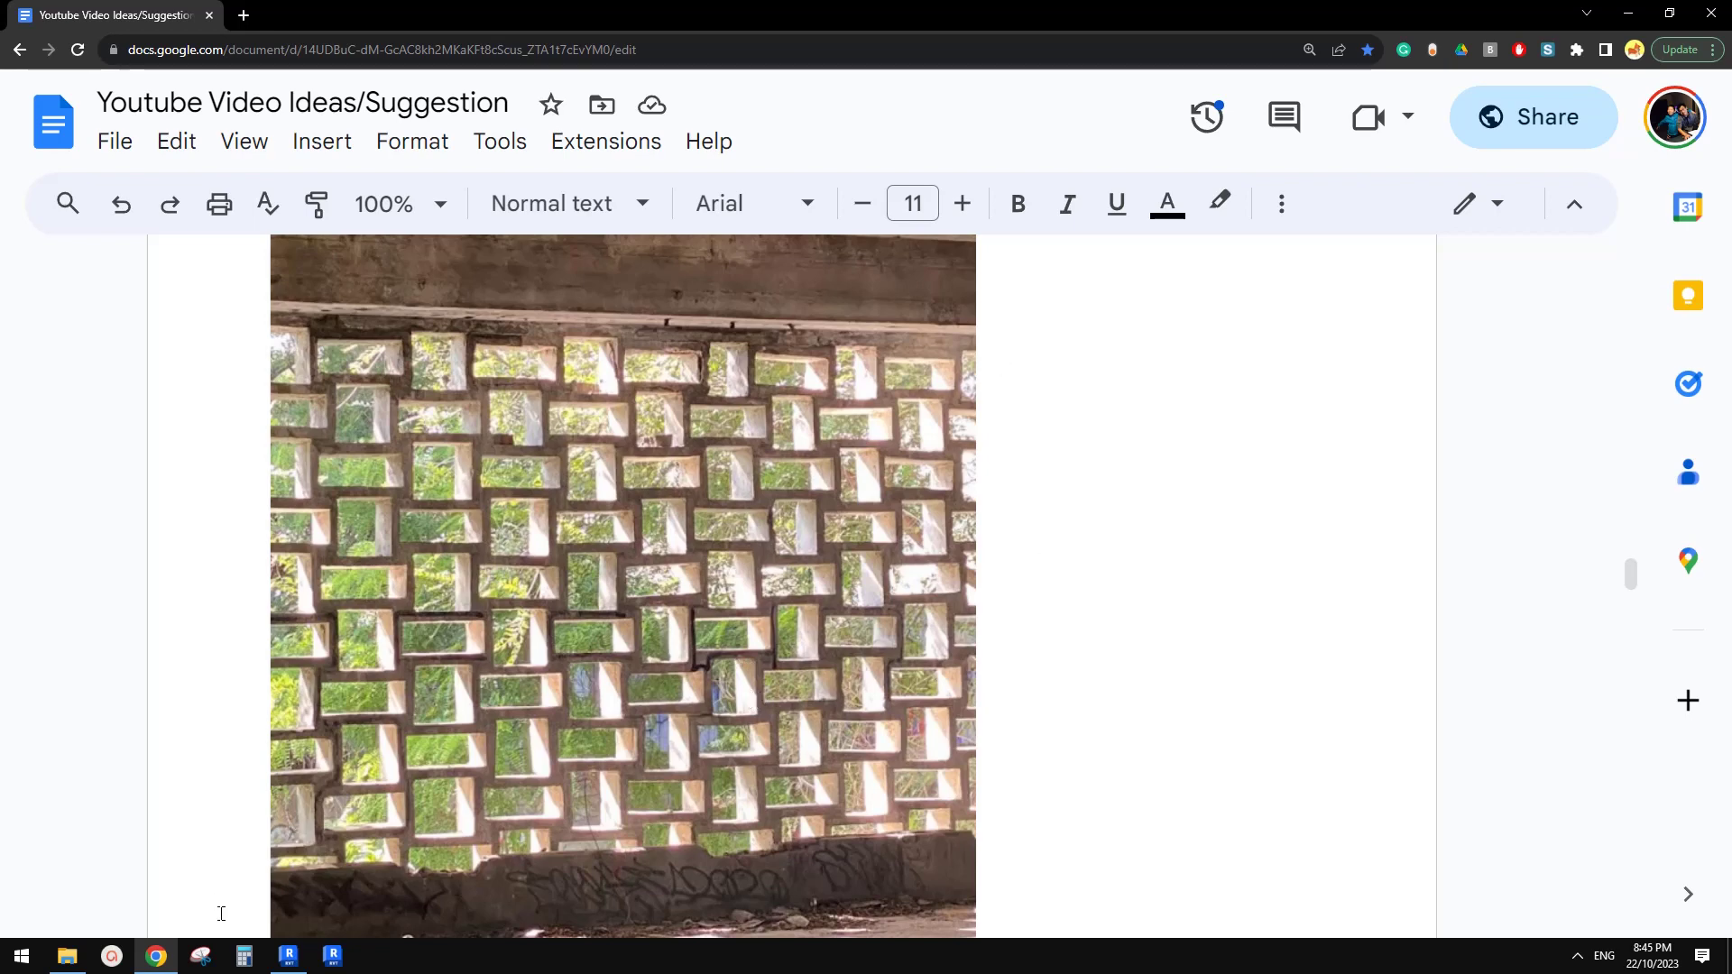
Open Snipping Tool and capture a rectangular snip of the breeze block wall photo
{"action": "left_click", "coordinate": [201, 955]}
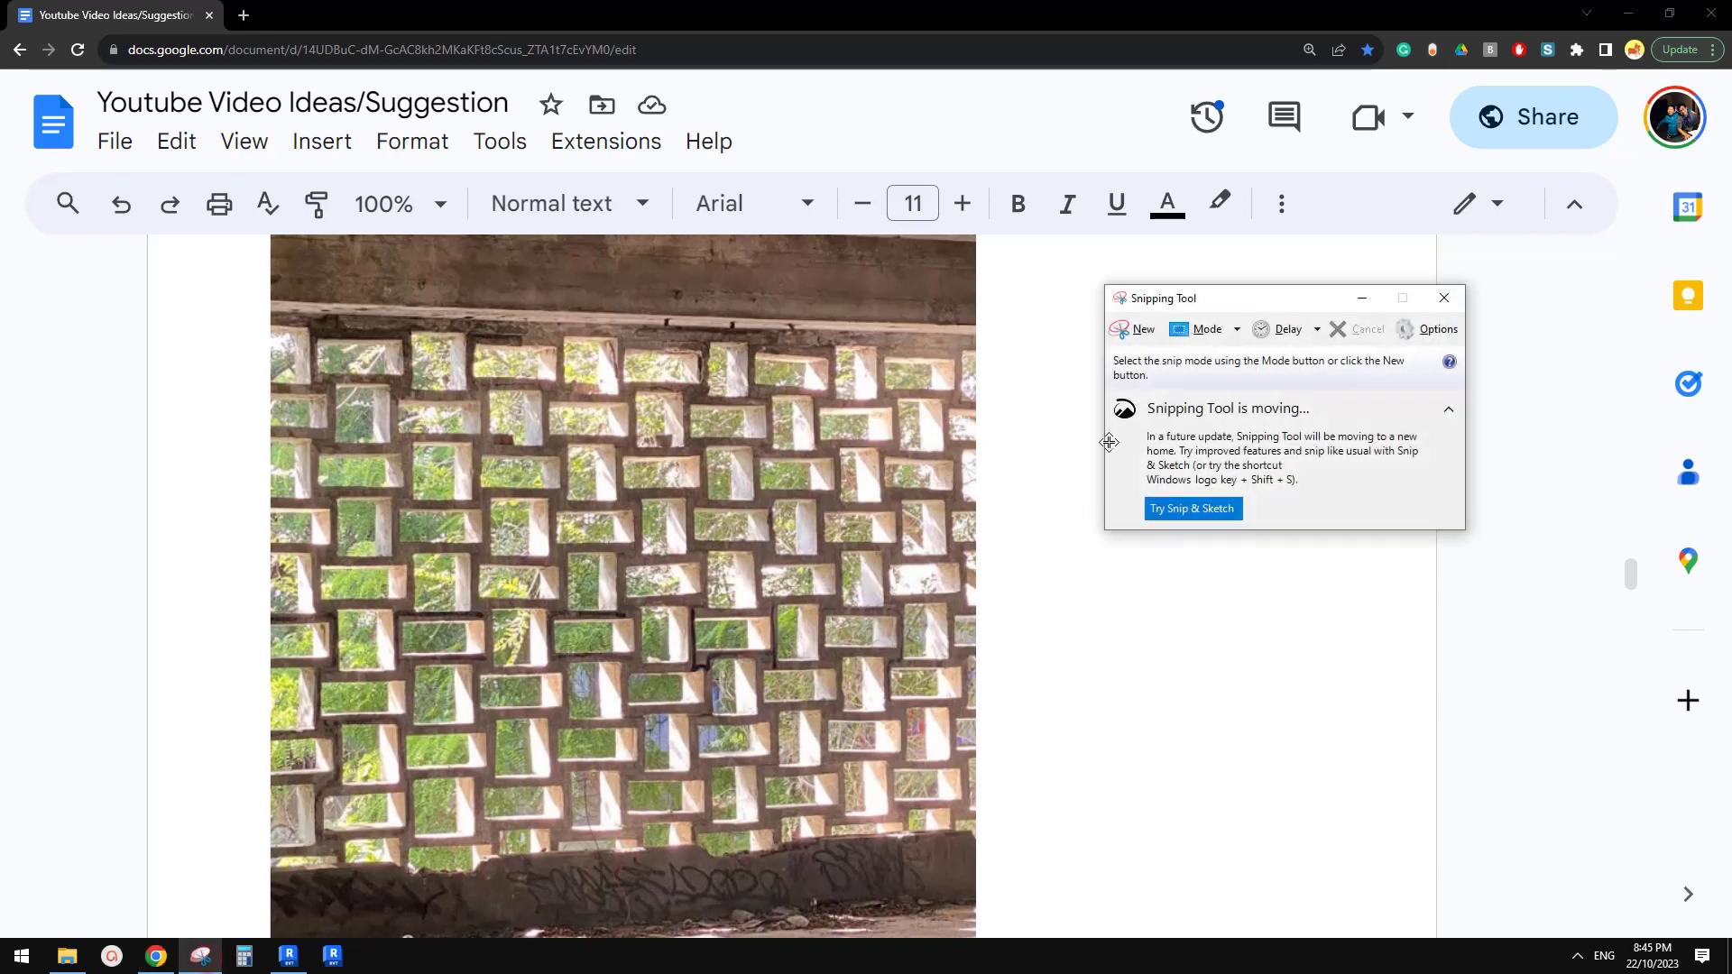
{"action": "left_click", "coordinate": [1139, 330]}
{"action": "left_click_drag", "start_coordinate": [256, 305], "coordinate": [1130, 869]}
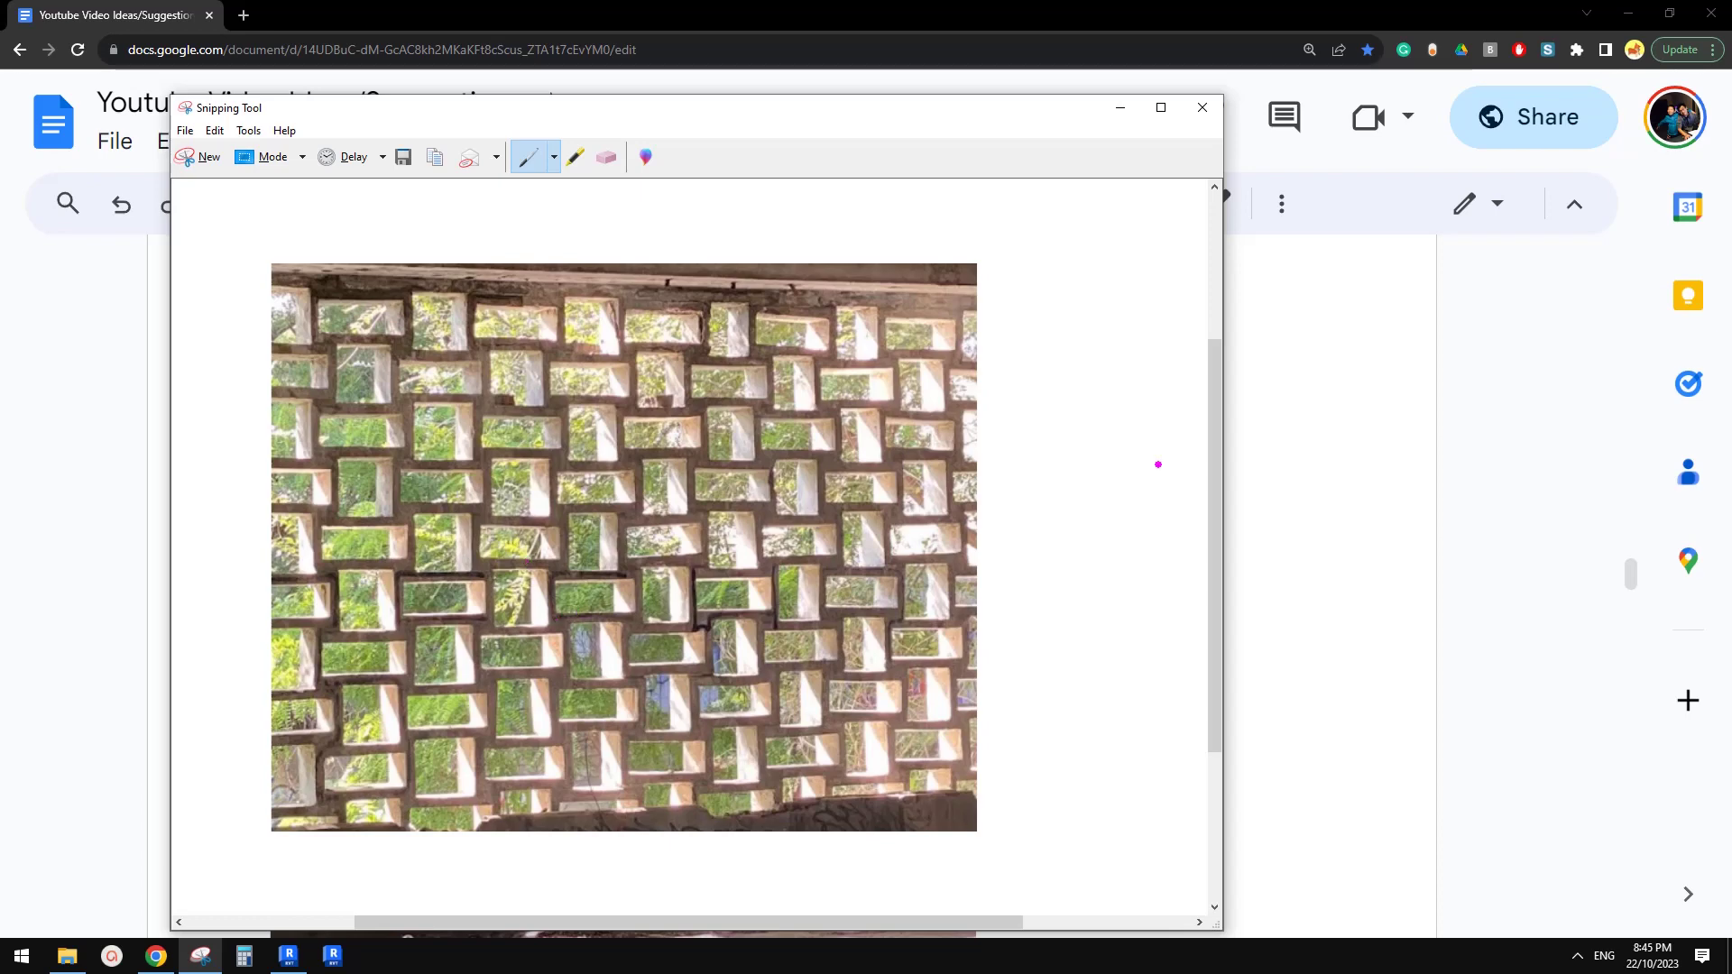
Sketch a grid of adjoining squares with the pen beside the wall photo in the snip
{"action": "left_click_drag", "start_coordinate": [1009, 453], "coordinate": [1013, 535]}
{"action": "left_click_drag", "start_coordinate": [976, 449], "coordinate": [1106, 463]}
{"action": "mouse_move", "coordinate": [1094, 463]}
{"action": "left_mouse_down"}
{"action": "mouse_move", "coordinate": [1092, 531]}
{"action": "mouse_move", "coordinate": [1094, 462]}
{"action": "left_mouse_up"}
{"action": "mouse_move", "coordinate": [995, 528]}
{"action": "left_mouse_down"}
{"action": "mouse_move", "coordinate": [1130, 535]}
{"action": "mouse_move", "coordinate": [1012, 620]}
{"action": "left_mouse_up"}
{"action": "mouse_move", "coordinate": [1089, 532]}
{"action": "left_mouse_down"}
{"action": "mouse_move", "coordinate": [1086, 606]}
{"action": "mouse_move", "coordinate": [1143, 607]}
{"action": "mouse_move", "coordinate": [1082, 698]}
{"action": "left_mouse_up"}
{"action": "left_click_drag", "start_coordinate": [1014, 619], "coordinate": [1017, 687]}
{"action": "left_click_drag", "start_coordinate": [990, 685], "coordinate": [1102, 695]}
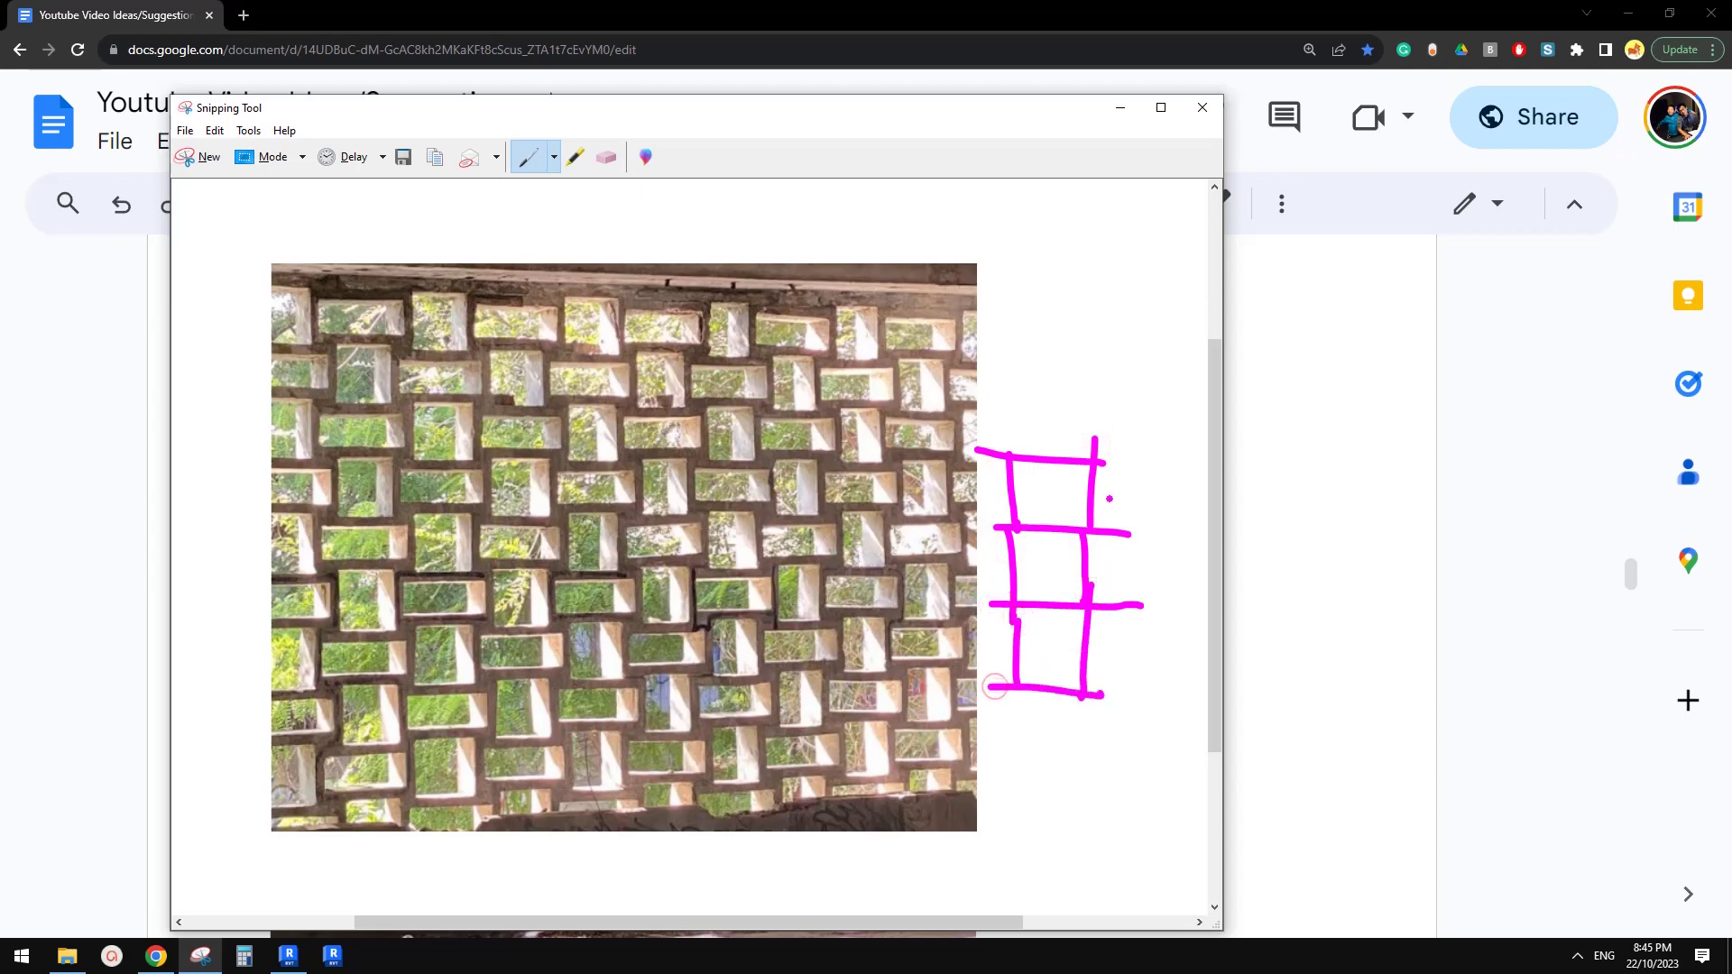
{"action": "mouse_move", "coordinate": [1093, 462]}
{"action": "left_mouse_down"}
{"action": "mouse_move", "coordinate": [1176, 462]}
{"action": "mouse_move", "coordinate": [1177, 534]}
{"action": "mouse_move", "coordinate": [1199, 534]}
{"action": "mouse_move", "coordinate": [1174, 602]}
{"action": "mouse_move", "coordinate": [1192, 603]}
{"action": "left_mouse_up"}
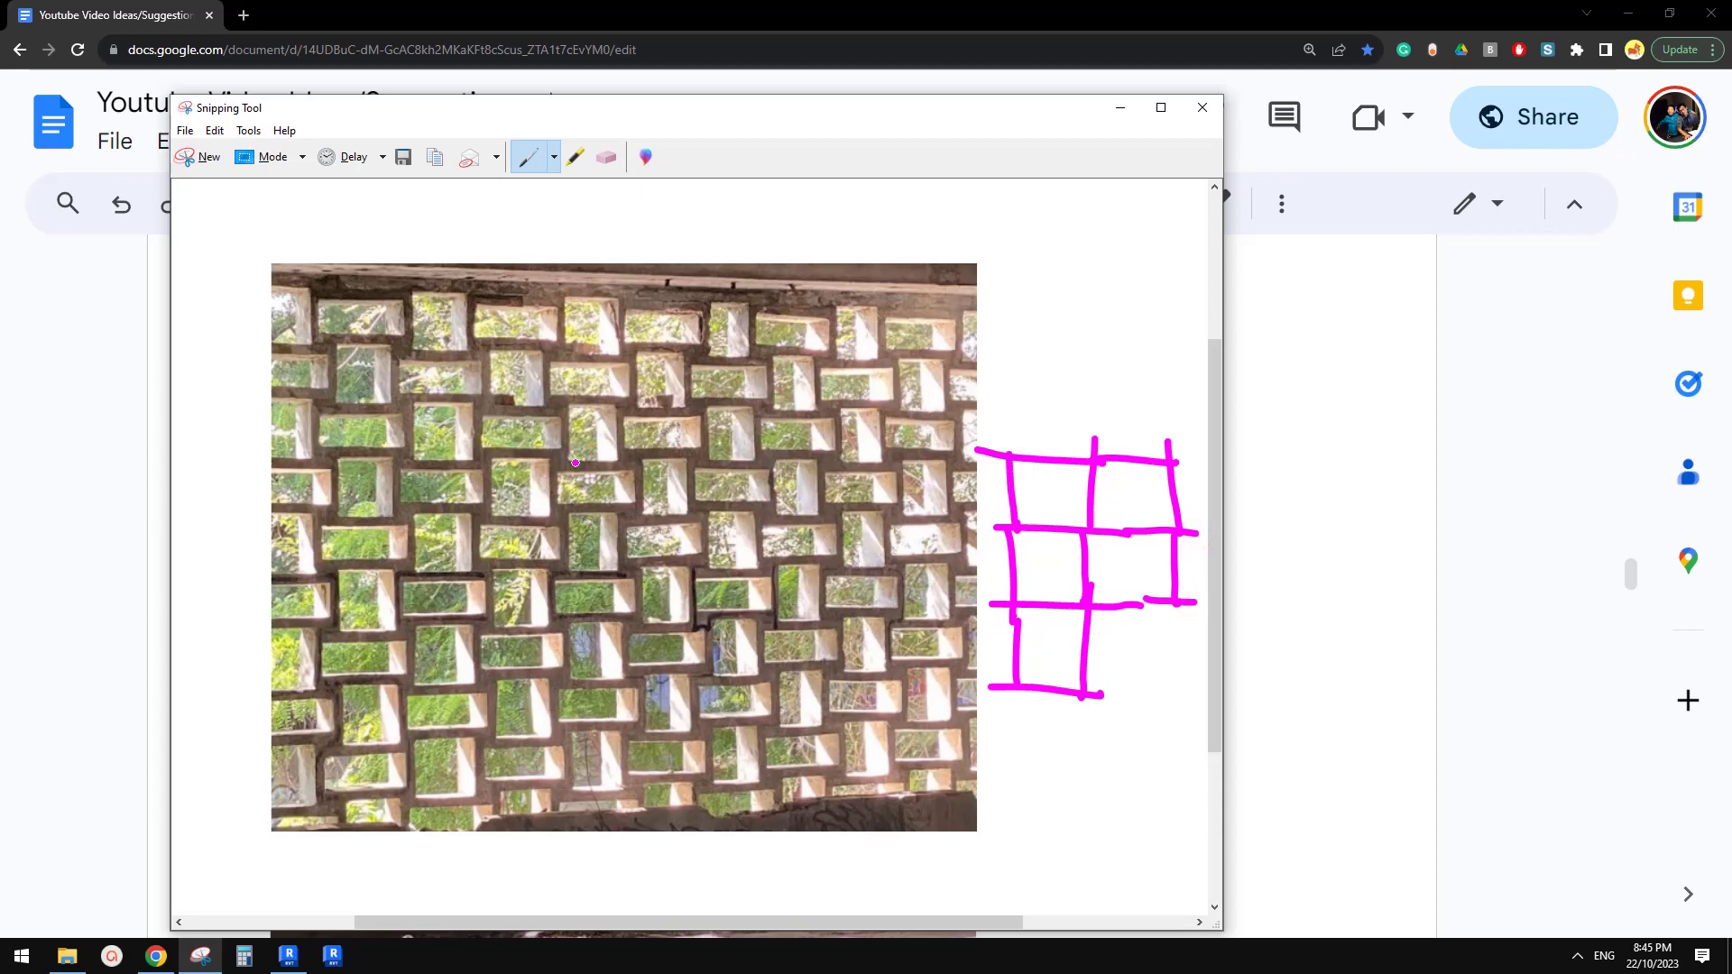
Outline three adjacent repeating modules across the middle of the wall photo and trace block openings inside the central one
{"action": "mouse_move", "coordinate": [521, 464]}
{"action": "left_mouse_down"}
{"action": "mouse_move", "coordinate": [659, 460]}
{"action": "mouse_move", "coordinate": [659, 551]}
{"action": "mouse_move", "coordinate": [622, 573]}
{"action": "mouse_move", "coordinate": [547, 574]}
{"action": "left_mouse_up"}
{"action": "left_click_drag", "start_coordinate": [520, 462], "coordinate": [523, 569]}
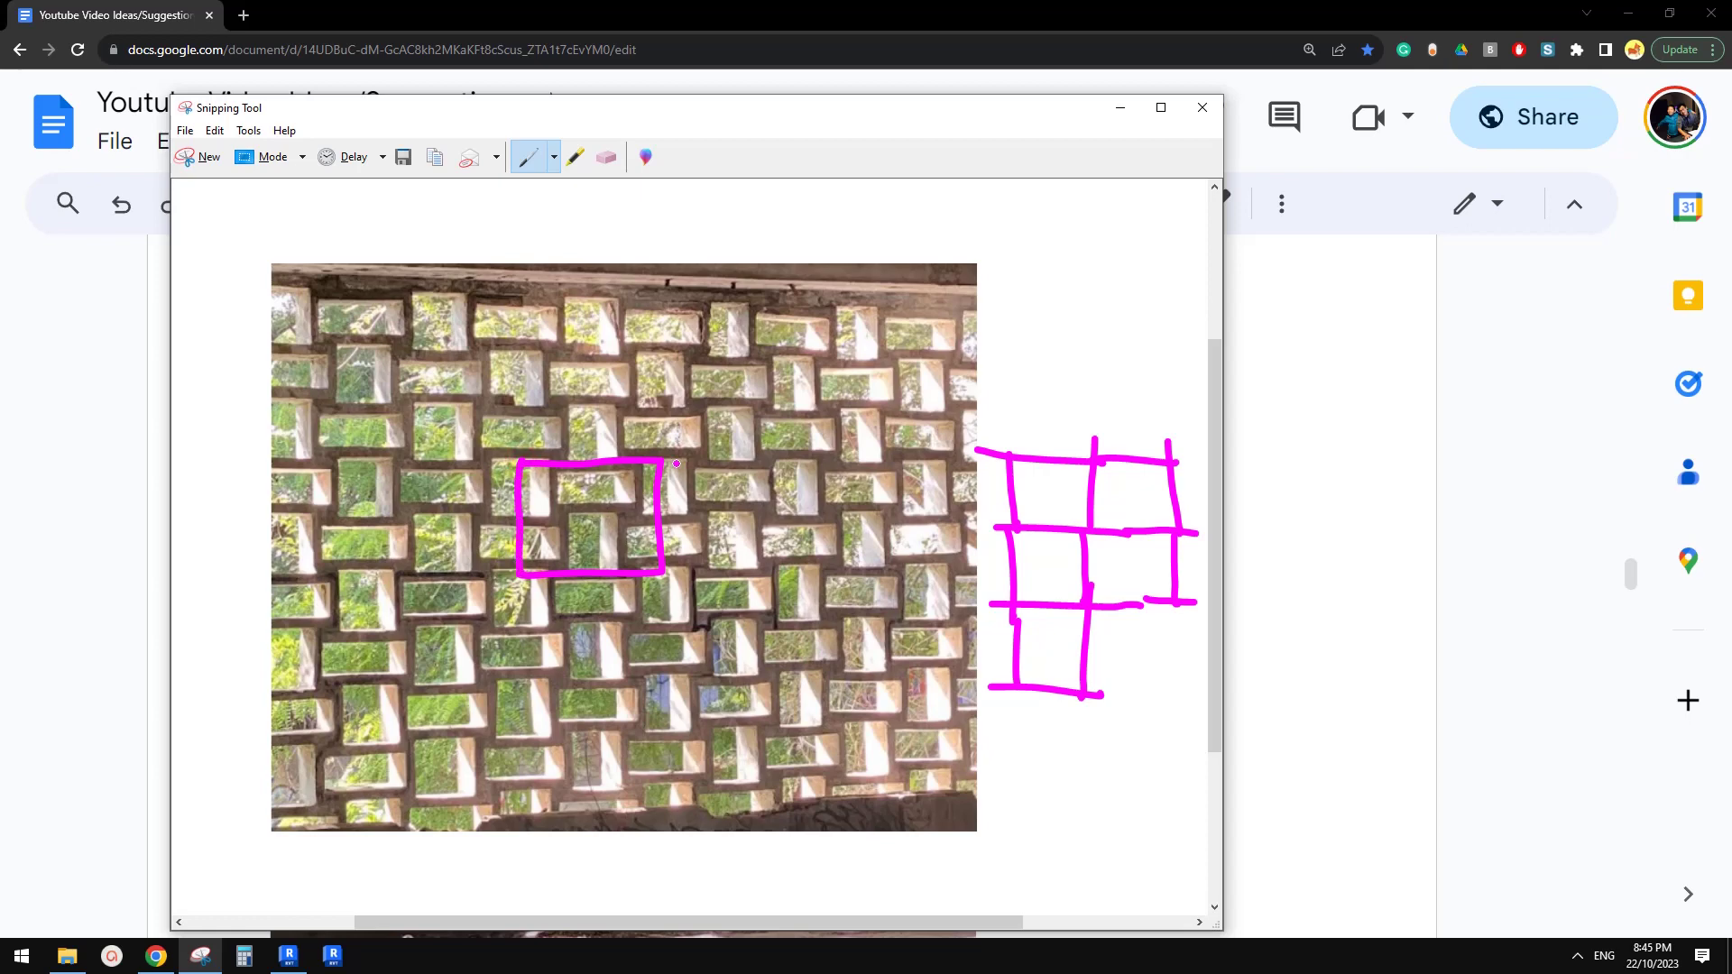
{"action": "mouse_move", "coordinate": [664, 461]}
{"action": "left_mouse_down"}
{"action": "mouse_move", "coordinate": [790, 460]}
{"action": "mouse_move", "coordinate": [794, 567]}
{"action": "mouse_move", "coordinate": [666, 571]}
{"action": "left_mouse_up"}
{"action": "mouse_move", "coordinate": [519, 463]}
{"action": "left_mouse_down"}
{"action": "mouse_move", "coordinate": [371, 461]}
{"action": "mouse_move", "coordinate": [365, 496]}
{"action": "mouse_move", "coordinate": [363, 570]}
{"action": "mouse_move", "coordinate": [503, 569]}
{"action": "left_mouse_up"}
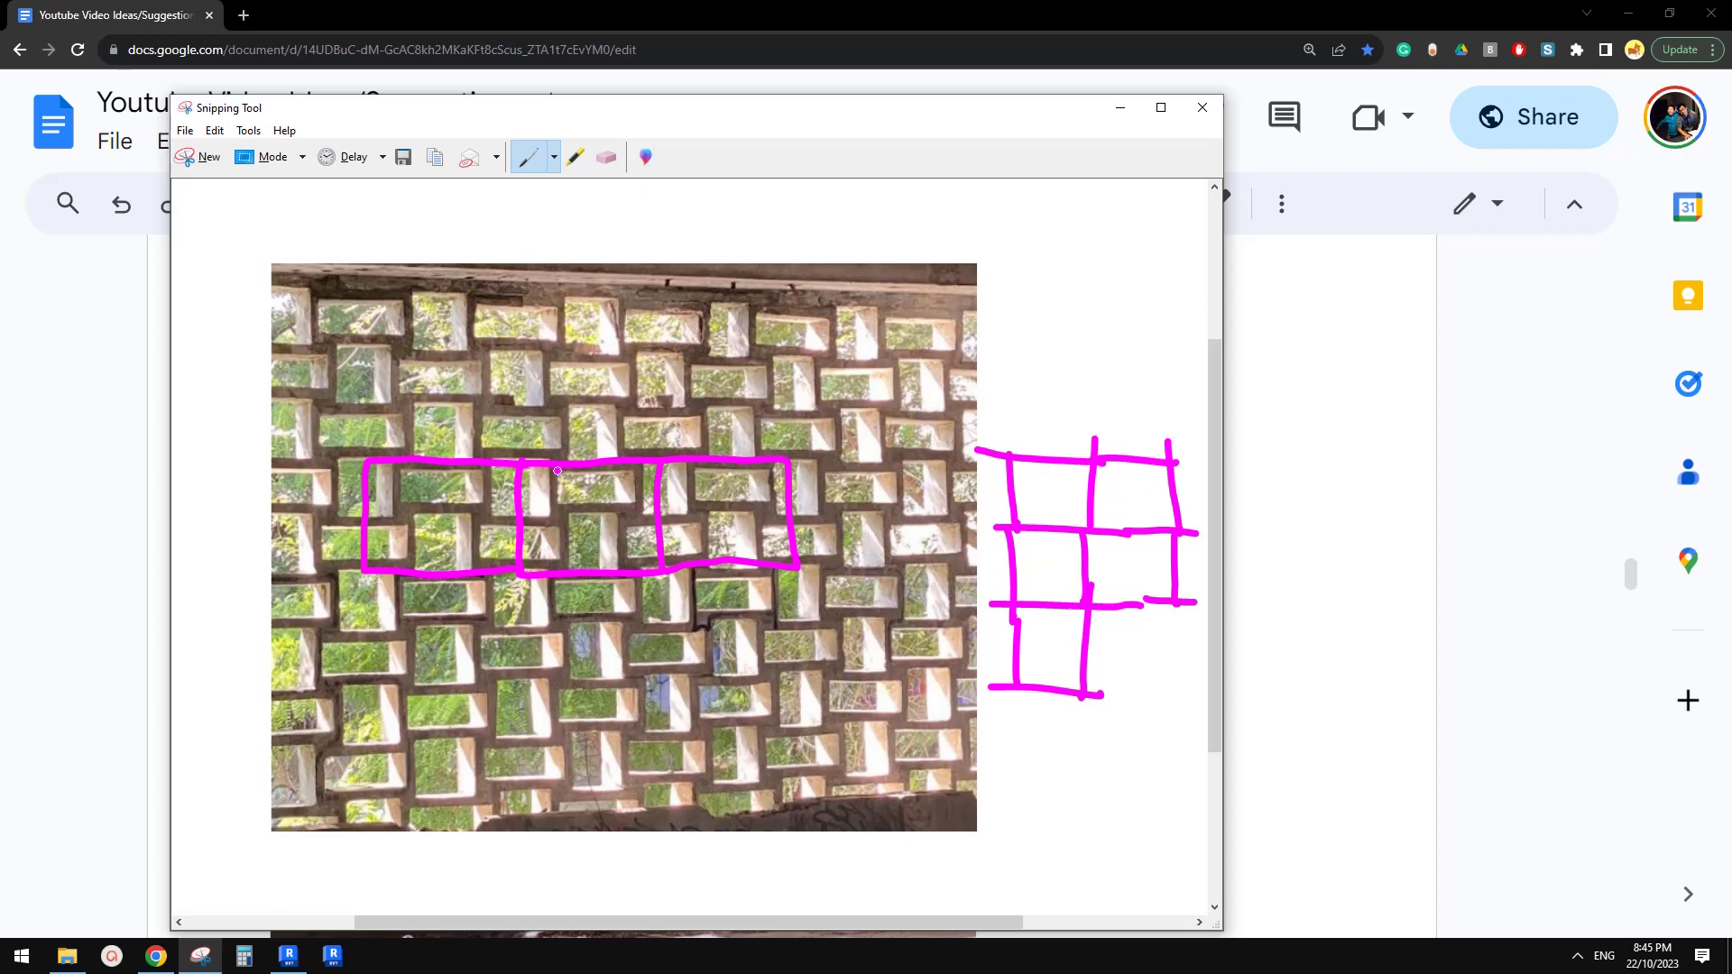
{"action": "mouse_move", "coordinate": [558, 470]}
{"action": "left_mouse_down"}
{"action": "mouse_move", "coordinate": [558, 513]}
{"action": "mouse_move", "coordinate": [642, 505]}
{"action": "mouse_move", "coordinate": [573, 467]}
{"action": "mouse_move", "coordinate": [564, 519]}
{"action": "mouse_move", "coordinate": [527, 562]}
{"action": "left_mouse_up"}
{"action": "mouse_move", "coordinate": [653, 518]}
{"action": "left_mouse_down"}
{"action": "mouse_move", "coordinate": [625, 564]}
{"action": "mouse_move", "coordinate": [642, 552]}
{"action": "left_mouse_up"}
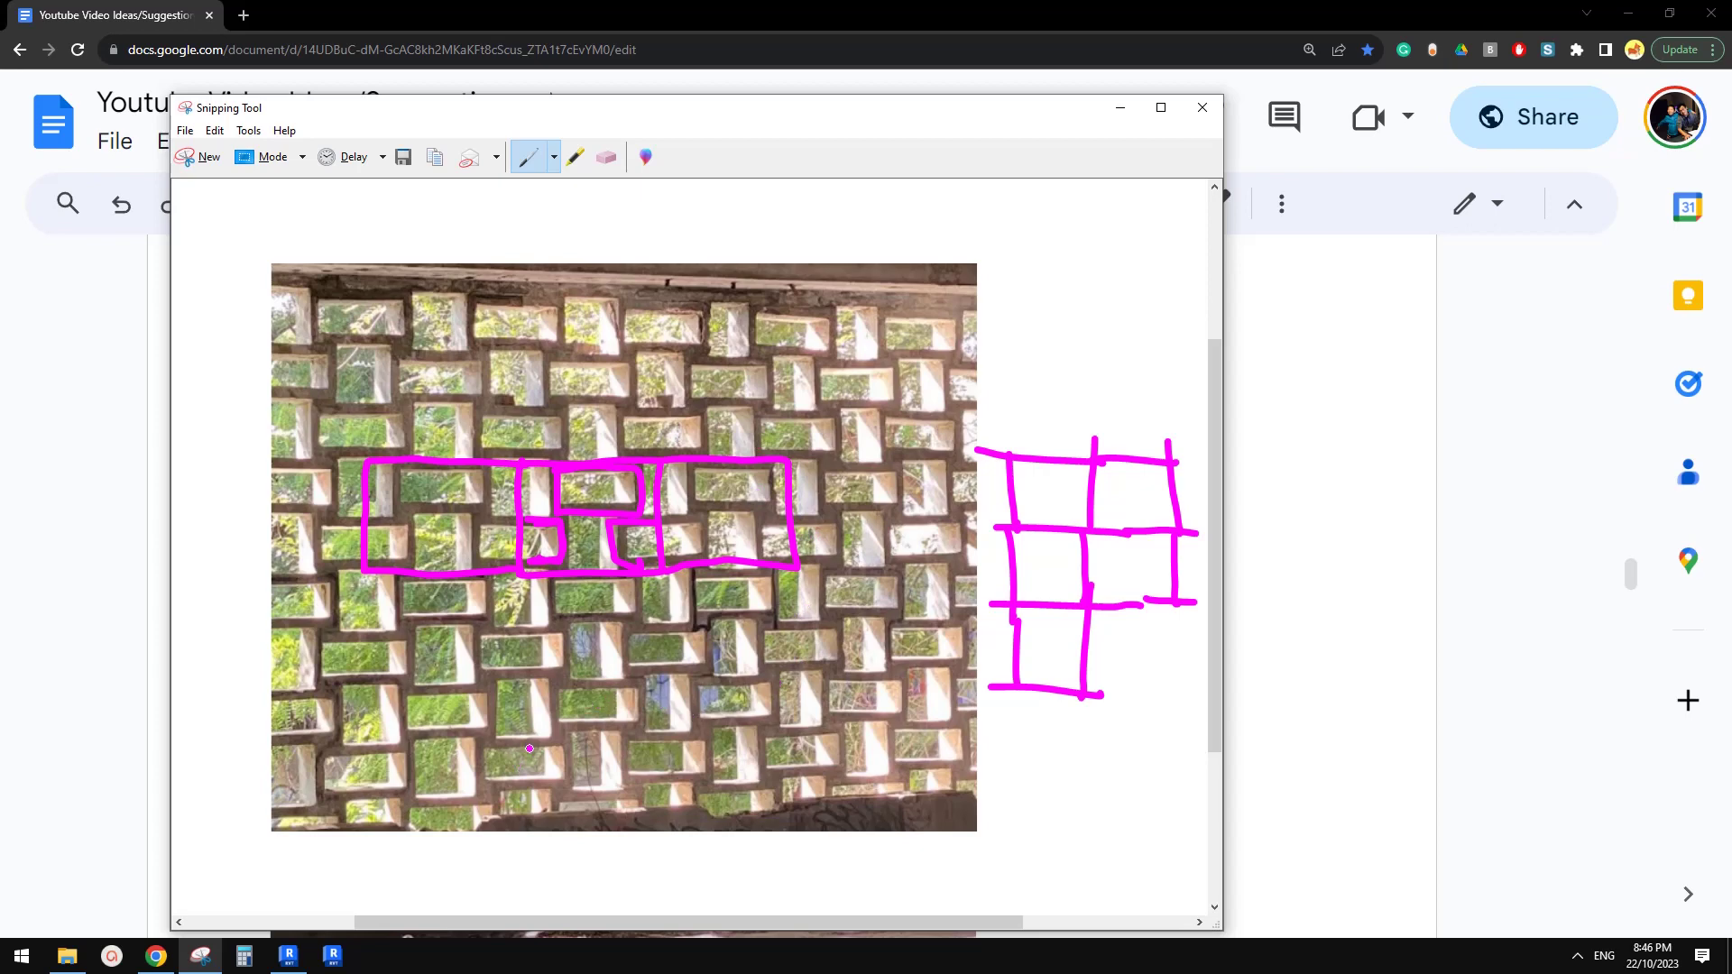
Erase all pen markings from the snip
{"action": "left_click", "coordinate": [606, 157]}
{"action": "mouse_move", "coordinate": [785, 510]}
{"action": "left_mouse_down"}
{"action": "mouse_move", "coordinate": [542, 514]}
{"action": "mouse_move", "coordinate": [449, 491]}
{"action": "left_mouse_up"}
{"action": "mouse_move", "coordinate": [979, 451]}
{"action": "left_mouse_down"}
{"action": "mouse_move", "coordinate": [1119, 532]}
{"action": "mouse_move", "coordinate": [1180, 484]}
{"action": "mouse_move", "coordinate": [1110, 645]}
{"action": "mouse_move", "coordinate": [1045, 685]}
{"action": "left_mouse_up"}
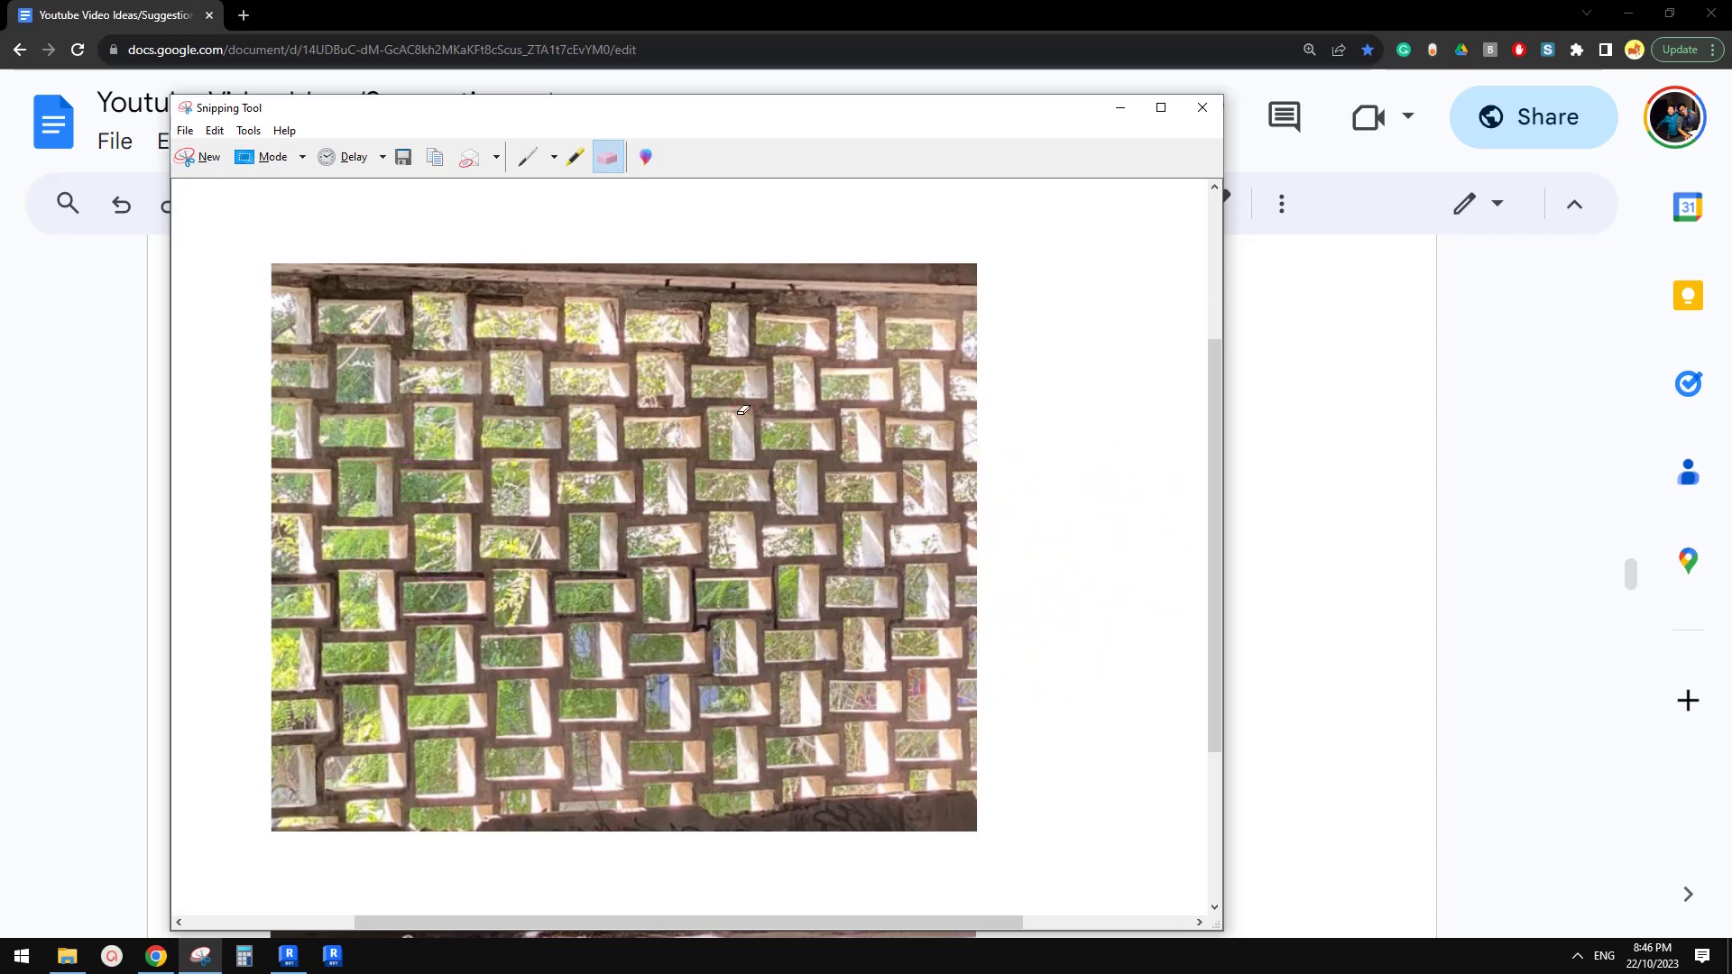
Outline single-row block modules on the wall photo with the pen, staggering adjacent rows by half a module
{"action": "left_click", "coordinate": [528, 157]}
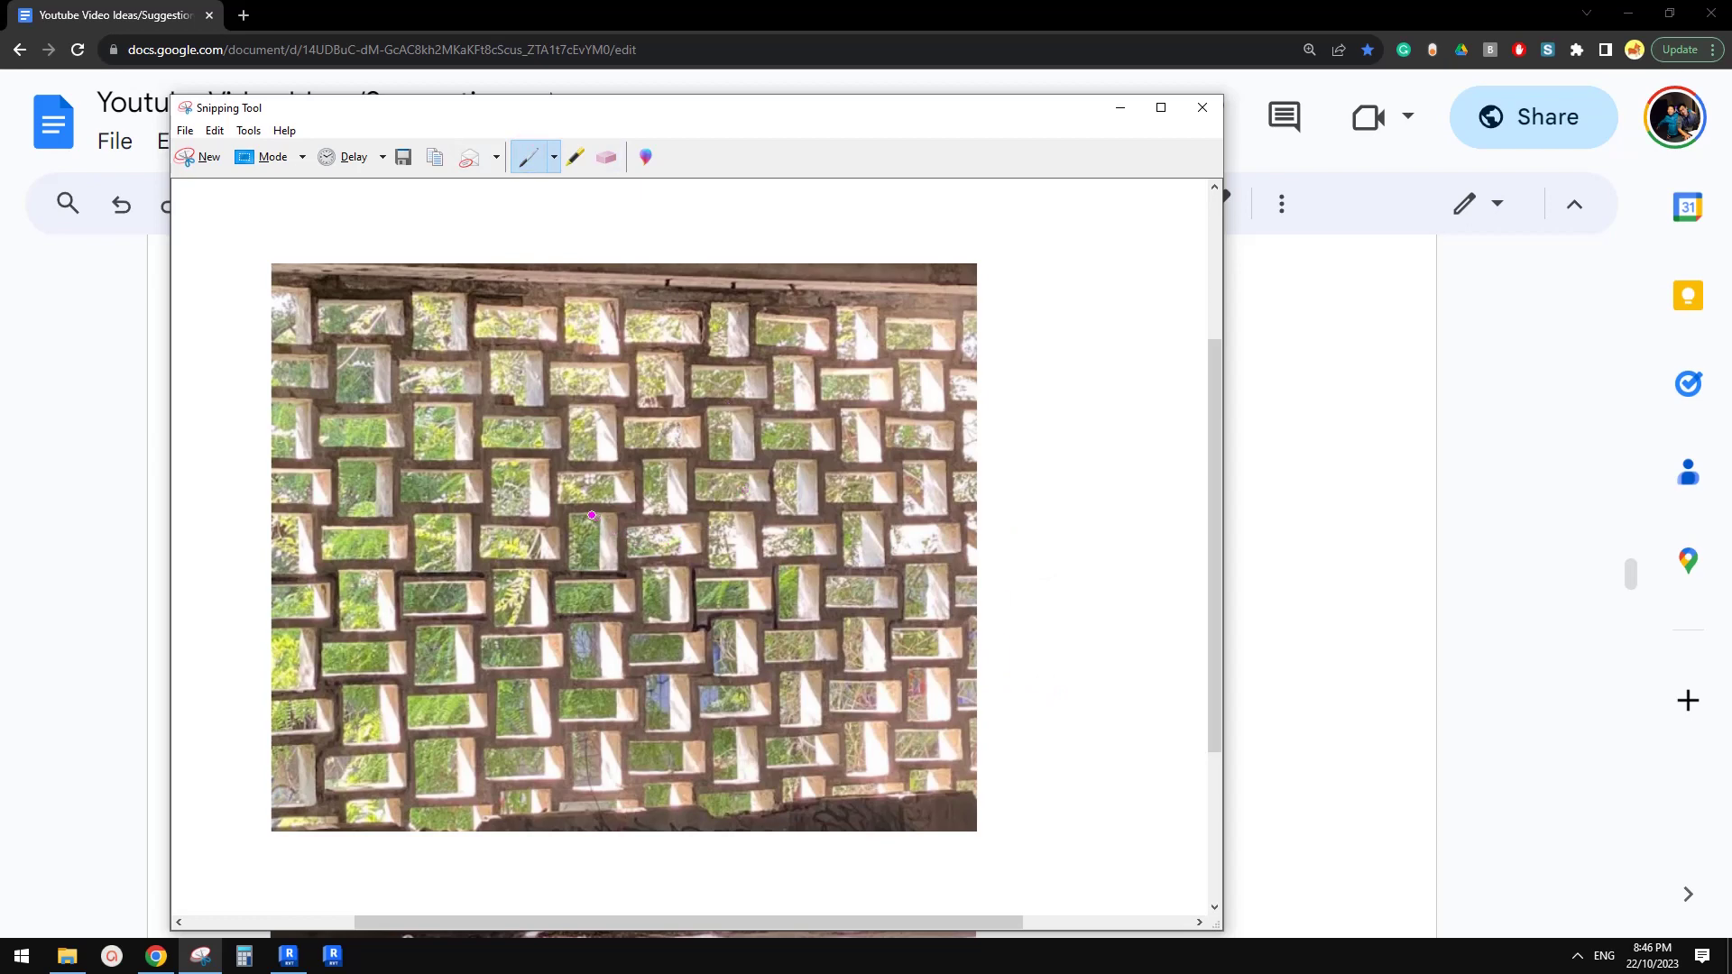
{"action": "mouse_move", "coordinate": [592, 515]}
{"action": "left_mouse_down"}
{"action": "mouse_move", "coordinate": [592, 543]}
{"action": "mouse_move", "coordinate": [639, 512]}
{"action": "mouse_move", "coordinate": [734, 514]}
{"action": "mouse_move", "coordinate": [735, 562]}
{"action": "mouse_move", "coordinate": [613, 570]}
{"action": "mouse_move", "coordinate": [592, 522]}
{"action": "left_mouse_up"}
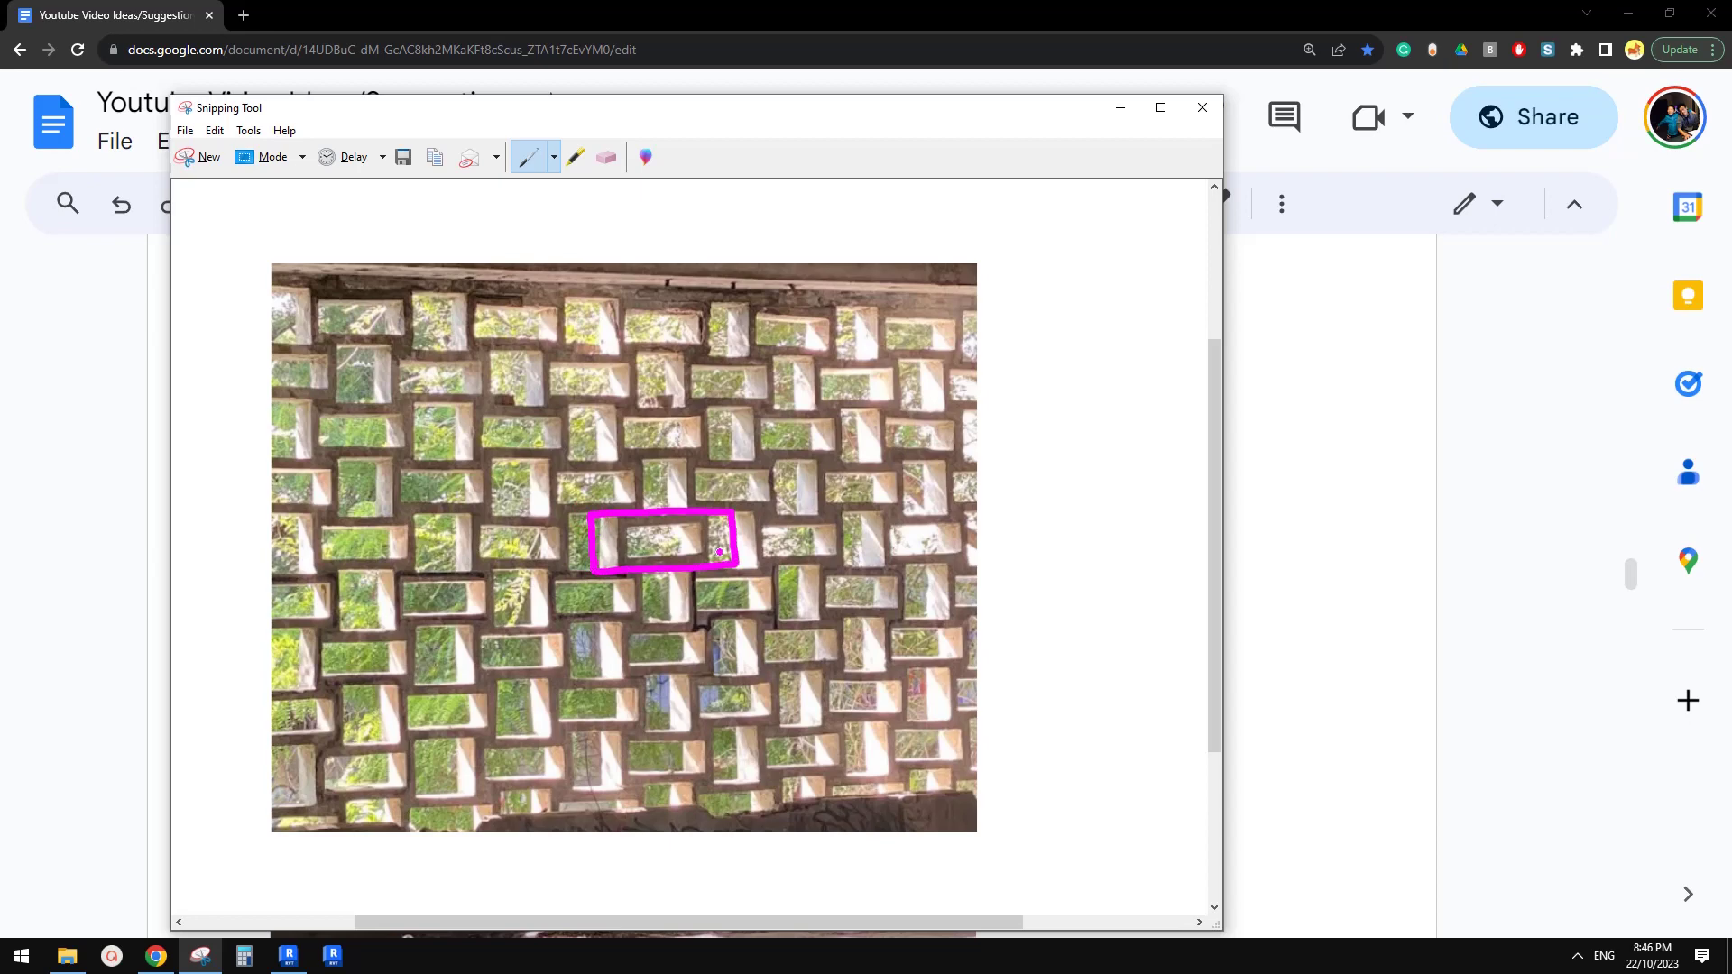
{"action": "mouse_move", "coordinate": [664, 570]}
{"action": "left_mouse_down"}
{"action": "mouse_move", "coordinate": [665, 609]}
{"action": "mouse_move", "coordinate": [690, 622]}
{"action": "mouse_move", "coordinate": [776, 619]}
{"action": "mouse_move", "coordinate": [791, 571]}
{"action": "mouse_move", "coordinate": [525, 571]}
{"action": "mouse_move", "coordinate": [525, 621]}
{"action": "mouse_move", "coordinate": [666, 619]}
{"action": "mouse_move", "coordinate": [596, 675]}
{"action": "mouse_move", "coordinate": [738, 672]}
{"action": "left_mouse_up"}
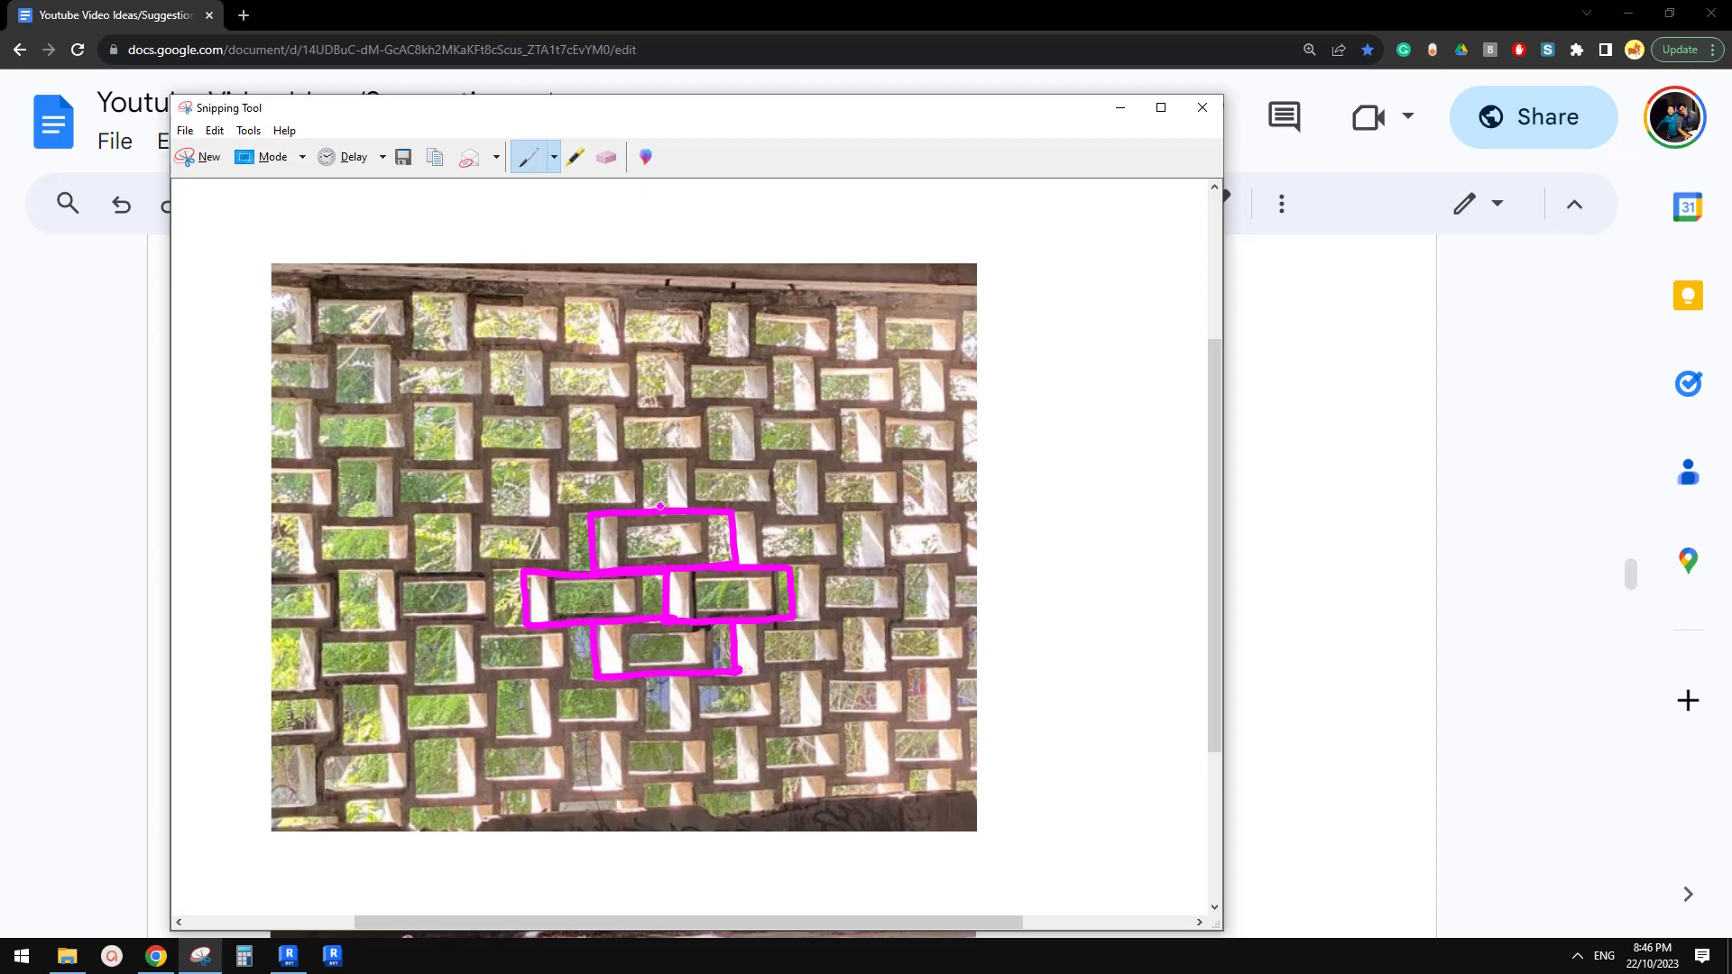
{"action": "mouse_move", "coordinate": [661, 506]}
{"action": "left_mouse_down"}
{"action": "mouse_move", "coordinate": [659, 456]}
{"action": "mouse_move", "coordinate": [766, 453]}
{"action": "mouse_move", "coordinate": [794, 476]}
{"action": "mouse_move", "coordinate": [780, 514]}
{"action": "mouse_move", "coordinate": [742, 510]}
{"action": "mouse_move", "coordinate": [857, 534]}
{"action": "mouse_move", "coordinate": [851, 564]}
{"action": "mouse_move", "coordinate": [783, 566]}
{"action": "left_mouse_up"}
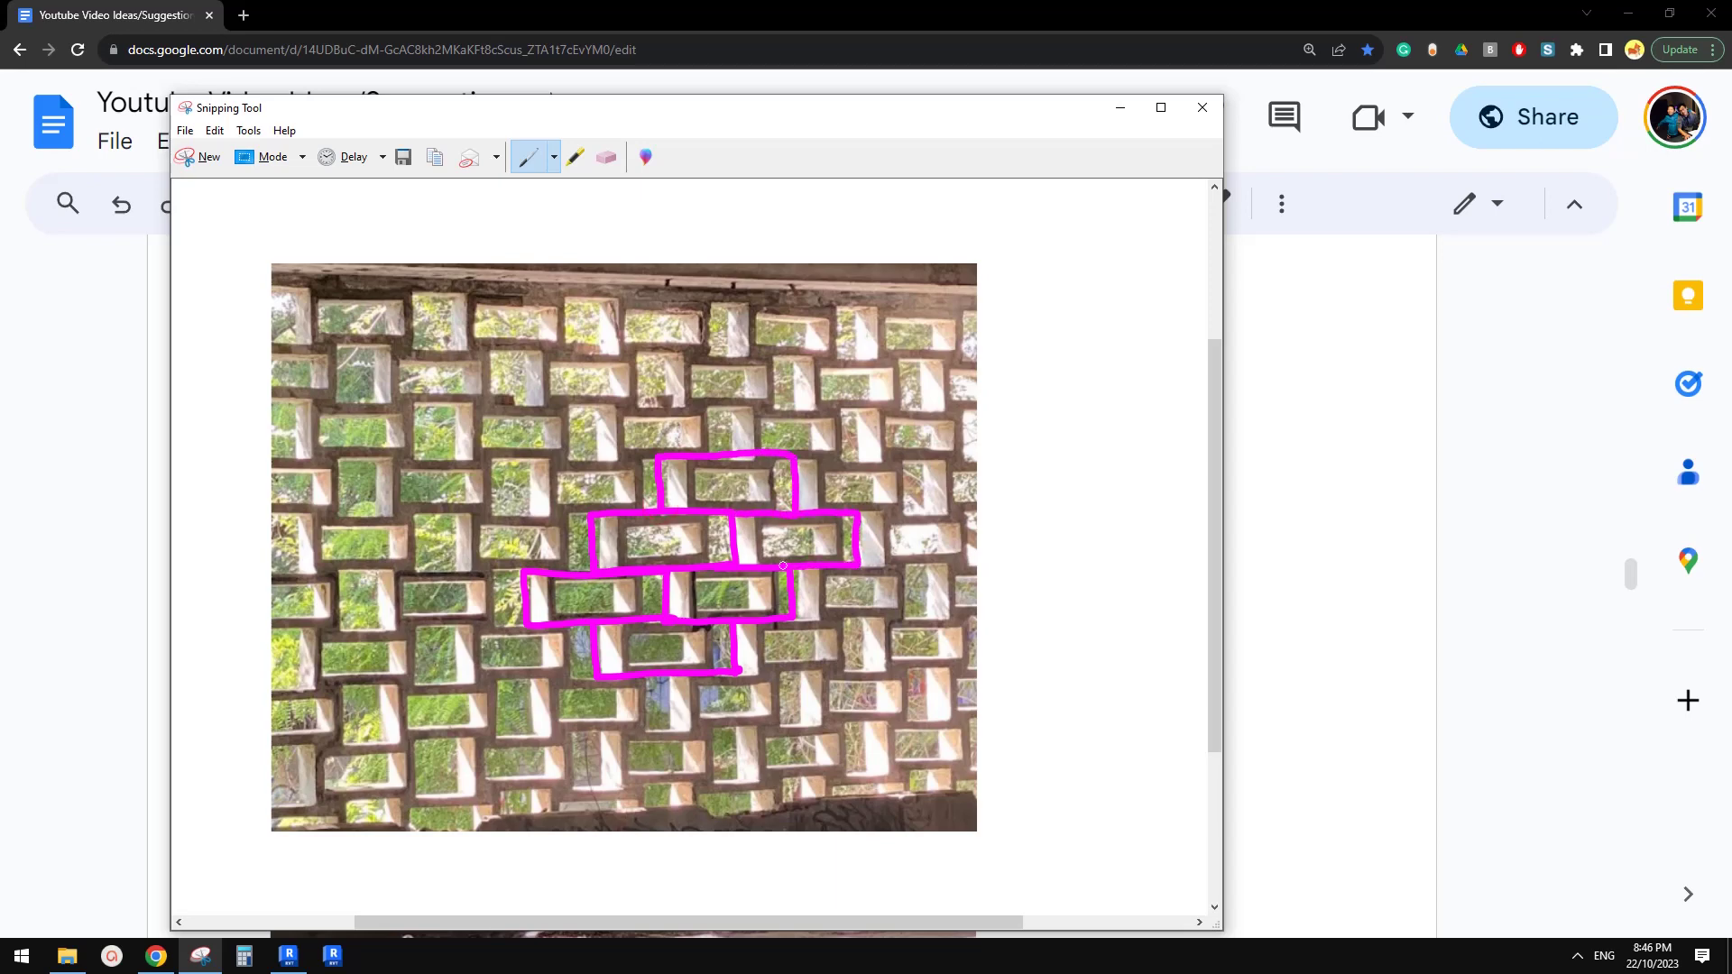
Switch to Revit and create a new family from the Metric Generic Model Pattern Based template
{"action": "left_click", "coordinate": [289, 958]}
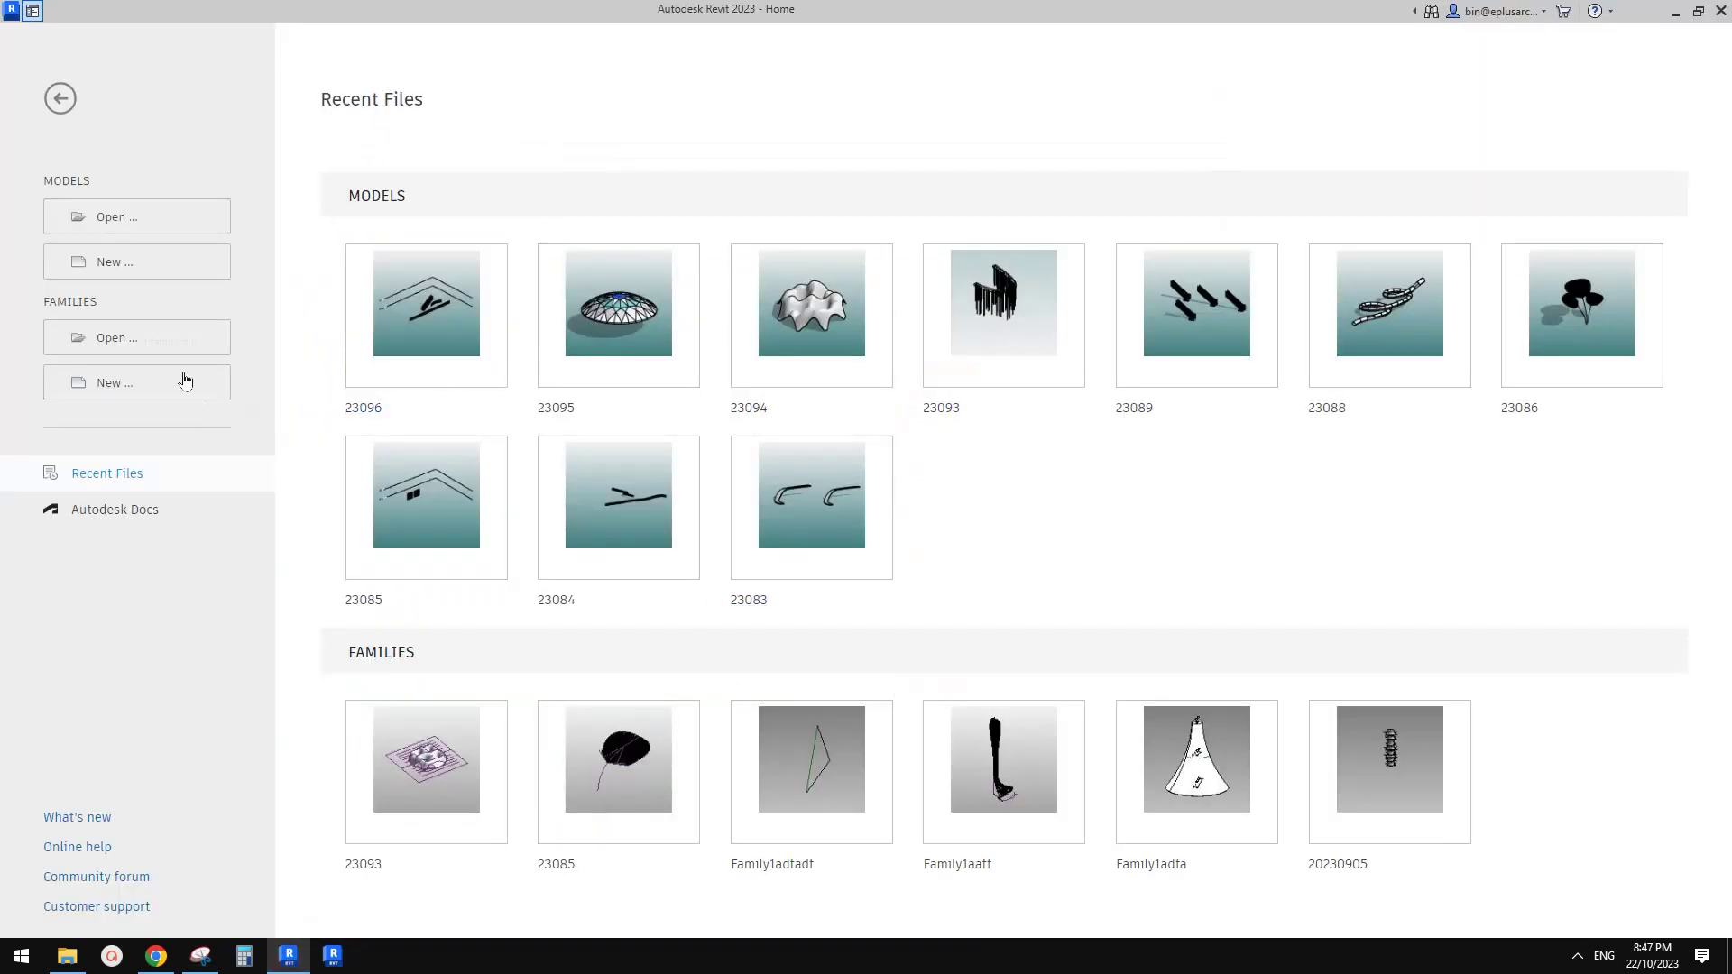
{"action": "left_click", "coordinate": [136, 383]}
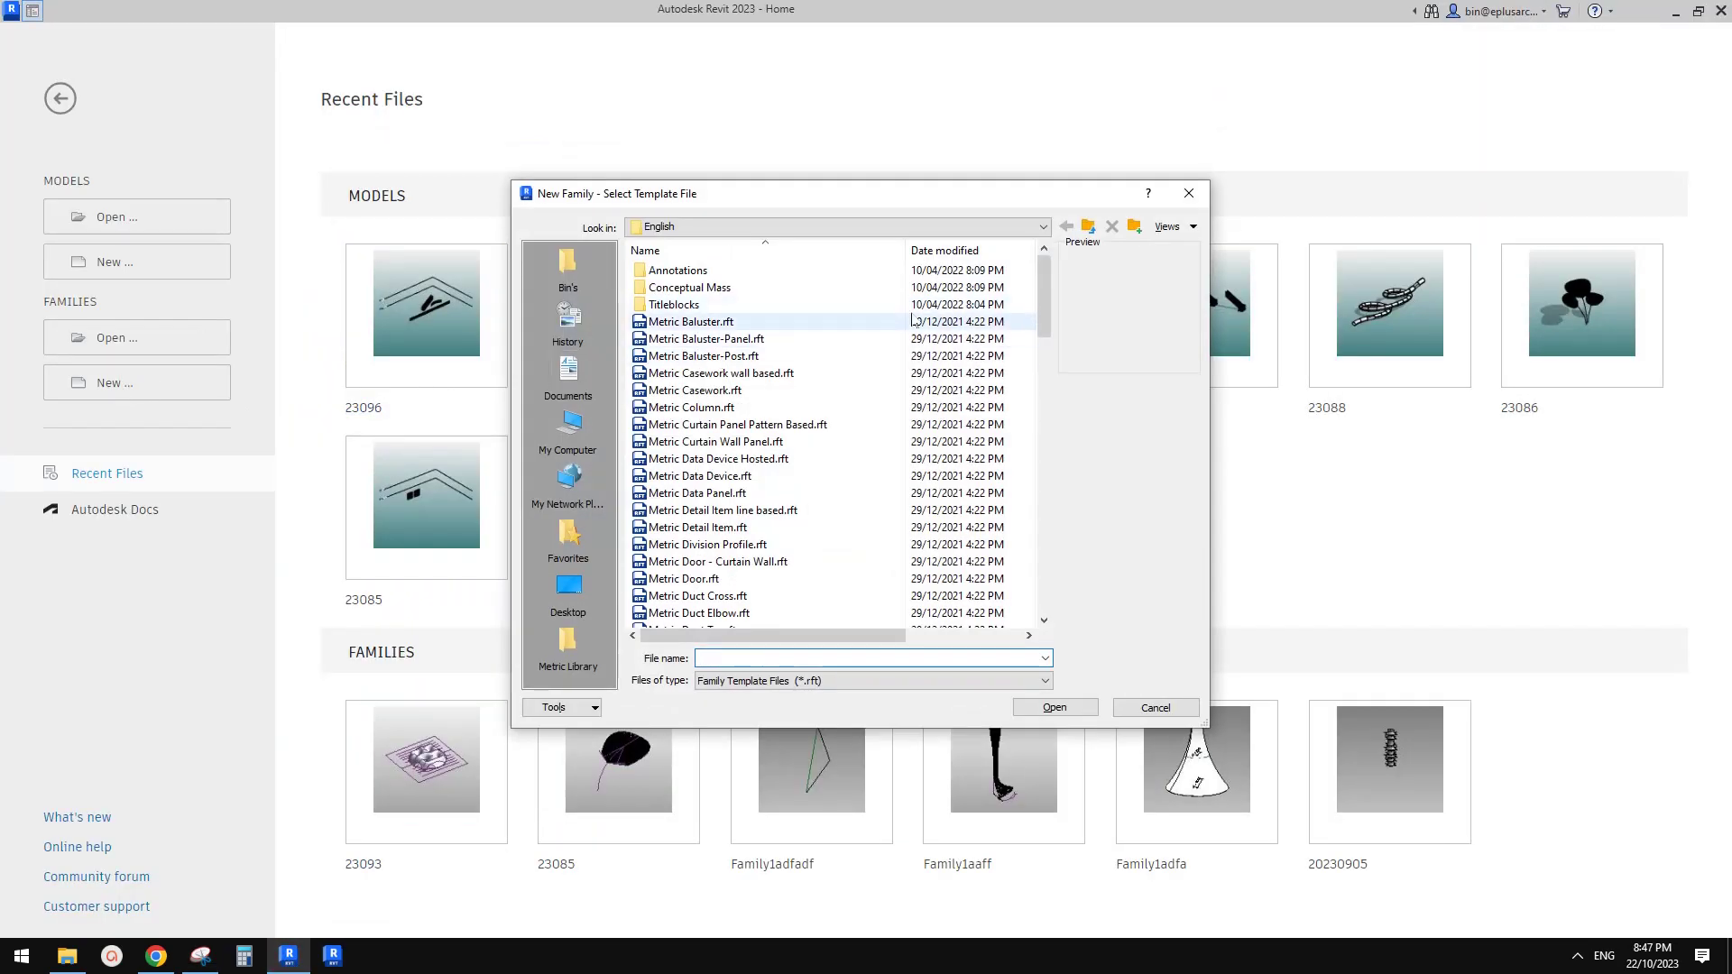
{"action": "left_click", "coordinate": [1038, 354]}
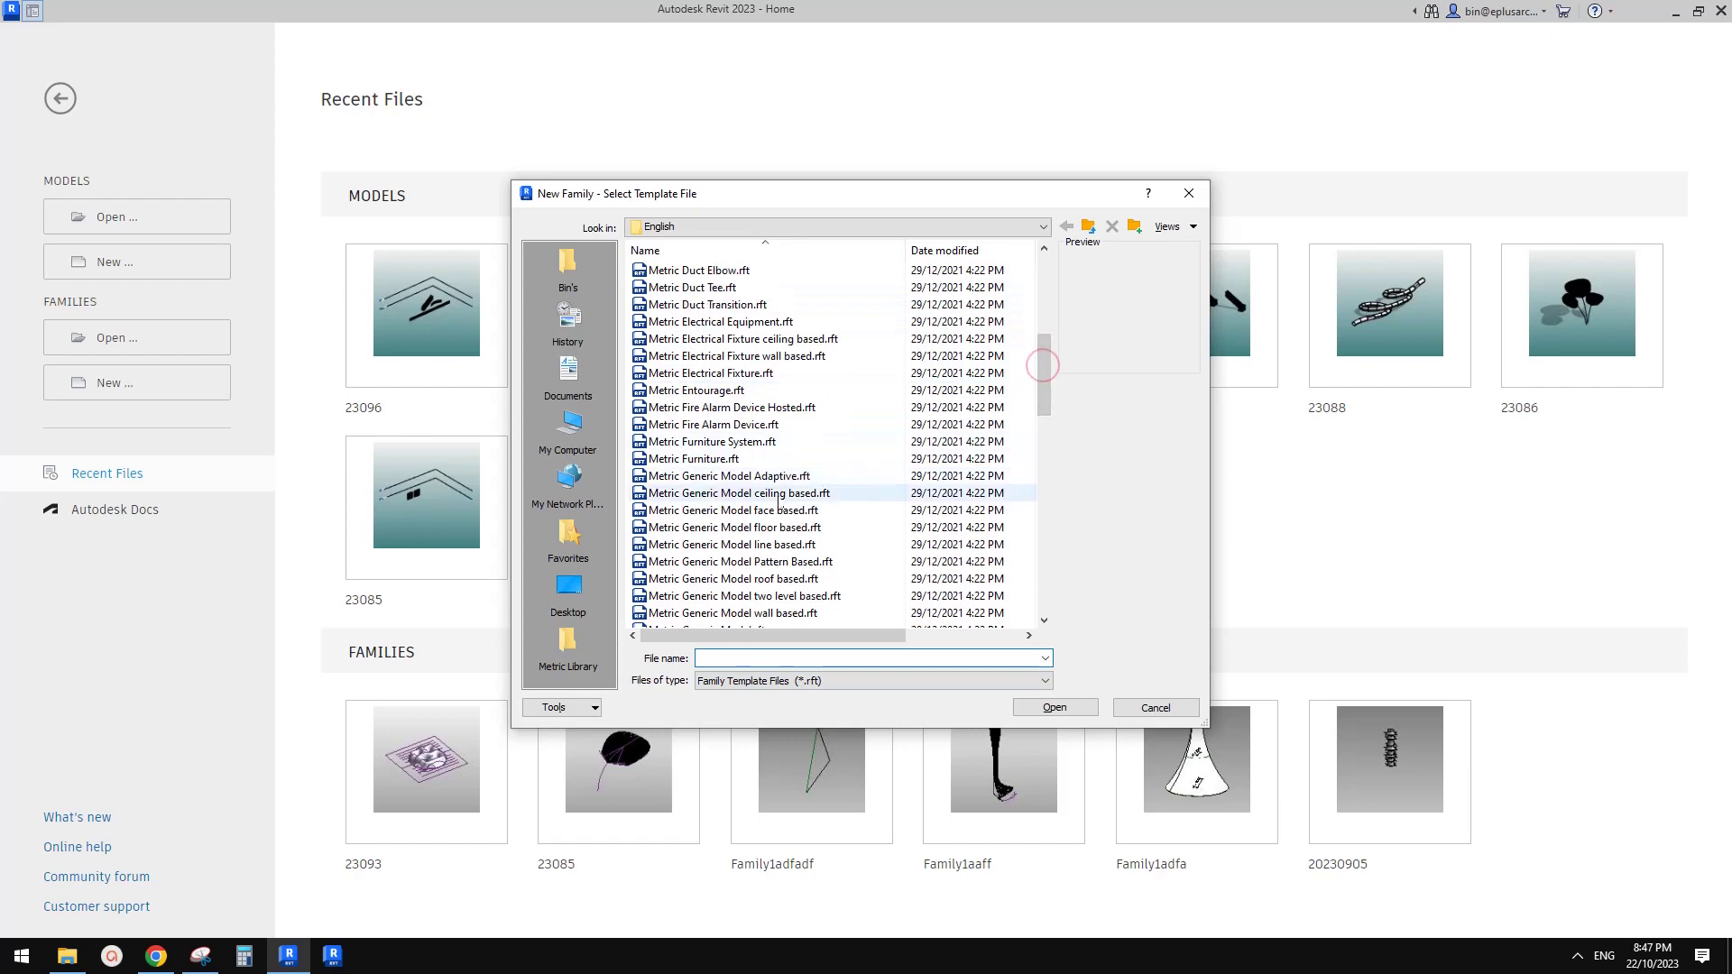
{"action": "double_click", "coordinate": [762, 562]}
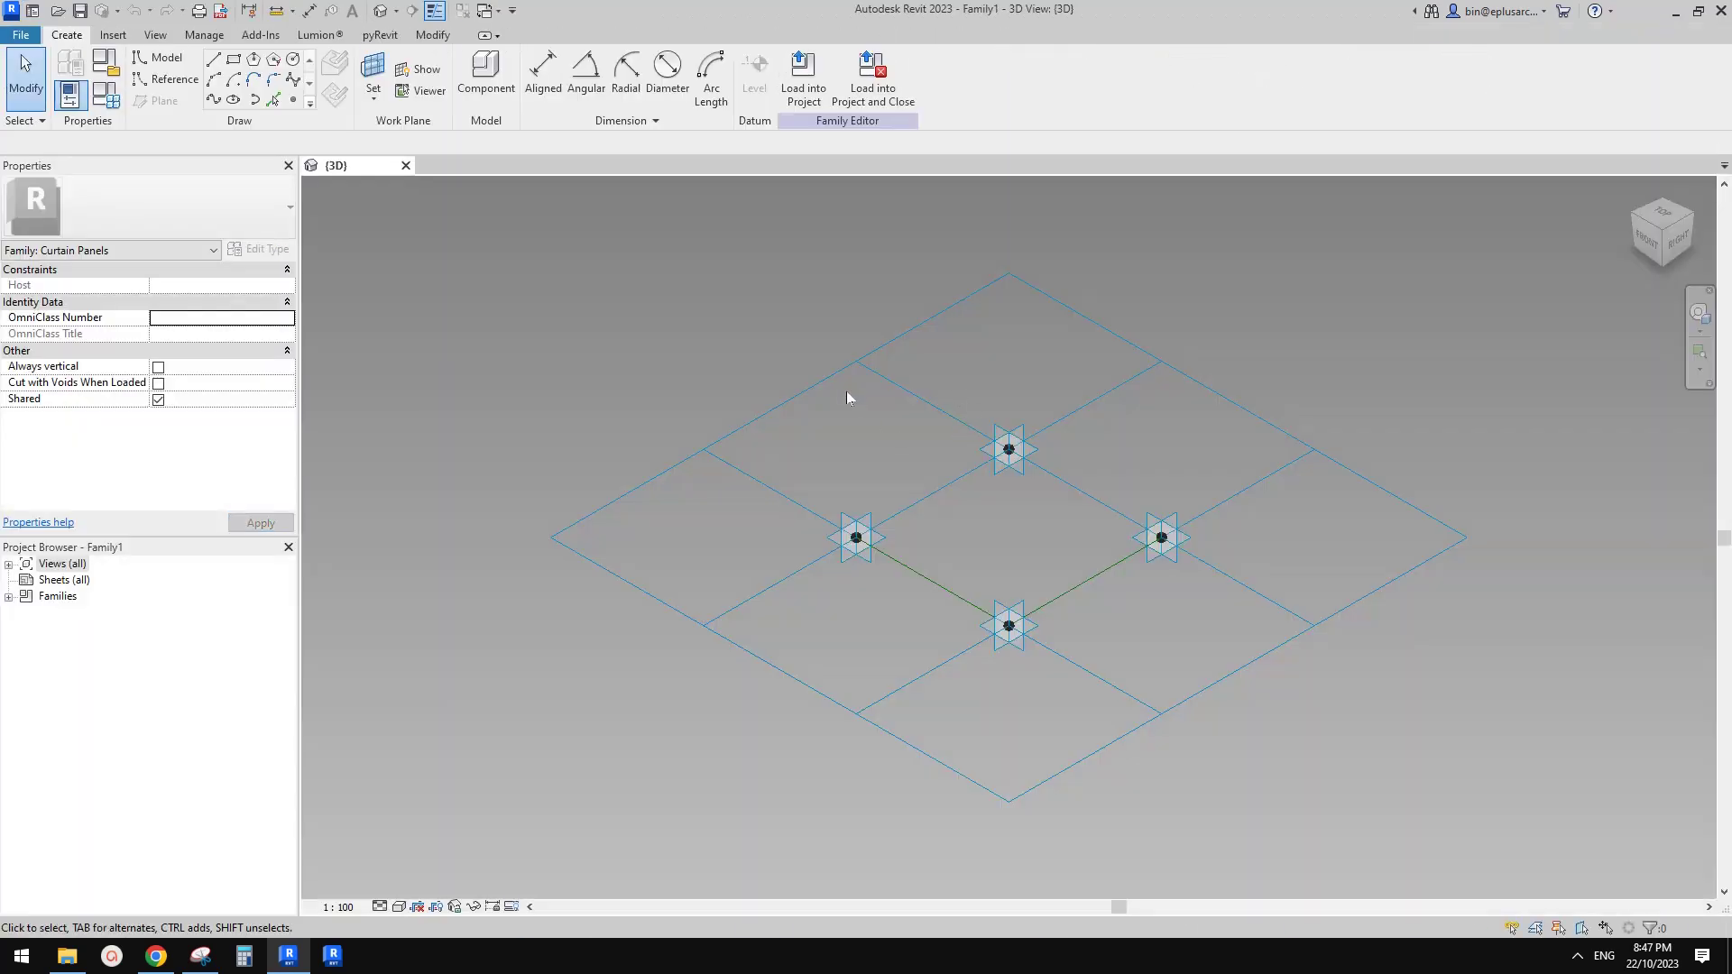
Change the tile pattern grid from Rectangle to the 1/2 Step type
{"action": "left_click", "coordinate": [830, 379]}
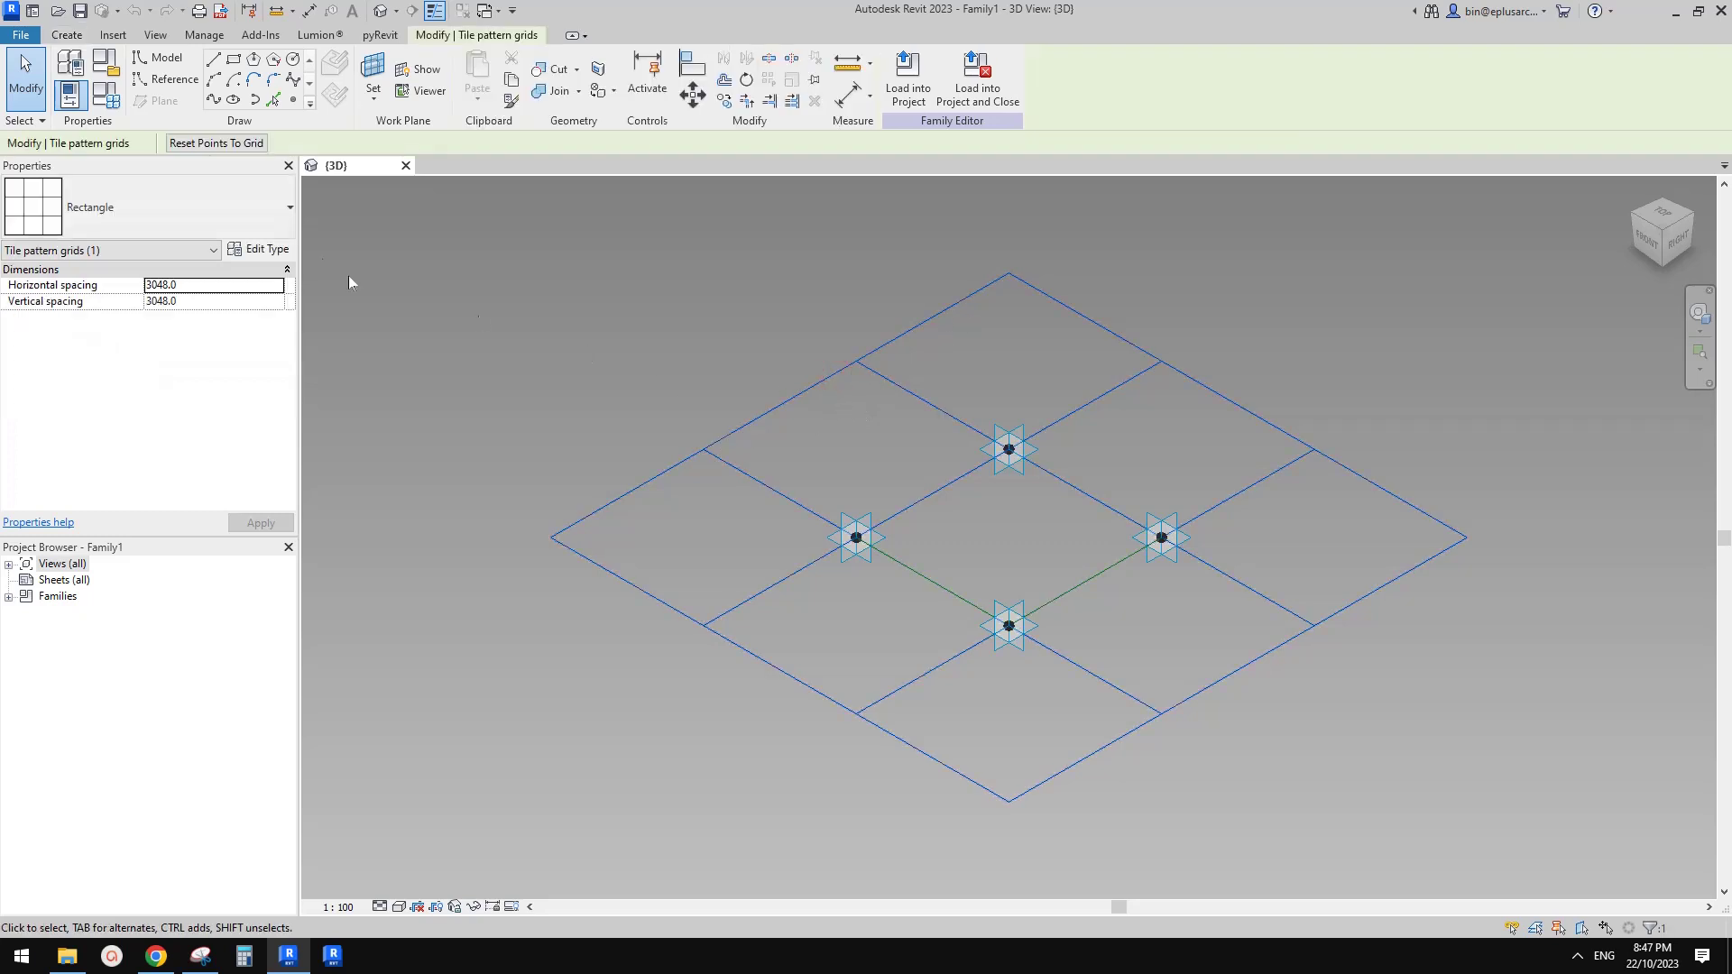
{"action": "left_click", "coordinate": [244, 221]}
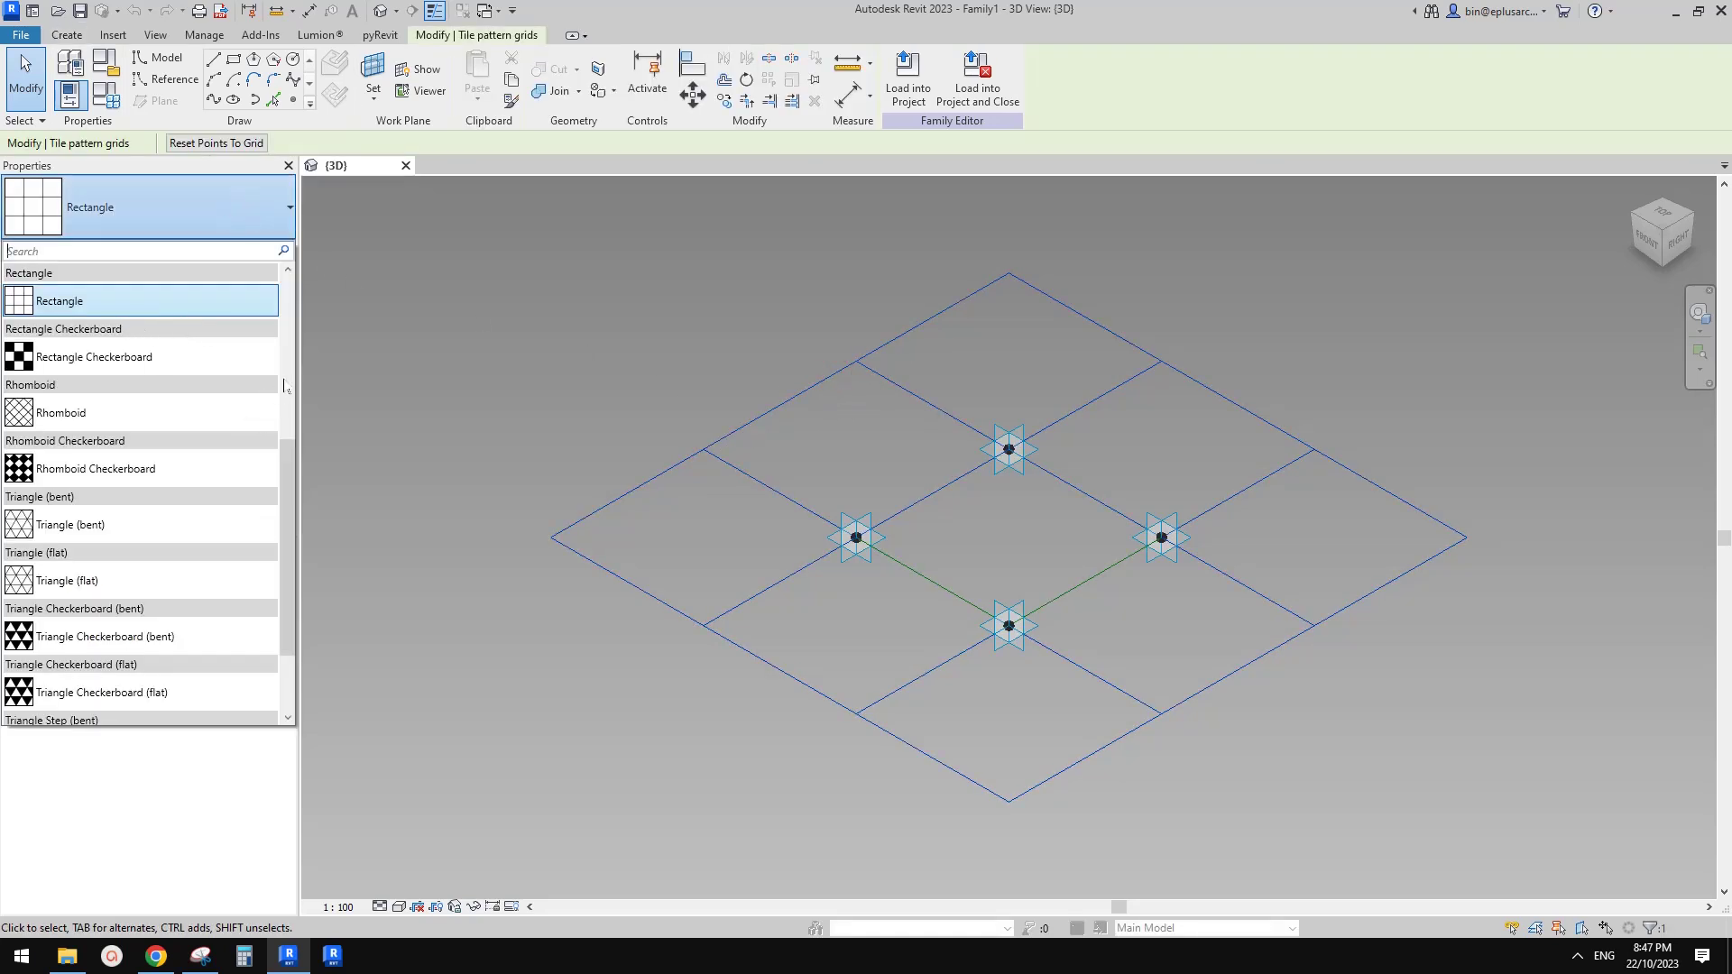
{"action": "scroll", "coordinate": [284, 386], "scroll_direction": "up", "scroll_amount": 5}
{"action": "mouse_move", "coordinate": [43, 313]}
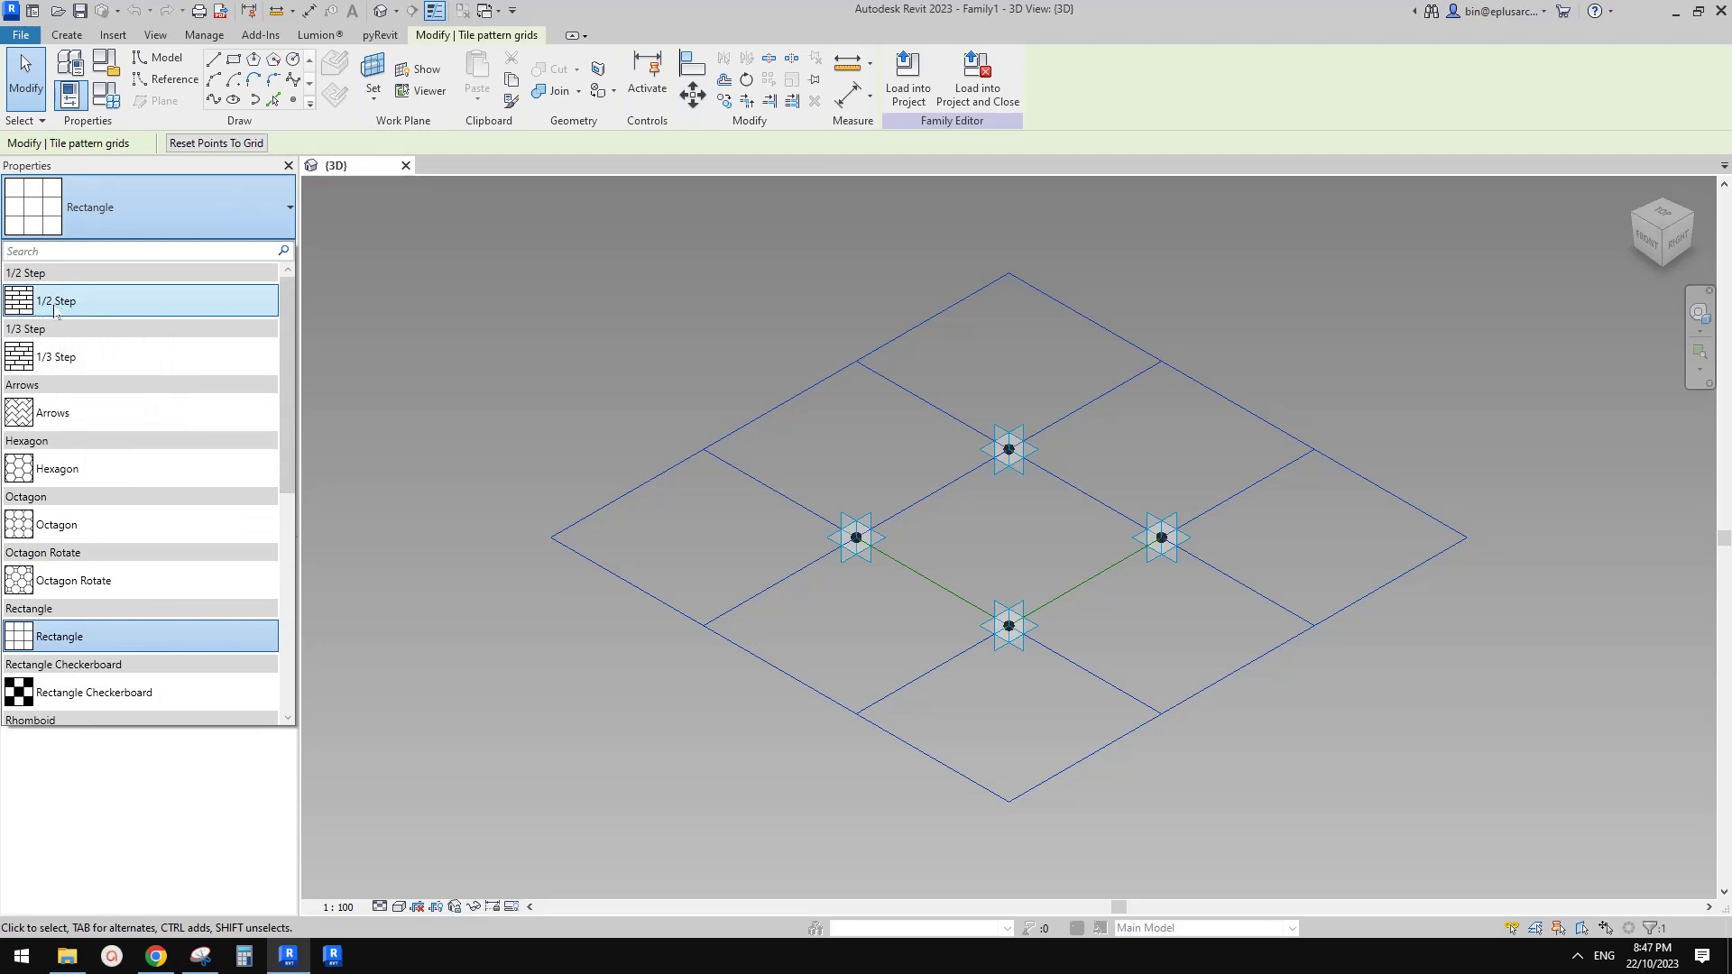
{"action": "left_click", "coordinate": [56, 302]}
{"action": "middle_click_drag", "start_coordinate": [1083, 484], "coordinate": [1014, 611], "text": "shift"}
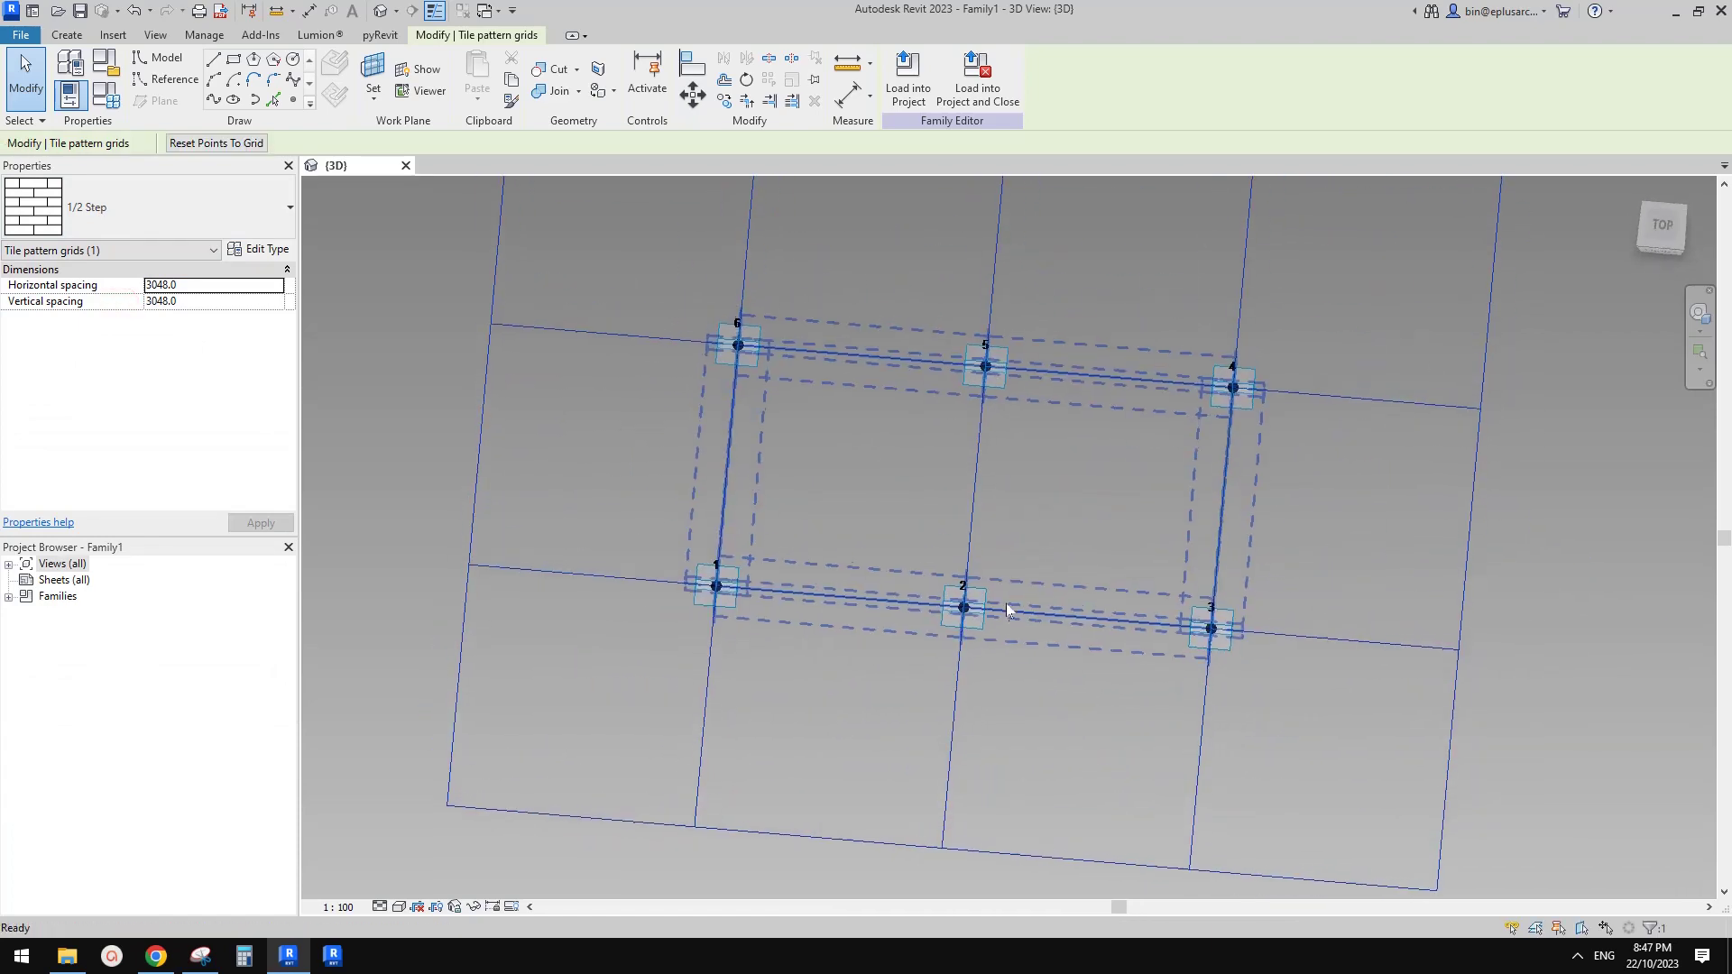
Switch back to the snip and sketch a large panel rectangle with marked corners and a vertical line near each end
{"action": "left_click", "coordinate": [164, 965]}
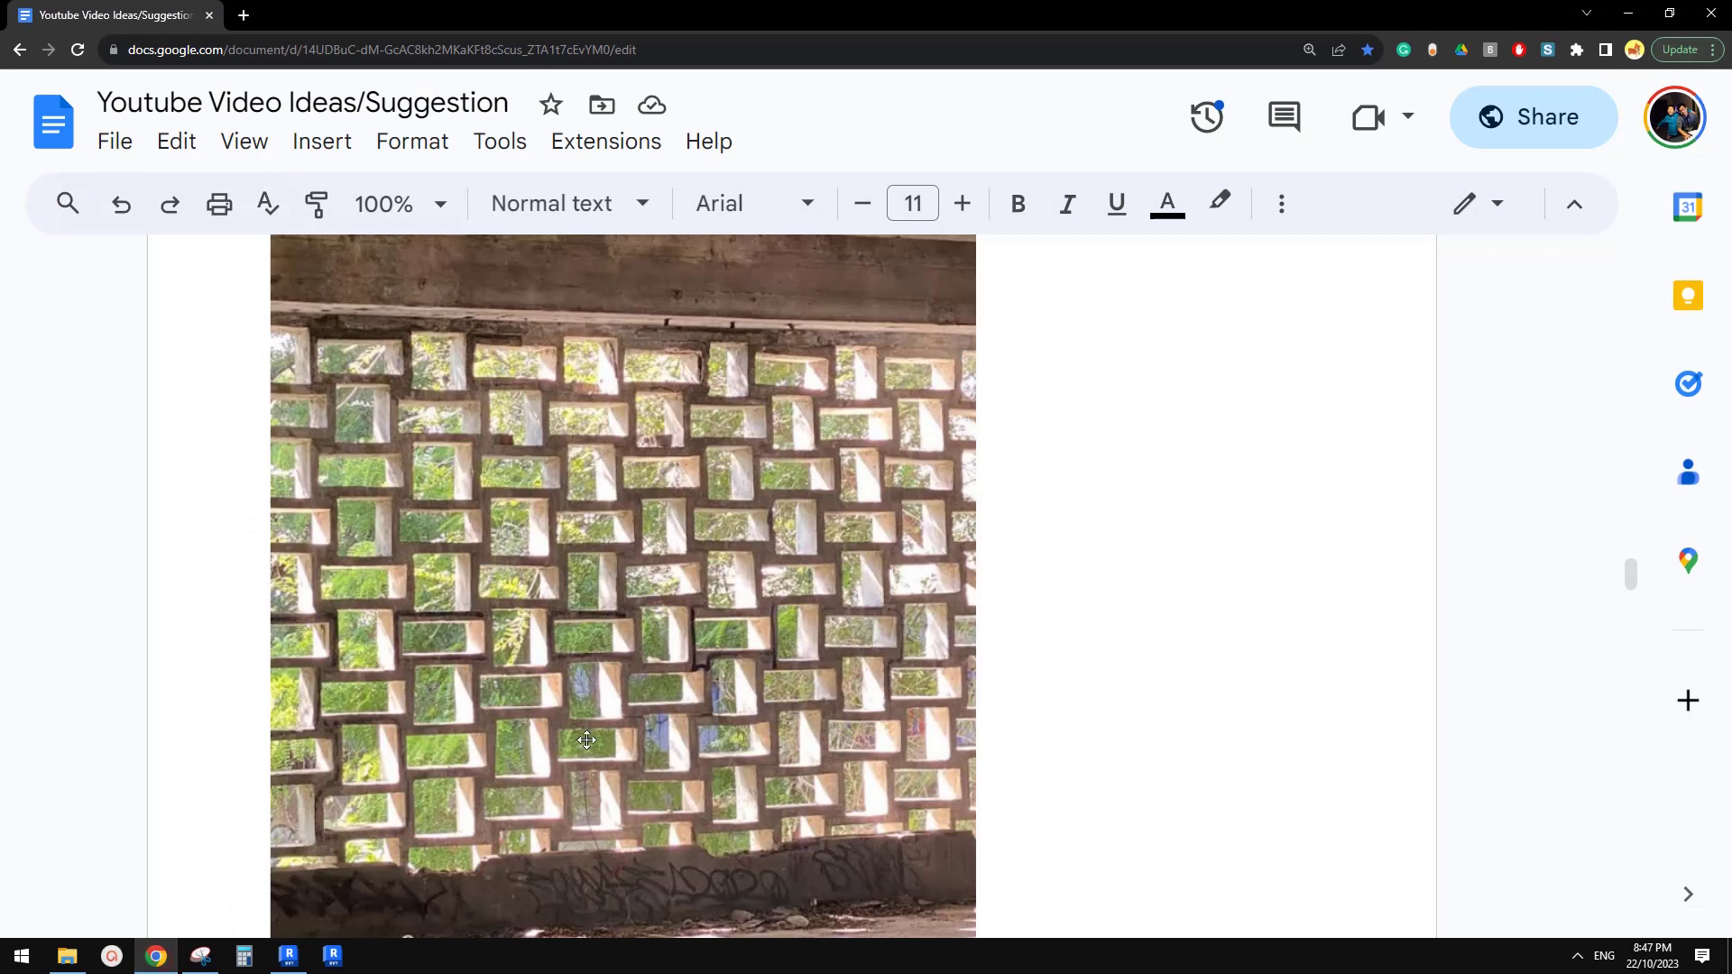
{"action": "left_click", "coordinate": [201, 958]}
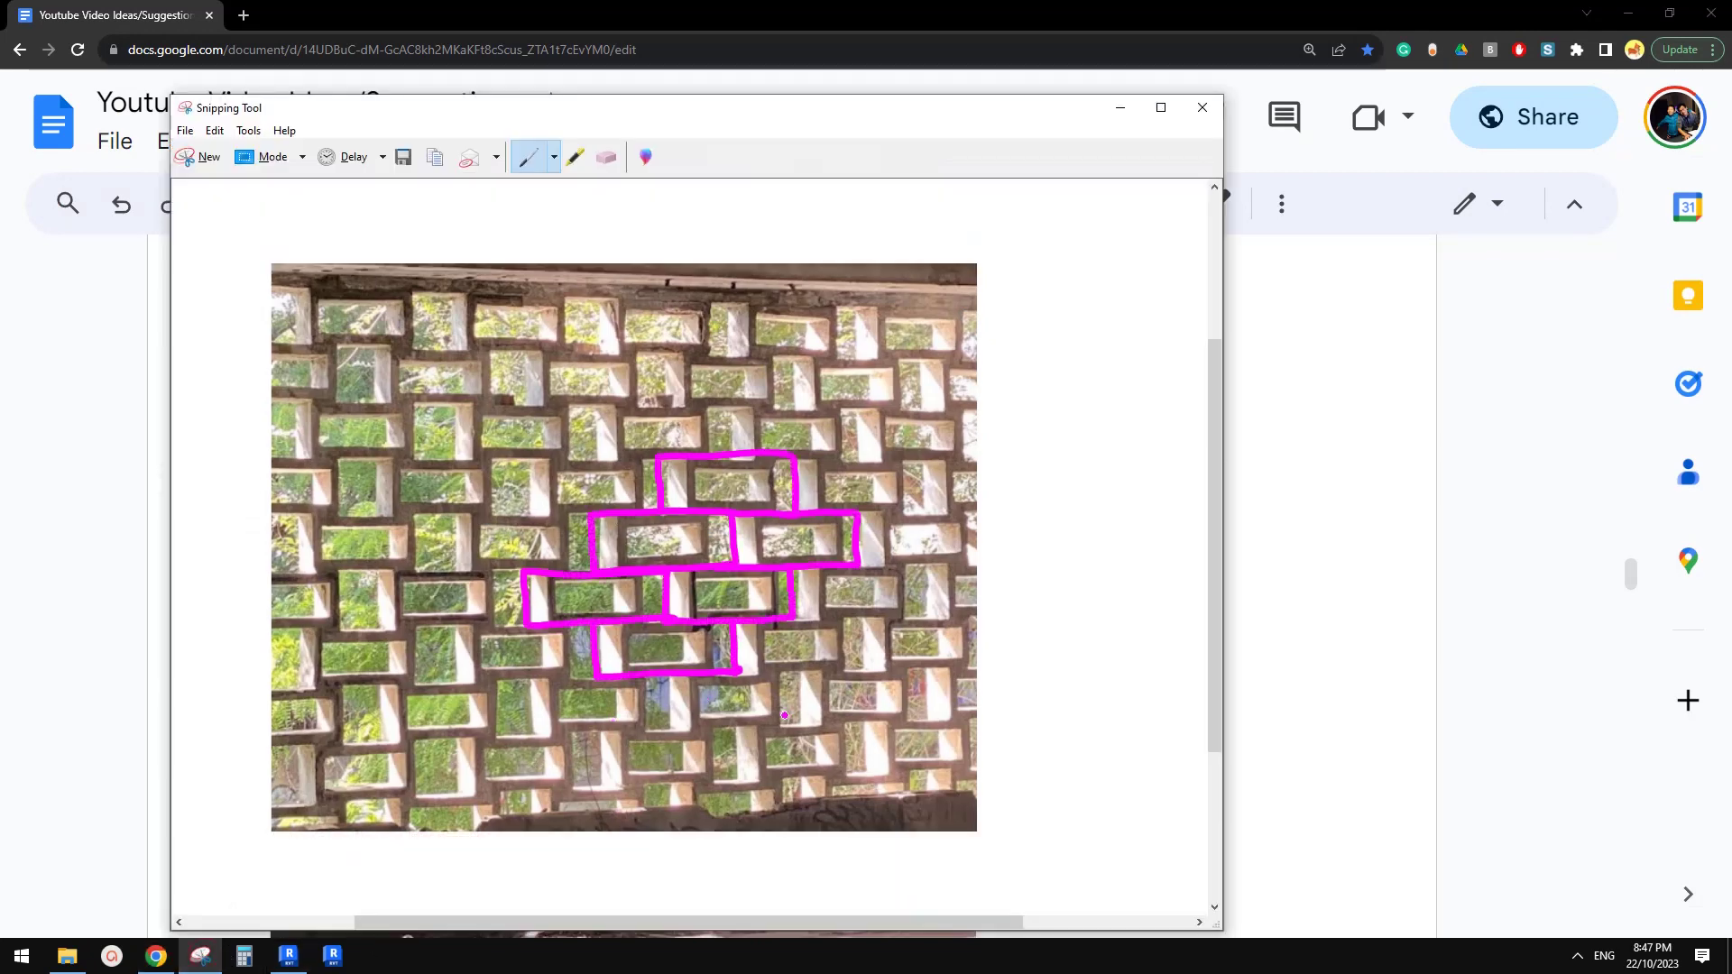
{"action": "mouse_move", "coordinate": [785, 695]}
{"action": "left_mouse_down"}
{"action": "mouse_move", "coordinate": [856, 805]}
{"action": "mouse_move", "coordinate": [1094, 731]}
{"action": "mouse_move", "coordinate": [1092, 664]}
{"action": "mouse_move", "coordinate": [828, 670]}
{"action": "mouse_move", "coordinate": [780, 690]}
{"action": "mouse_move", "coordinate": [784, 677]}
{"action": "left_mouse_up"}
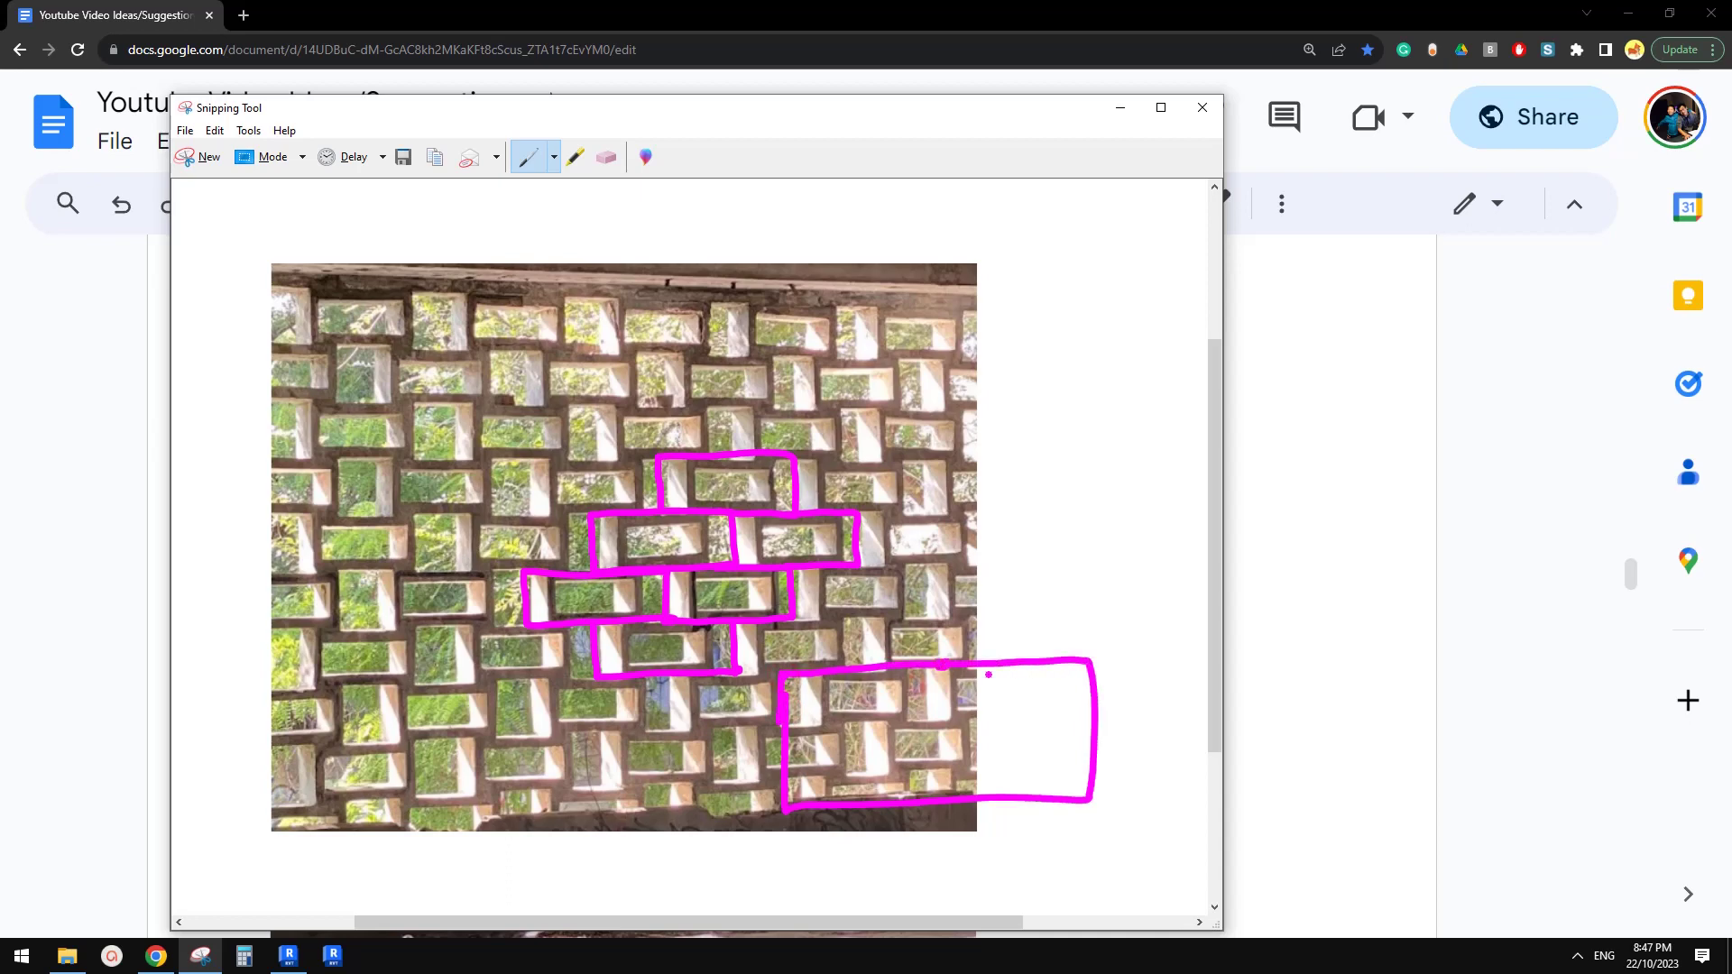
{"action": "left_click_drag", "start_coordinate": [1077, 663], "coordinate": [1088, 657]}
{"action": "left_click_drag", "start_coordinate": [782, 664], "coordinate": [780, 671]}
{"action": "left_click_drag", "start_coordinate": [782, 819], "coordinate": [788, 815]}
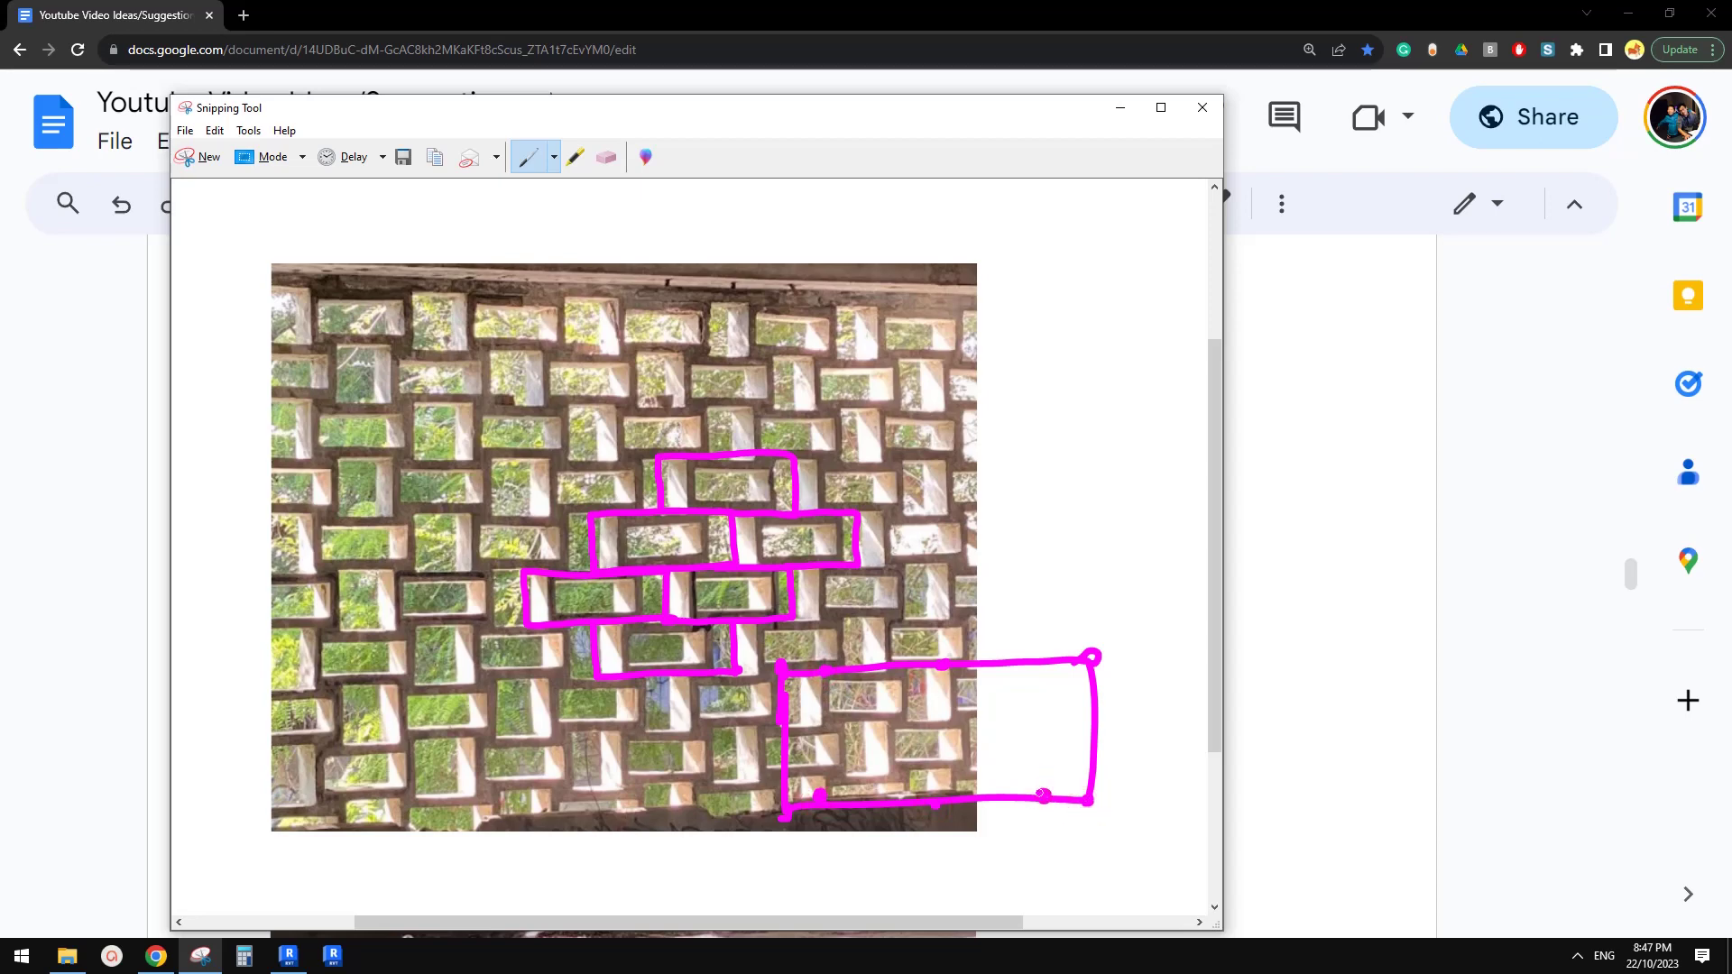
{"action": "mouse_move", "coordinate": [1049, 658]}
{"action": "left_mouse_down"}
{"action": "mouse_move", "coordinate": [1043, 793]}
{"action": "mouse_move", "coordinate": [831, 796]}
{"action": "mouse_move", "coordinate": [823, 685]}
{"action": "mouse_move", "coordinate": [1039, 673]}
{"action": "left_mouse_up"}
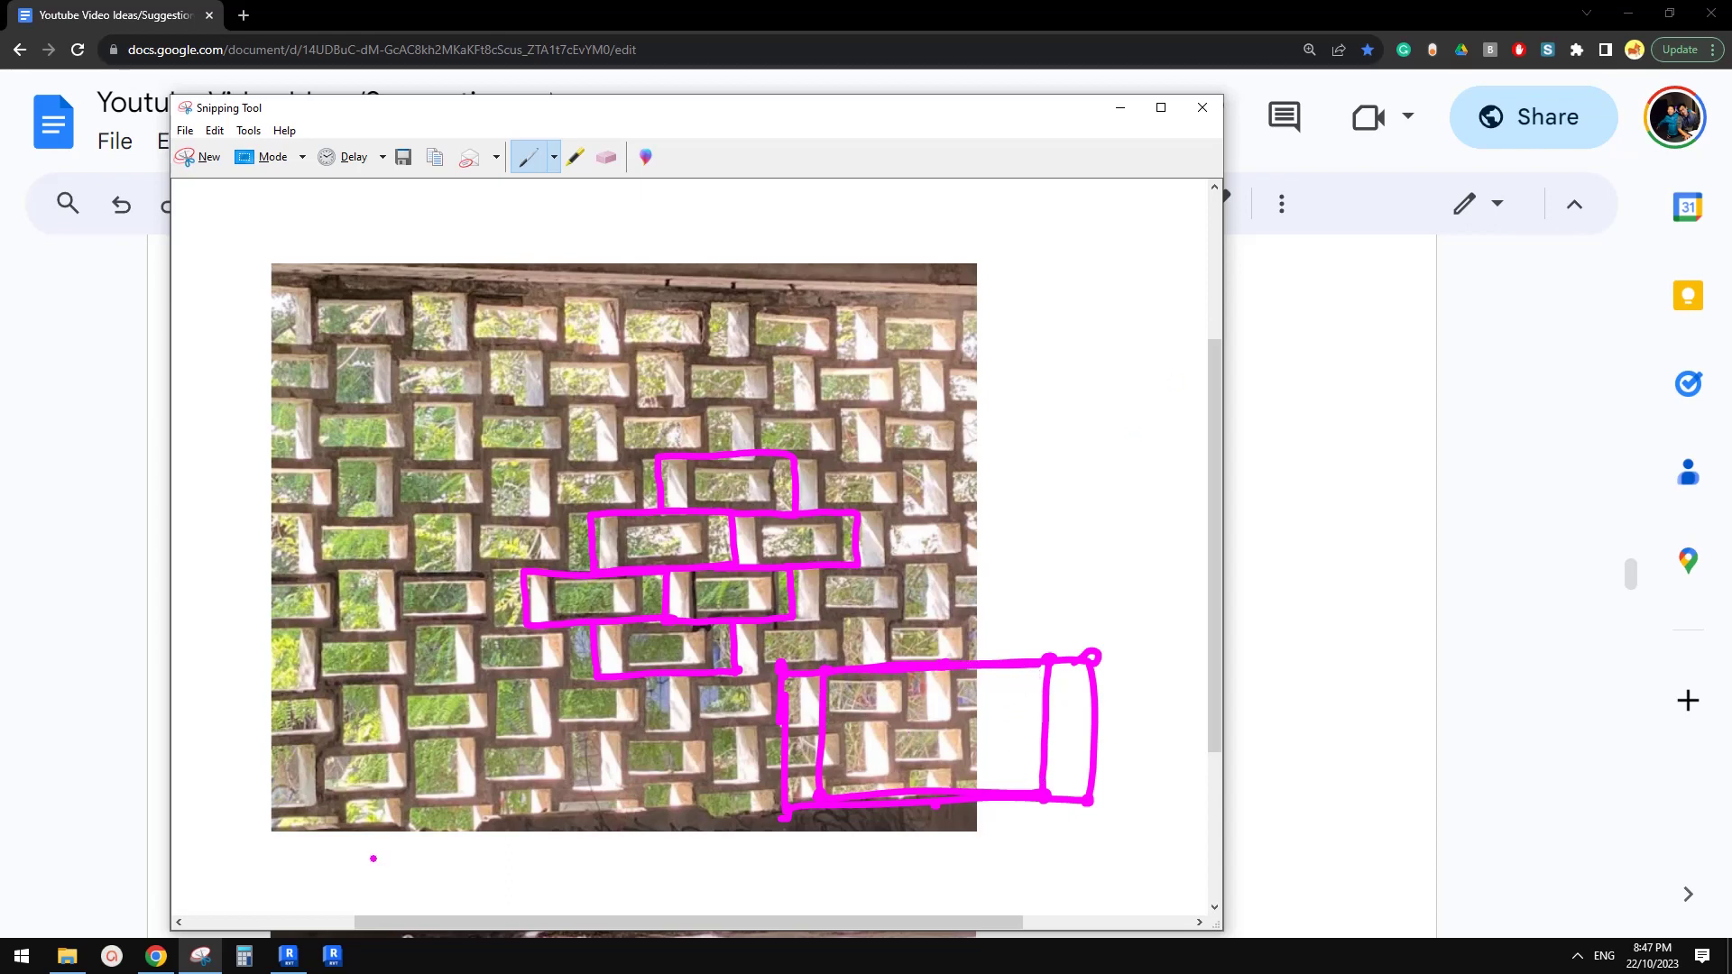
Return to Revit and start the Point Element tool for the line between adaptive points 6 and 5
{"action": "left_click", "coordinate": [289, 955]}
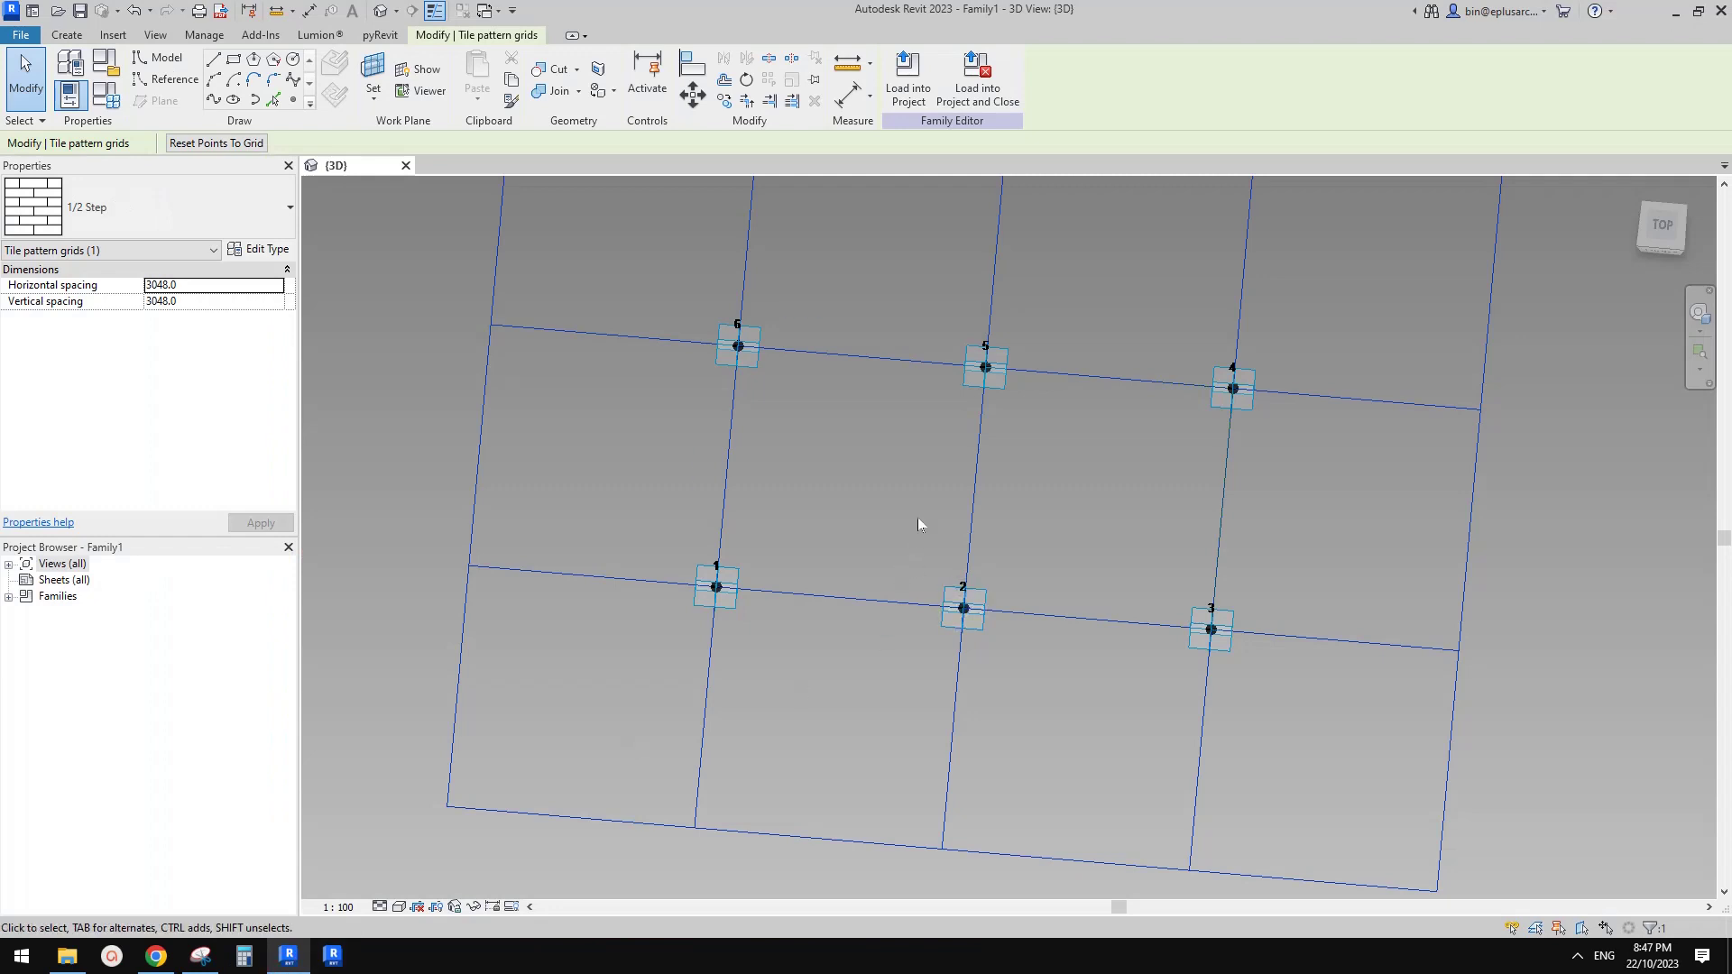
{"action": "middle_click_drag", "start_coordinate": [918, 525], "coordinate": [825, 538], "text": "shift"}
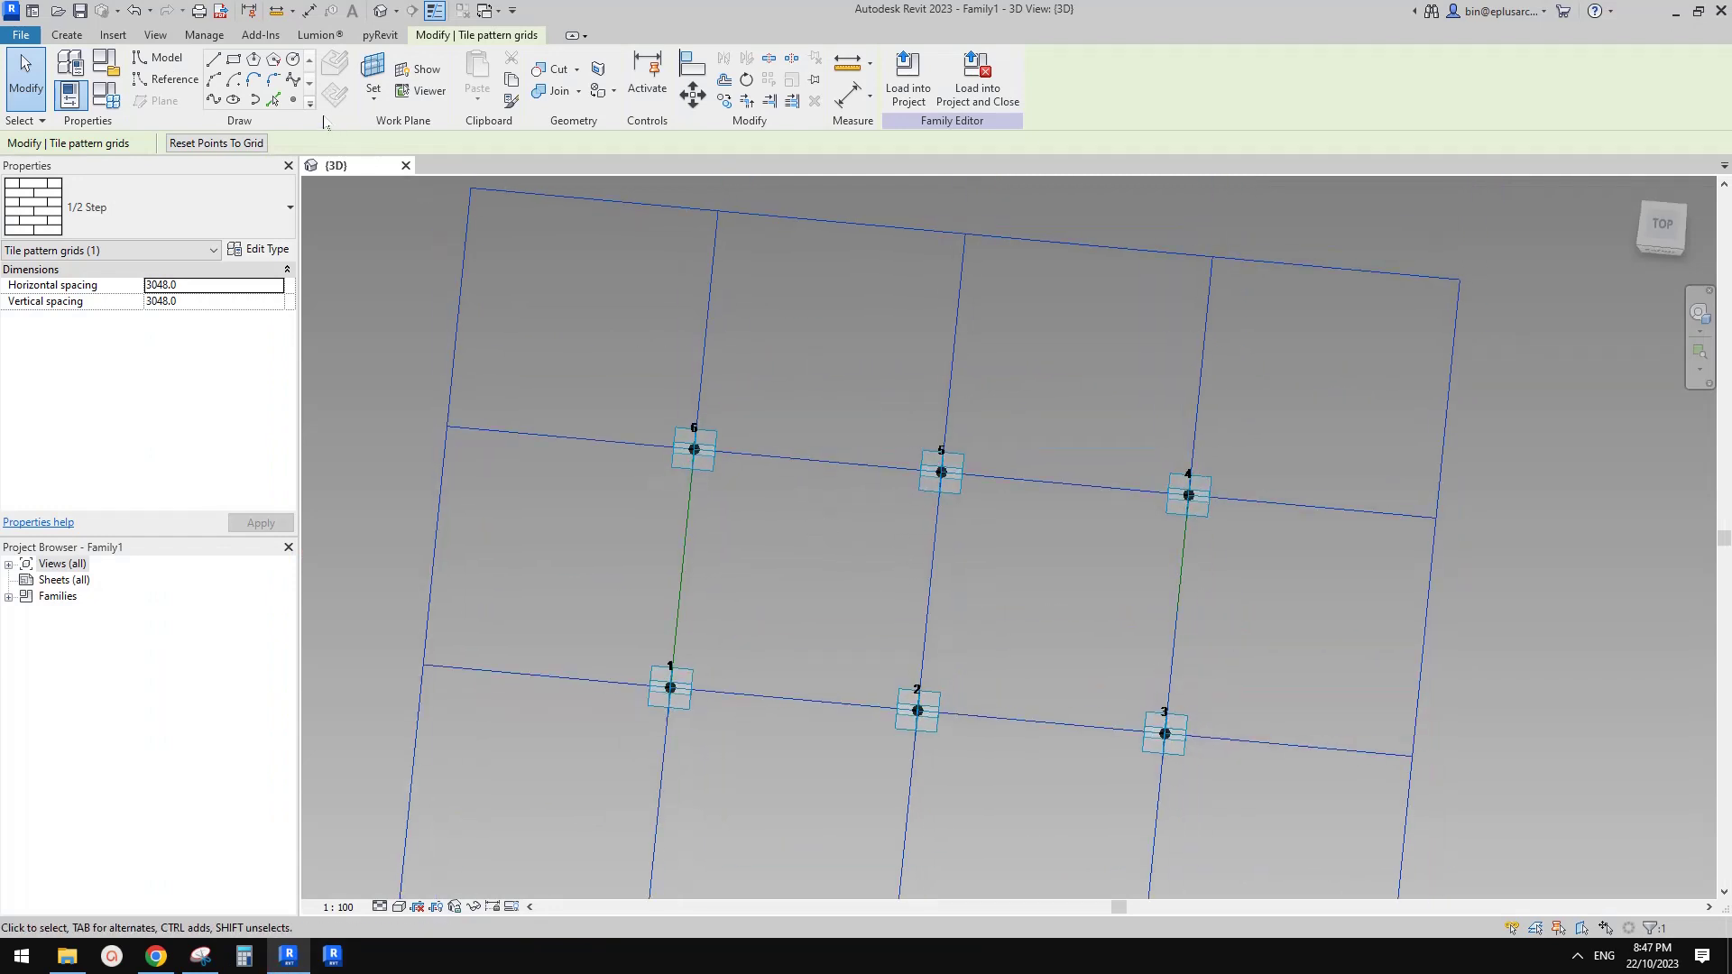
{"action": "left_click", "coordinate": [294, 100]}
{"action": "middle_click_drag", "start_coordinate": [793, 365], "coordinate": [742, 406]}
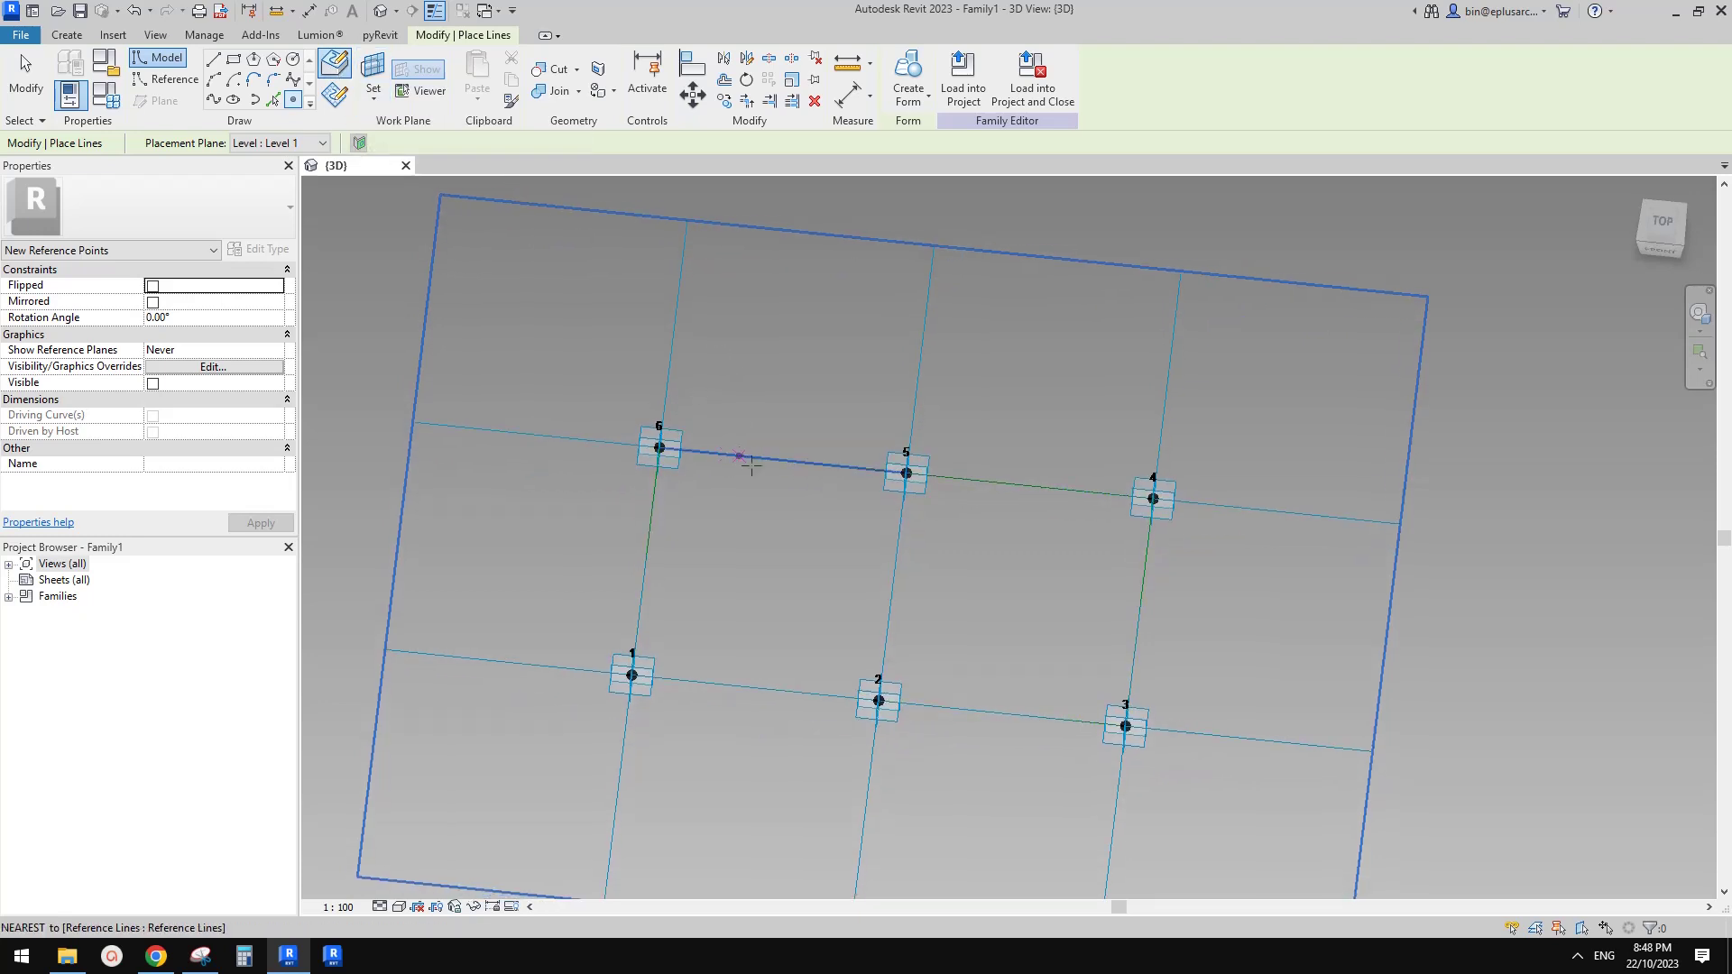
{"action": "middle_click_drag", "start_coordinate": [763, 478], "coordinate": [758, 499]}
{"action": "middle_click_drag", "start_coordinate": [758, 499], "coordinate": [774, 489], "text": "shift"}
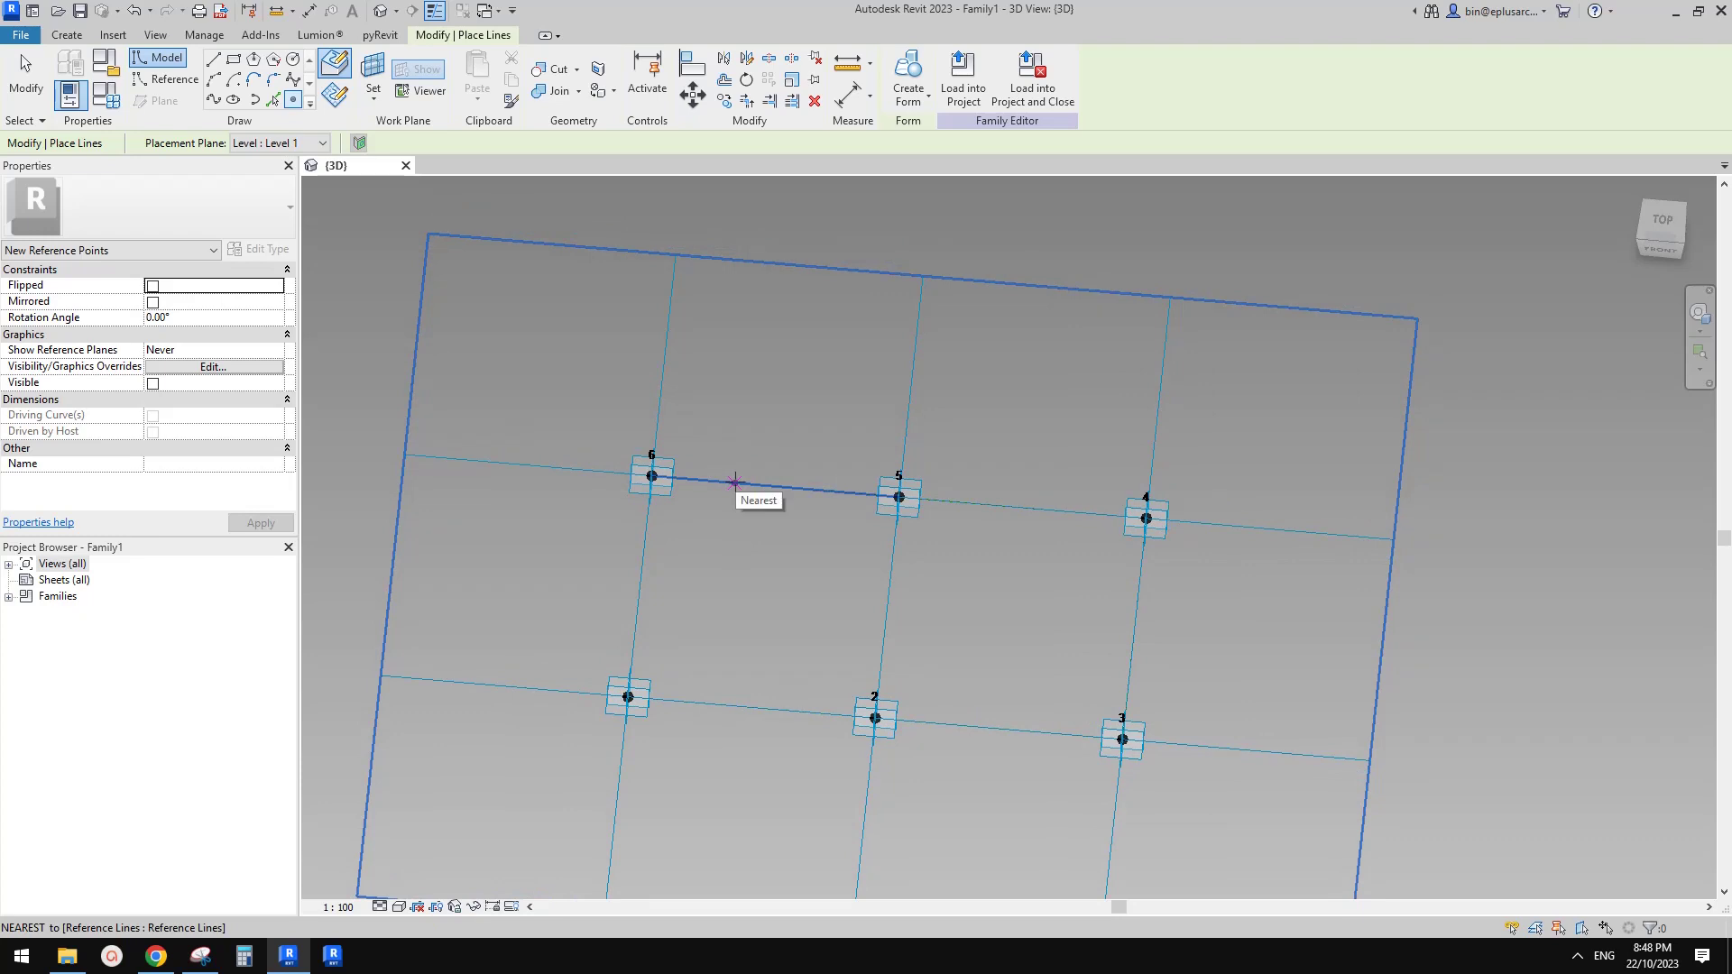
Mark the offset between the sketched panel's left edge and its first inner line with crossed ticks below it in the snip
{"action": "left_click", "coordinate": [197, 951]}
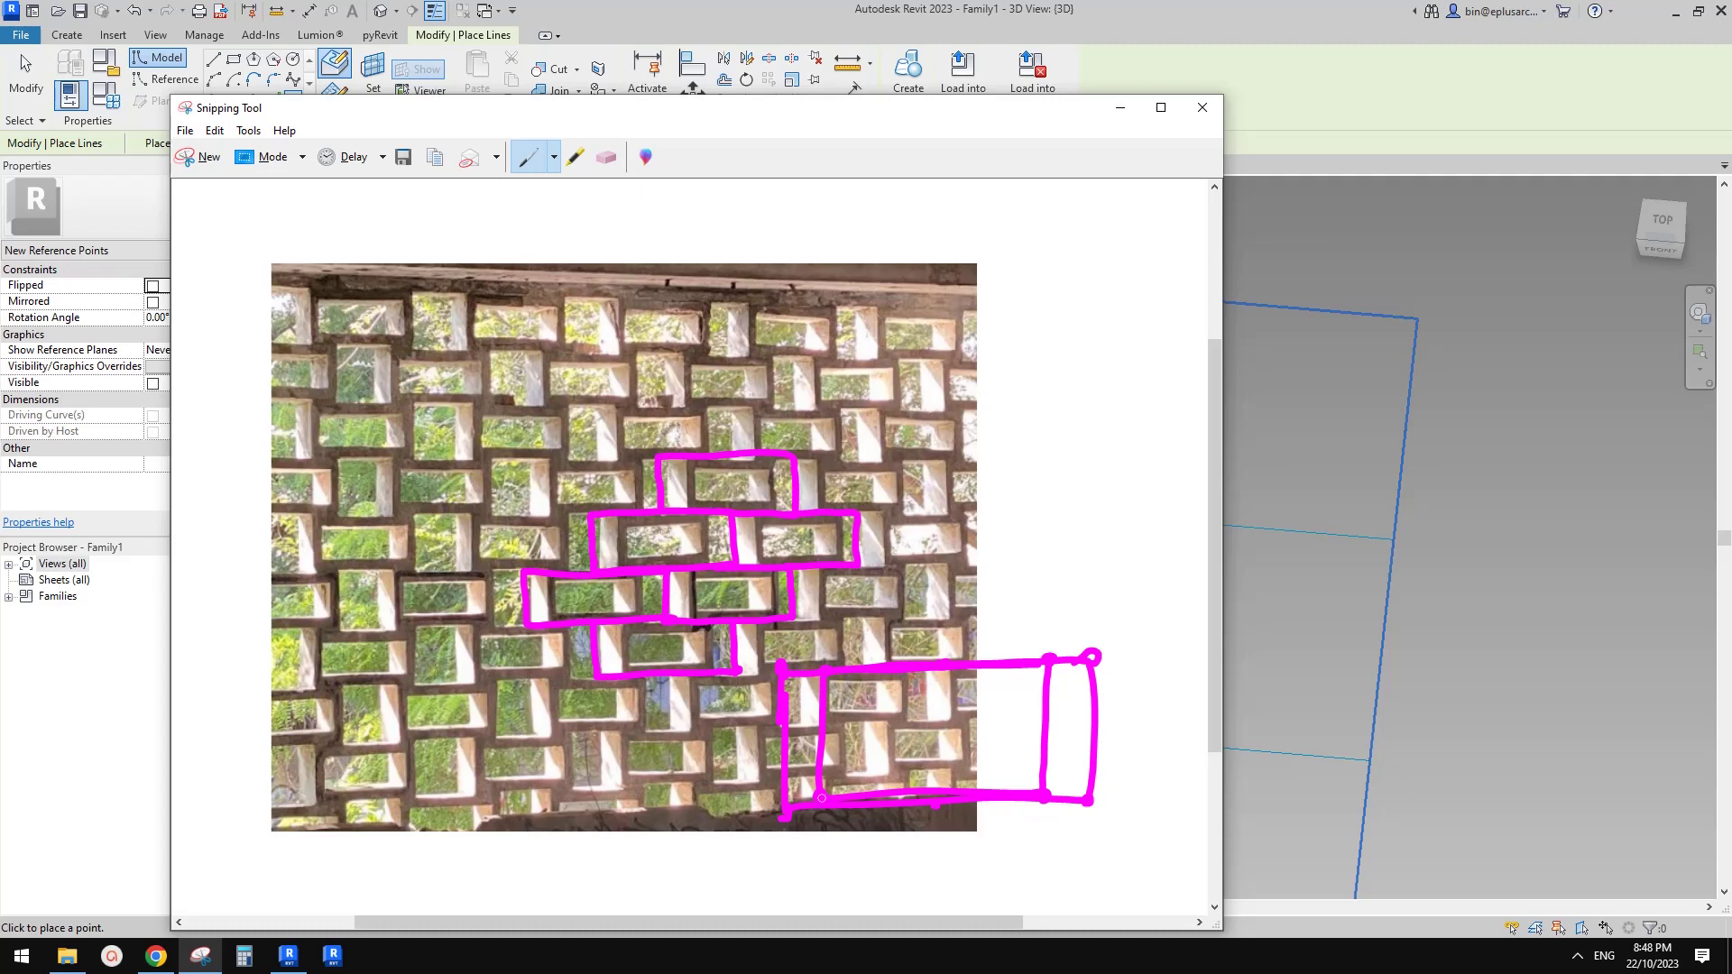
{"action": "left_click_drag", "start_coordinate": [786, 845], "coordinate": [790, 860]}
{"action": "mouse_move", "coordinate": [766, 846]}
{"action": "left_mouse_down"}
{"action": "mouse_move", "coordinate": [844, 853]}
{"action": "mouse_move", "coordinate": [821, 869]}
{"action": "left_mouse_up"}
{"action": "left_click_drag", "start_coordinate": [829, 841], "coordinate": [812, 855]}
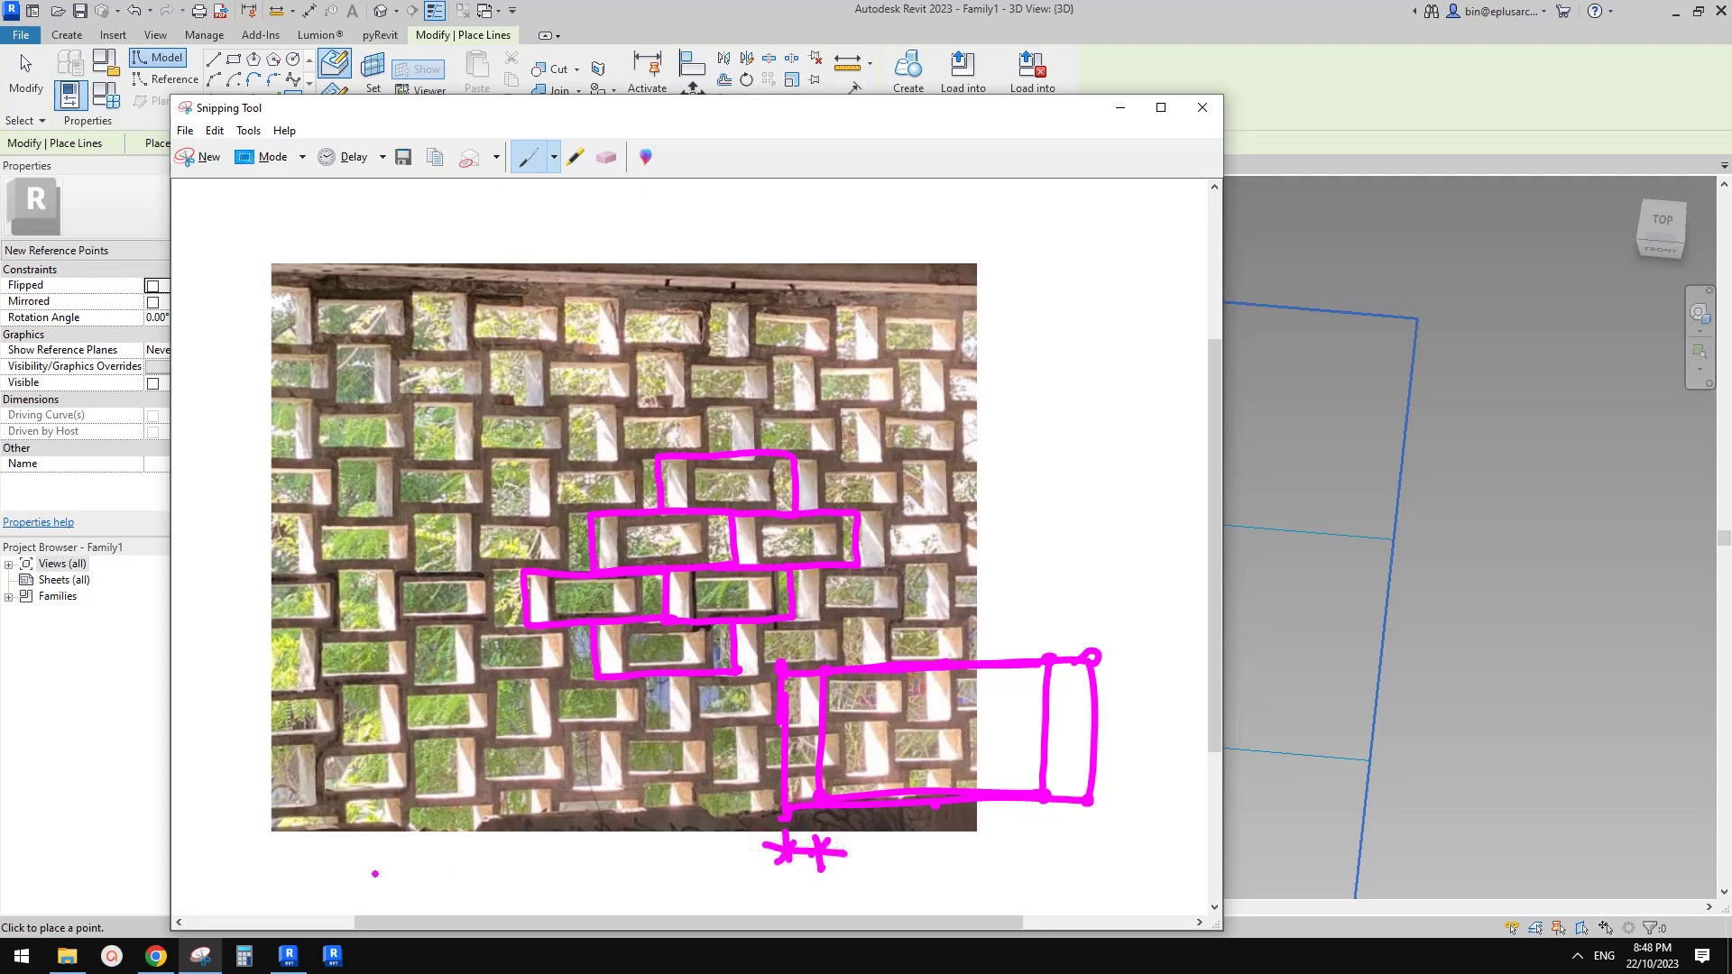
Return to Revit and place a reference point on the line between adaptive points 6 and 5, near point 6
{"action": "left_click", "coordinate": [294, 954]}
{"action": "middle_click_drag", "start_coordinate": [739, 631], "coordinate": [777, 630]}
{"action": "scroll", "coordinate": [790, 630], "scroll_direction": "up", "scroll_amount": 2}
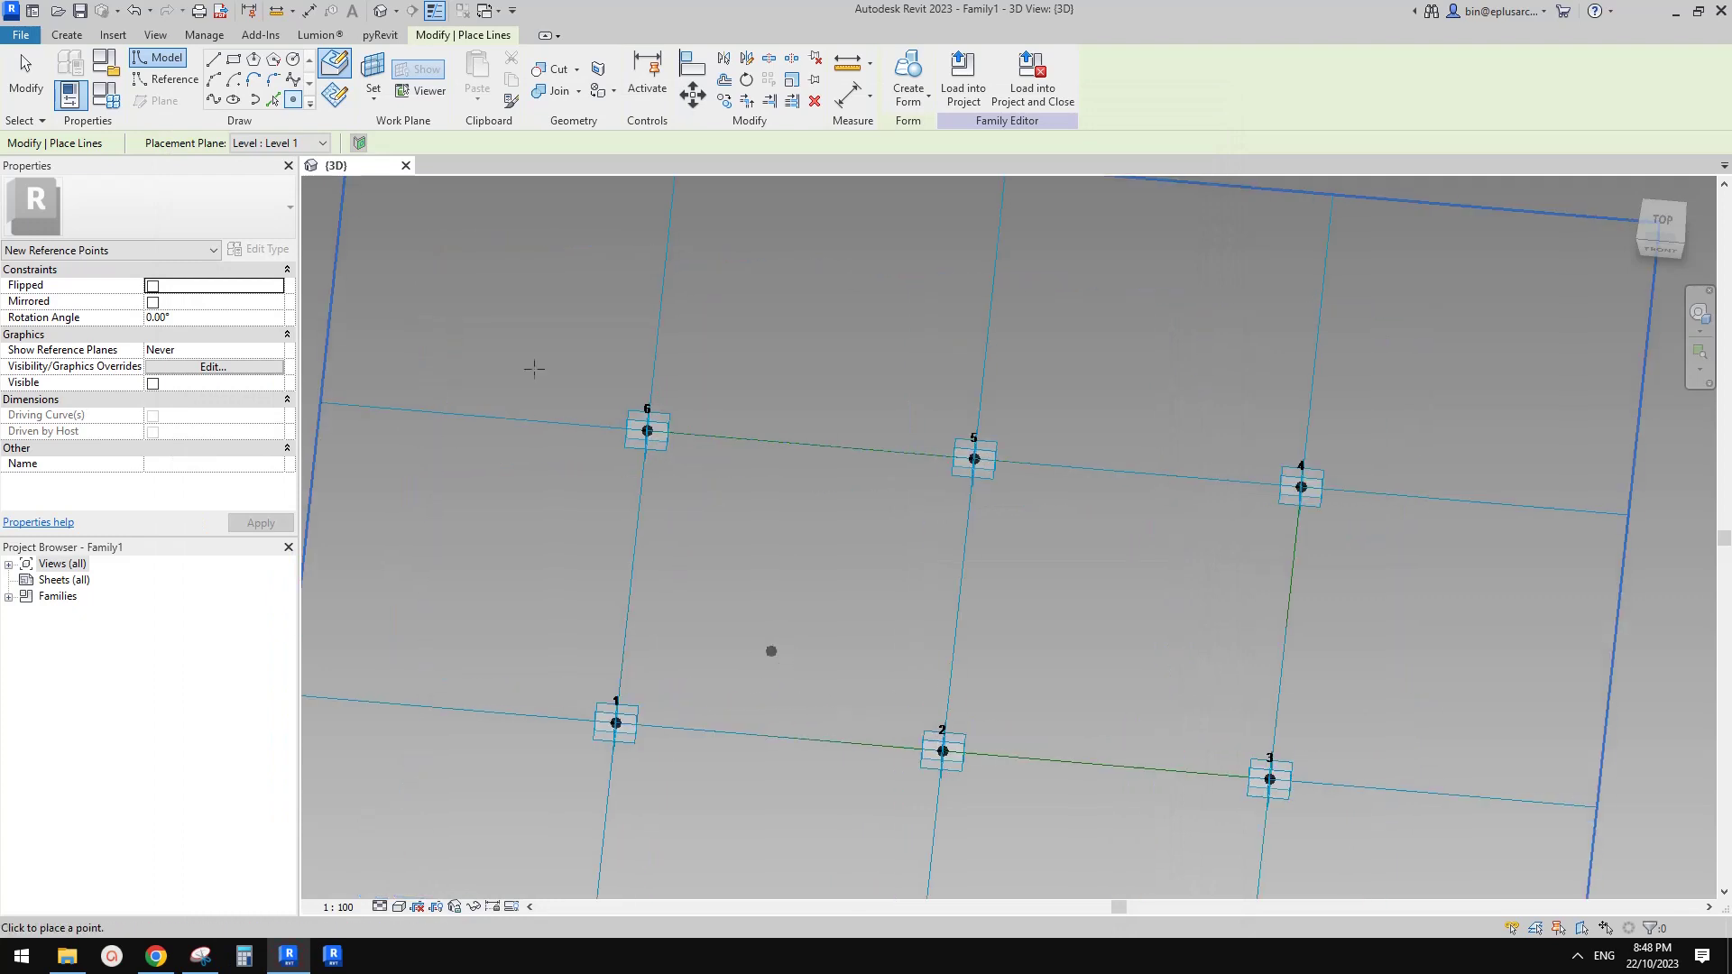
{"action": "left_click", "coordinate": [327, 72]}
{"action": "left_click", "coordinate": [725, 434]}
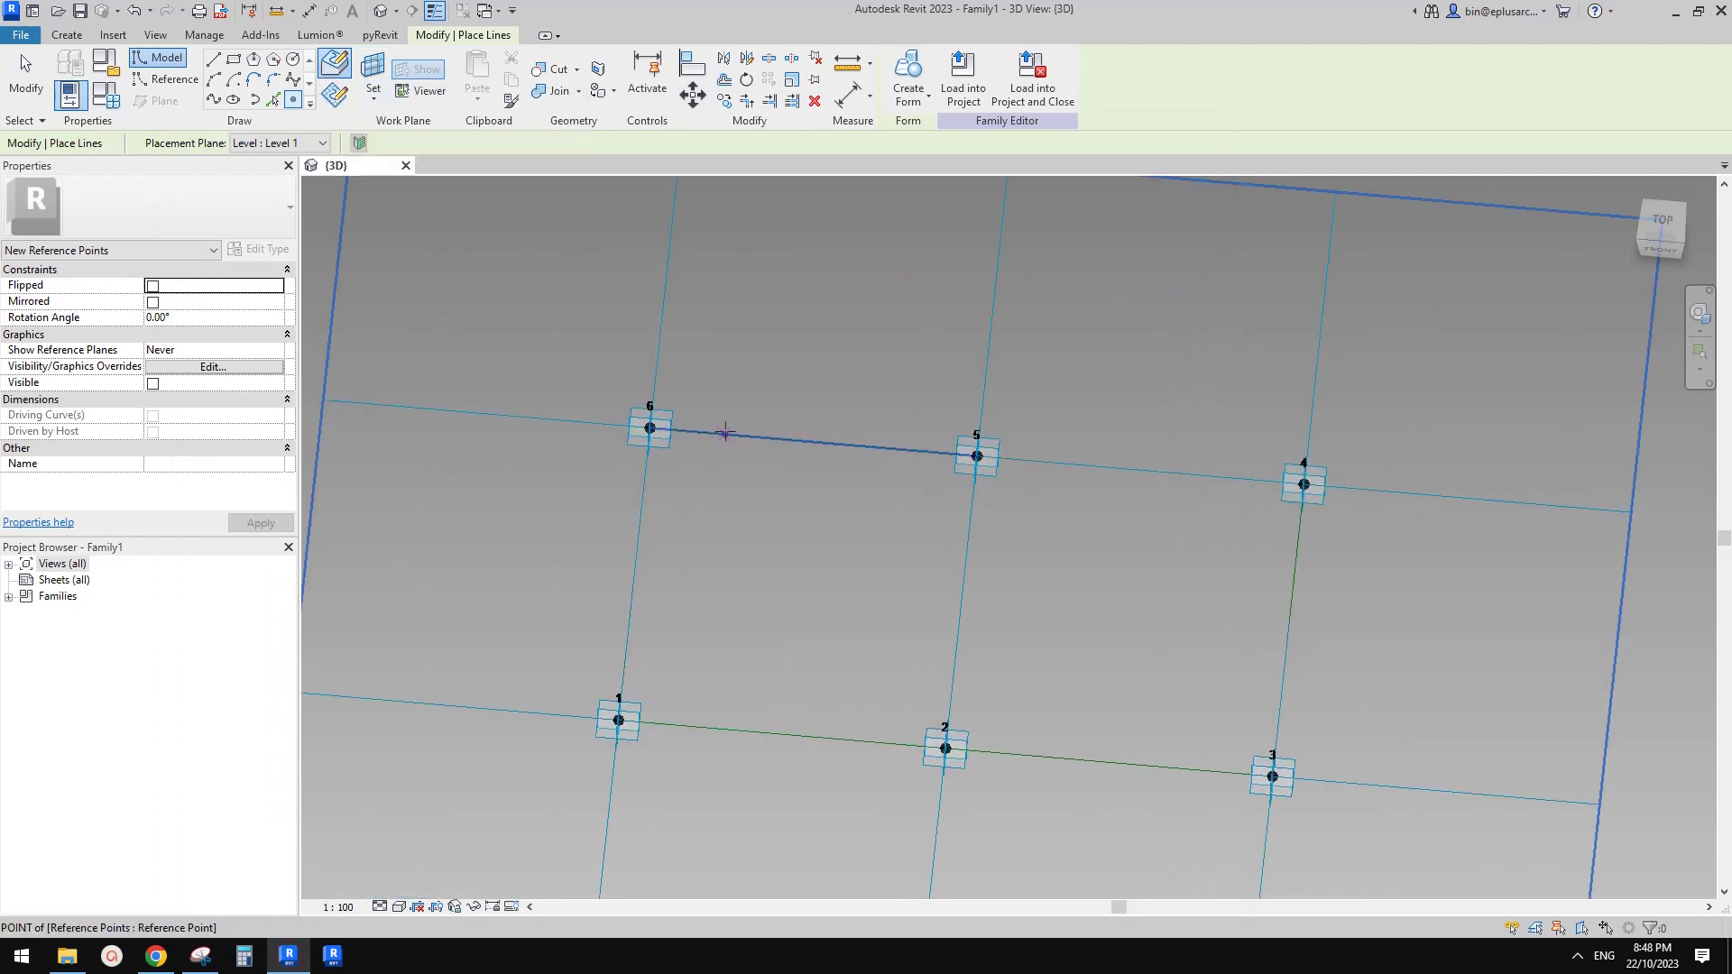
{"action": "key", "text": "Escape"}
Flip the new reference point's measure-from end so its offset is measured from adaptive point 6
{"action": "left_click", "coordinate": [726, 435]}
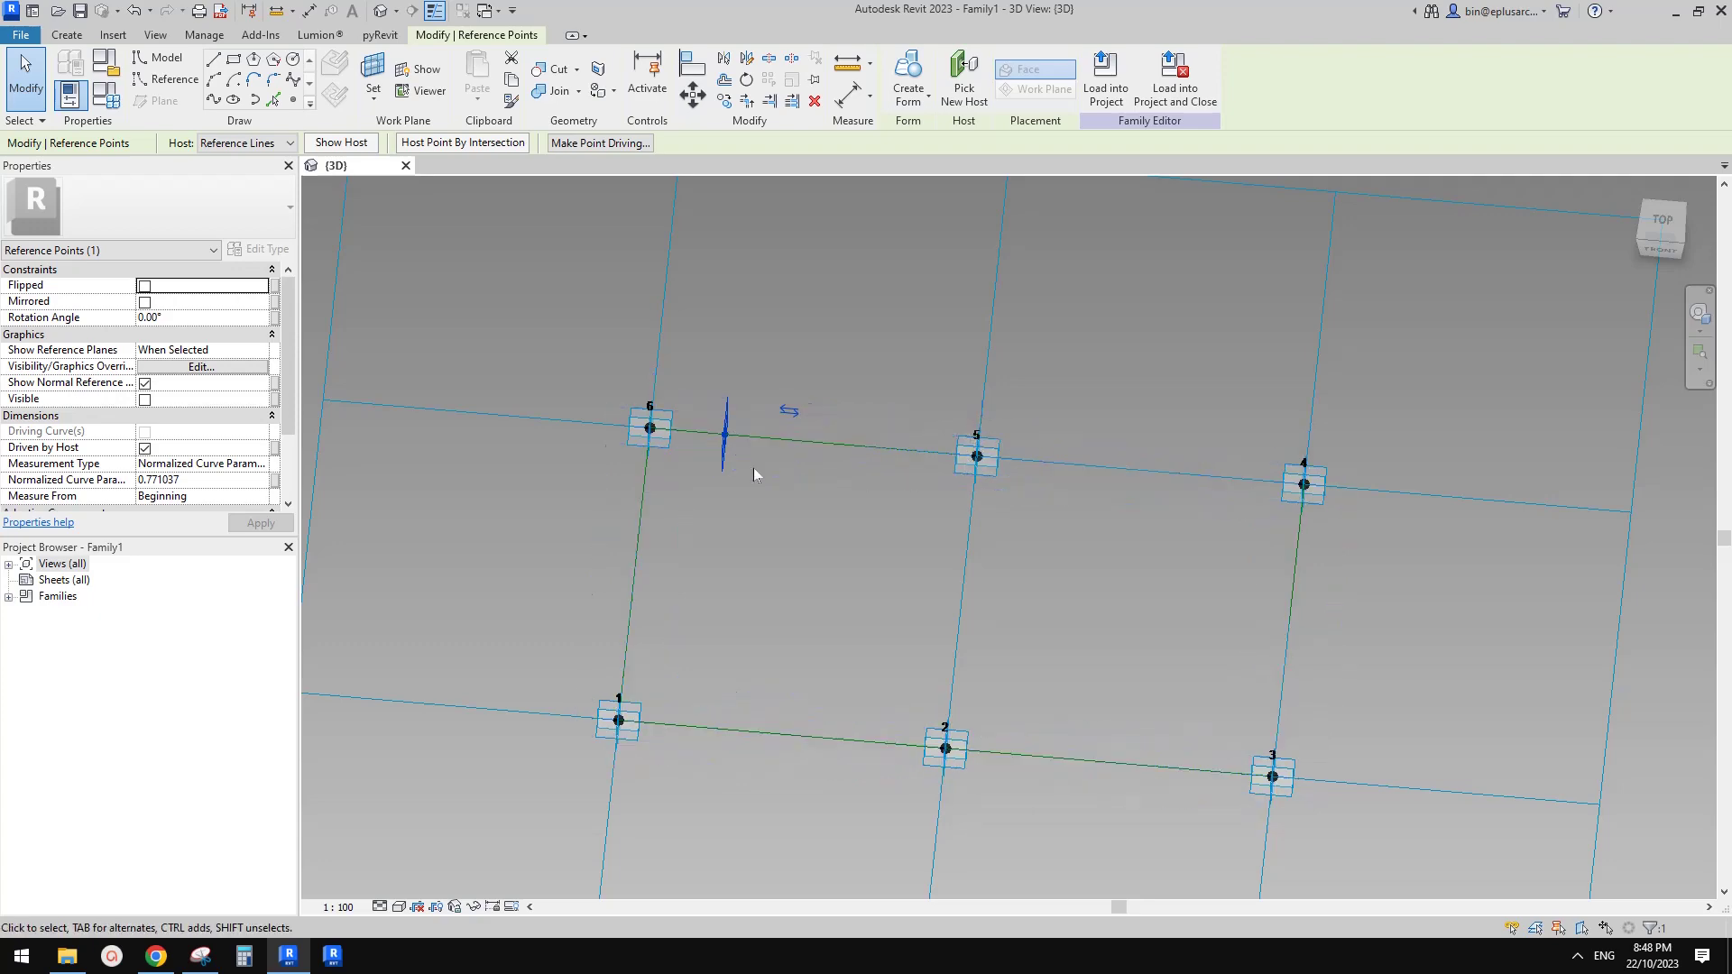
{"action": "left_click", "coordinate": [789, 412]}
{"action": "key", "text": "Tab"}
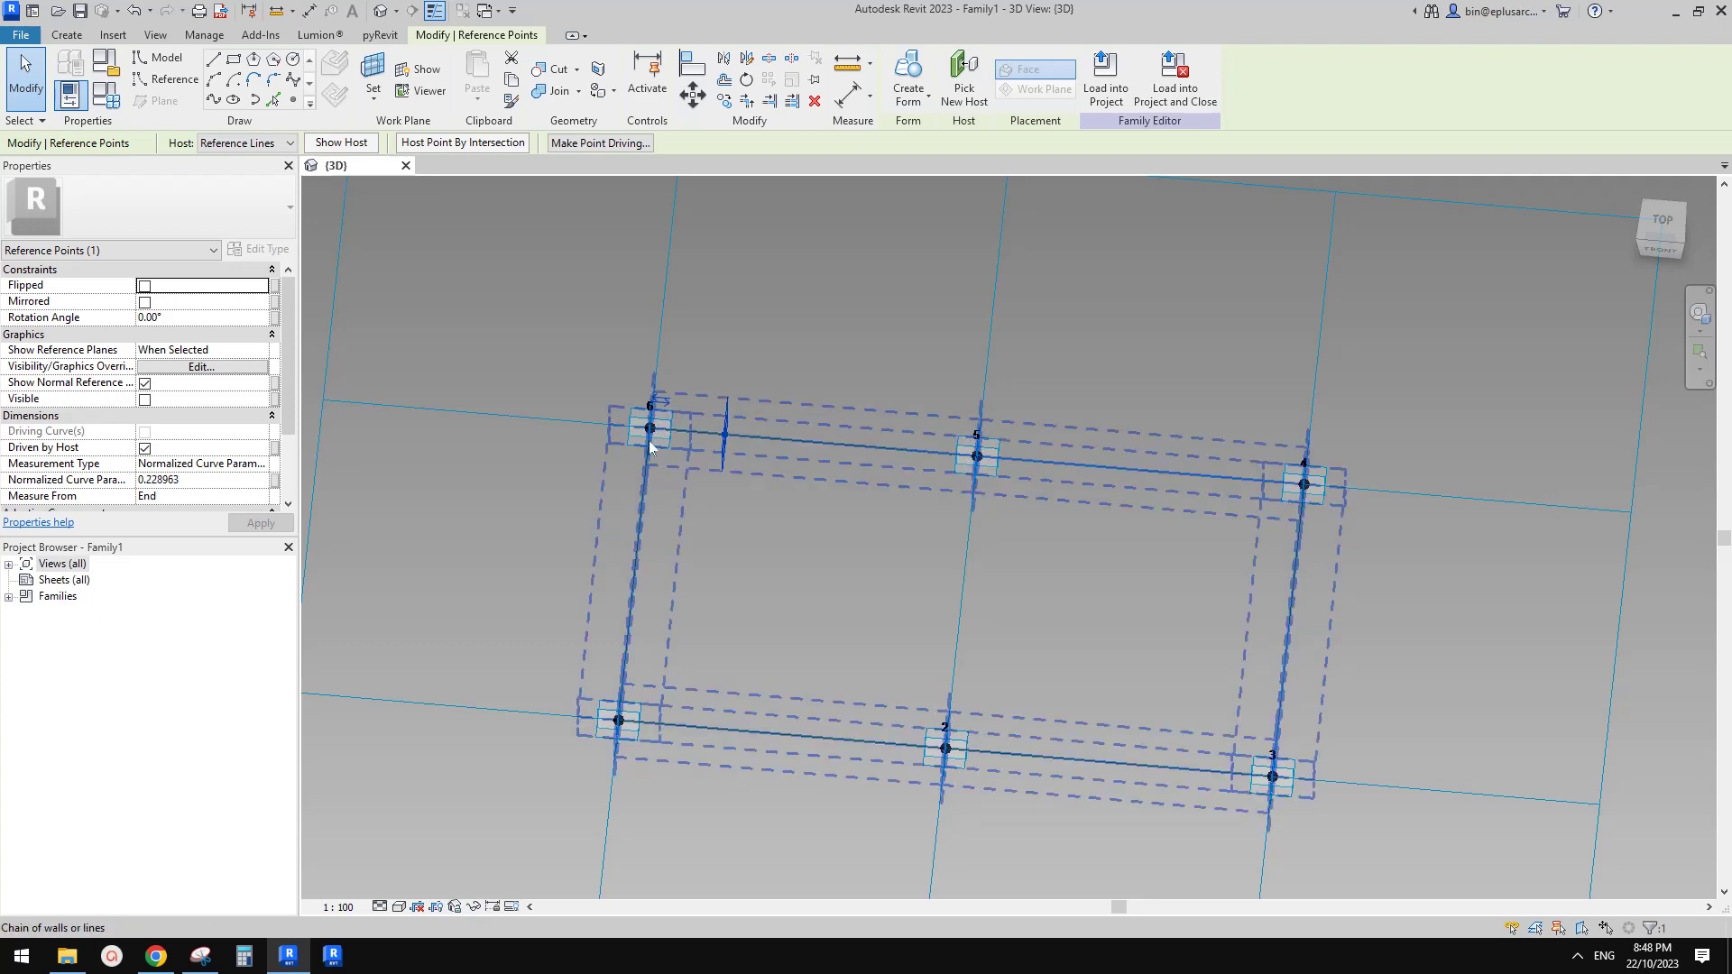
{"action": "left_click", "coordinate": [714, 486]}
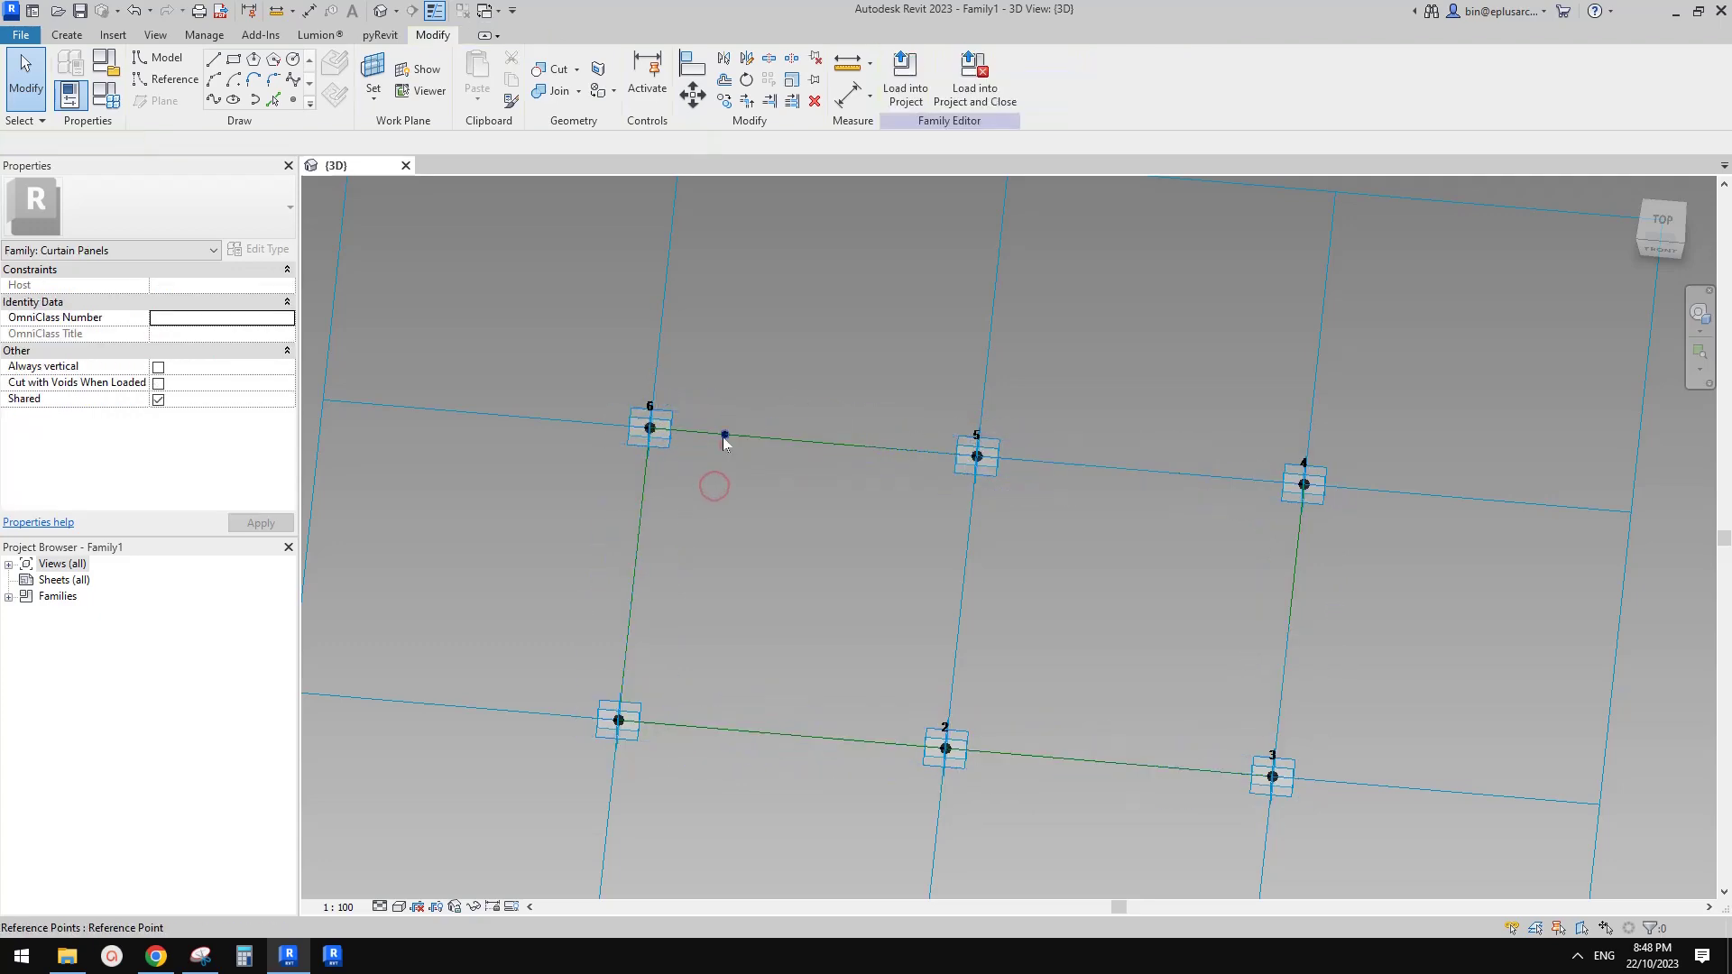
Set the point near adaptive point 6 to Segment Length measurement and link that length to a new type parameter named ofs
{"action": "left_click", "coordinate": [725, 443]}
{"action": "left_click", "coordinate": [262, 463]}
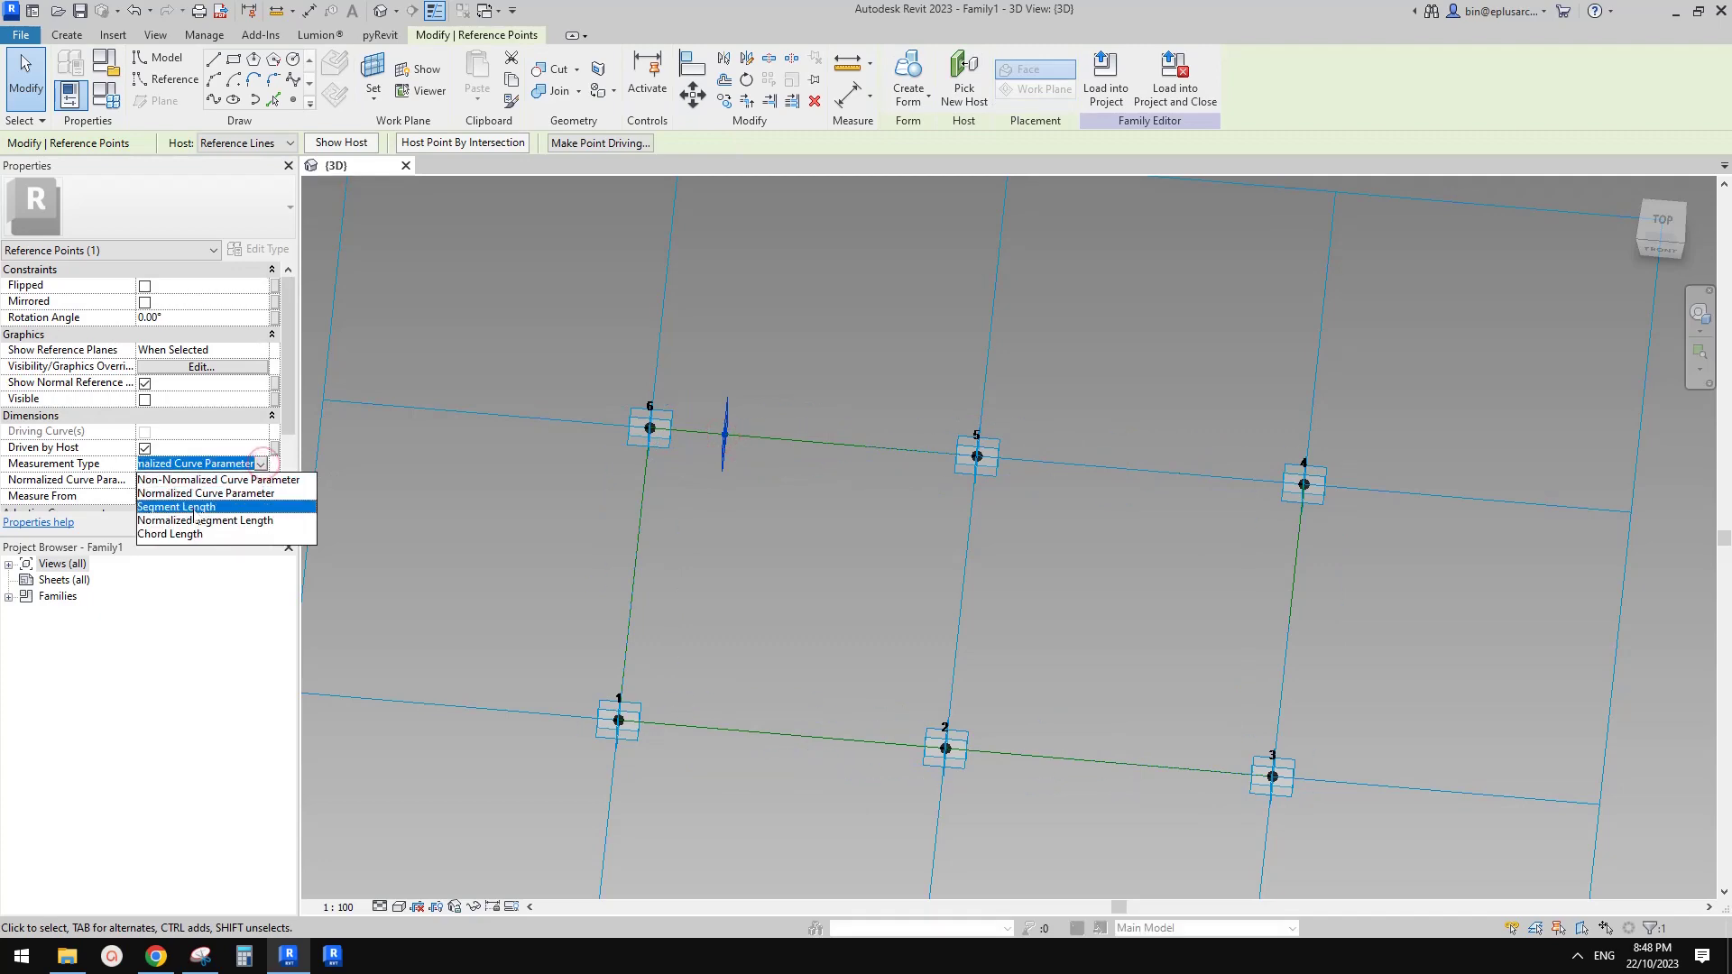
{"action": "left_click", "coordinate": [193, 509]}
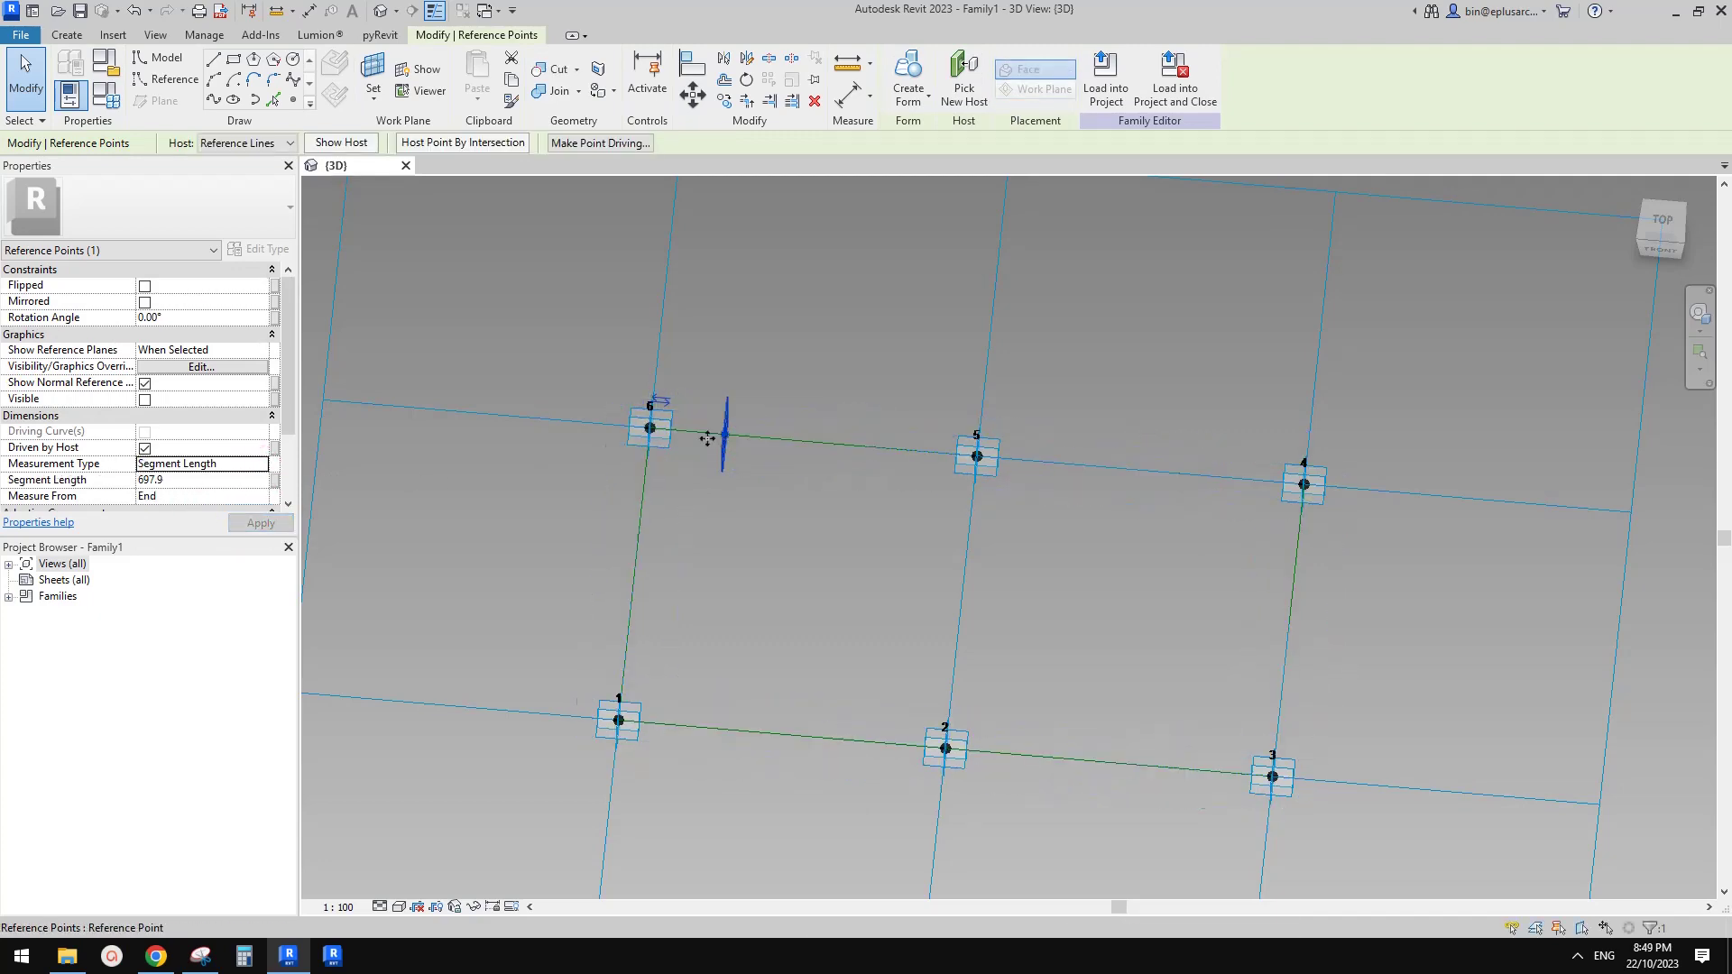
{"action": "left_click", "coordinate": [276, 485]}
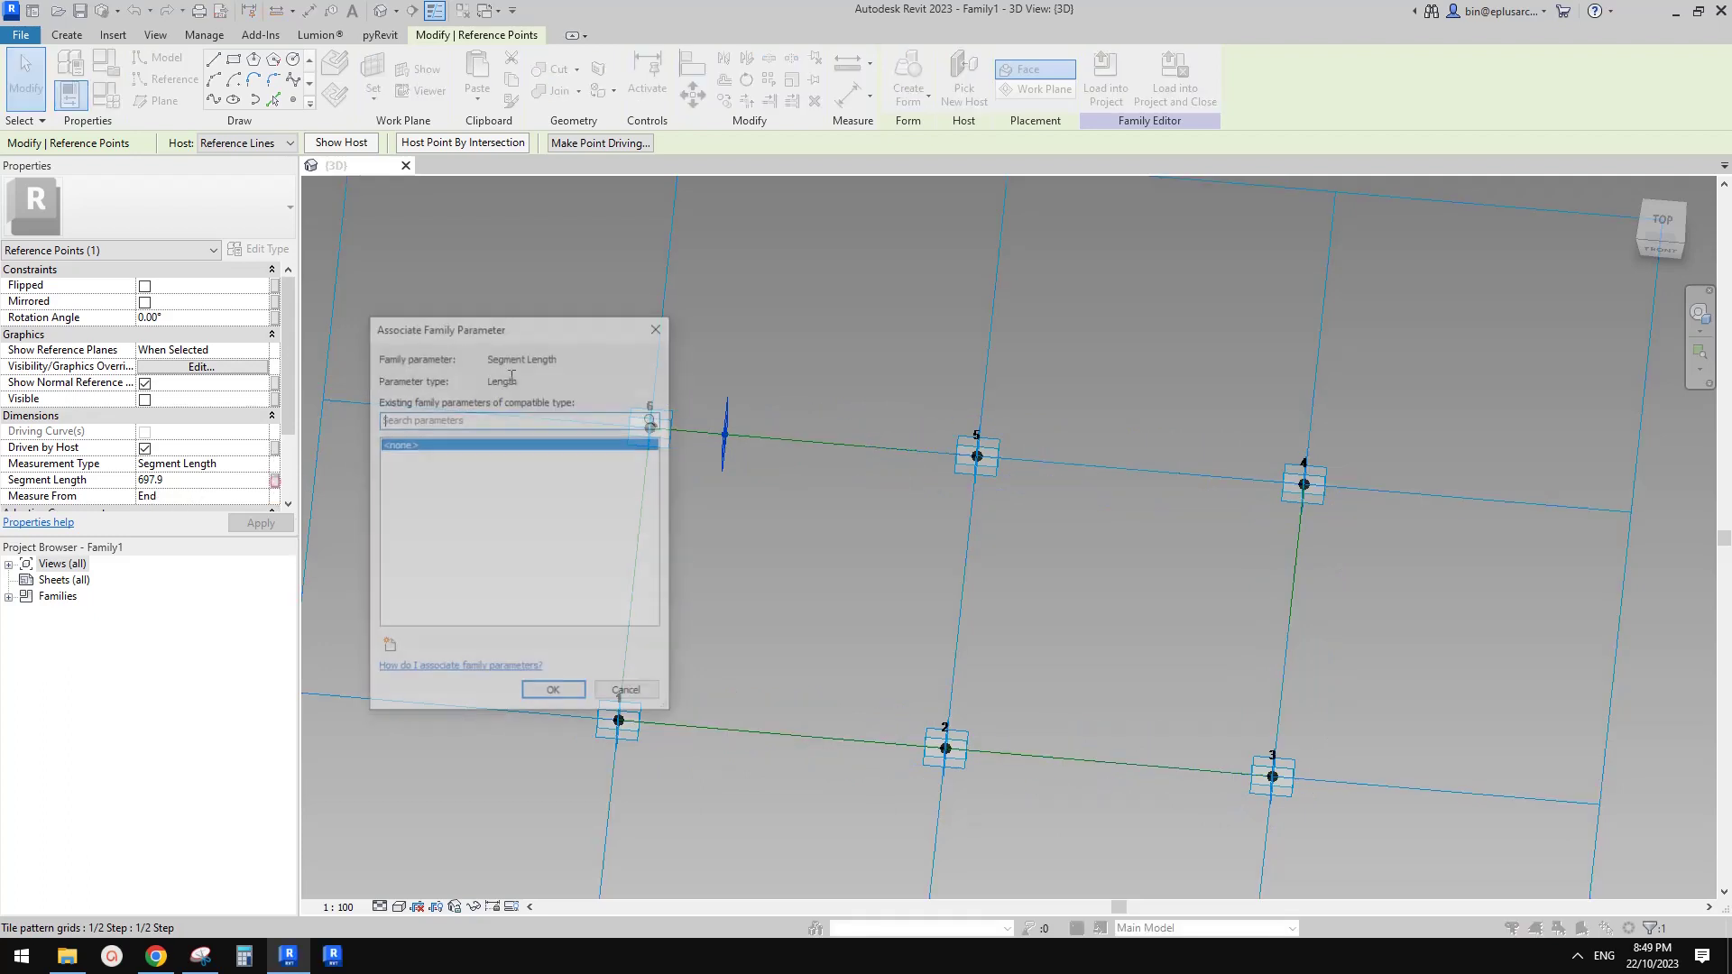
{"action": "left_click", "coordinate": [386, 649]}
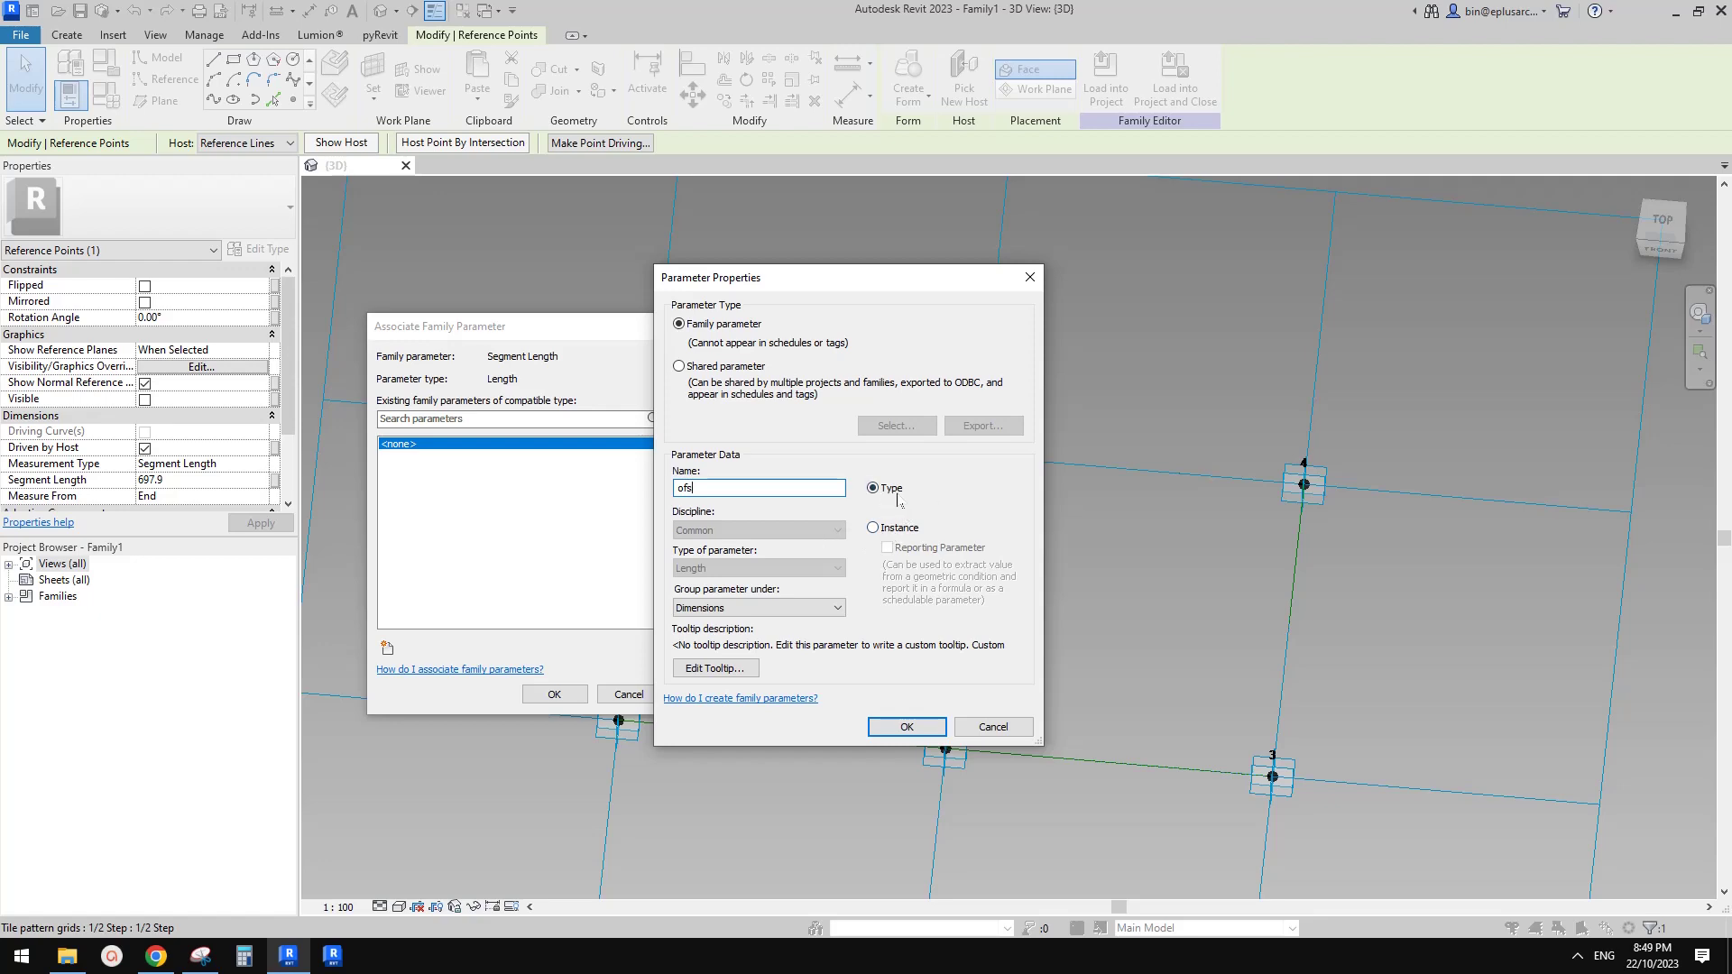
{"action": "left_click", "coordinate": [906, 727]}
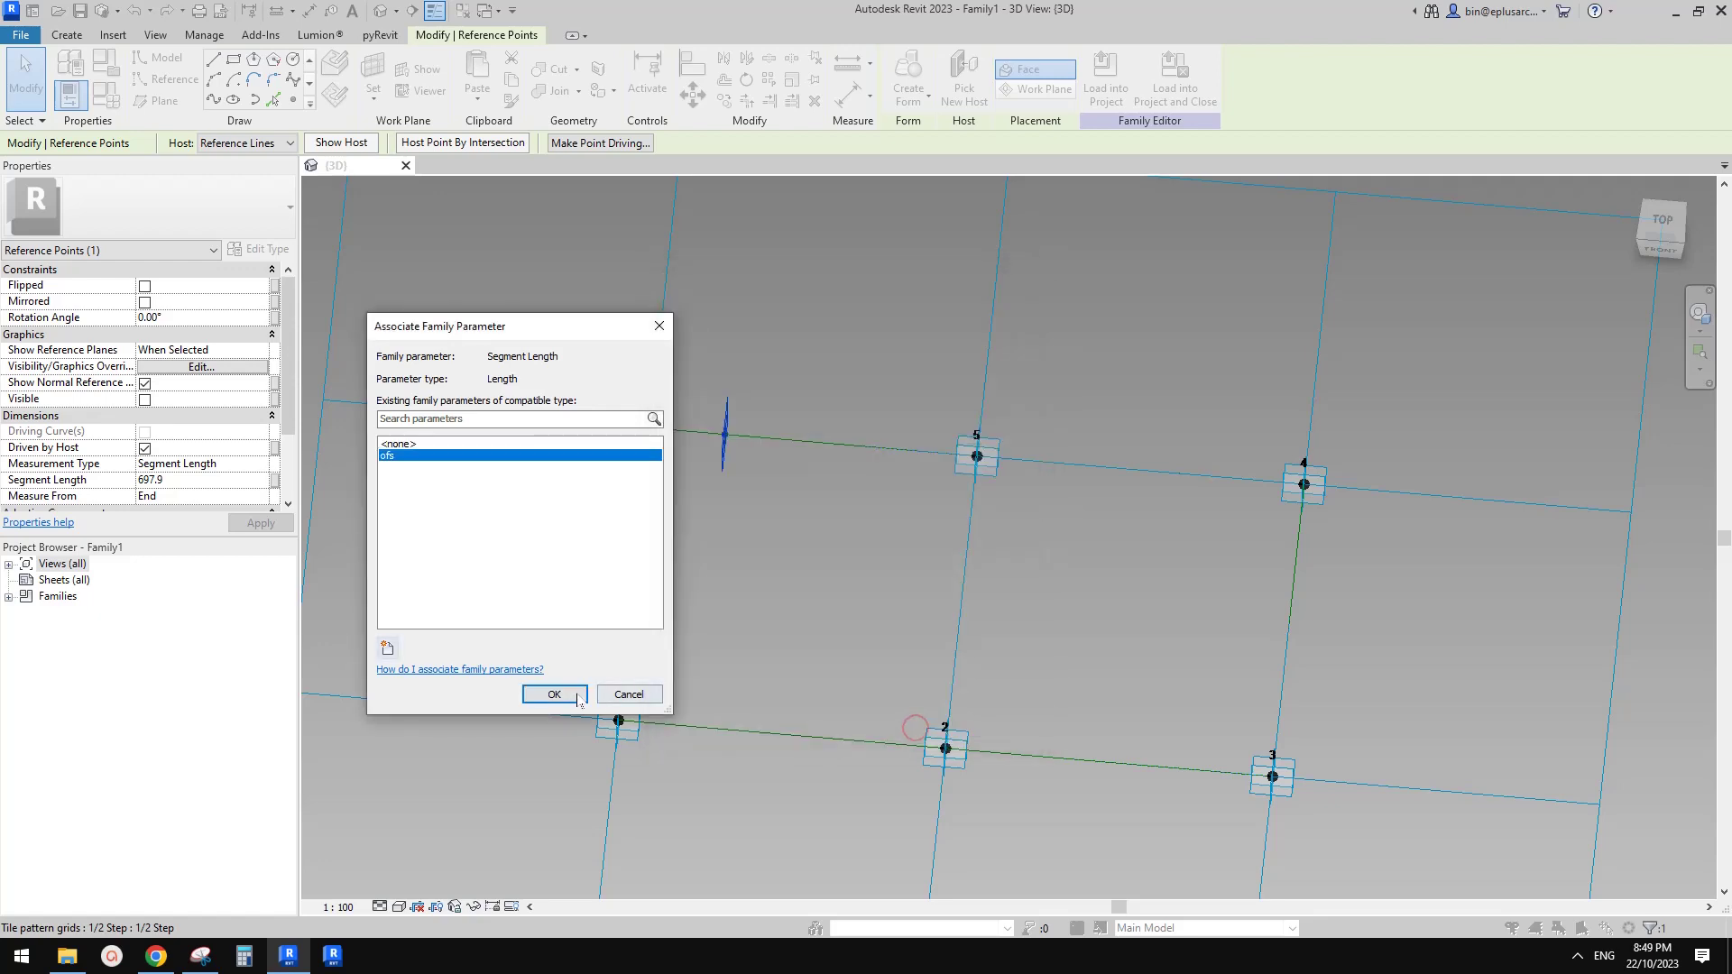
{"action": "left_click", "coordinate": [554, 694]}
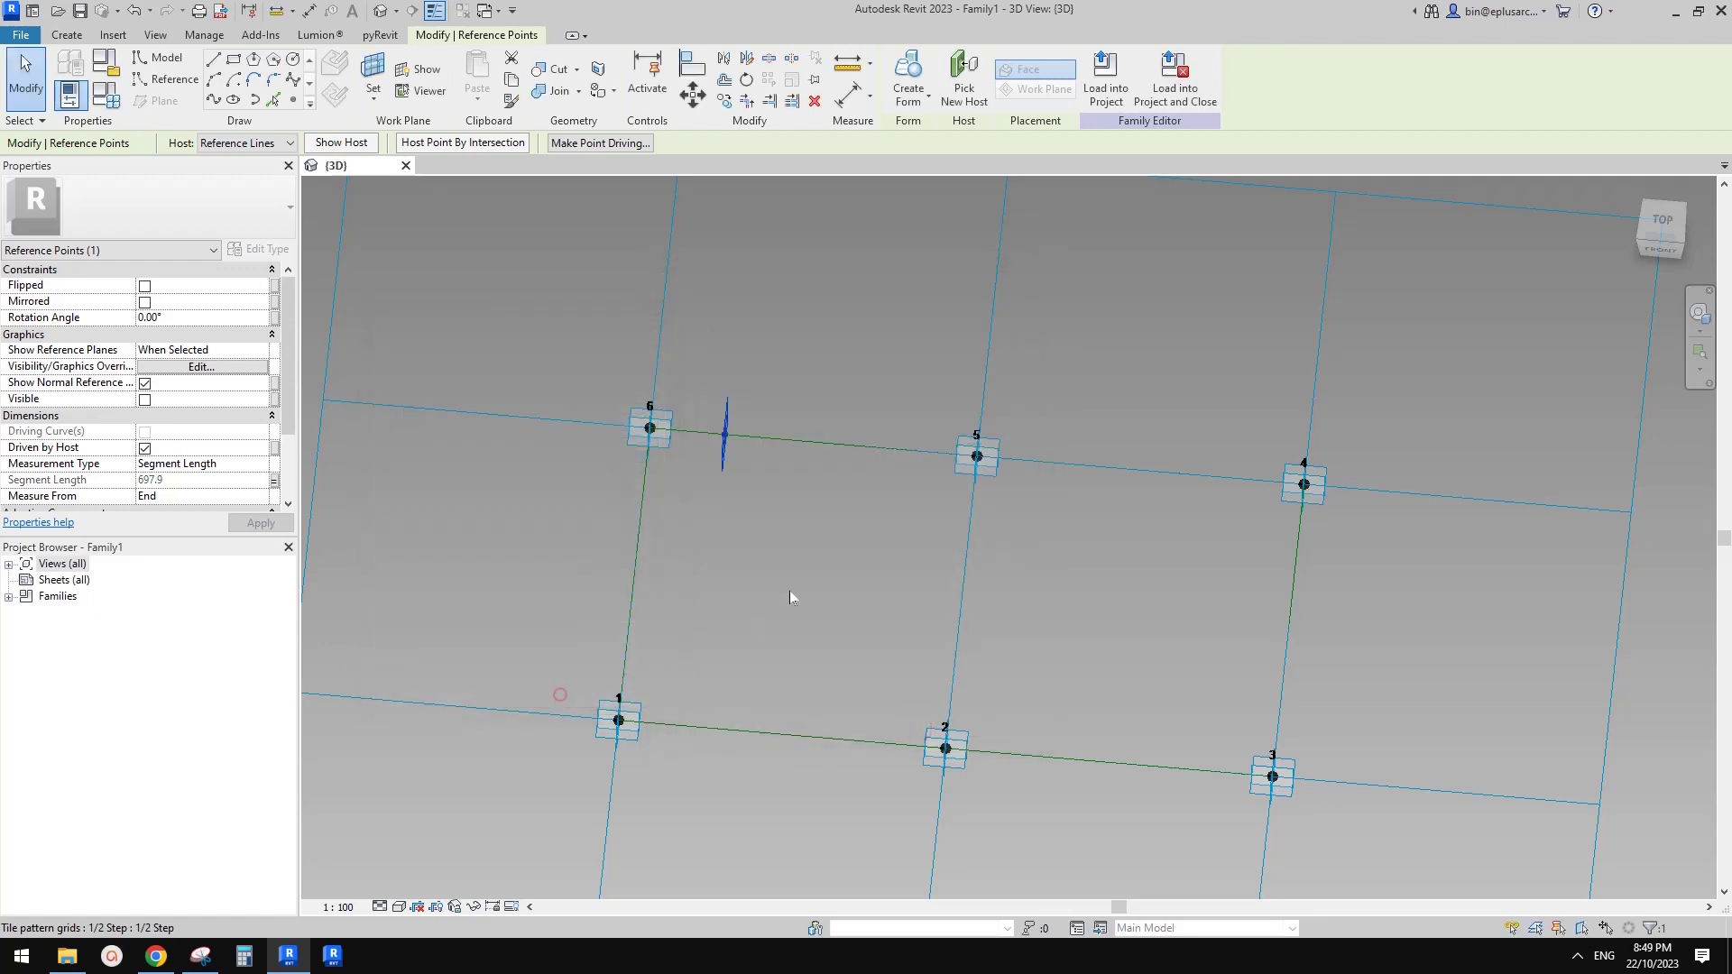
Place a reference point on the line between adaptive points 1 and 2, near point 1, and select it
{"action": "left_click", "coordinate": [293, 100]}
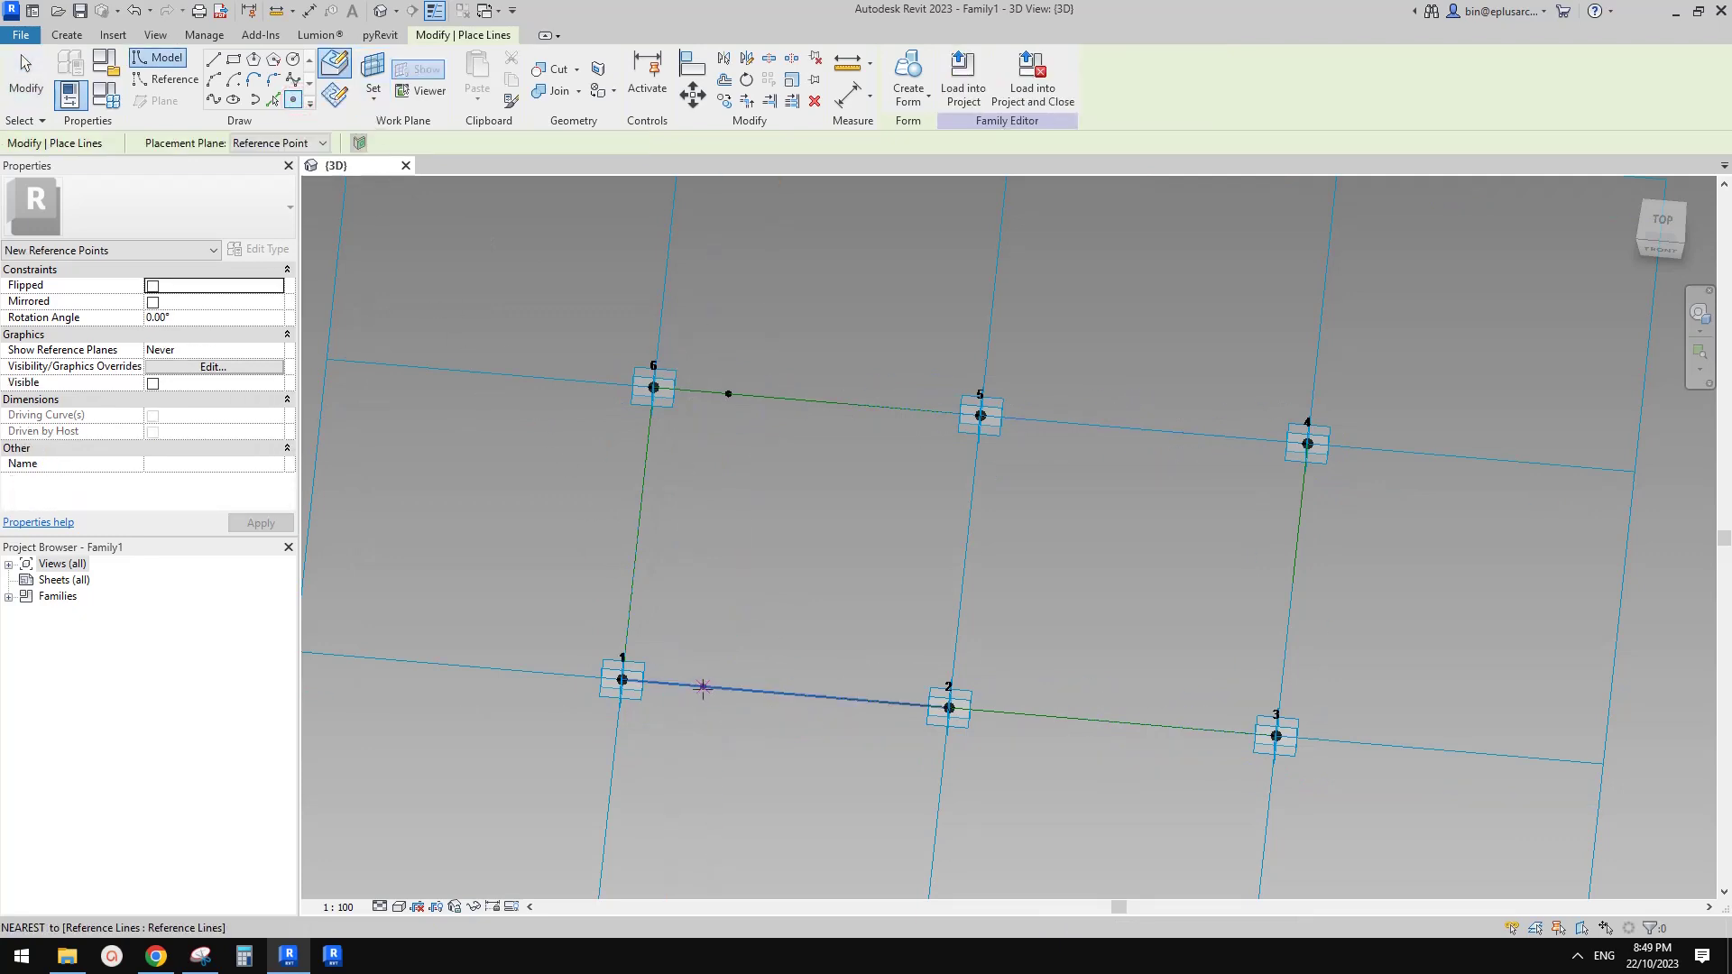
{"action": "left_click", "coordinate": [703, 688]}
{"action": "key", "text": "Escape"}
{"action": "left_click", "coordinate": [703, 689]}
{"action": "scroll", "coordinate": [704, 691], "scroll_direction": "down", "scroll_amount": 1}
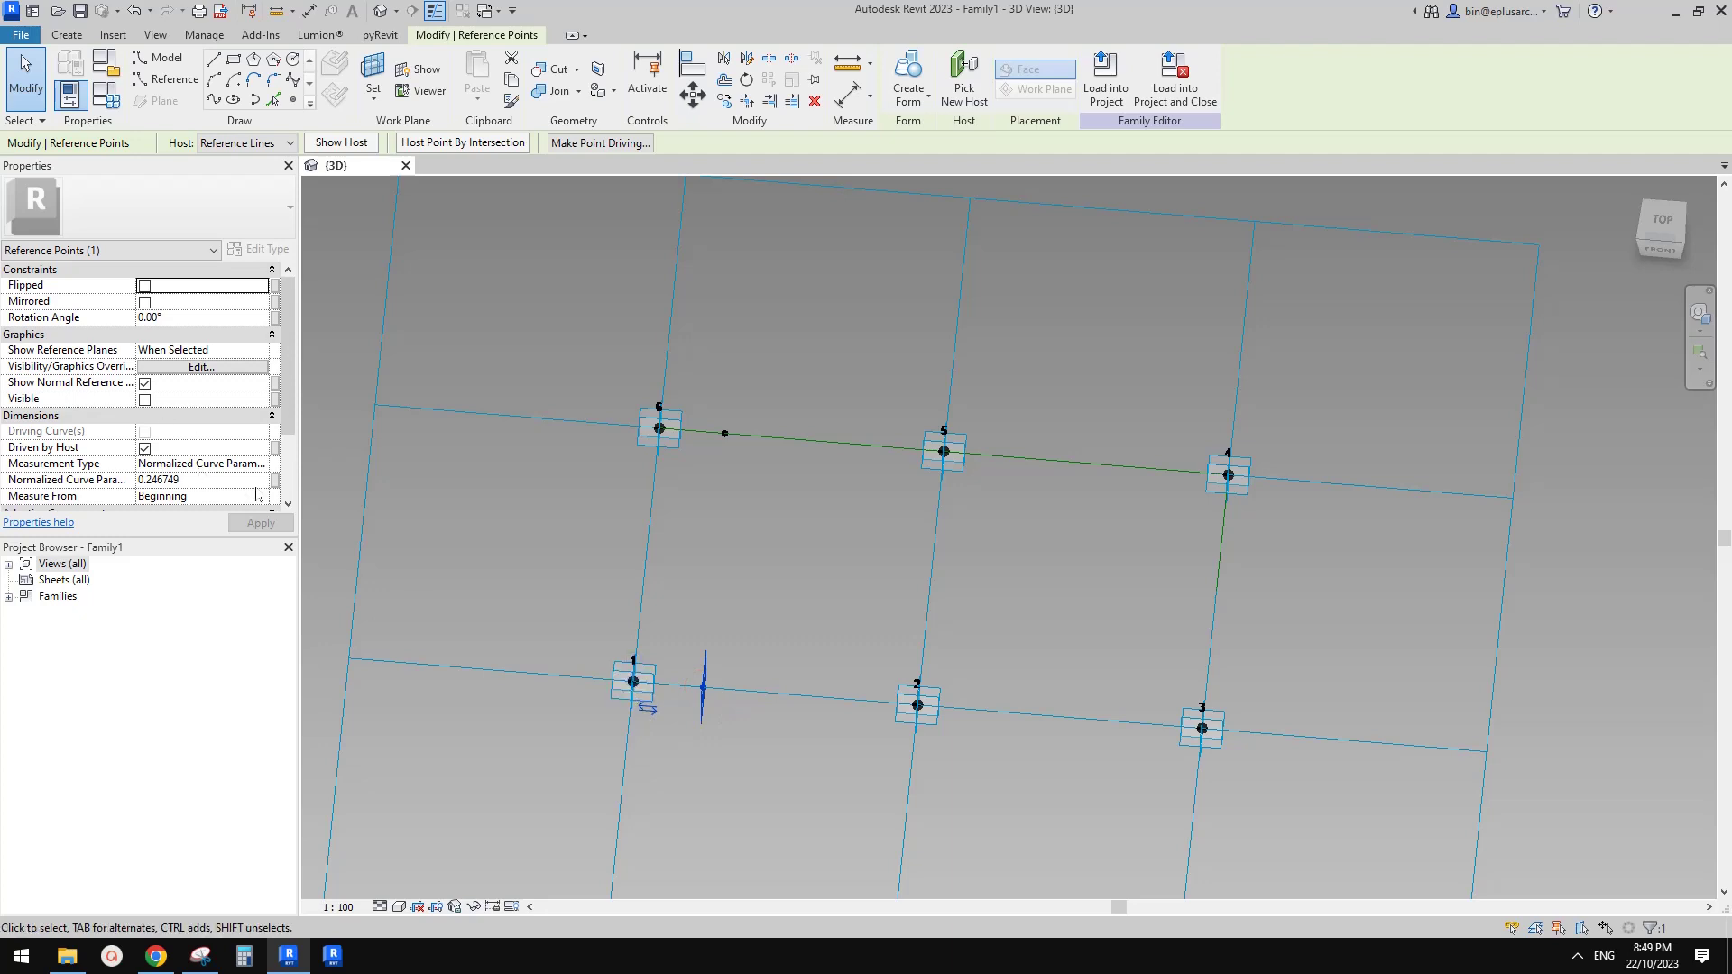
Set the point near adaptive point 1 to Segment Length measurement and associate its length with the ofs parameter
{"action": "left_click", "coordinate": [253, 464]}
{"action": "left_click", "coordinate": [261, 464]}
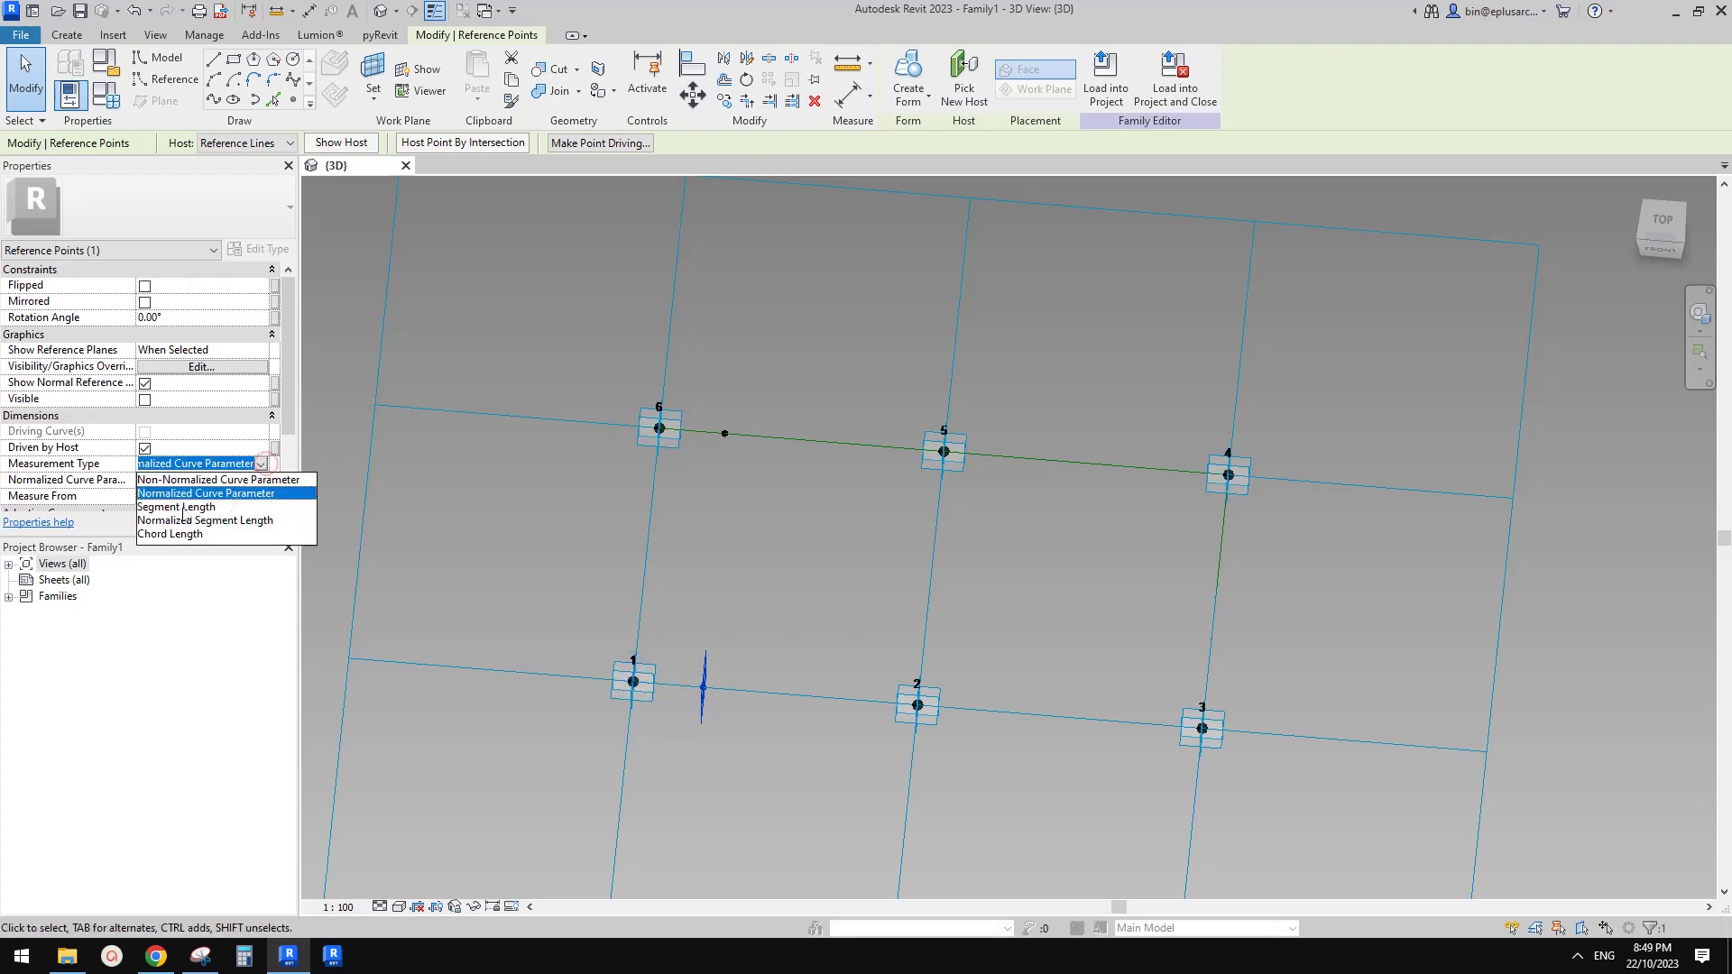
{"action": "left_click", "coordinate": [181, 507]}
{"action": "left_click", "coordinate": [274, 480]}
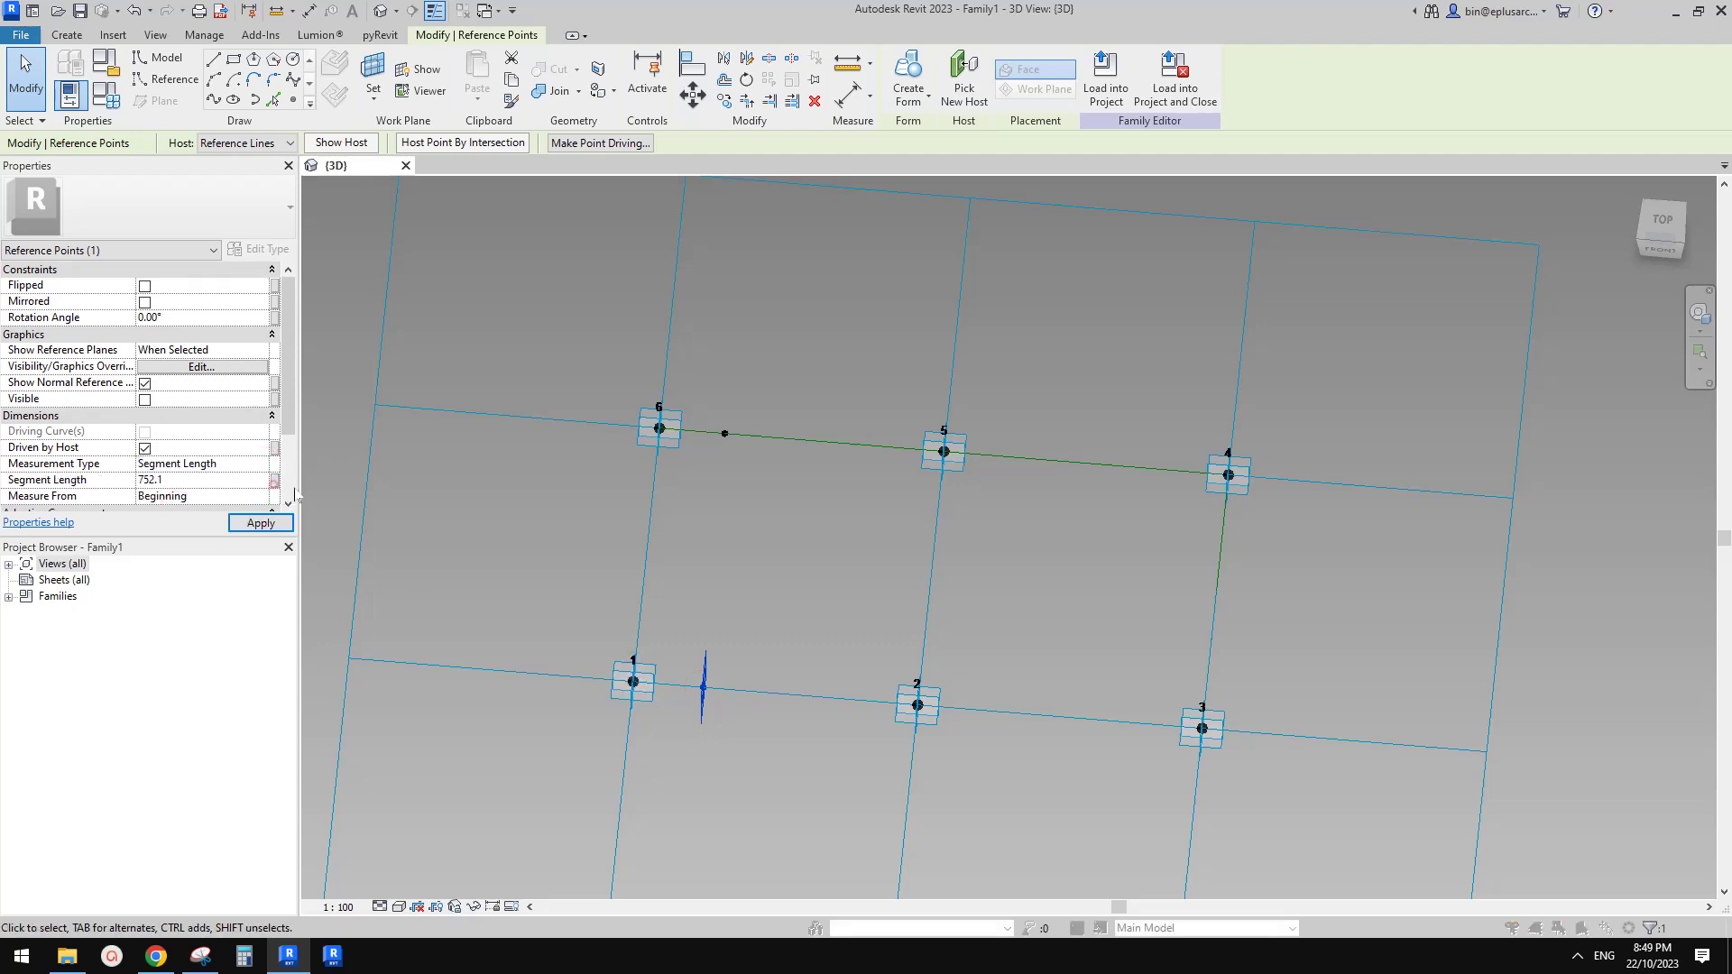
{"action": "left_click", "coordinate": [403, 456]}
{"action": "left_click", "coordinate": [550, 693]}
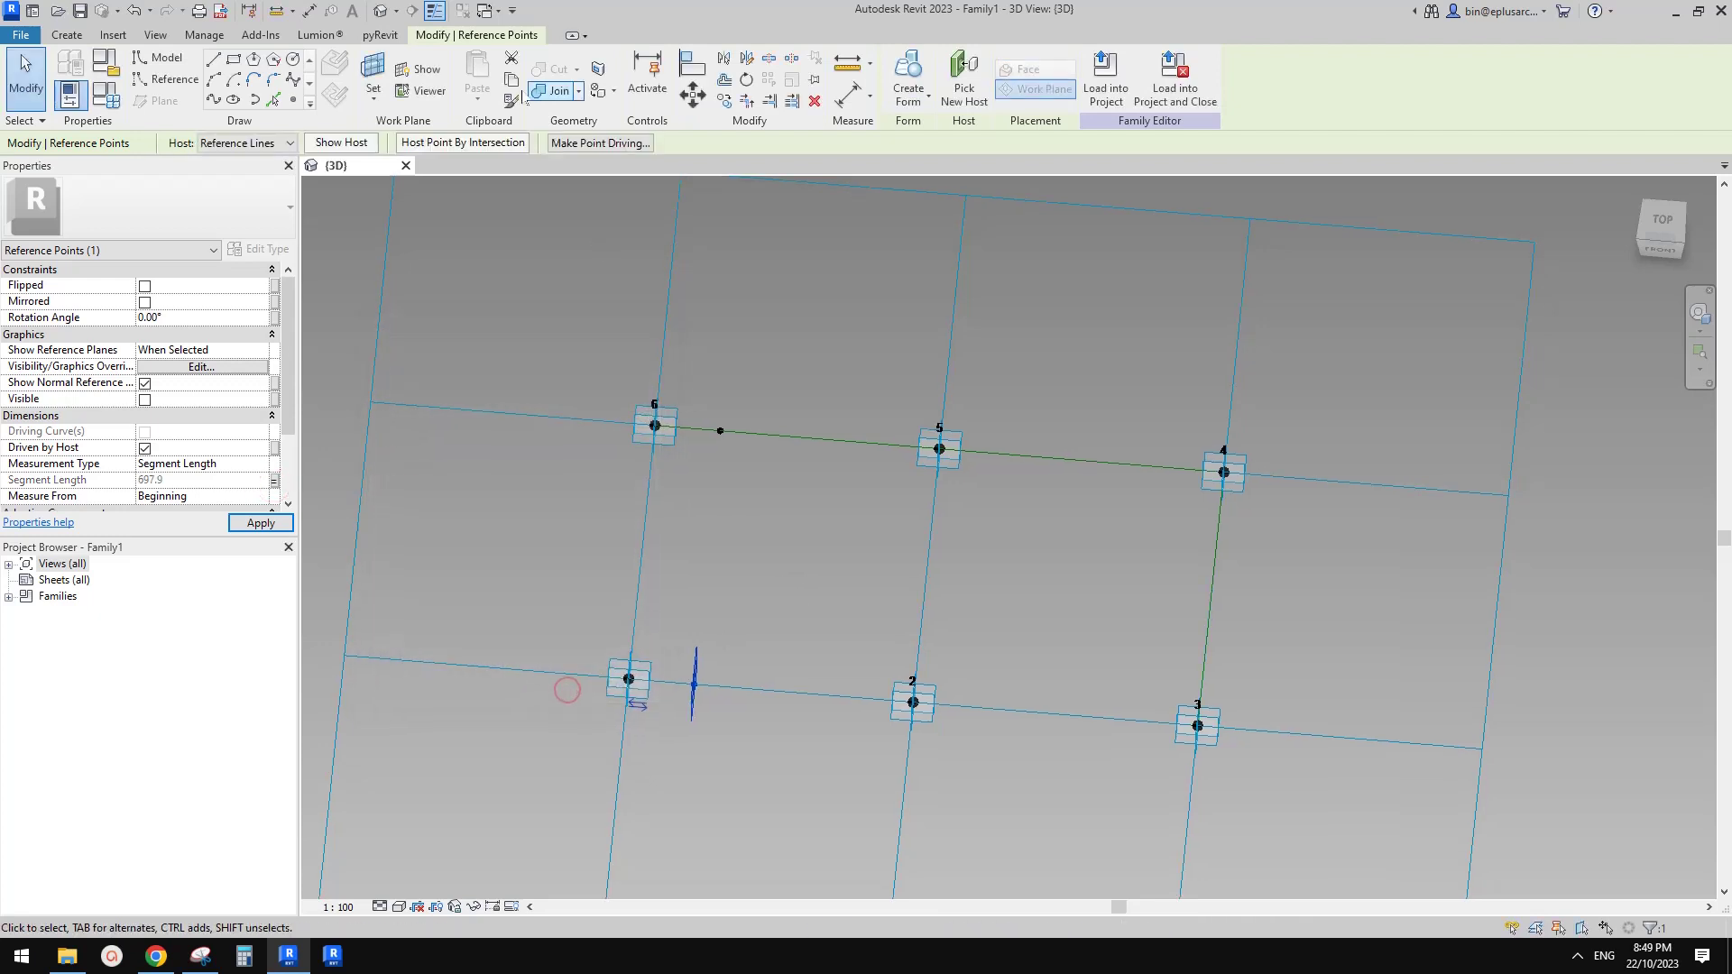
Place reference points near adaptive point 4 on the line from 5 and near adaptive point 3 on the line from 2
{"action": "key", "text": "Return"}
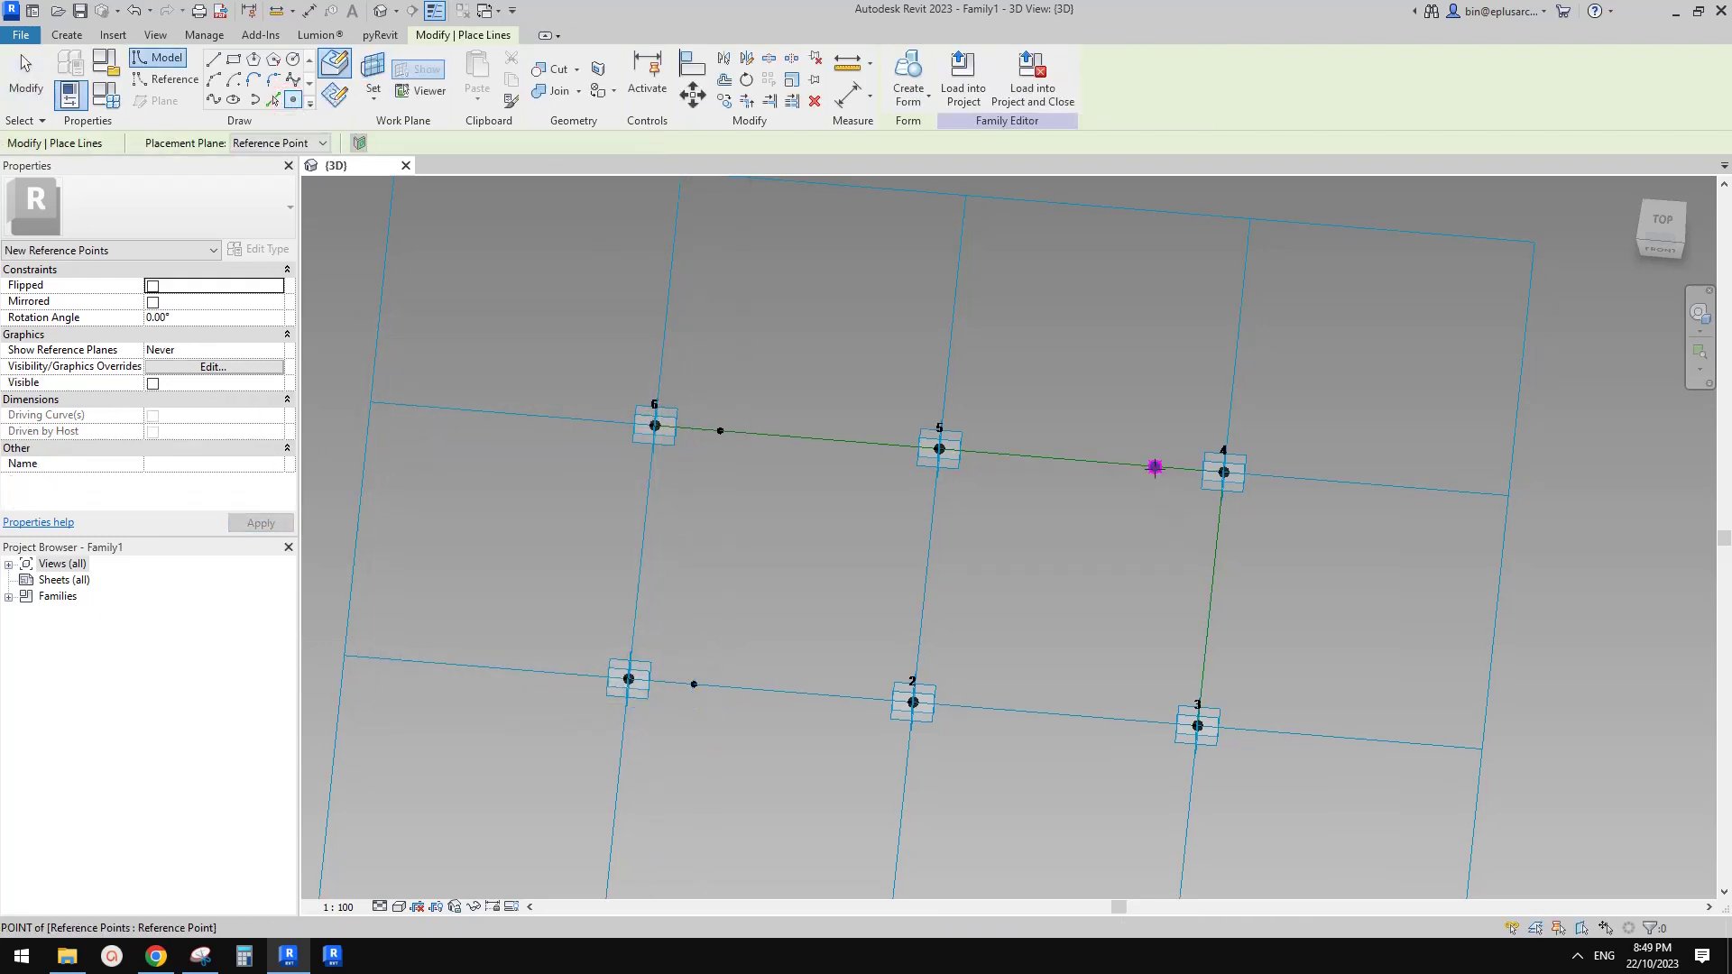
{"action": "left_click", "coordinate": [1155, 467]}
{"action": "key", "text": "Escape"}
{"action": "left_click_drag", "start_coordinate": [1144, 456], "coordinate": [1167, 512]}
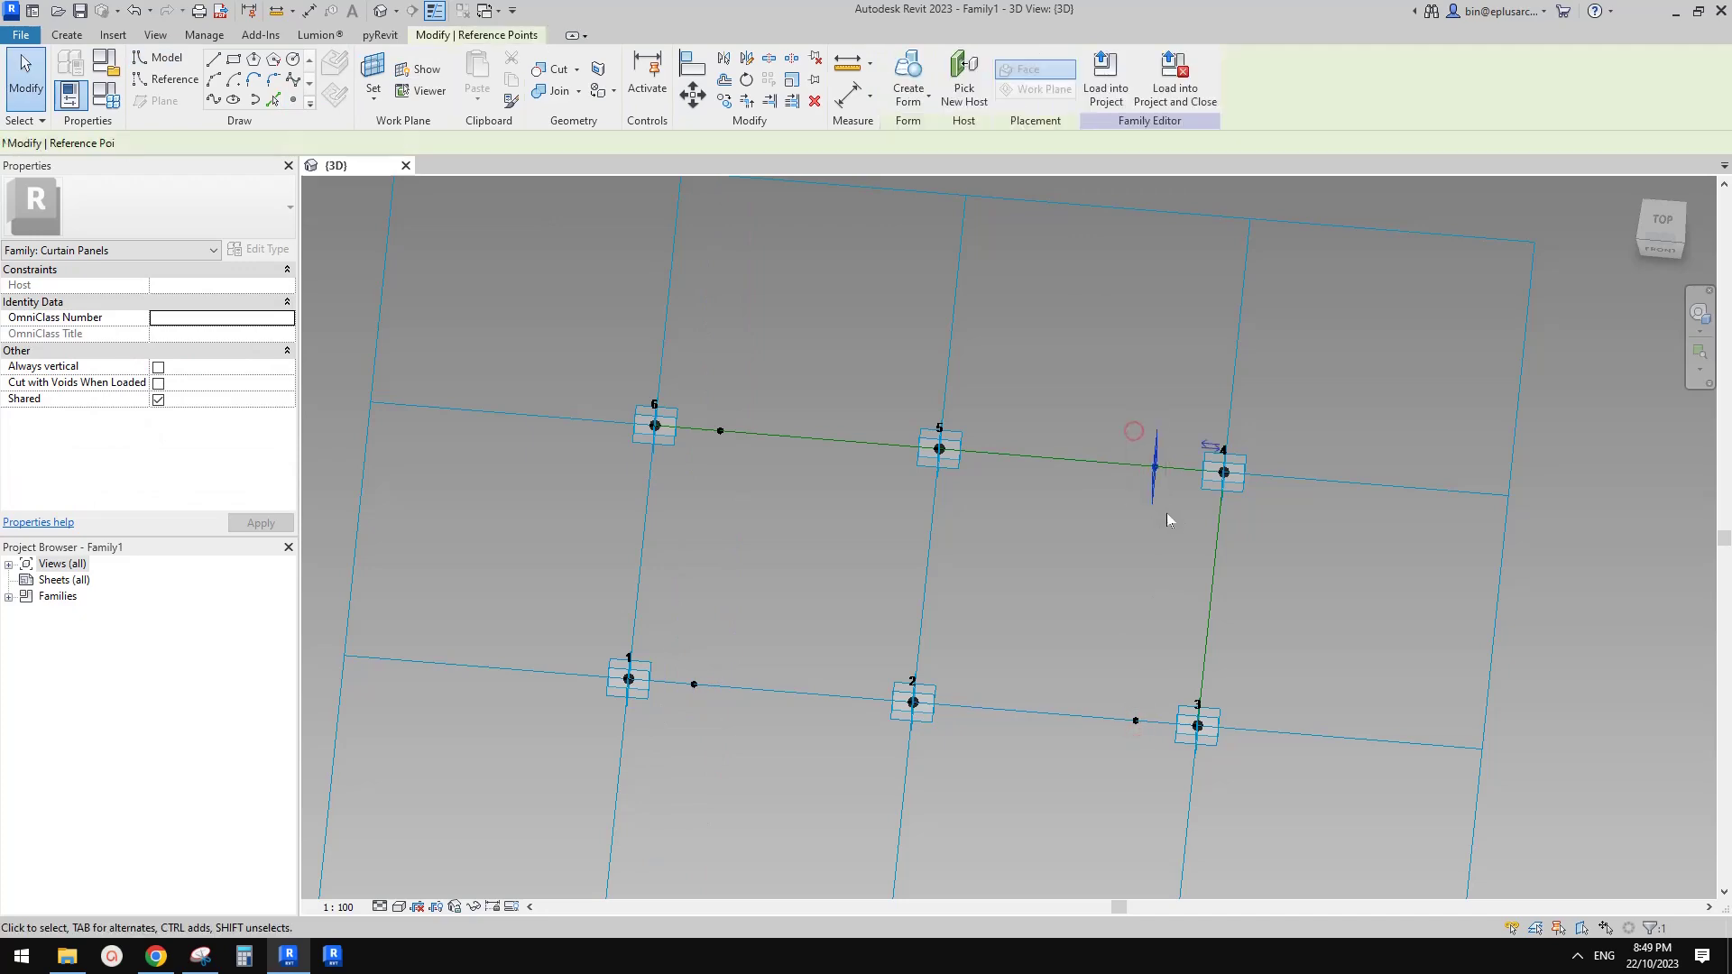
Flip the measure-from end of the reference point near adaptive point 3 so it is measured from point 3
{"action": "left_click_drag", "start_coordinate": [1102, 677], "coordinate": [1155, 749]}
{"action": "left_click", "coordinate": [1156, 752]}
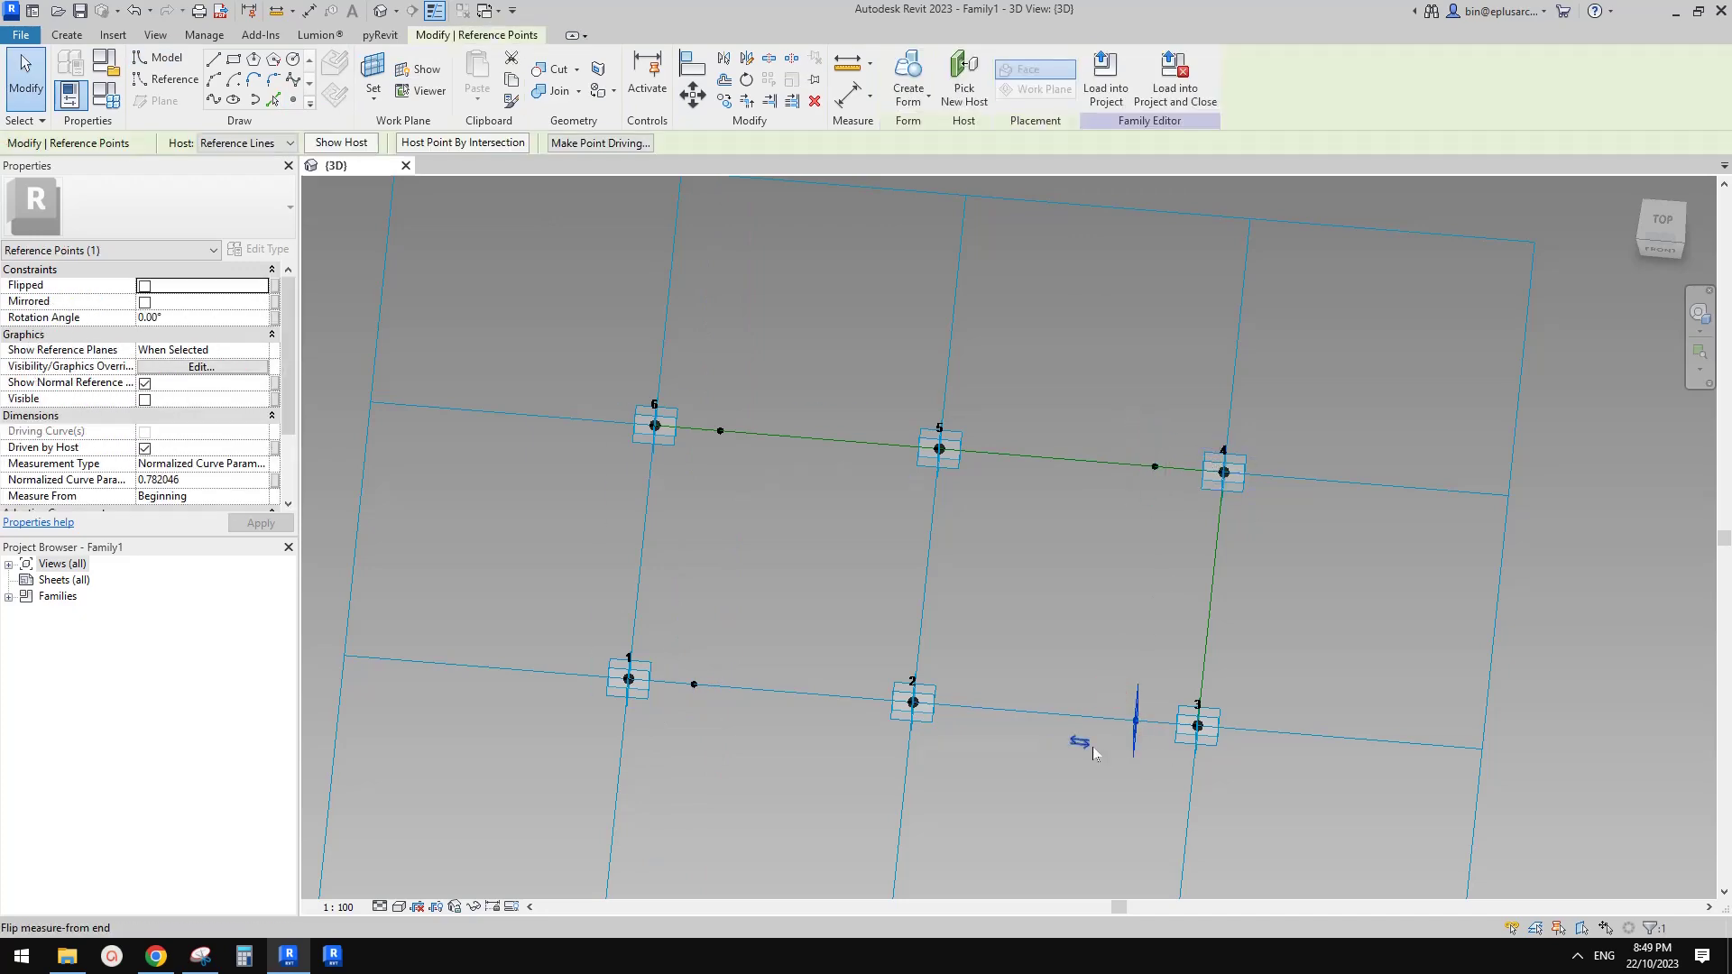
{"action": "left_click", "coordinate": [1080, 747]}
Set the points near adaptive points 3 and 4 to Segment Length measurement and associate both lengths with the ofs parameter
{"action": "left_click", "coordinate": [1135, 721]}
{"action": "left_click", "coordinate": [1154, 467], "text": "ctrl"}
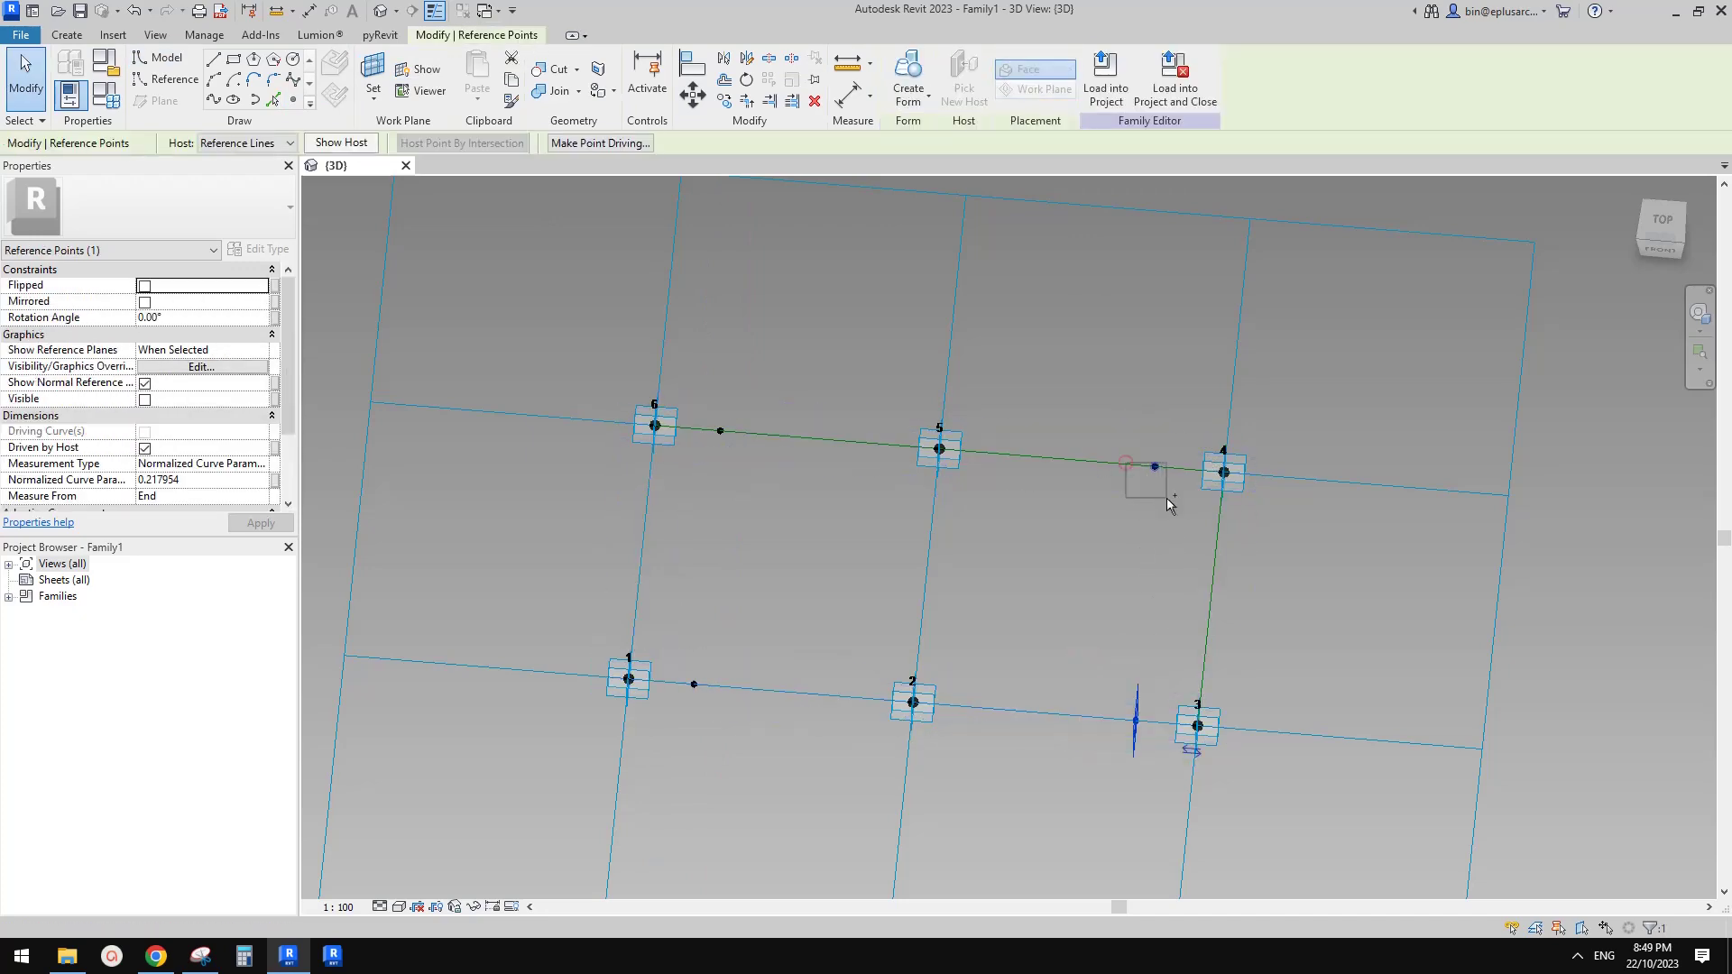
{"action": "left_click", "coordinate": [270, 463]}
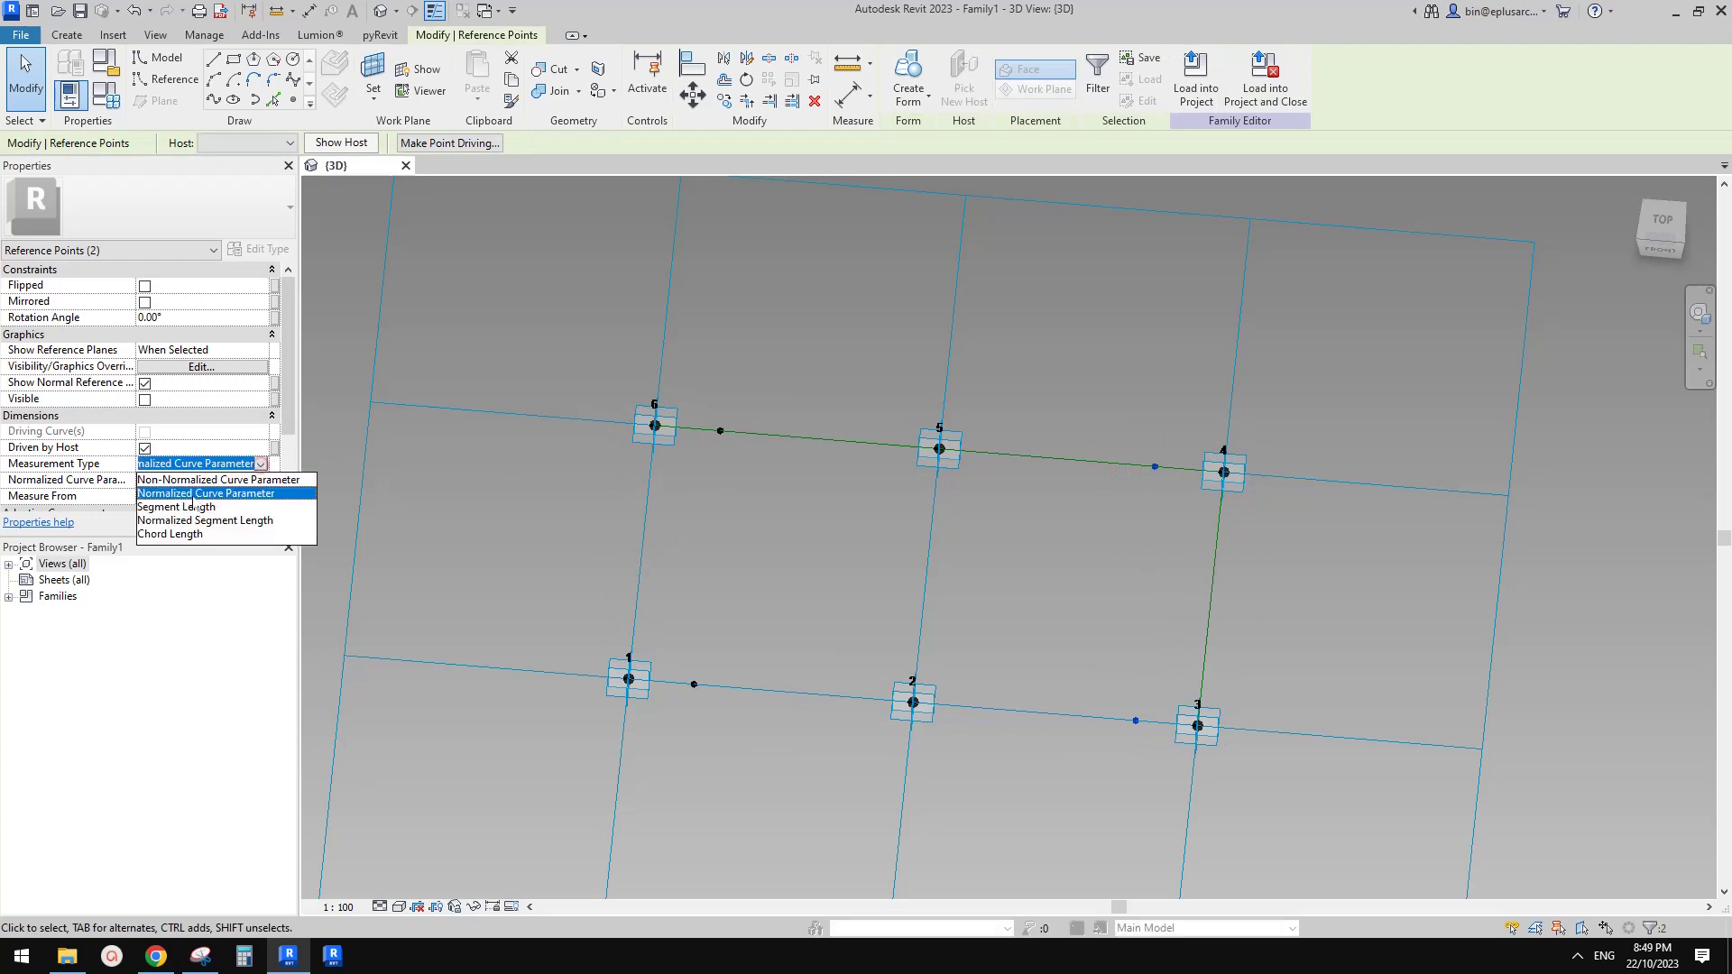
{"action": "left_click", "coordinate": [184, 508]}
{"action": "left_click", "coordinate": [275, 481]}
{"action": "left_click", "coordinate": [416, 457]}
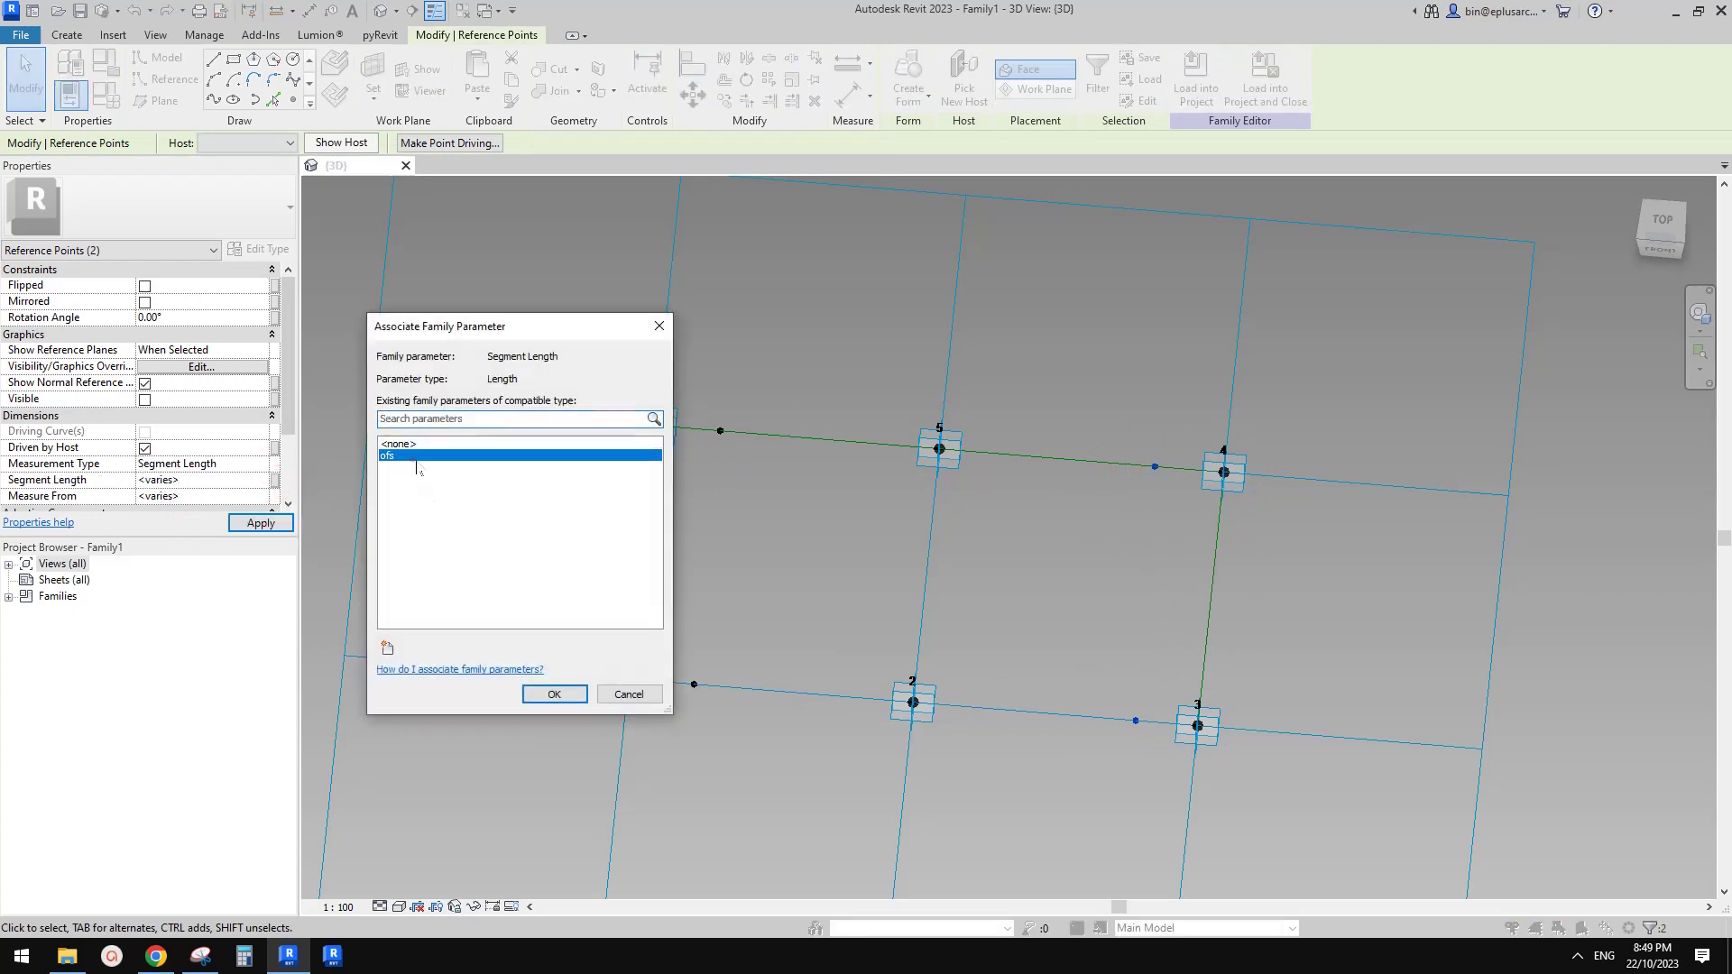
{"action": "left_click", "coordinate": [553, 694]}
Move the reference point near adaptive point 3 along its line to shift the shared ofs offset to about 672.6
{"action": "middle_click_drag", "start_coordinate": [912, 572], "coordinate": [993, 657], "text": "shift"}
{"action": "left_click", "coordinate": [993, 657]}
{"action": "left_click", "coordinate": [1153, 700]}
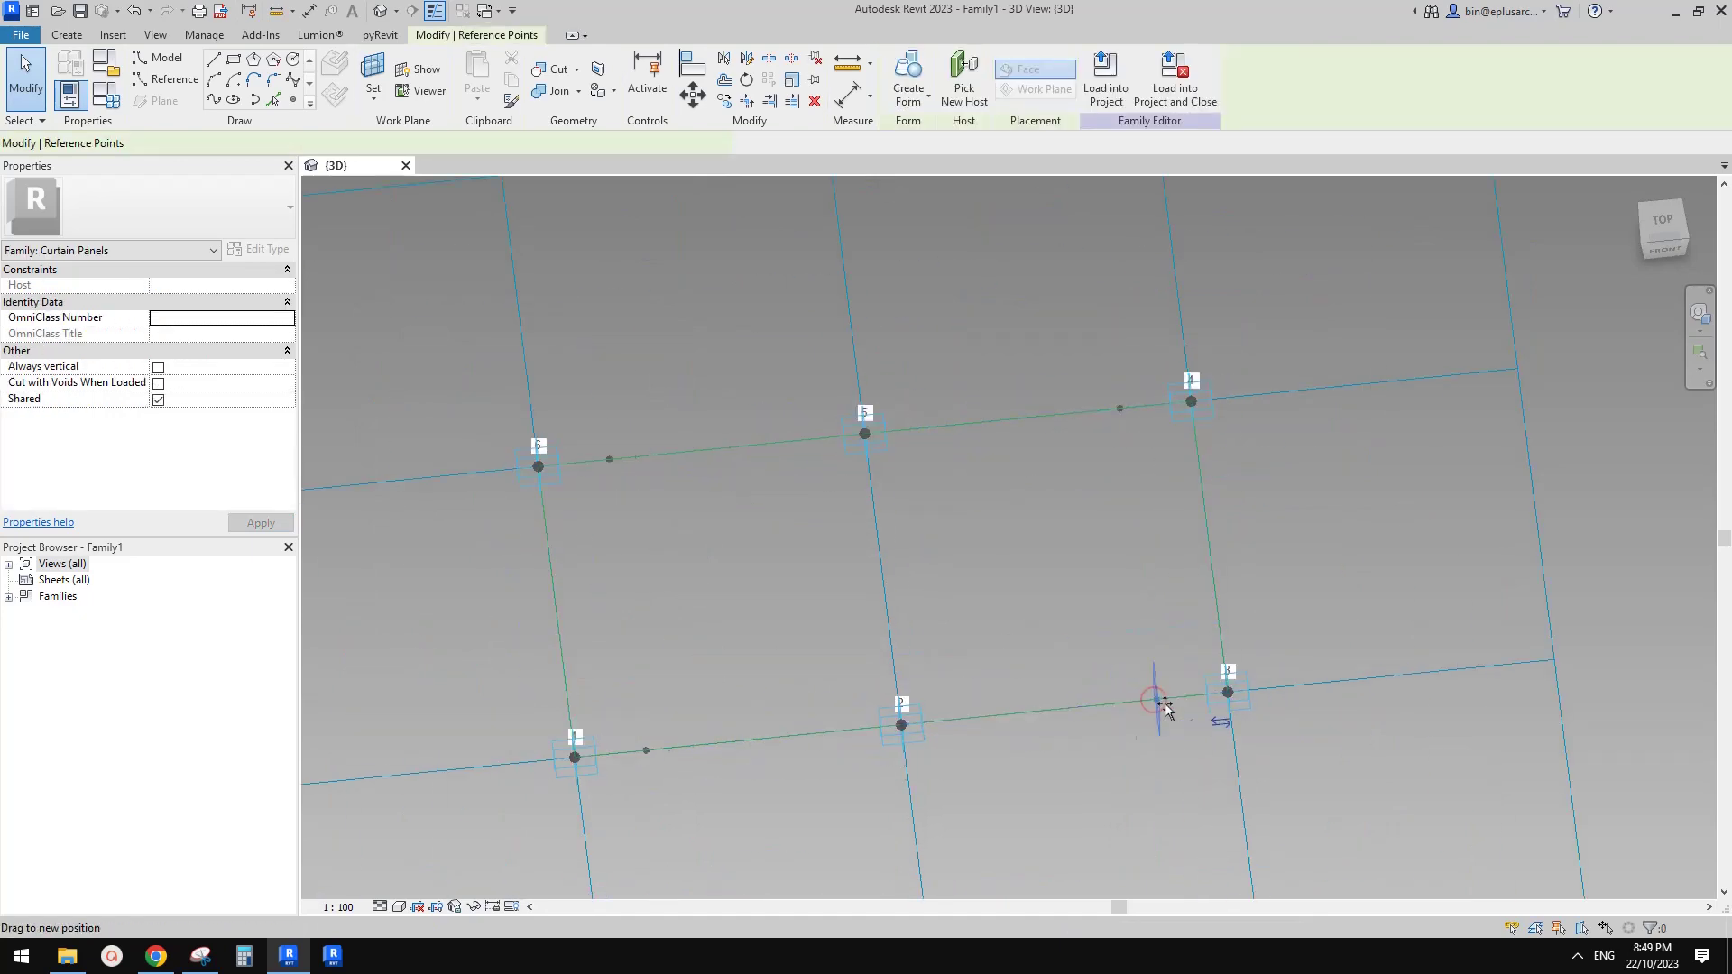
{"action": "left_click_drag", "start_coordinate": [1170, 710], "coordinate": [1147, 705]}
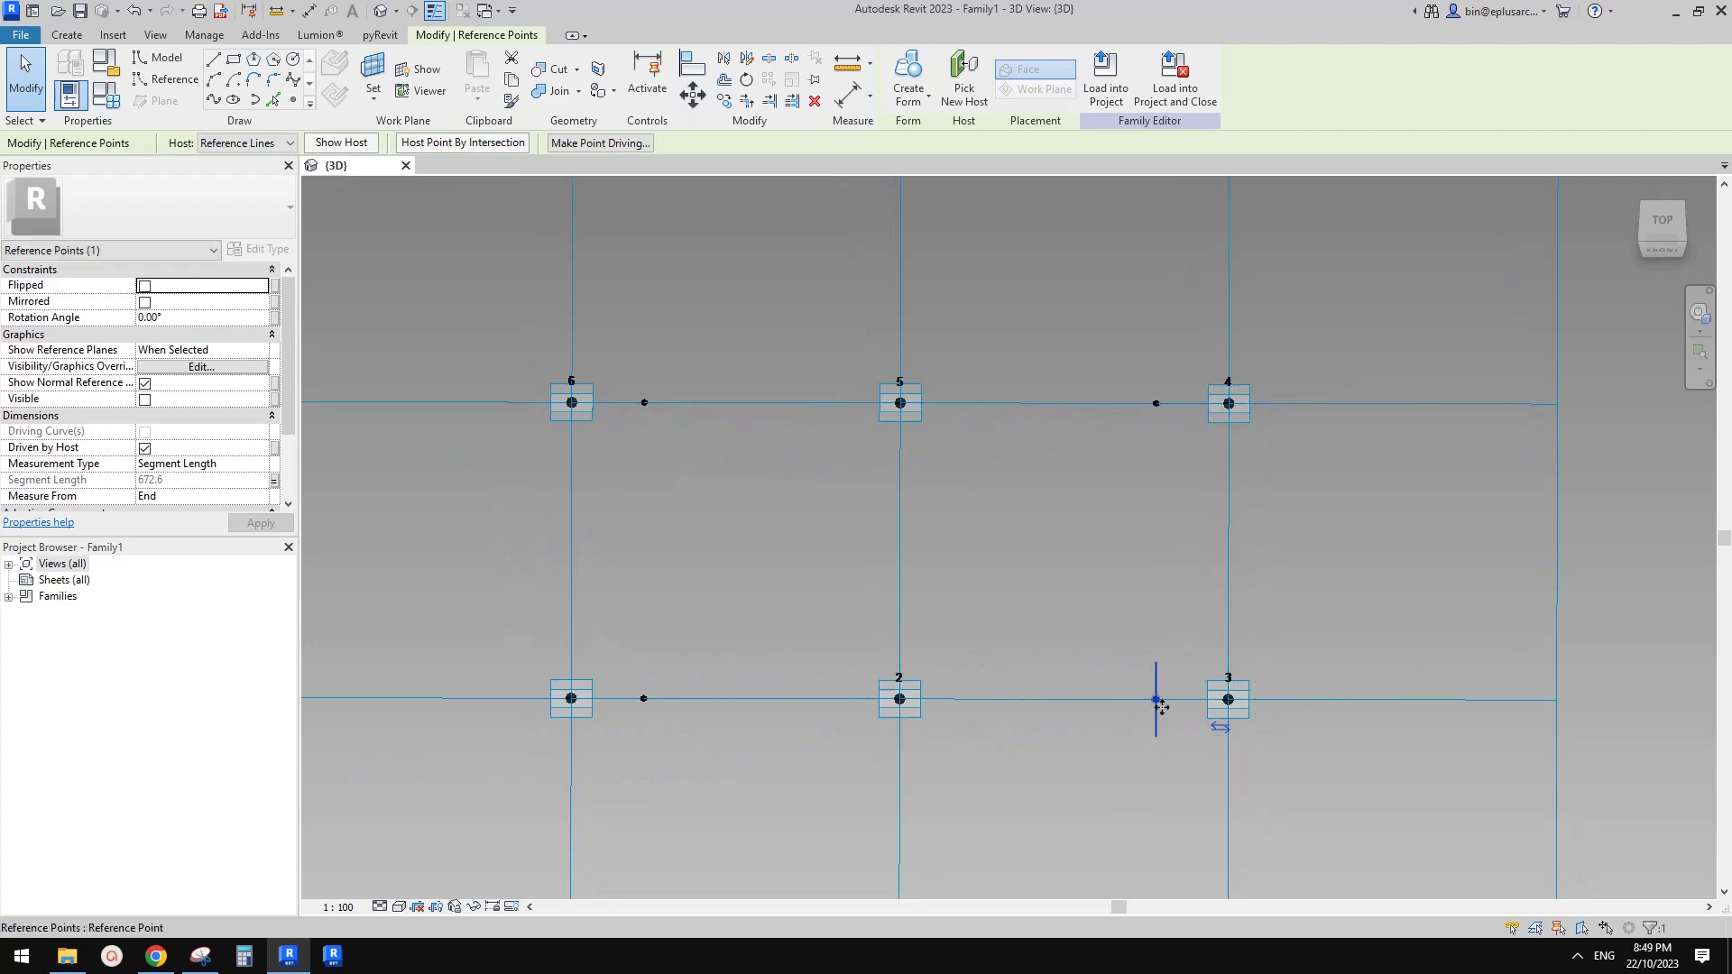
{"action": "middle_click_drag", "start_coordinate": [1166, 710], "coordinate": [1152, 728], "text": "shift"}
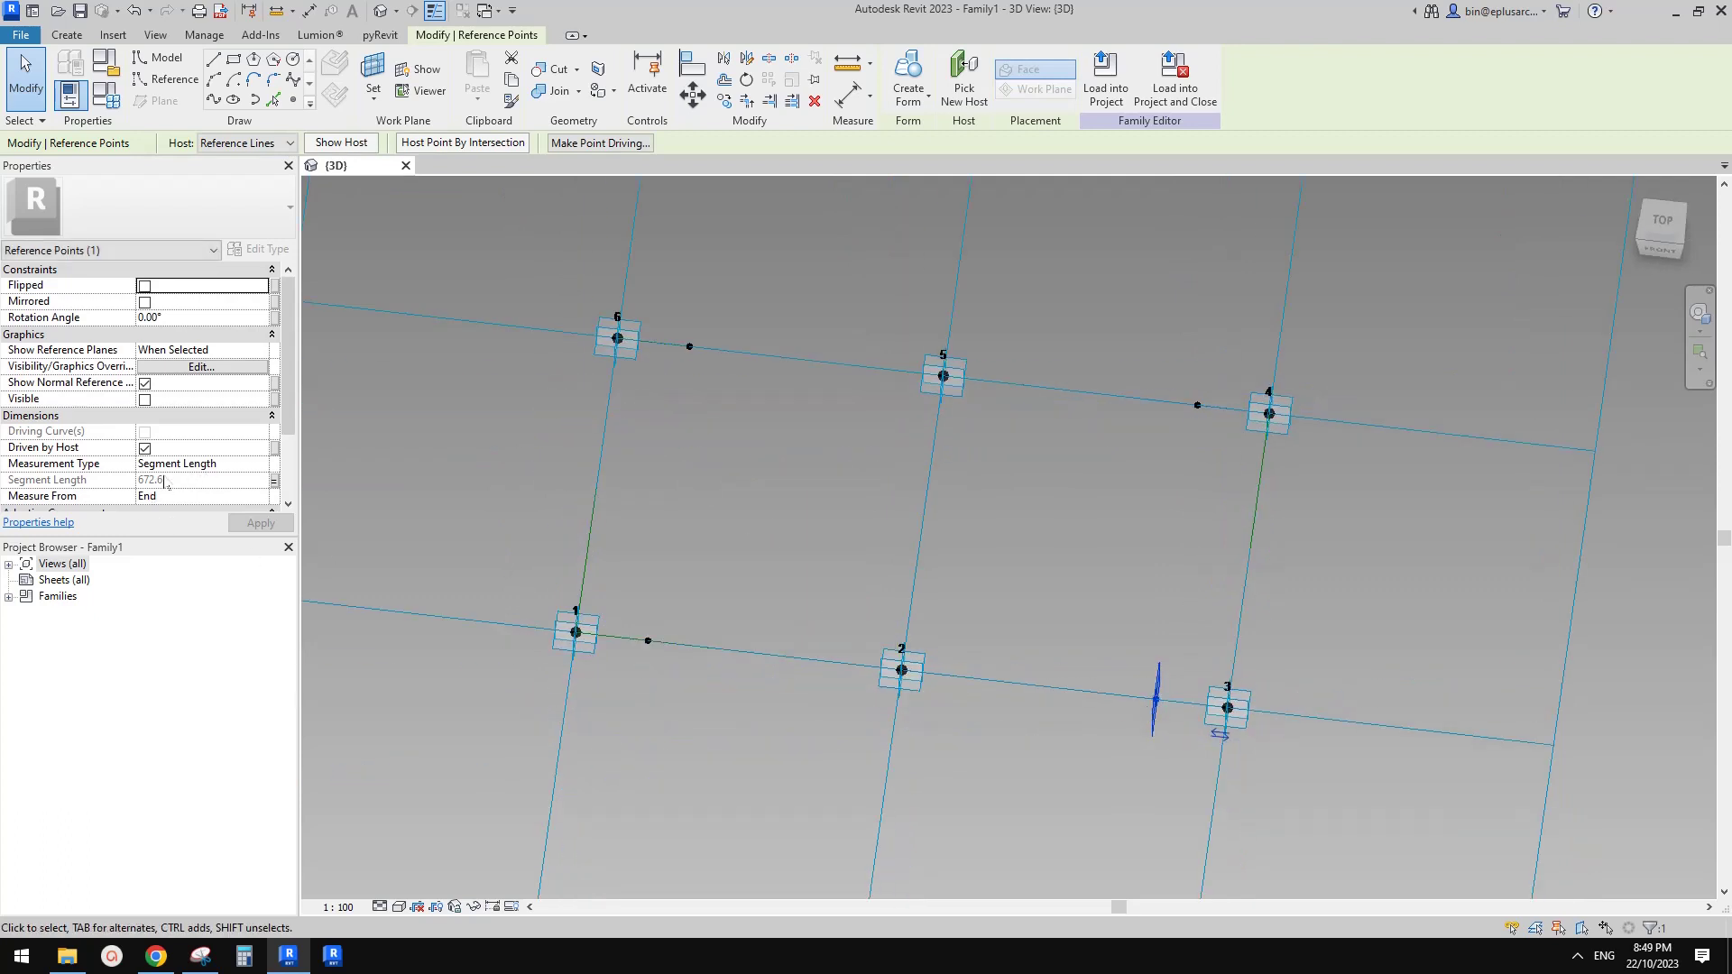
{"action": "middle_click_drag", "start_coordinate": [797, 538], "coordinate": [764, 564]}
{"action": "left_click", "coordinate": [772, 531]}
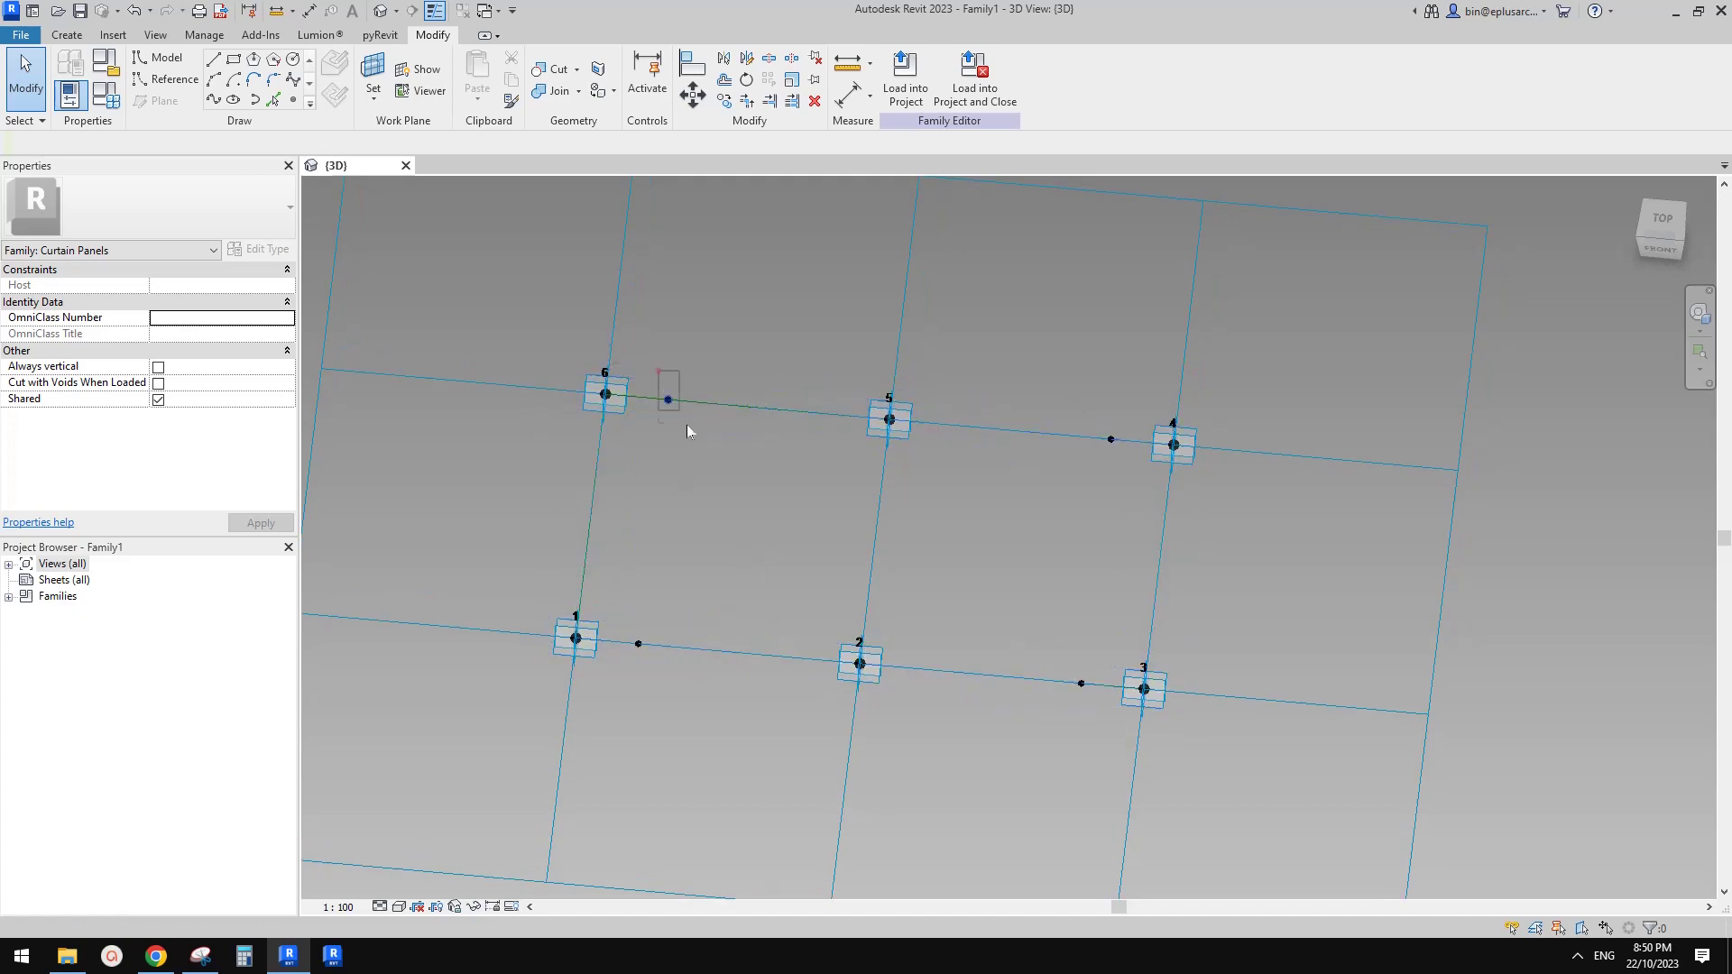
Connect the offset points near adaptive points 6 and 1 with a spline through points and make it a reference line
{"action": "left_click", "coordinate": [667, 400]}
{"action": "left_click_drag", "start_coordinate": [616, 605], "coordinate": [658, 677], "text": "ctrl"}
{"action": "left_click", "coordinate": [210, 100]}
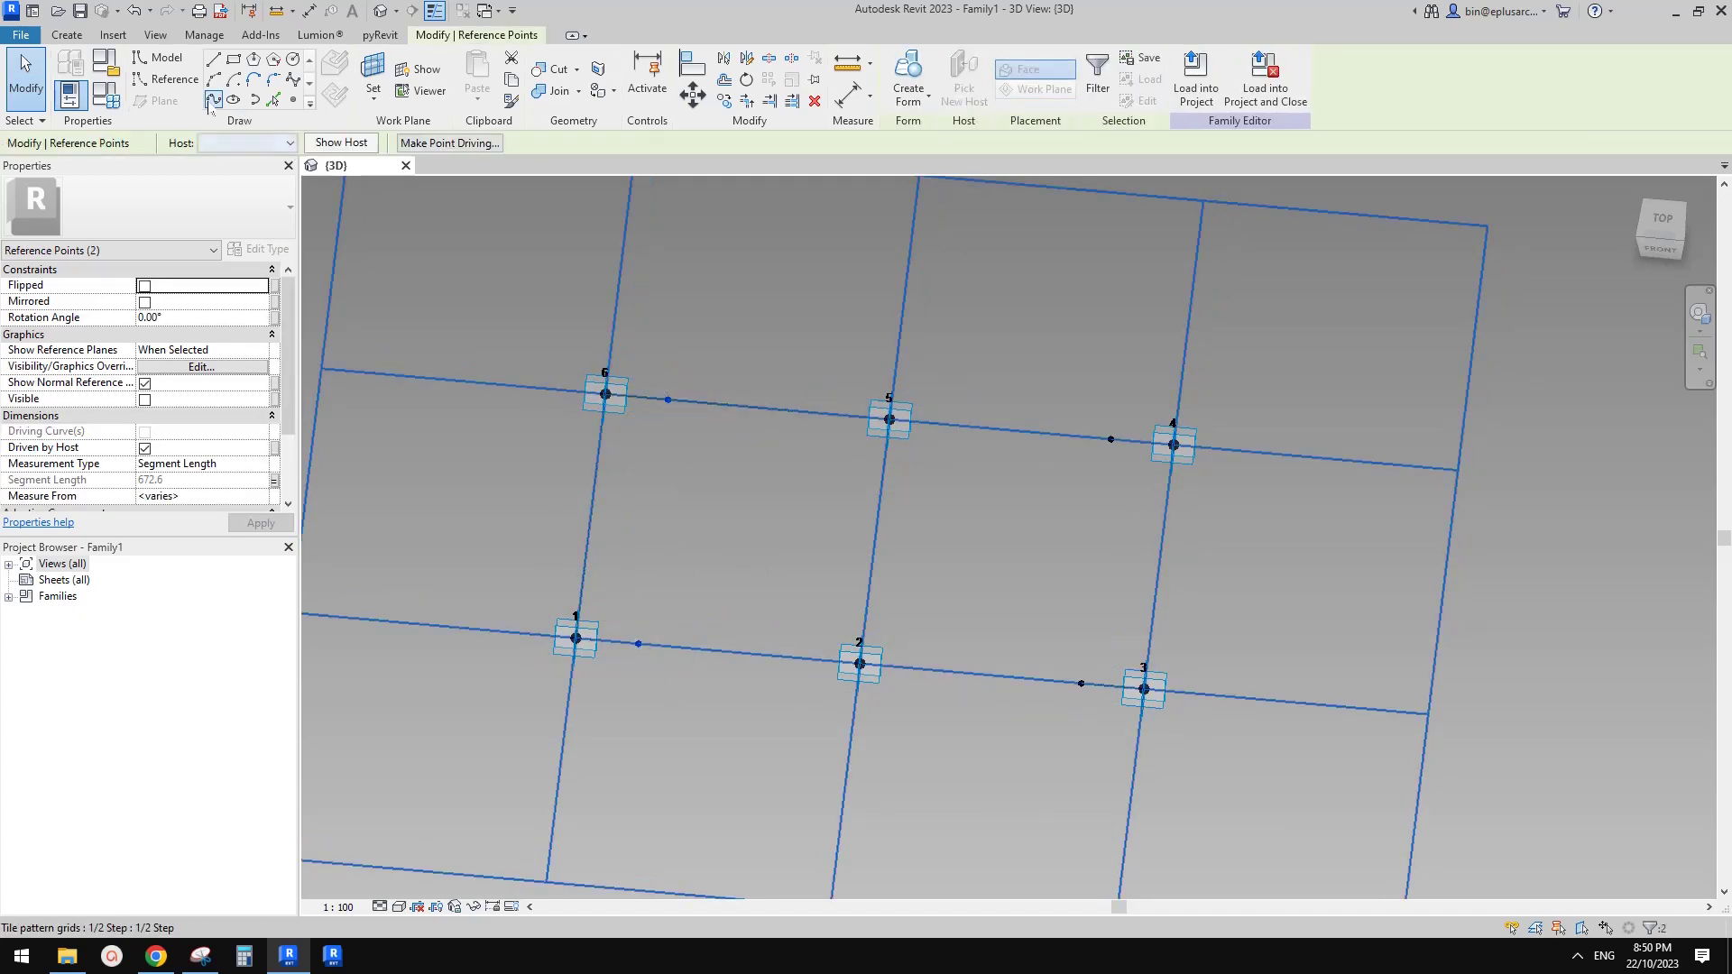
{"action": "left_click", "coordinate": [153, 417]}
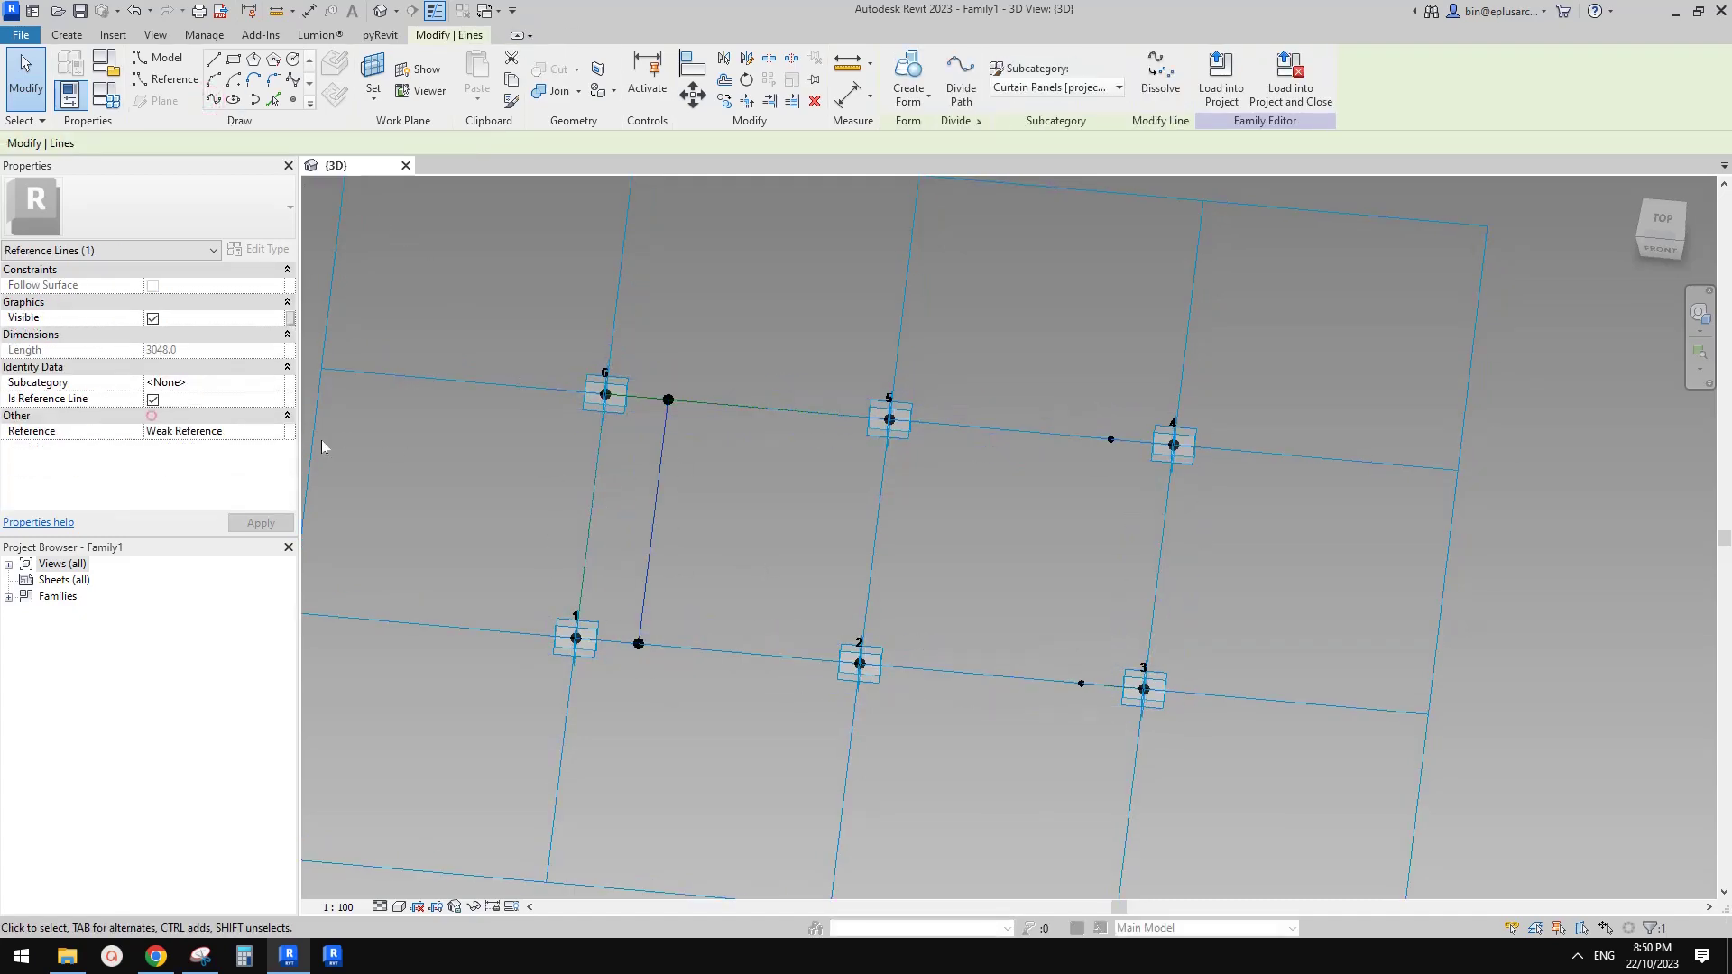
{"action": "left_click", "coordinate": [653, 345]}
Connect the offset points near adaptive points 6 and 4 with a reference line, and those near 4 and 3 with a spline
{"action": "left_click_drag", "start_coordinate": [666, 398], "coordinate": [699, 433]}
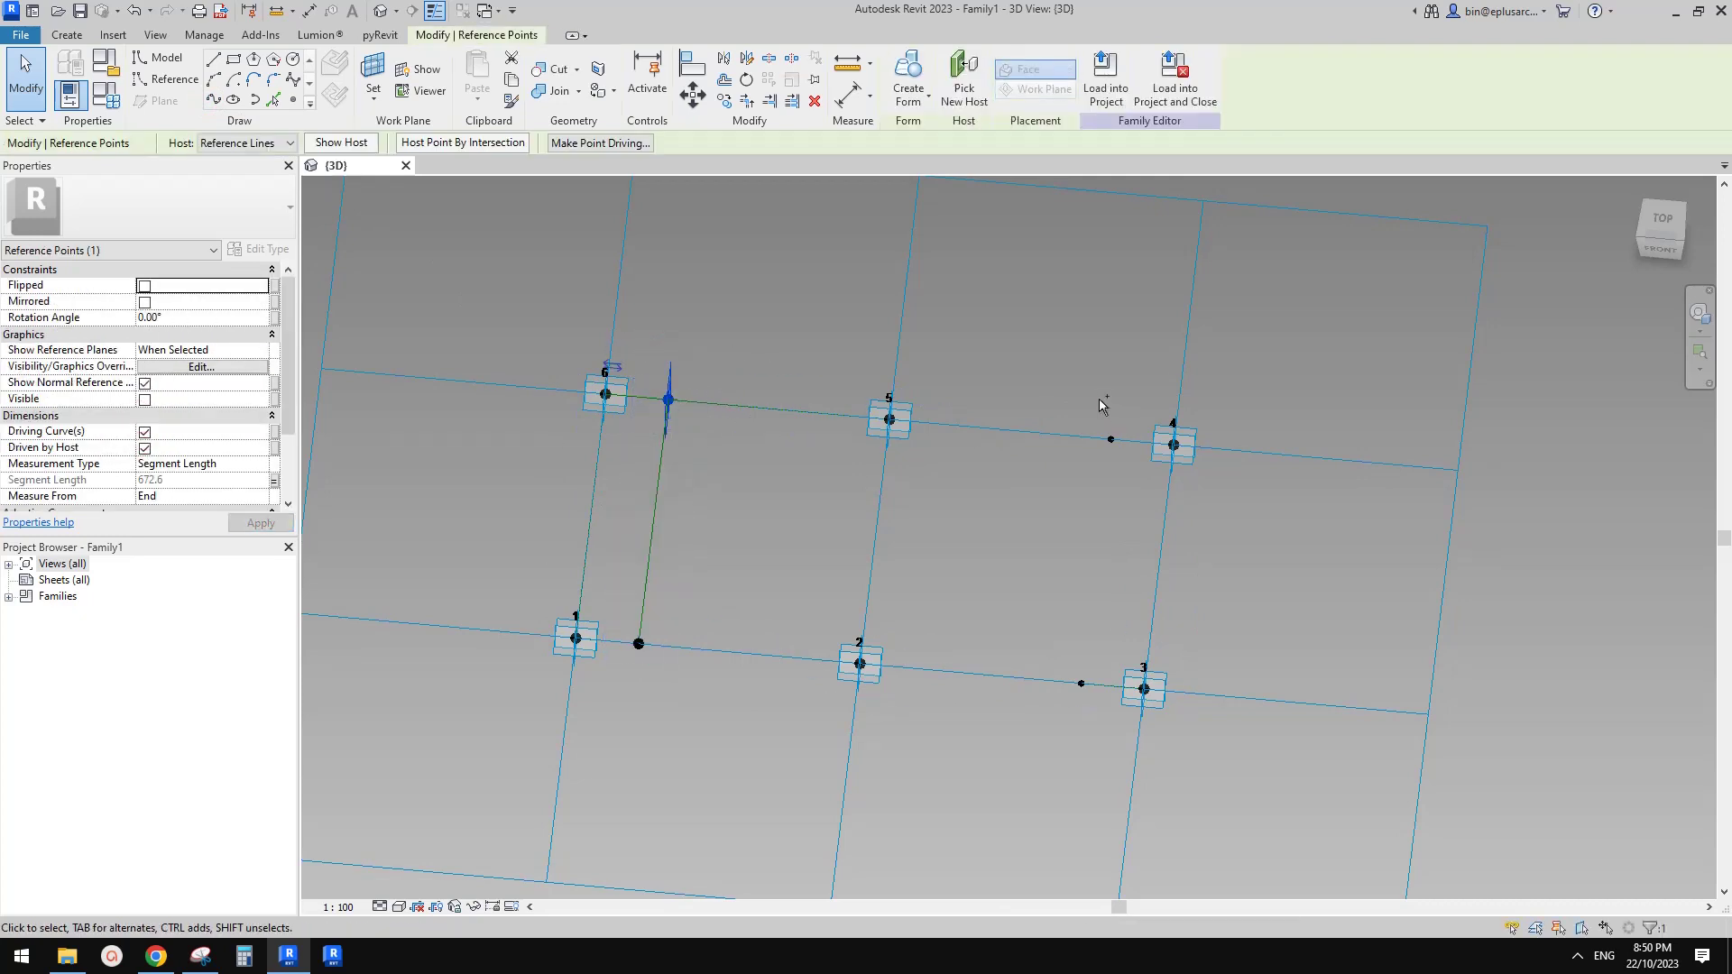
{"action": "left_click", "coordinate": [1111, 440], "text": "ctrl"}
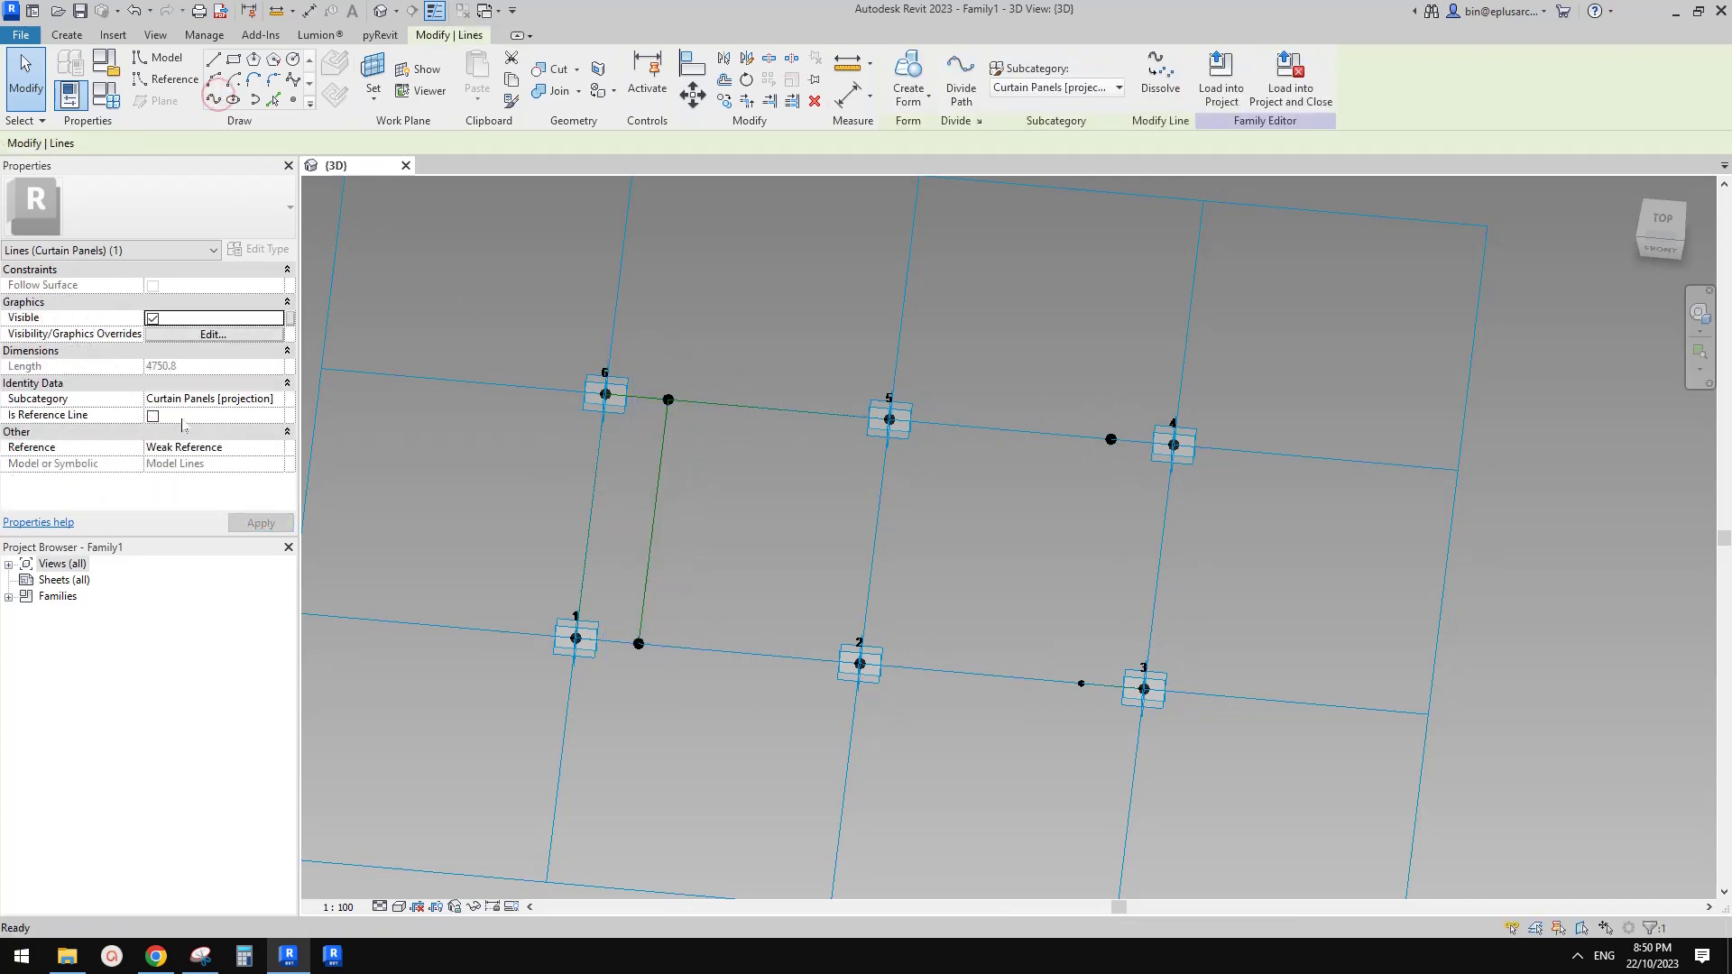
{"action": "left_click_drag", "start_coordinate": [1035, 361], "coordinate": [1122, 484]}
{"action": "left_click_drag", "start_coordinate": [1032, 611], "coordinate": [1094, 716], "text": "ctrl"}
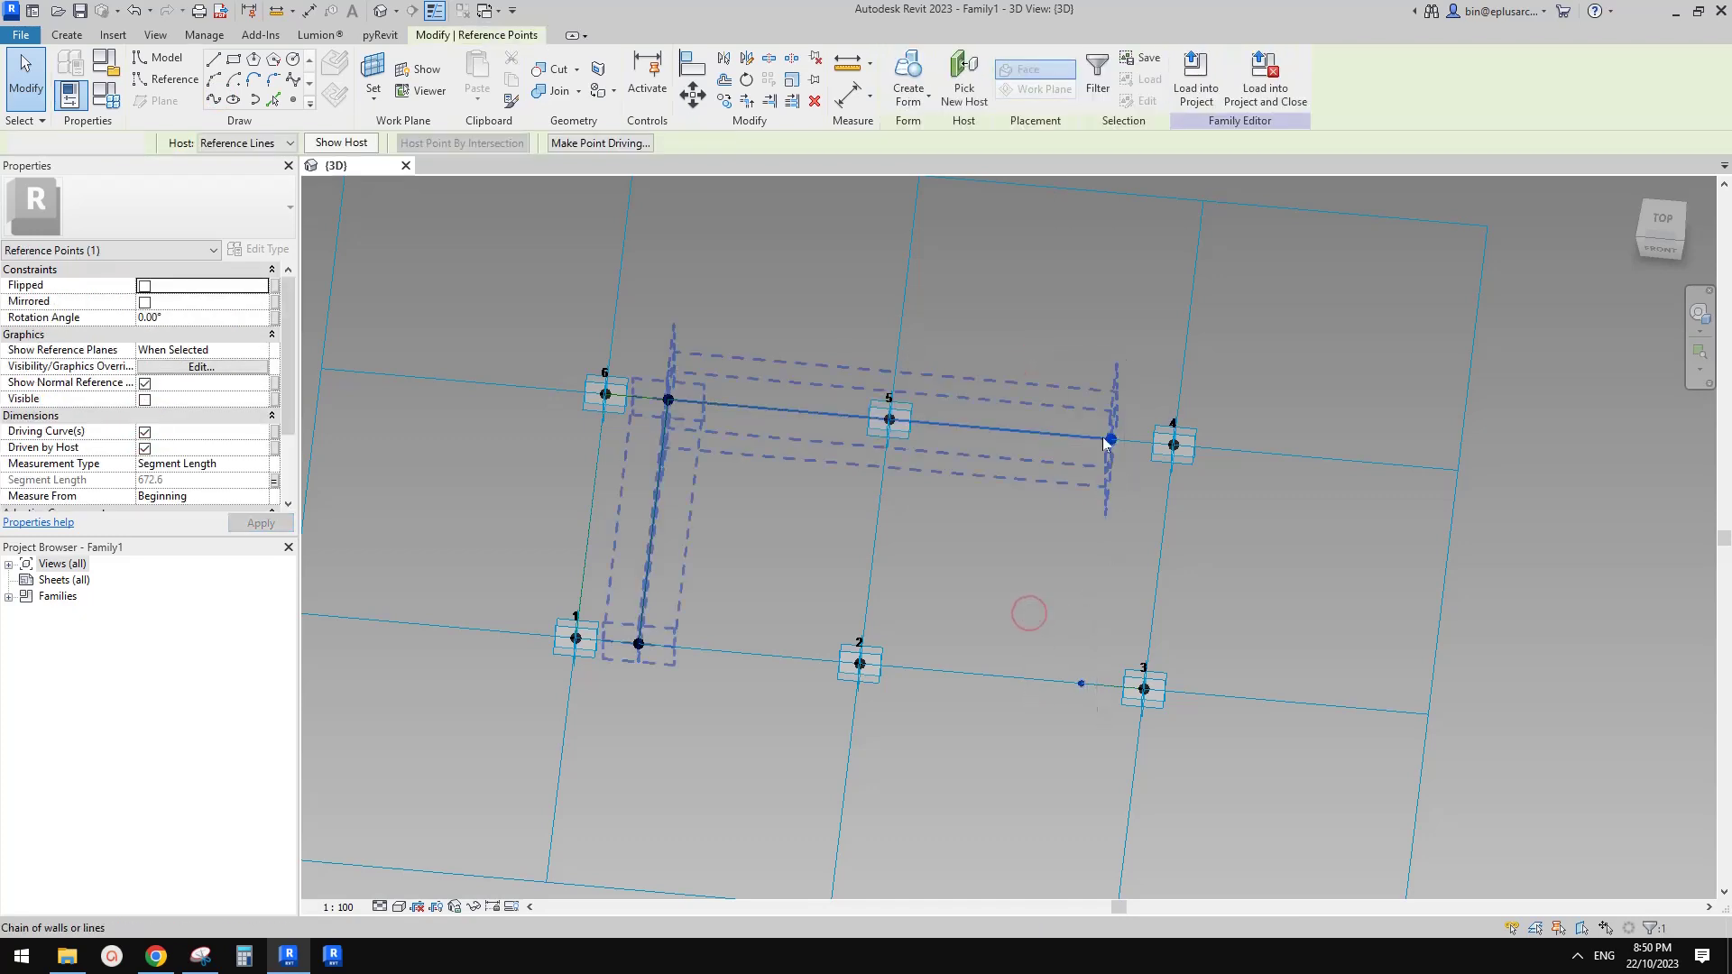
{"action": "left_click", "coordinate": [213, 99]}
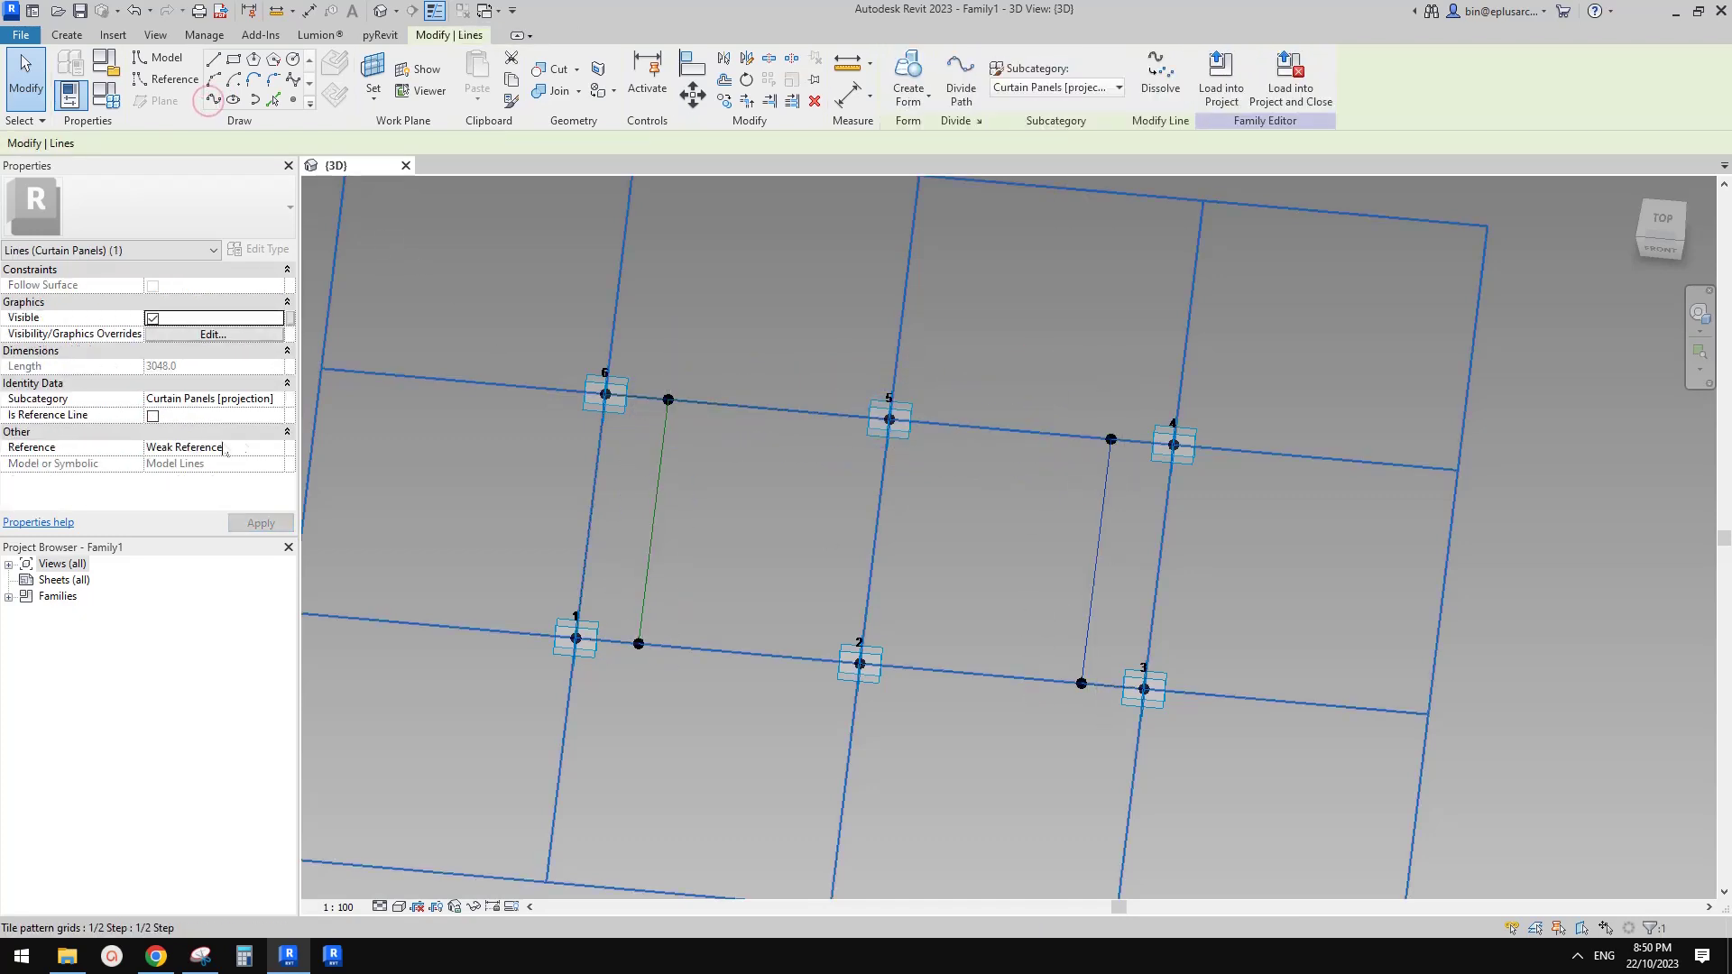
Close the inner loop with a spline through the offset points near adaptive points 3 and 1
{"action": "left_click_drag", "start_coordinate": [1048, 629], "coordinate": [1103, 713]}
{"action": "left_click_drag", "start_coordinate": [624, 623], "coordinate": [666, 658], "text": "ctrl"}
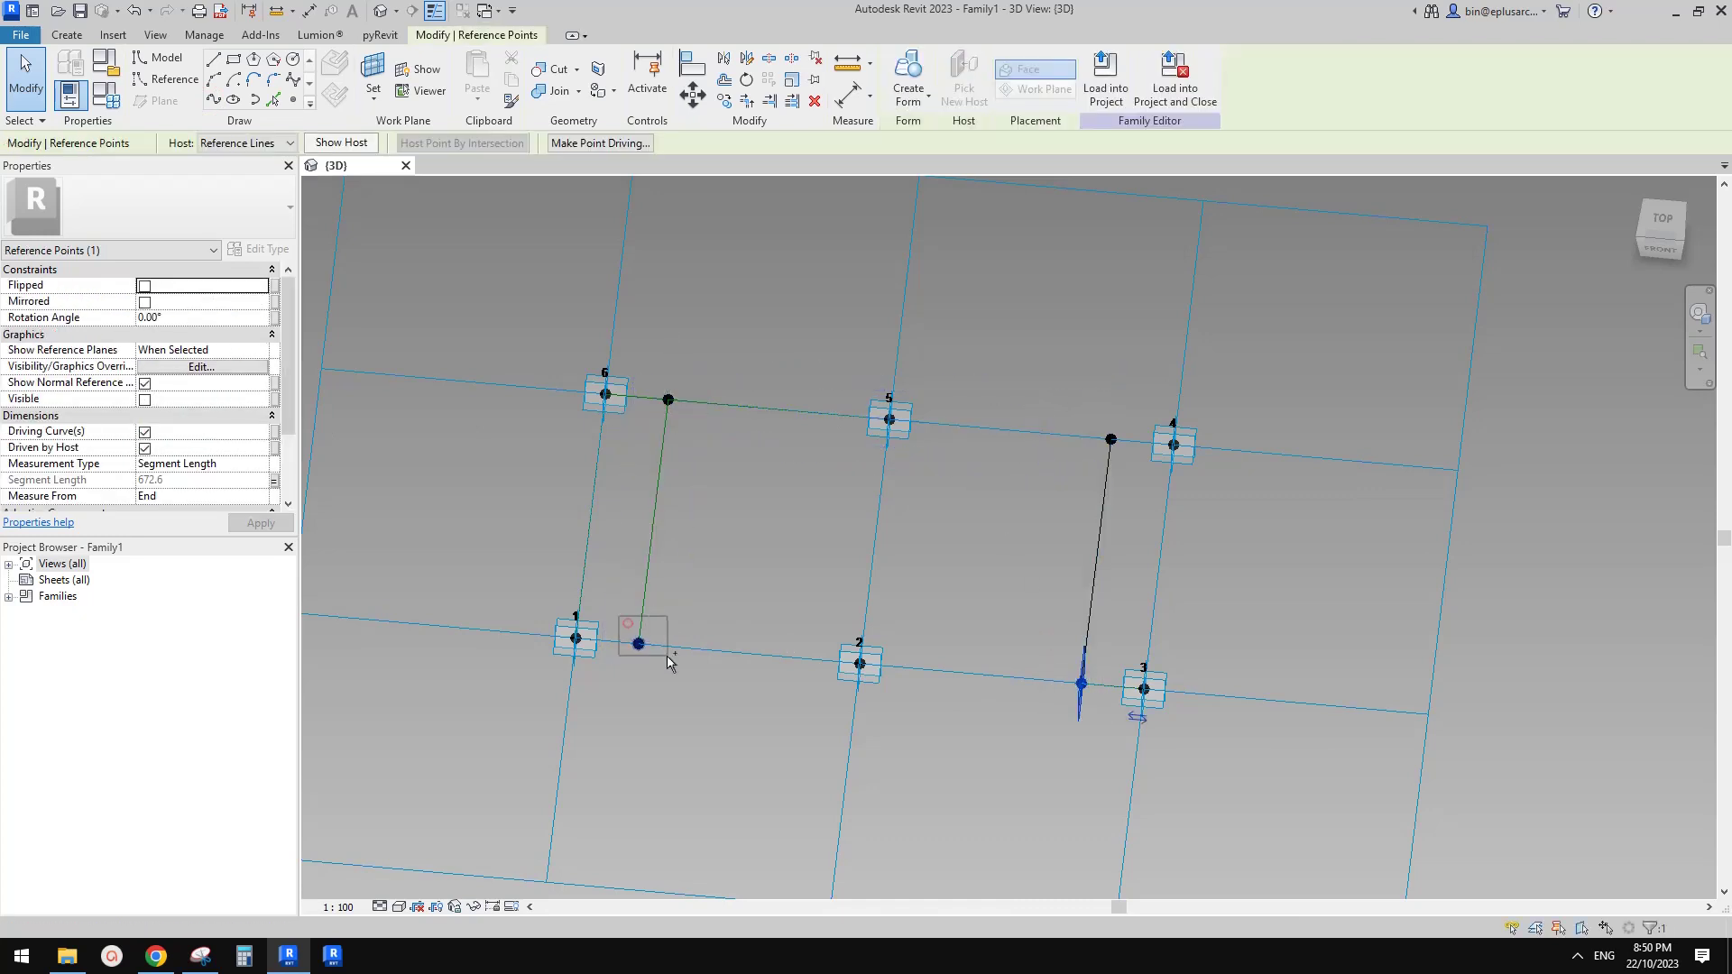
{"action": "left_click", "coordinate": [213, 99]}
{"action": "left_click", "coordinate": [153, 416]}
{"action": "left_click", "coordinate": [756, 441]}
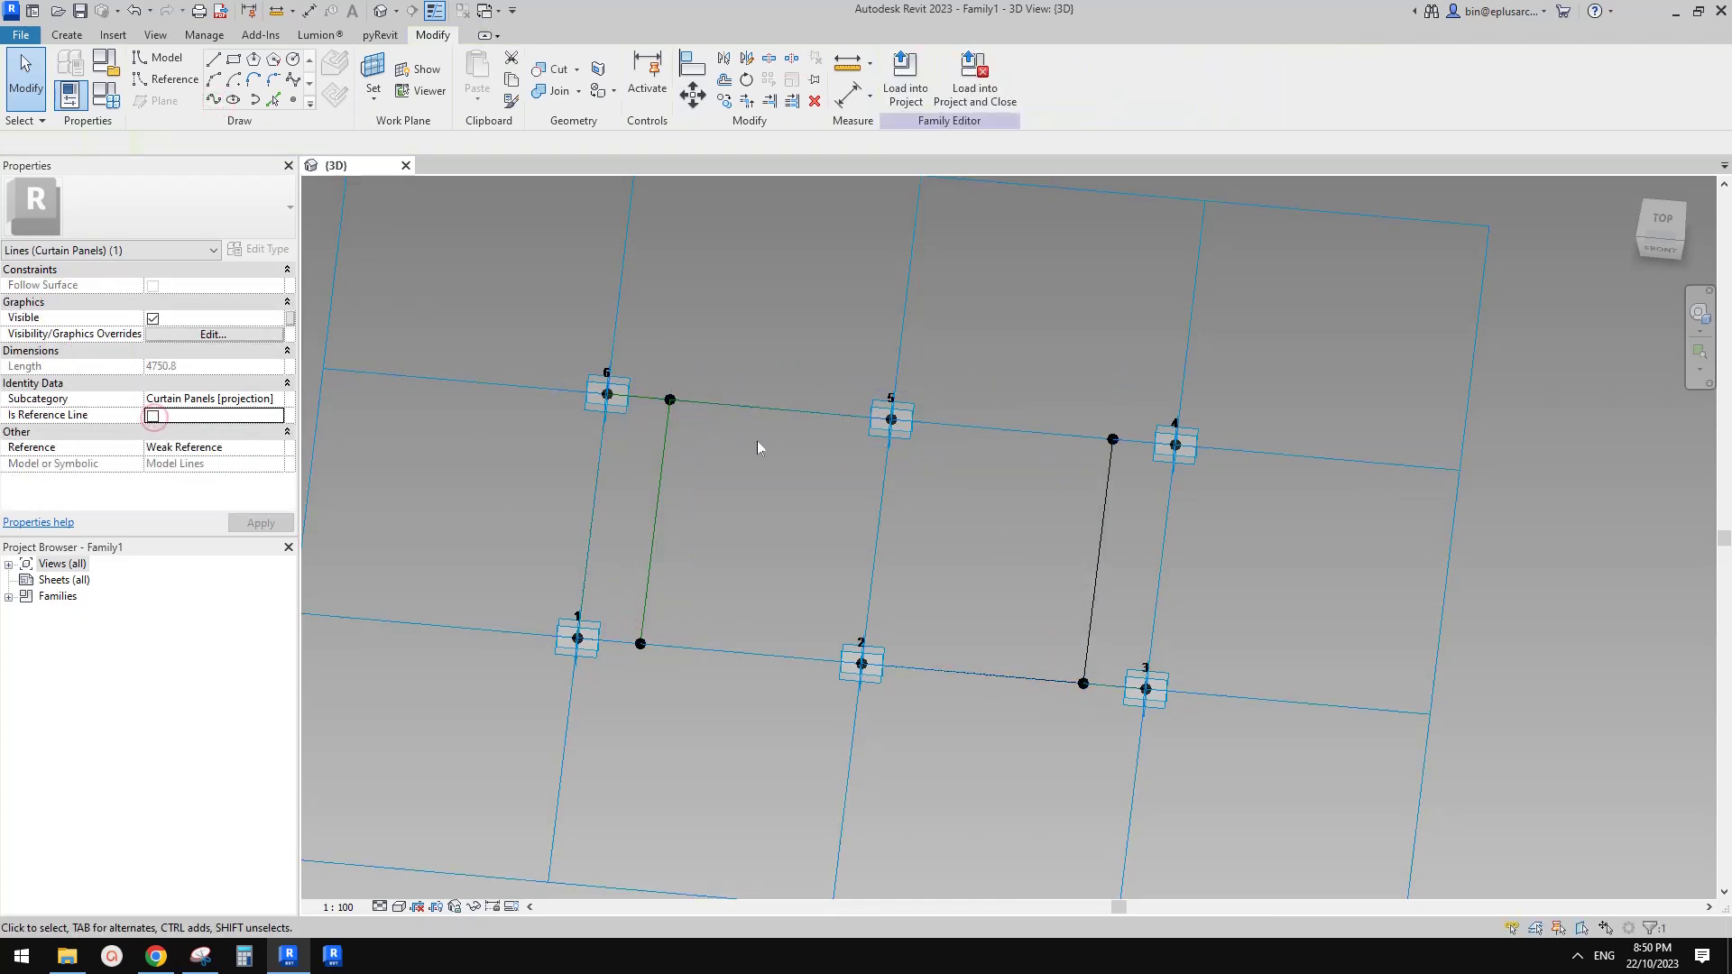
Convert the inner loop's chain of four lines to reference lines and select the whole chain
{"action": "key", "text": "Tab"}
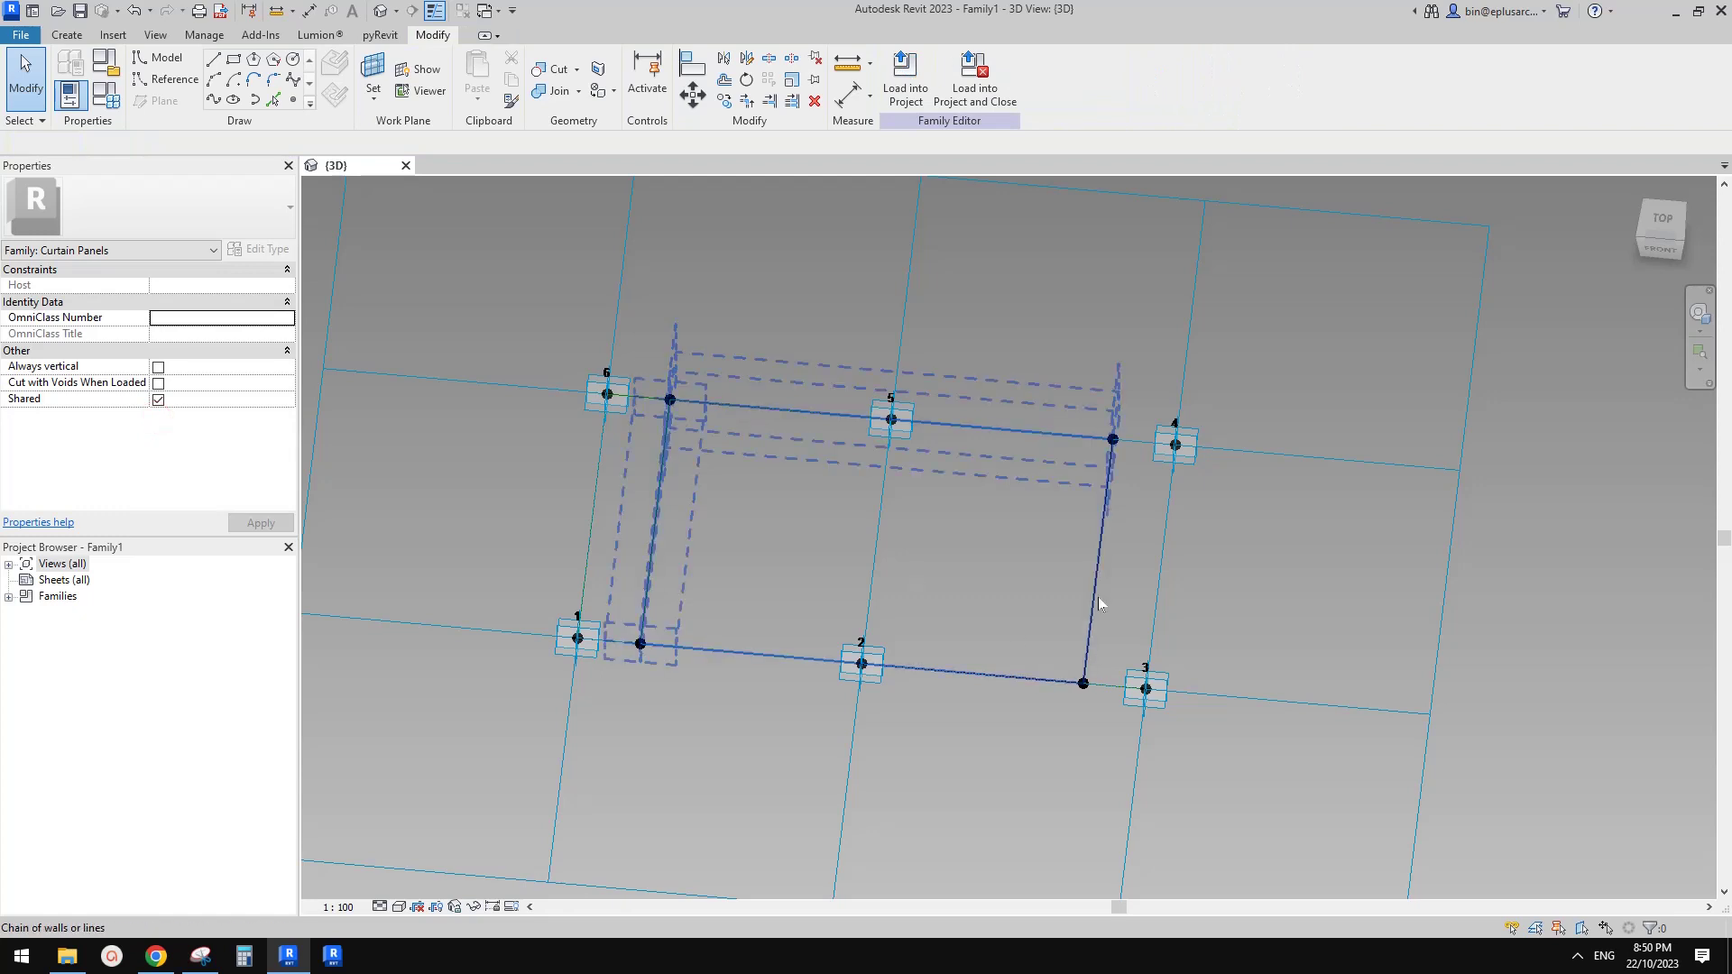
{"action": "left_click", "coordinate": [1104, 512]}
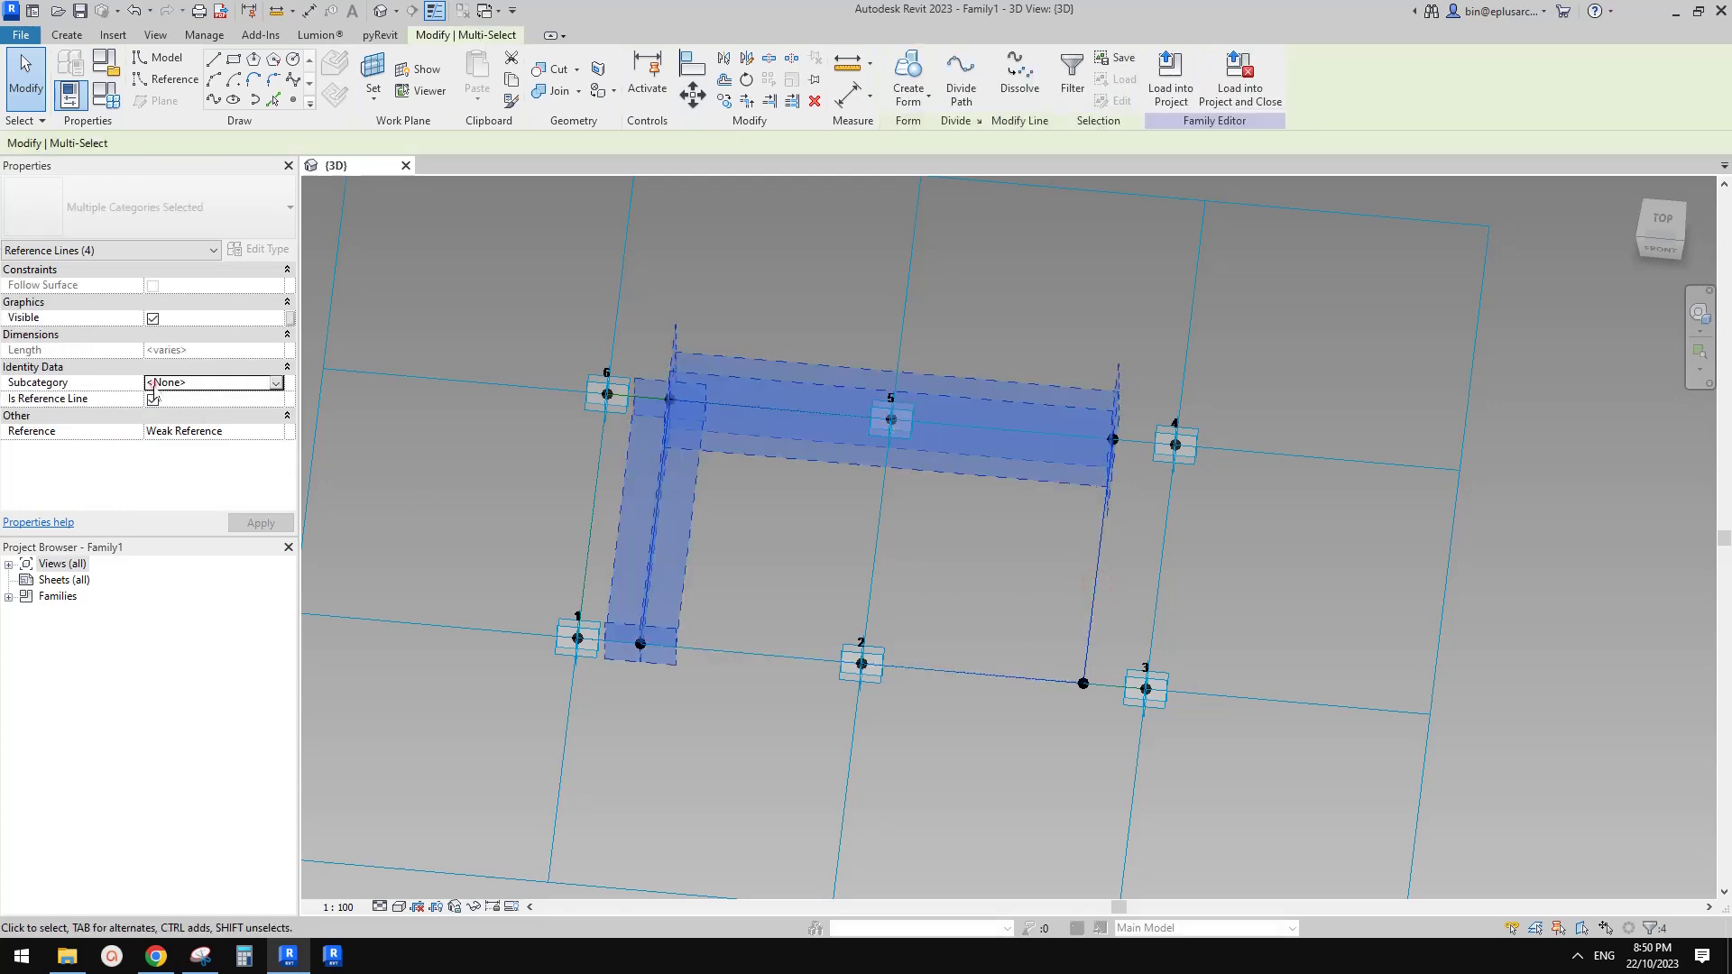
{"action": "left_click", "coordinate": [1140, 475]}
{"action": "key", "text": "Tab"}
{"action": "left_click", "coordinate": [1063, 435]}
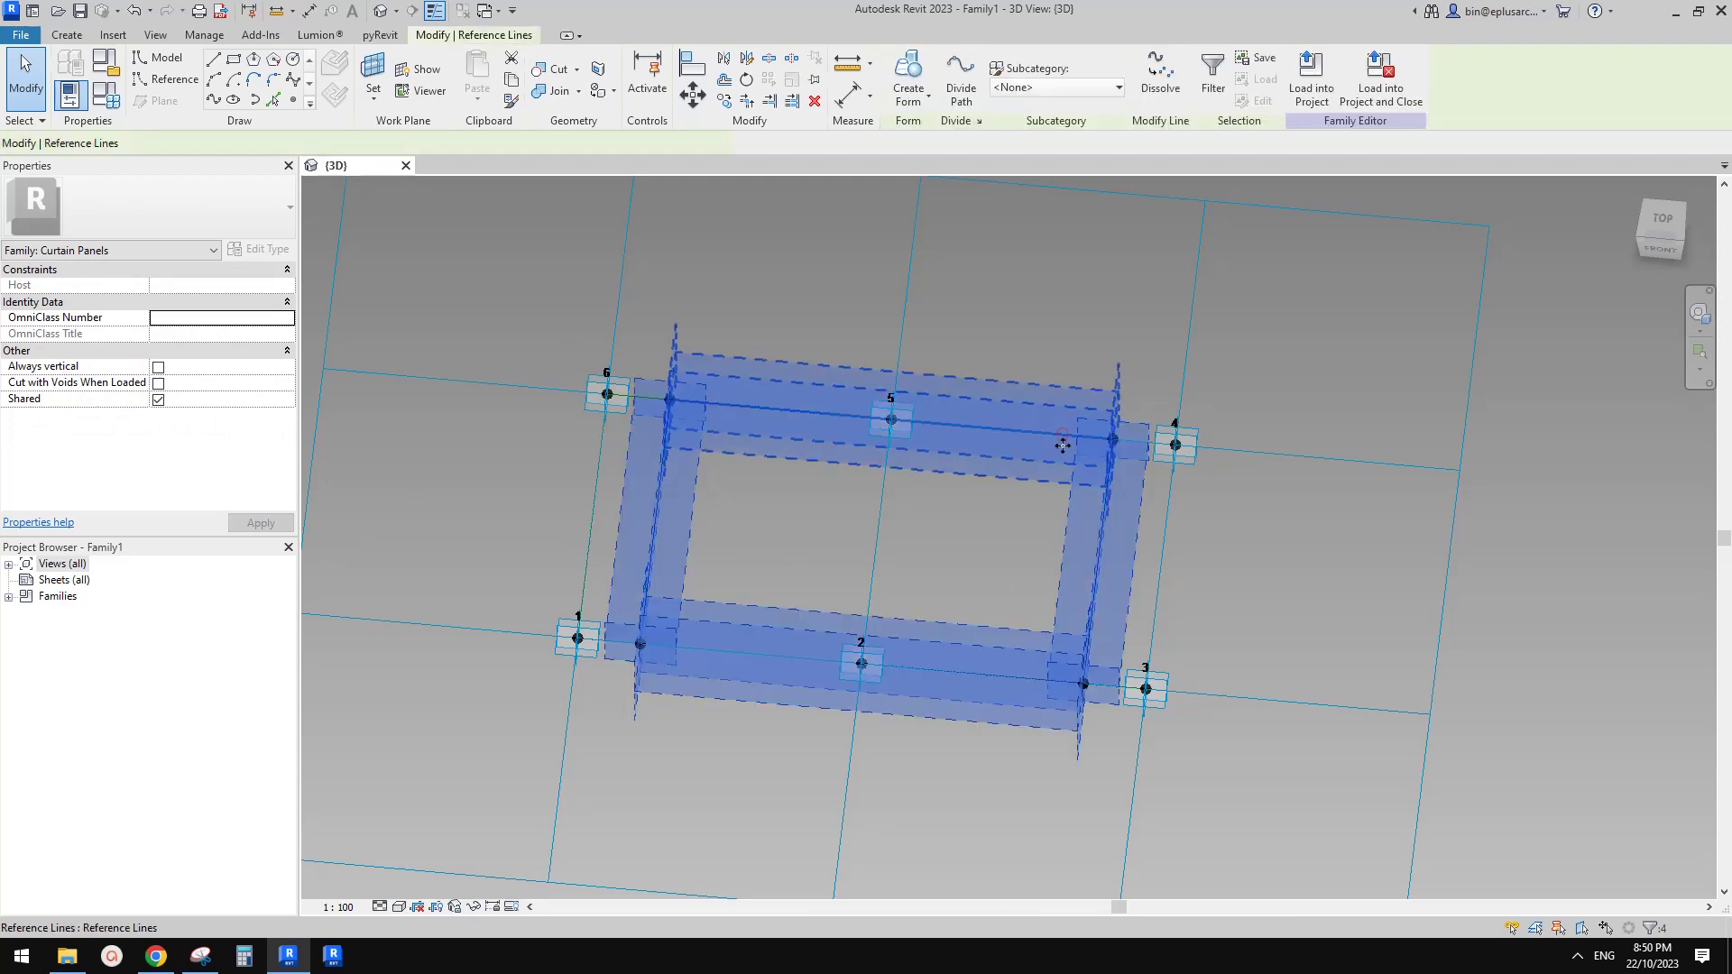
Select the inner loop's four reference lines as a chain and temporarily isolate them in the 3D view
{"action": "scroll", "coordinate": [1063, 437], "scroll_direction": "down", "scroll_amount": 1}
{"action": "middle_click_drag", "start_coordinate": [1052, 550], "coordinate": [1028, 541], "text": "shift"}
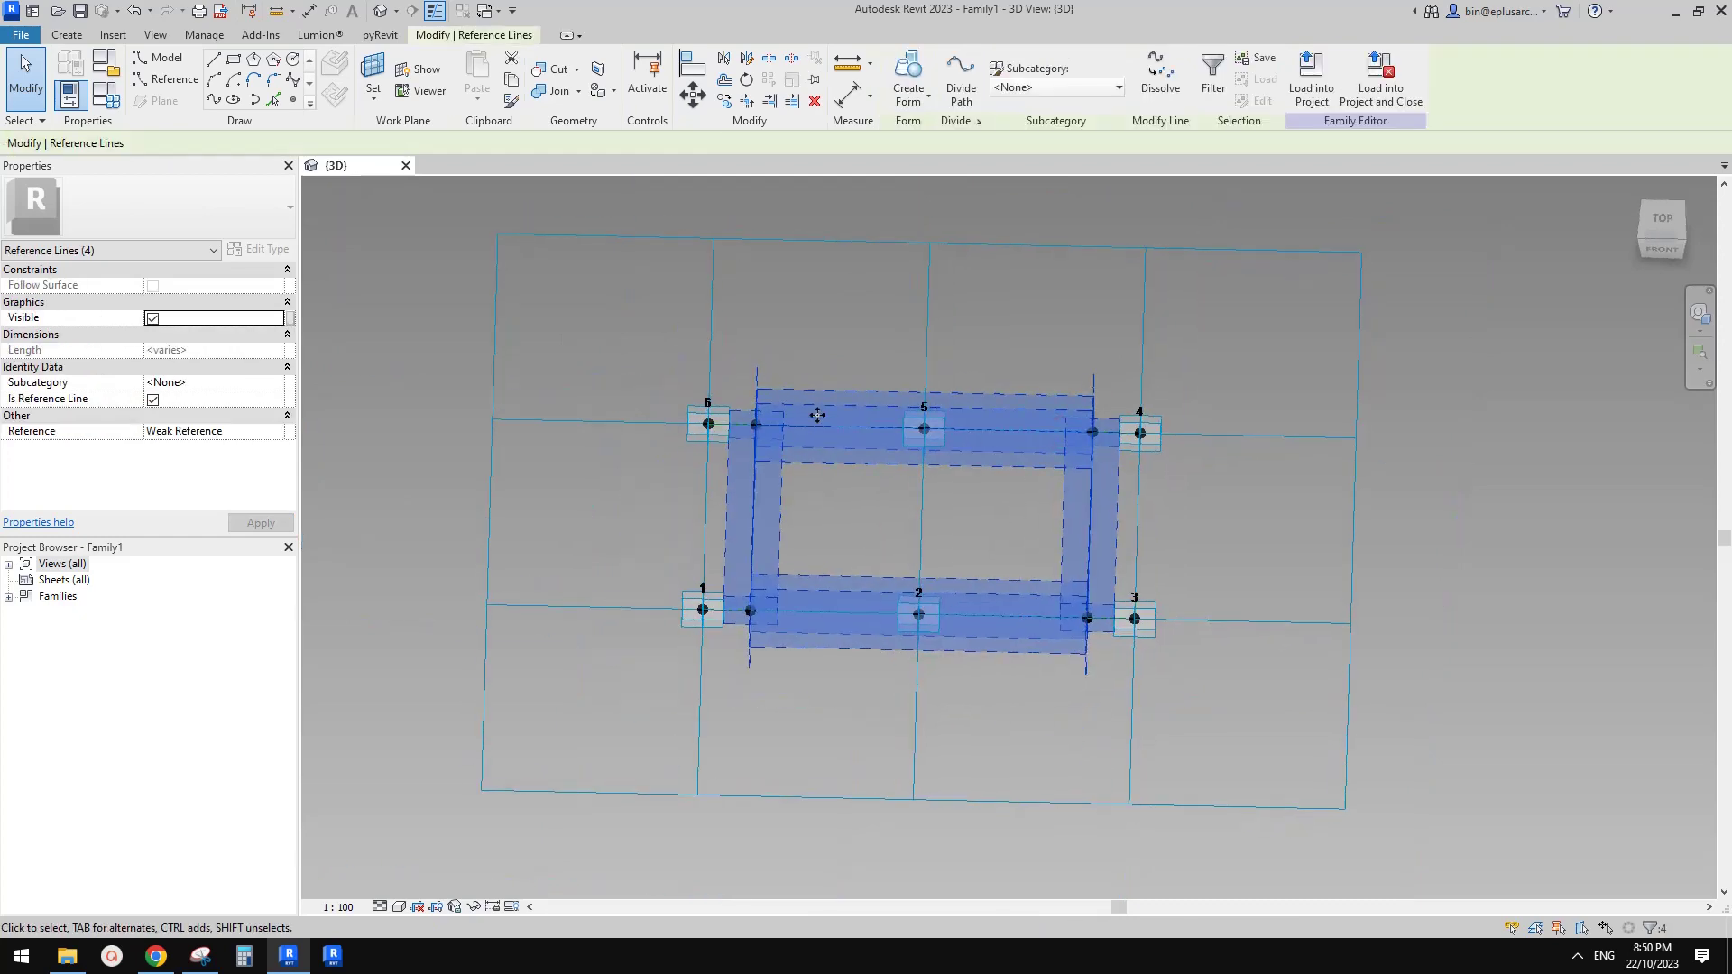
{"action": "left_click", "coordinate": [1009, 730]}
{"action": "key", "text": "Tab"}
{"action": "left_click", "coordinate": [1083, 573]}
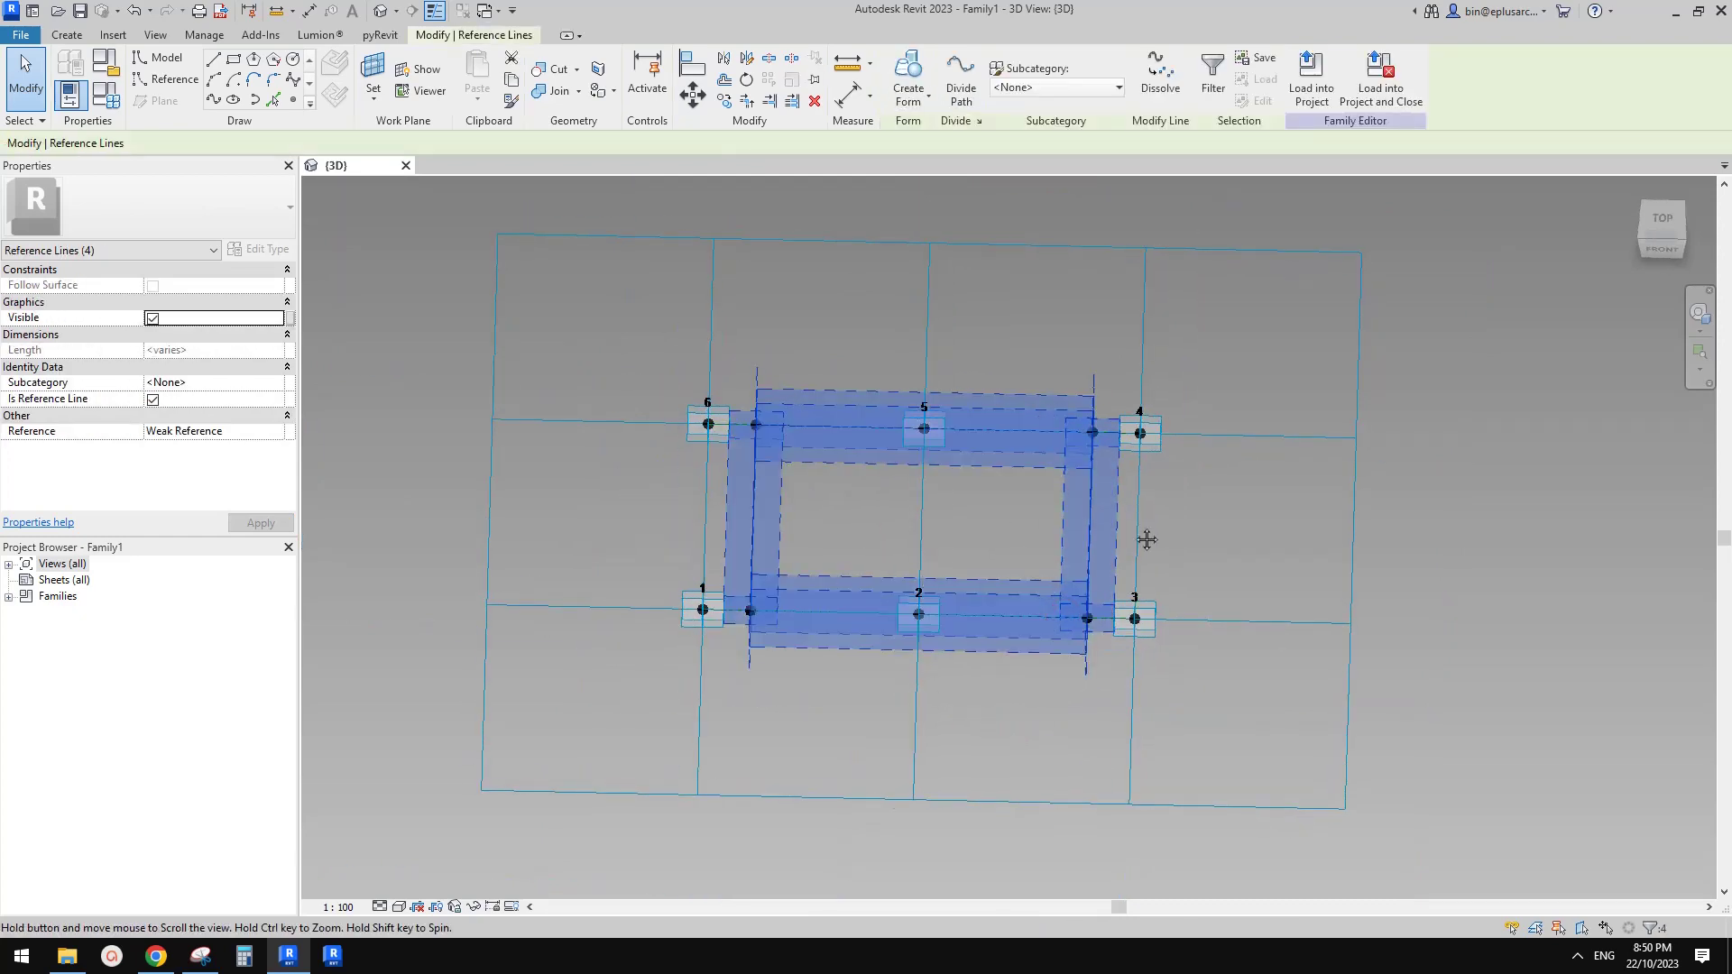
{"action": "middle_click_drag", "start_coordinate": [1144, 538], "coordinate": [1017, 562], "text": "shift"}
{"action": "scroll", "coordinate": [1052, 530], "scroll_direction": "up", "scroll_amount": 2}
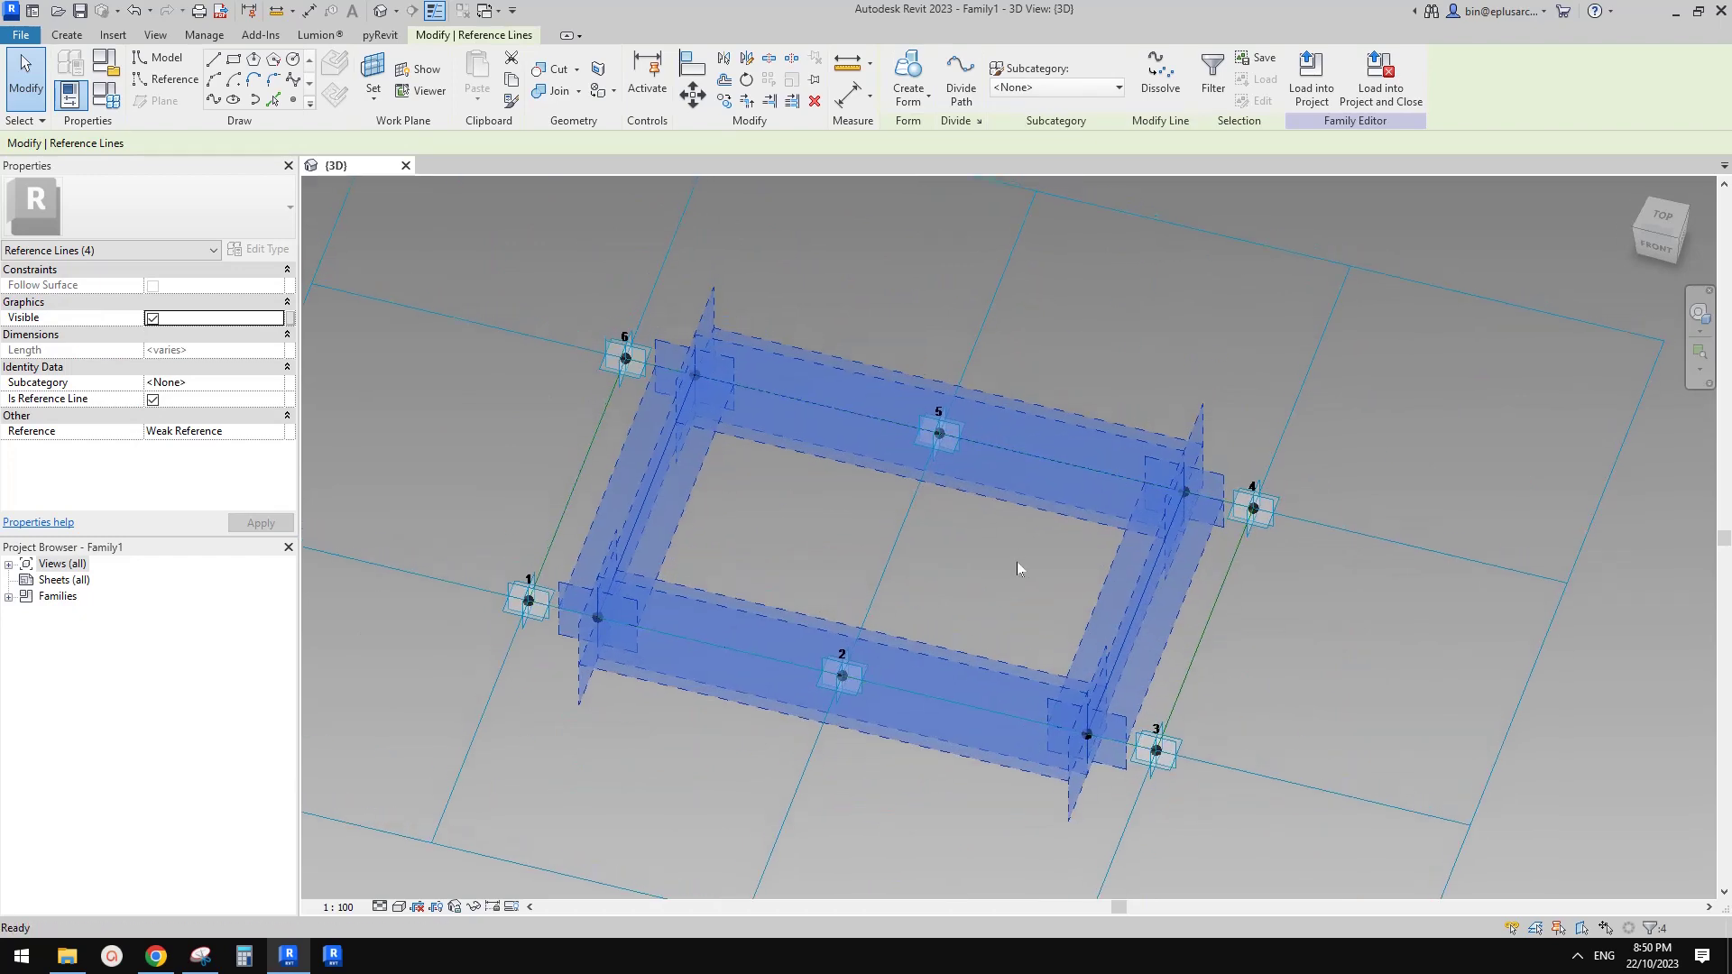
{"action": "key", "text": "h"}
{"action": "key", "text": "i"}
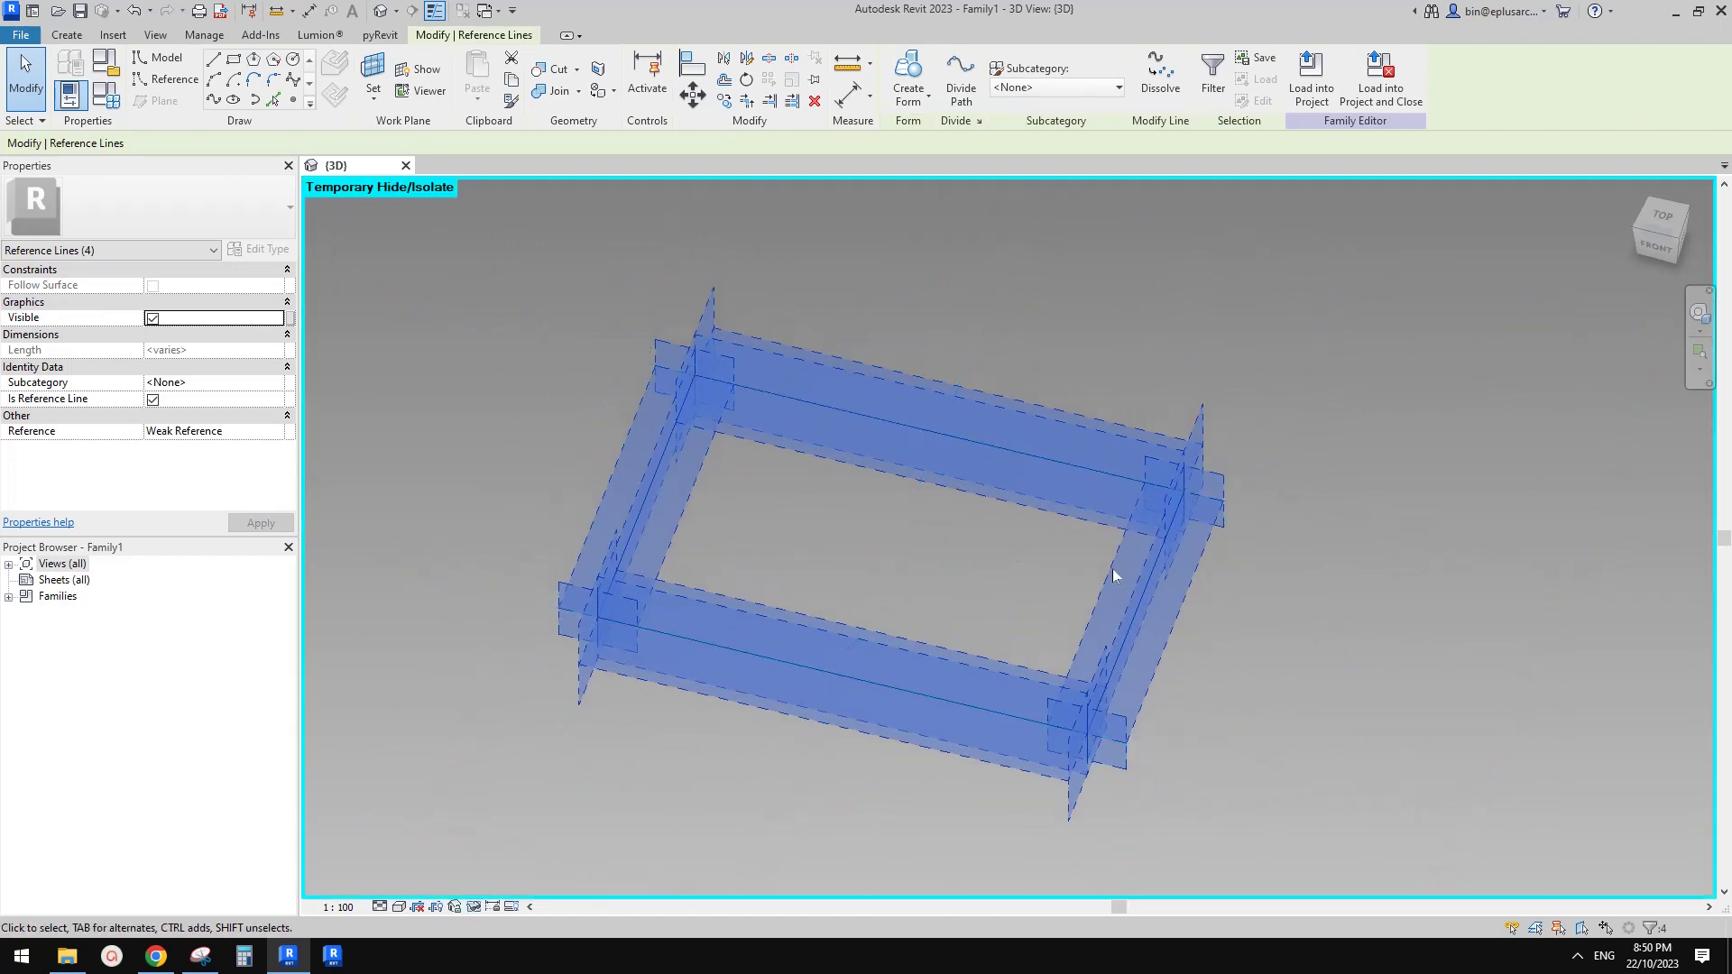
{"action": "left_click", "coordinate": [1366, 572]}
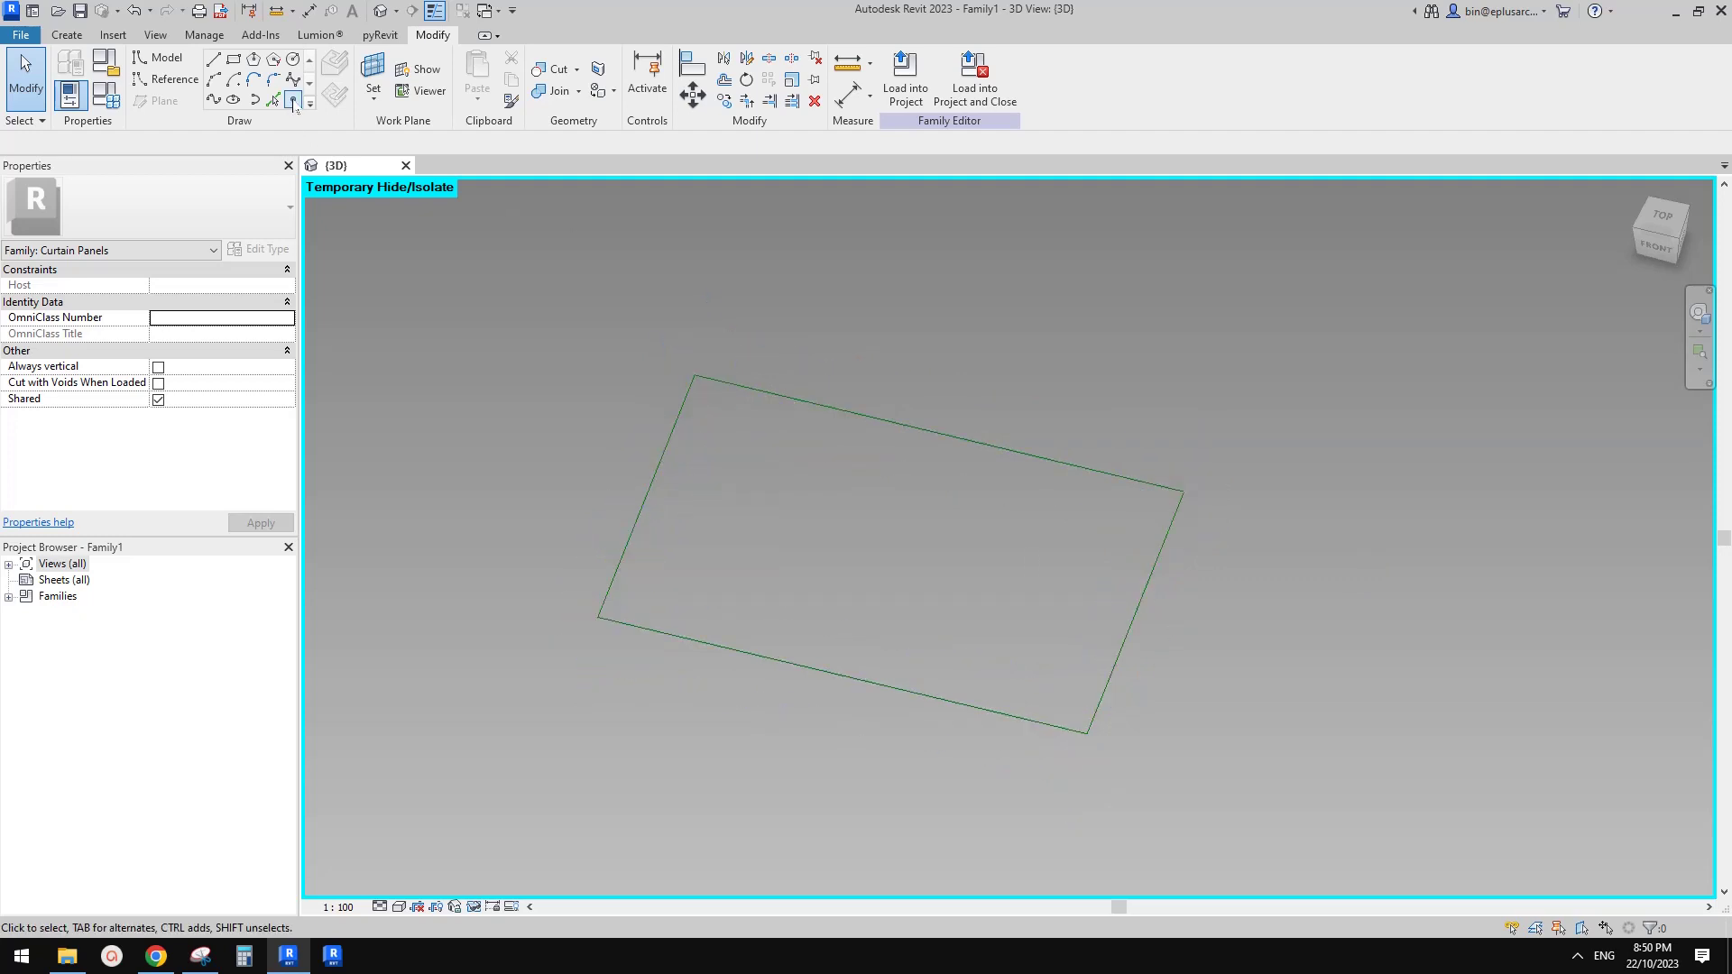
Place a hosted reference point on the loop's short edge between former points 3 and 4, and select it to show its plane
{"action": "left_click", "coordinate": [293, 101]}
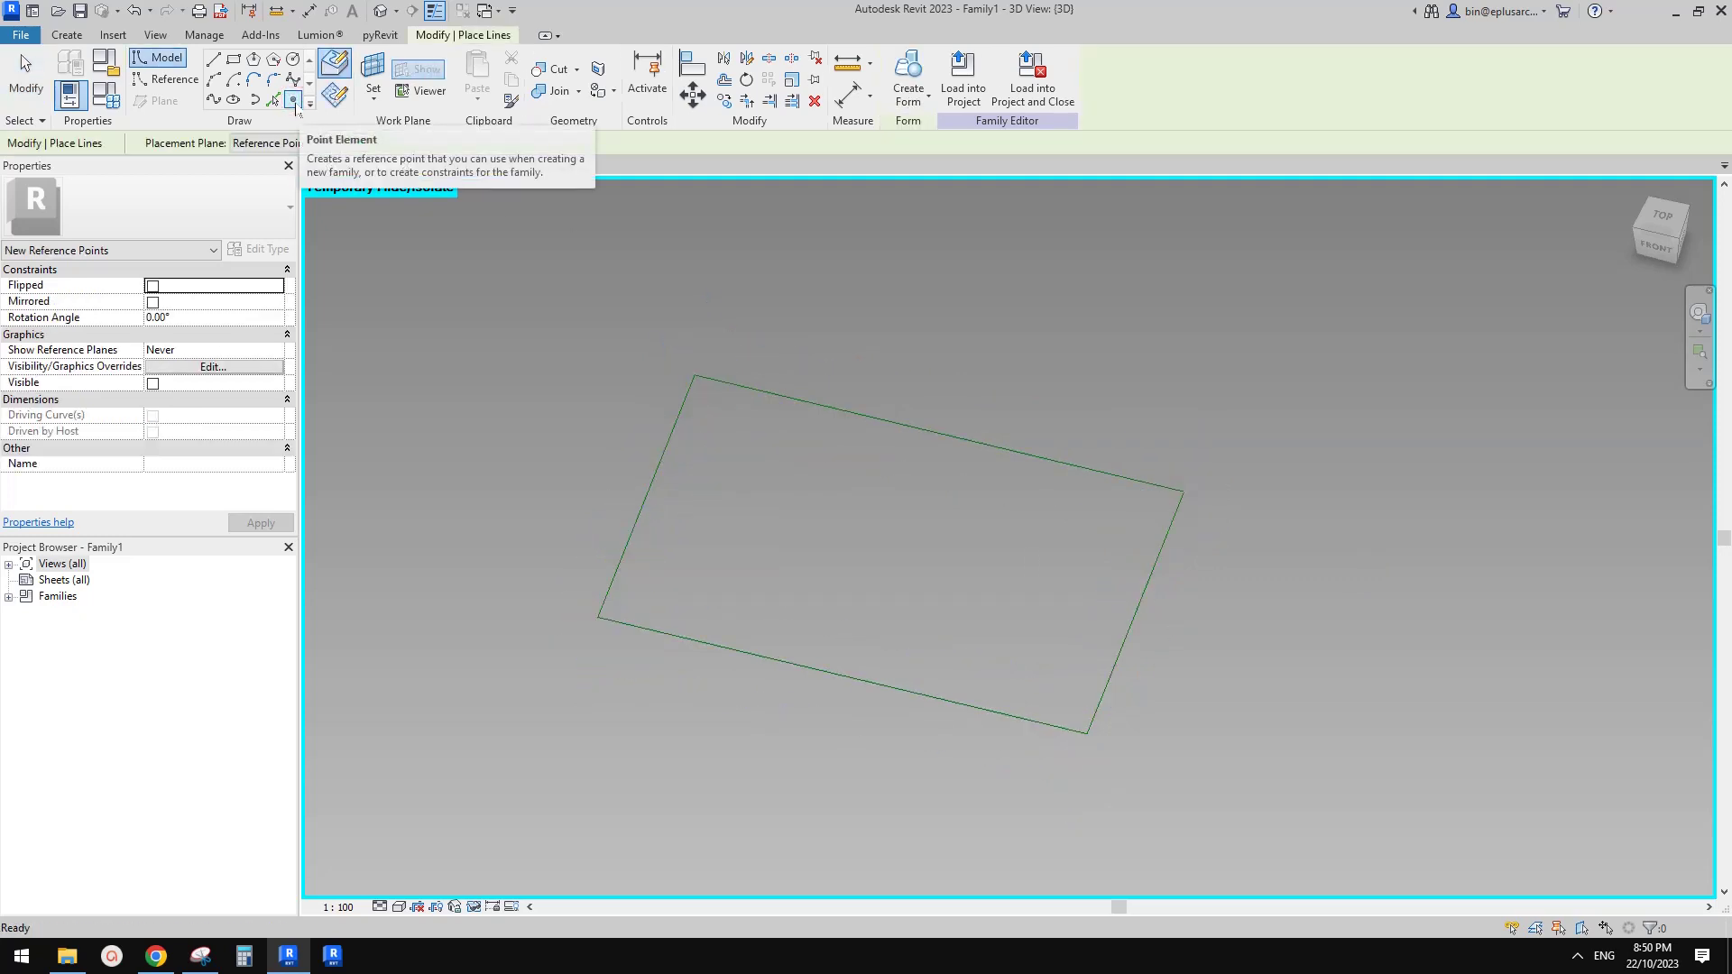
{"action": "middle_click_drag", "start_coordinate": [787, 576], "coordinate": [810, 497]}
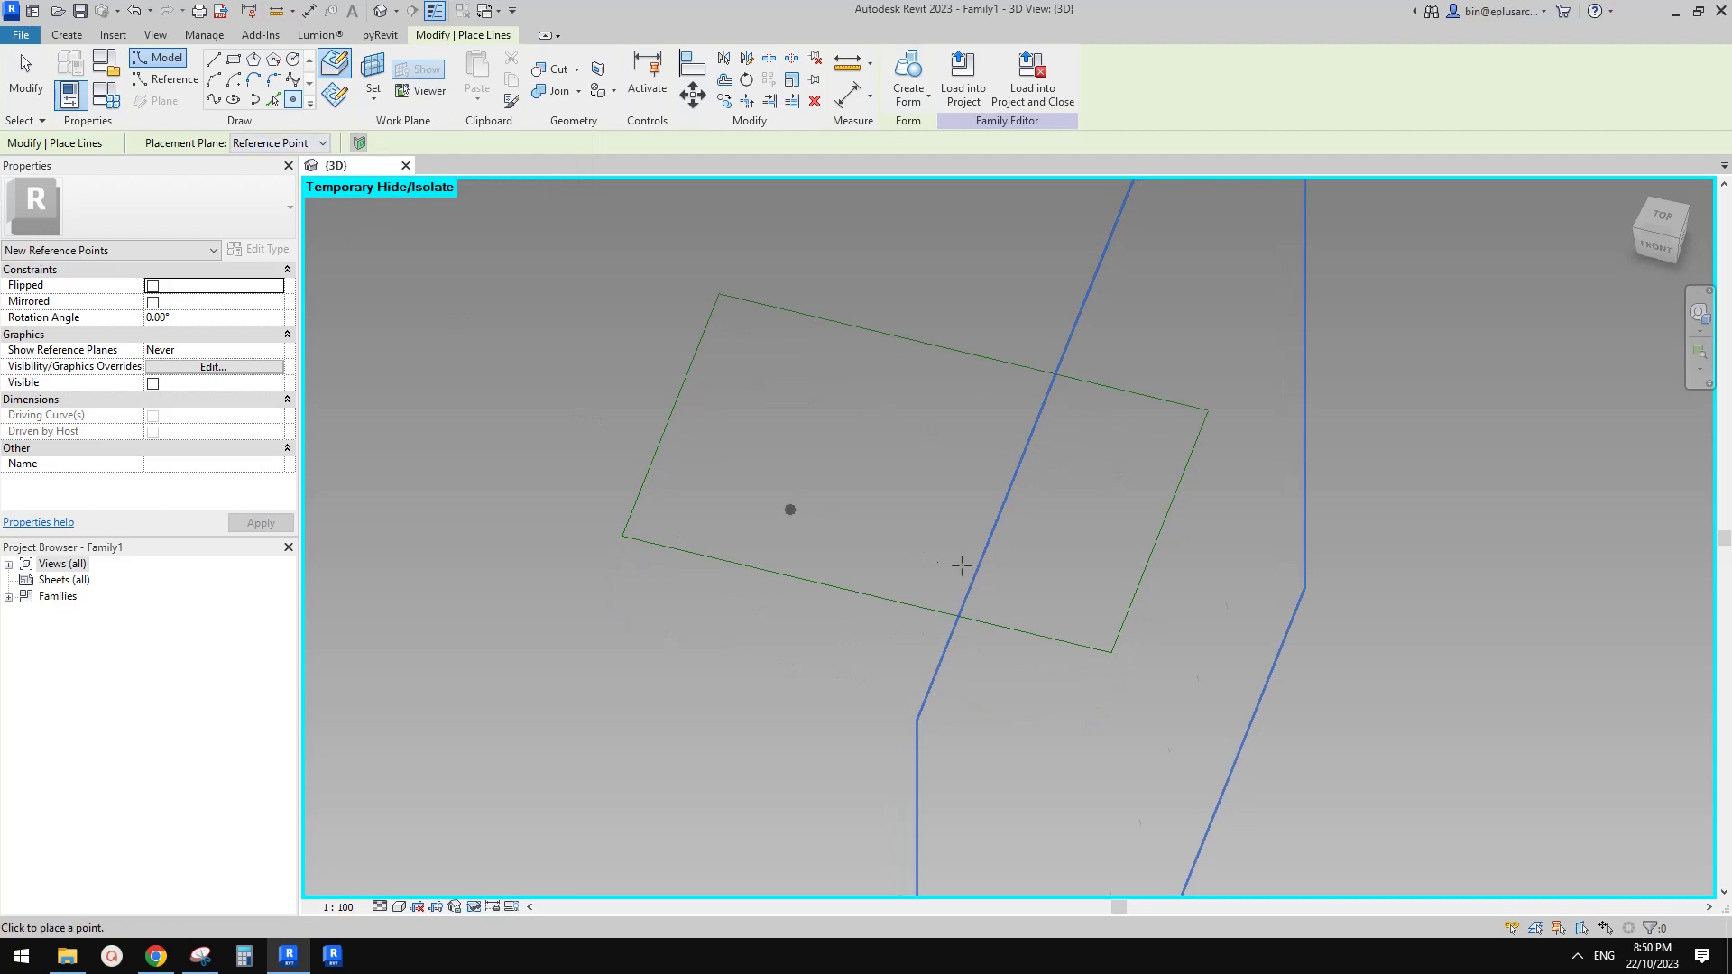
{"action": "scroll", "coordinate": [794, 505], "scroll_direction": "down", "scroll_amount": 1}
{"action": "middle_click_drag", "start_coordinate": [1031, 468], "coordinate": [1027, 492]}
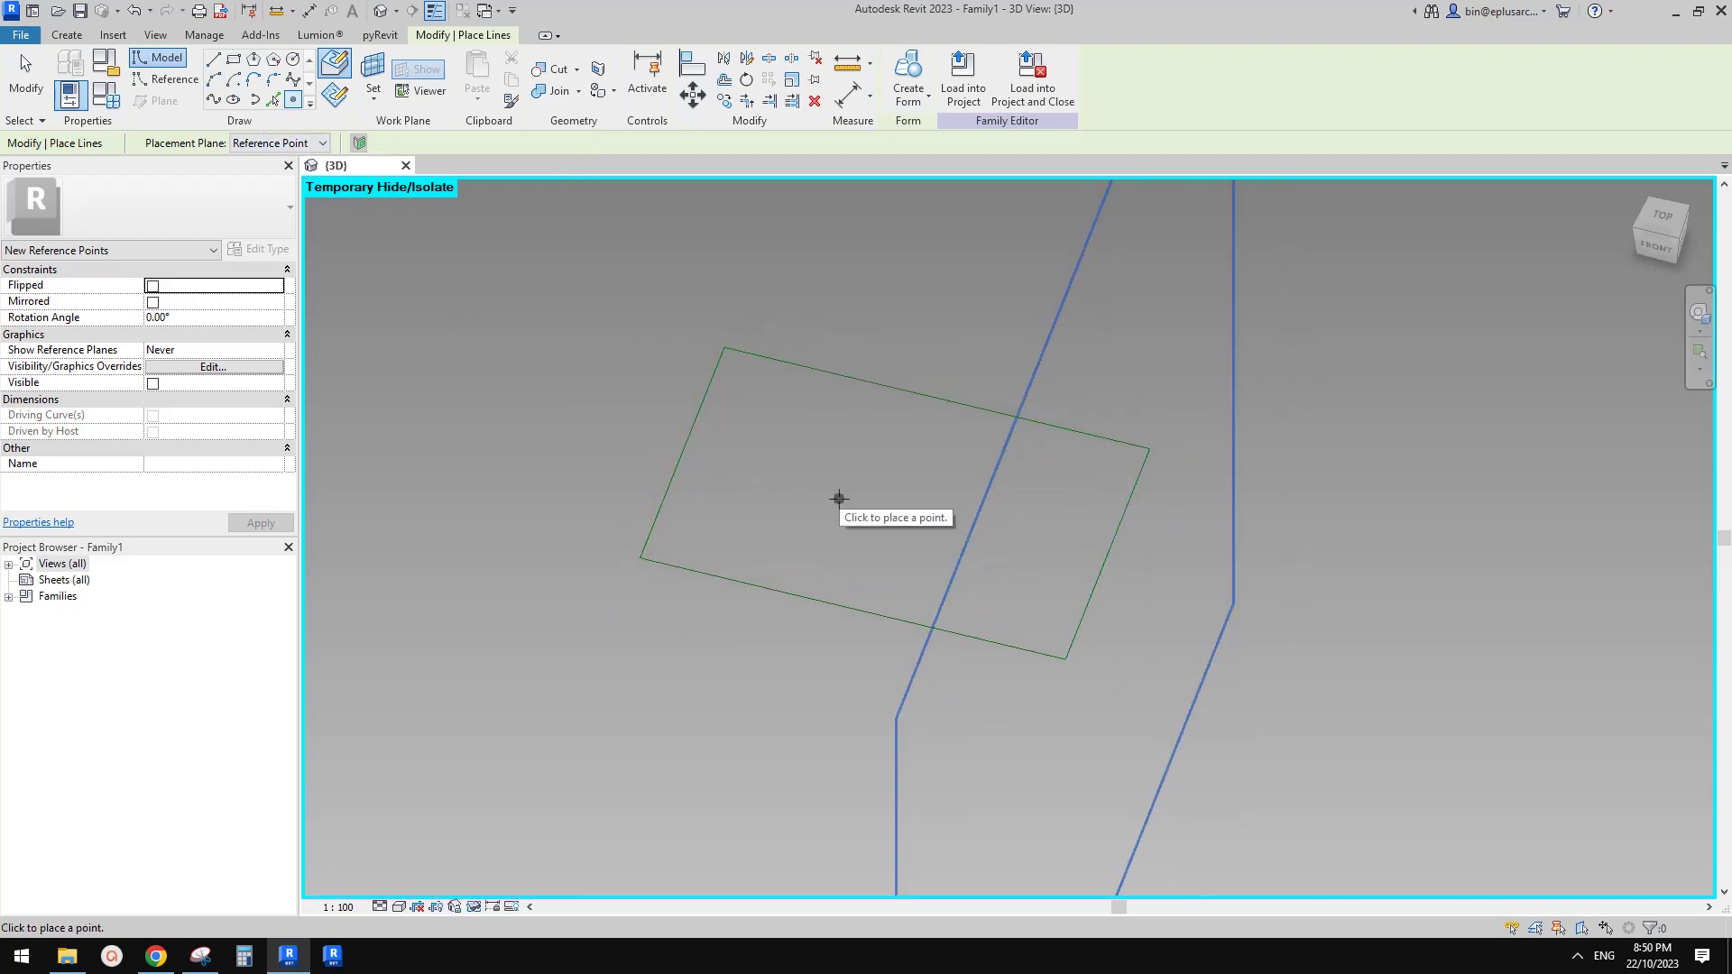
{"action": "left_click", "coordinate": [335, 96]}
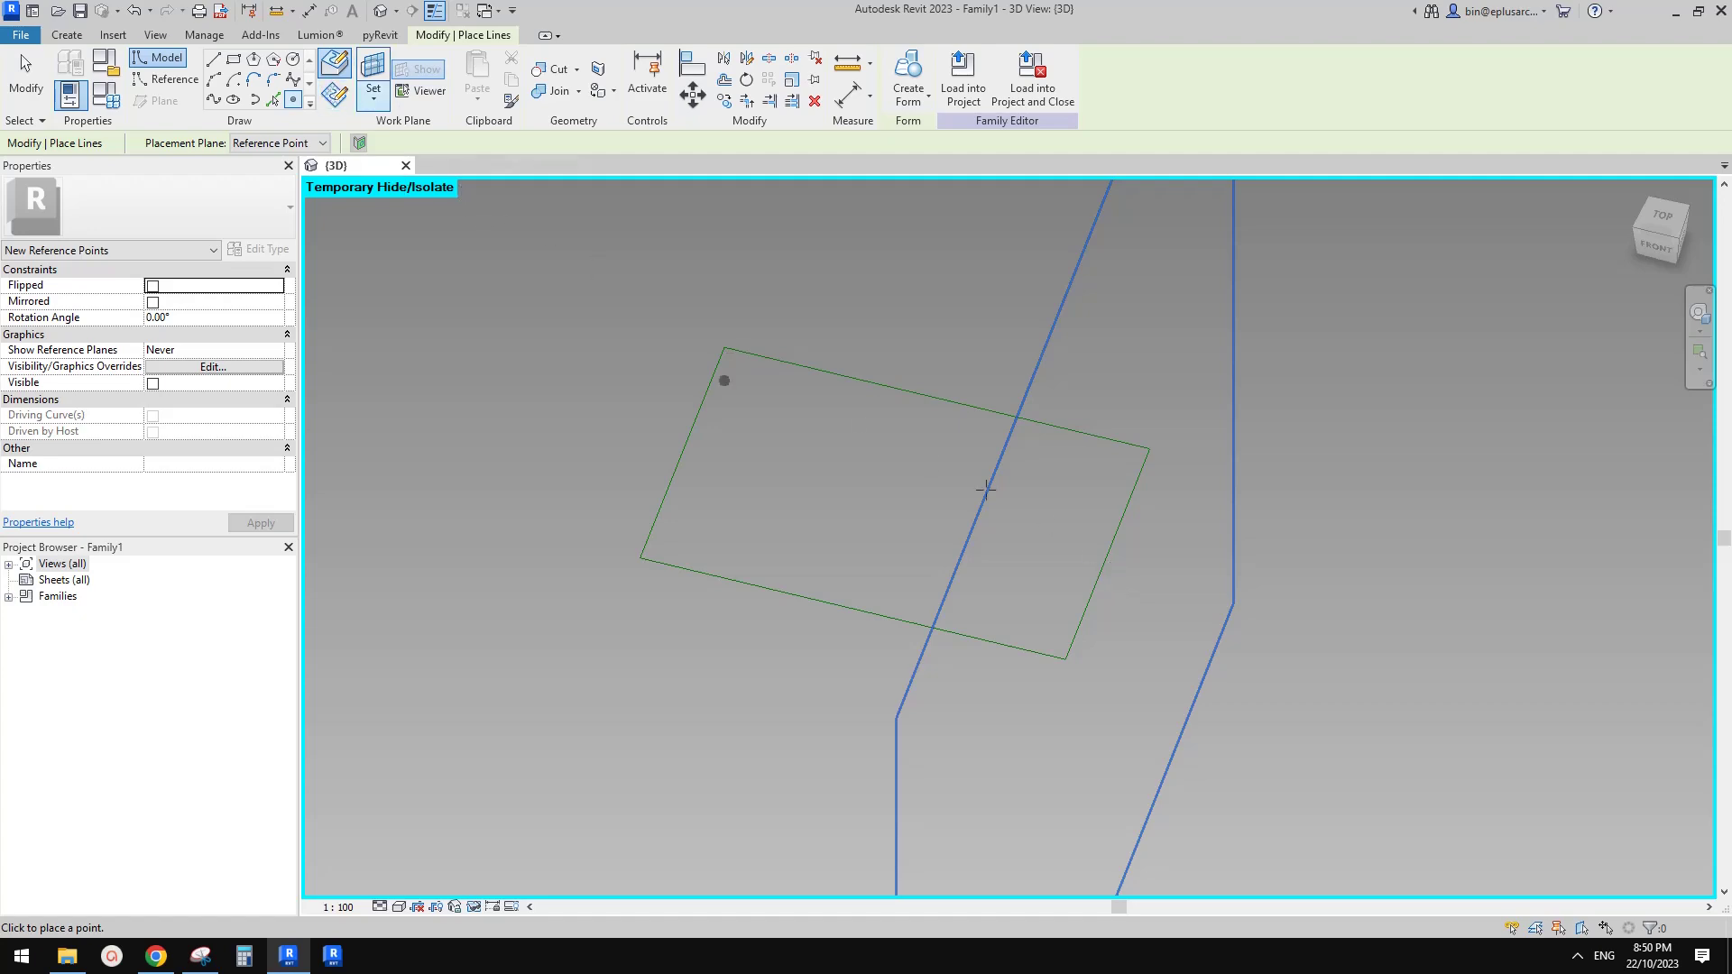
{"action": "left_click", "coordinate": [1125, 519]}
{"action": "key", "text": "Escape"}
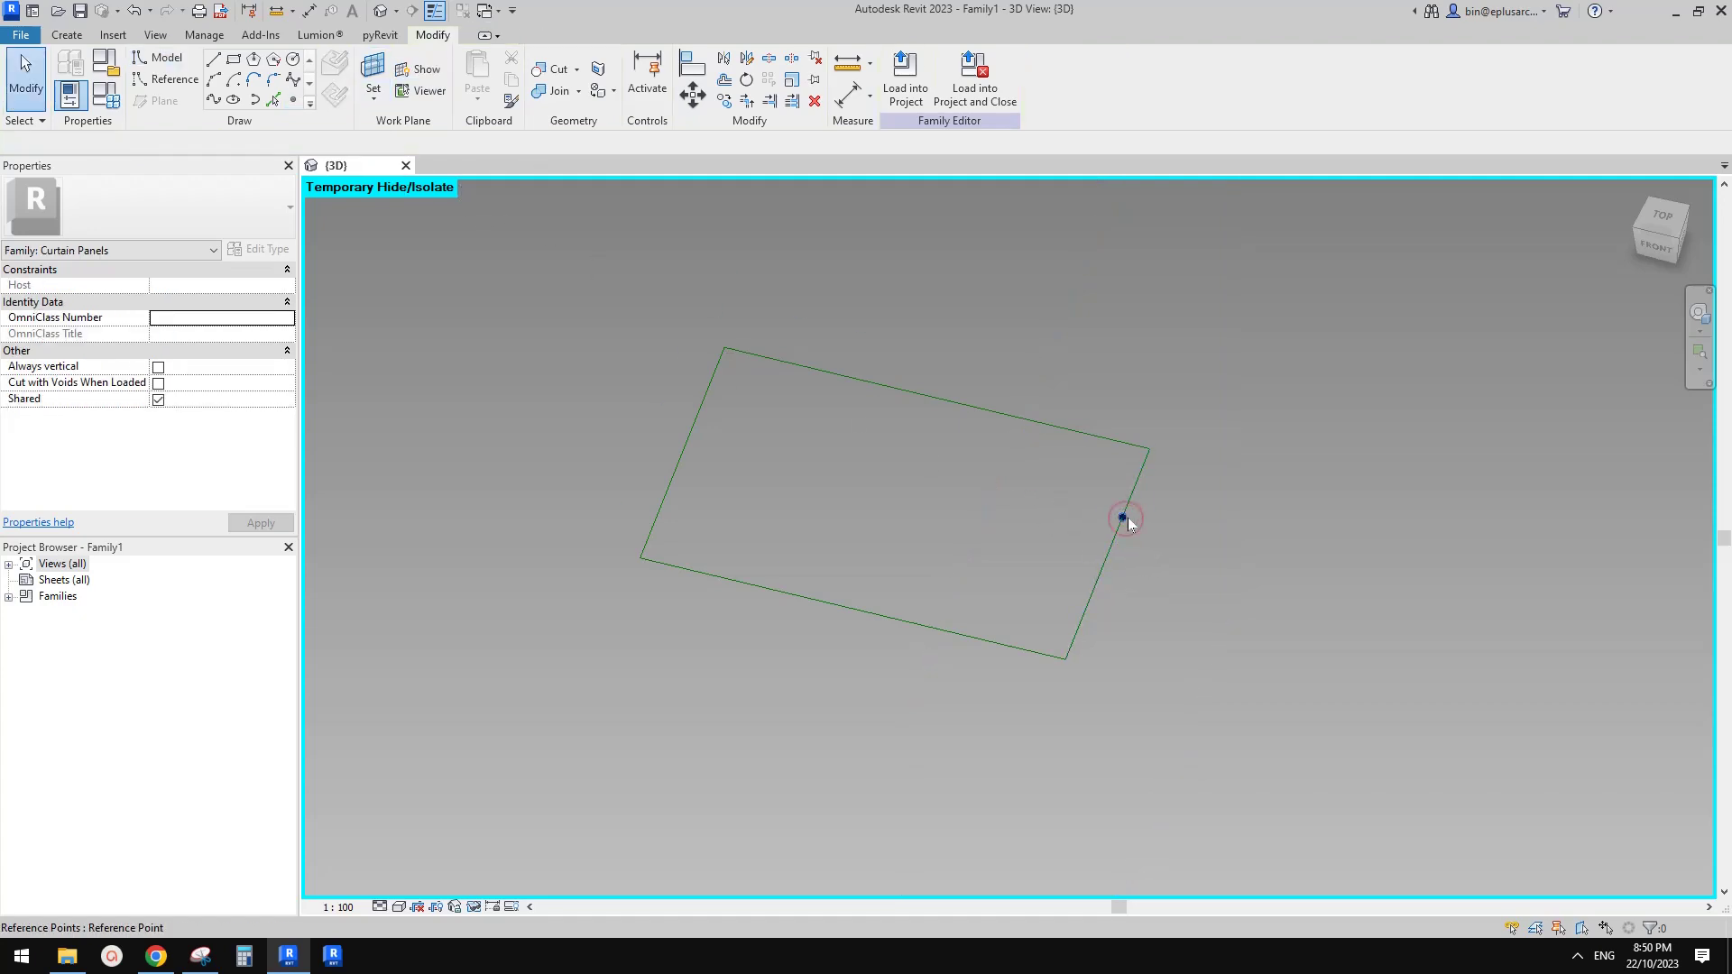
{"action": "left_click", "coordinate": [1128, 516]}
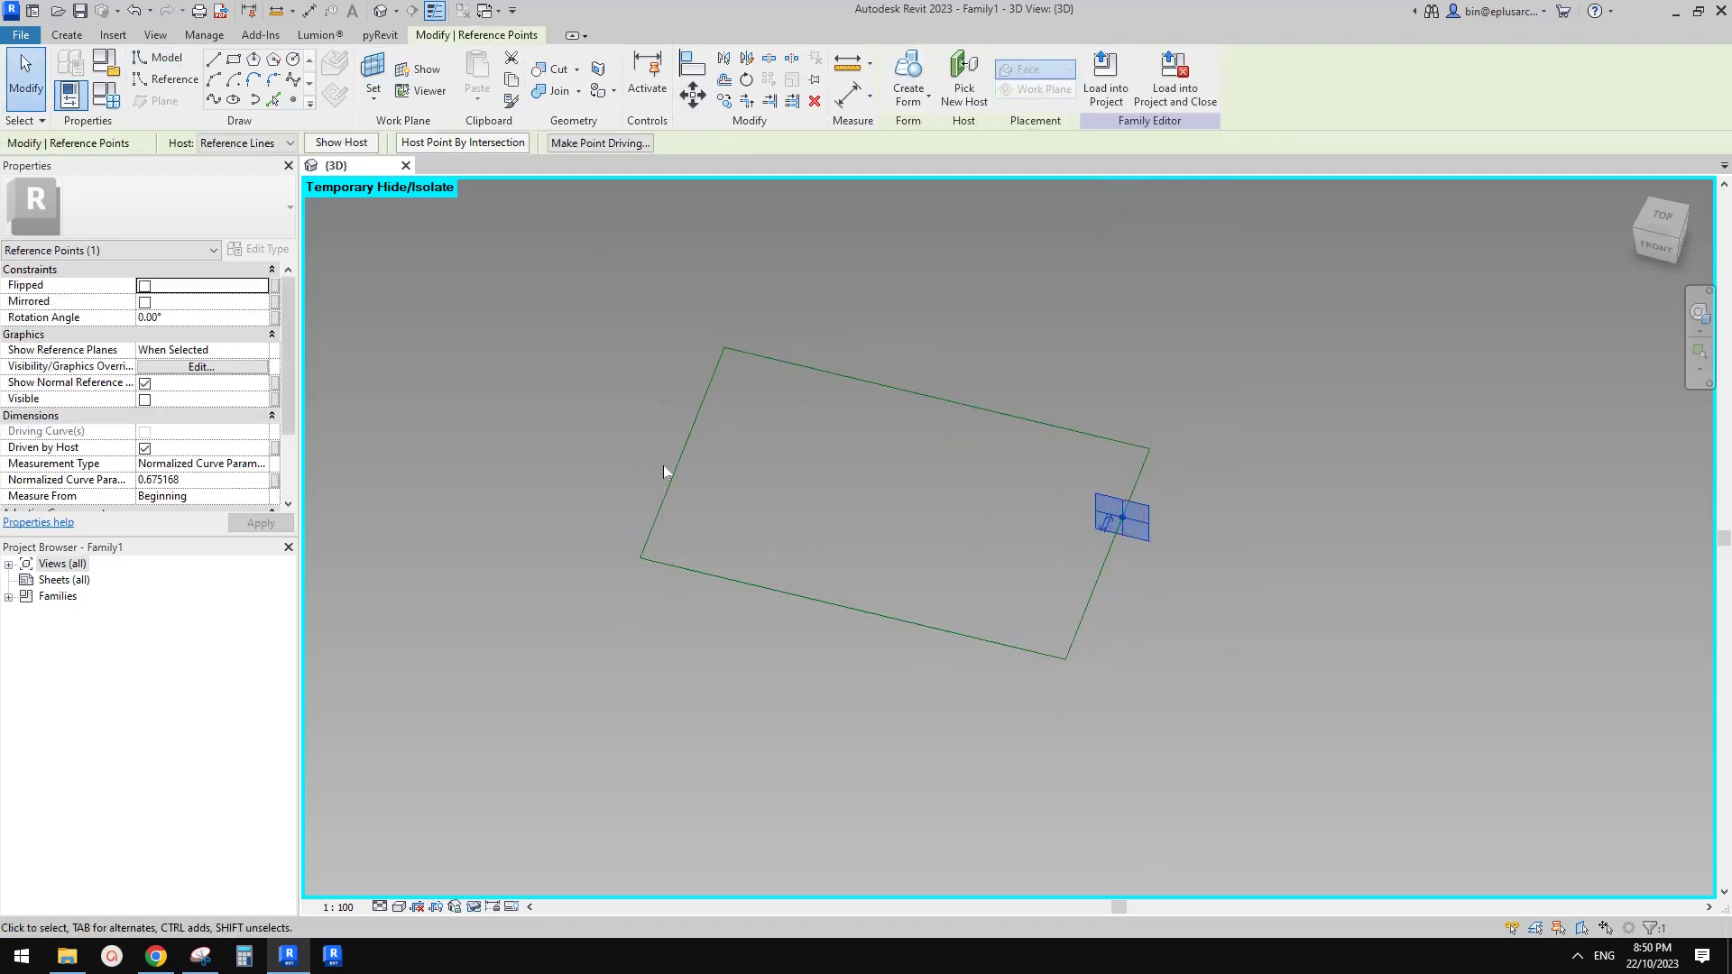
{"action": "scroll", "coordinate": [1090, 553], "scroll_direction": "up", "scroll_amount": 4}
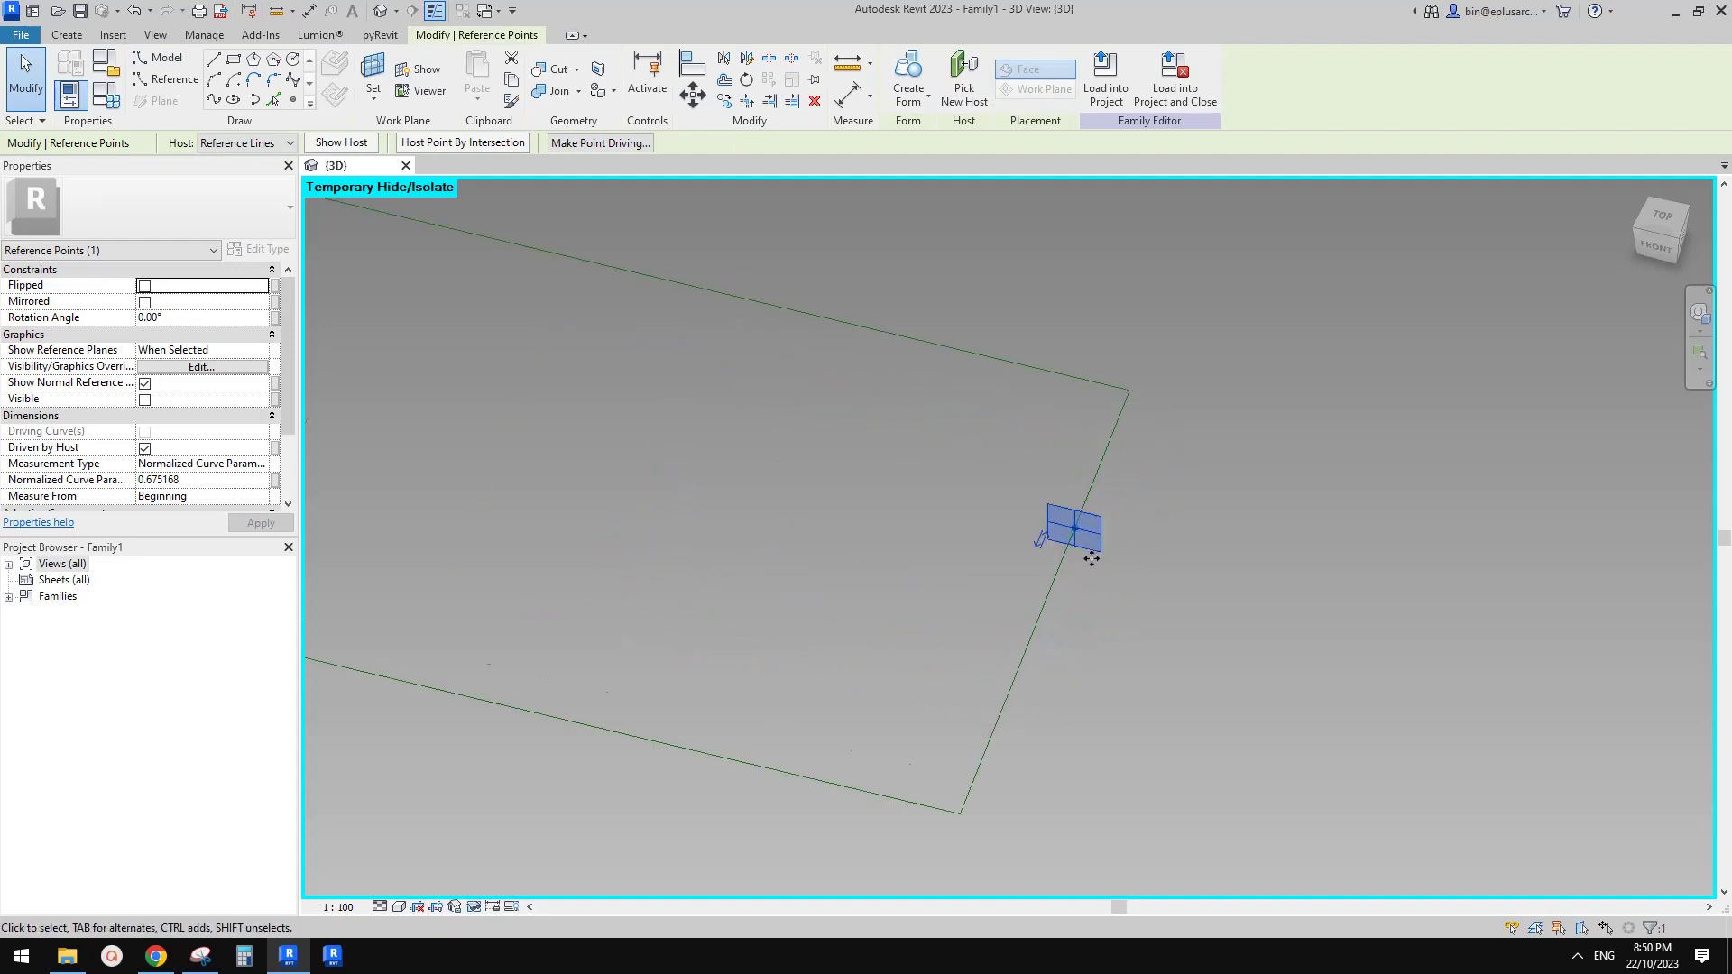
{"action": "middle_click_drag", "start_coordinate": [1082, 523], "coordinate": [1122, 554], "text": "shift"}
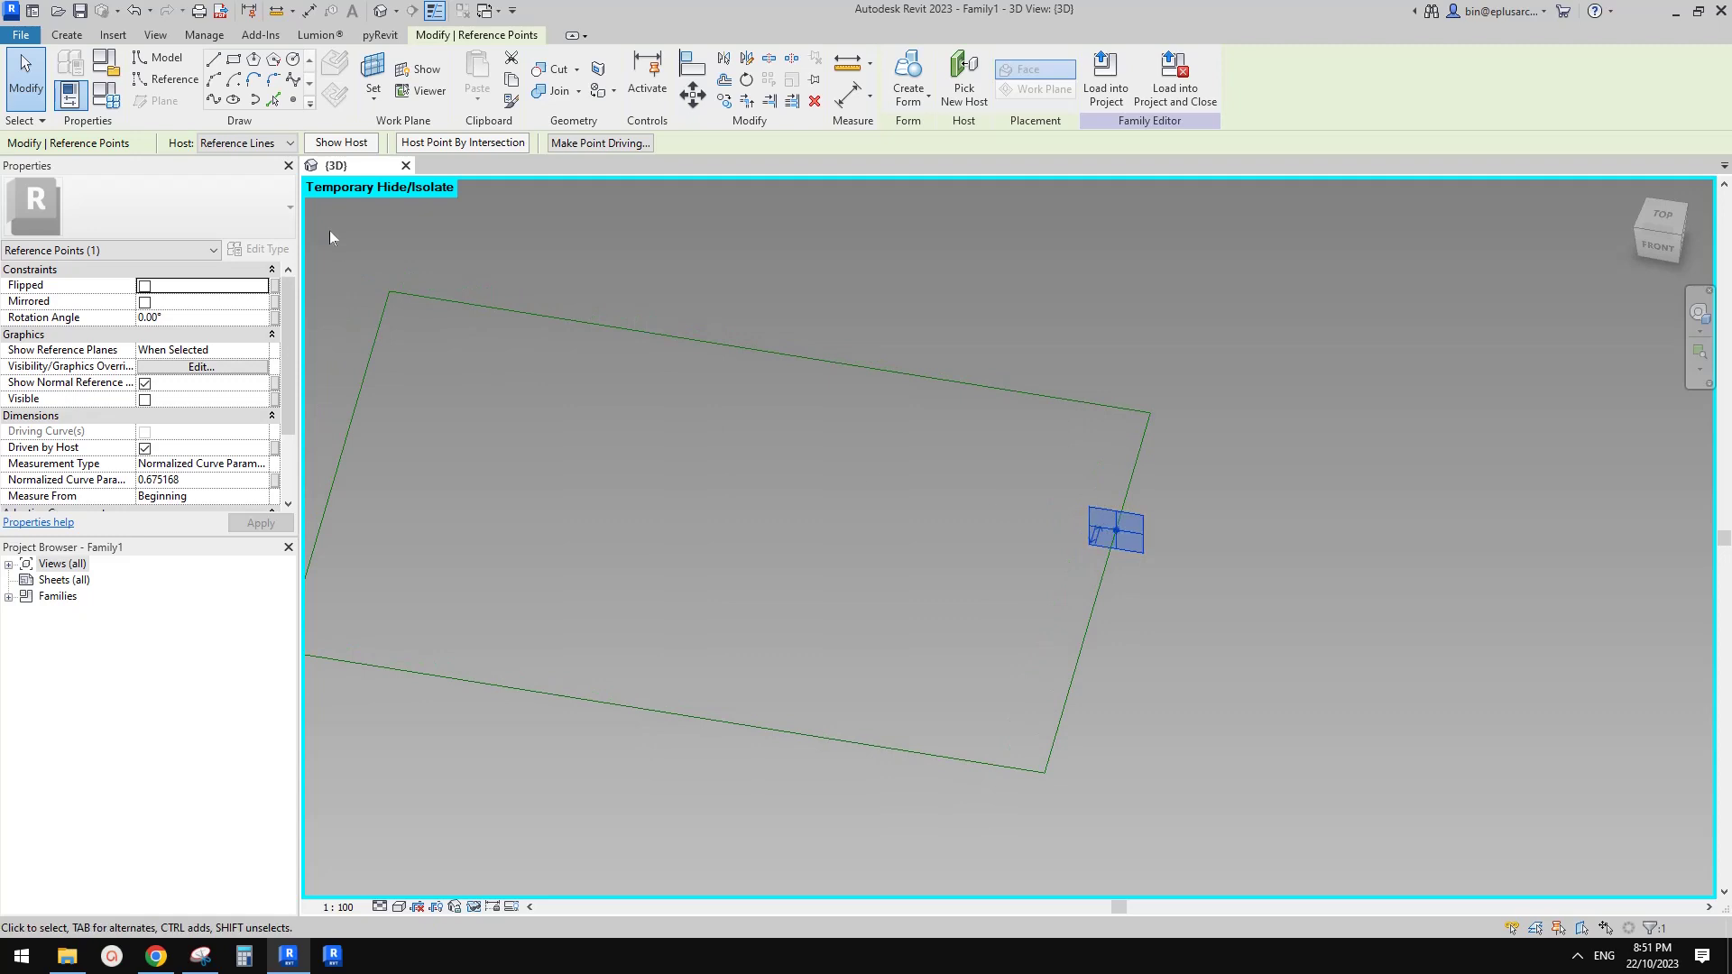
Set the reference point's plane as work plane and draw a reference-line rectangle about 320 by 780 mm from that point
{"action": "left_click", "coordinate": [165, 78]}
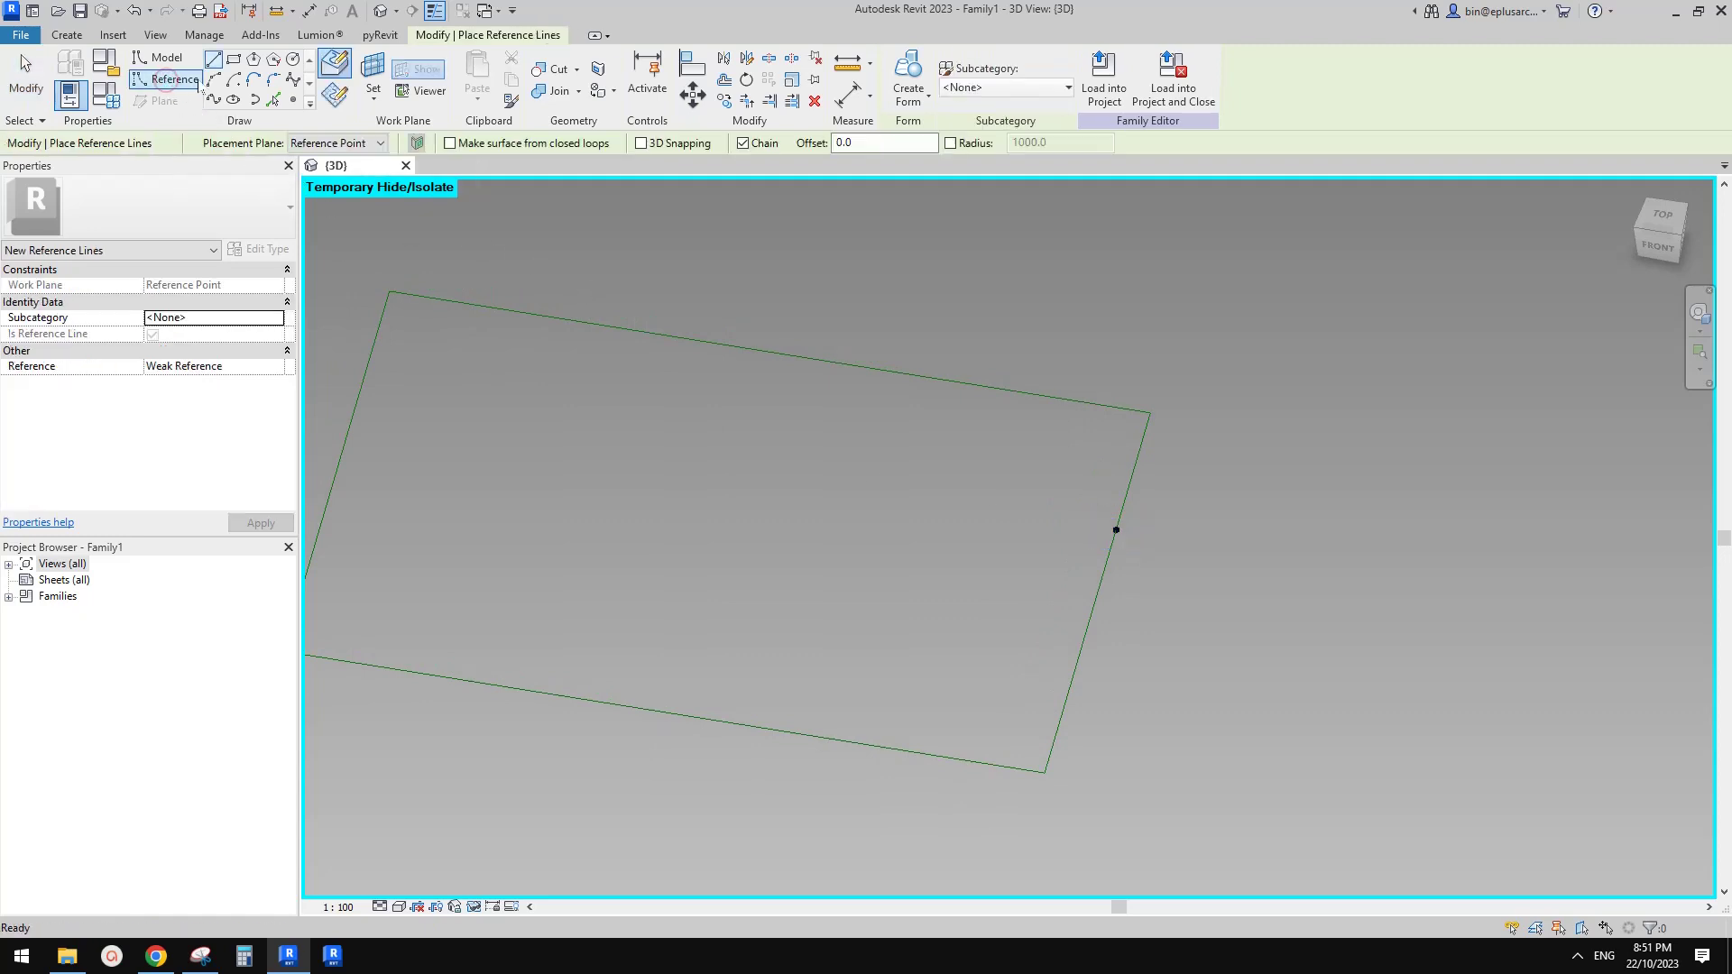
{"action": "left_click", "coordinate": [234, 62]}
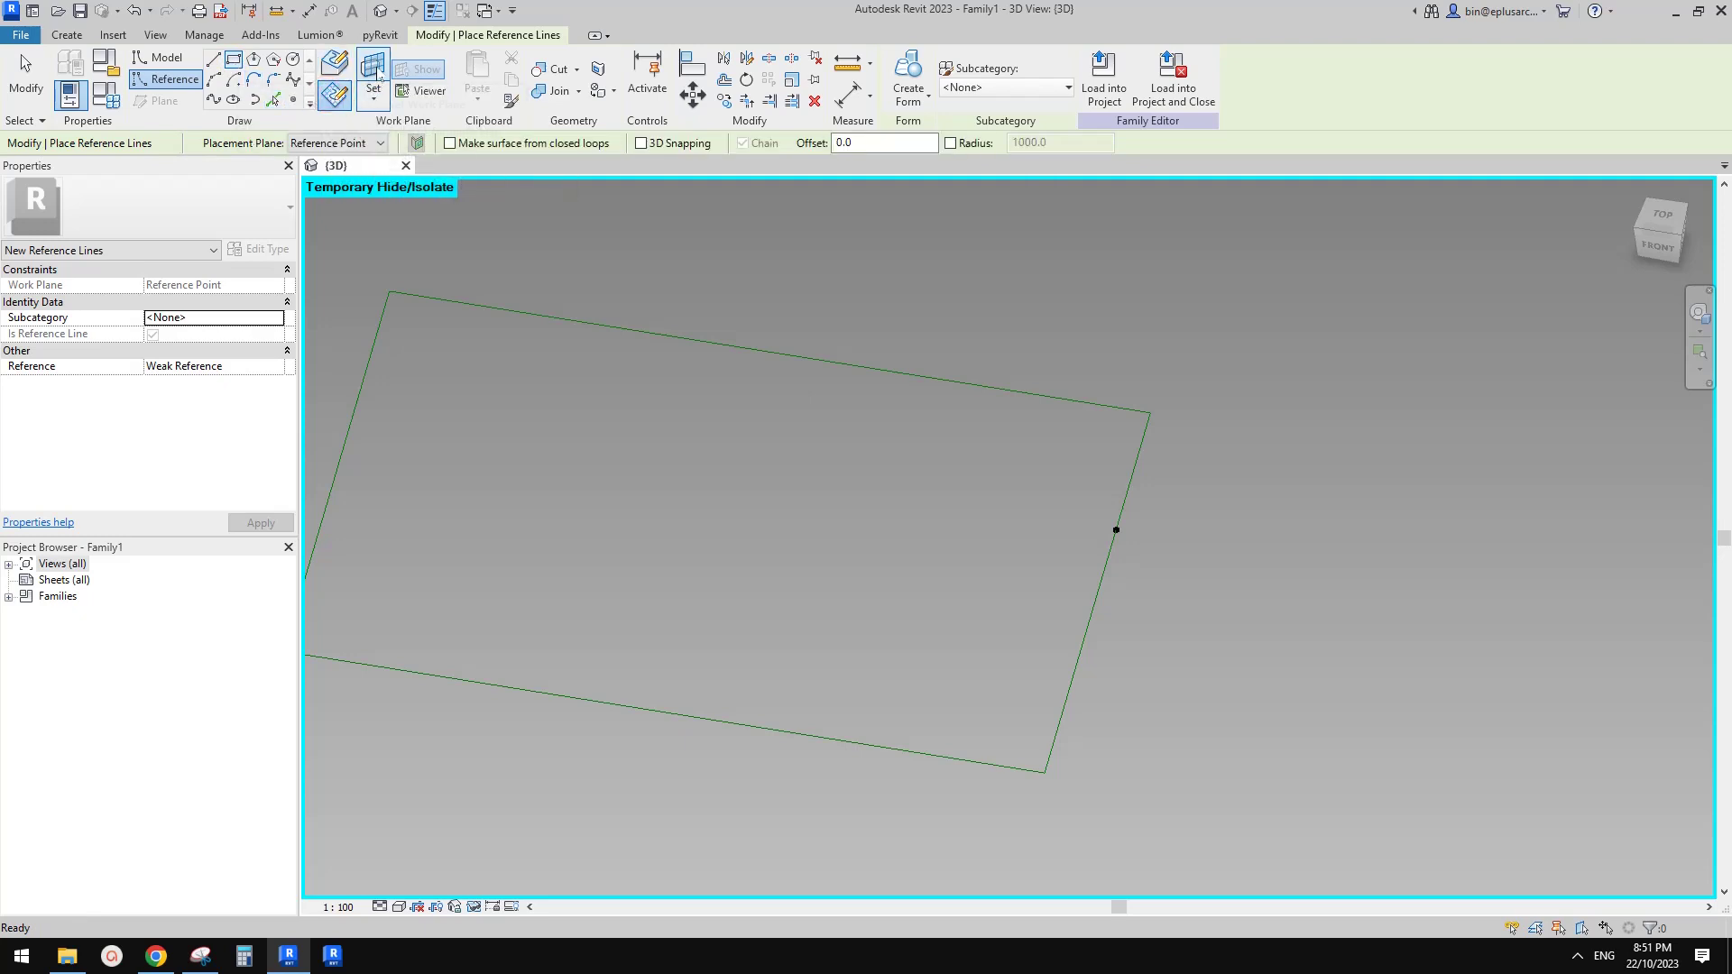
{"action": "key", "text": "Escape"}
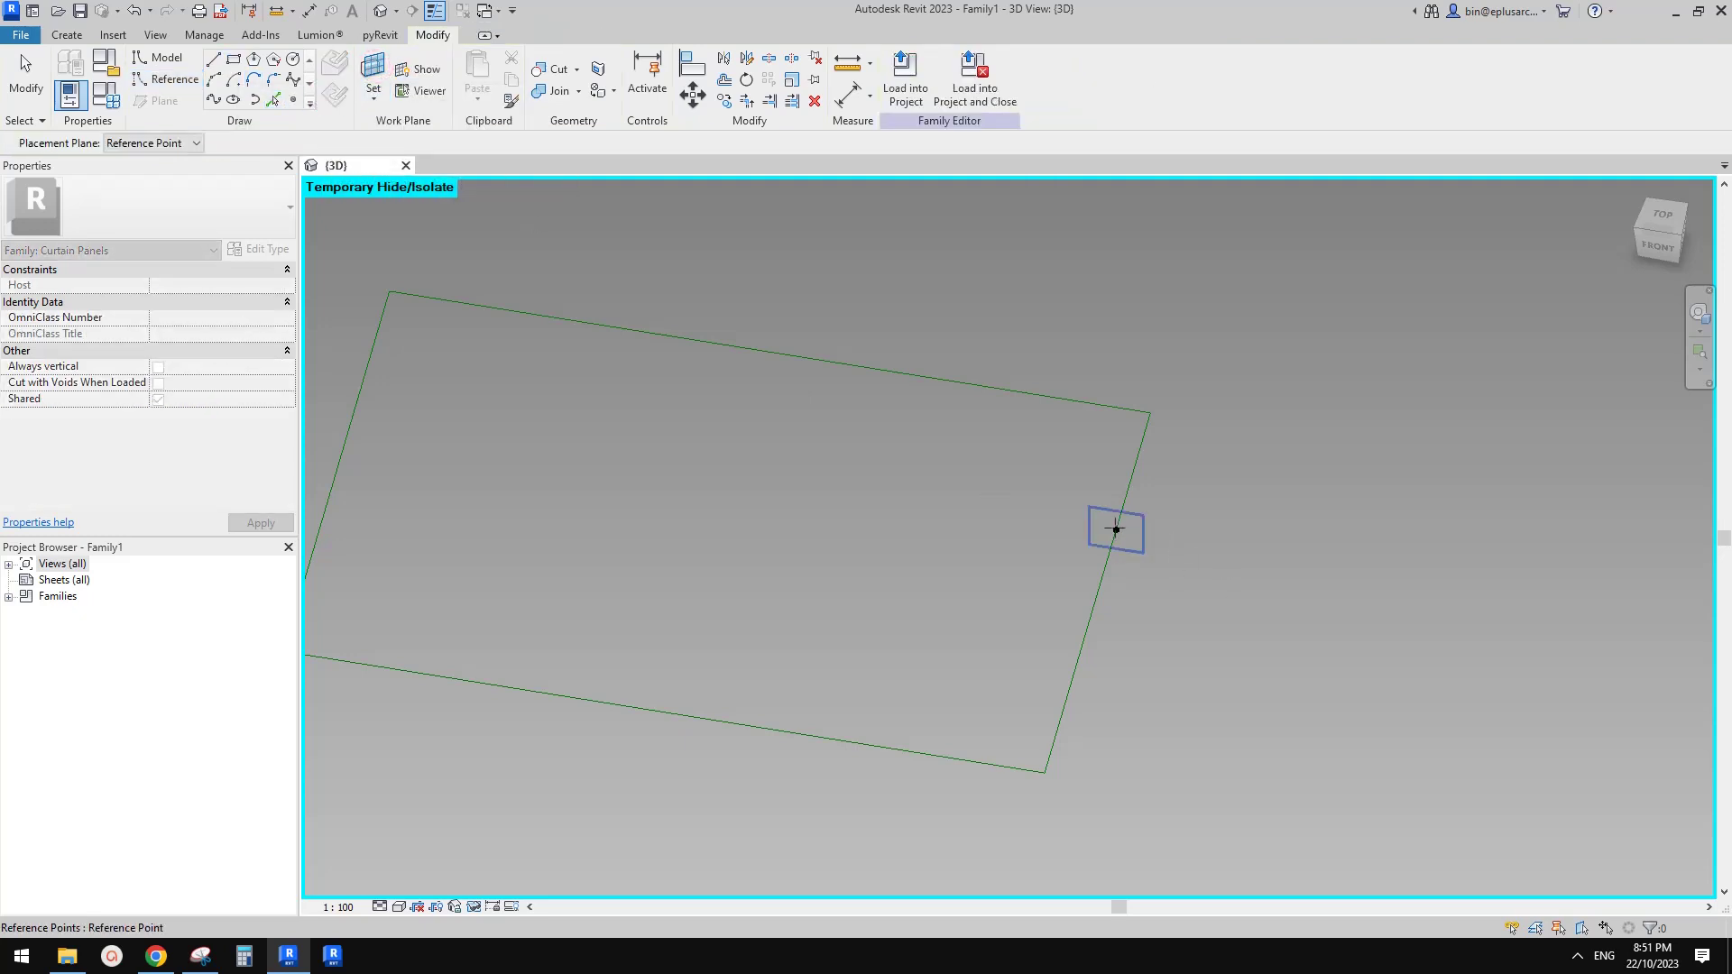
{"action": "key", "text": "Return"}
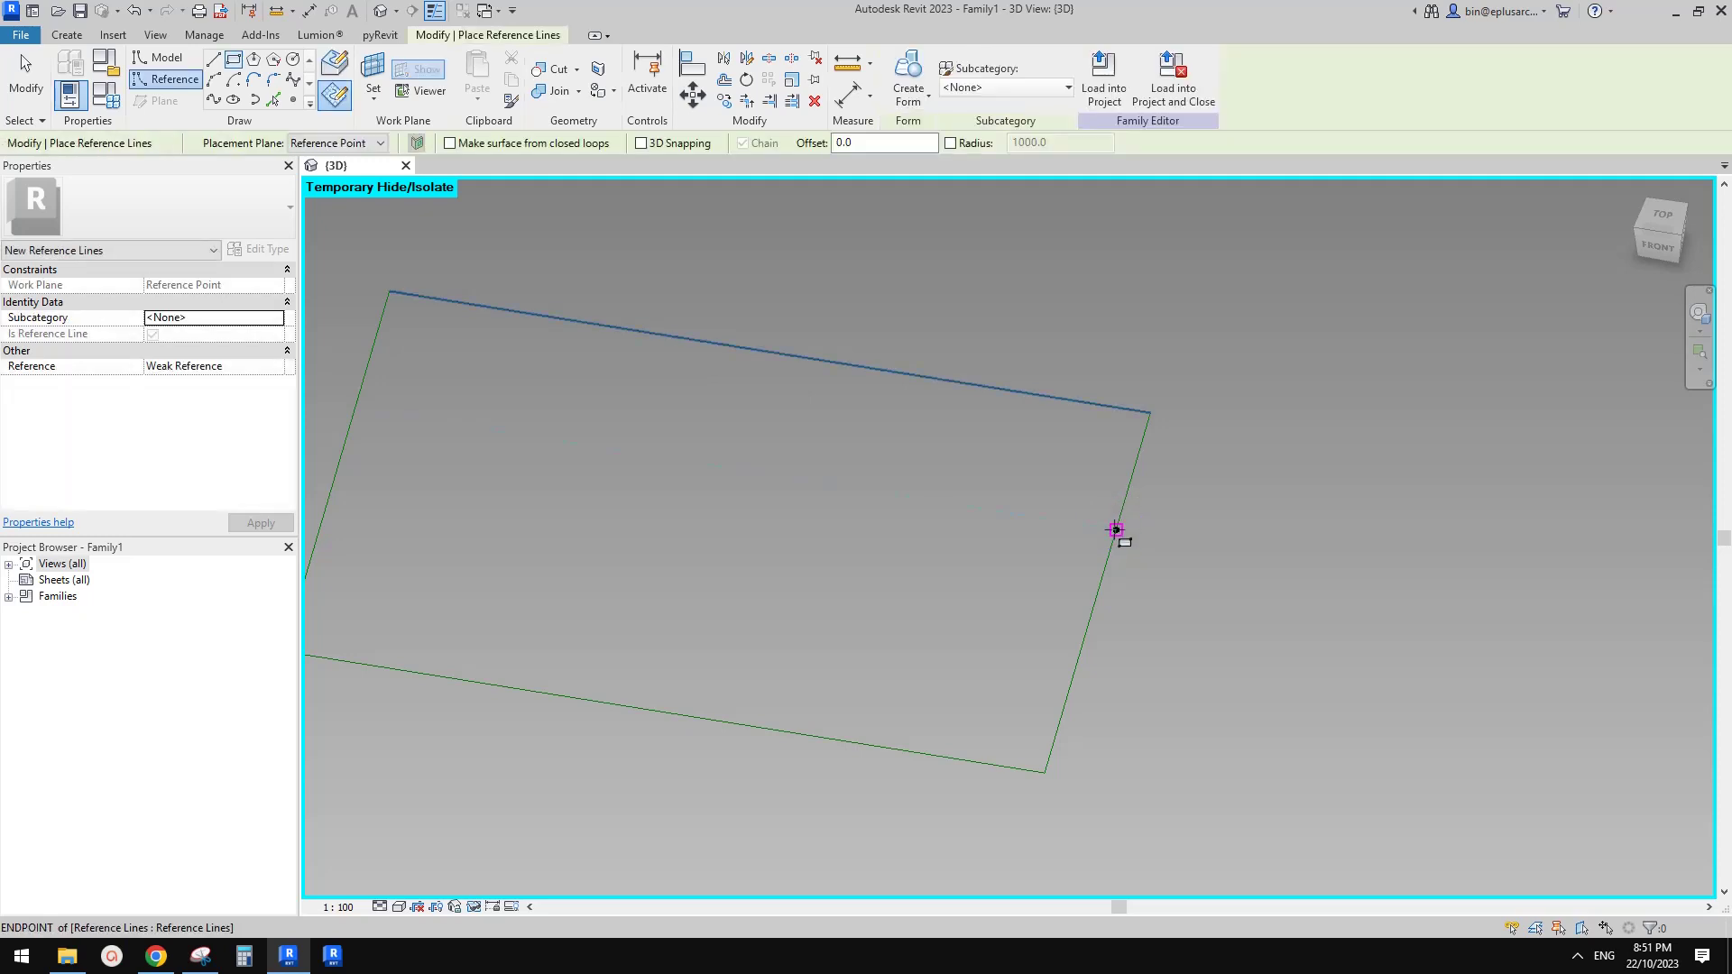
{"action": "left_click", "coordinate": [1116, 529]}
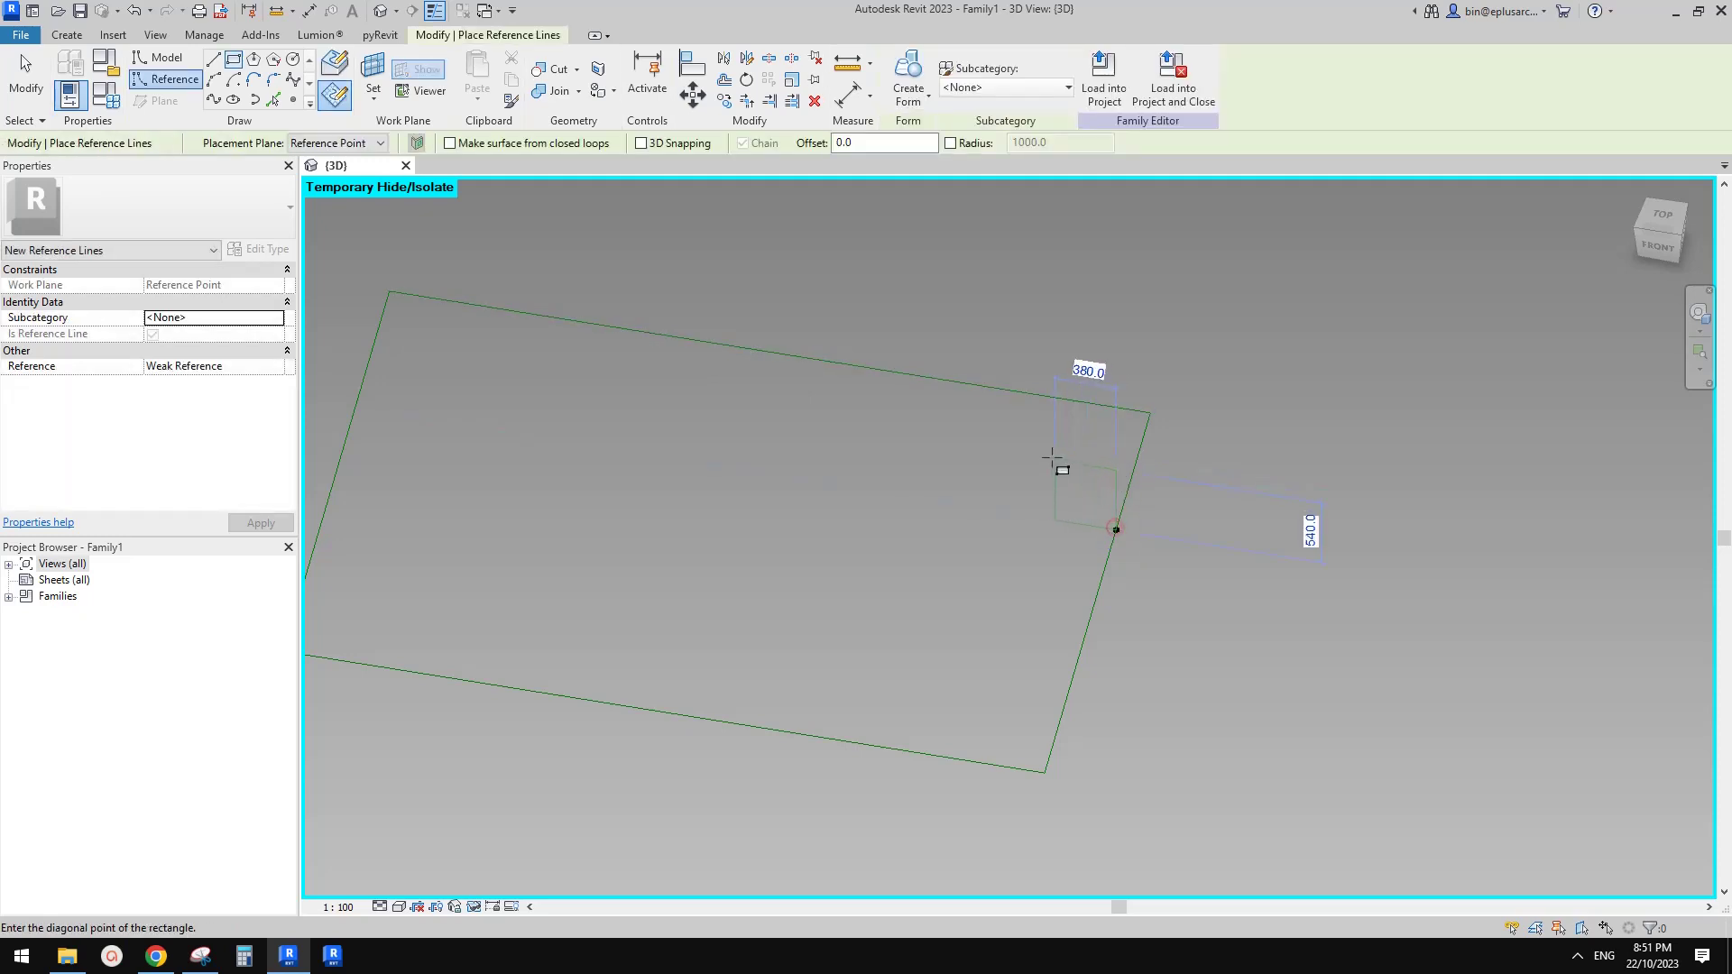
{"action": "left_click", "coordinate": [1061, 443]}
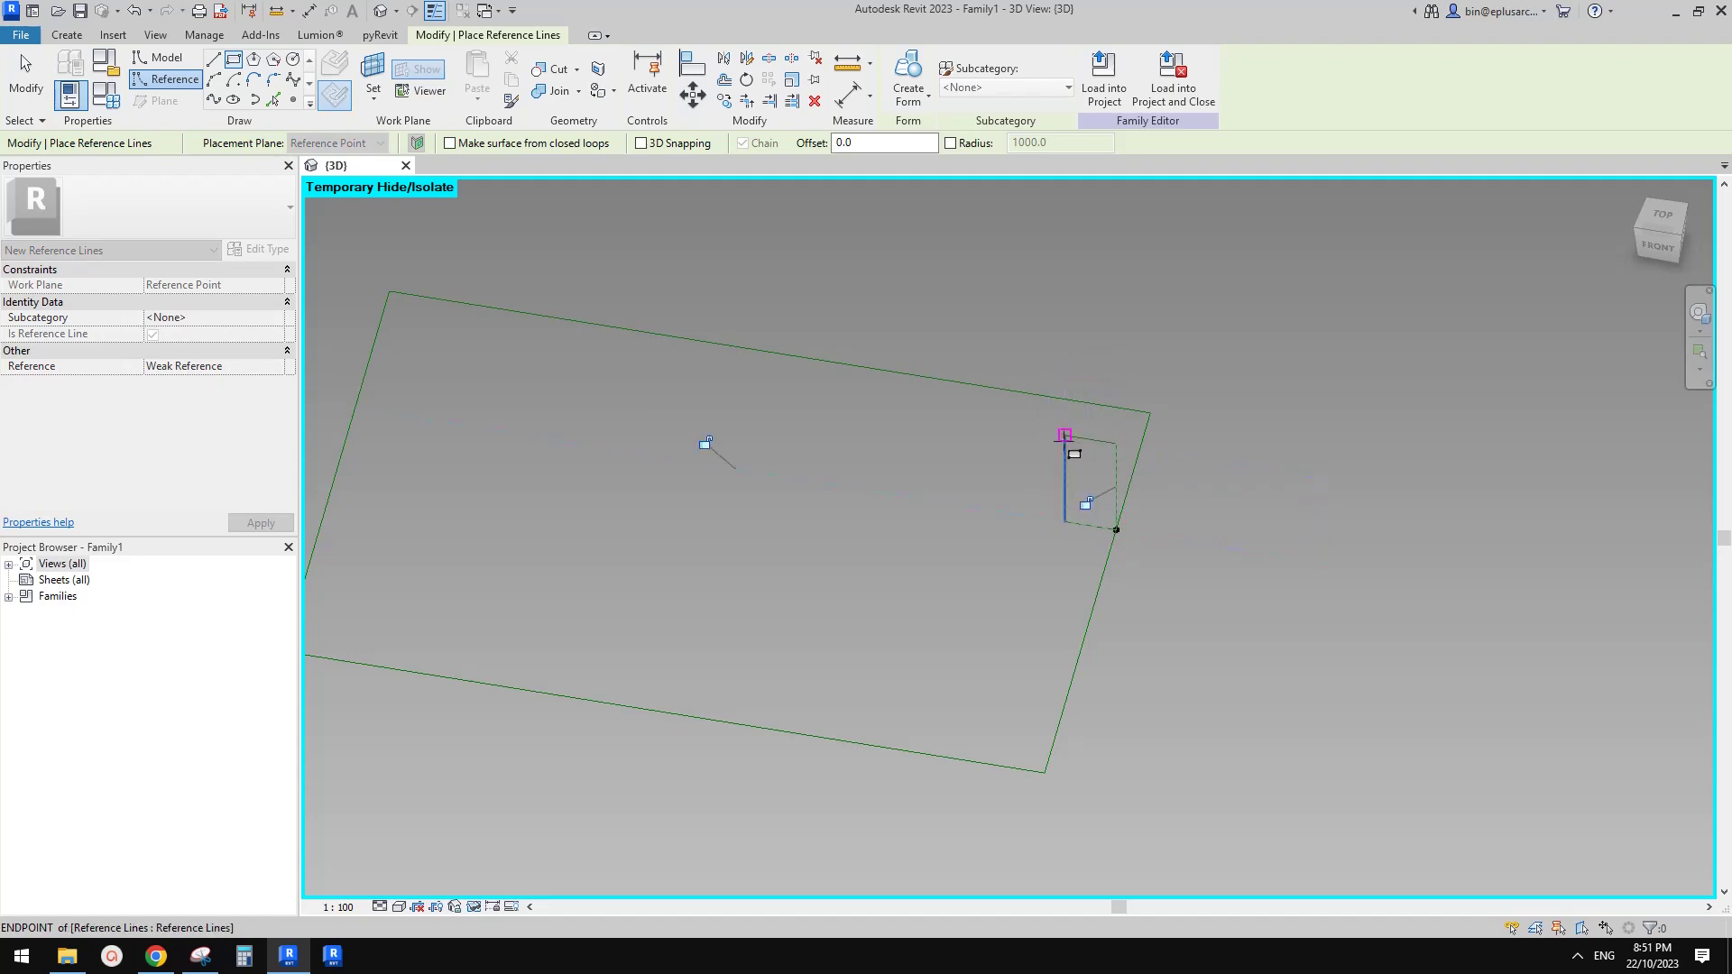
{"action": "key", "text": "Escape"}
{"action": "key", "text": "Escape"}
{"action": "scroll", "coordinate": [1177, 574], "scroll_direction": "down", "scroll_amount": 2}
{"action": "middle_click_drag", "start_coordinate": [1169, 556], "coordinate": [1096, 564], "text": "shift"}
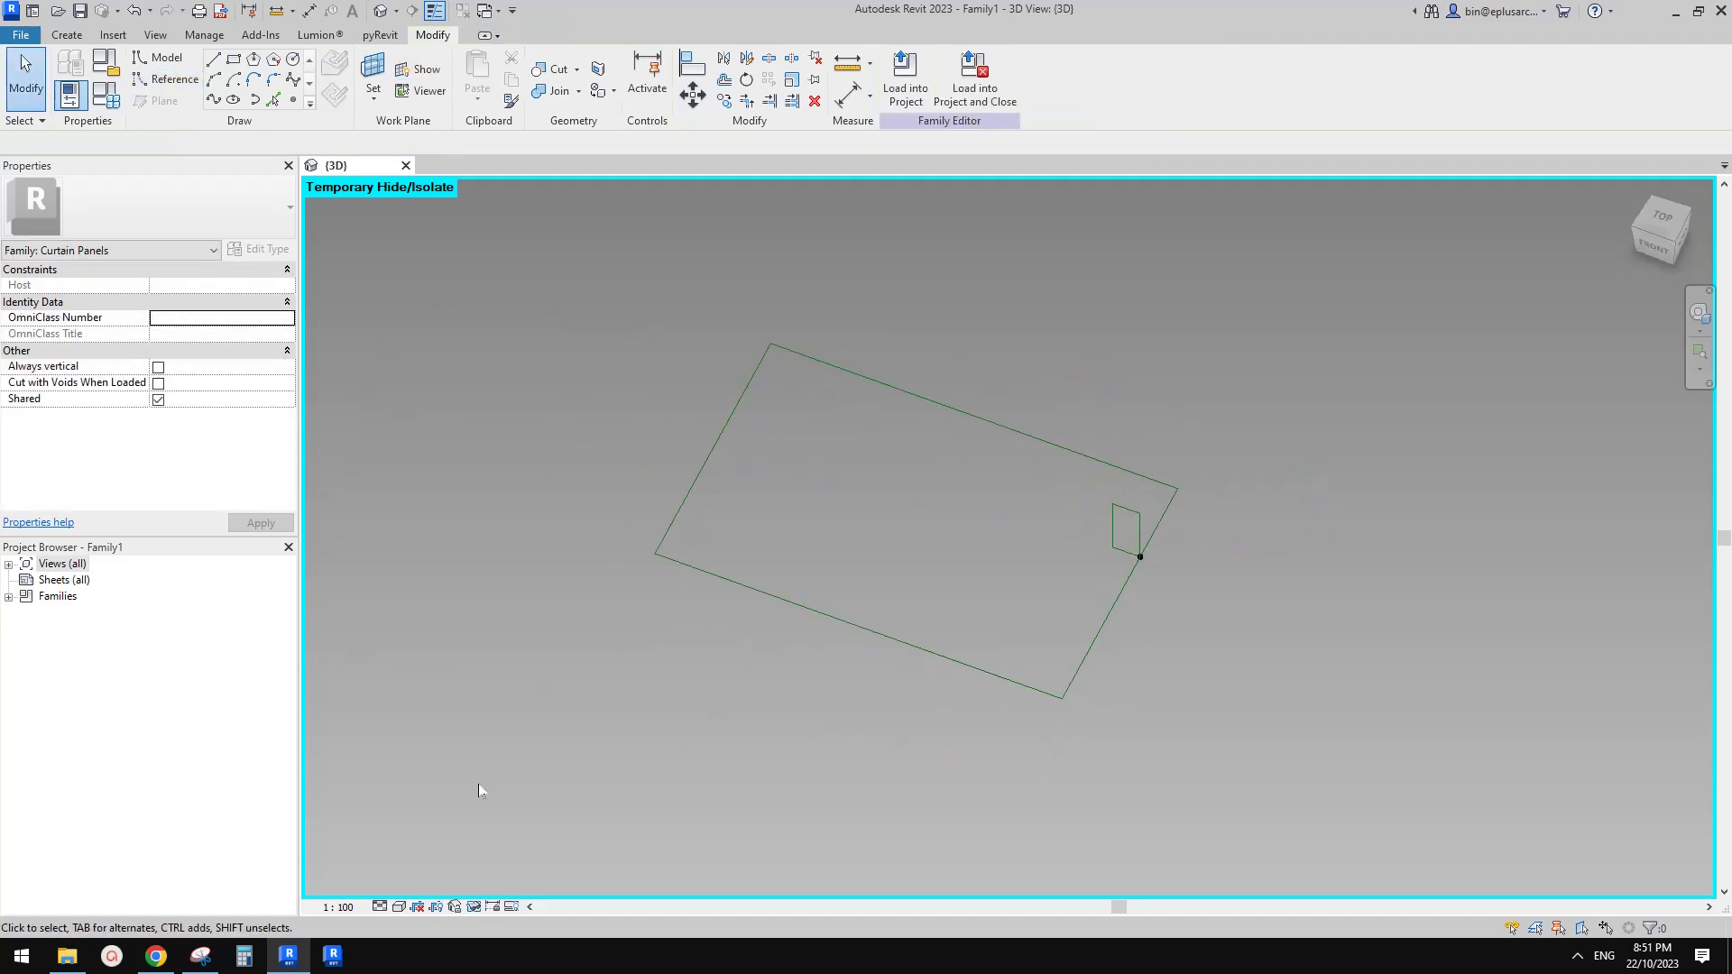
Switch to the Google Docs page in Chrome to compare the breeze block wall photo with the profile rectangle, and return to Revit
{"action": "left_click", "coordinate": [162, 955]}
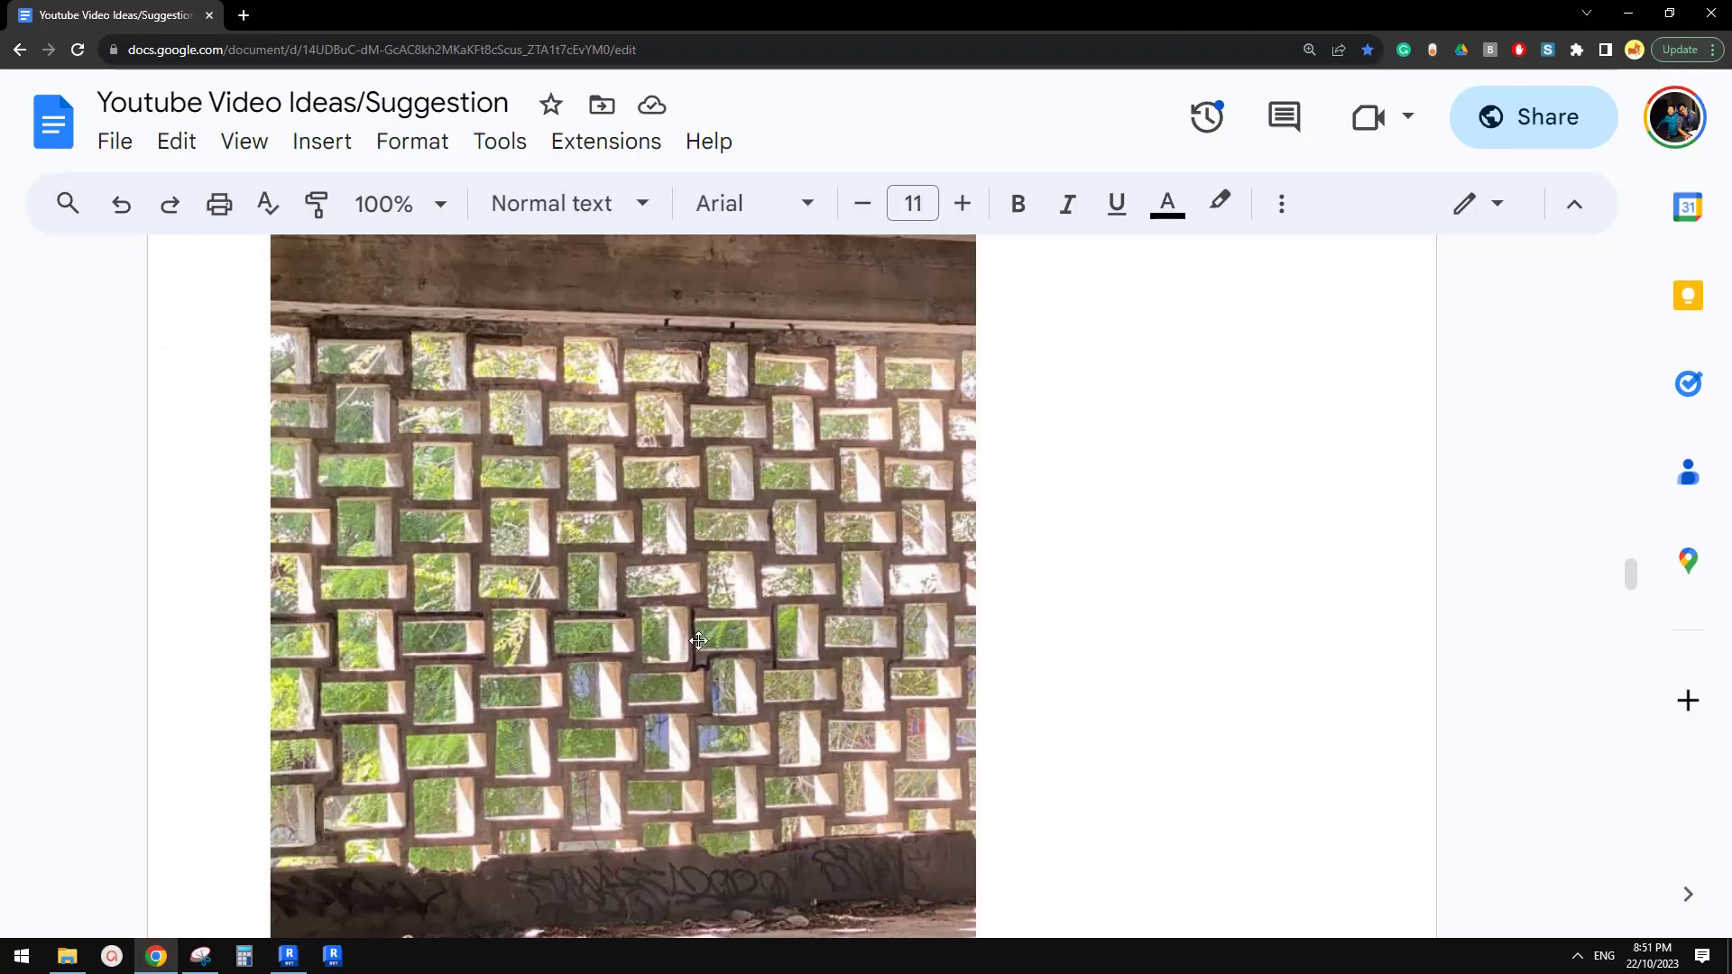
{"action": "left_click", "coordinate": [290, 956]}
{"action": "middle_click_drag", "start_coordinate": [1110, 670], "coordinate": [1112, 665]}
{"action": "scroll", "coordinate": [1128, 527], "scroll_direction": "up", "scroll_amount": 4}
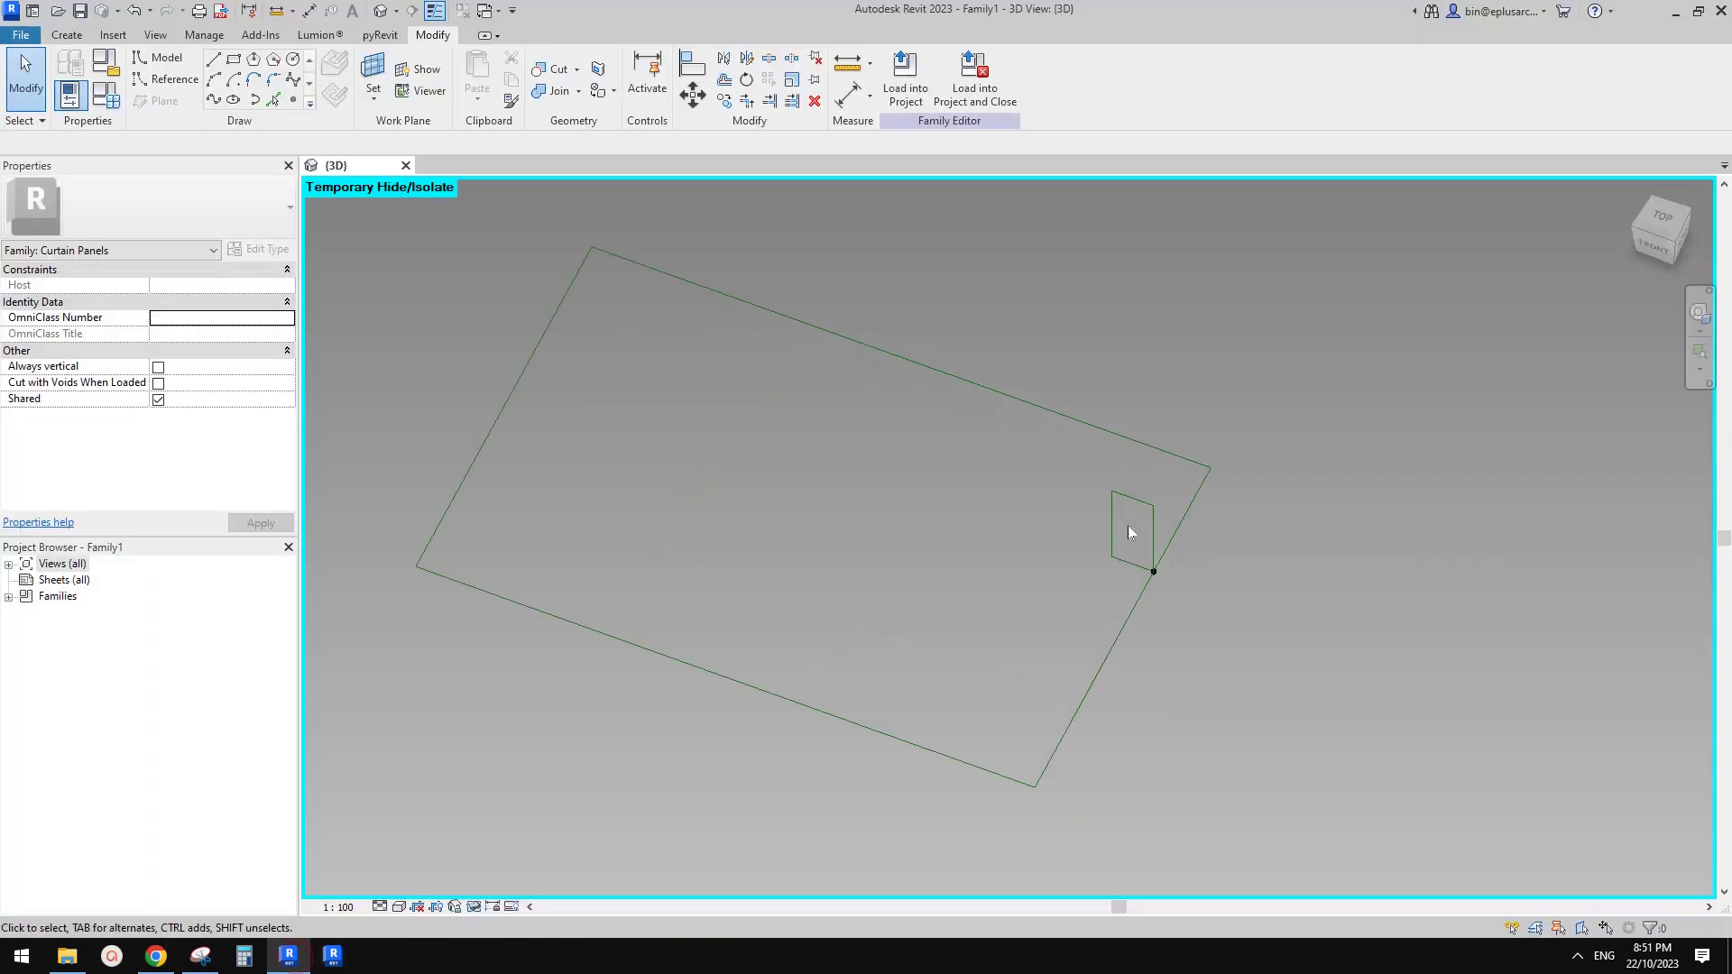
{"action": "middle_click_drag", "start_coordinate": [1130, 526], "coordinate": [1114, 359], "text": "shift"}
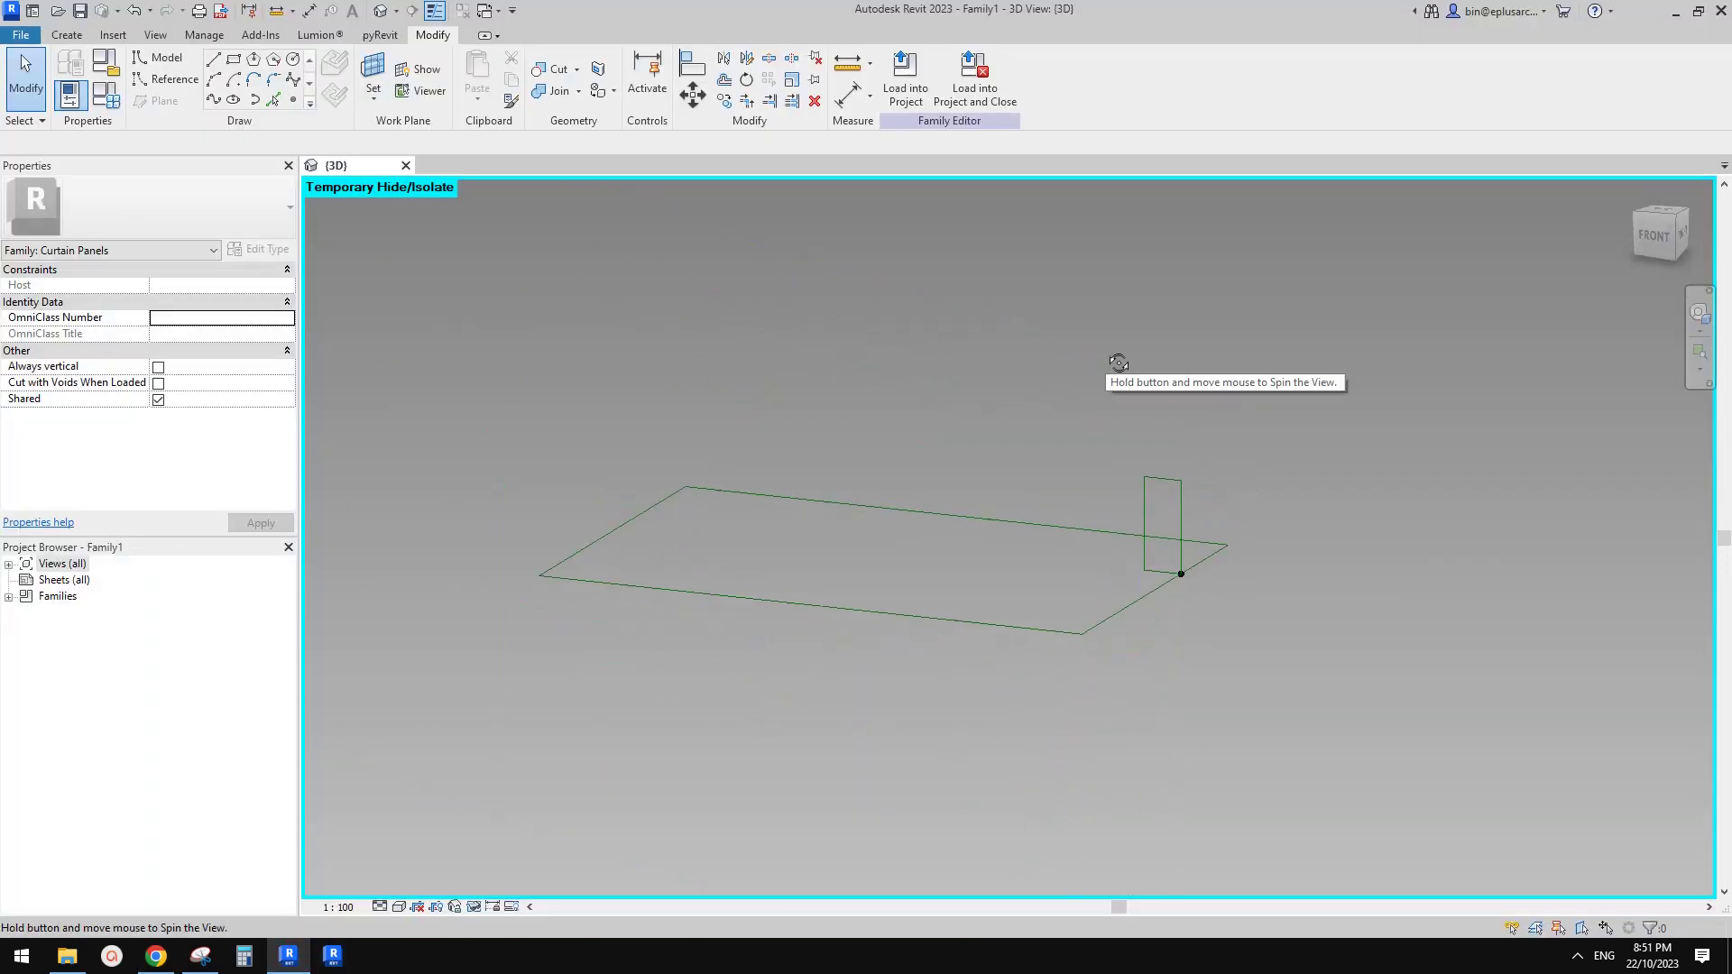
{"action": "left_click", "coordinate": [156, 955]}
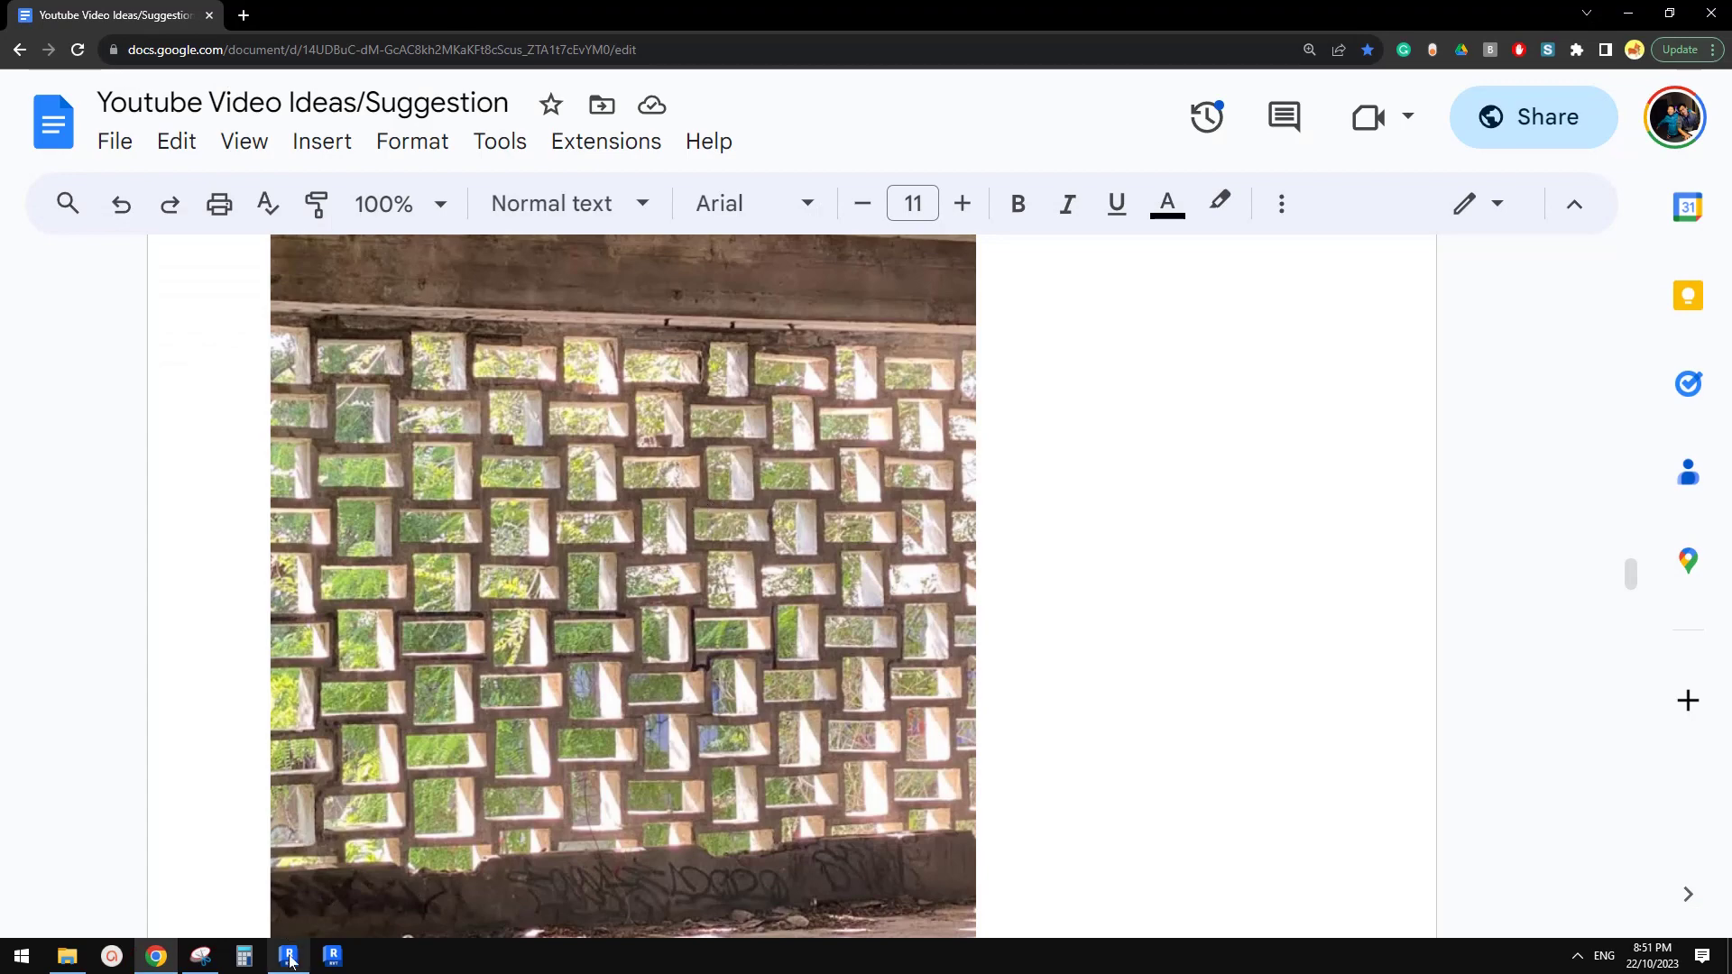
{"action": "scroll", "coordinate": [595, 713], "scroll_direction": "down", "scroll_amount": 9}
{"action": "scroll", "coordinate": [595, 712], "scroll_direction": "up", "scroll_amount": 10}
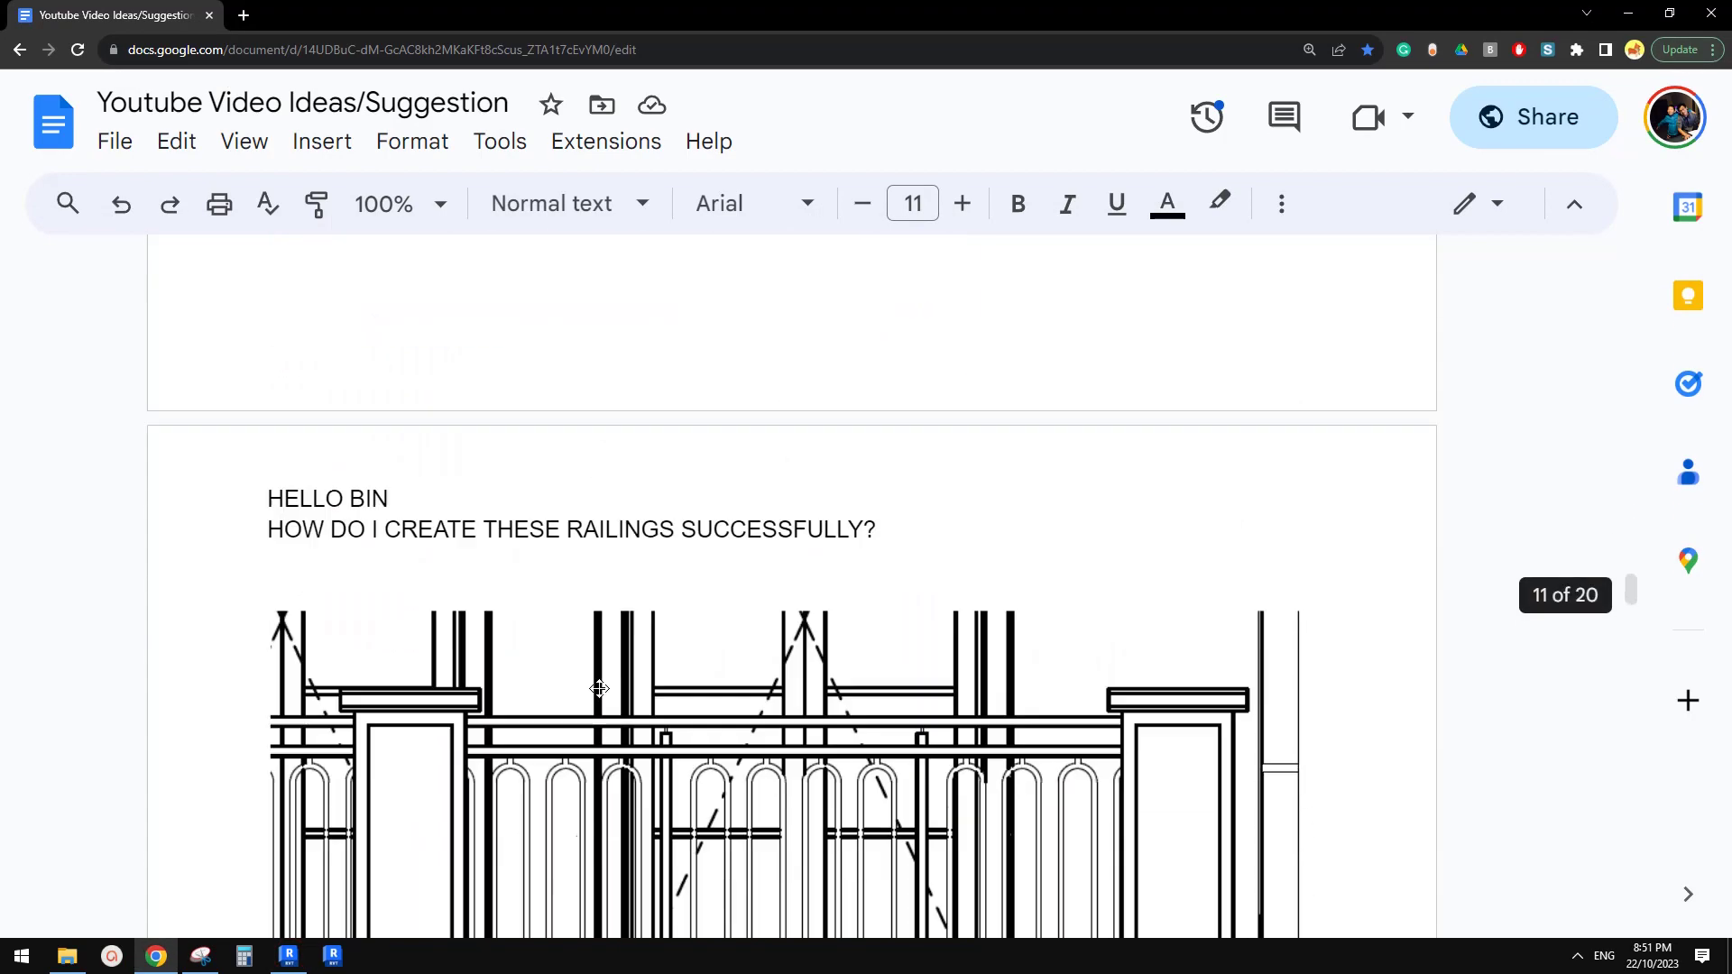
{"action": "scroll", "coordinate": [341, 915], "scroll_direction": "down", "scroll_amount": 1}
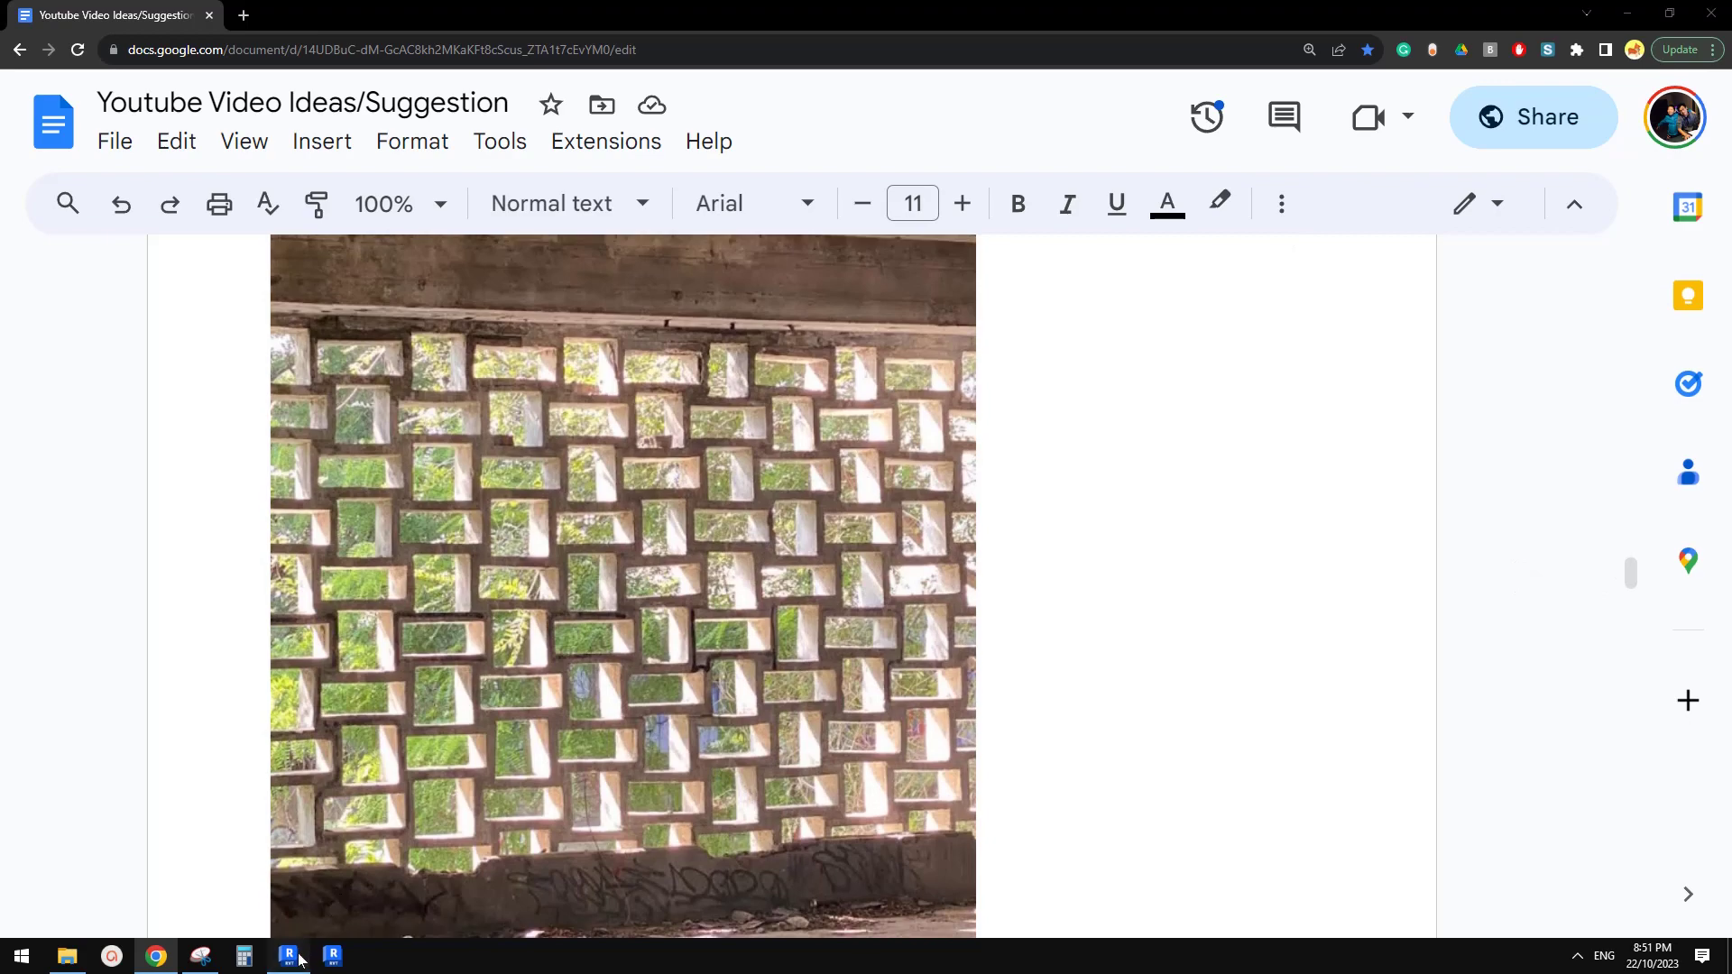
{"action": "left_click", "coordinate": [288, 956]}
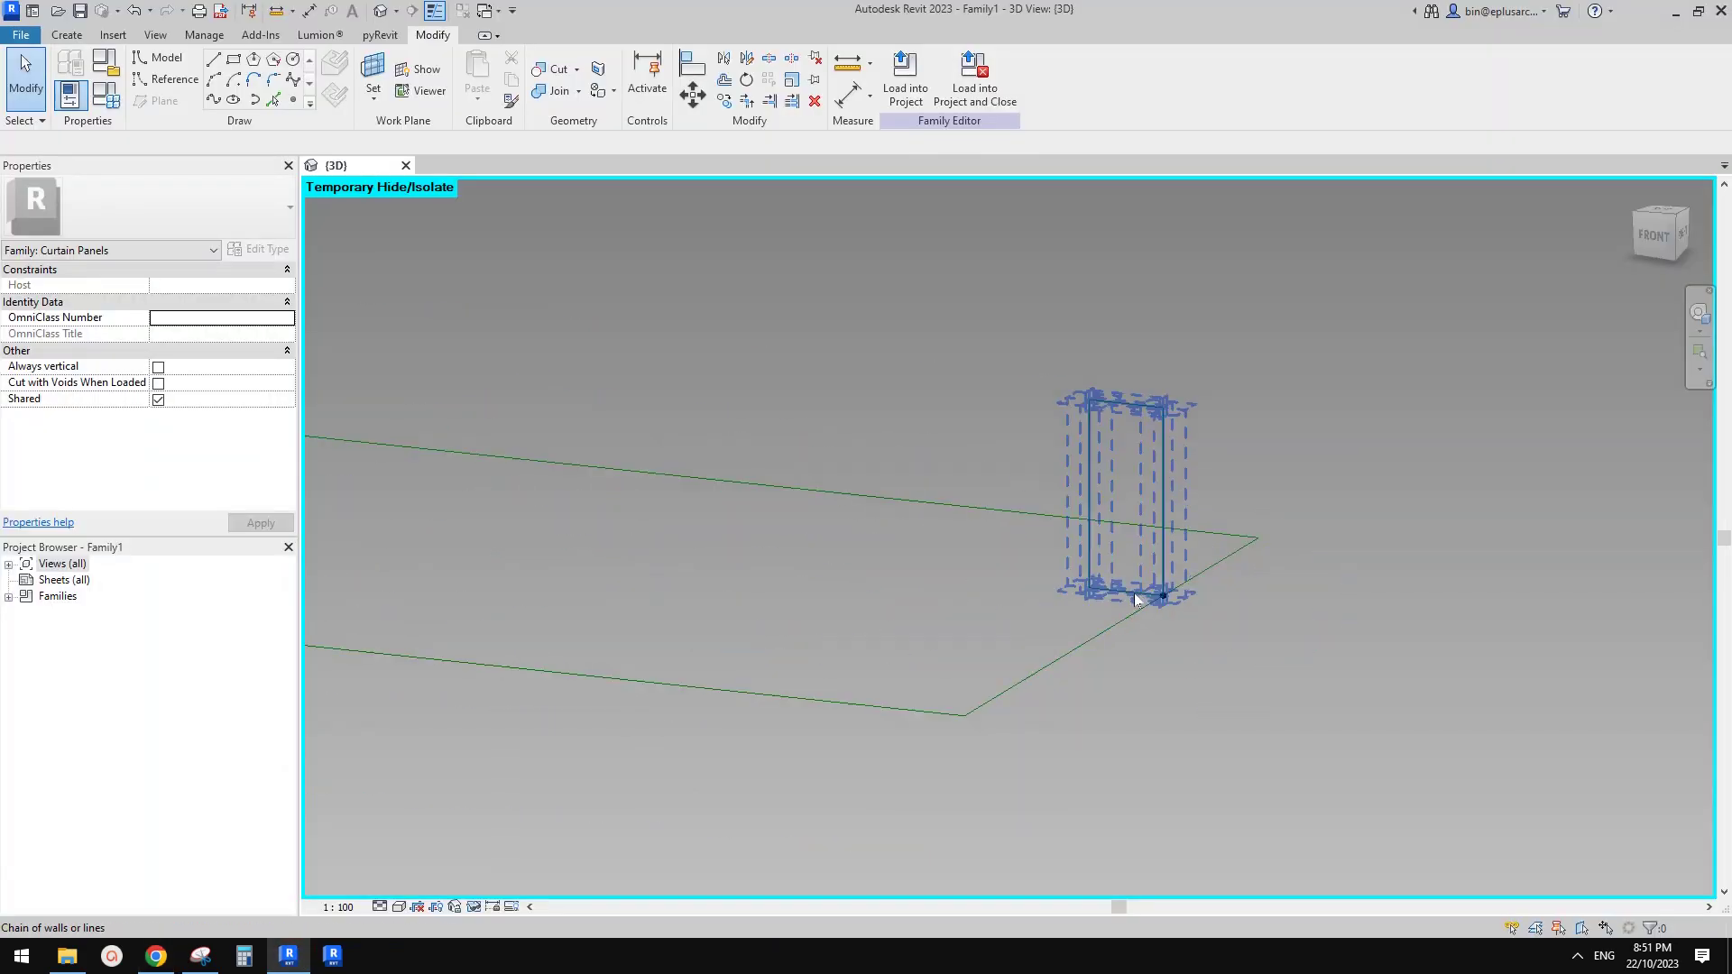
Move the profile rectangle's lower edge down past the reference point, stretching the rectangle to about 1380 mm high
{"action": "left_click", "coordinate": [1142, 590]}
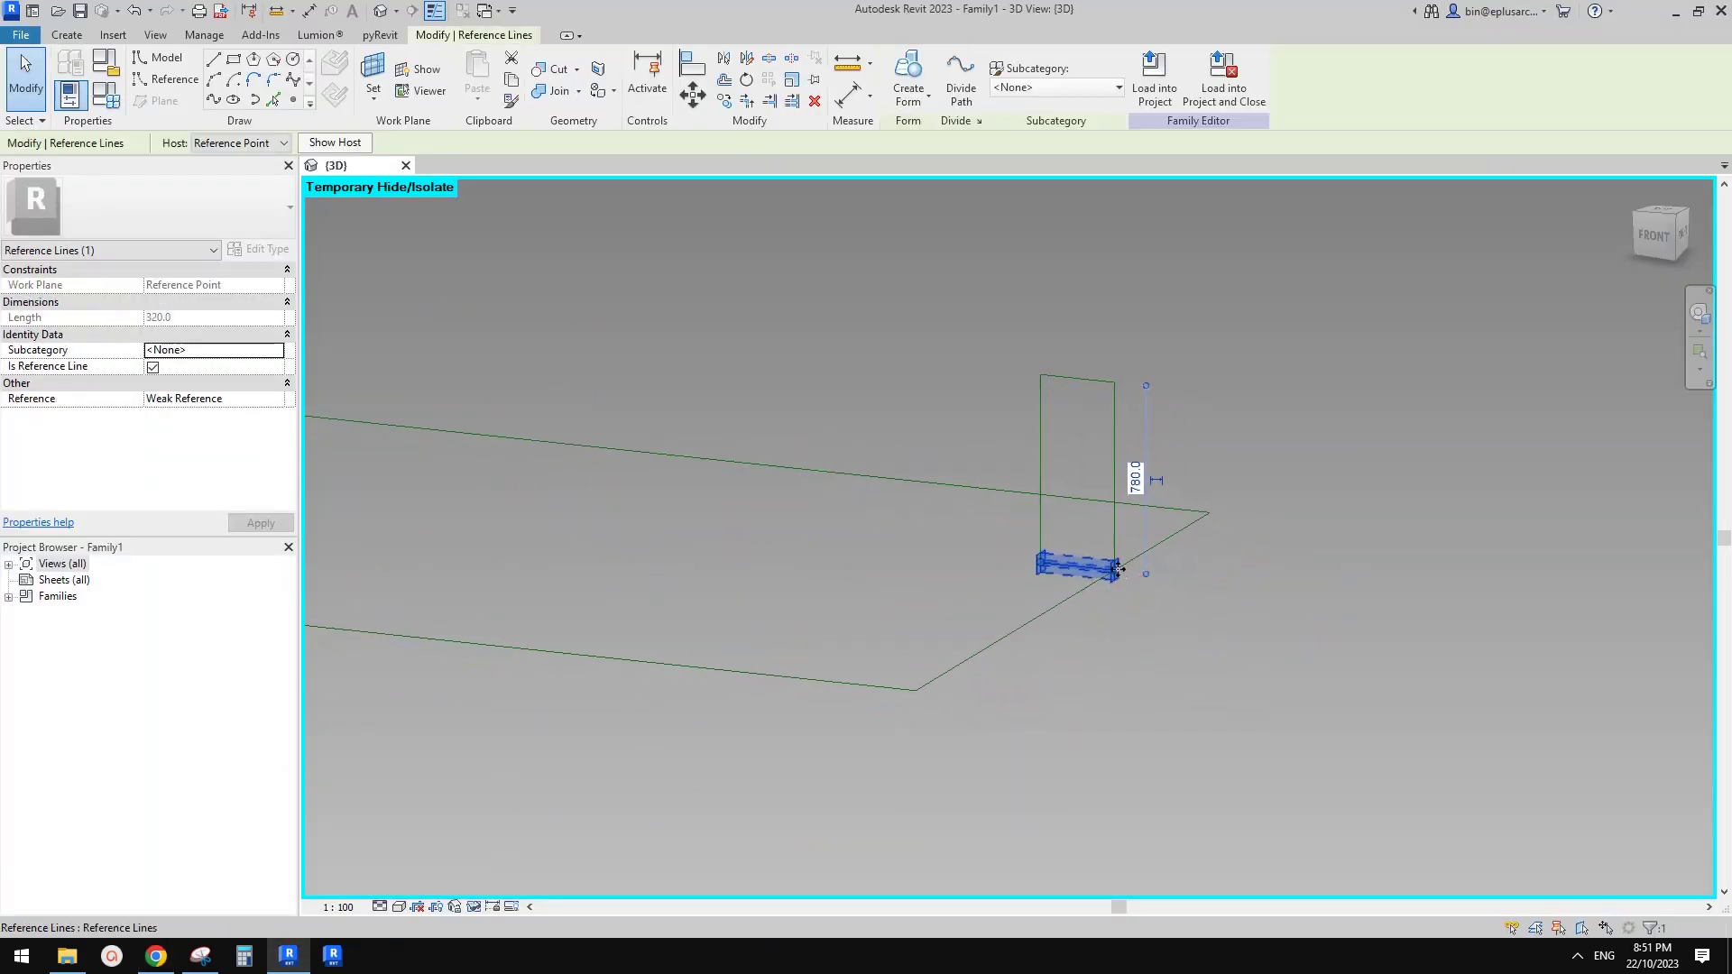
{"action": "left_click_drag", "start_coordinate": [1117, 576], "coordinate": [1189, 611]}
{"action": "left_click", "coordinate": [1209, 667]}
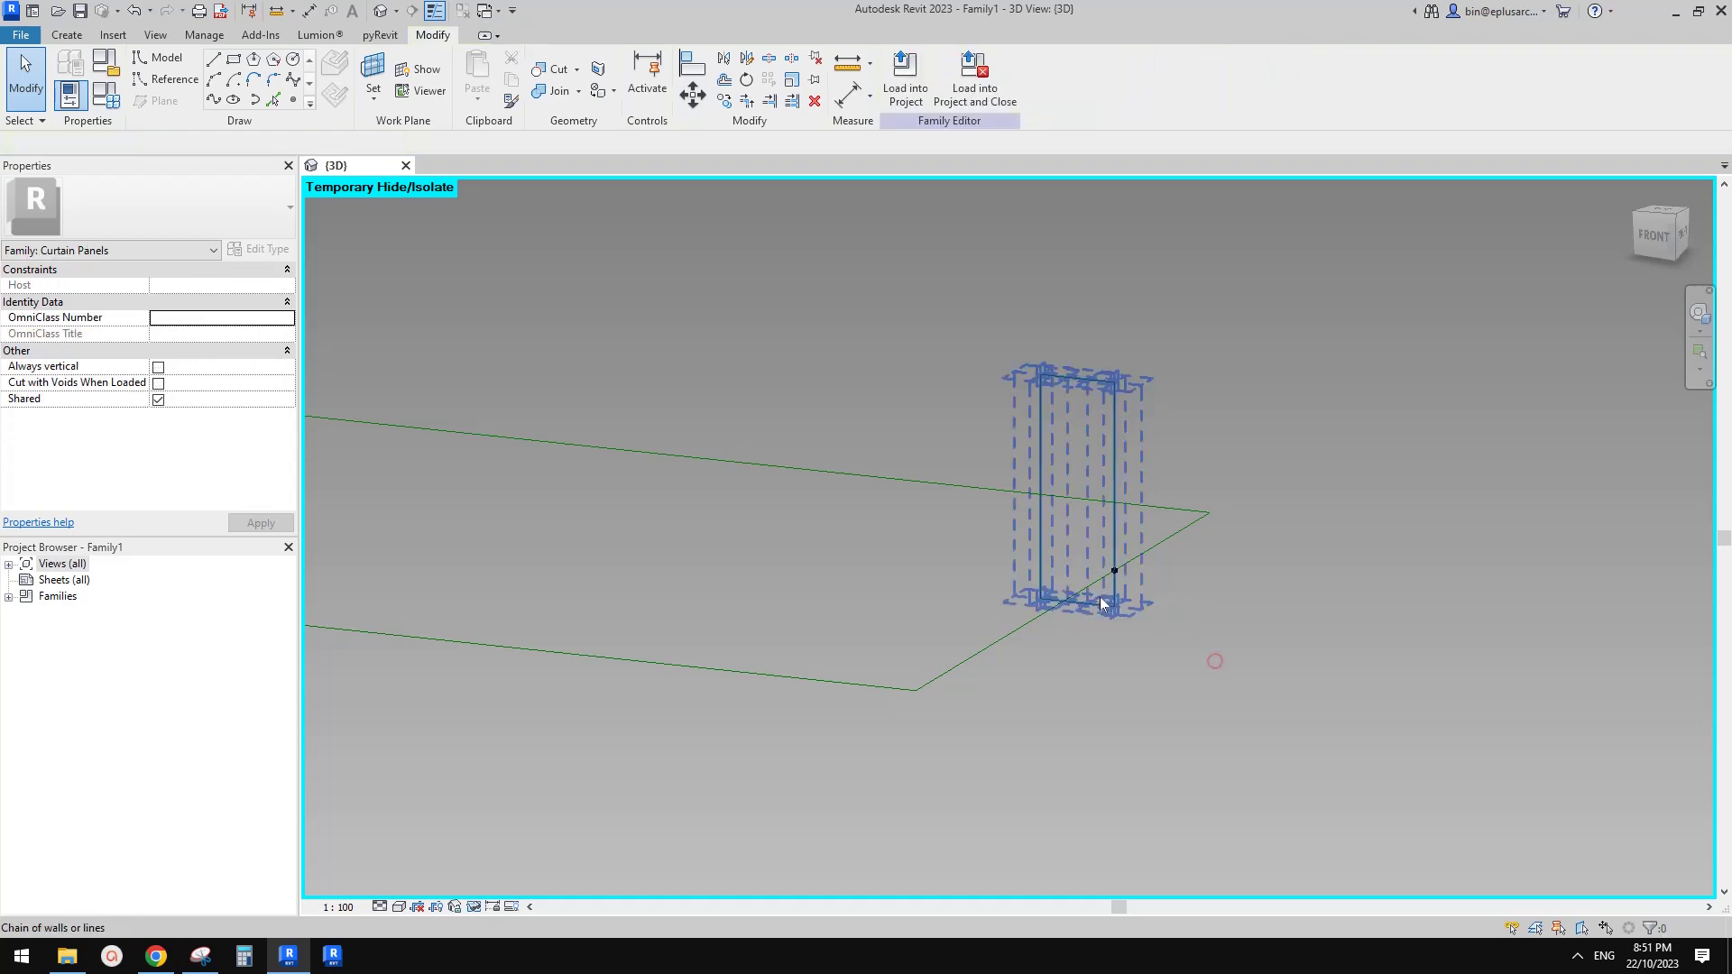
{"action": "left_click", "coordinate": [1133, 646]}
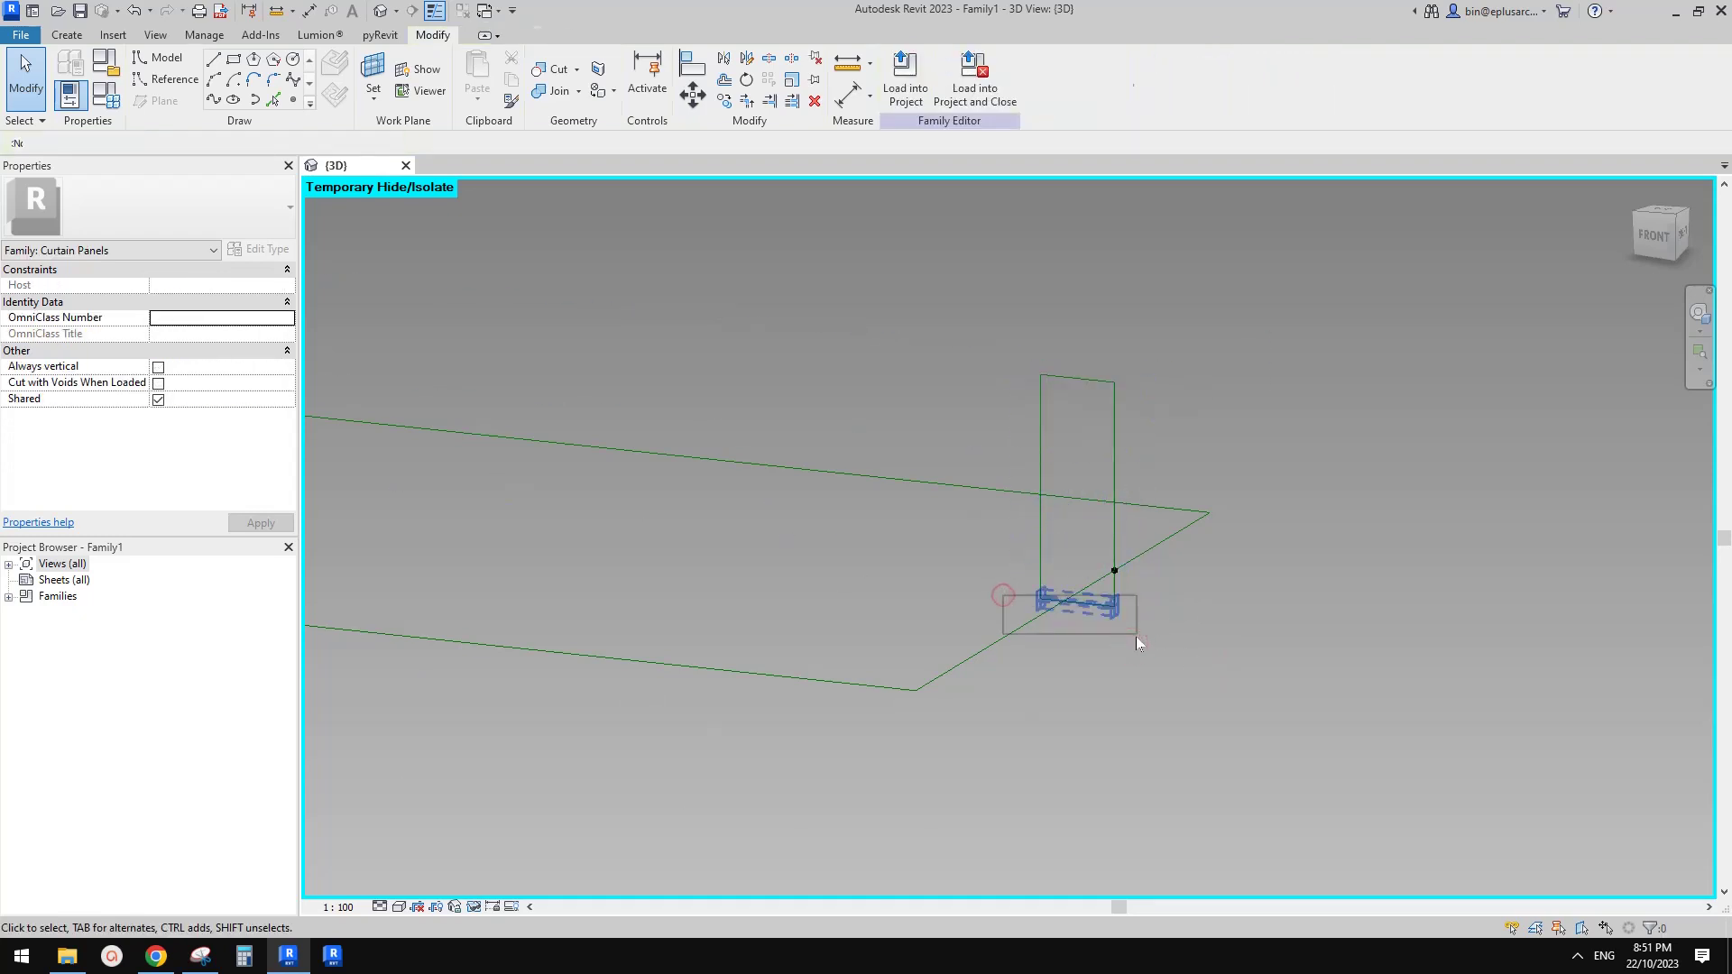
{"action": "left_click_drag", "start_coordinate": [1135, 637], "coordinate": [1138, 751]}
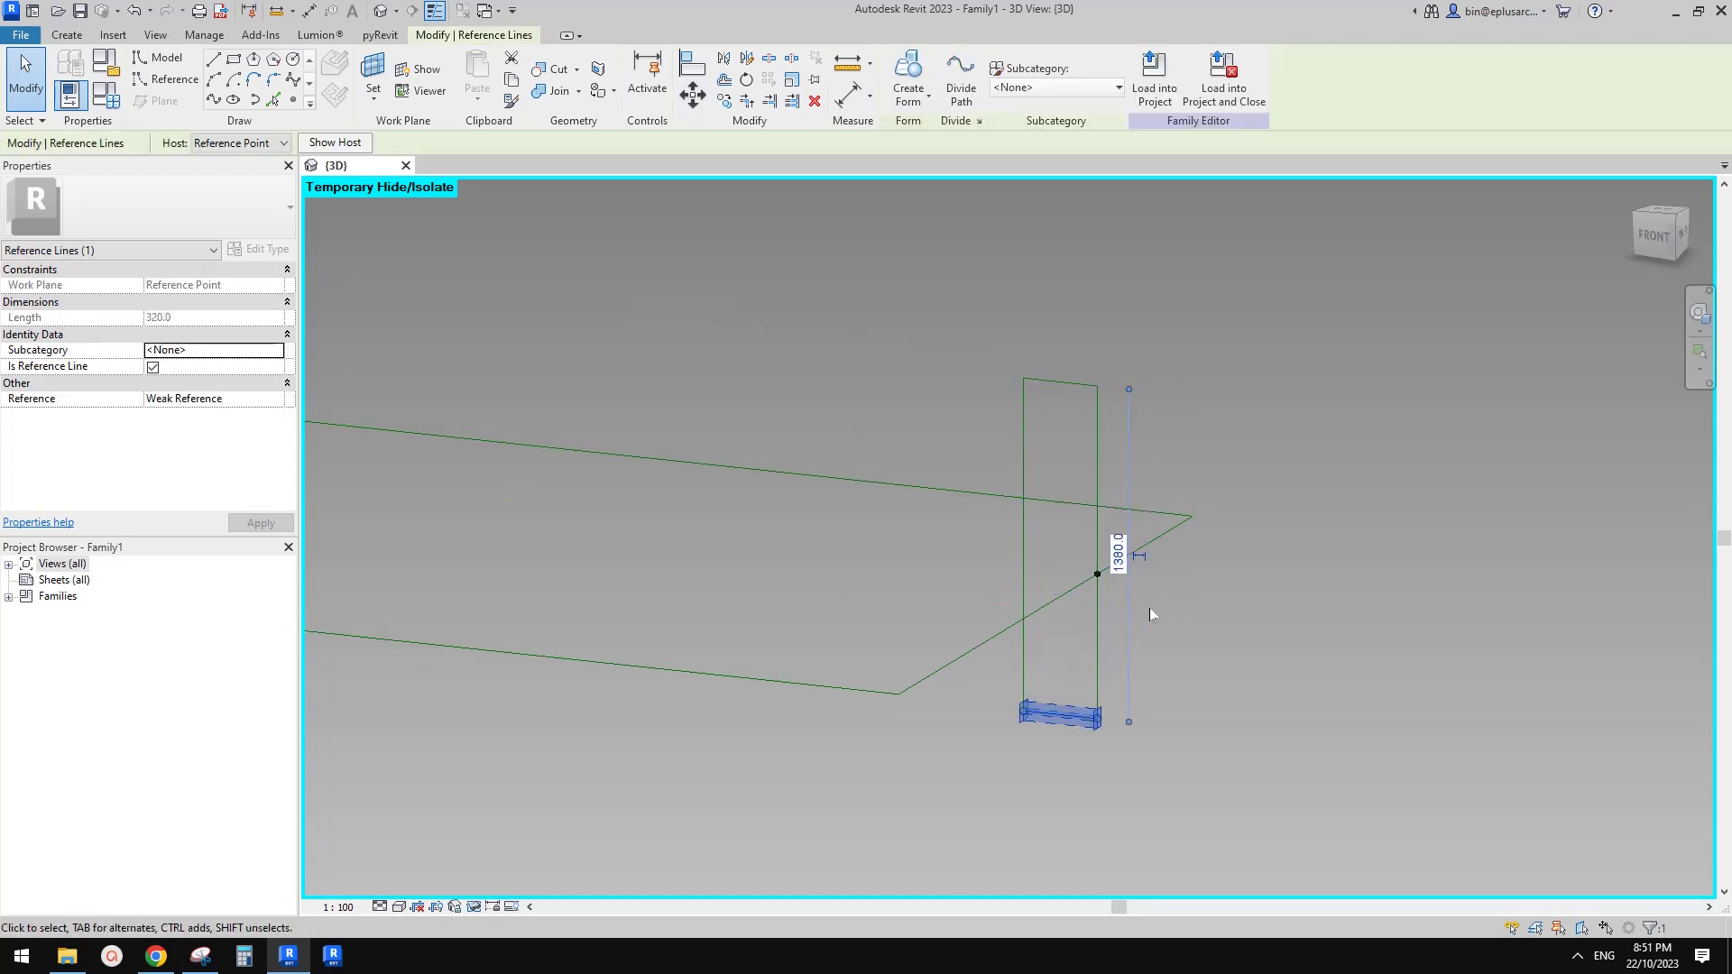
Make the profile rectangle's height dimension permanent, move it clear of the profile, and add a witness line at the reference point
{"action": "left_click", "coordinate": [1145, 557]}
{"action": "left_click", "coordinate": [1130, 410]}
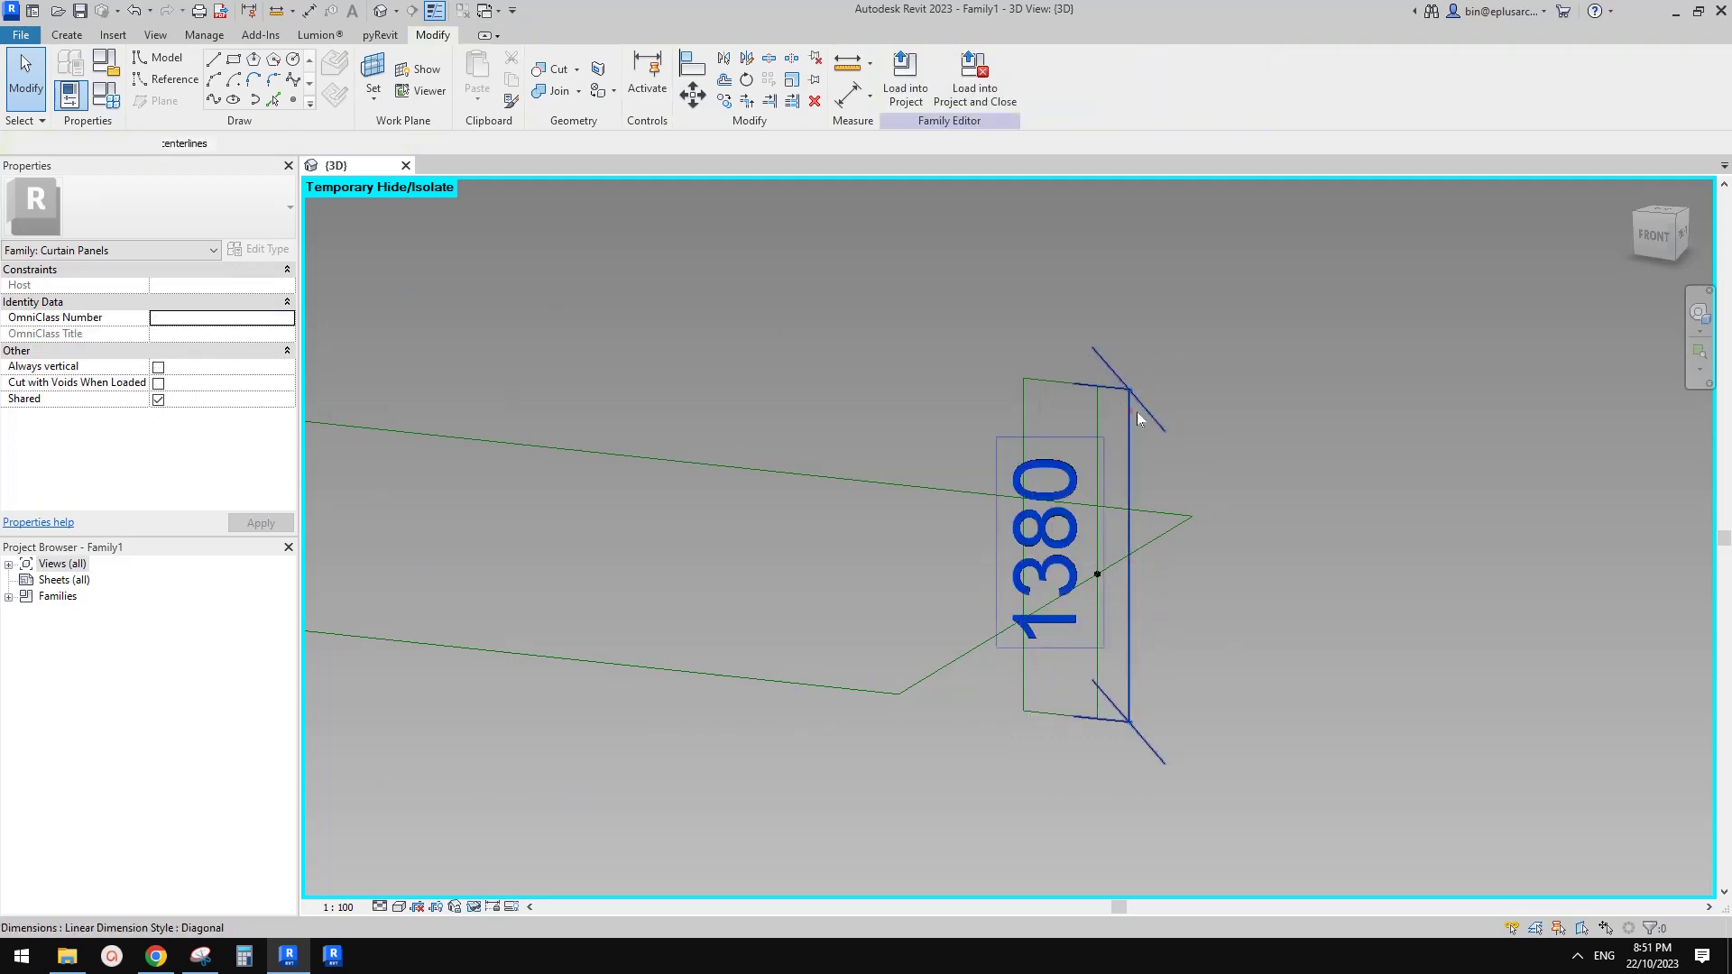
{"action": "left_click_drag", "start_coordinate": [1137, 411], "coordinate": [1341, 588]}
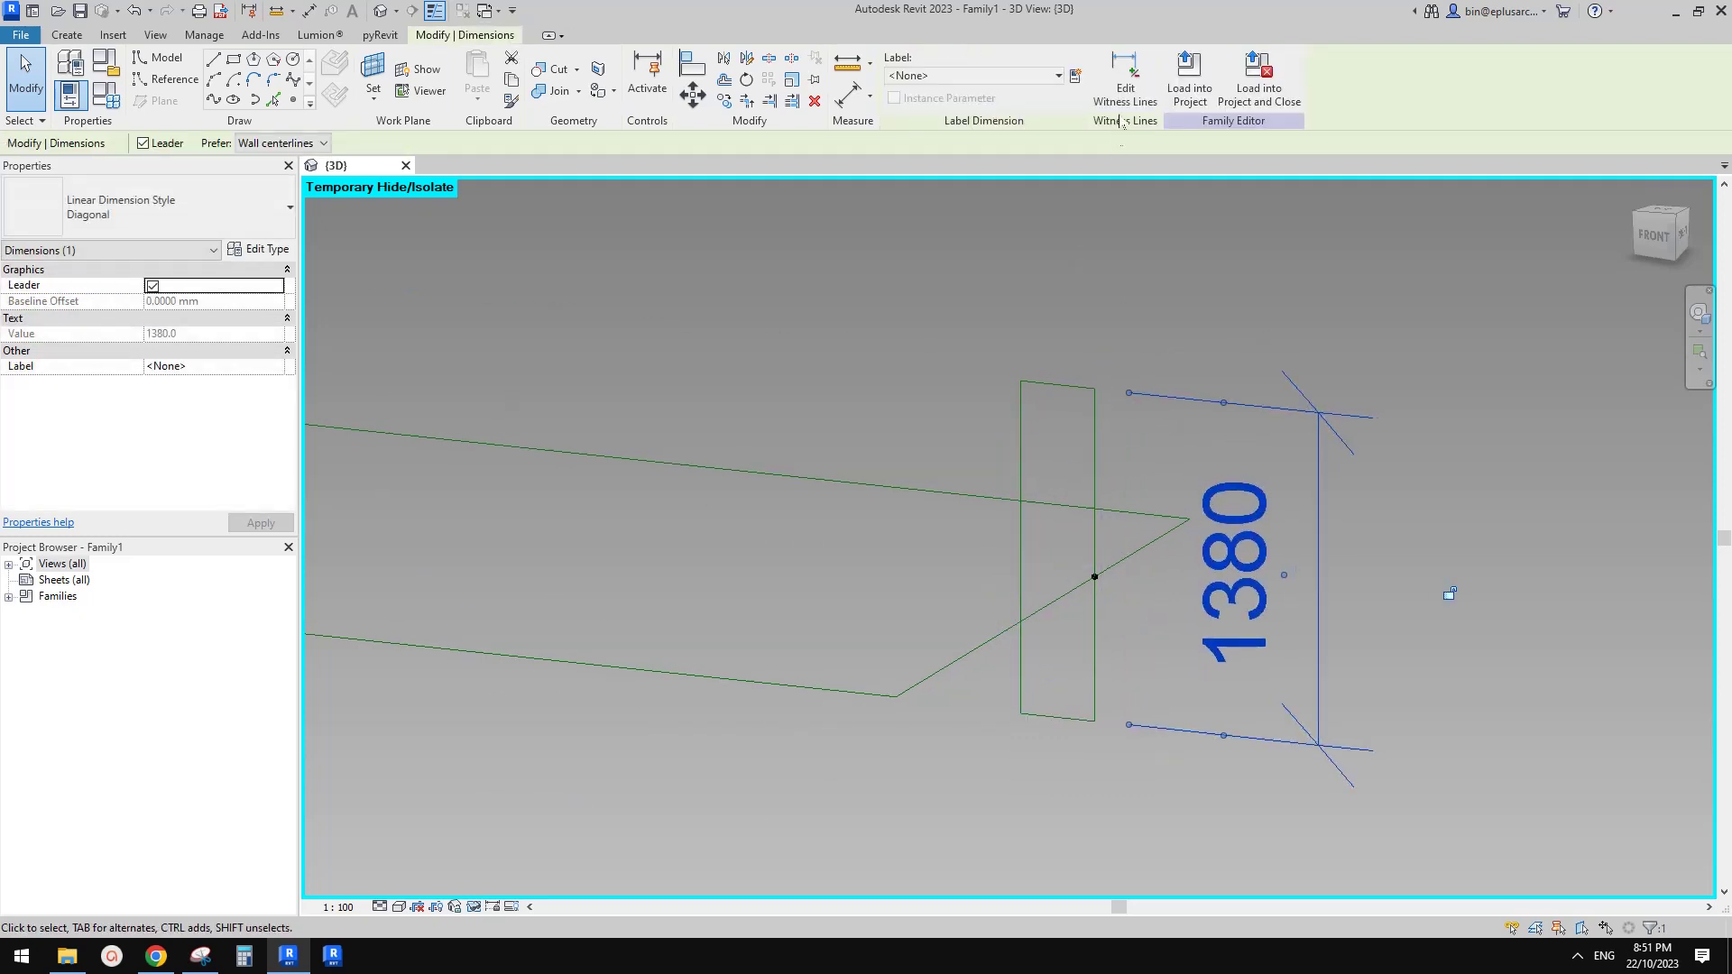
{"action": "left_click", "coordinate": [1125, 80]}
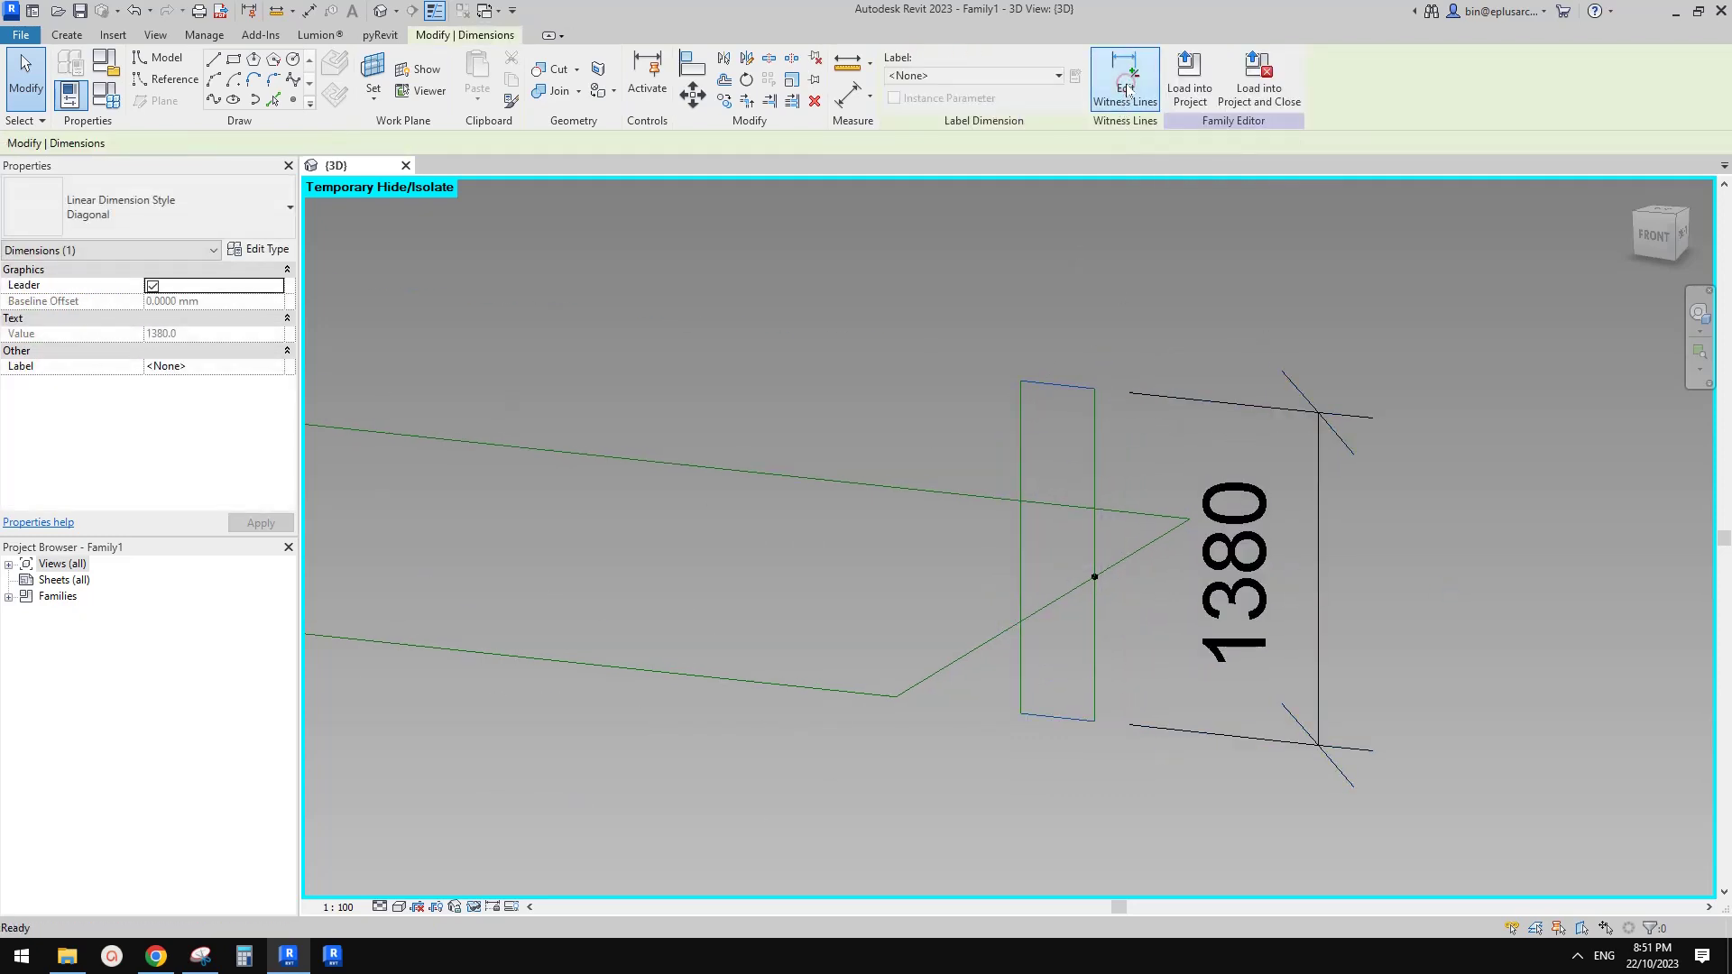
{"action": "left_click", "coordinate": [1096, 577]}
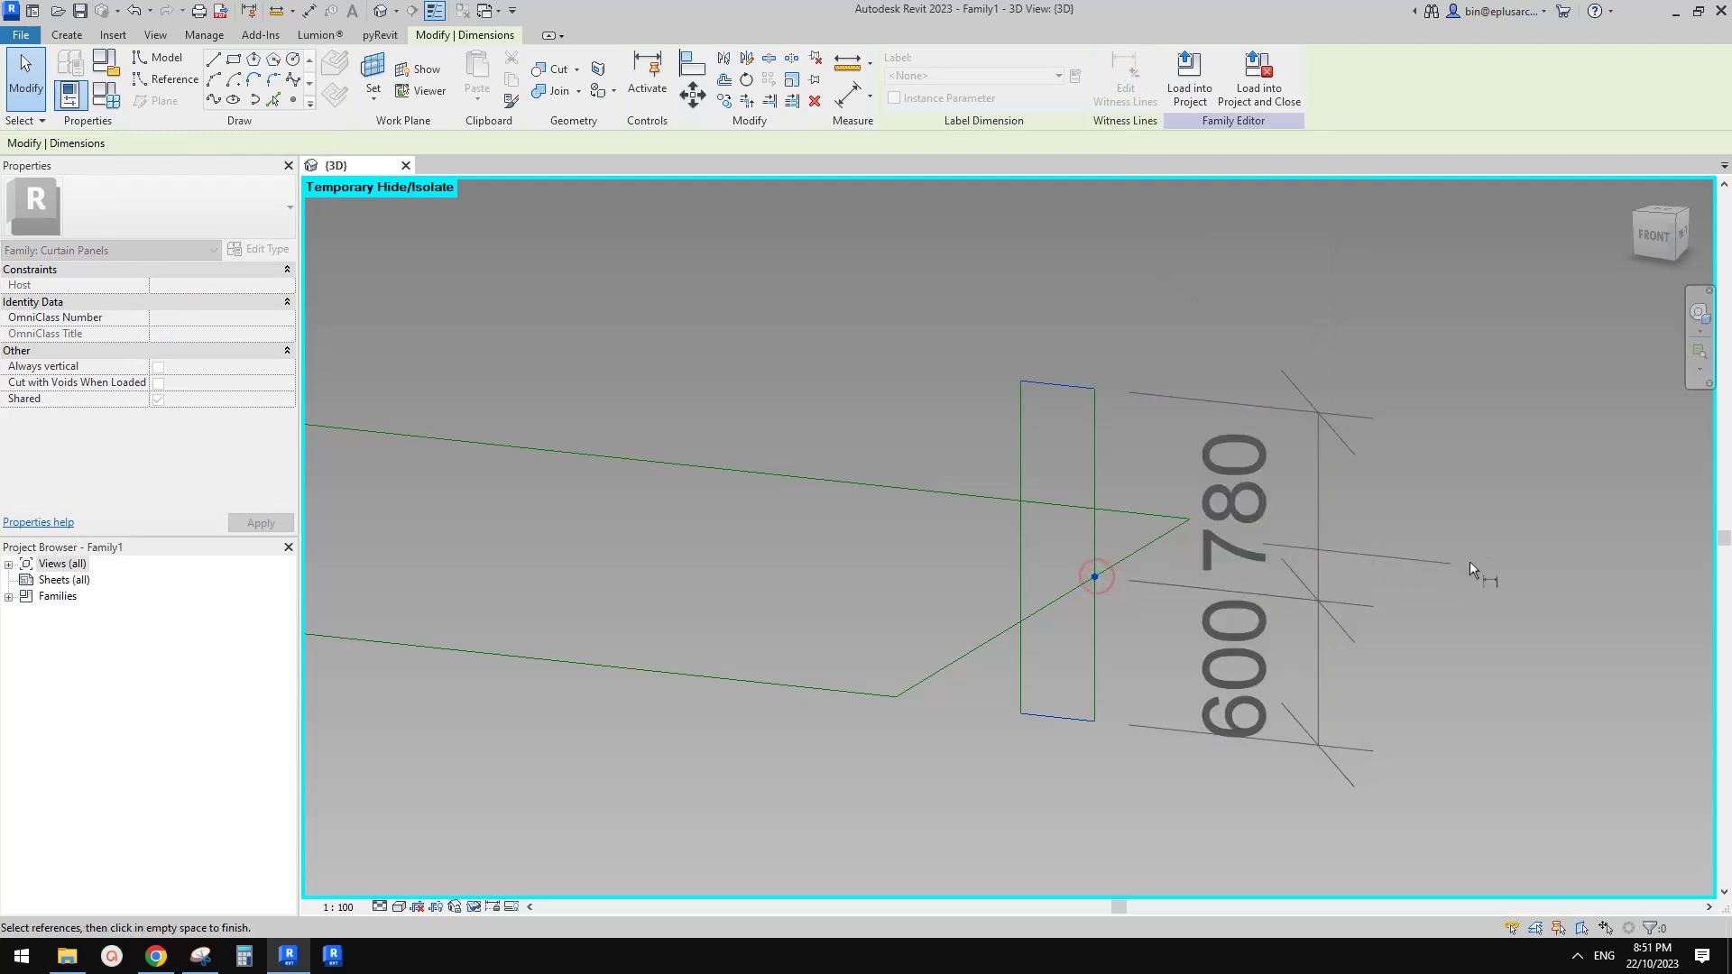
{"action": "left_click", "coordinate": [1536, 520]}
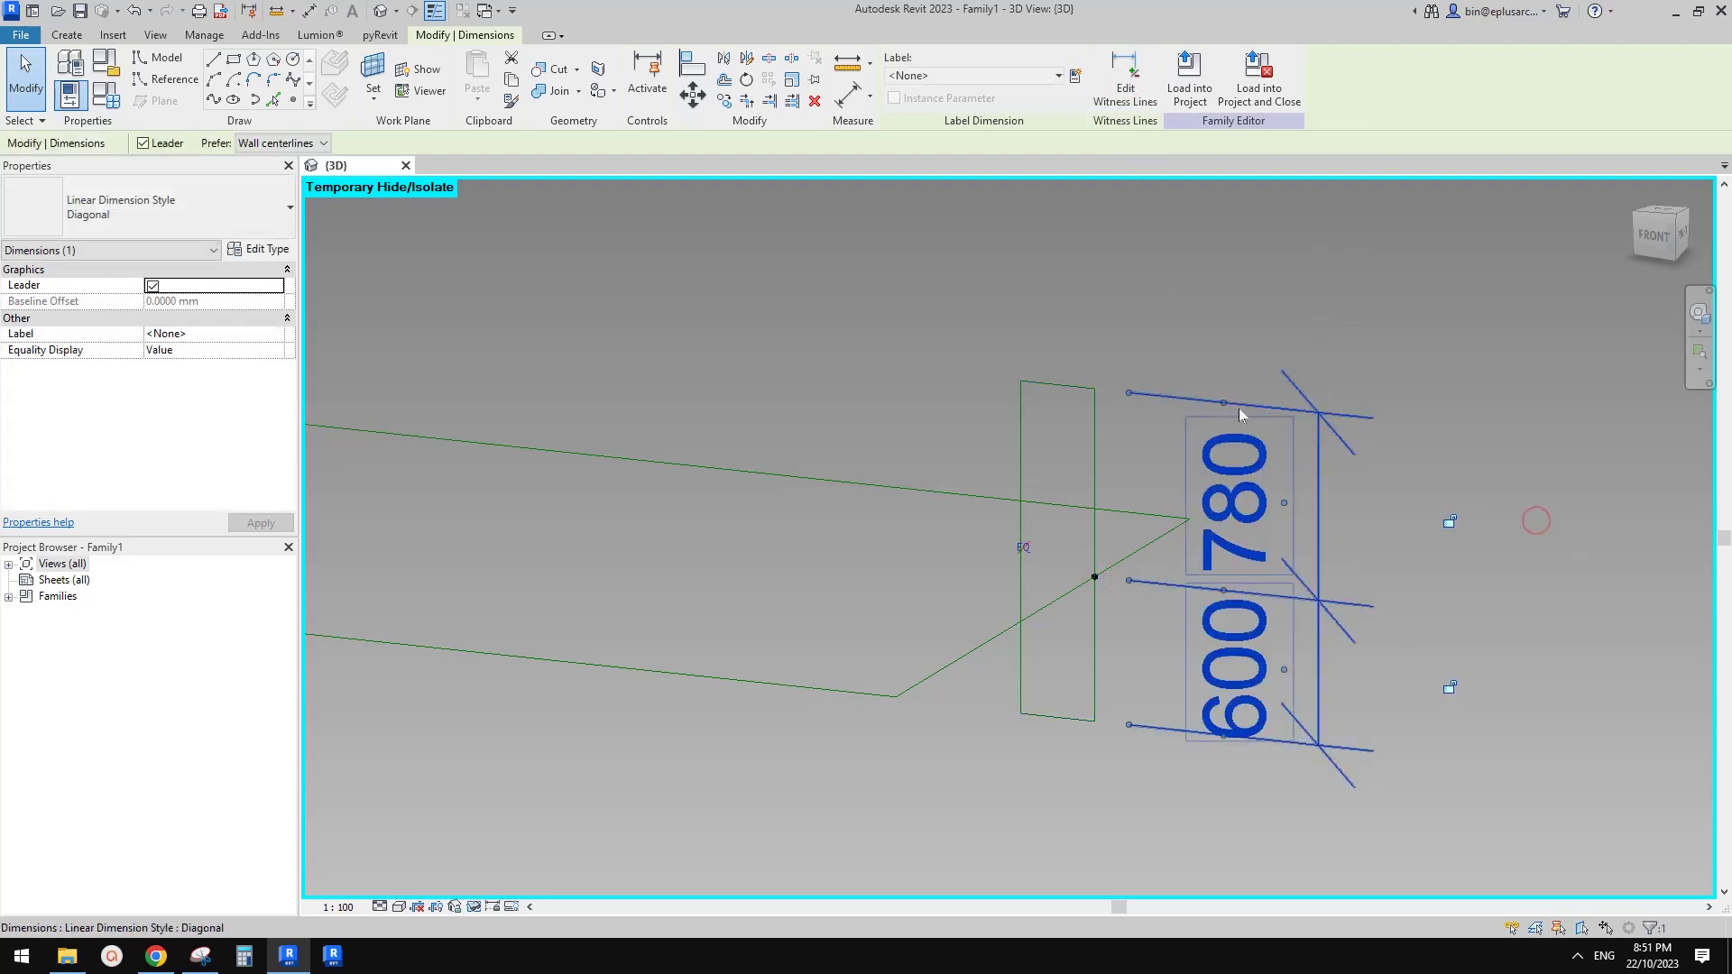
Try to equalise the split height dimension about the reference point, and delete the dimension
{"action": "left_click", "coordinate": [1024, 548]}
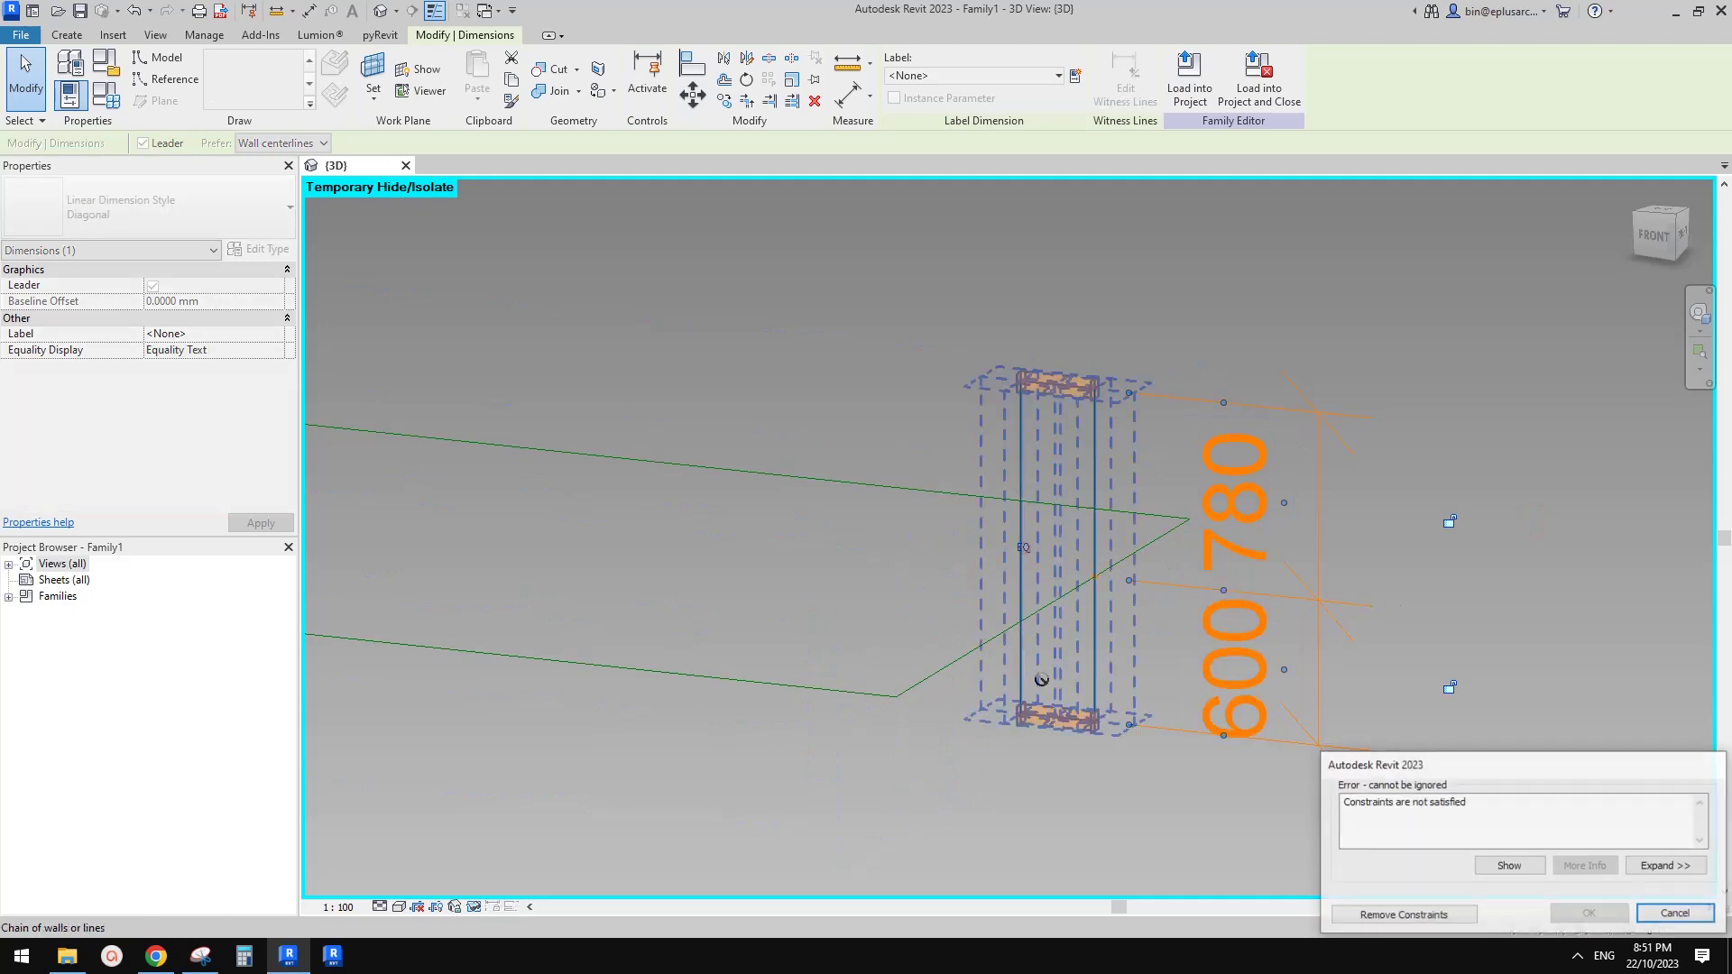
{"action": "left_click", "coordinate": [1675, 914]}
{"action": "key", "text": "Delete"}
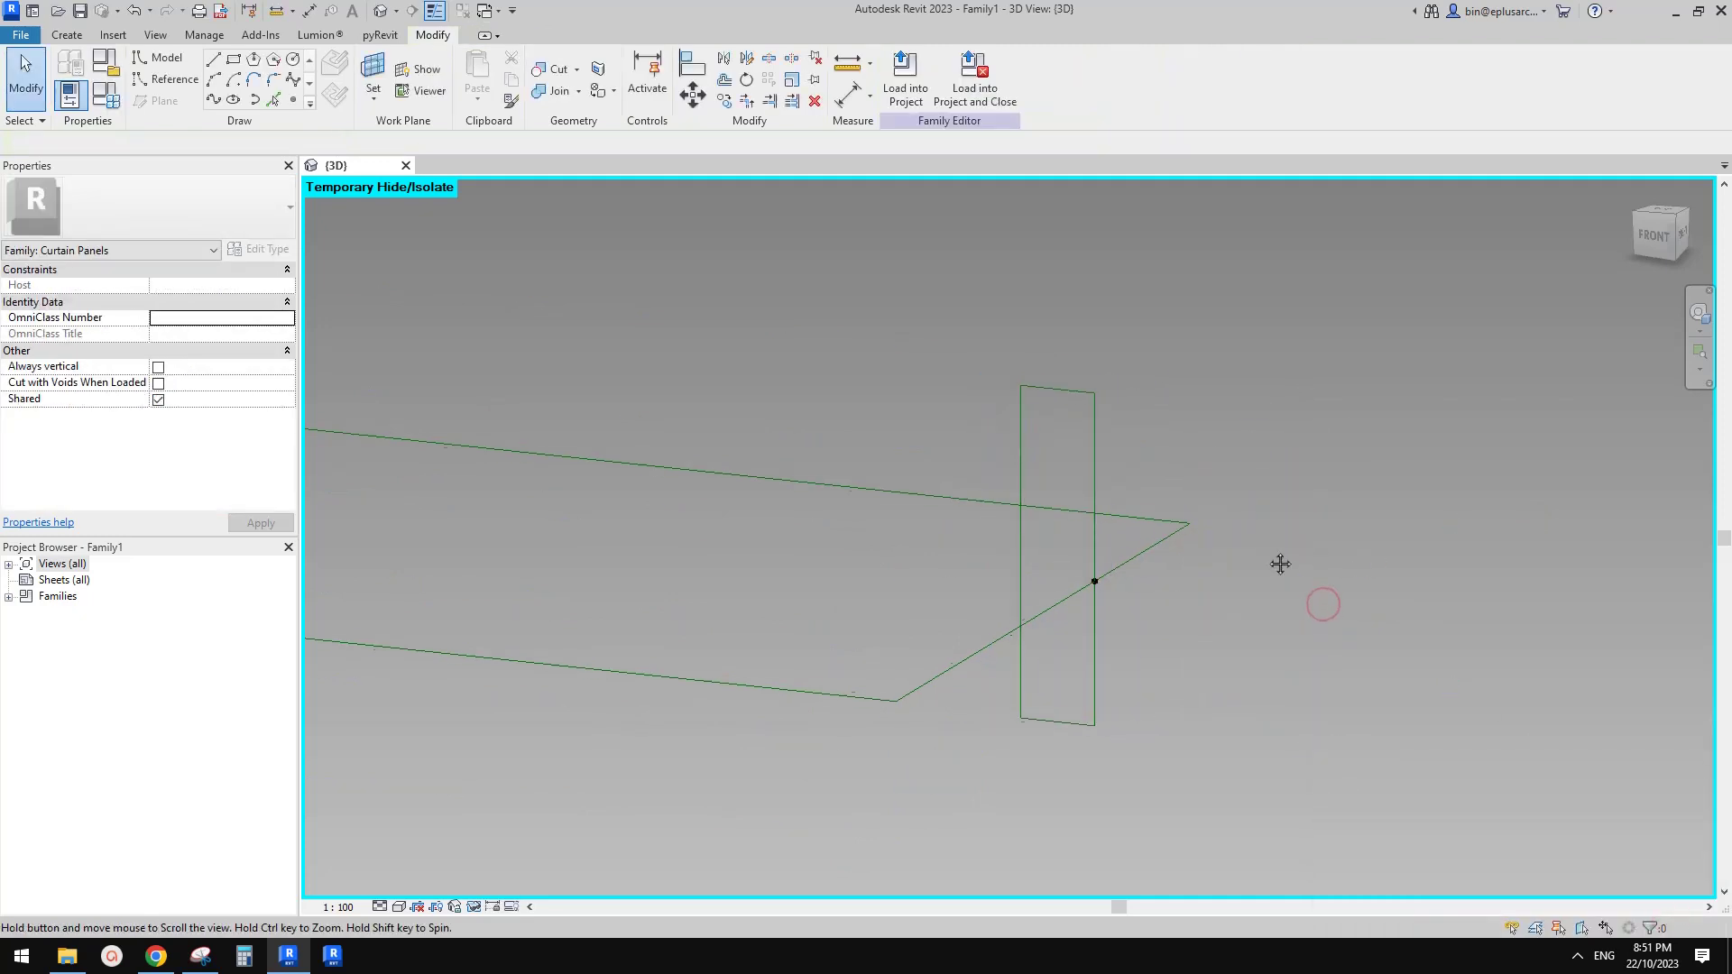
Add separate aligned dimensions from the profile rectangle's upper and lower edges to the reference point
{"action": "key", "text": "d"}
{"action": "key", "text": "i"}
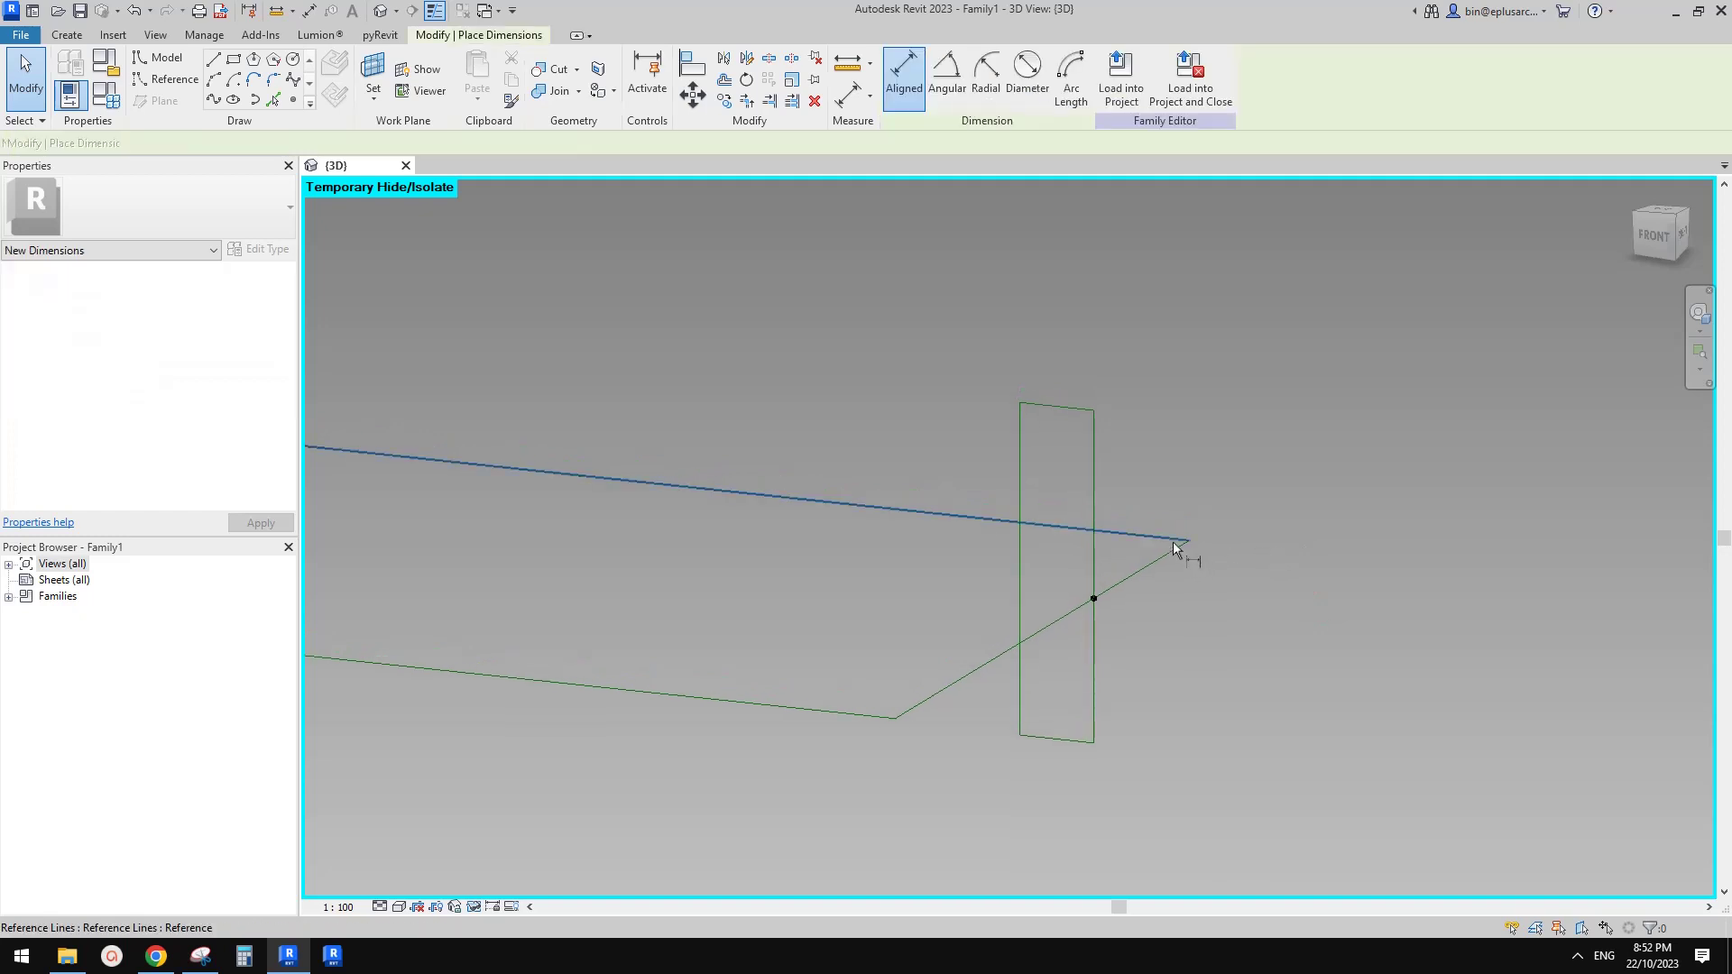
{"action": "left_click", "coordinate": [1058, 403]}
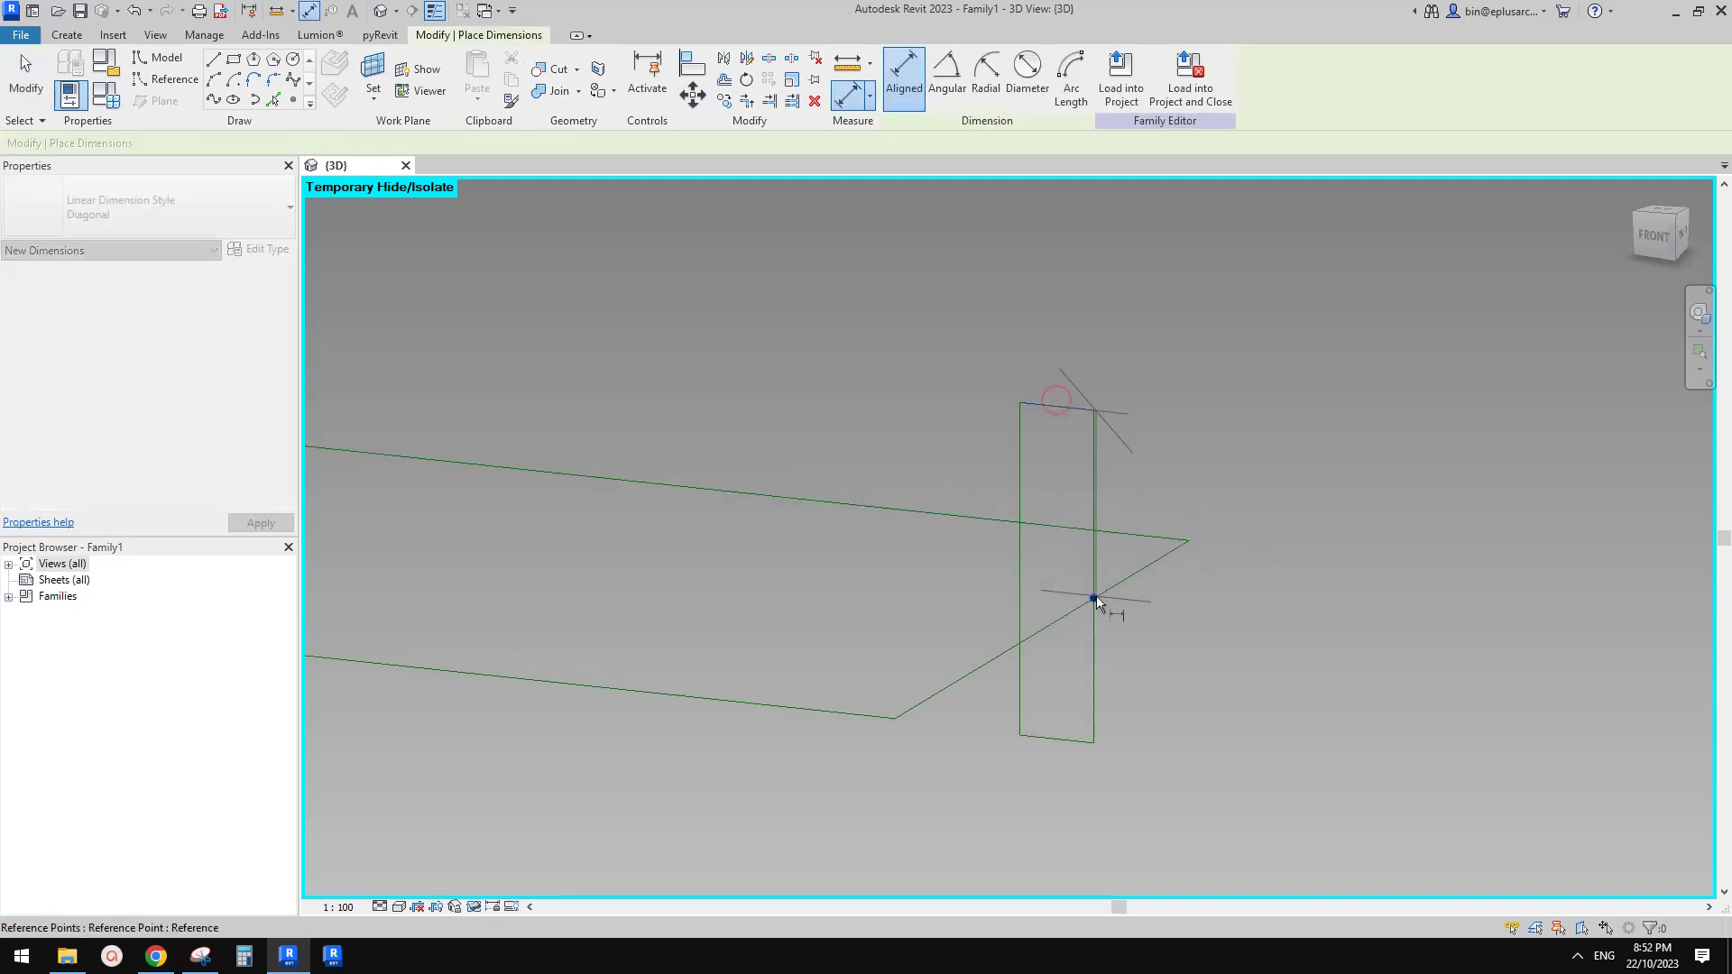
{"action": "left_click", "coordinate": [1095, 597]}
{"action": "left_click", "coordinate": [1413, 569]}
{"action": "left_click", "coordinate": [1075, 741]}
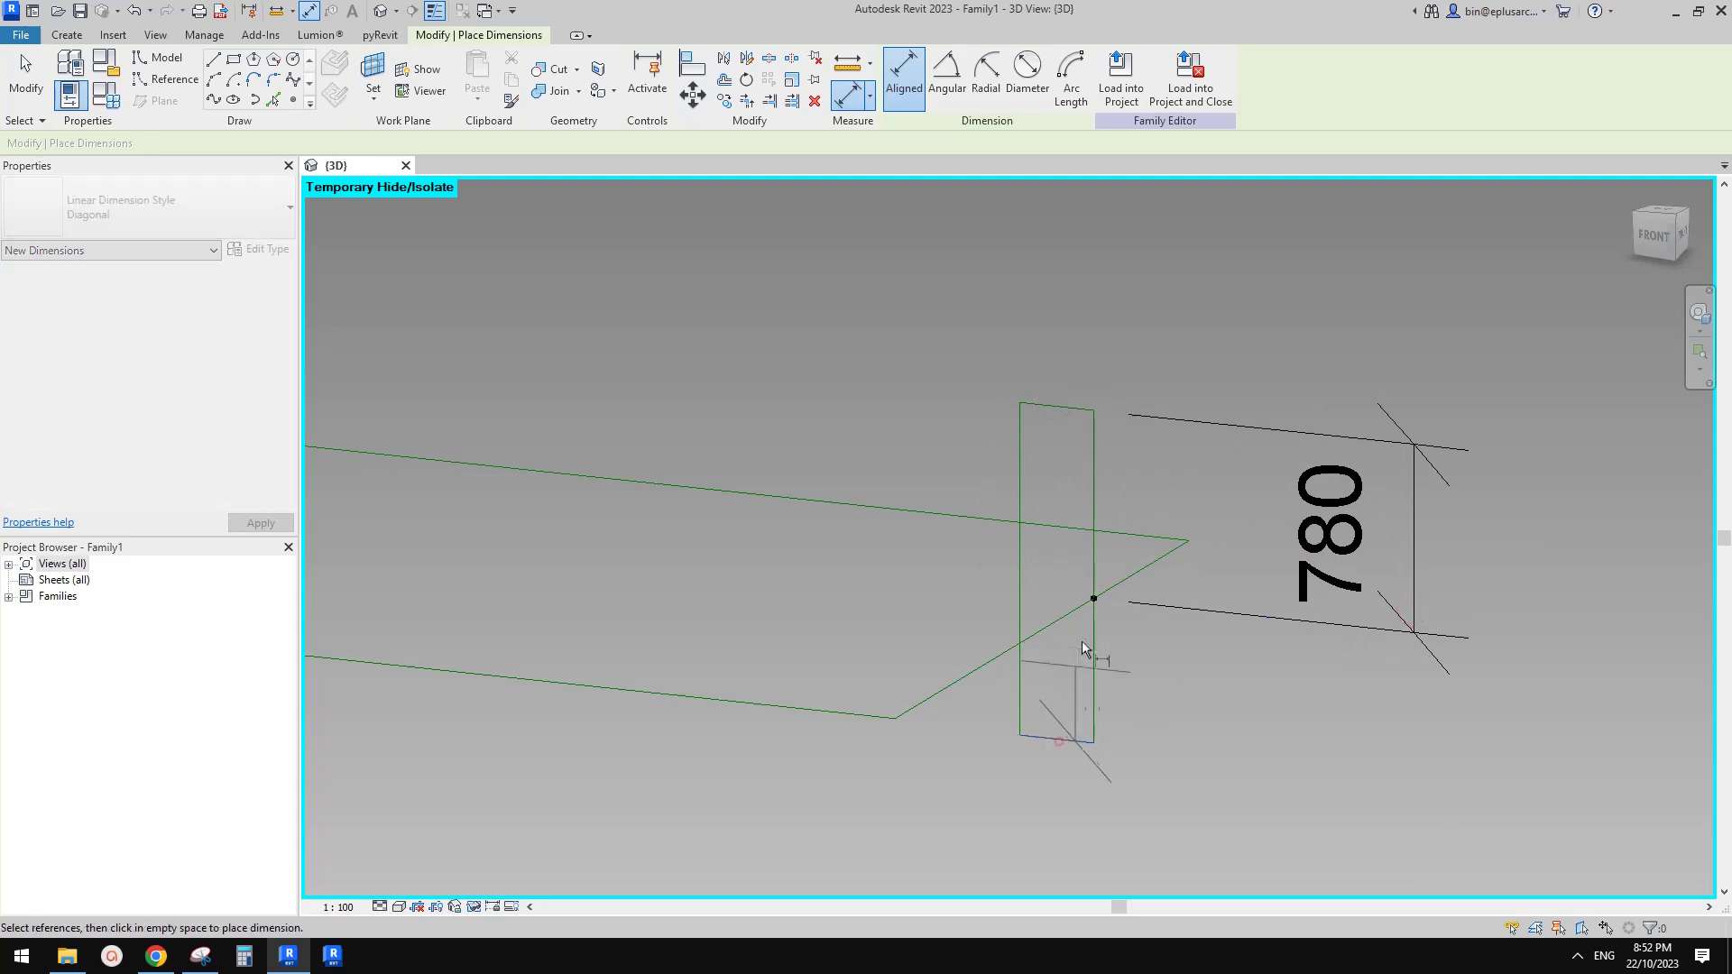
{"action": "left_click", "coordinate": [1092, 598]}
{"action": "left_click", "coordinate": [1421, 732]}
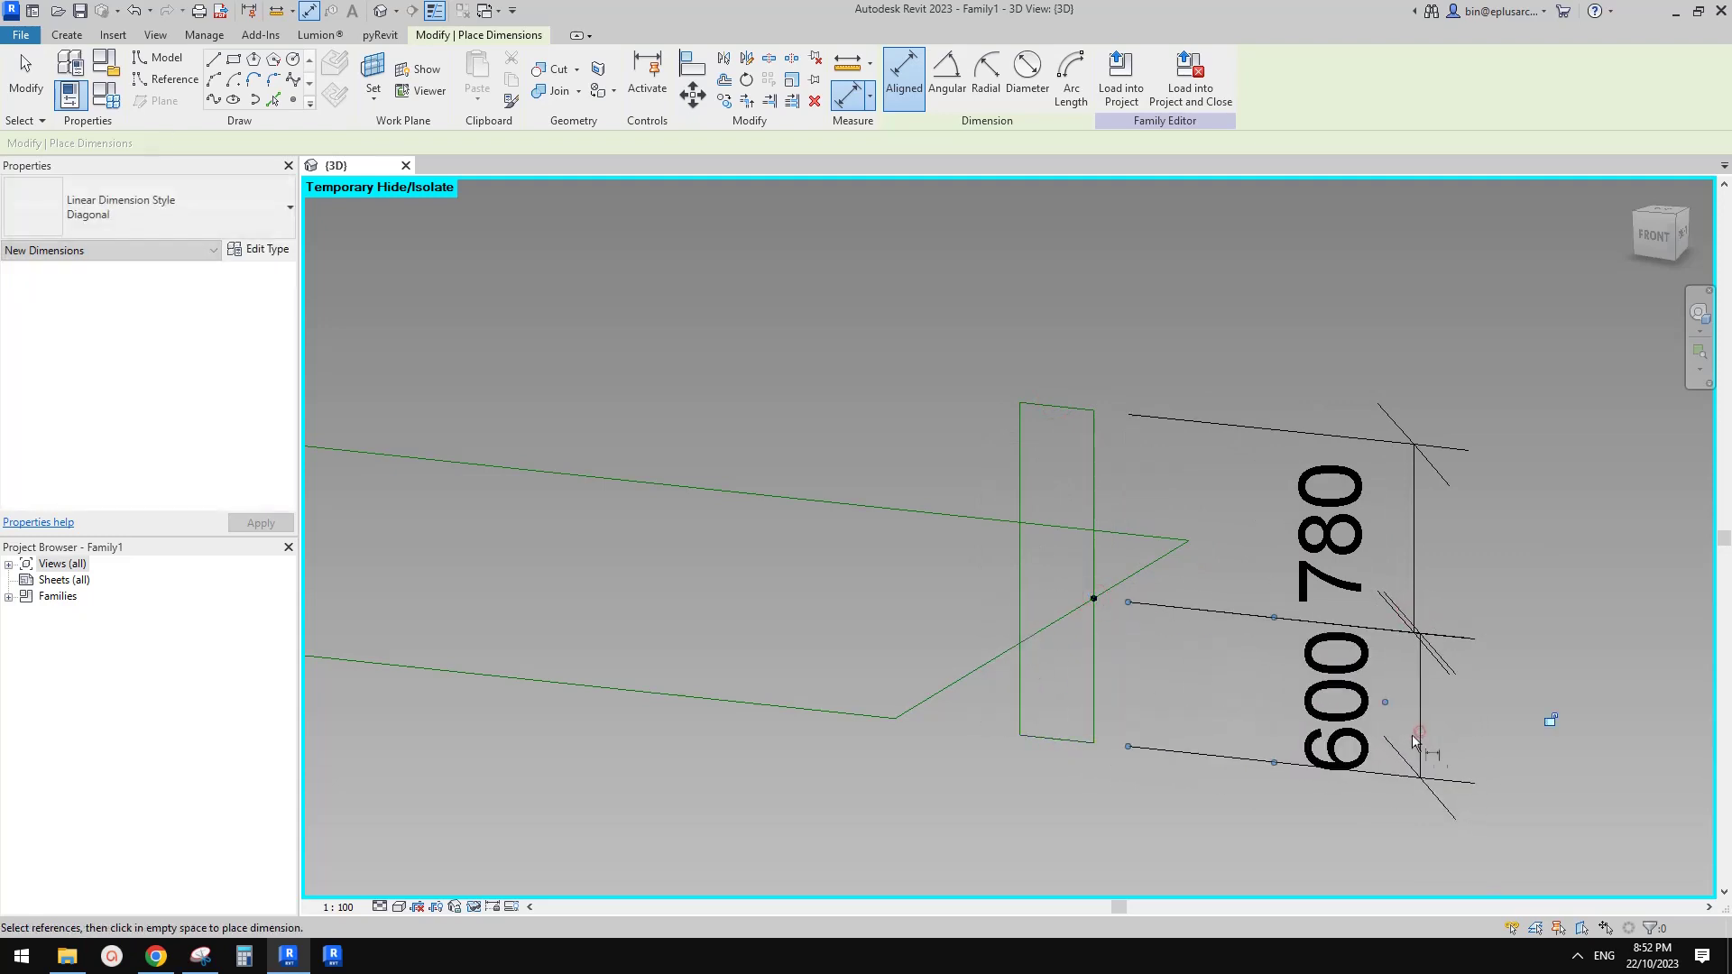
{"action": "key", "text": "Escape"}
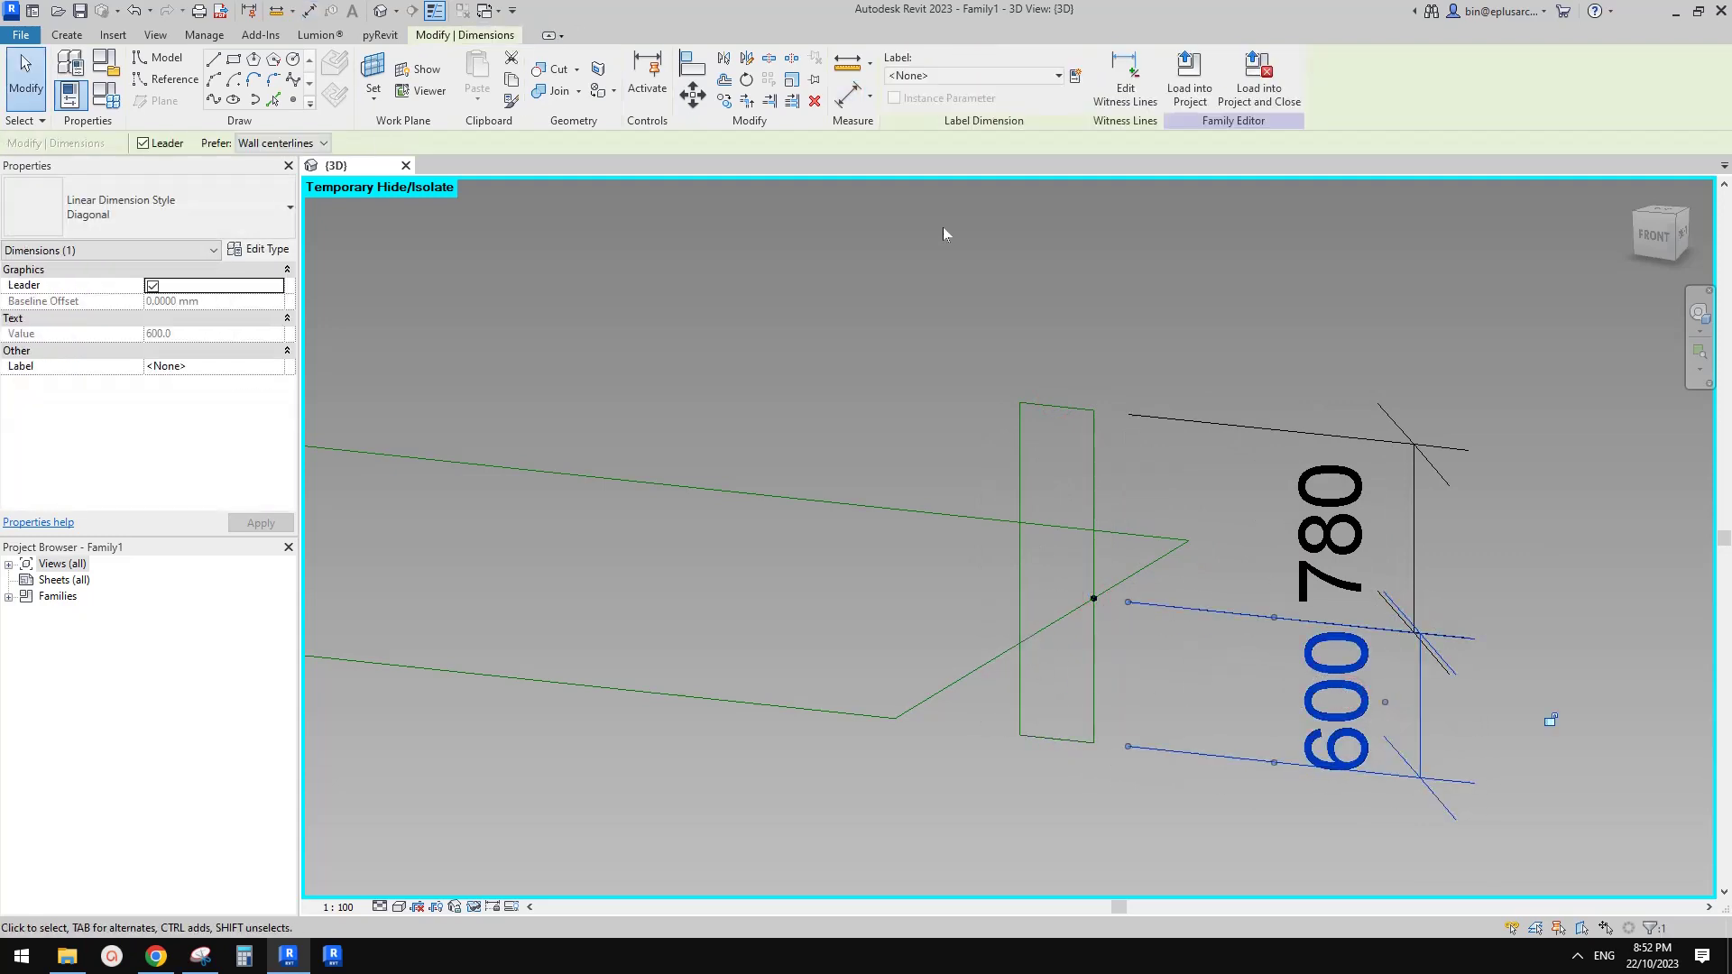
Label the lower dimension with a new type parameter HD and assign the same parameter to the upper dimension
{"action": "left_click", "coordinate": [1077, 79]}
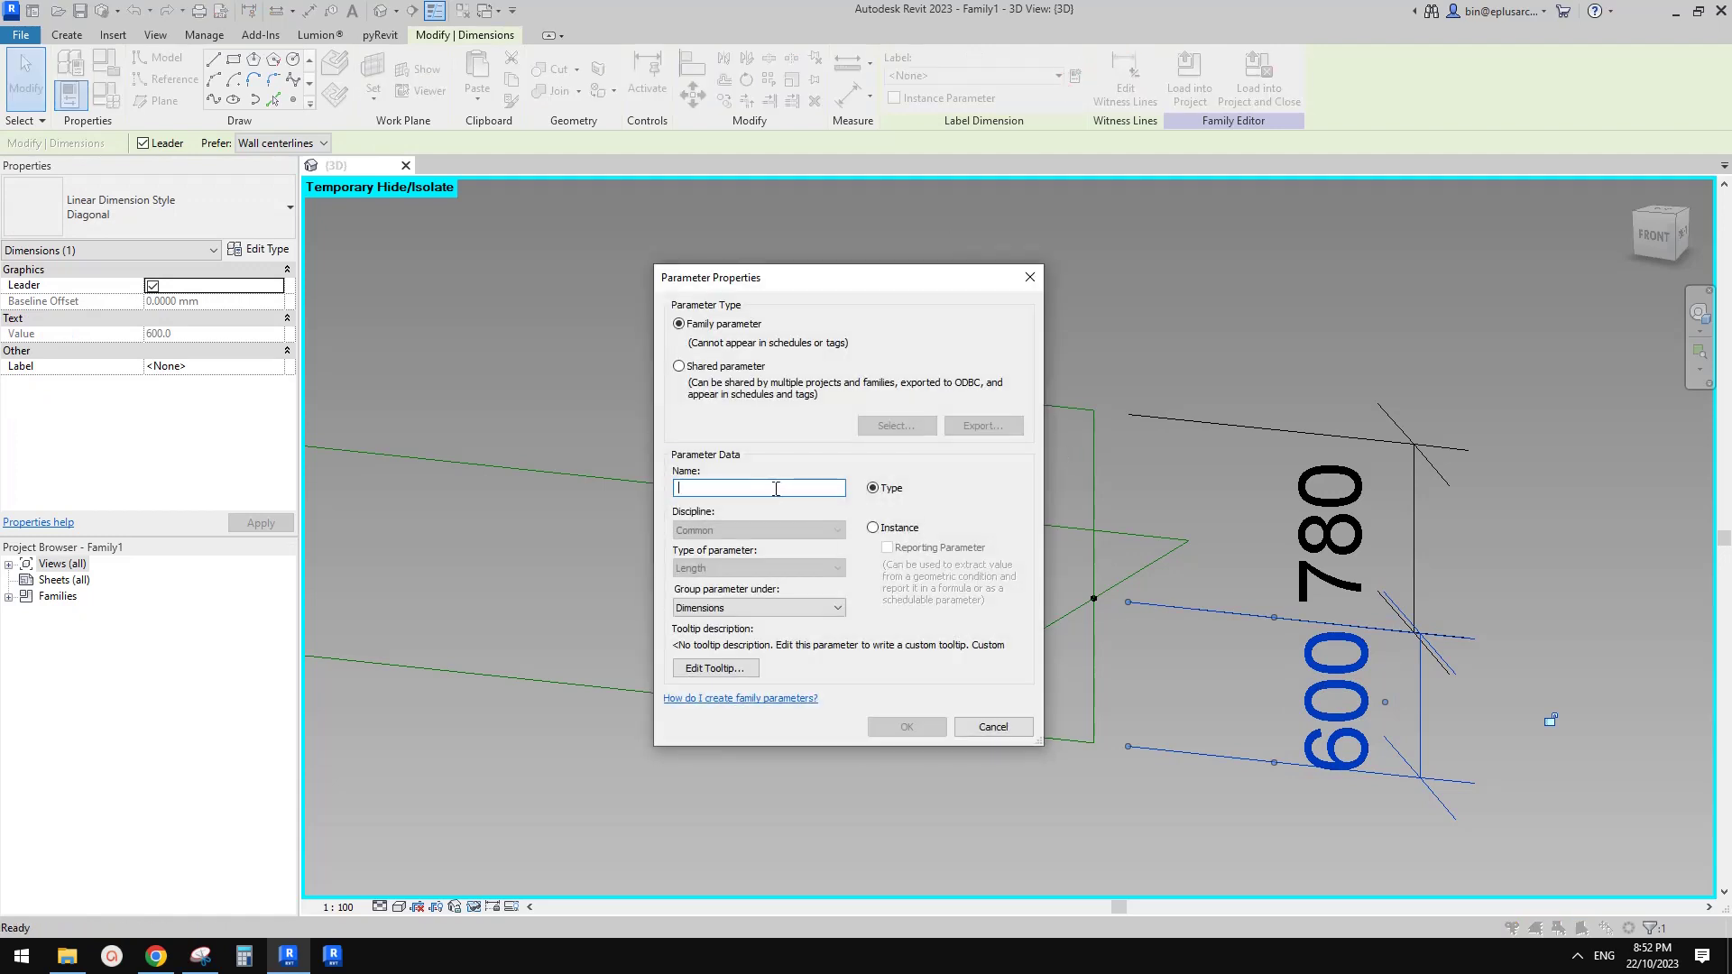
{"action": "key", "text": "BackSpace"}
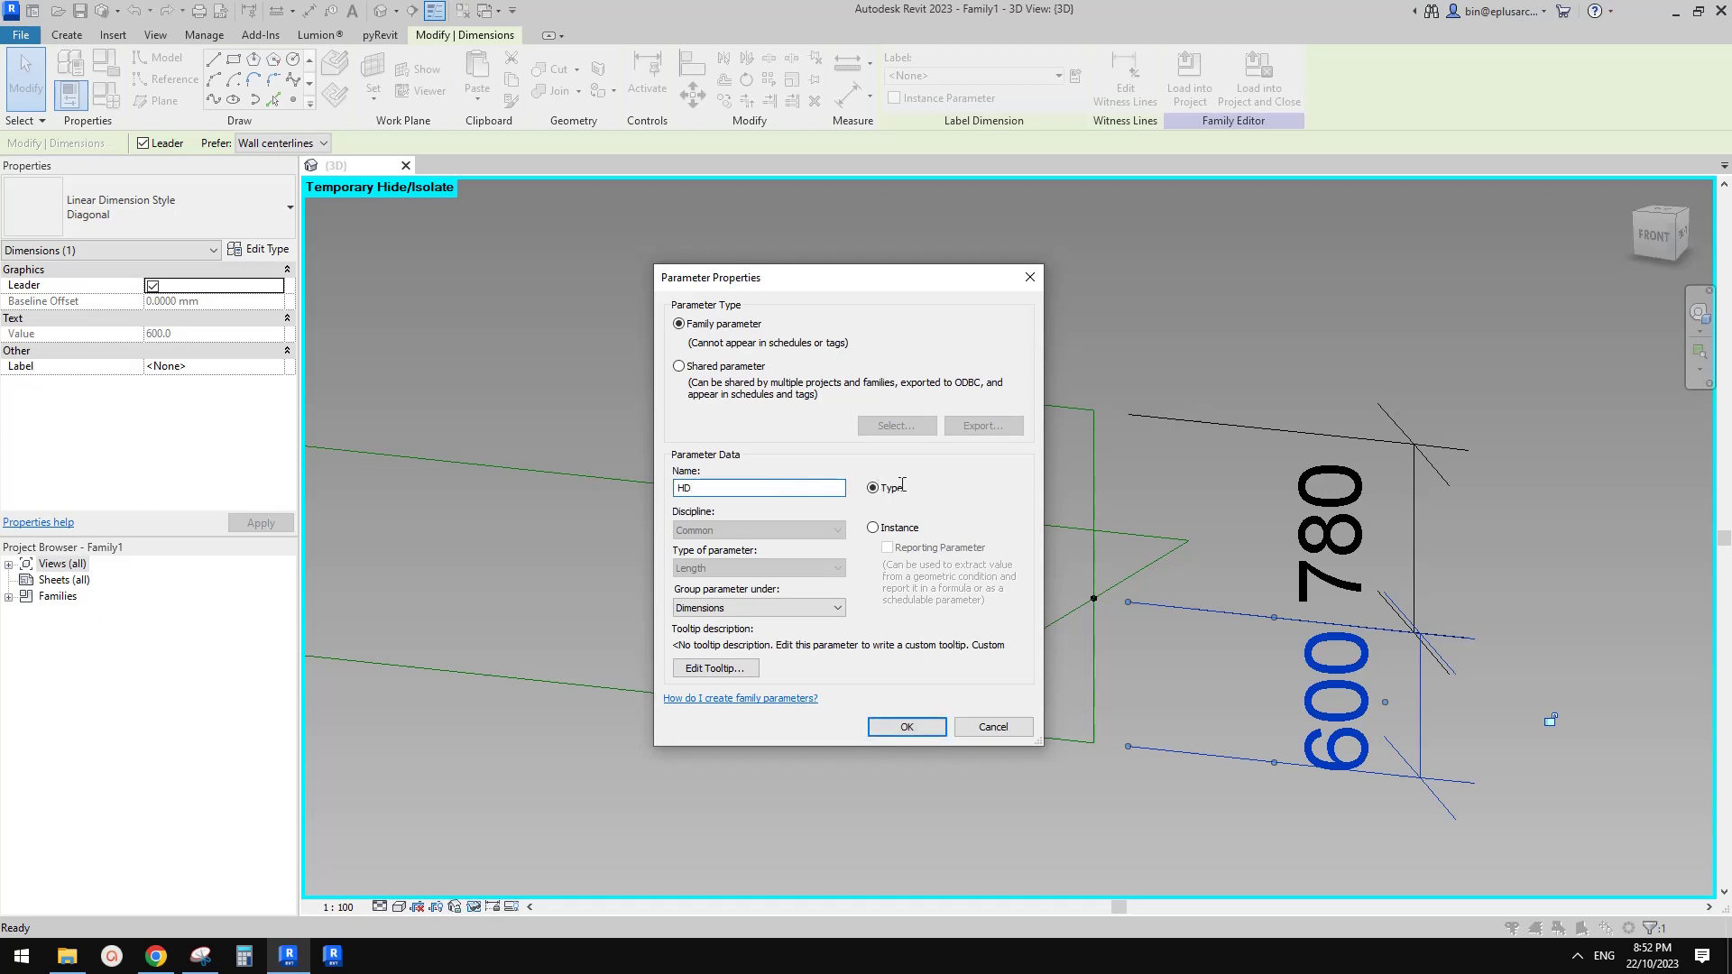
{"action": "left_click", "coordinate": [908, 725]}
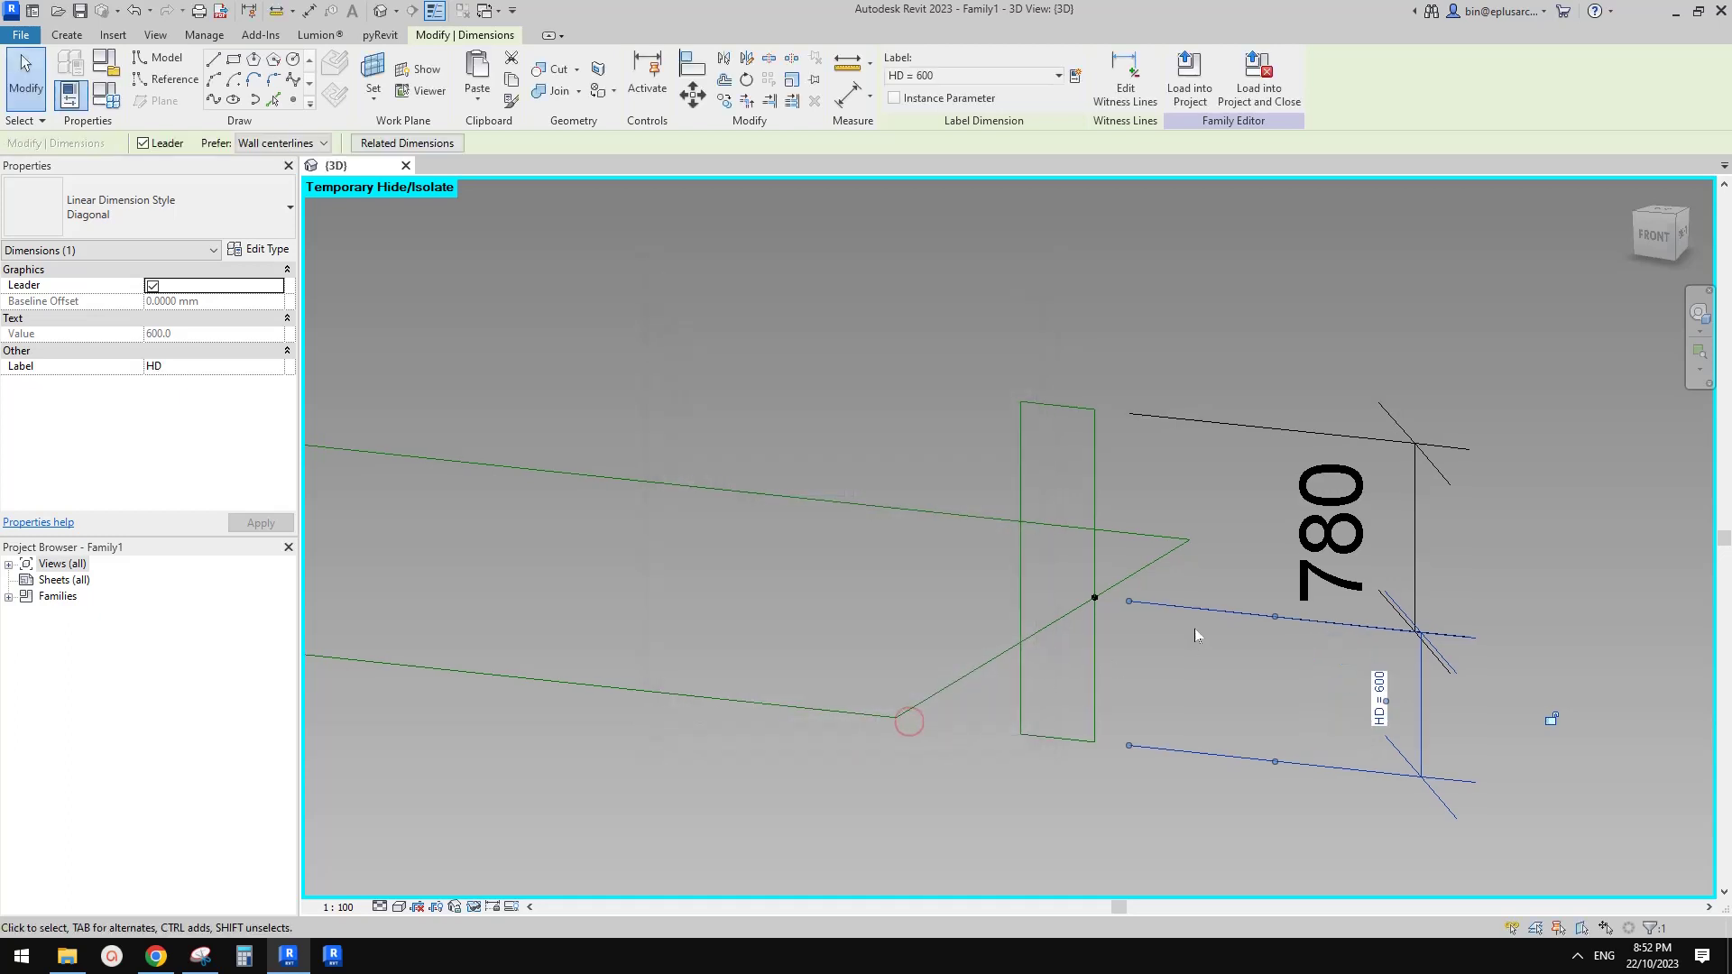
{"action": "left_click", "coordinate": [1275, 430]}
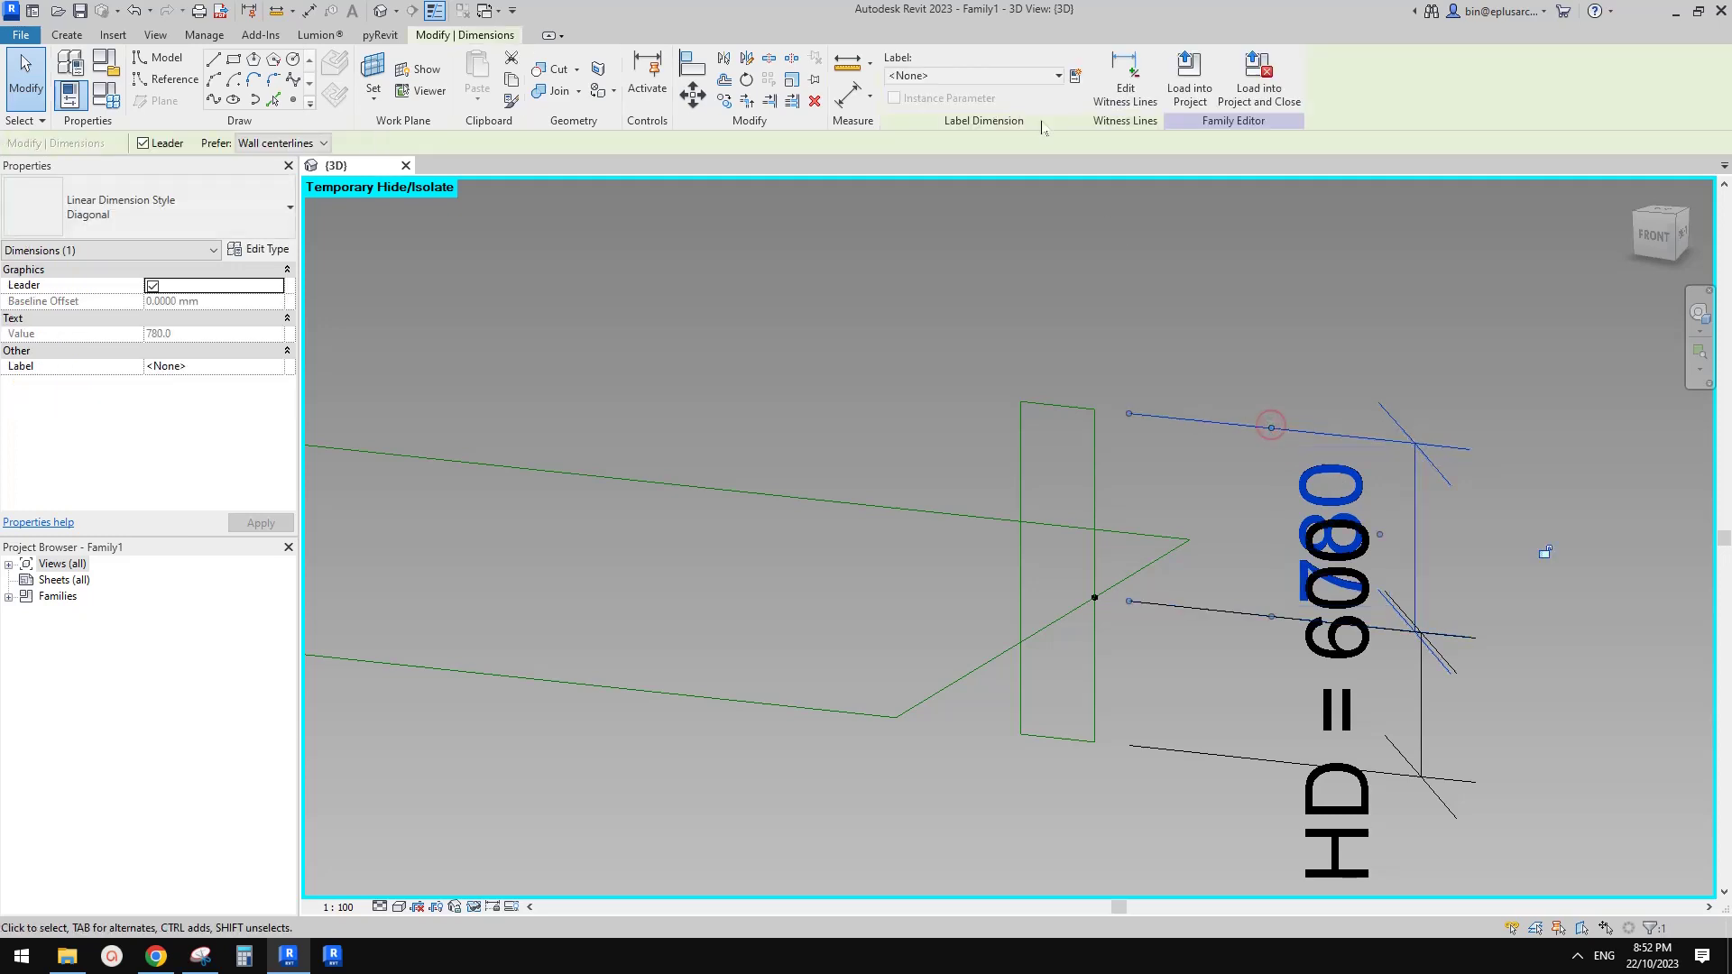
{"action": "left_click", "coordinate": [1033, 76]}
{"action": "left_click", "coordinate": [942, 138]}
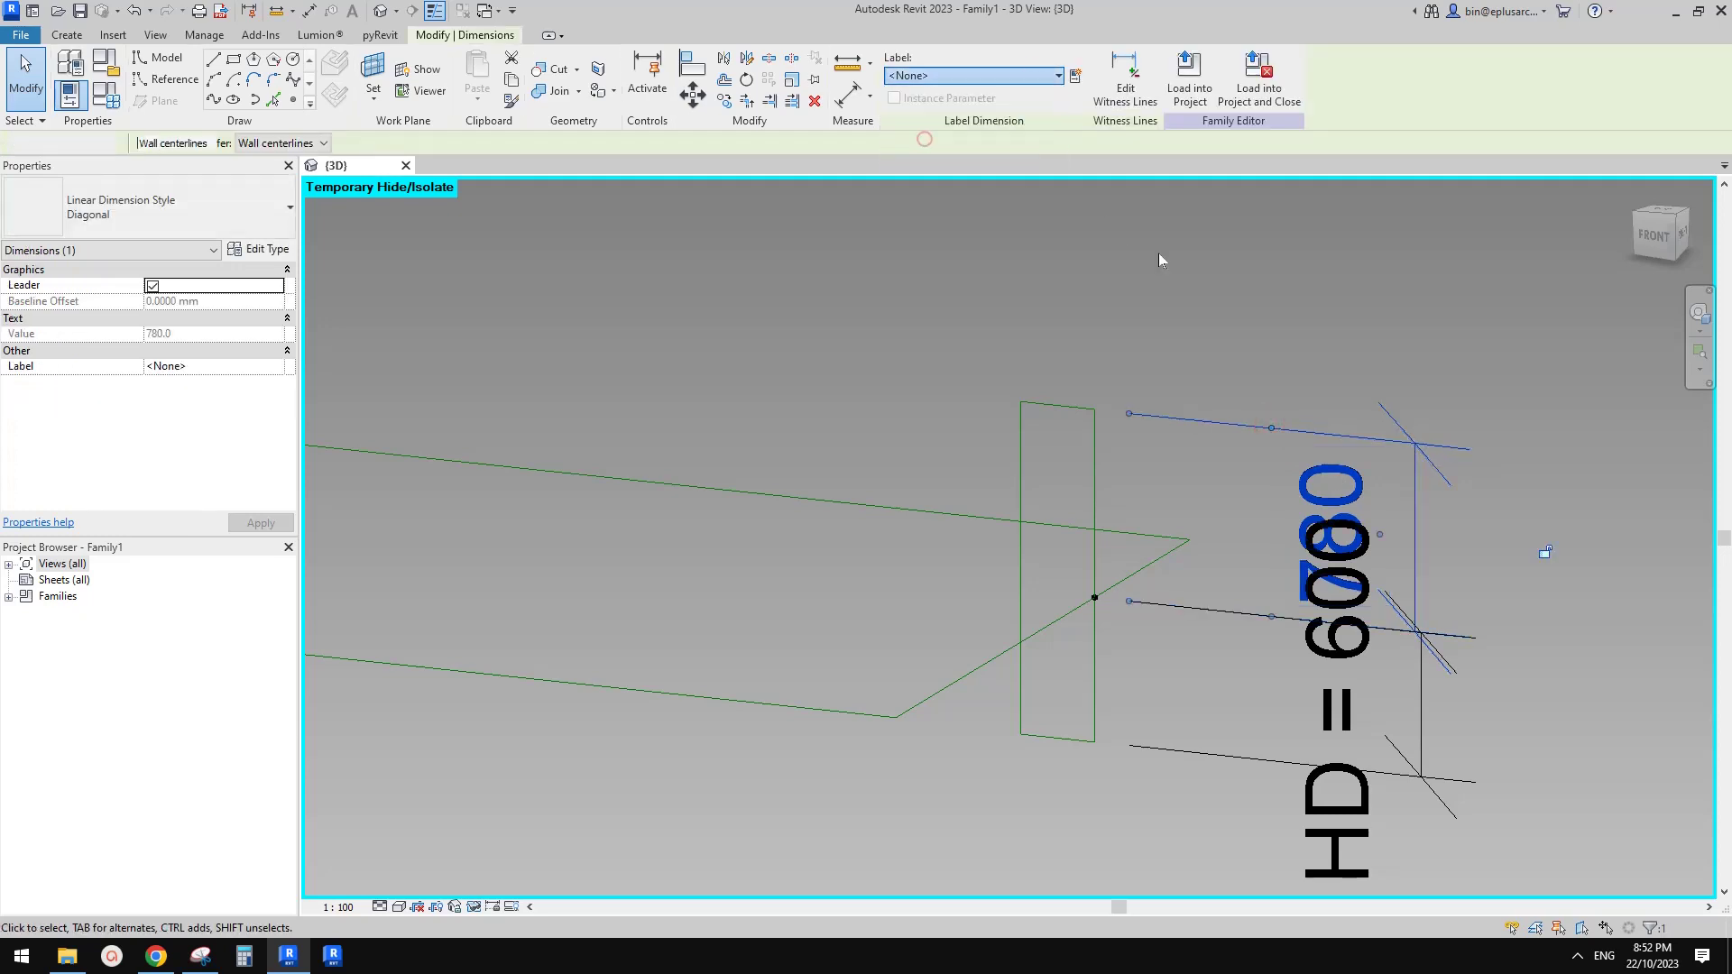
{"action": "left_click", "coordinate": [1196, 370]}
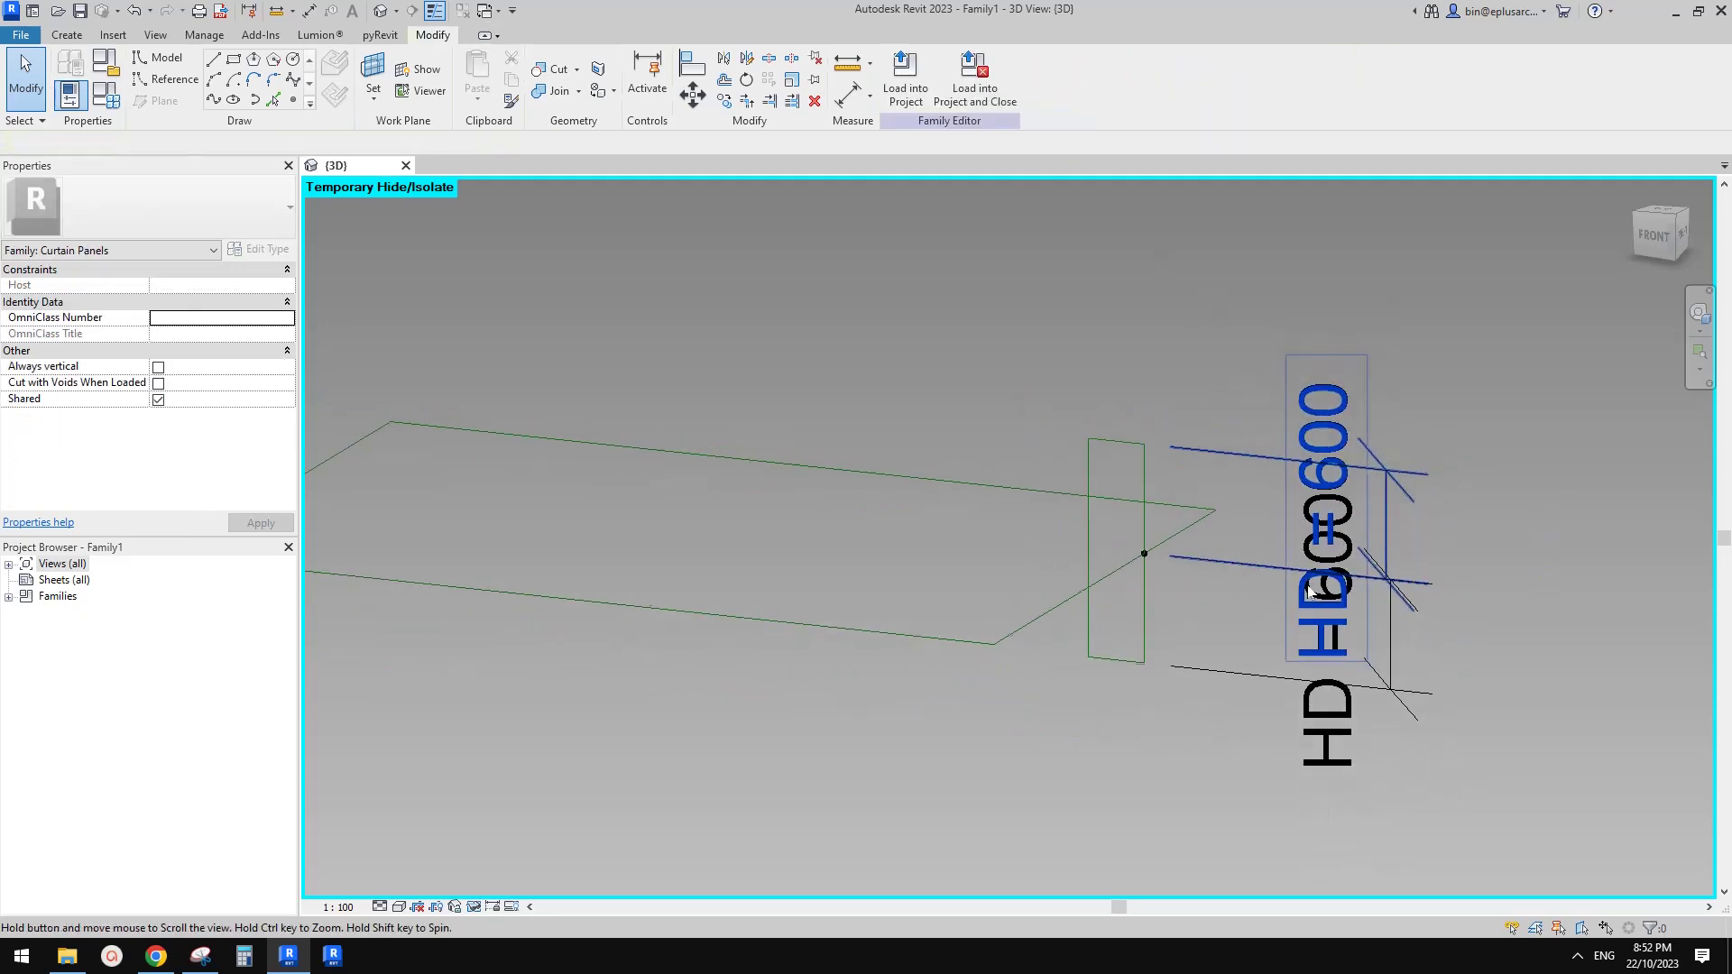
Add a family type parameter D of type Length, grouped under Dimensions, in Family Types
{"action": "scroll", "coordinate": [1354, 596], "scroll_direction": "down", "scroll_amount": 2}
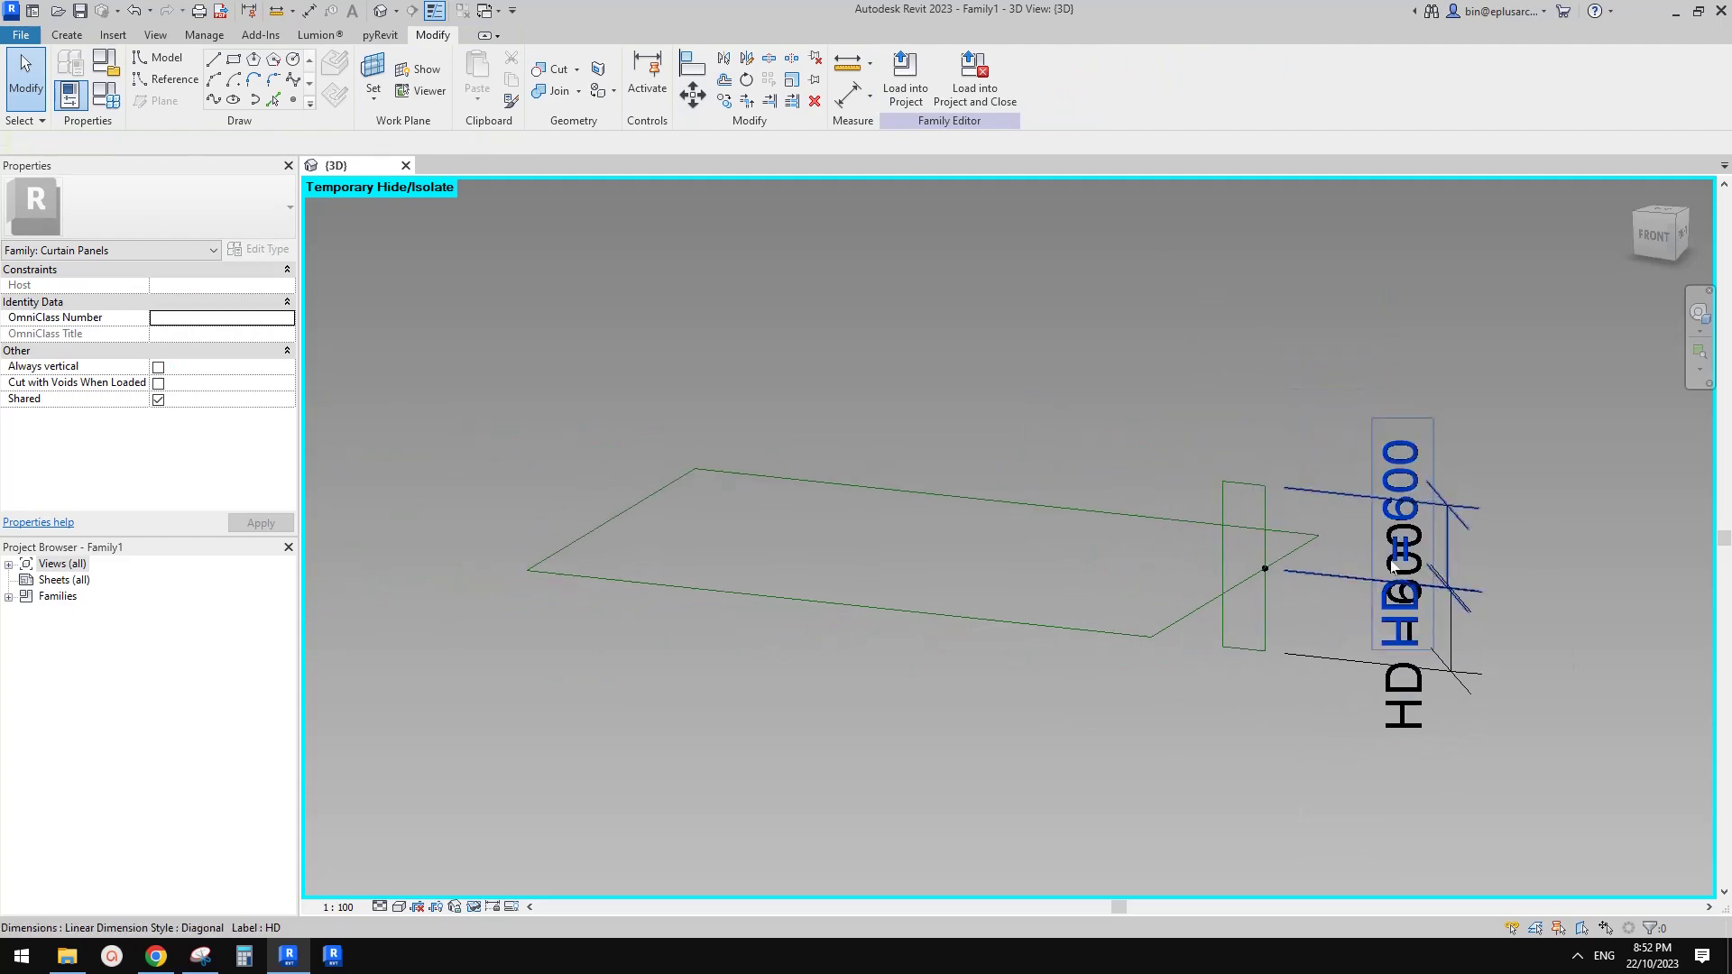
{"action": "middle_click_drag", "start_coordinate": [1296, 607], "coordinate": [1295, 619]}
{"action": "middle_click_drag", "start_coordinate": [1127, 564], "coordinate": [1253, 618]}
{"action": "scroll", "coordinate": [1270, 583], "scroll_direction": "down", "scroll_amount": 1}
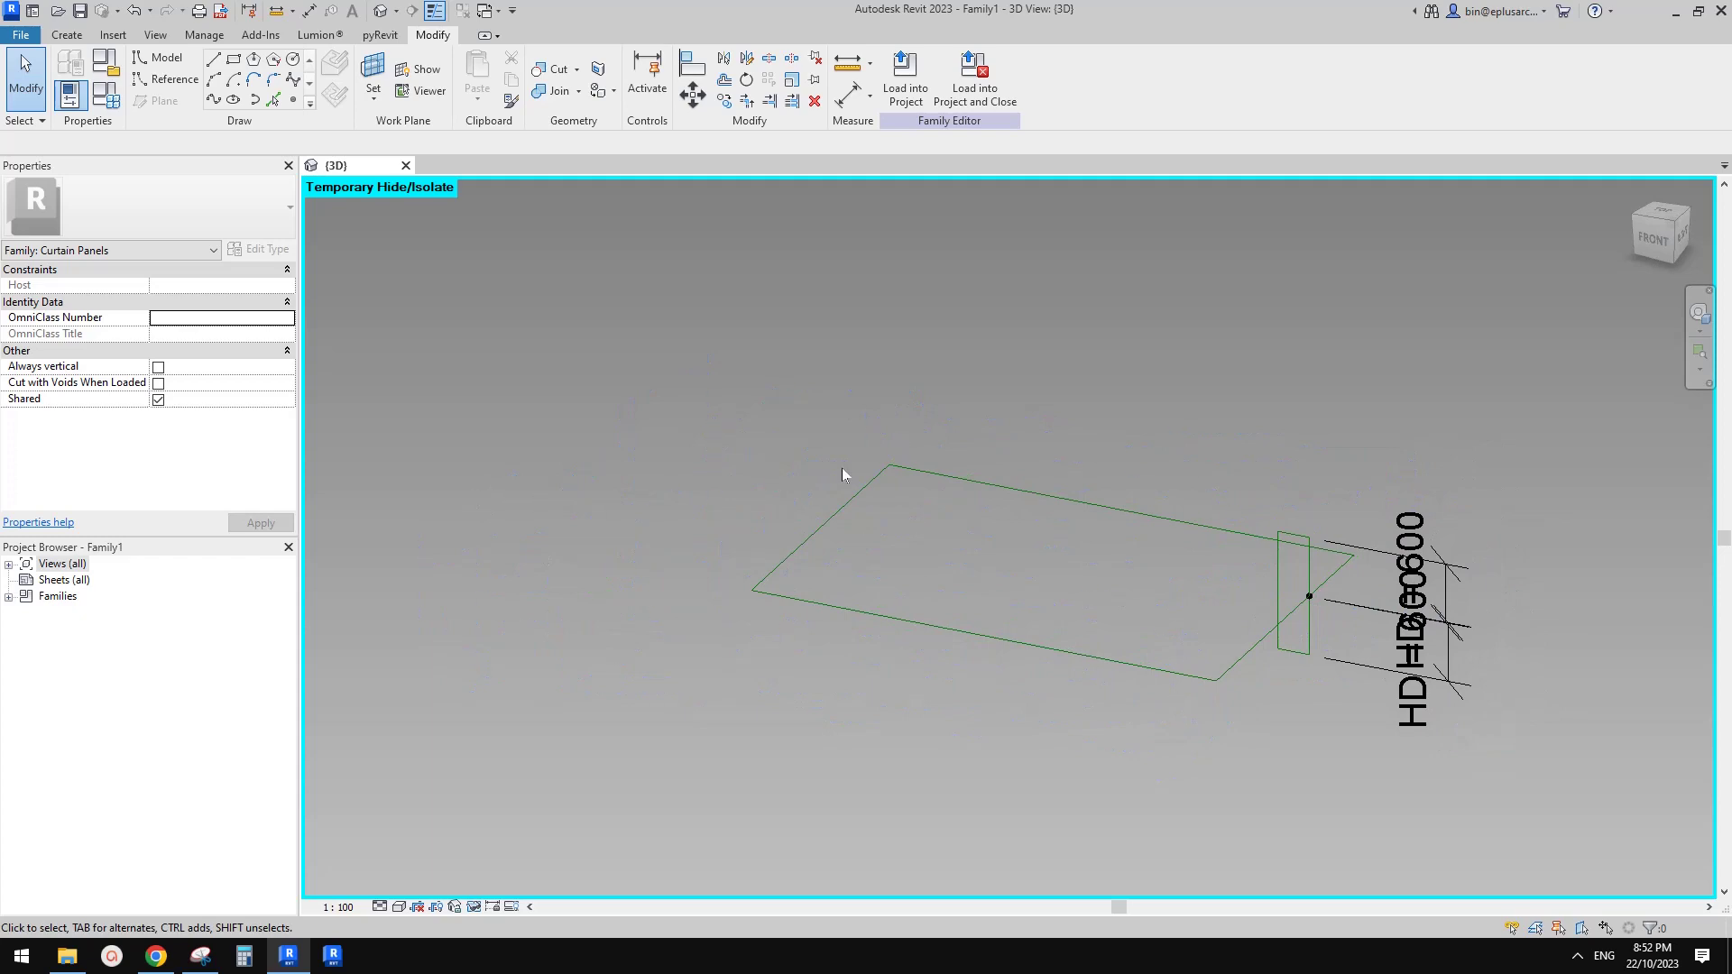
{"action": "key", "text": "Tab"}
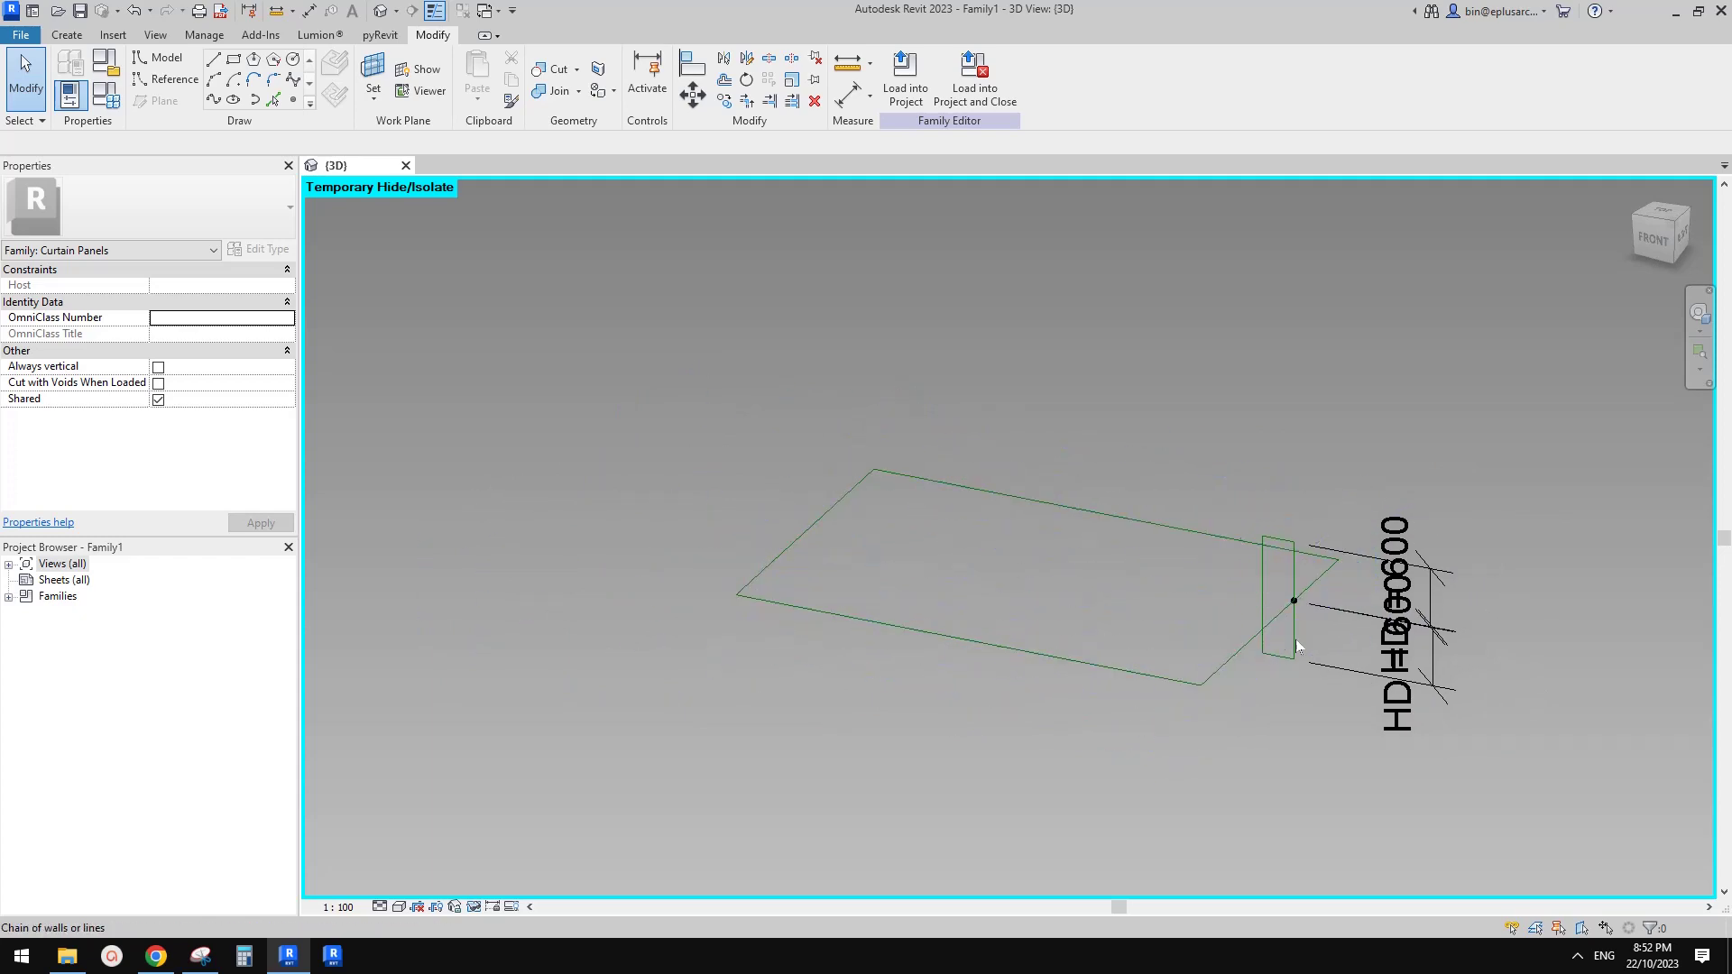
{"action": "scroll", "coordinate": [1296, 639], "scroll_direction": "up", "scroll_amount": 4}
{"action": "left_click", "coordinate": [104, 93]}
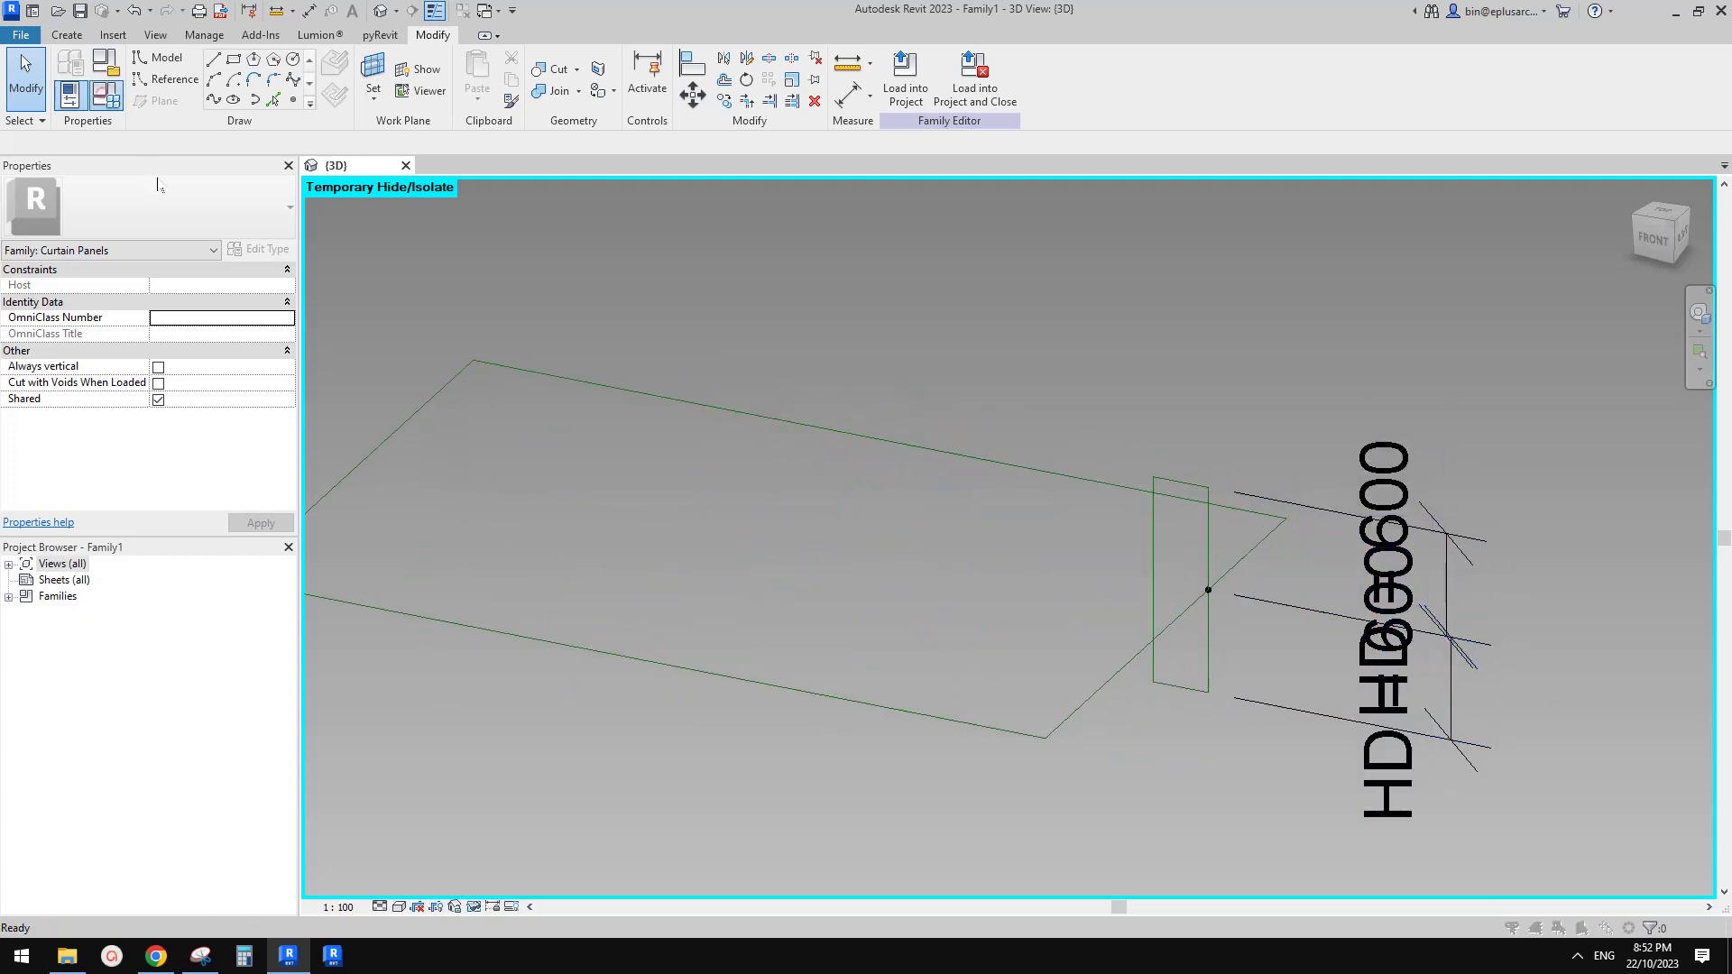
{"action": "left_click", "coordinate": [149, 583]}
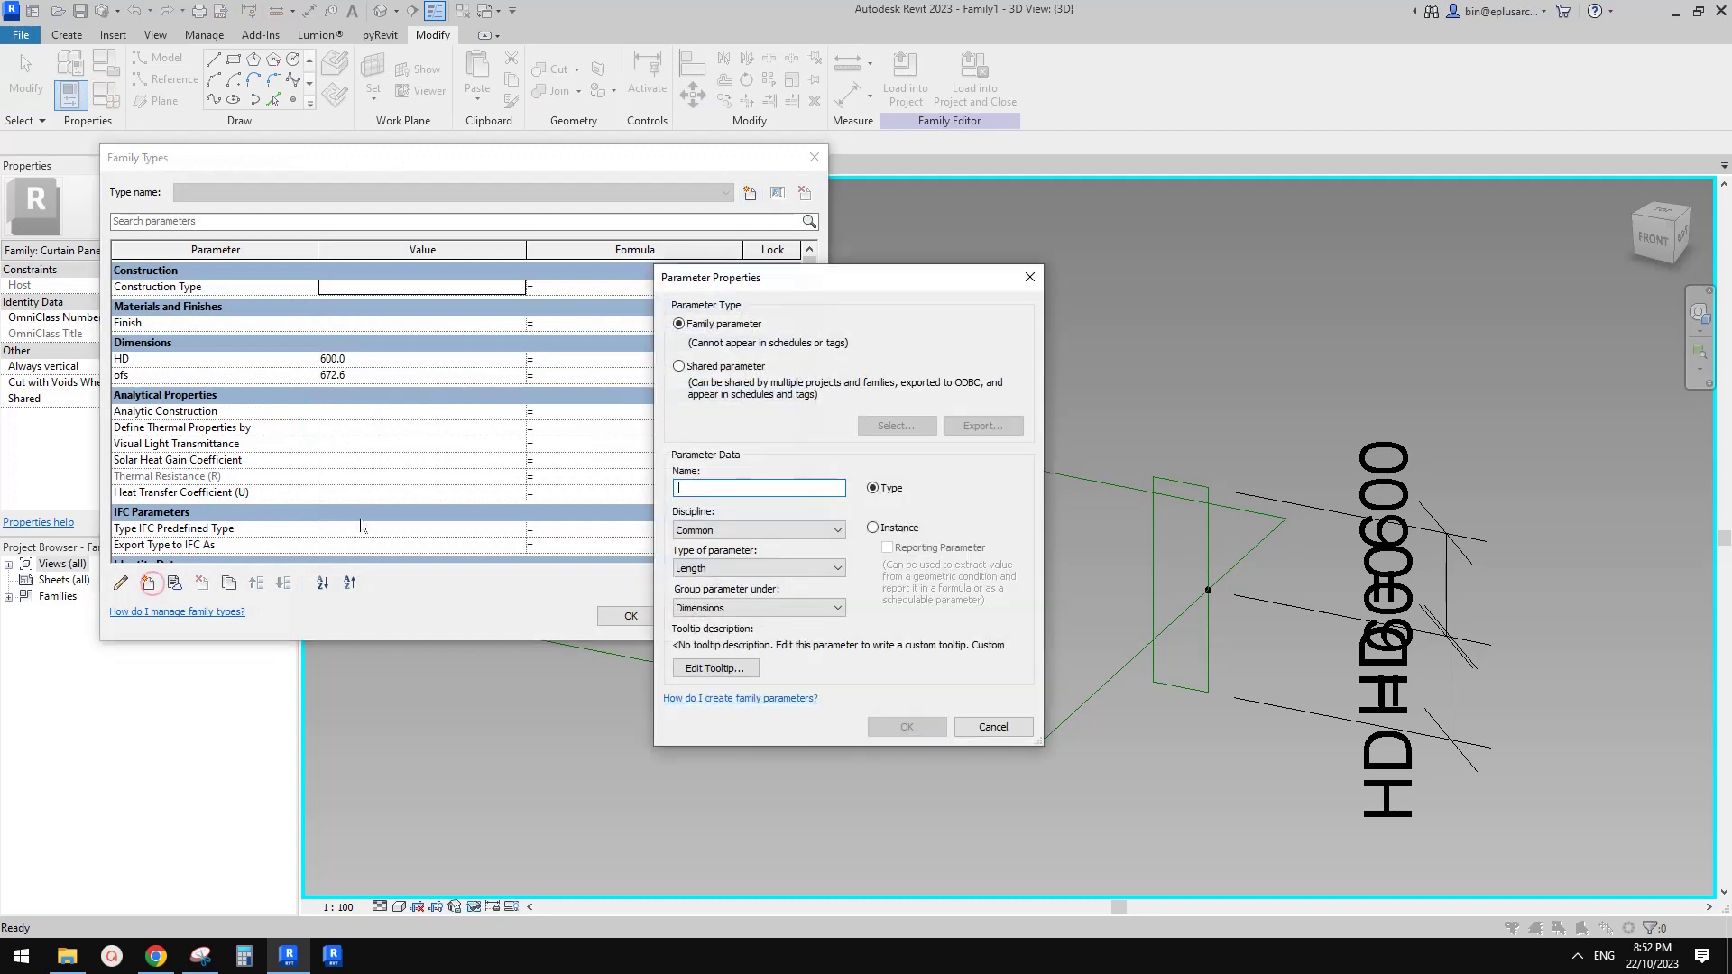
{"action": "type", "text": "D"}
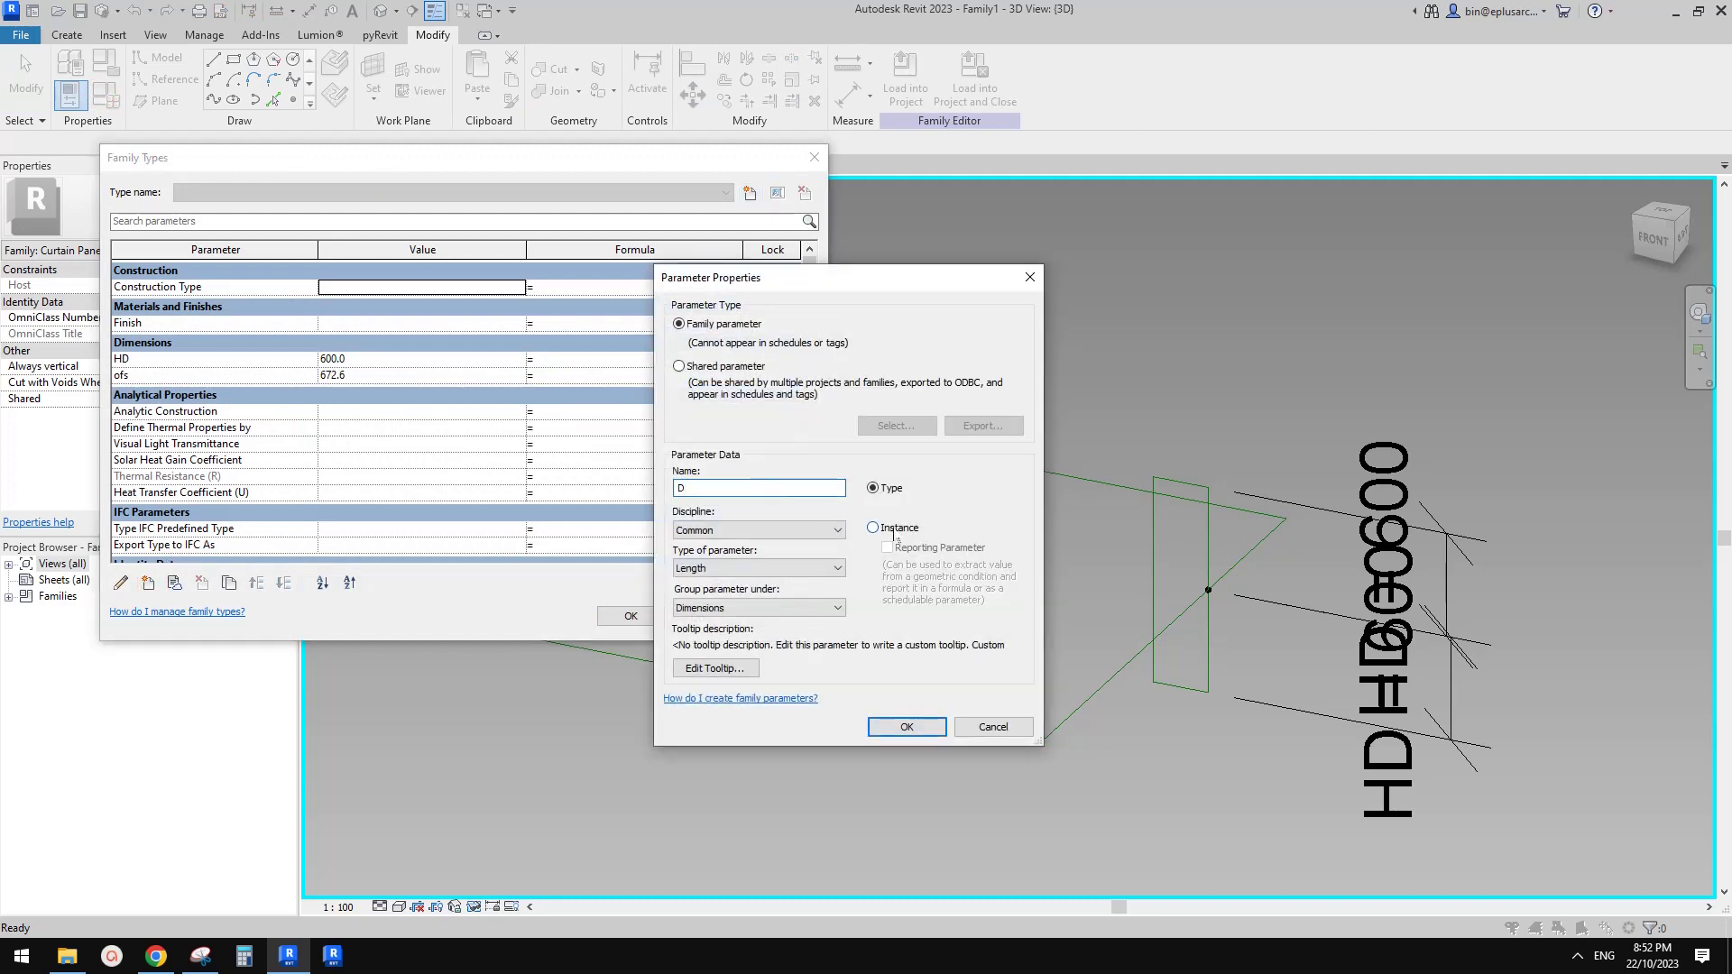
{"action": "left_click", "coordinate": [905, 726]}
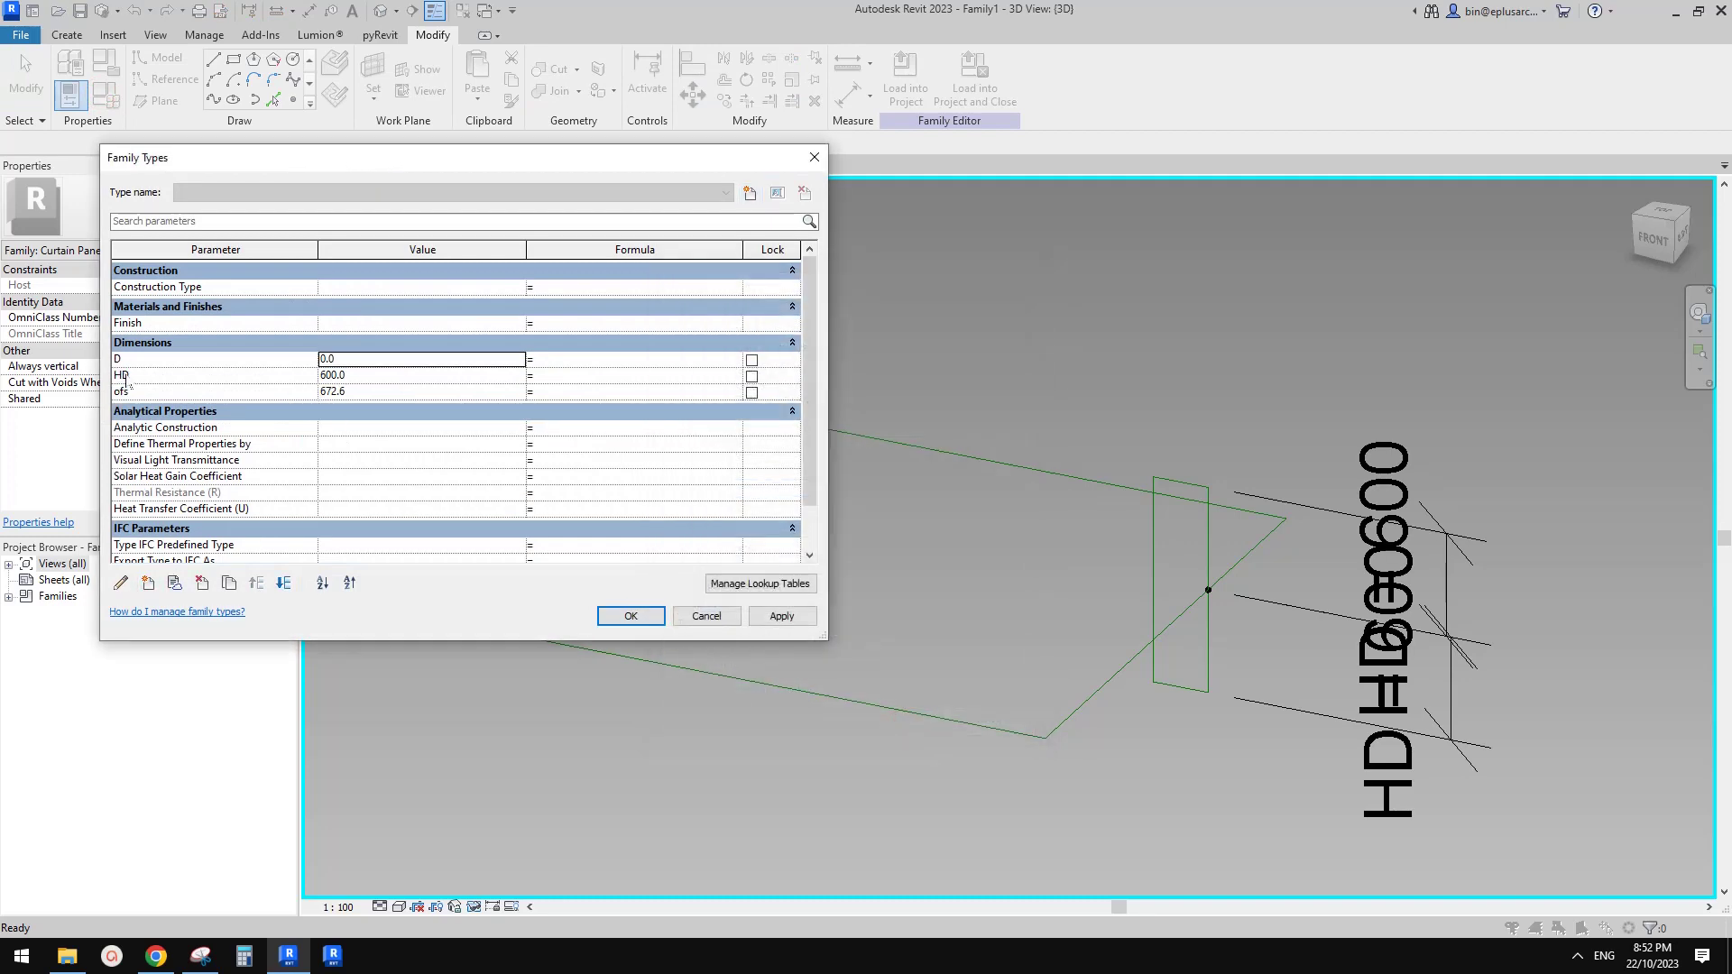
Set D to 200 and HD's formula to D/2, and apply the changes to the family
{"action": "left_click", "coordinate": [364, 361]}
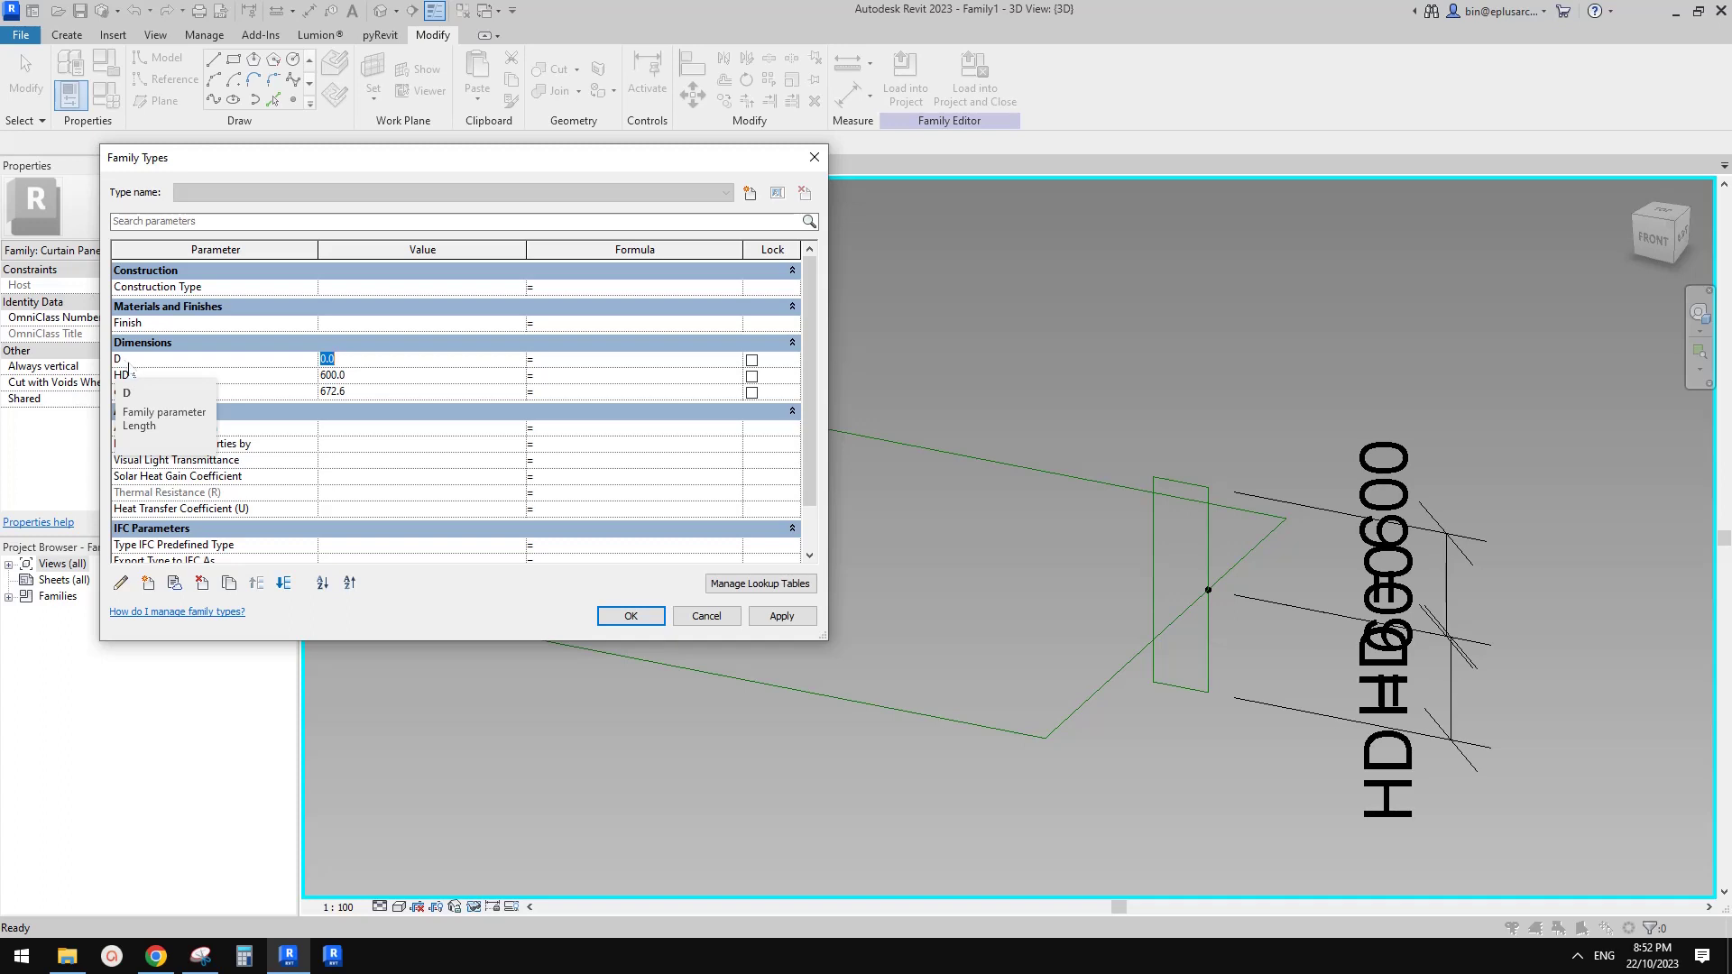
{"action": "type", "text": "20"}
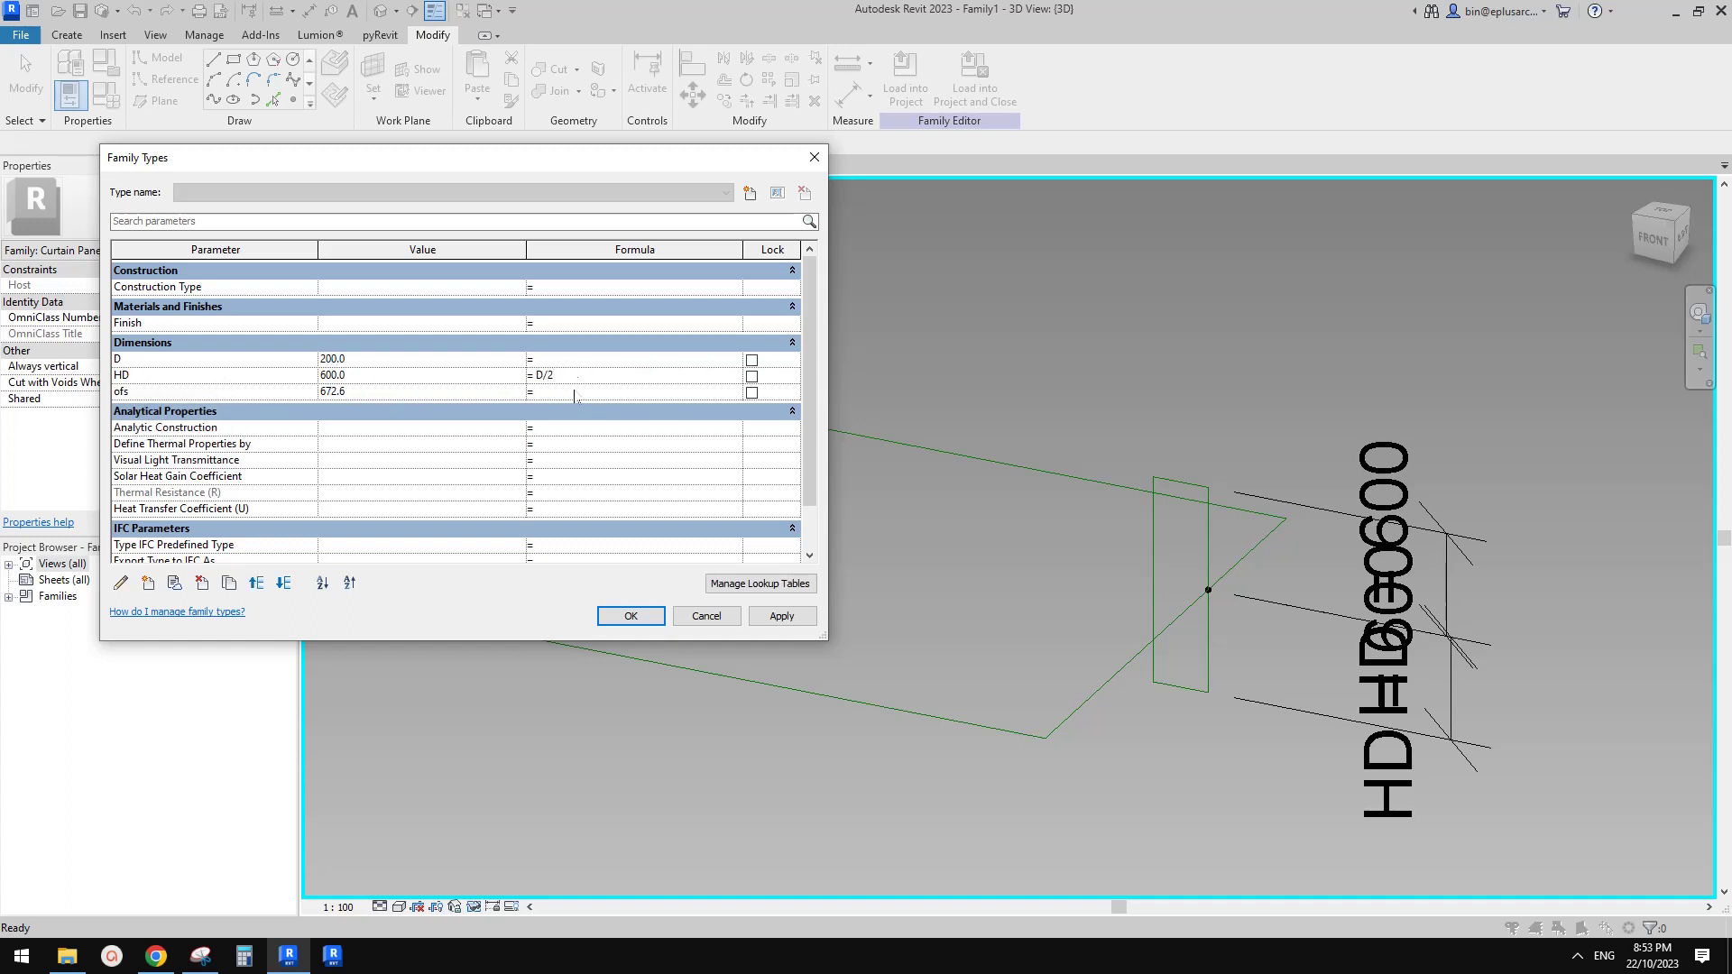
{"action": "left_click", "coordinate": [587, 393]}
{"action": "left_click", "coordinate": [781, 615]}
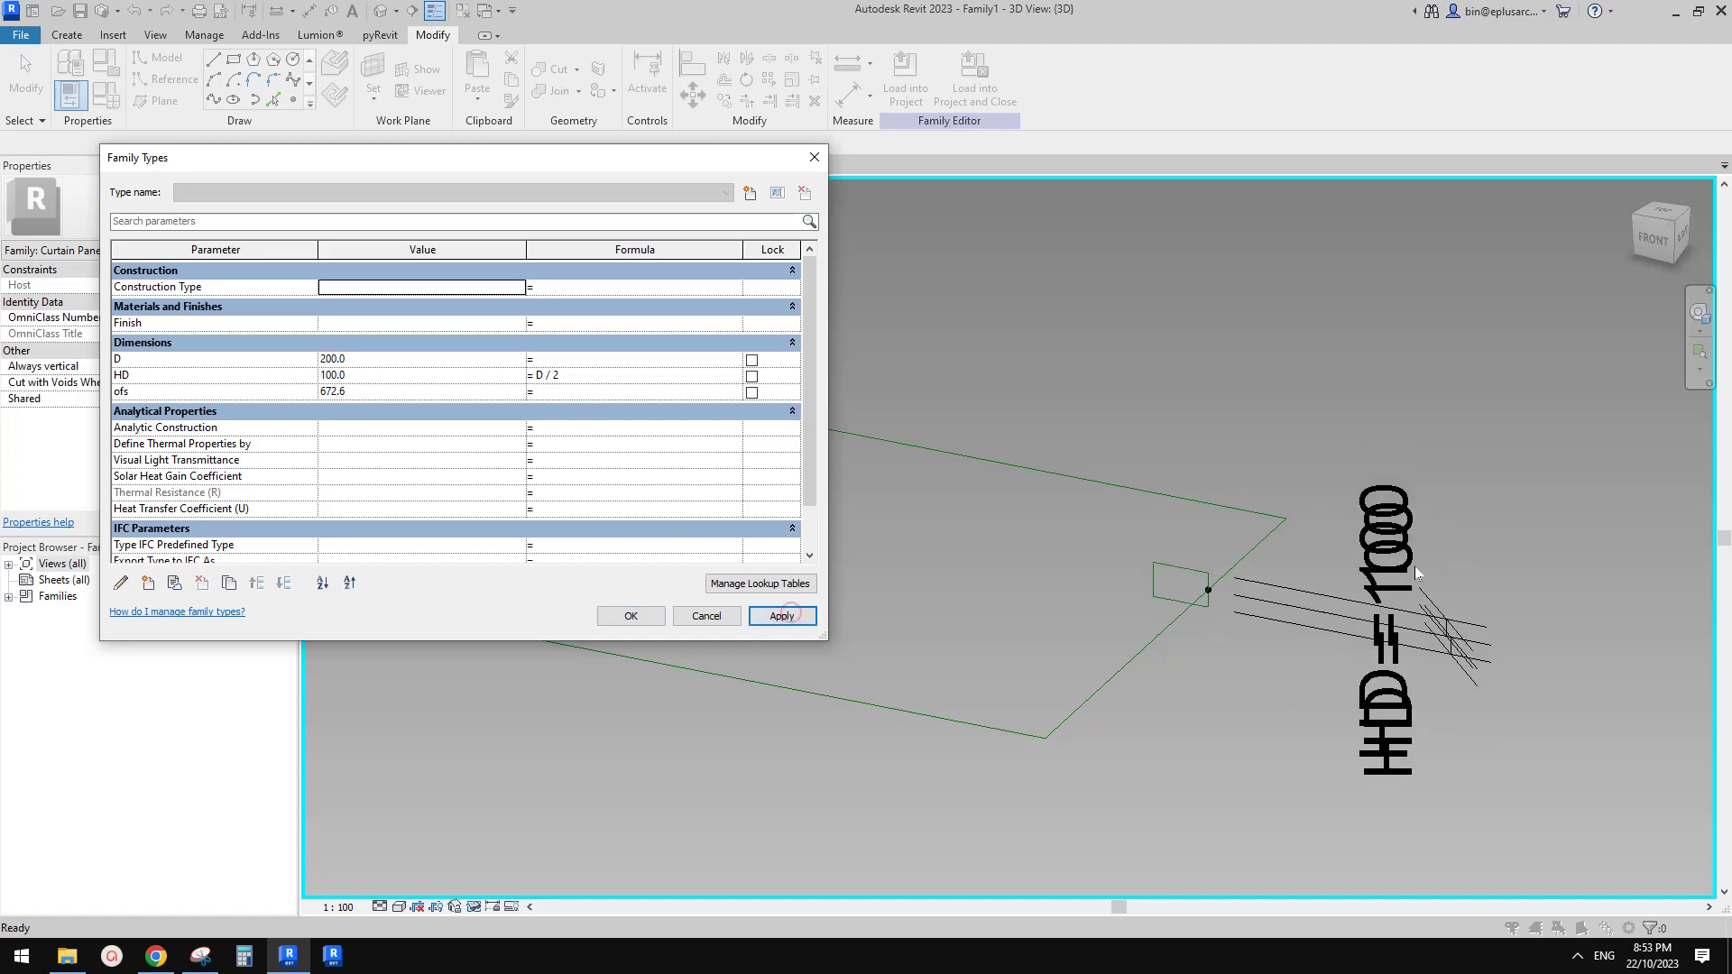
{"action": "left_click", "coordinate": [622, 616]}
Make the profile rectangle's width dimension permanent and place it below the profile
{"action": "scroll", "coordinate": [1173, 631], "scroll_direction": "up", "scroll_amount": 5}
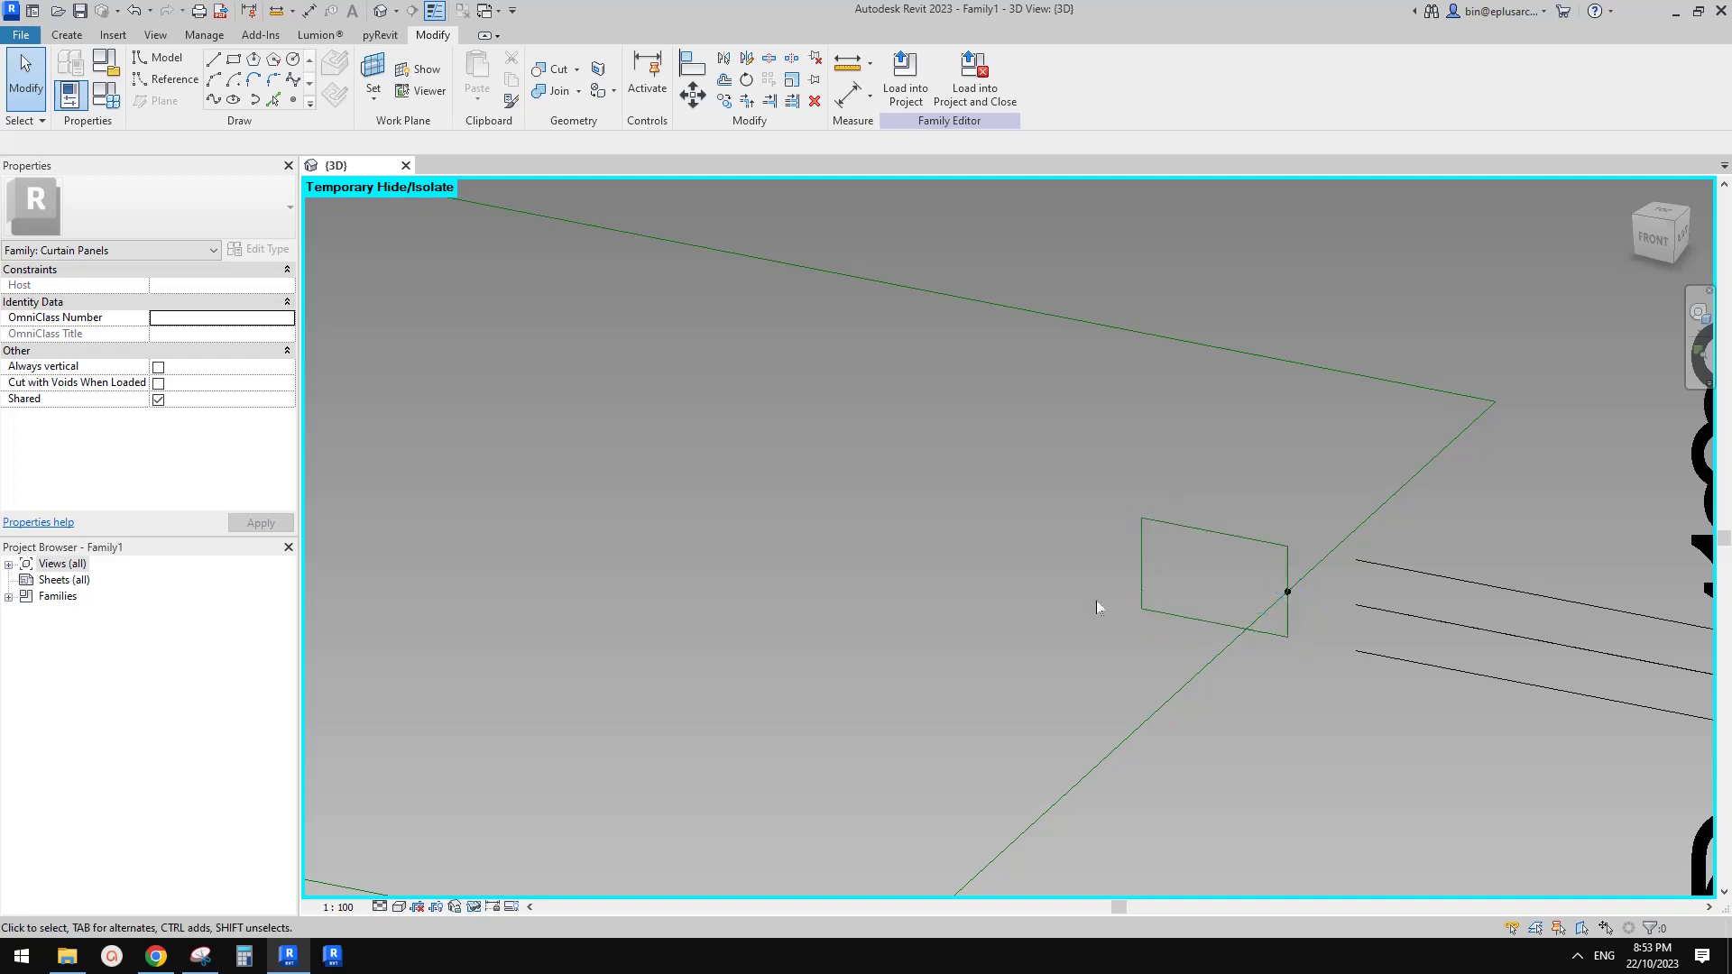
{"action": "left_click_drag", "start_coordinate": [1103, 456], "coordinate": [1169, 651]}
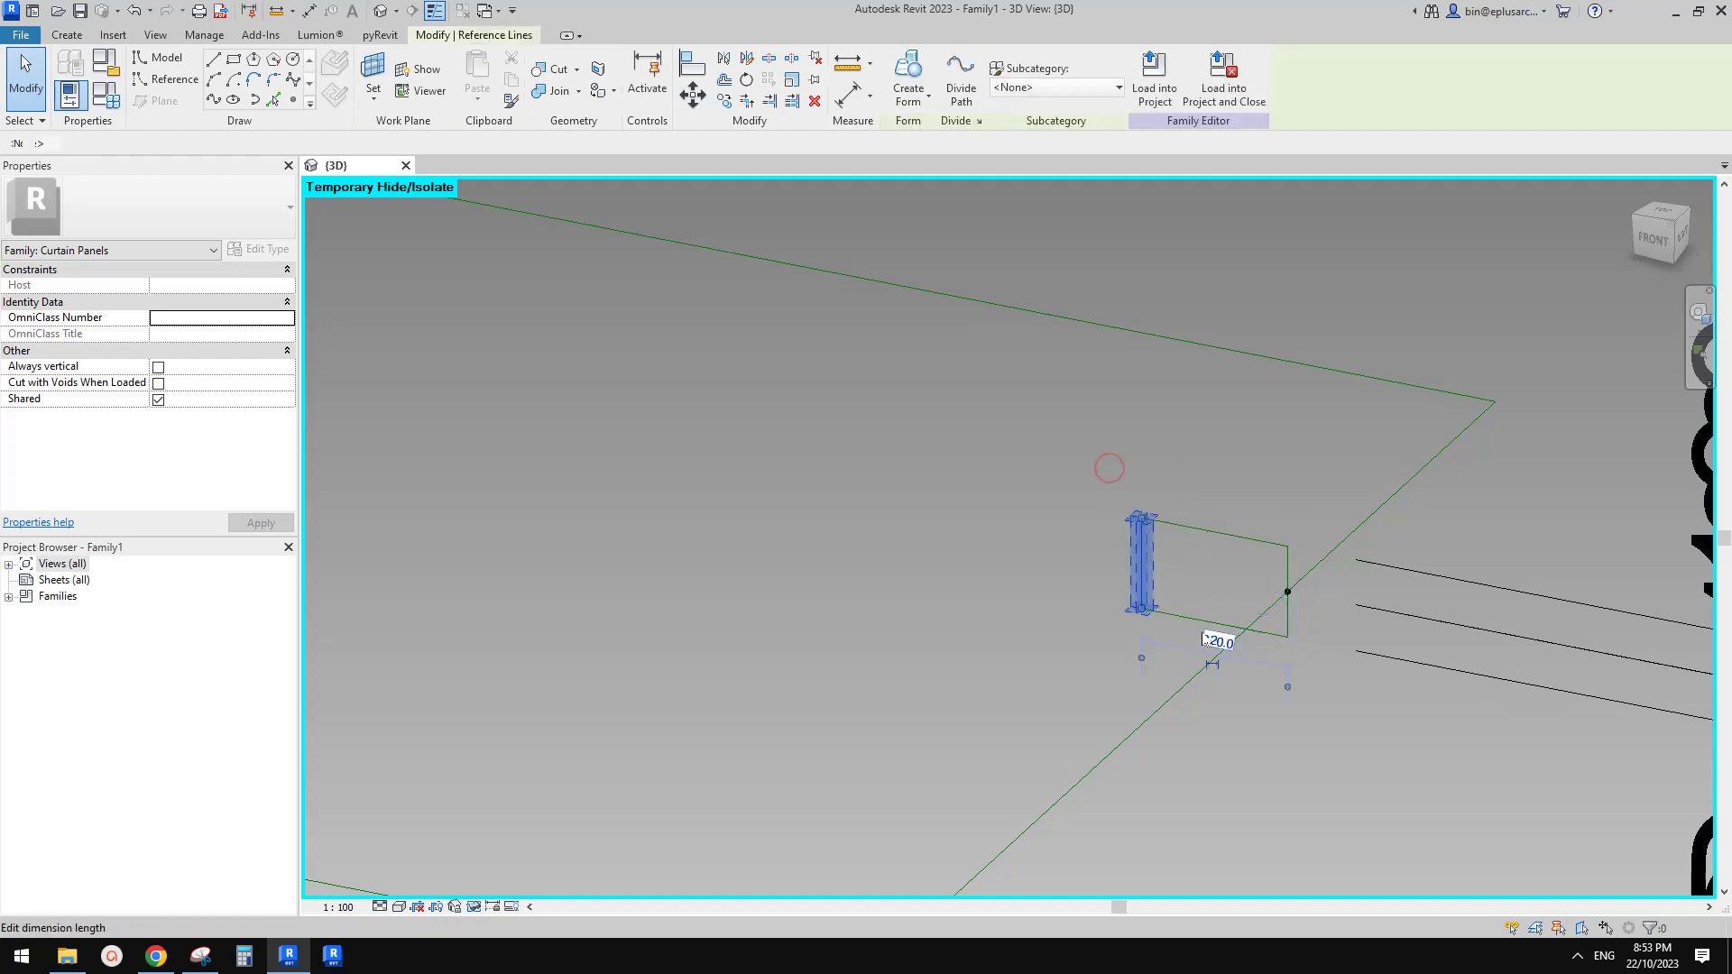
{"action": "scroll", "coordinate": [1187, 588], "scroll_direction": "down", "scroll_amount": 1}
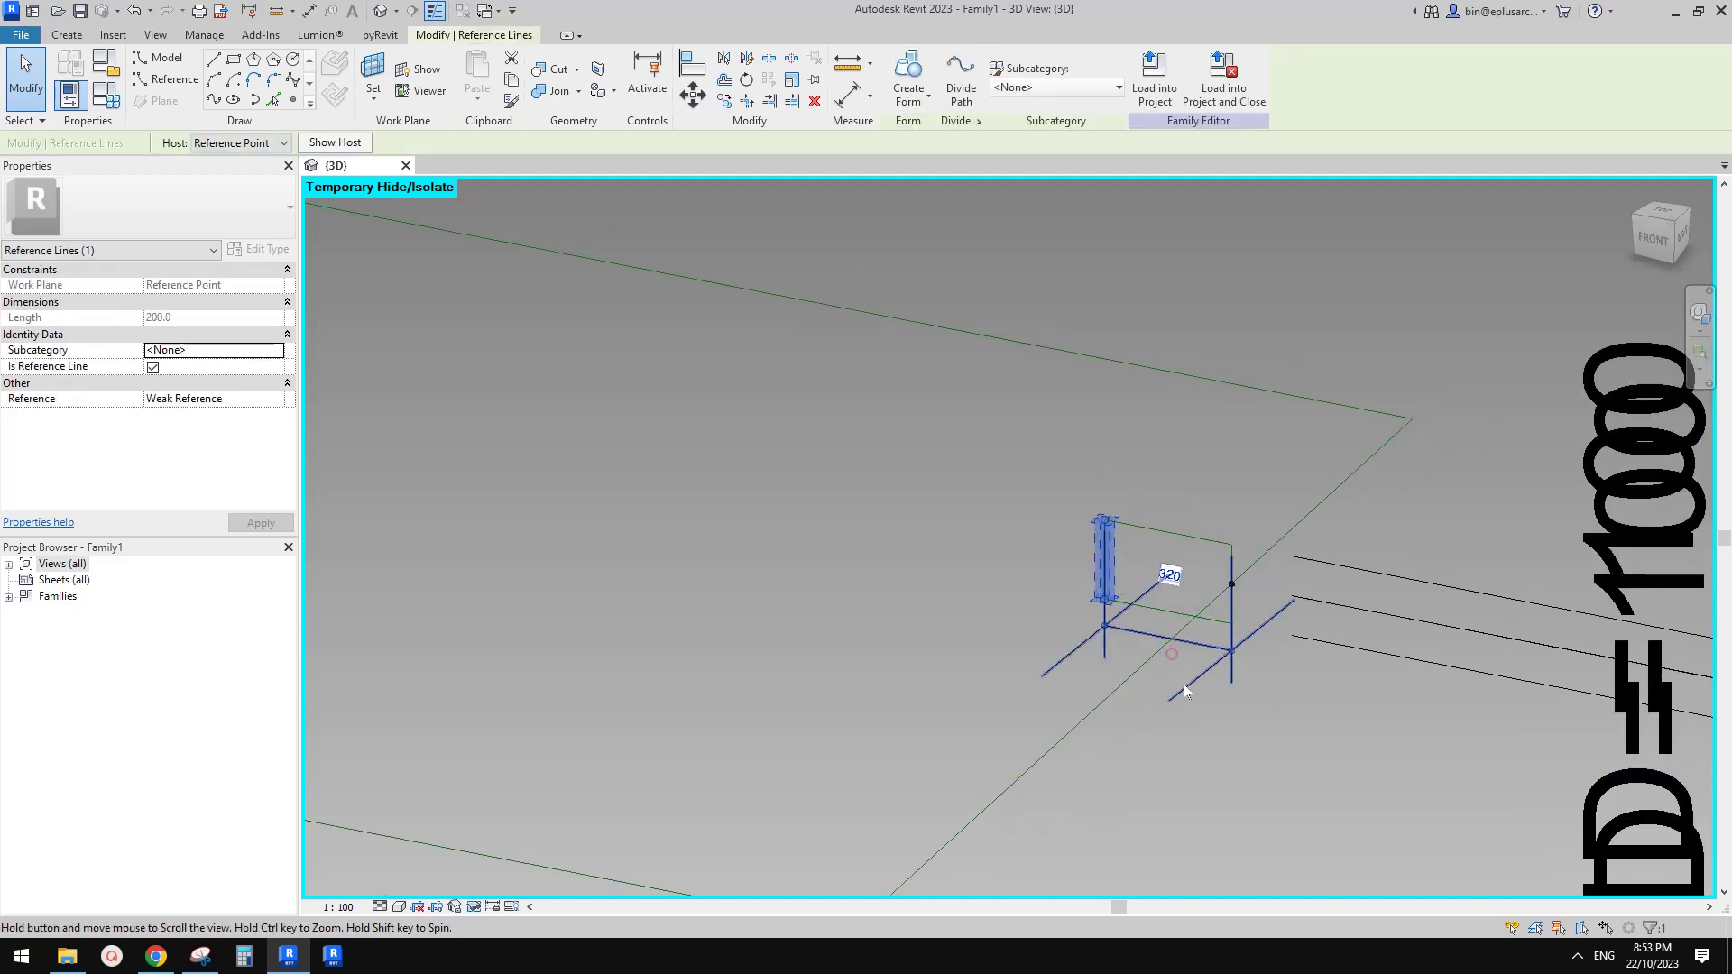
{"action": "left_click", "coordinate": [1167, 648]}
{"action": "left_click_drag", "start_coordinate": [1205, 891], "coordinate": [1204, 888]}
{"action": "middle_click_drag", "start_coordinate": [1200, 830], "coordinate": [1205, 753]}
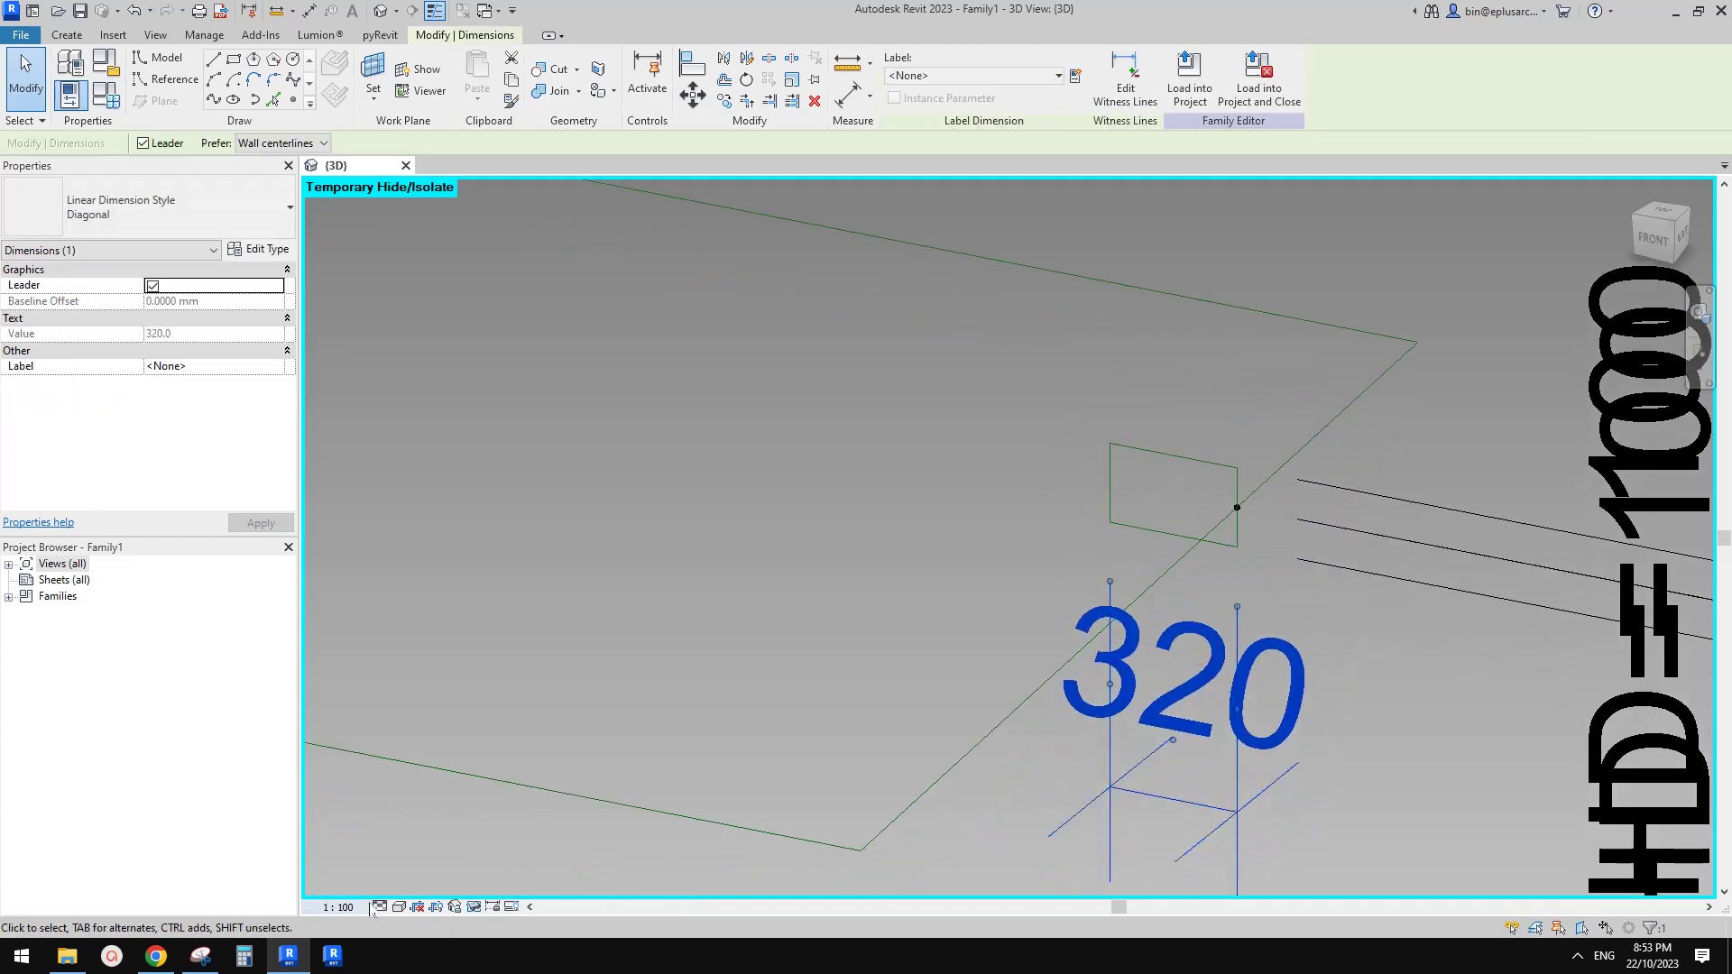
Switch to the Snipping Tool to point out a block in the annotated breeze block photo, and return to Revit
{"action": "left_click", "coordinate": [199, 957]}
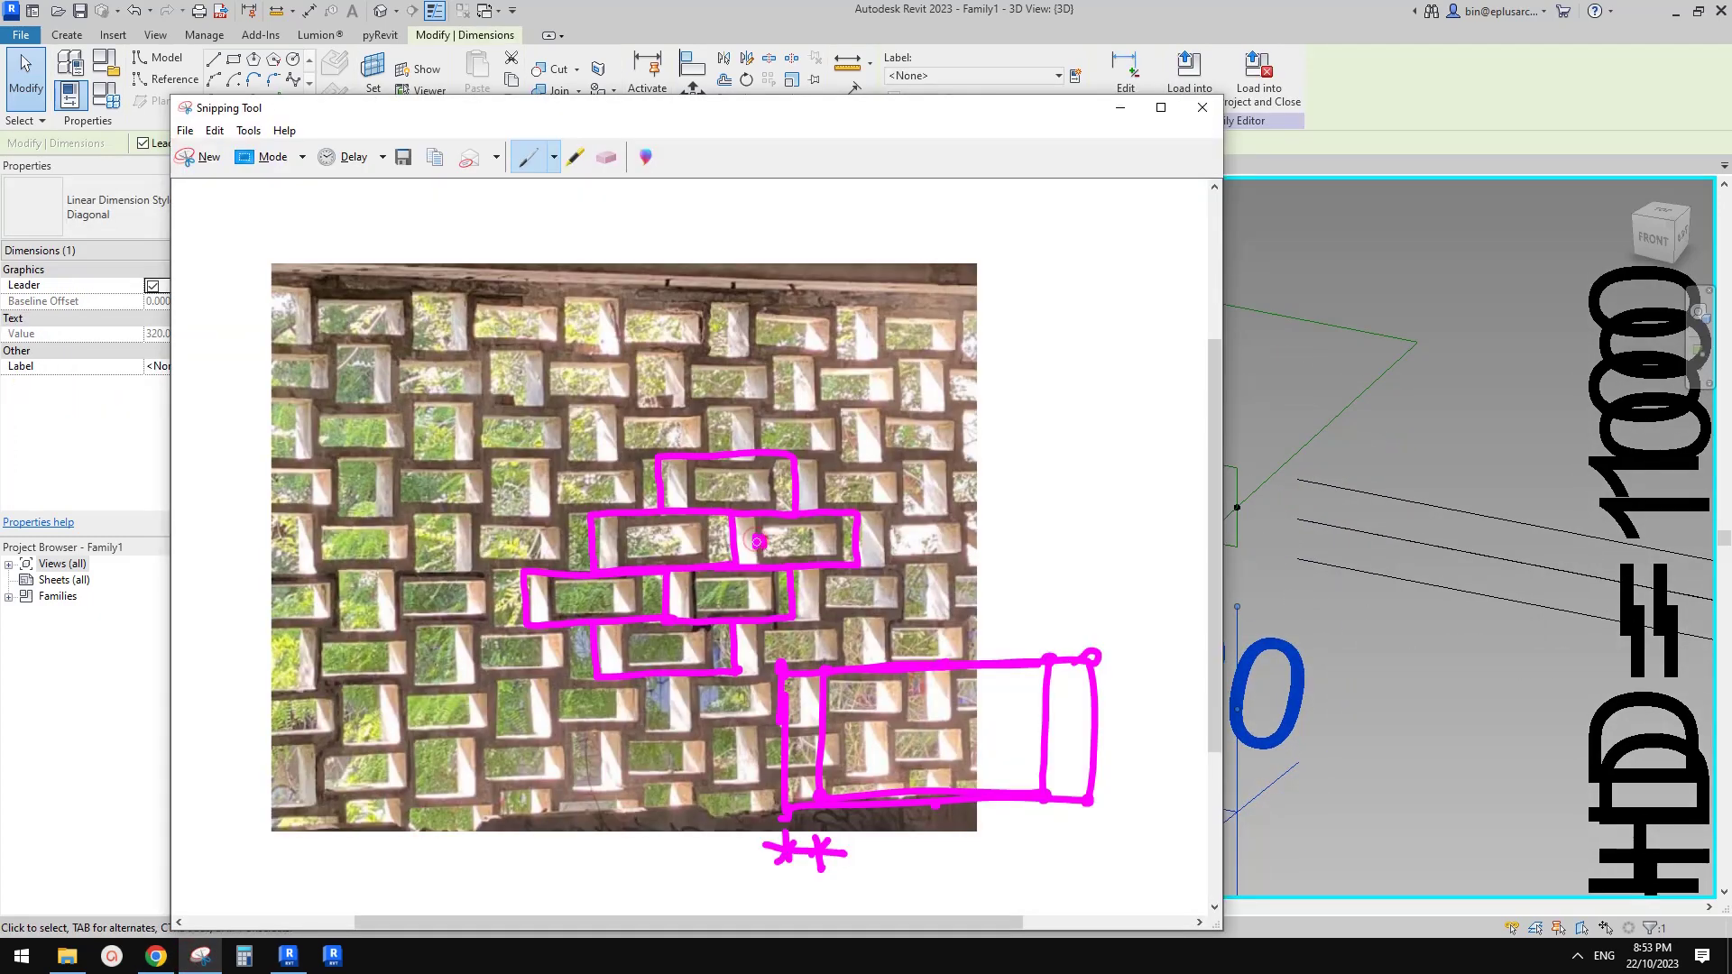
{"action": "left_click", "coordinate": [758, 542]}
{"action": "left_click", "coordinate": [289, 956]}
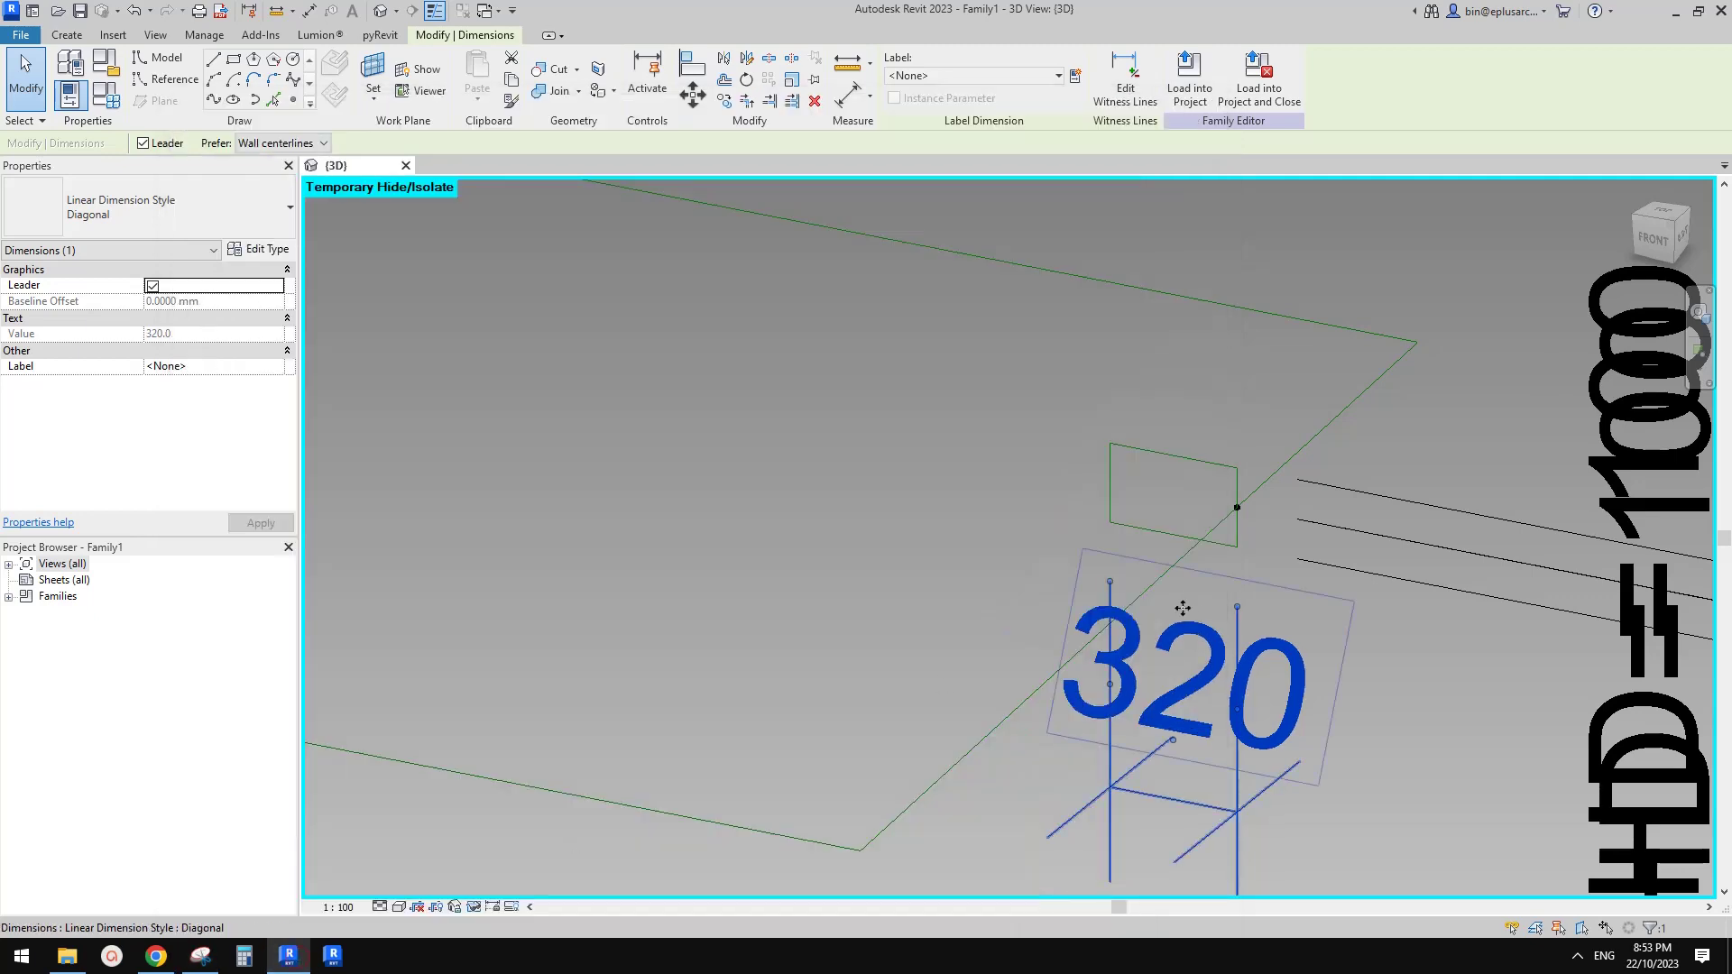
Move the profile rectangle's width dimension further down, away from the profile
{"action": "key", "text": "Escape"}
{"action": "middle_click_drag", "start_coordinate": [1183, 607], "coordinate": [1158, 505]}
{"action": "scroll", "coordinate": [1192, 645], "scroll_direction": "down", "scroll_amount": 2}
{"action": "left_click_drag", "start_coordinate": [1157, 504], "coordinate": [1128, 833]}
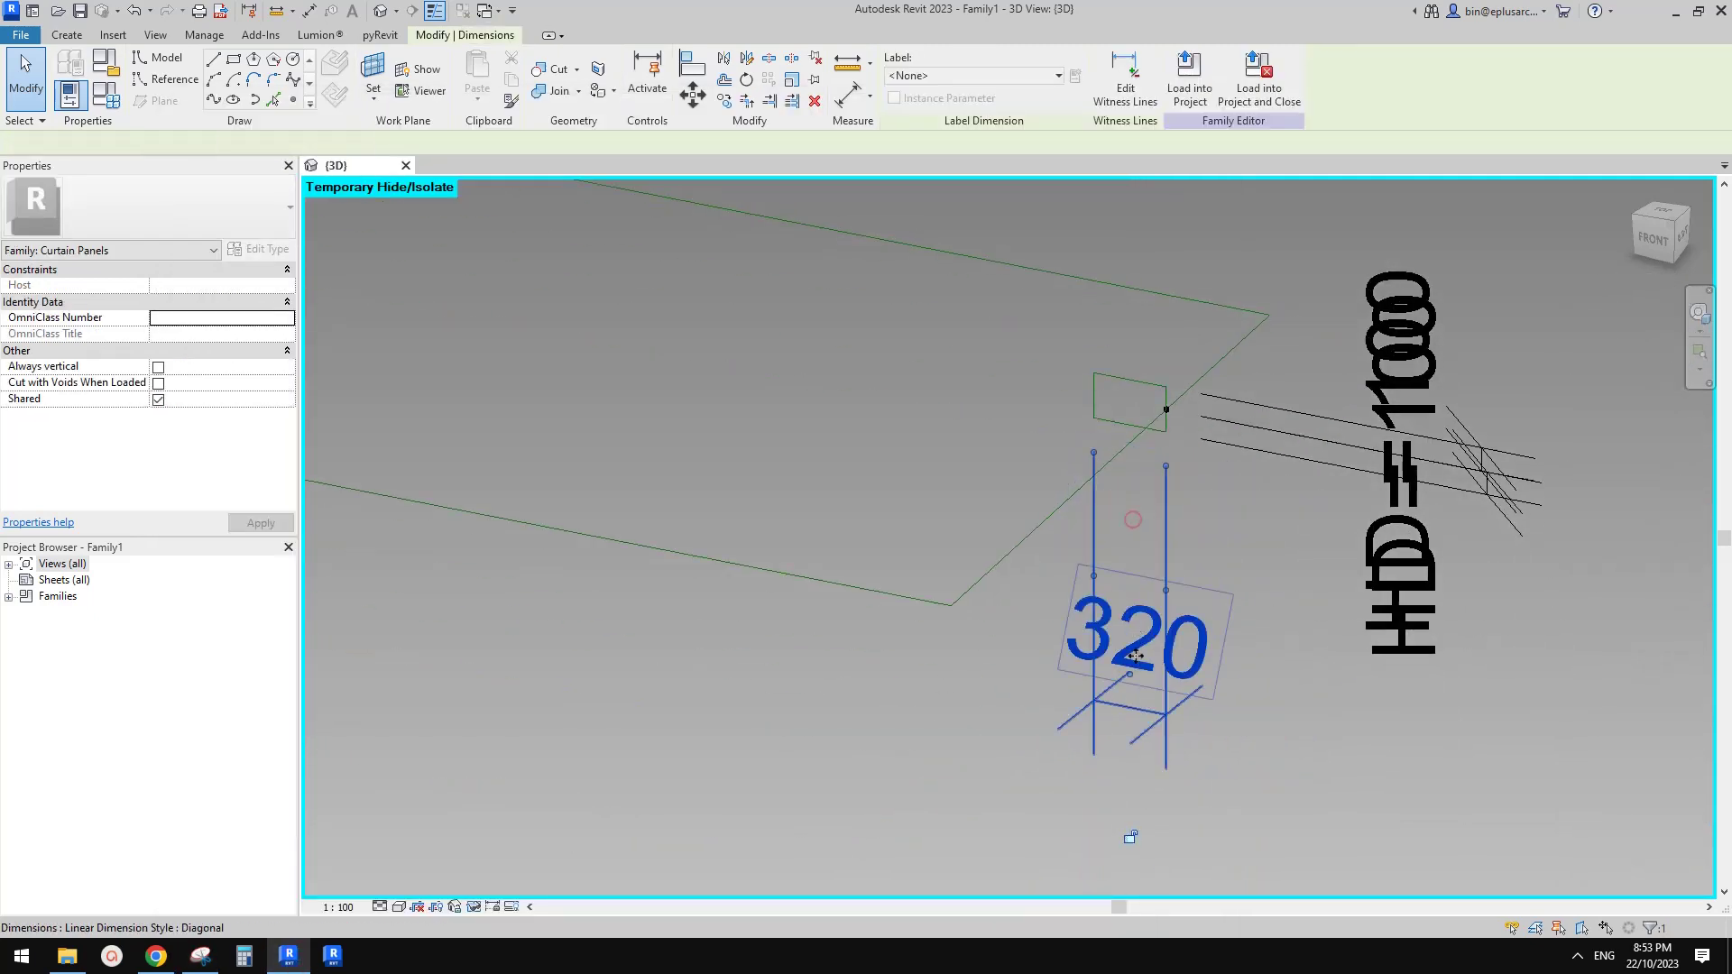
Label the profile rectangle's width dimension with a new family type parameter named TH
{"action": "left_click", "coordinate": [1075, 77]}
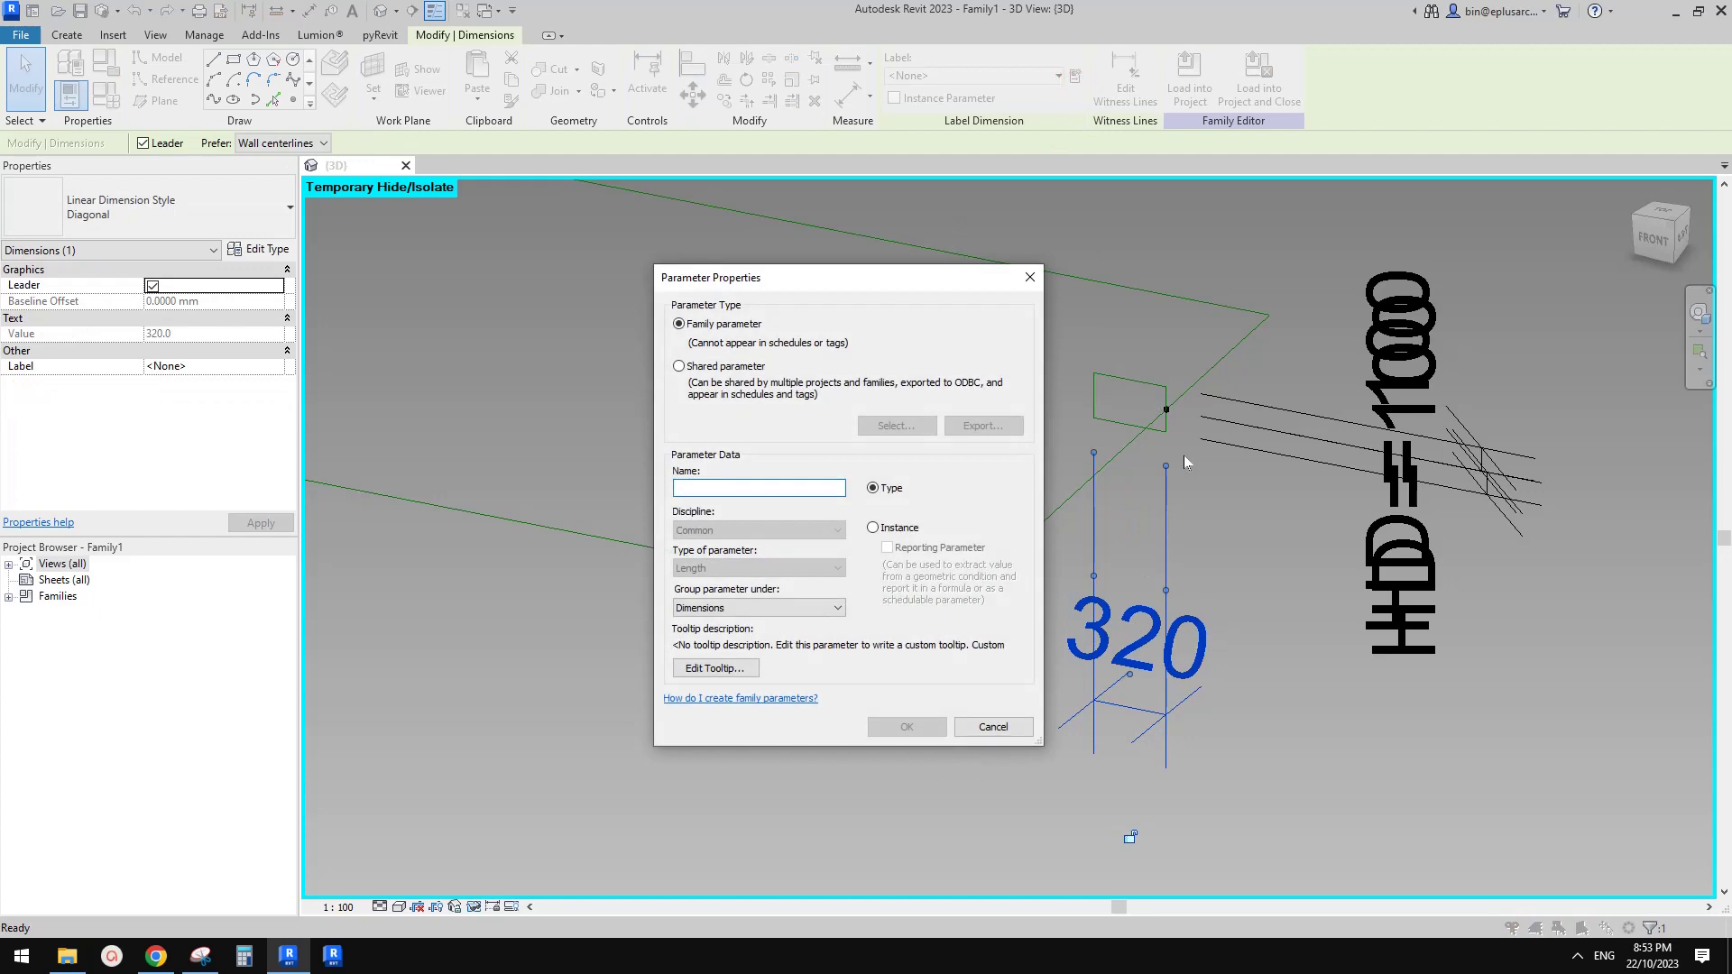
{"action": "type", "text": "TH"}
{"action": "left_click", "coordinate": [905, 727]}
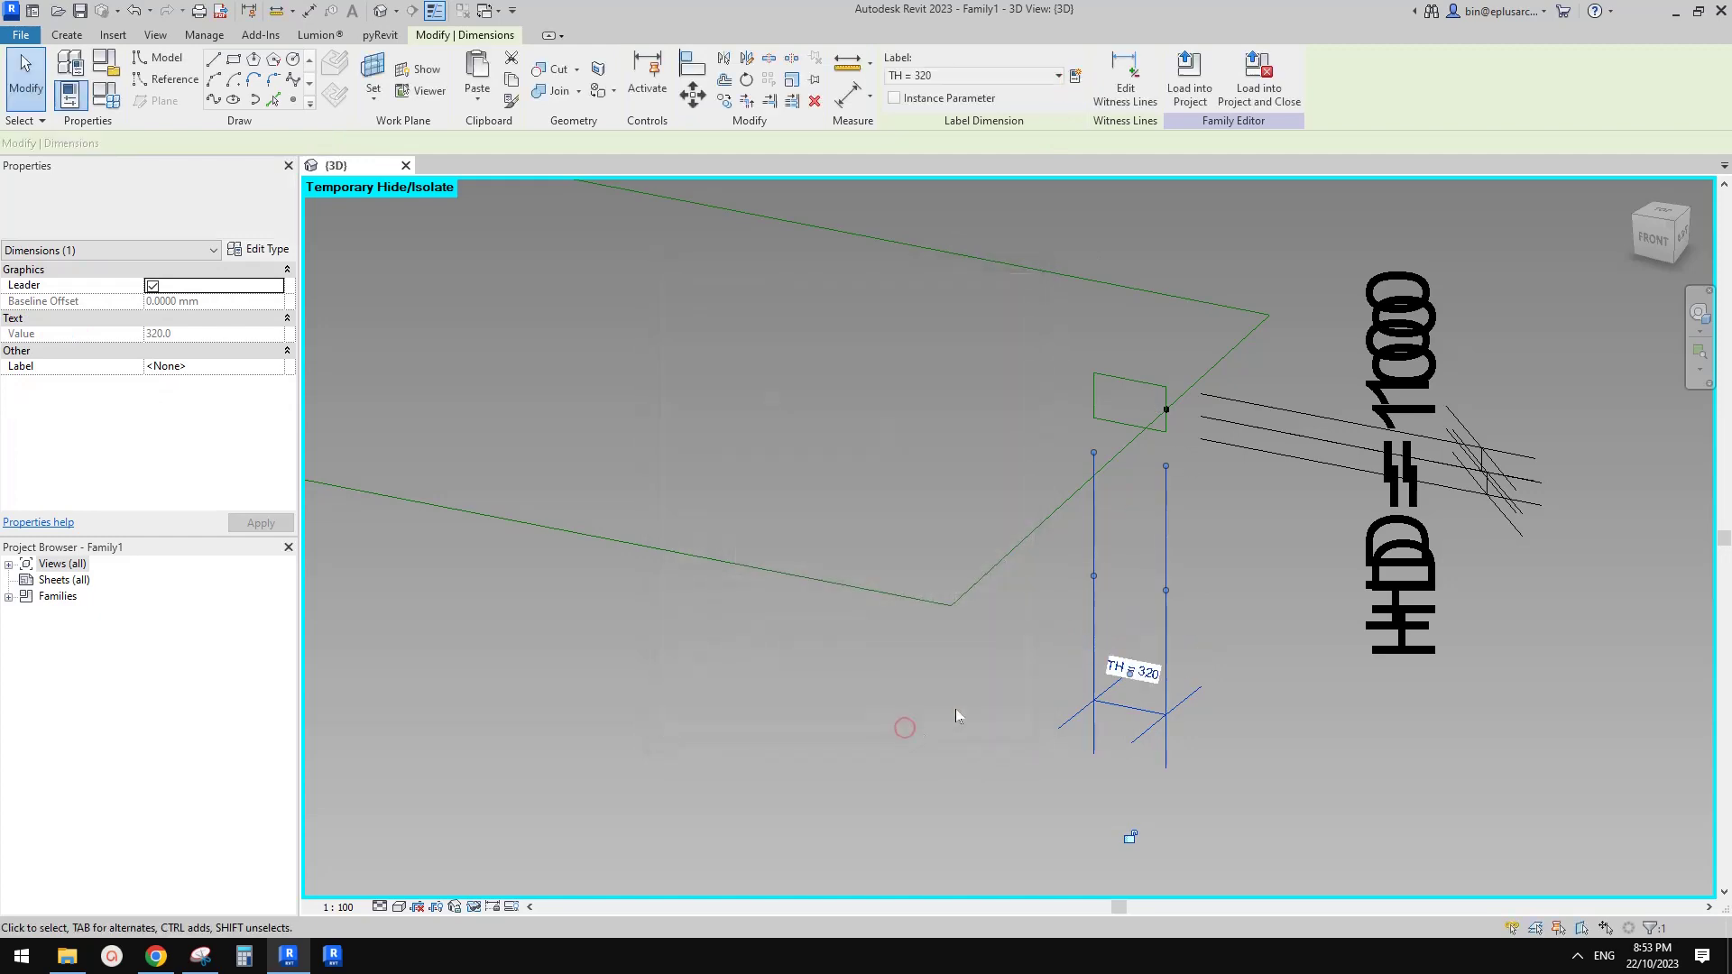
Test the TH parameter at 50, and set it to 100 and apply it to the family
{"action": "left_click", "coordinate": [106, 94]}
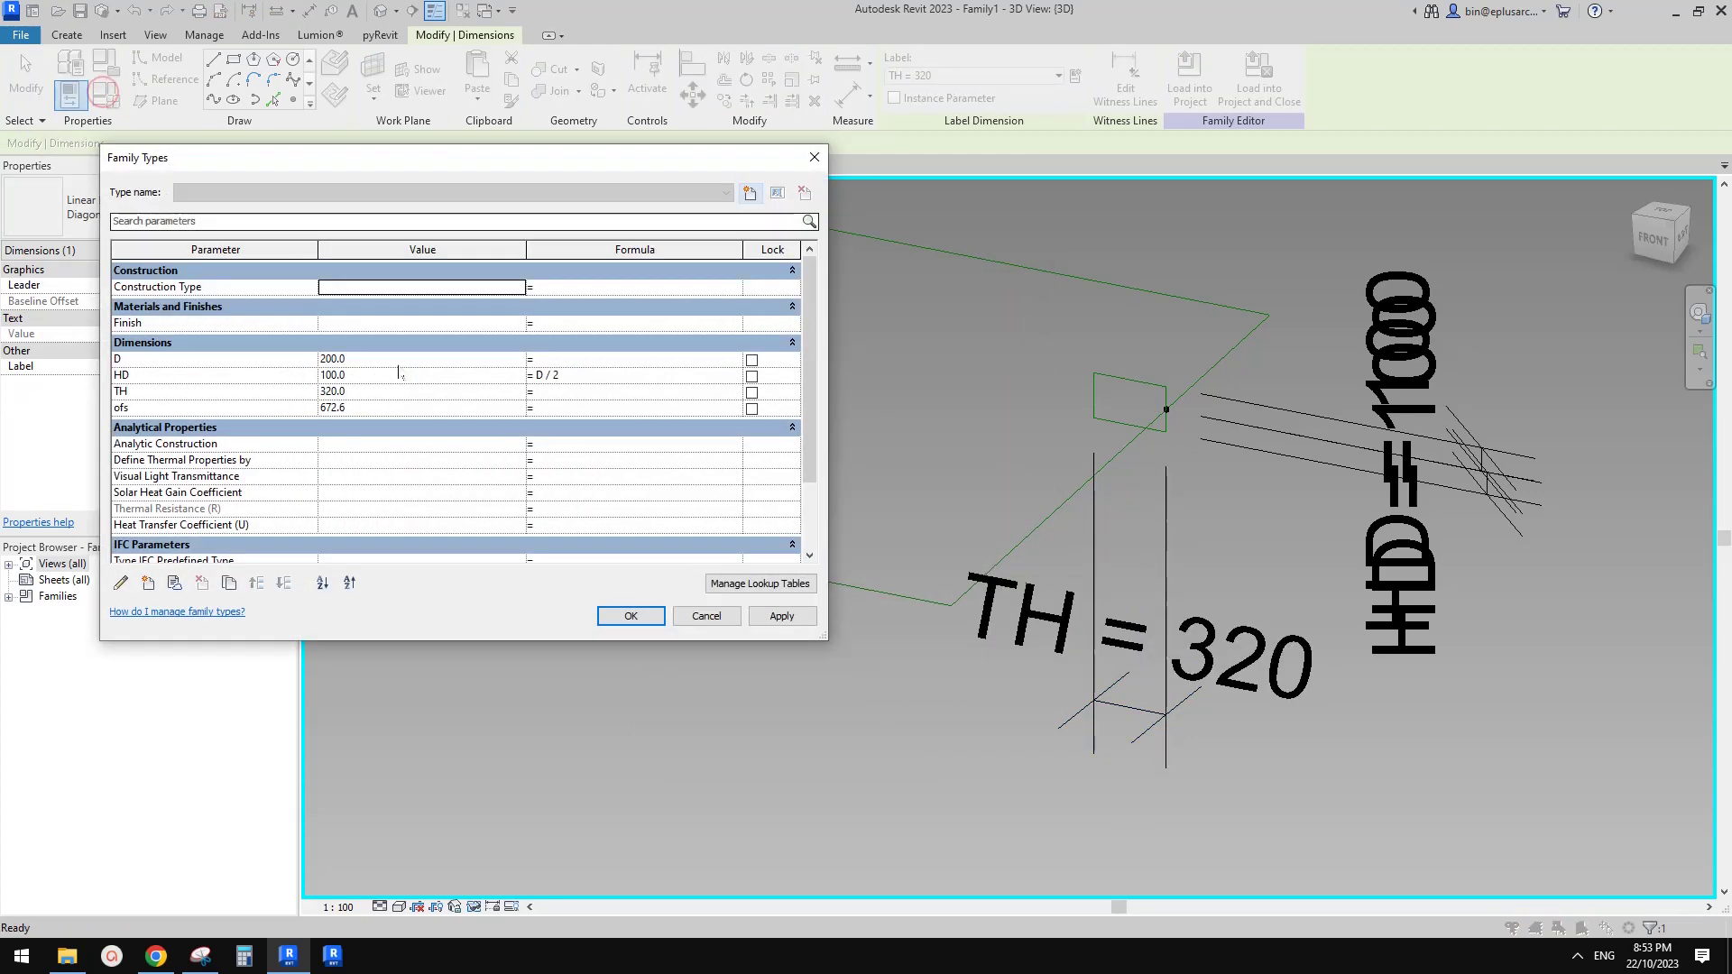
{"action": "left_click", "coordinate": [377, 394]}
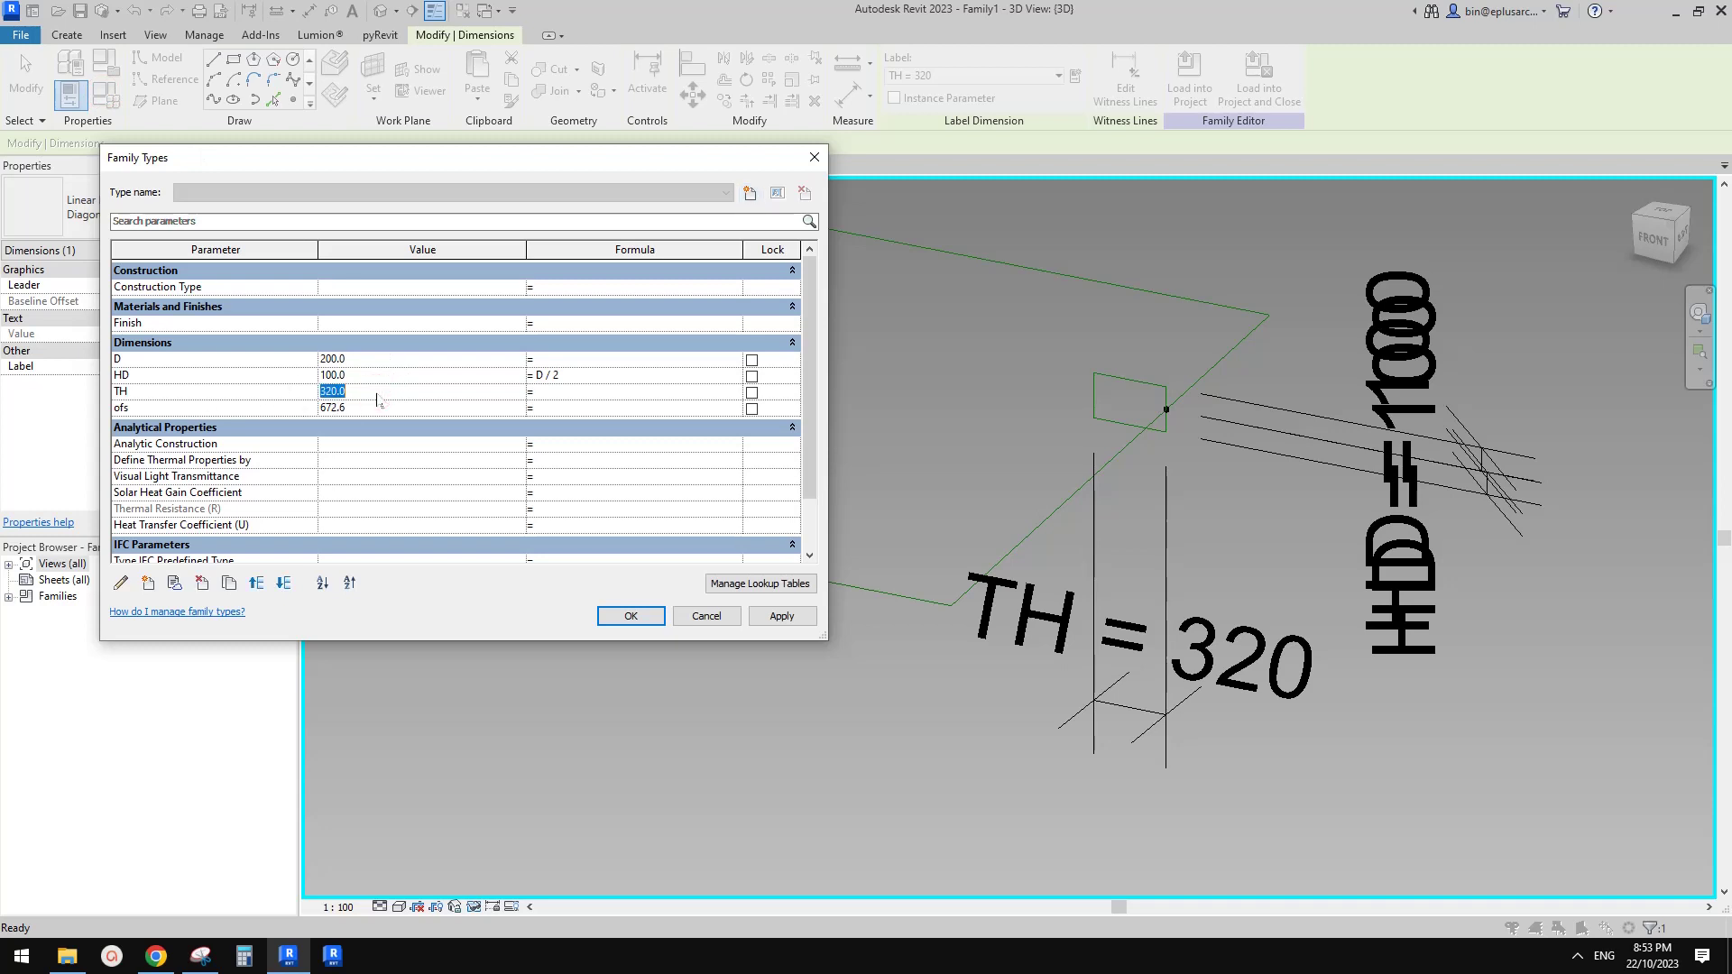
{"action": "left_click", "coordinate": [781, 617]}
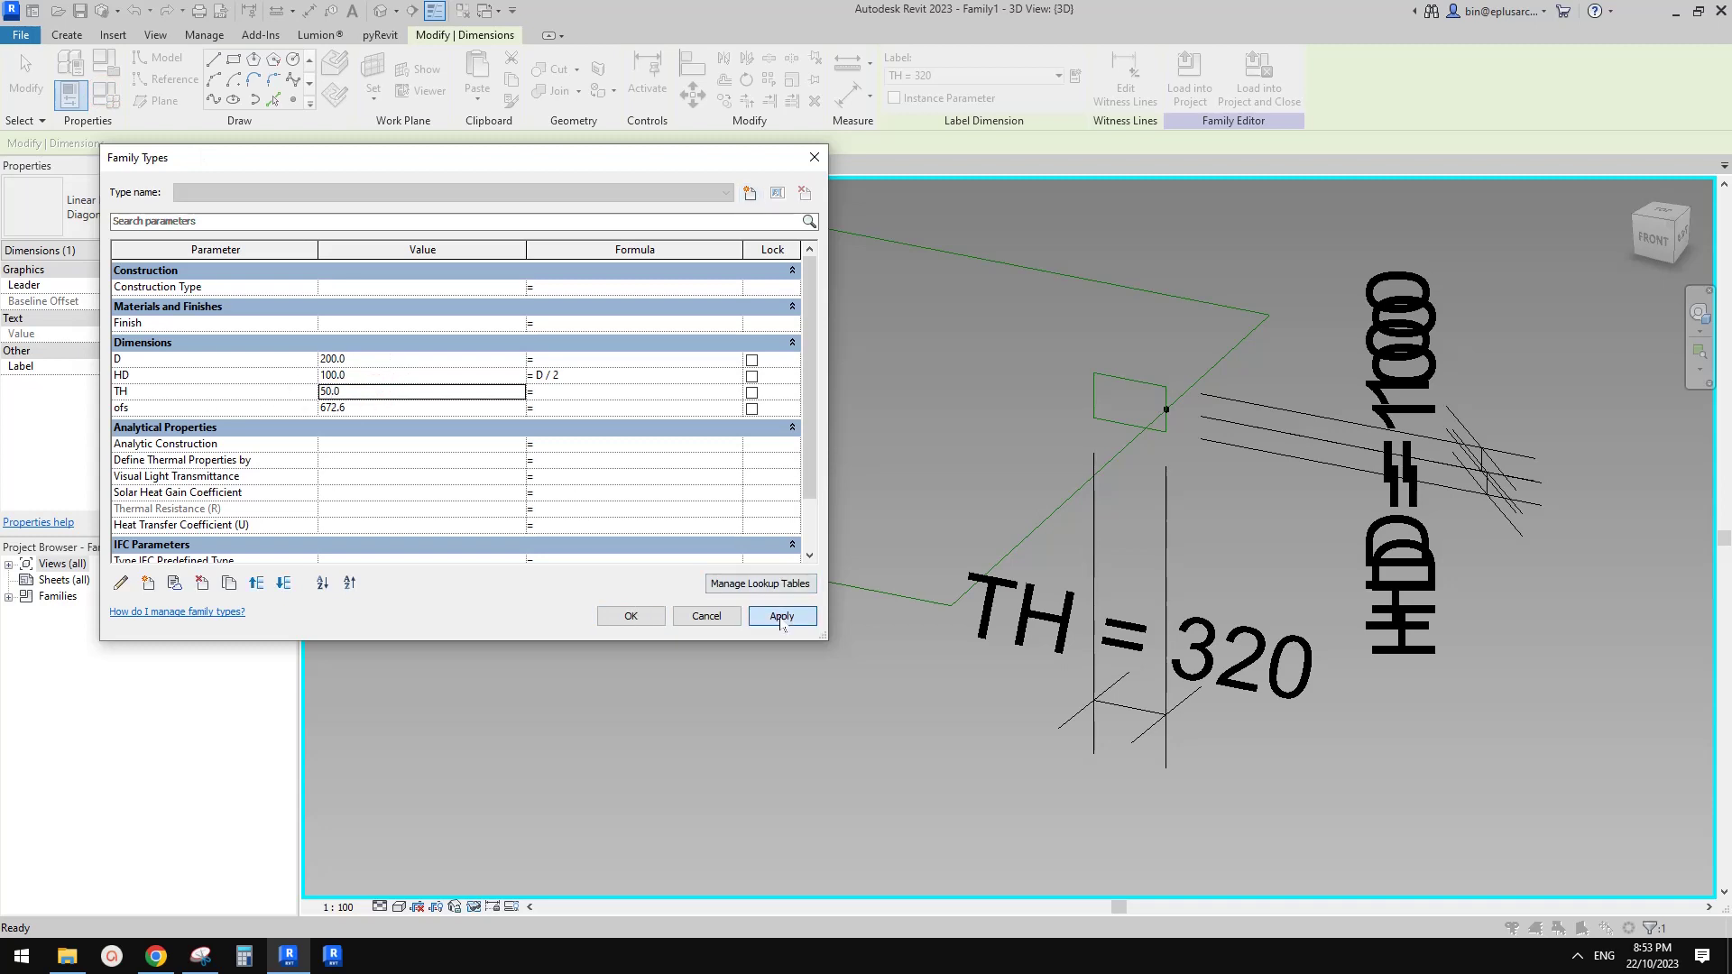
{"action": "left_click", "coordinate": [395, 395]}
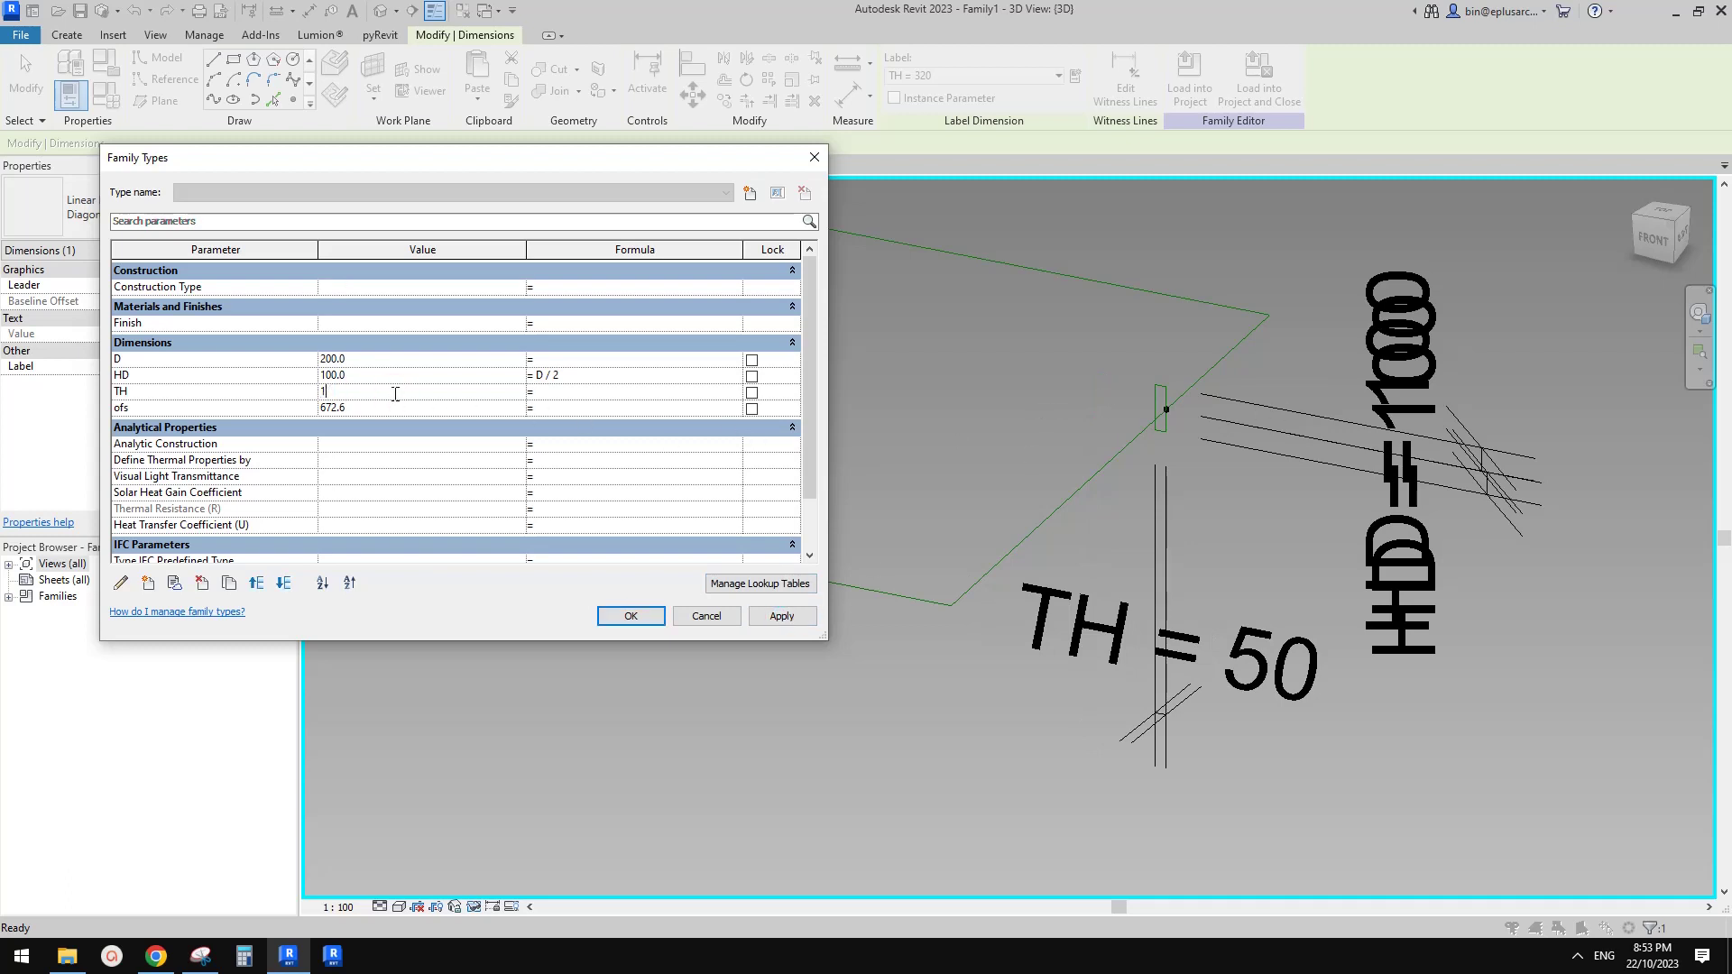
{"action": "type", "text": "100"}
{"action": "left_click", "coordinate": [782, 616]}
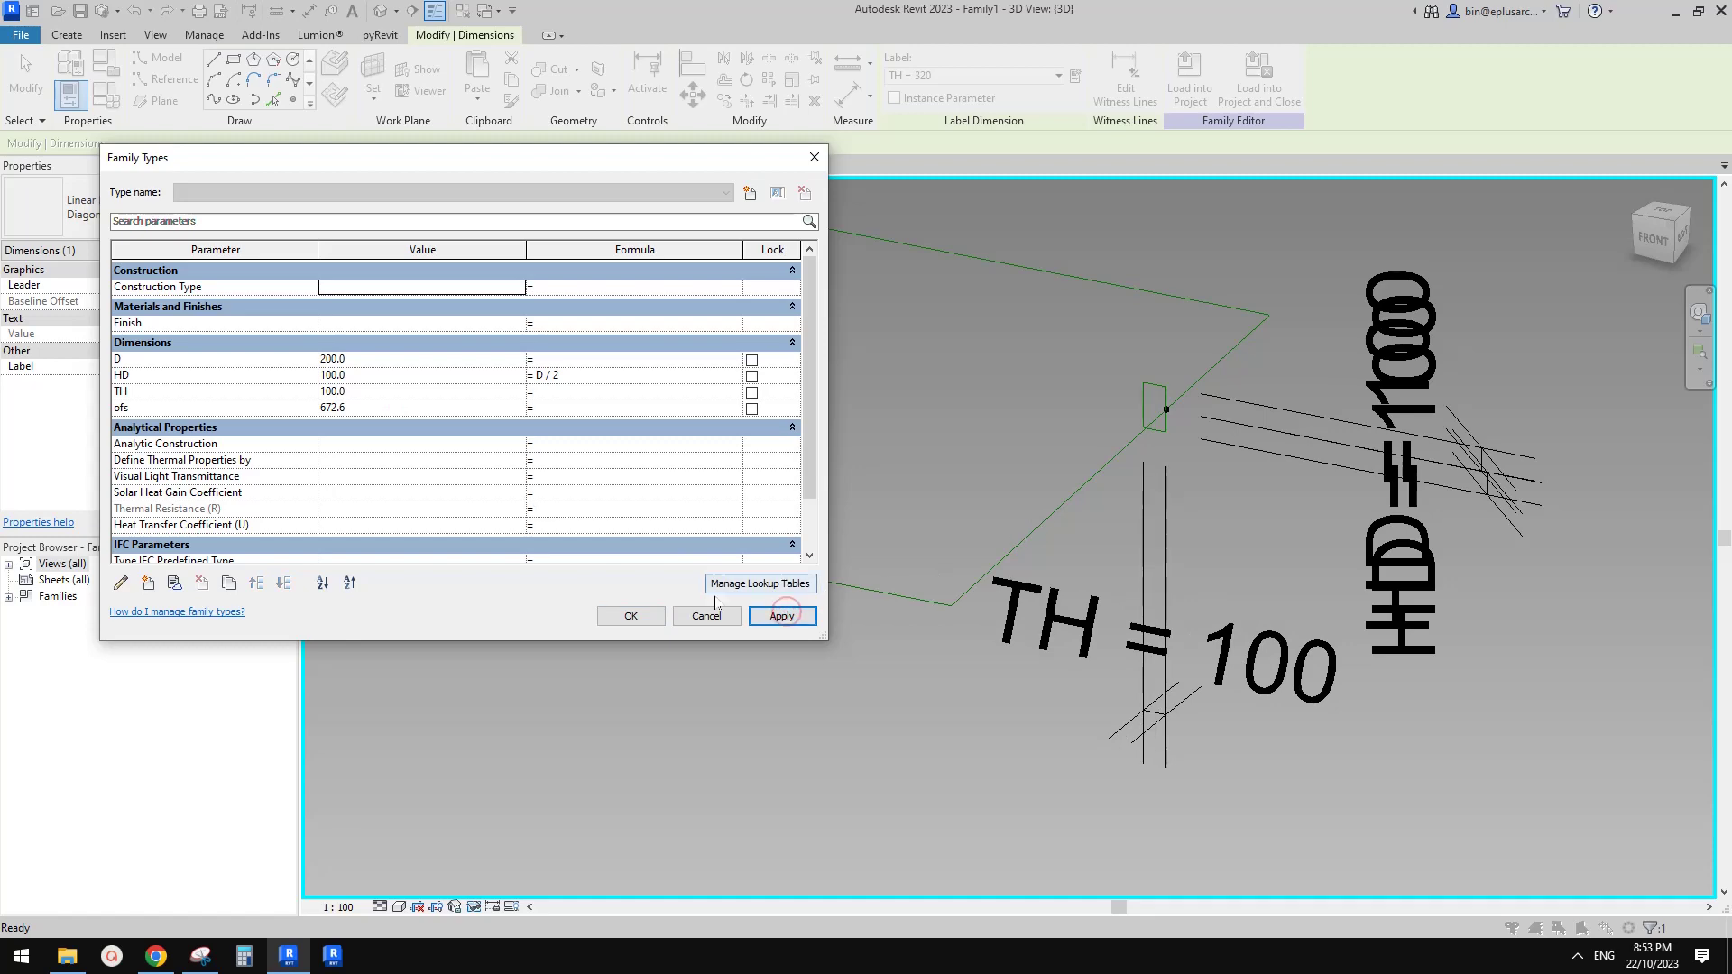
{"action": "left_click", "coordinate": [631, 616]}
Create a solid form by sweeping the small profile rectangle along the full chain of the reference line loop
{"action": "scroll", "coordinate": [1134, 474], "scroll_direction": "down", "scroll_amount": 2}
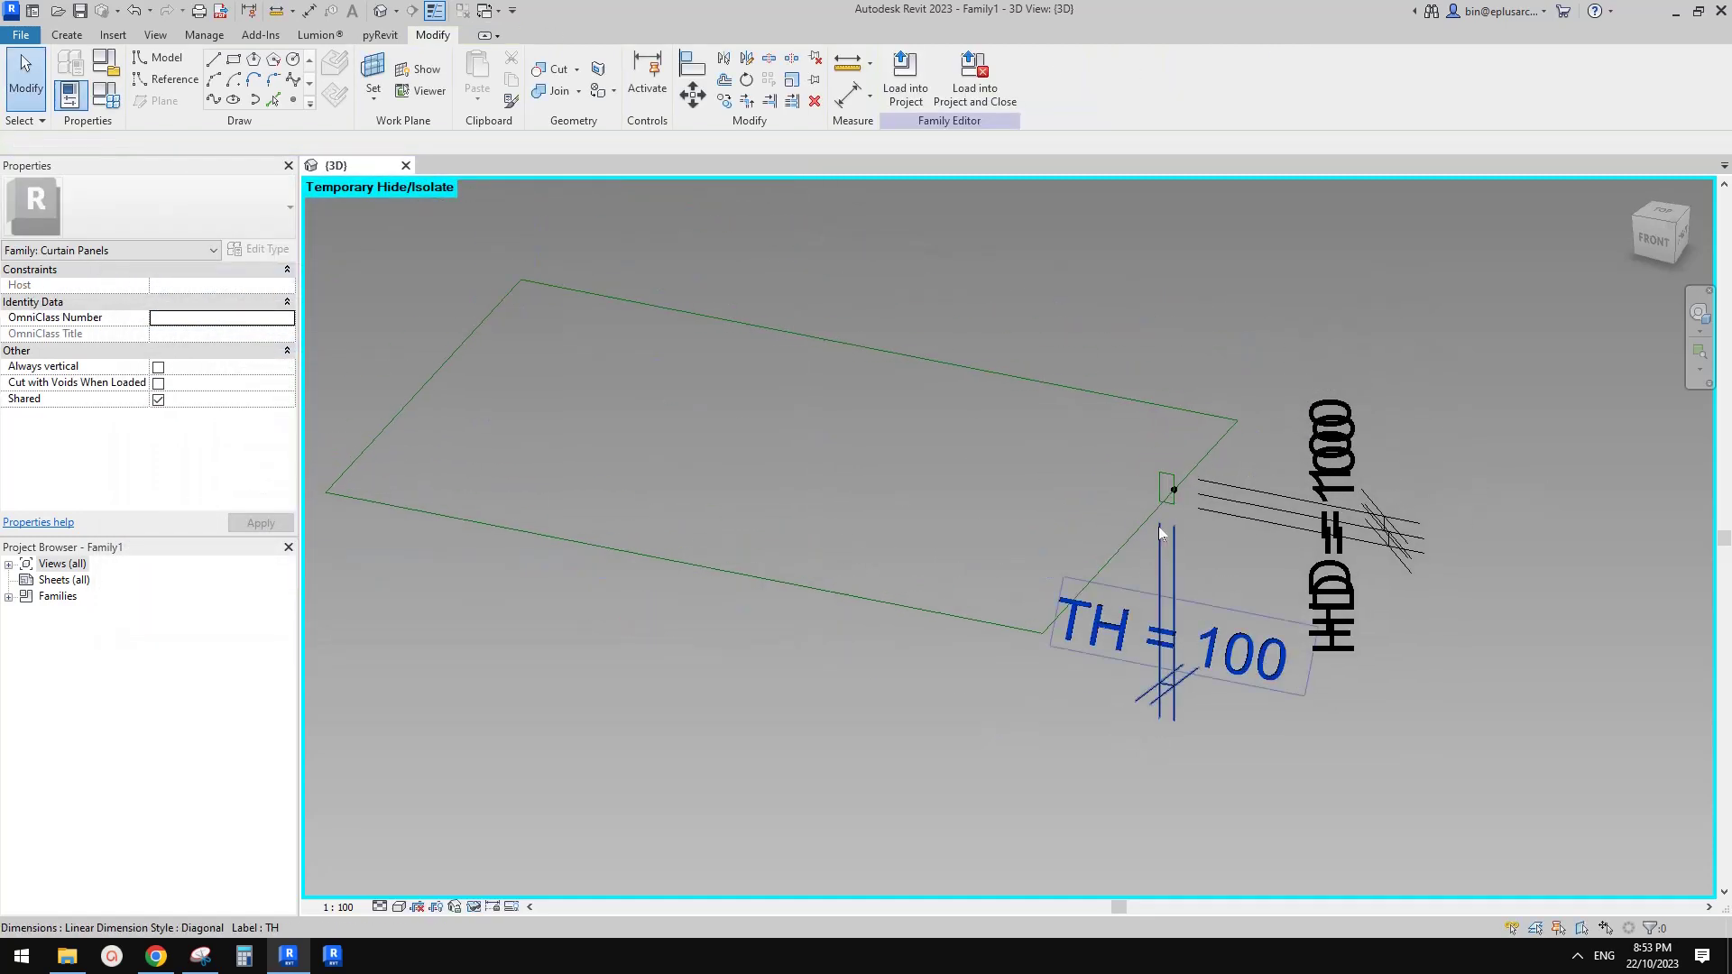
{"action": "key", "text": "Tab"}
{"action": "scroll", "coordinate": [1161, 511], "scroll_direction": "up", "scroll_amount": 2}
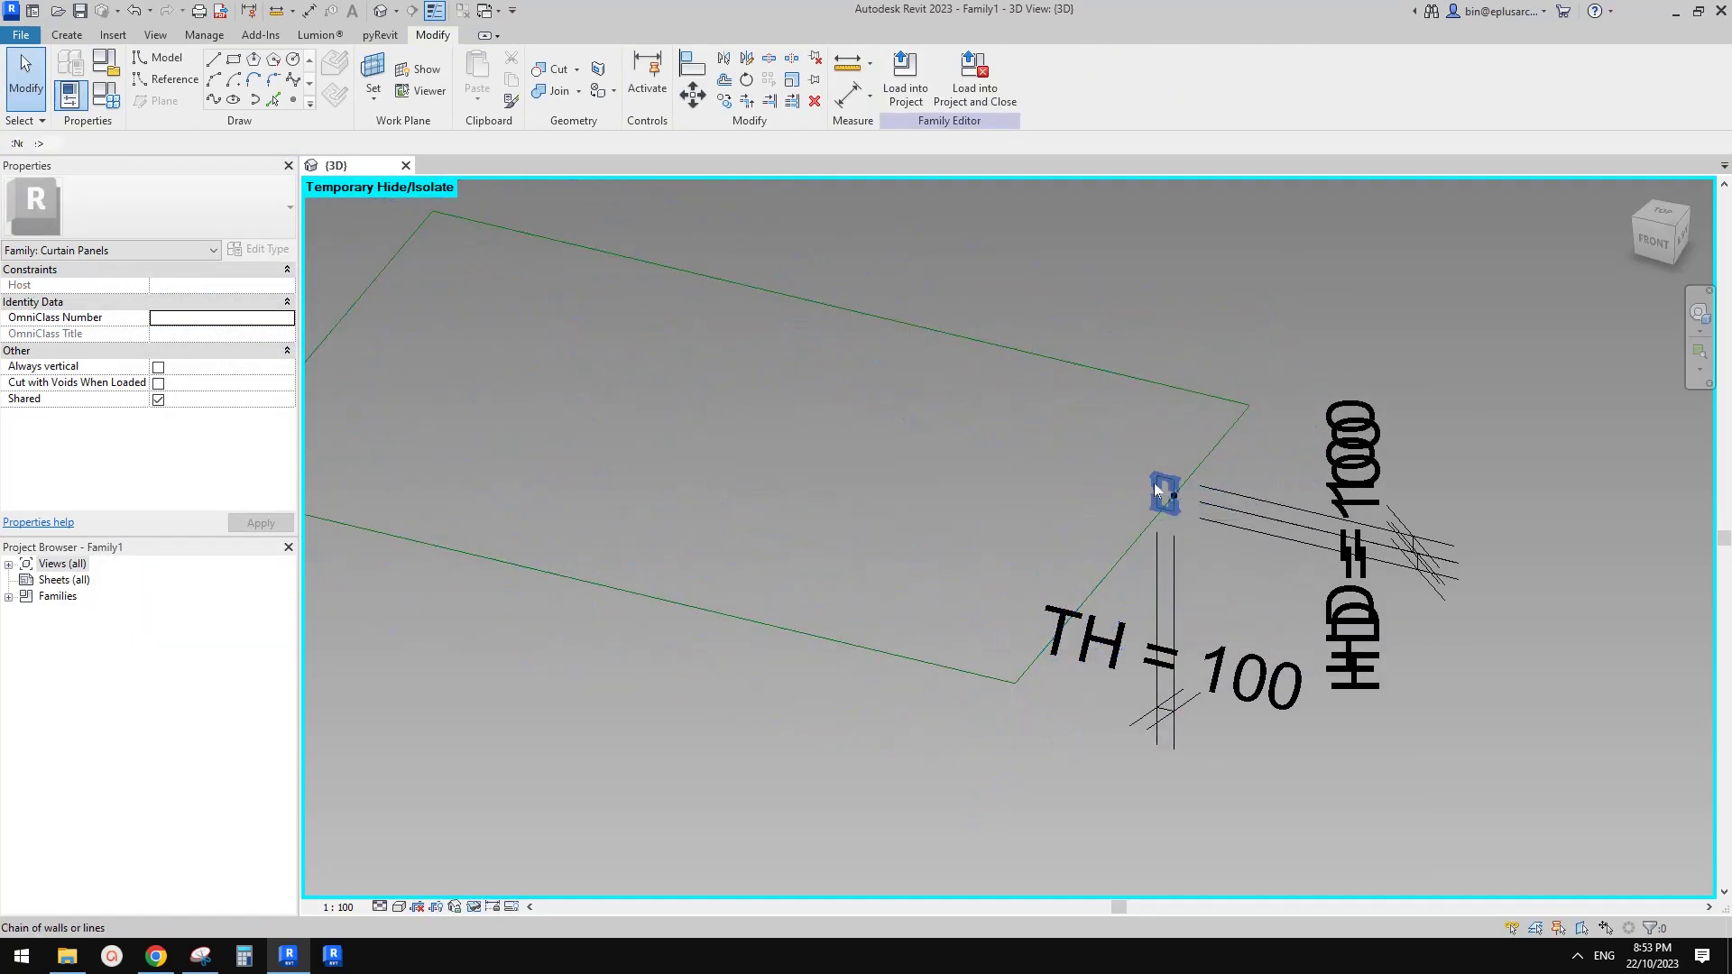
{"action": "left_click", "coordinate": [1159, 485]}
{"action": "scroll", "coordinate": [1097, 487], "scroll_direction": "down", "scroll_amount": 1}
{"action": "middle_click_drag", "start_coordinate": [1076, 495], "coordinate": [1118, 492]}
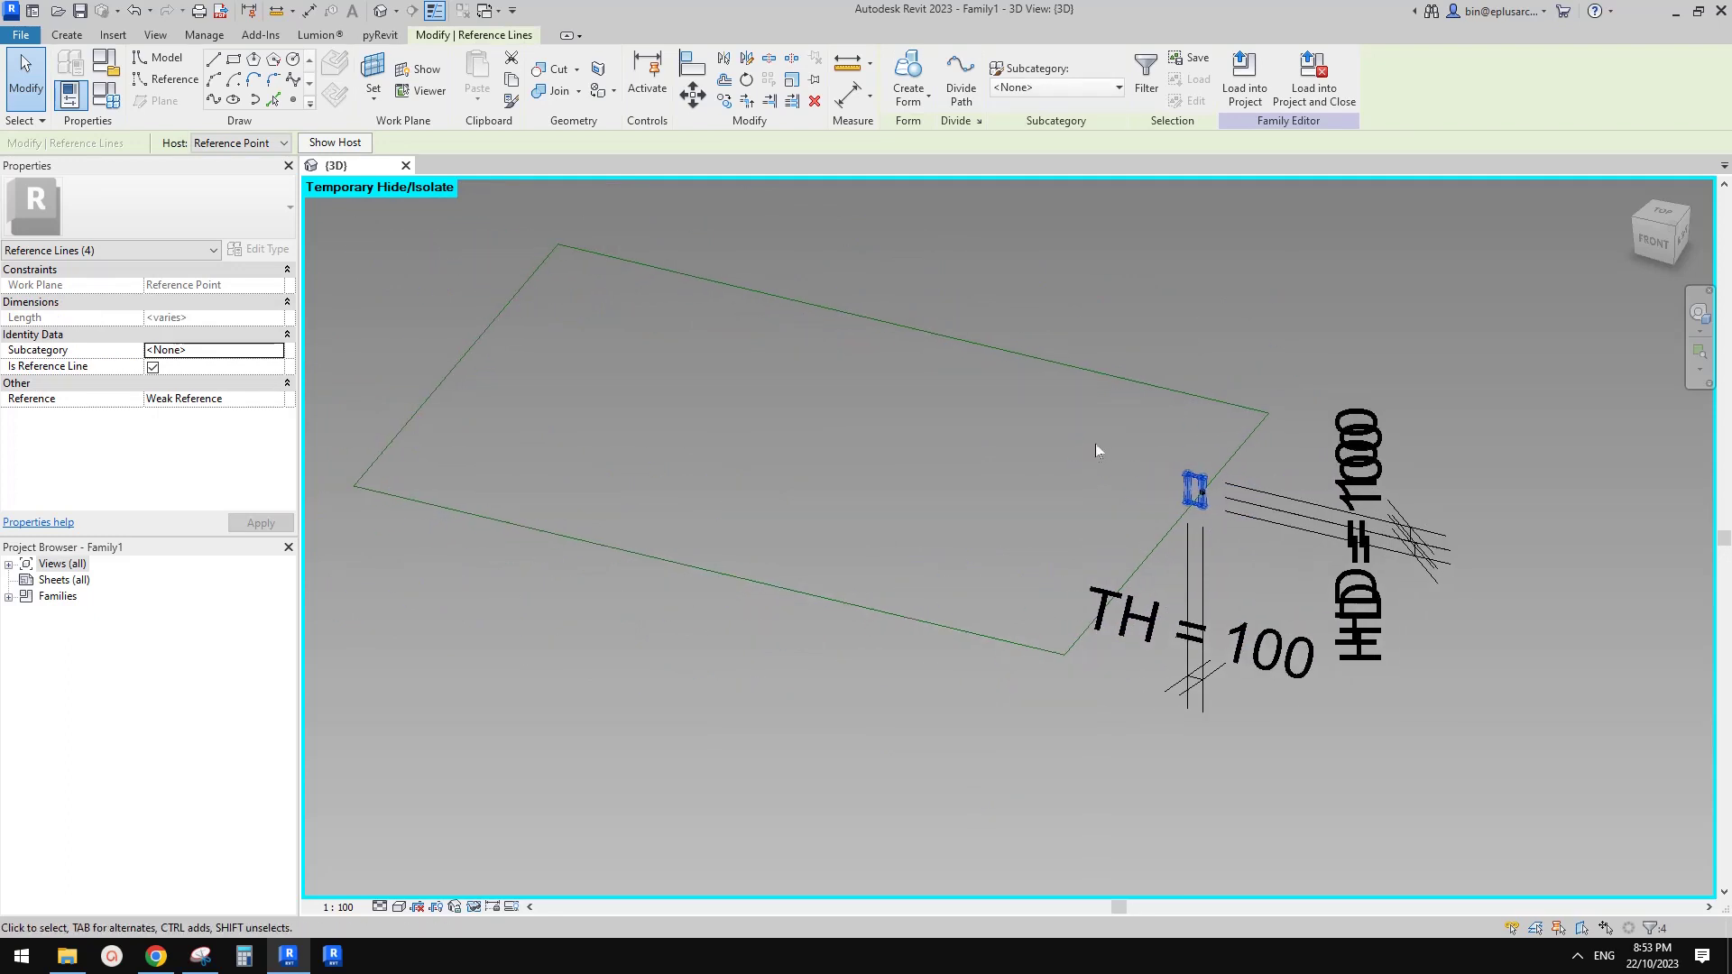
{"action": "key", "text": "Tab"}
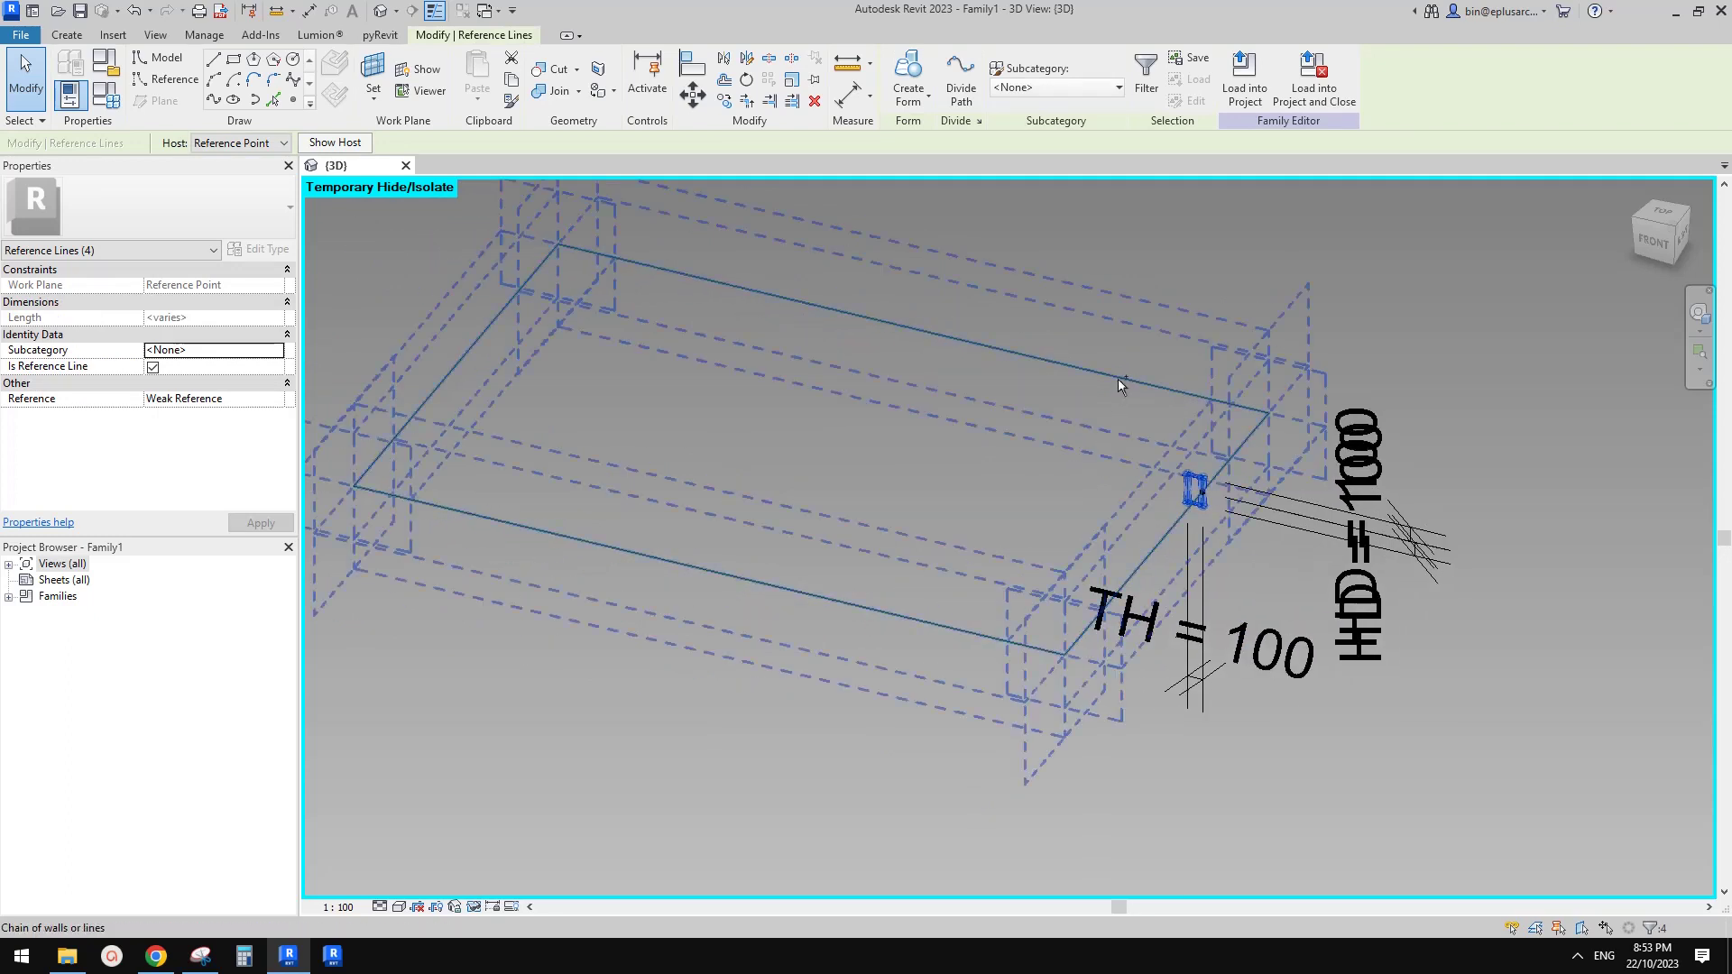
{"action": "left_click", "coordinate": [1119, 377], "text": "ctrl"}
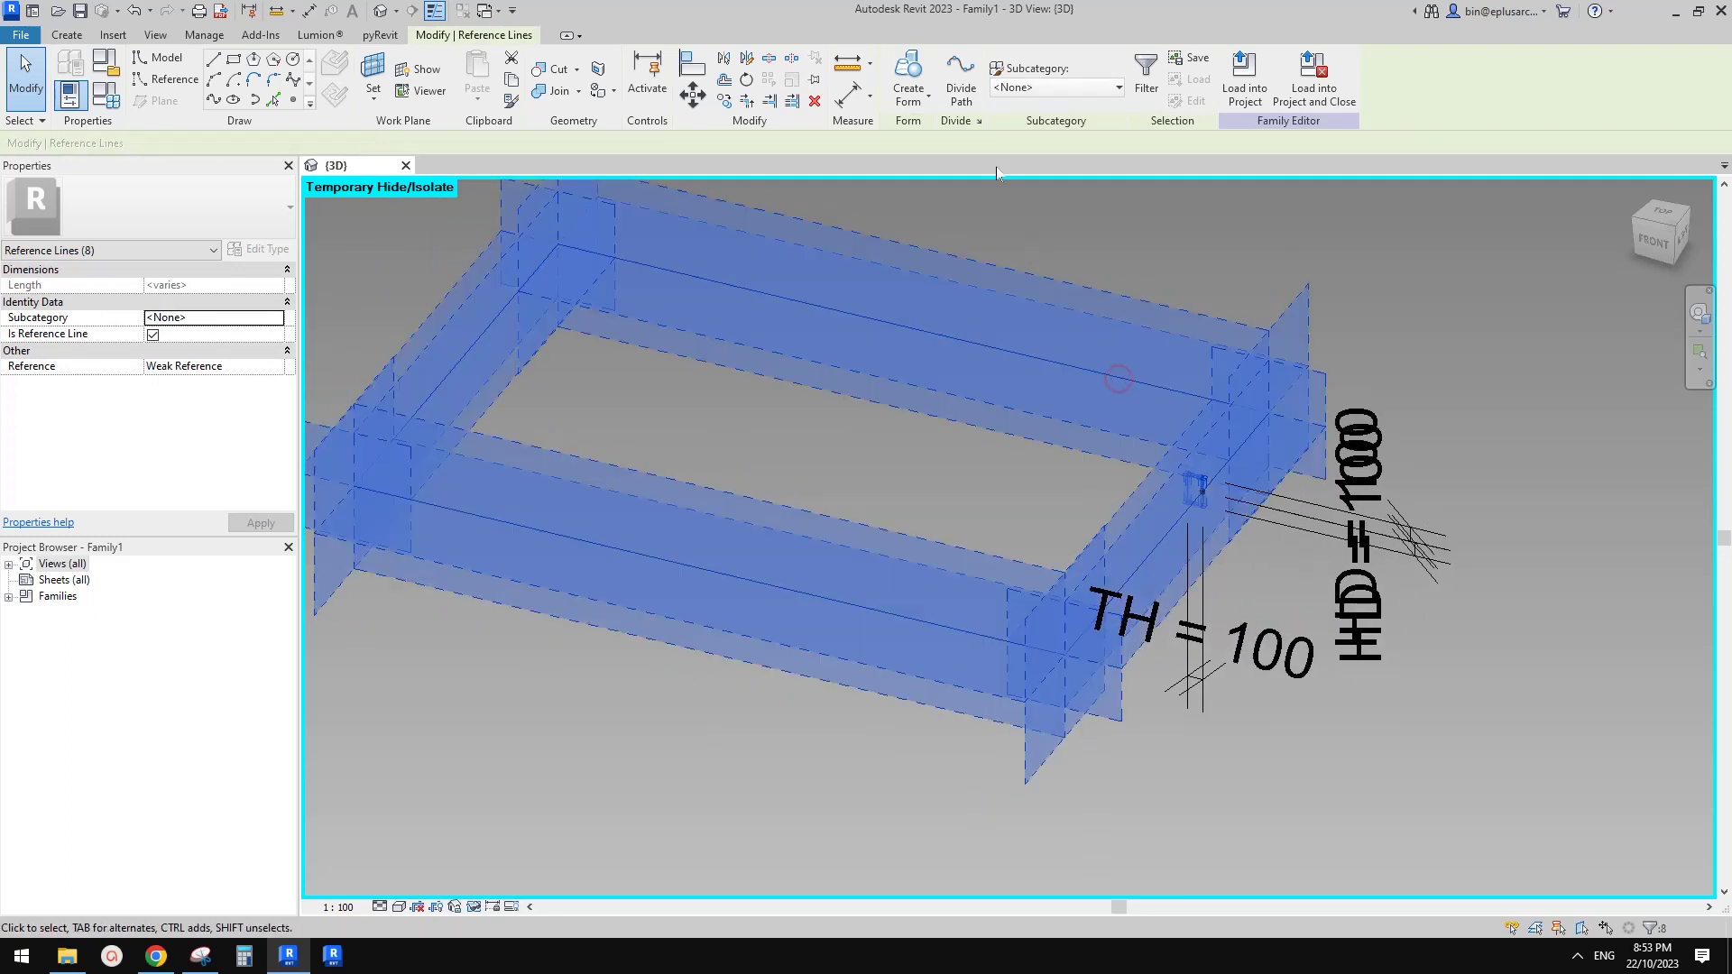
{"action": "left_click", "coordinate": [907, 72]}
{"action": "scroll", "coordinate": [967, 409], "scroll_direction": "down", "scroll_amount": 2}
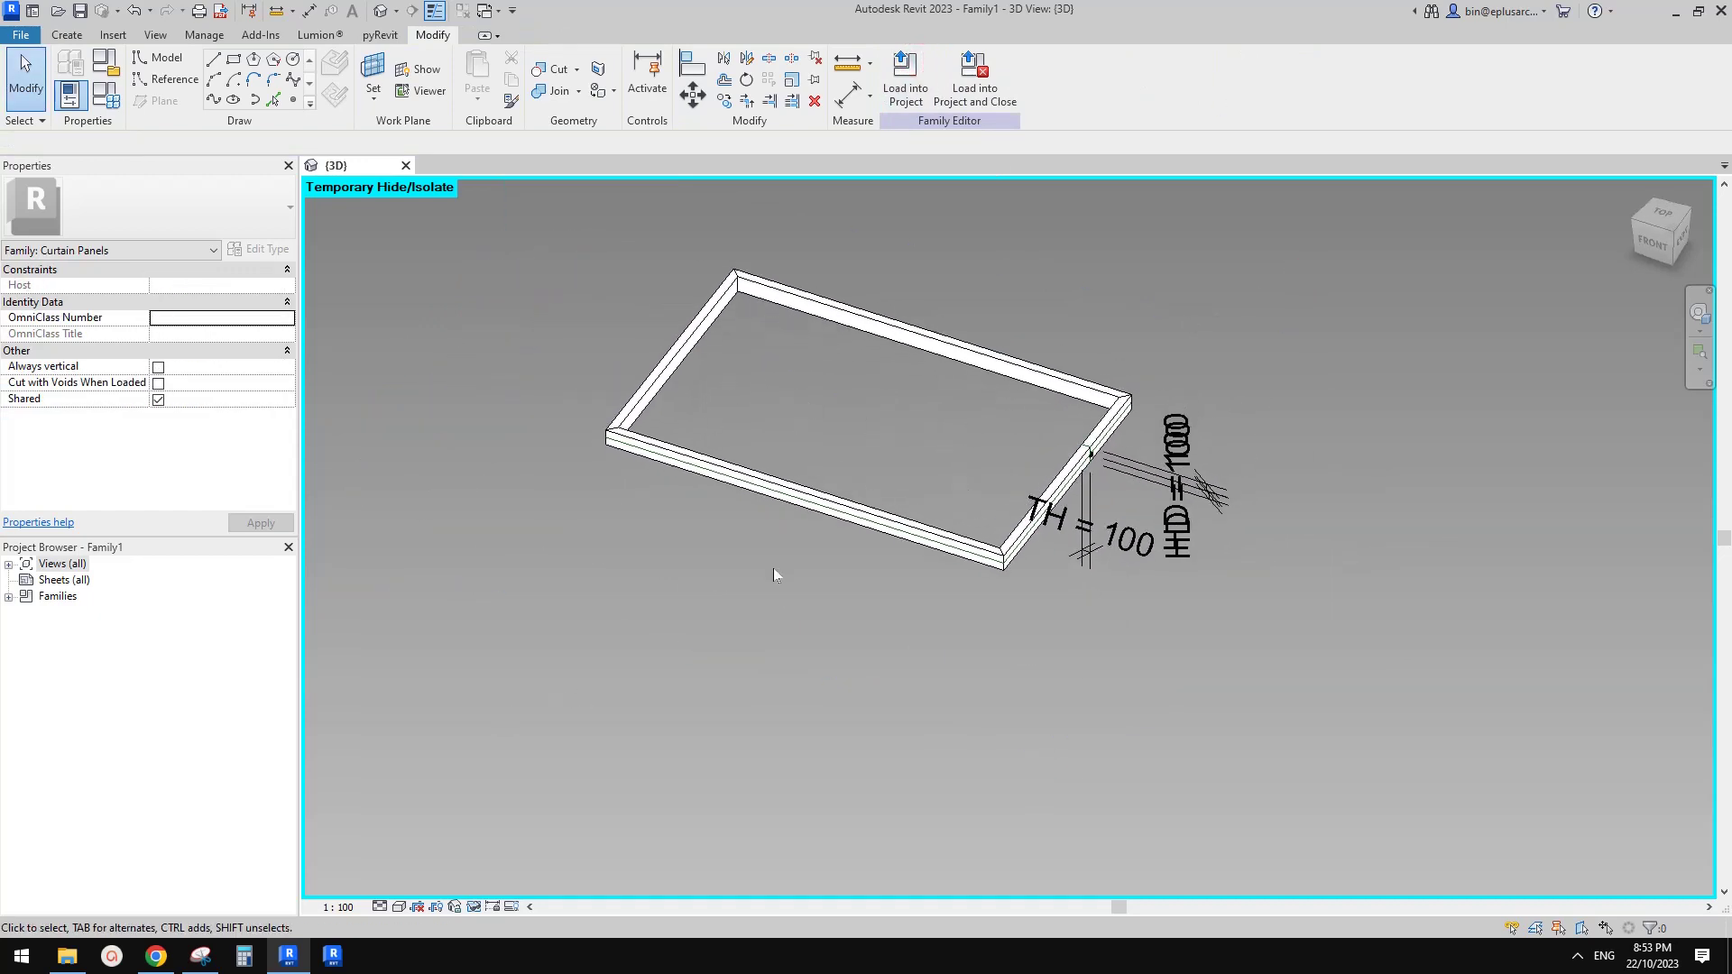
{"action": "middle_click_drag", "start_coordinate": [872, 502], "coordinate": [937, 484]}
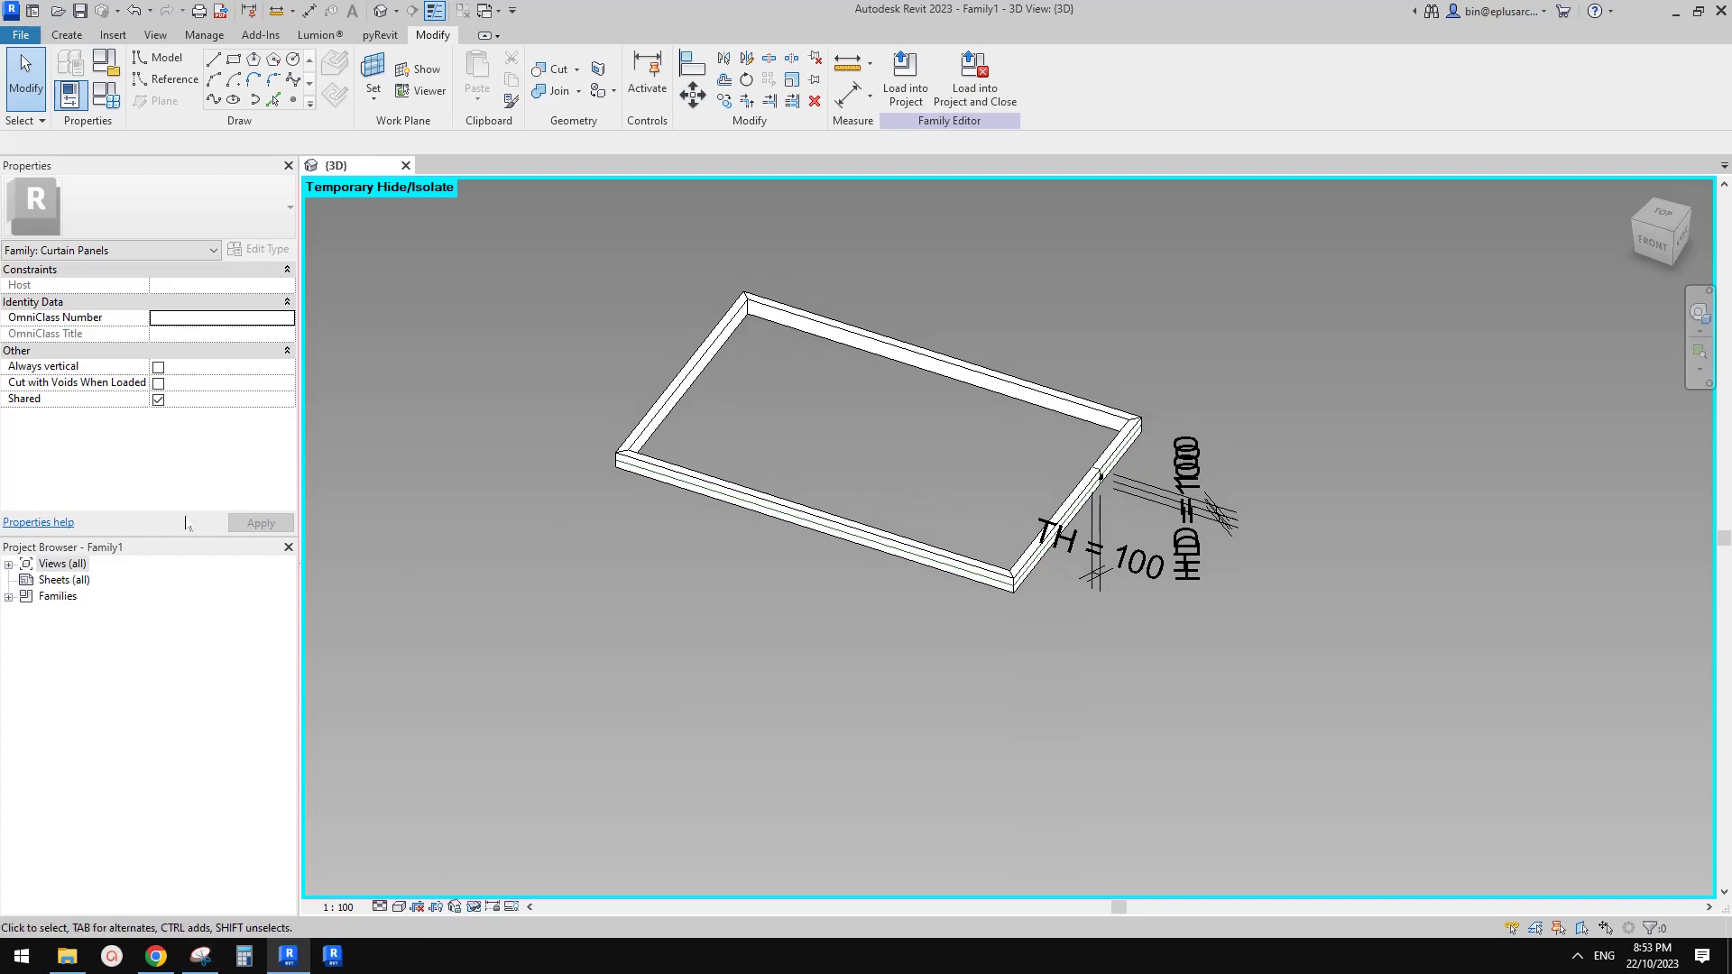
{"action": "middle_click_drag", "start_coordinate": [843, 618], "coordinate": [841, 620]}
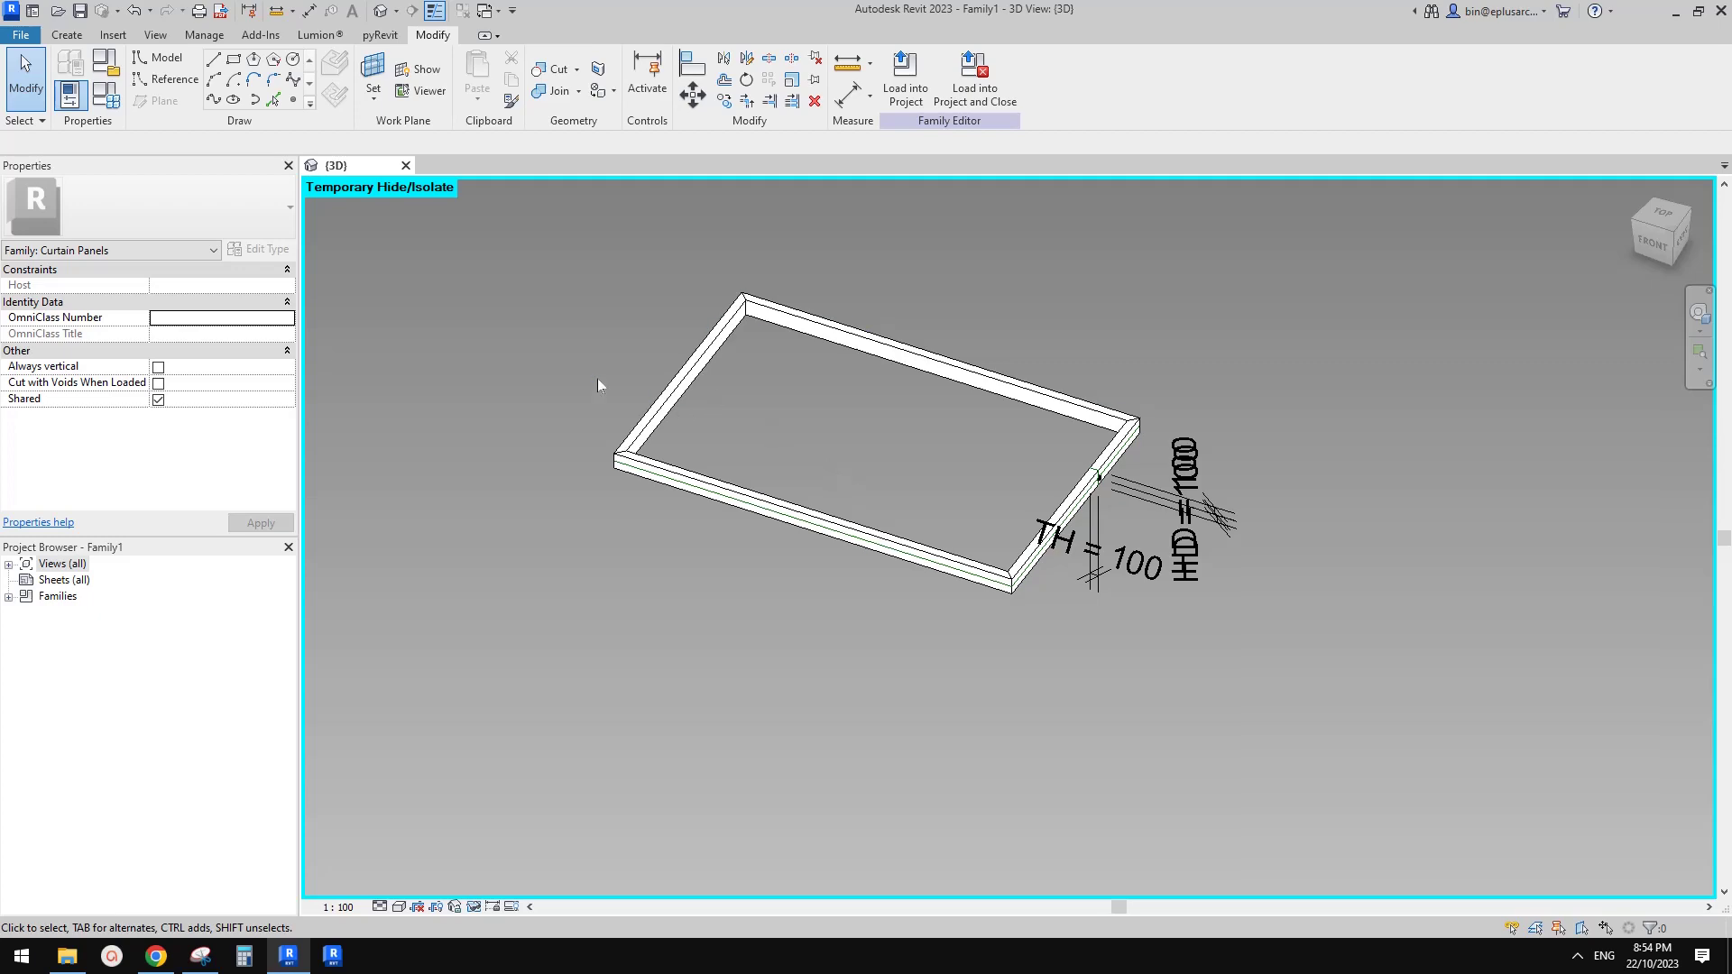
Reset the temporary hide/isolate in the 3D view to bring back the pattern grid and placement points
{"action": "middle_click_drag", "start_coordinate": [597, 379], "coordinate": [627, 435]}
{"action": "scroll", "coordinate": [626, 434], "scroll_direction": "down", "scroll_amount": 1}
{"action": "key", "text": "h"}
{"action": "key", "text": "r"}
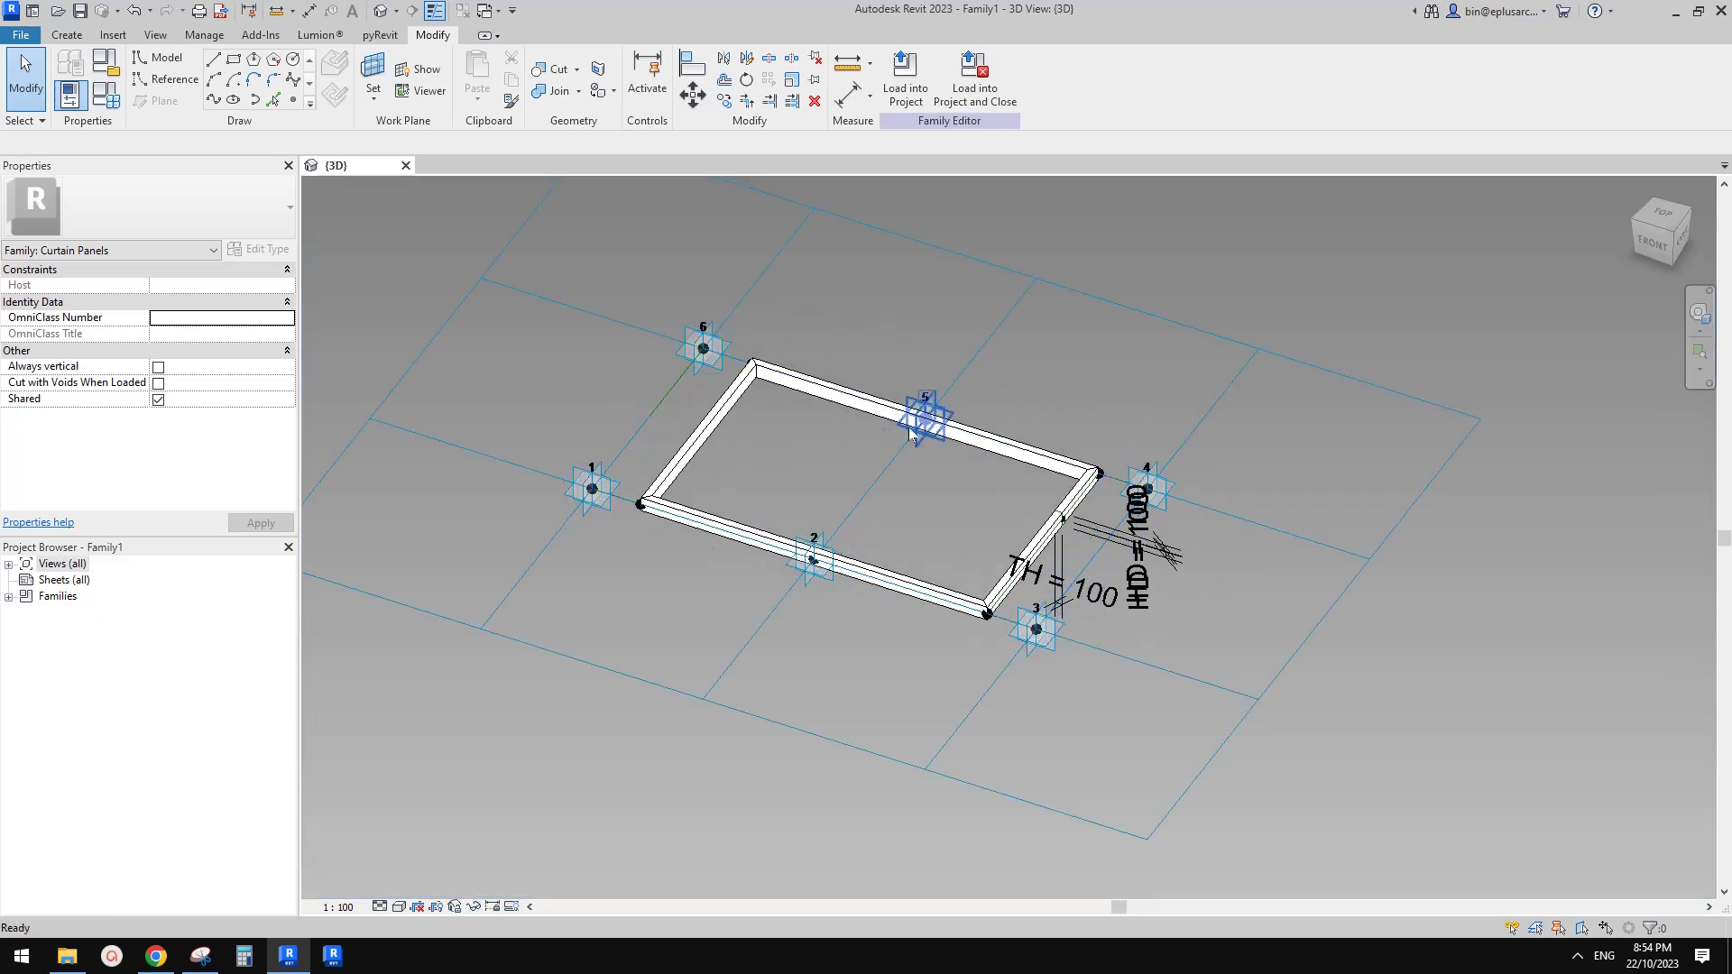
Try to set the 1/2 Step tile pattern grid's horizontal and vertical spacing to 500
{"action": "left_click", "coordinate": [1081, 292]}
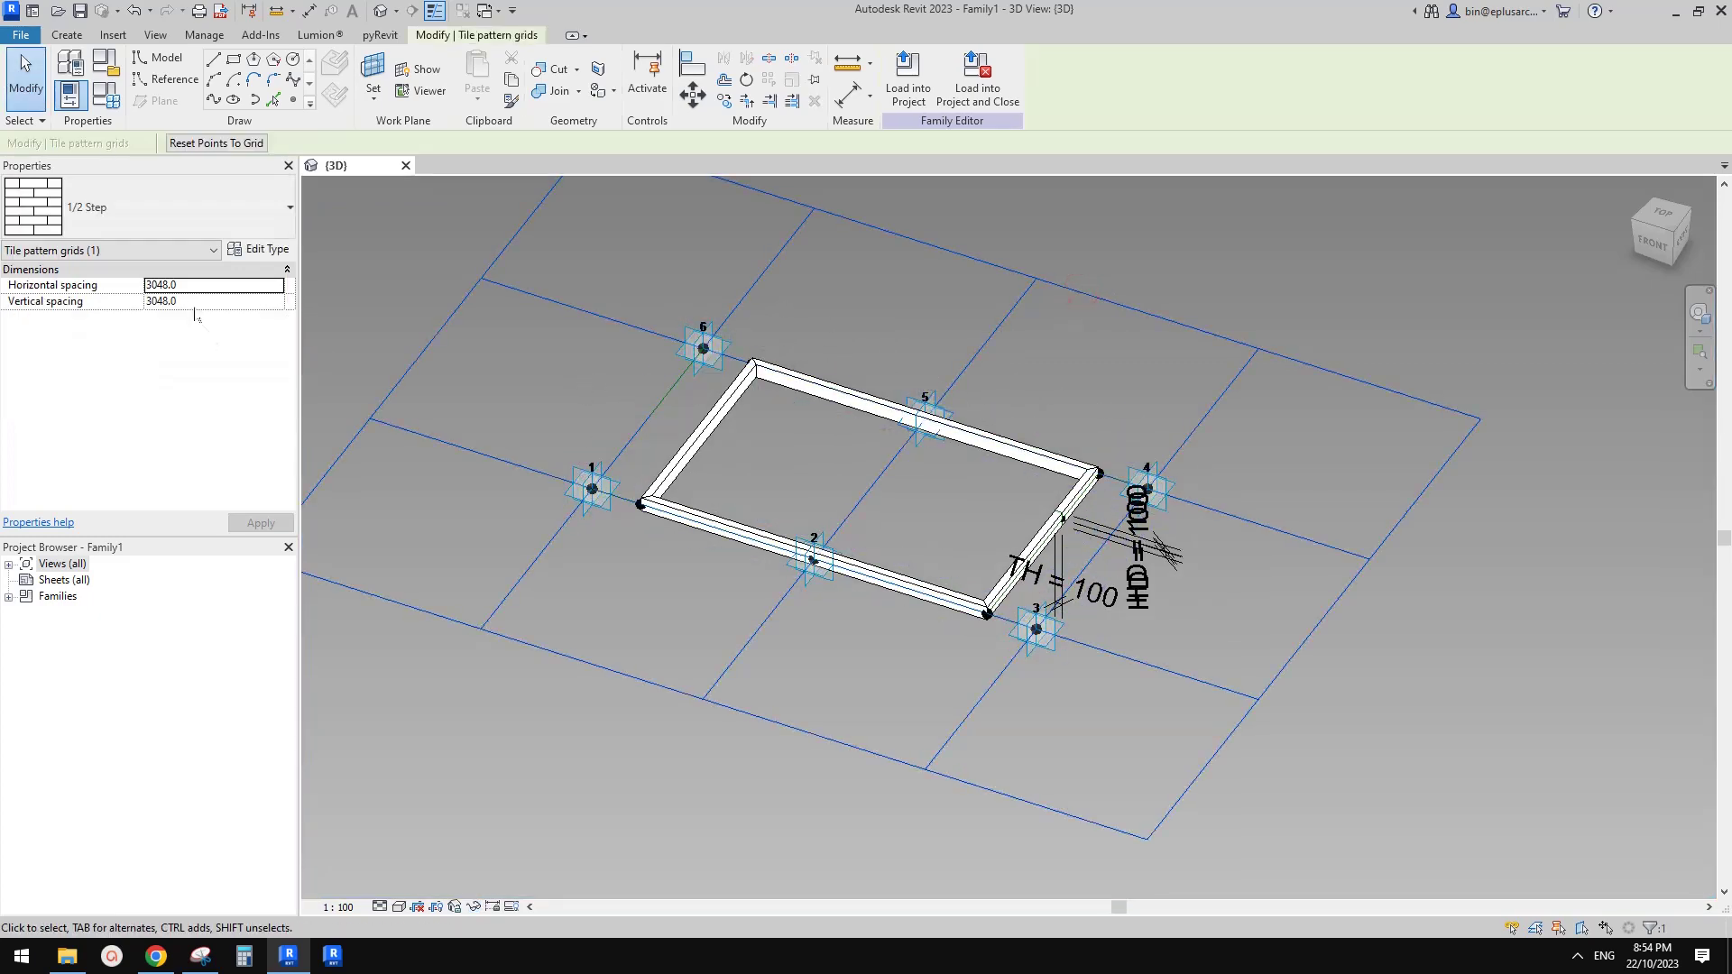
{"action": "double_click", "coordinate": [212, 286]}
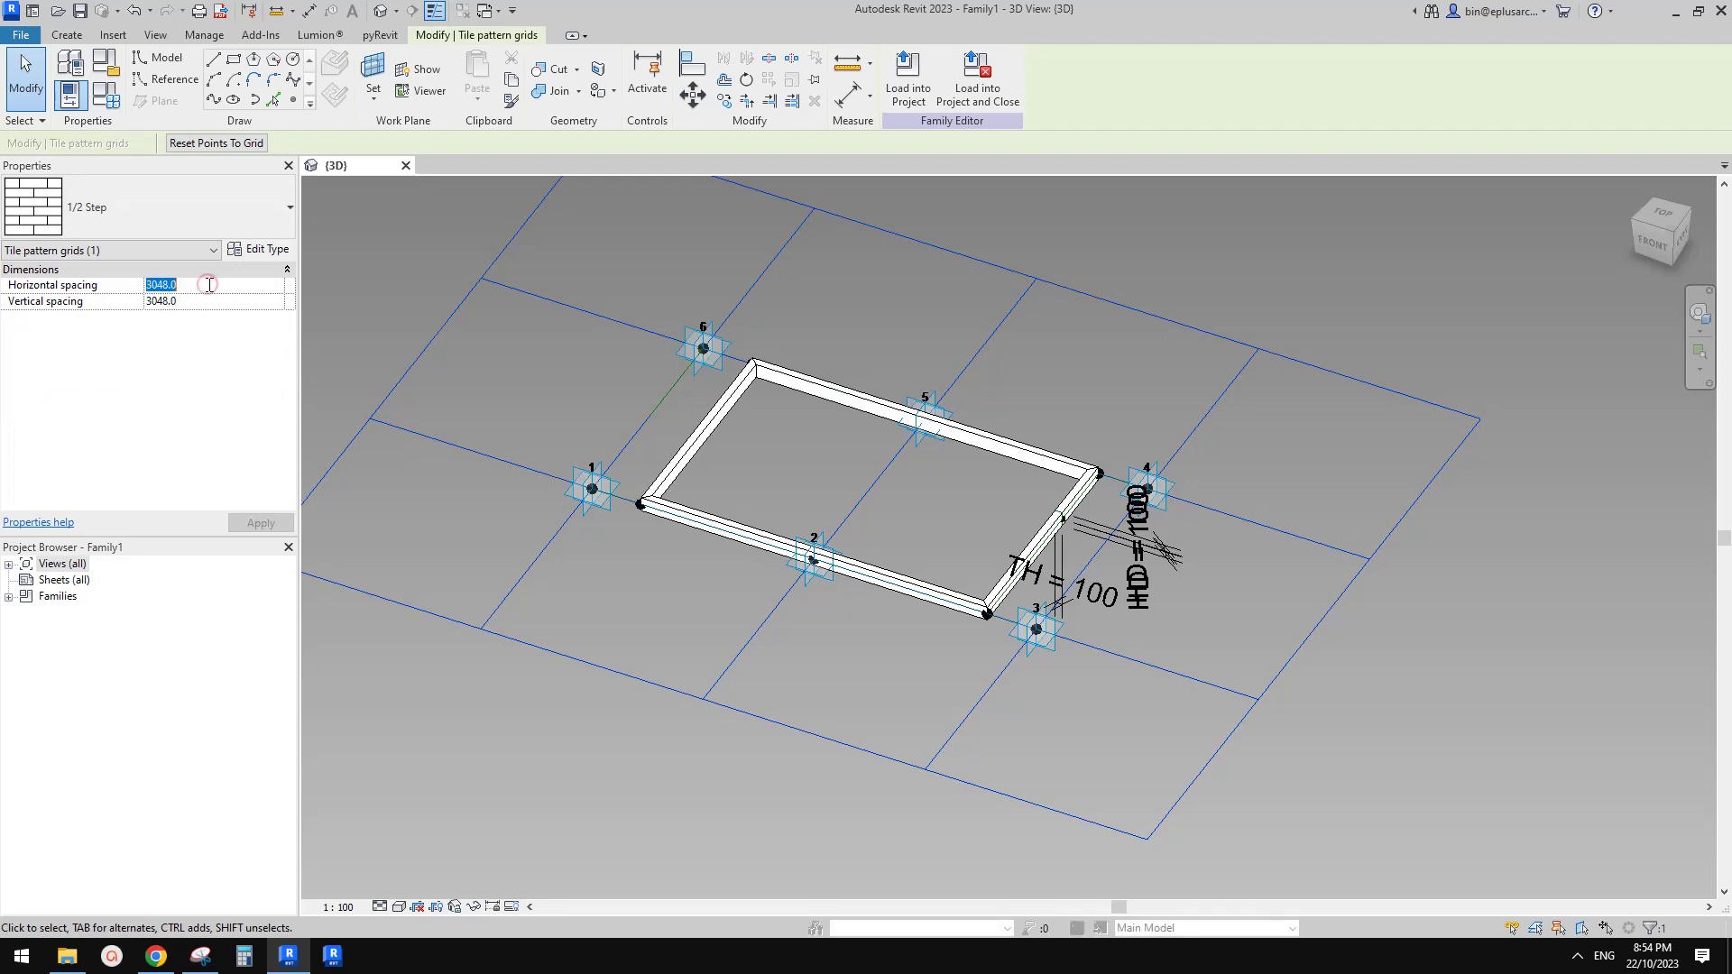
{"action": "type", "text": "2"}
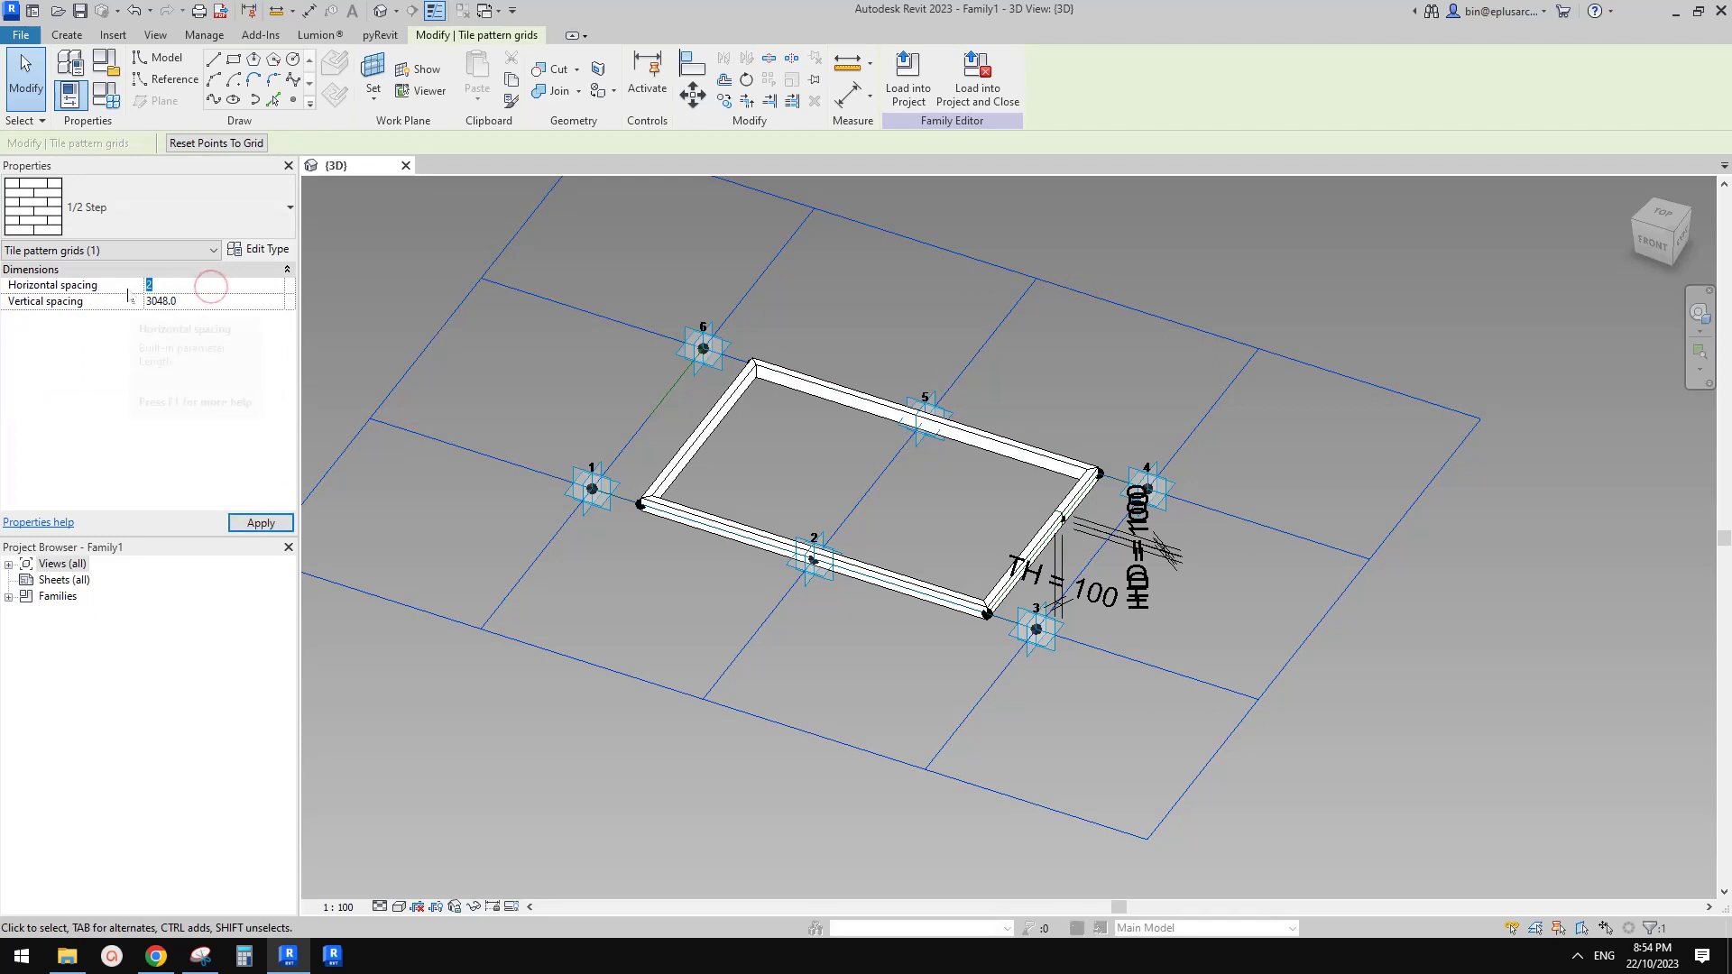
{"action": "type", "text": "50"}
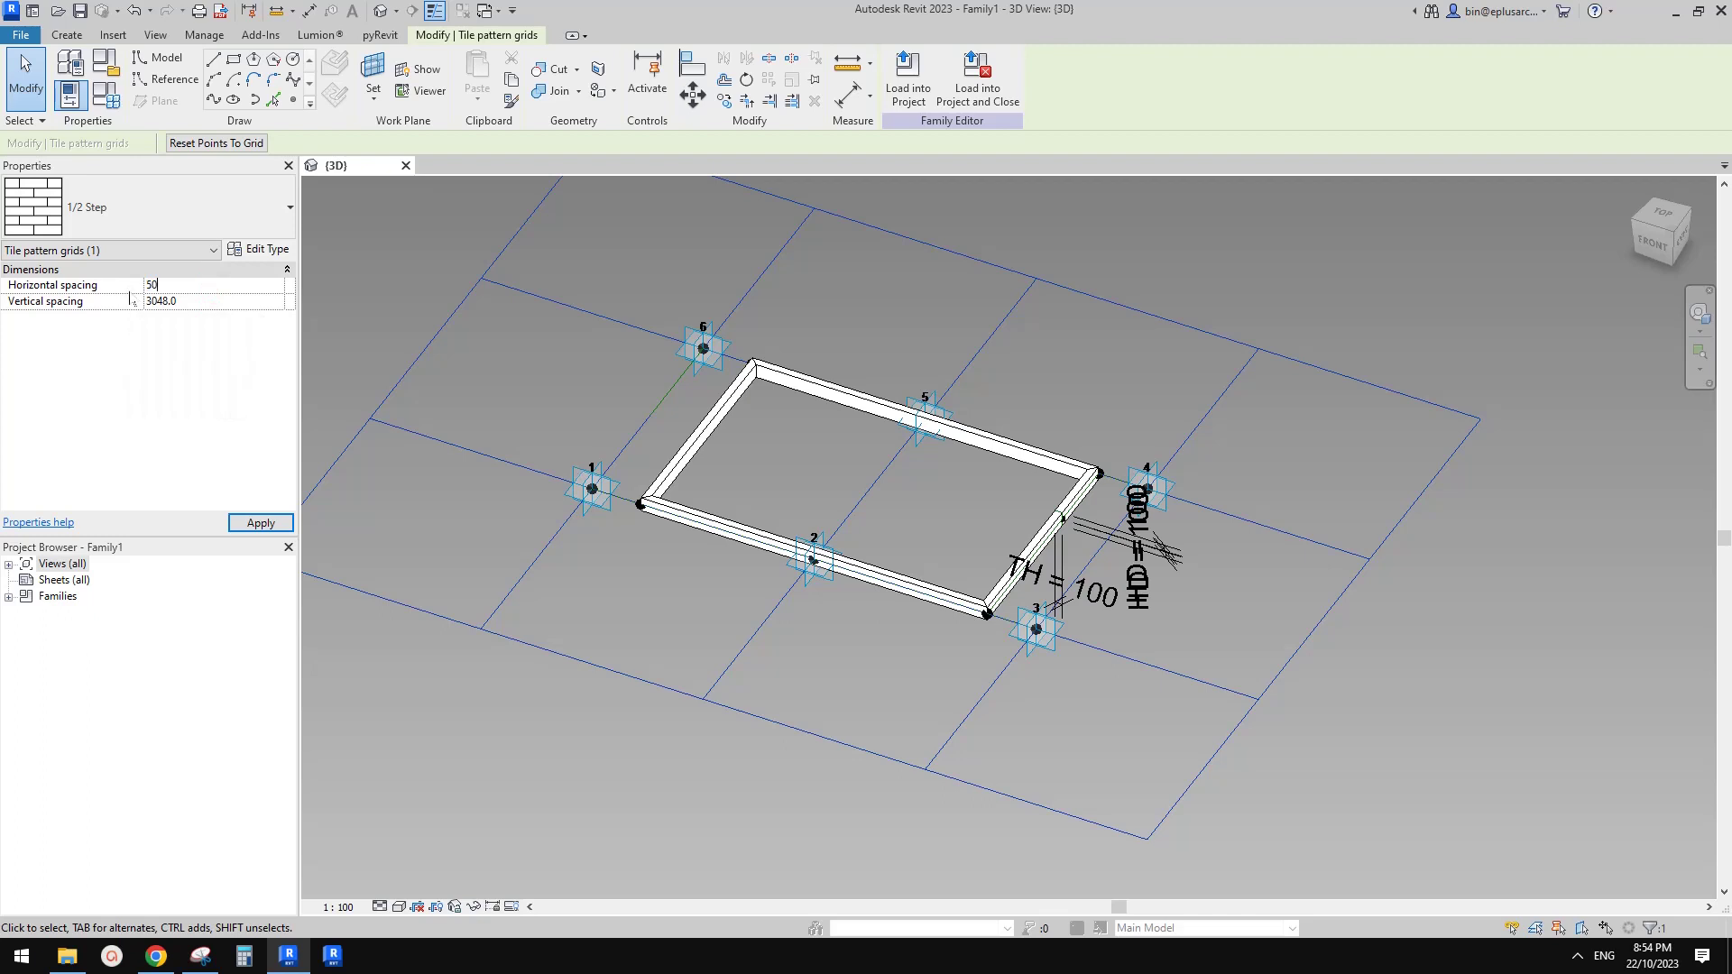
{"action": "type", "text": "0"}
{"action": "double_click", "coordinate": [200, 308]}
{"action": "type", "text": "500"}
{"action": "key", "text": "Return"}
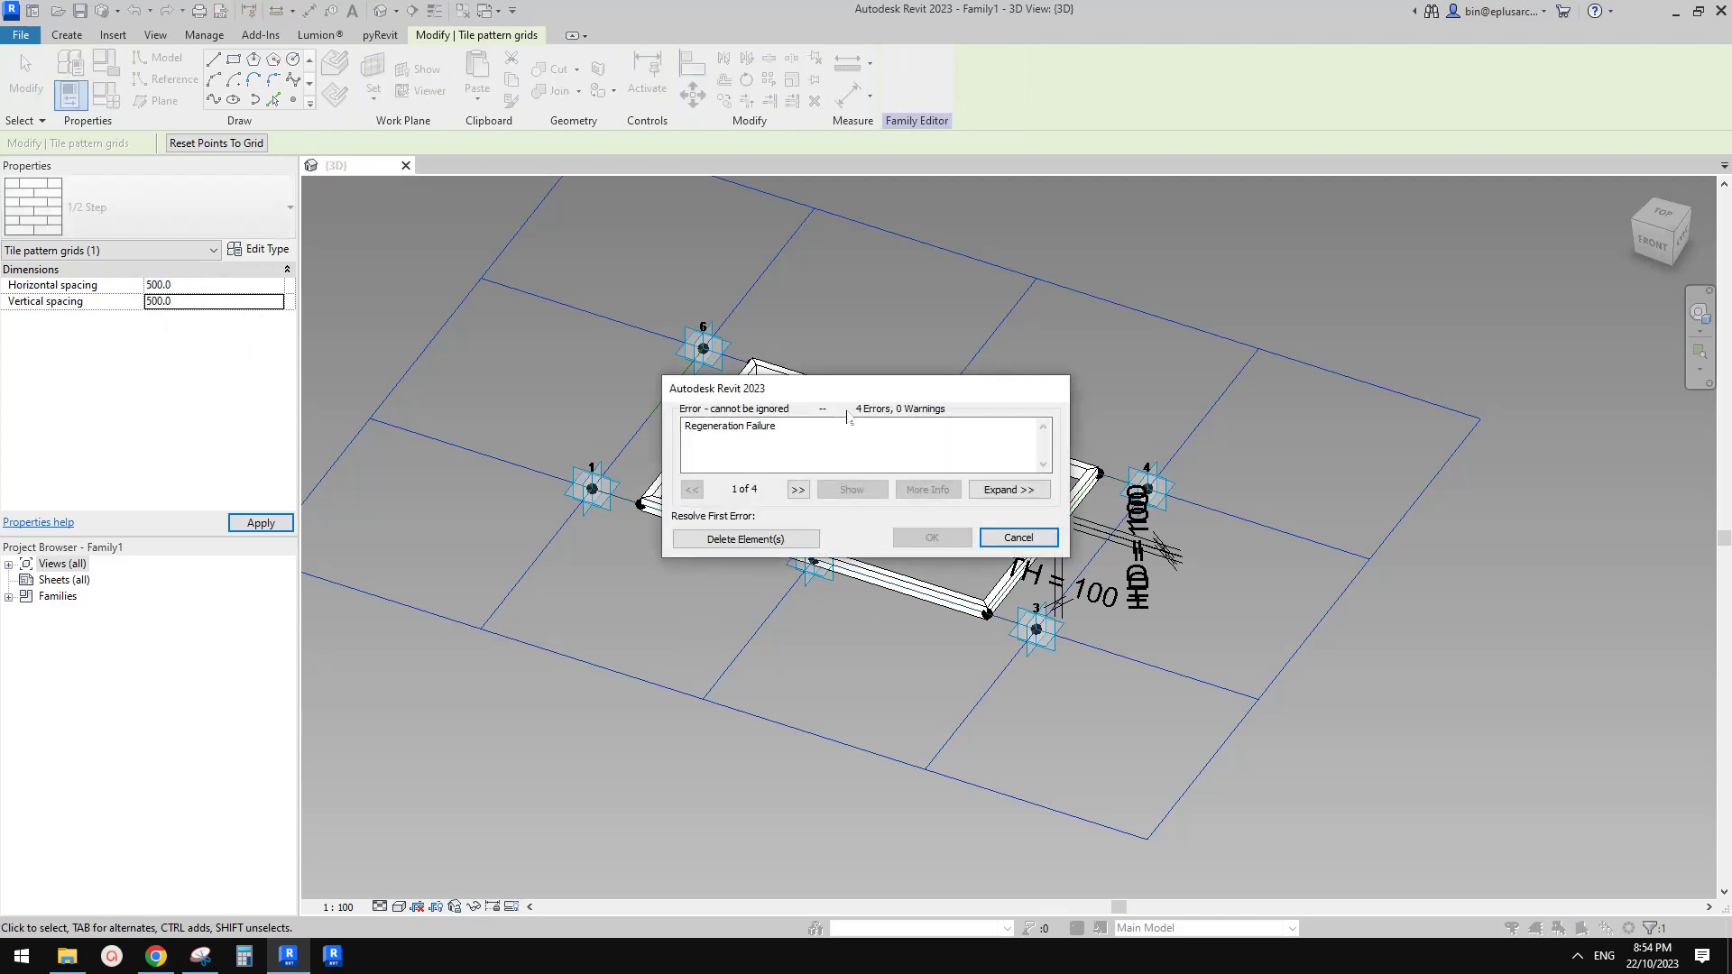
{"action": "left_click_drag", "start_coordinate": [858, 384], "coordinate": [885, 528]}
{"action": "key", "text": "Escape"}
Examine the segment length of the hosted reference point beside placement point 1 and its position relative to the grid
{"action": "scroll", "coordinate": [782, 517], "scroll_direction": "up", "scroll_amount": 1}
{"action": "middle_click_drag", "start_coordinate": [779, 517], "coordinate": [805, 517]}
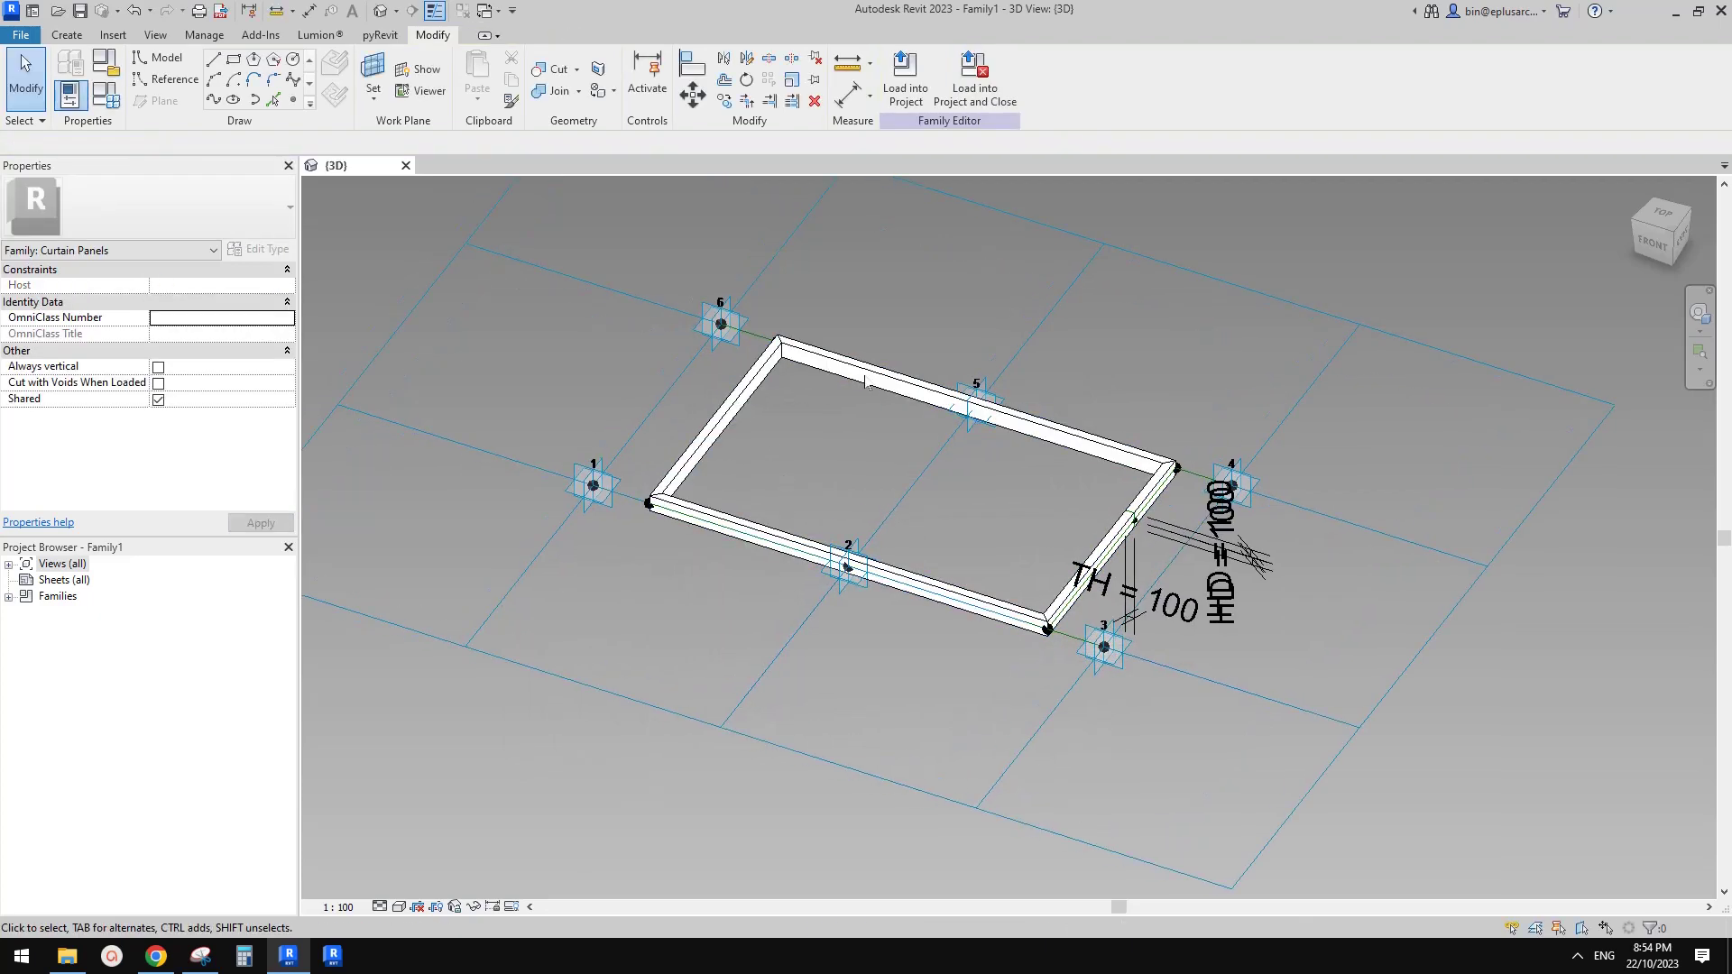
{"action": "left_click", "coordinate": [645, 508]}
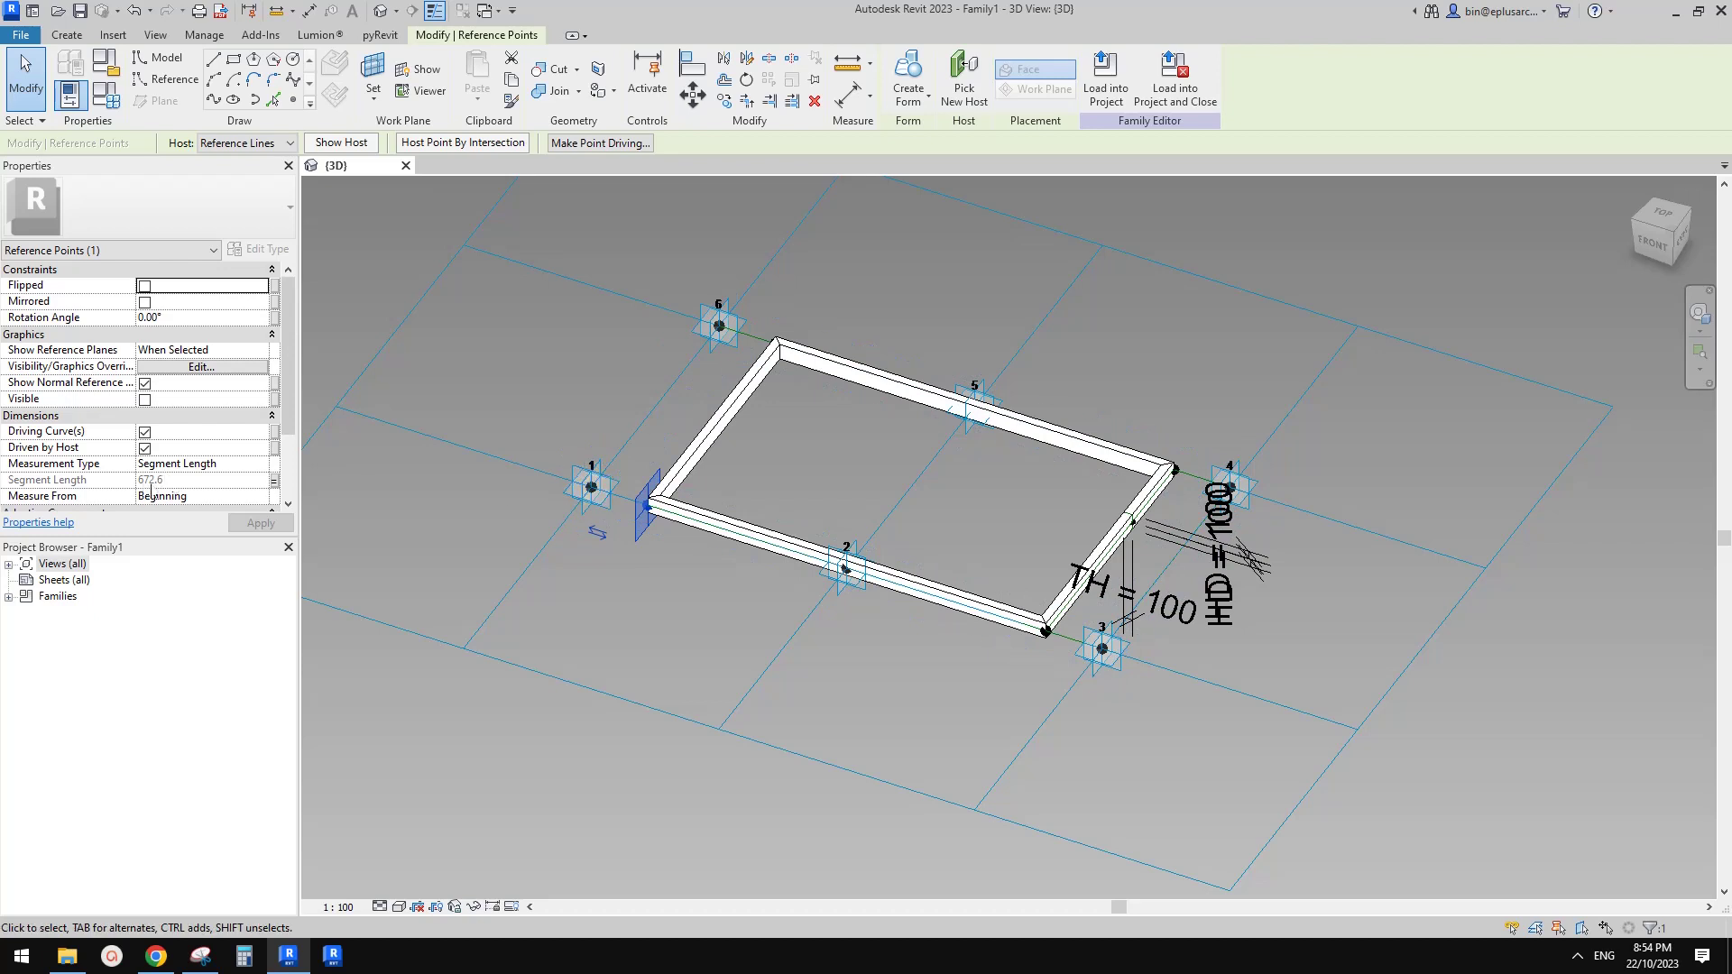
{"action": "middle_click_drag", "start_coordinate": [593, 494], "coordinate": [588, 474]}
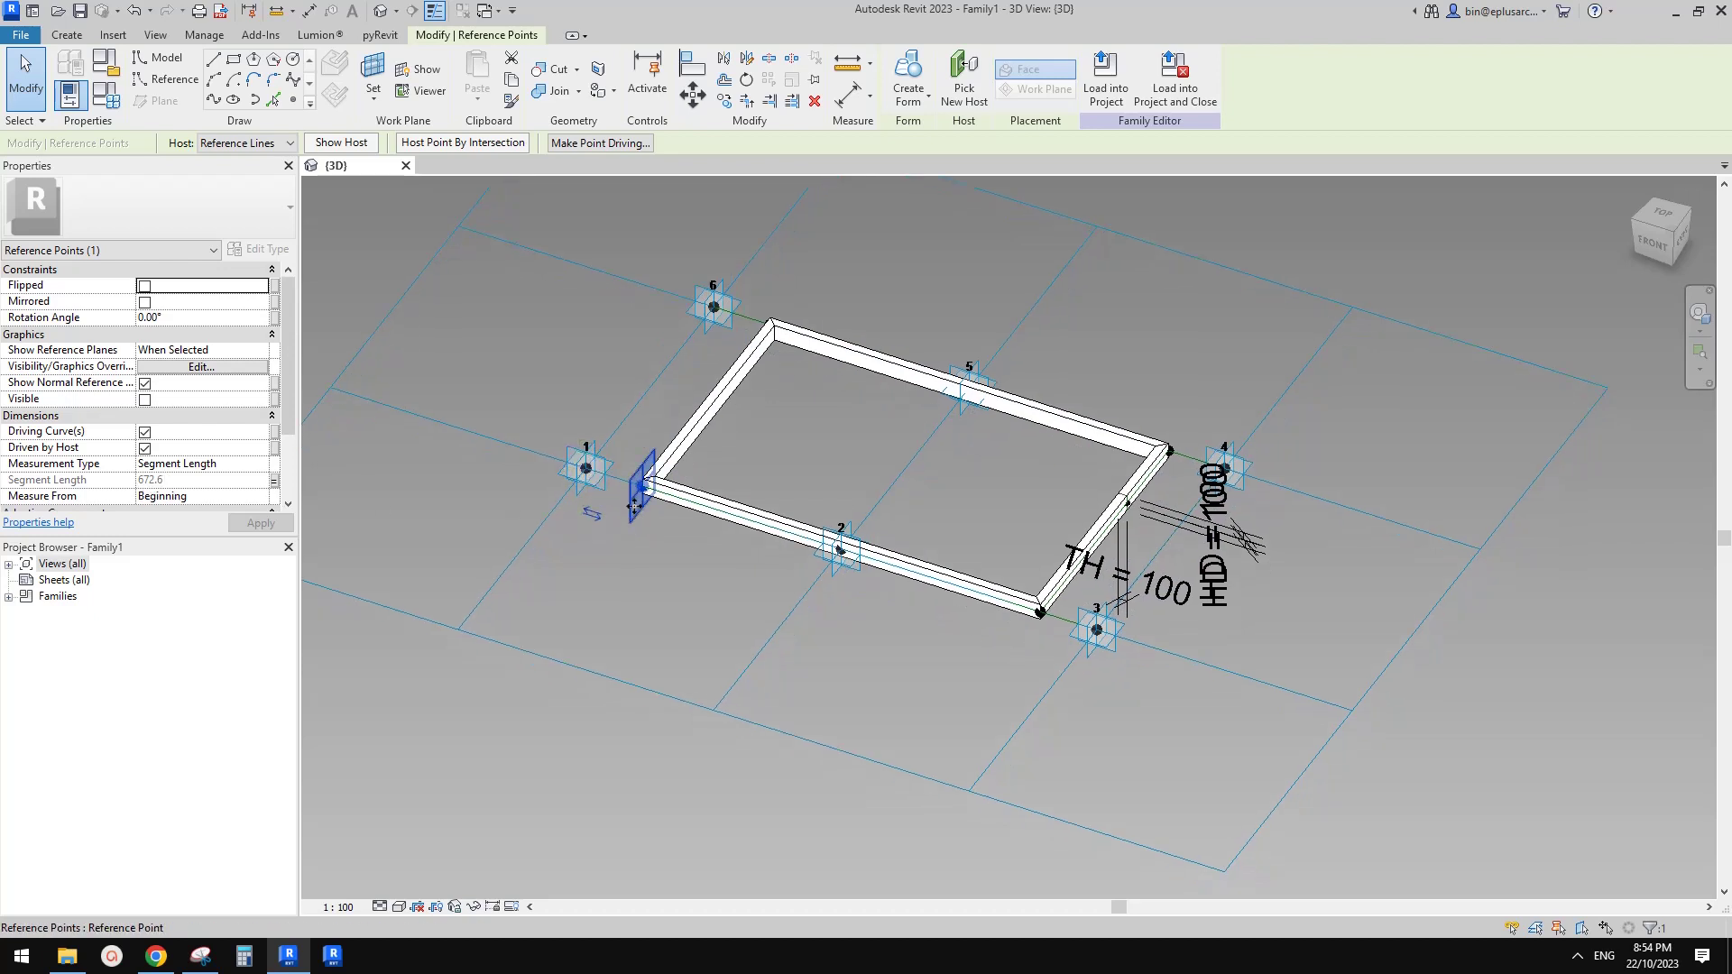
{"action": "middle_click_drag", "start_coordinate": [692, 503], "coordinate": [697, 501]}
{"action": "scroll", "coordinate": [1019, 295], "scroll_direction": "down", "scroll_amount": 2}
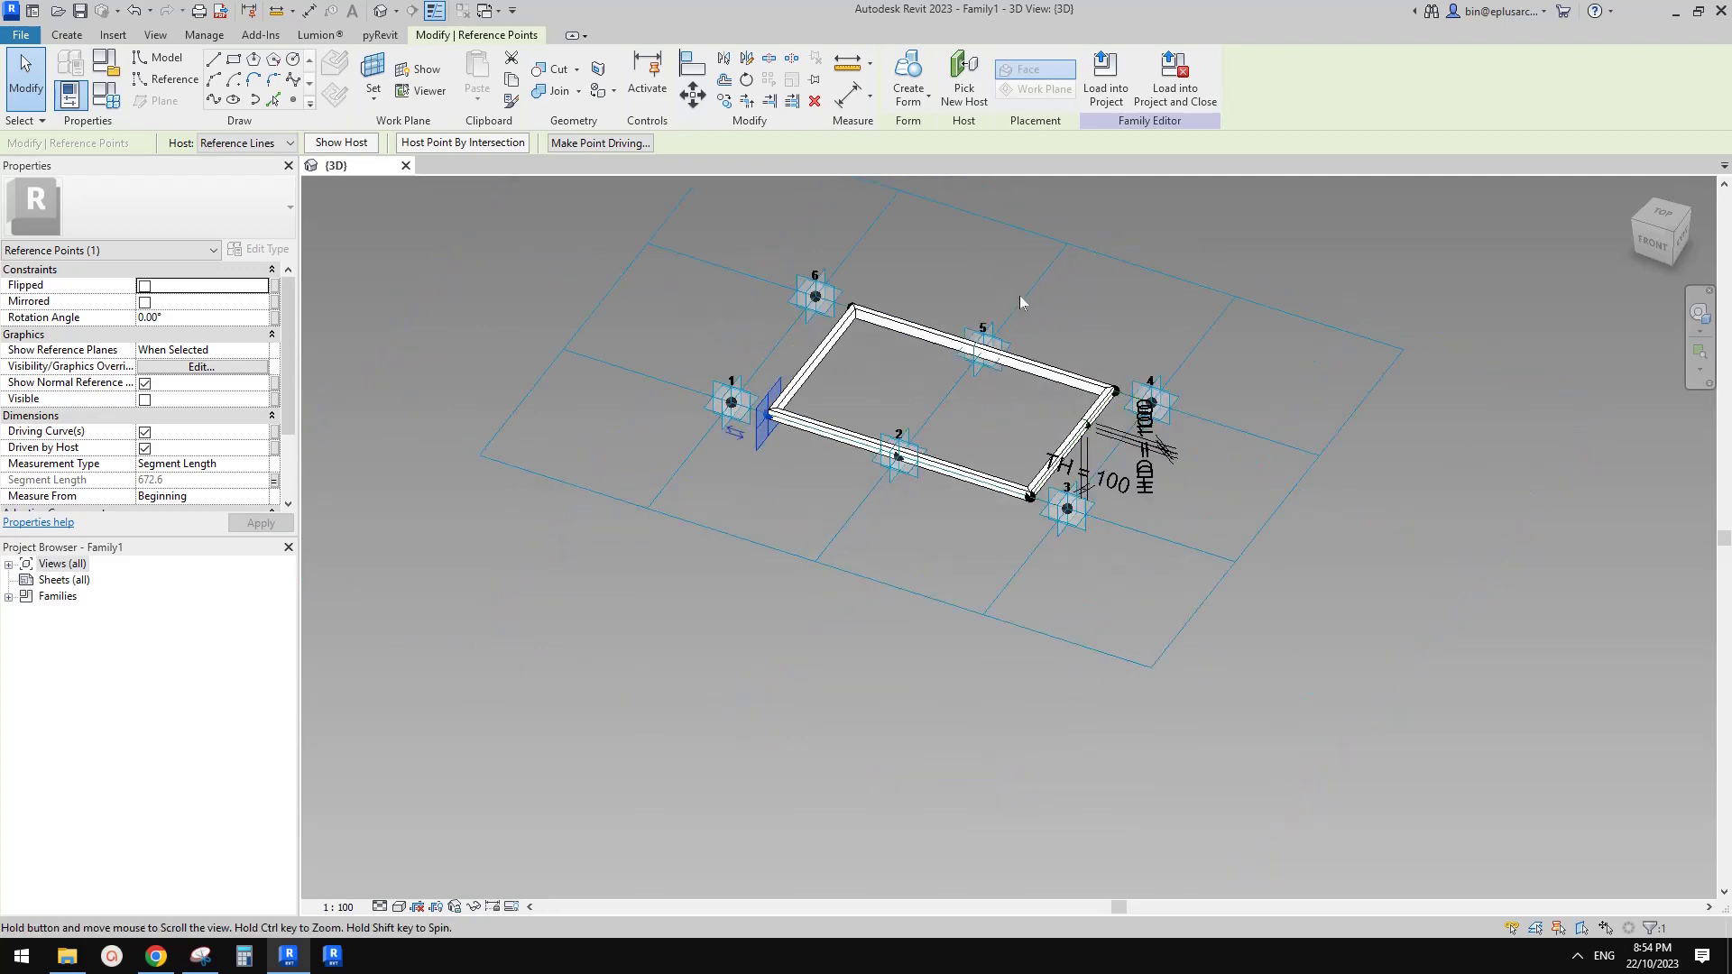
{"action": "key", "text": "Escape"}
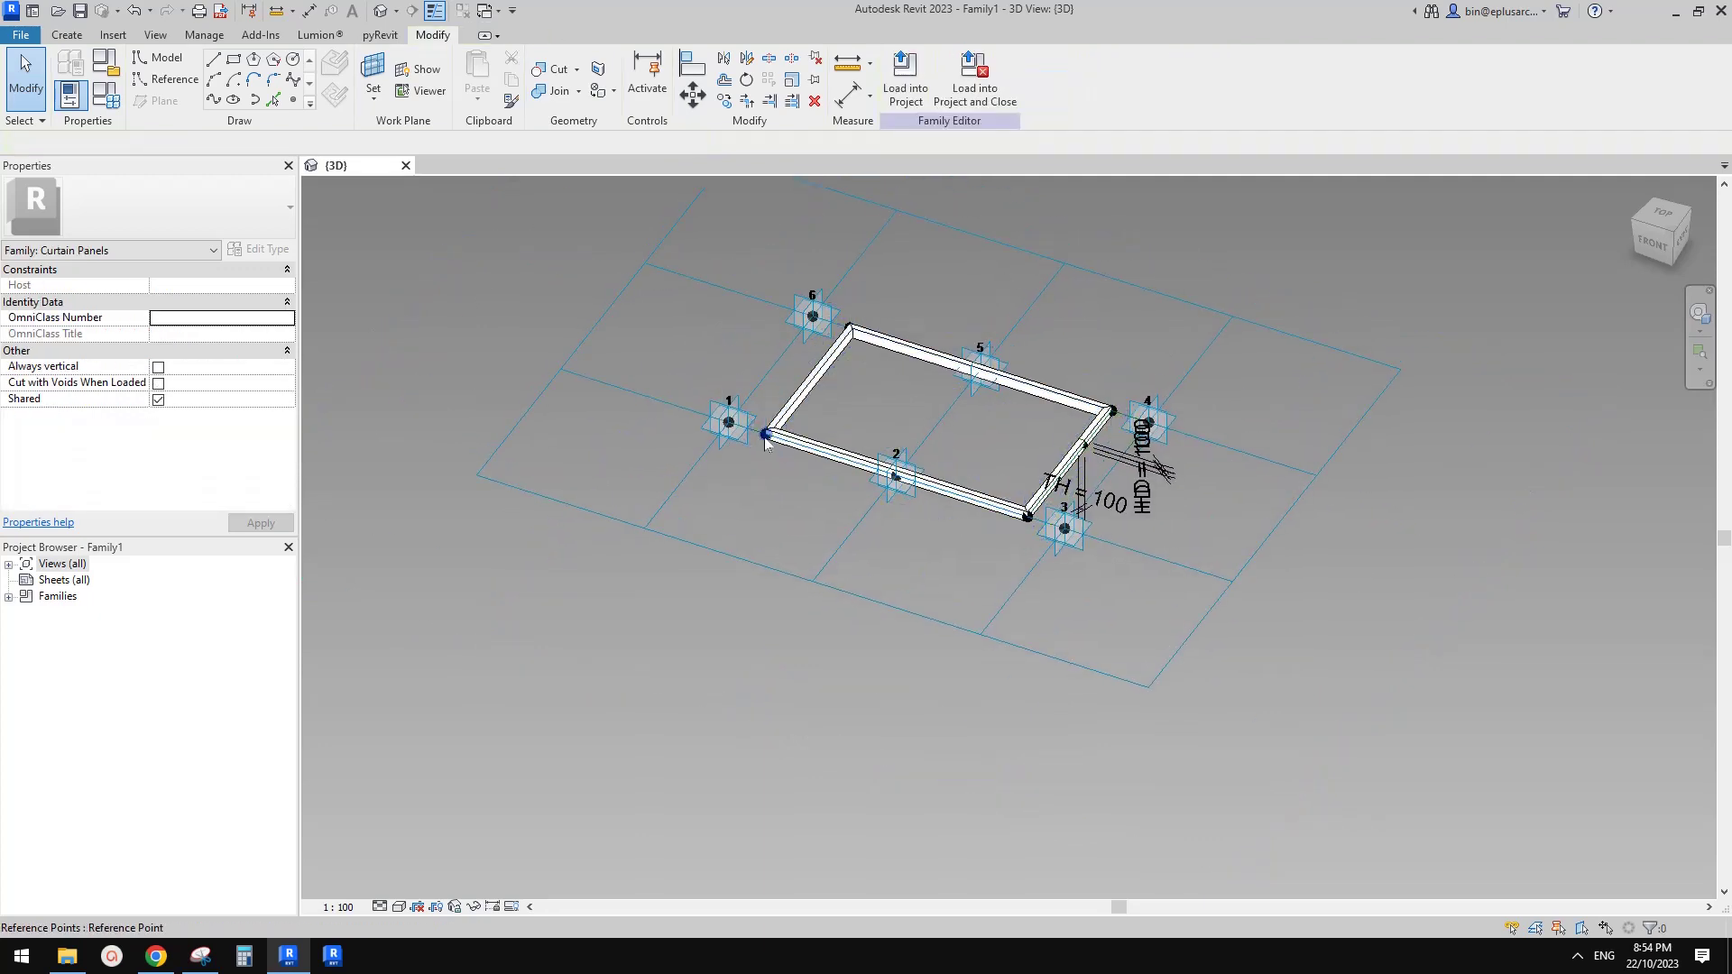
{"action": "left_click", "coordinate": [898, 478]}
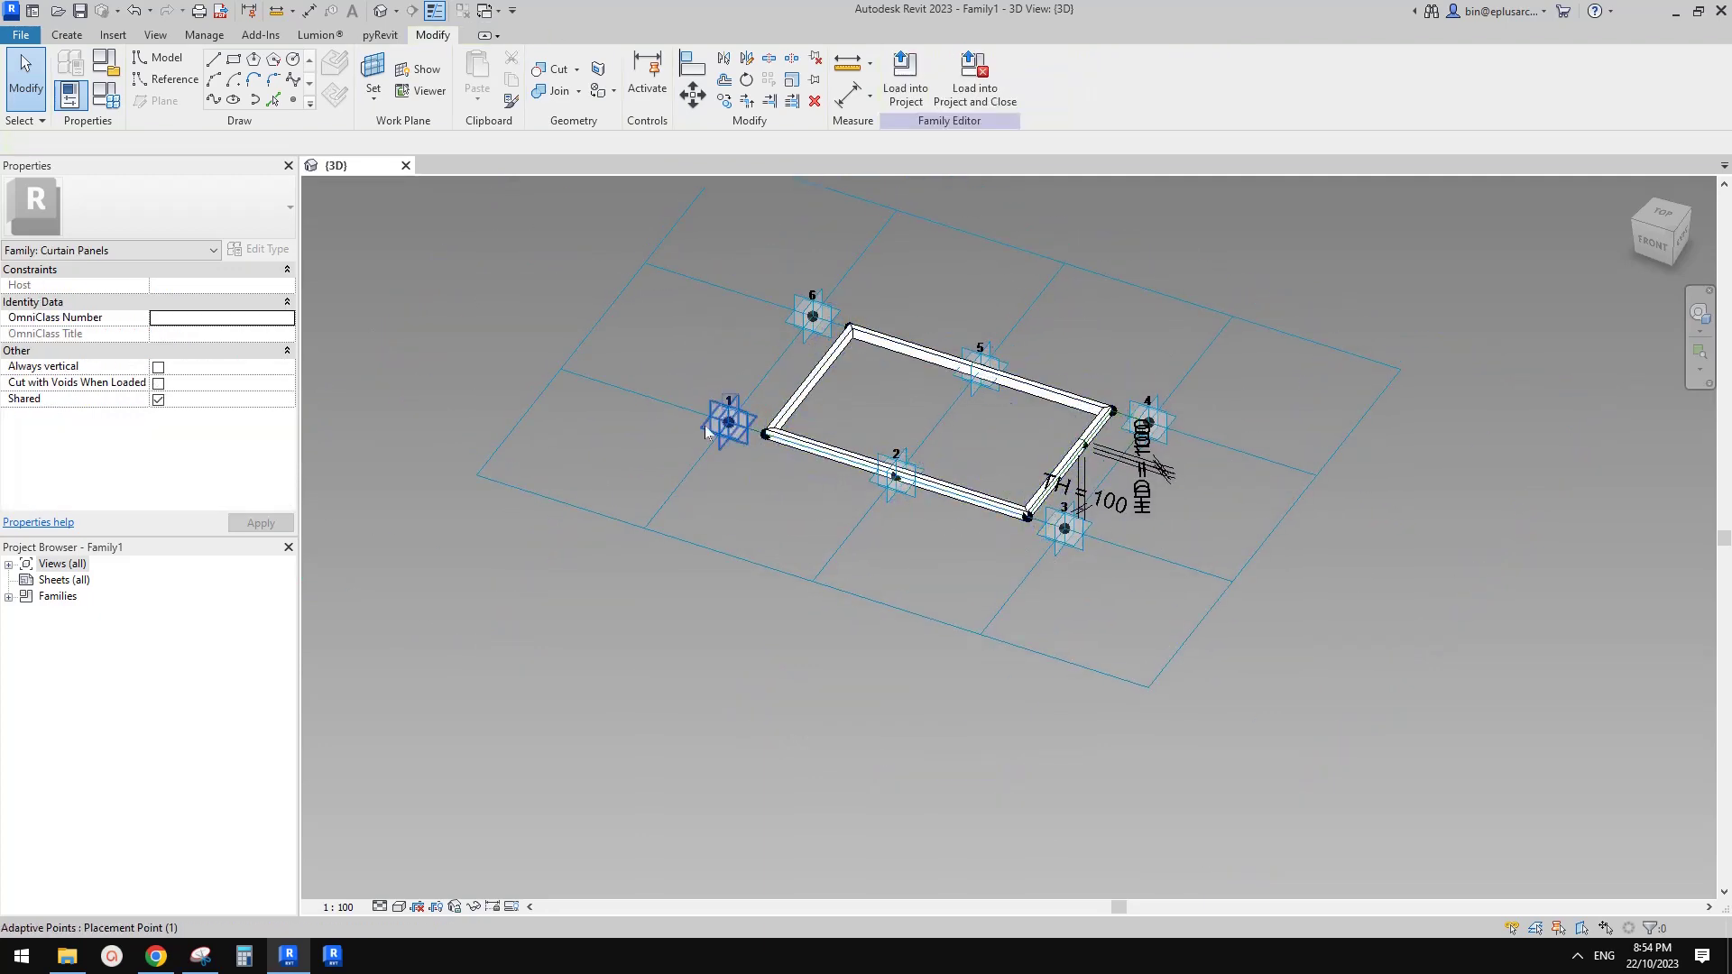
{"action": "key", "text": "Tab"}
{"action": "middle_click_drag", "start_coordinate": [708, 431], "coordinate": [721, 478]}
Set the ofs parameter to 100 and apply the change to the family
{"action": "left_click", "coordinate": [116, 106]}
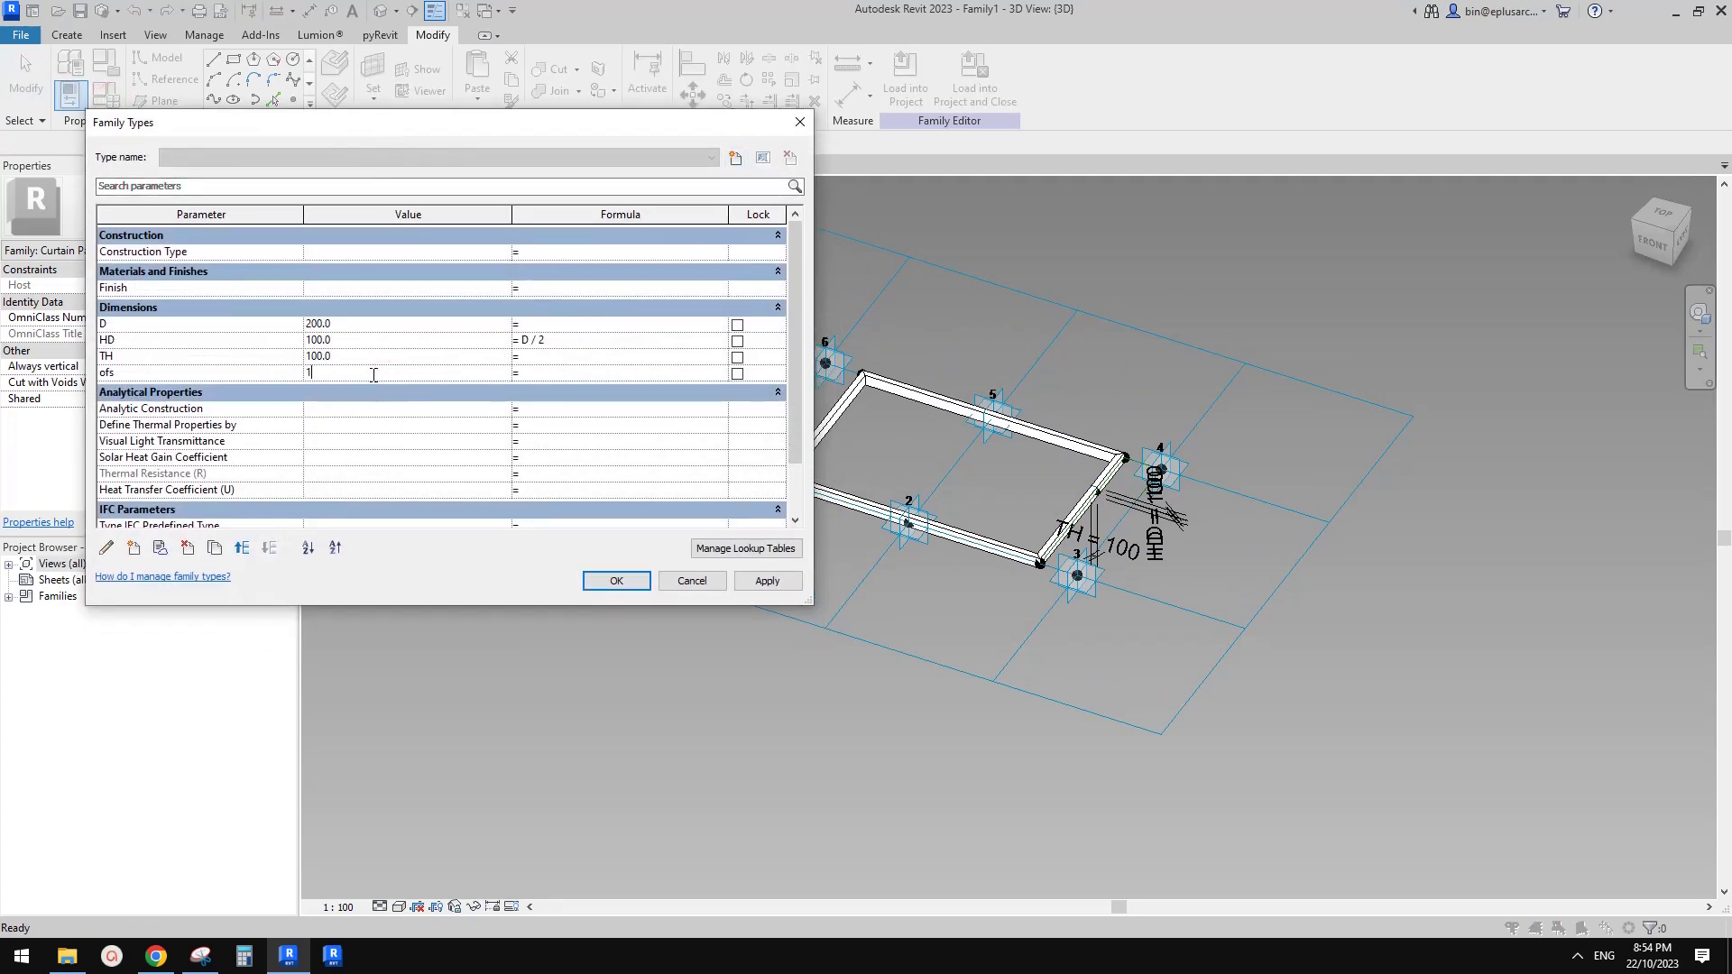
{"action": "left_click", "coordinate": [764, 584]}
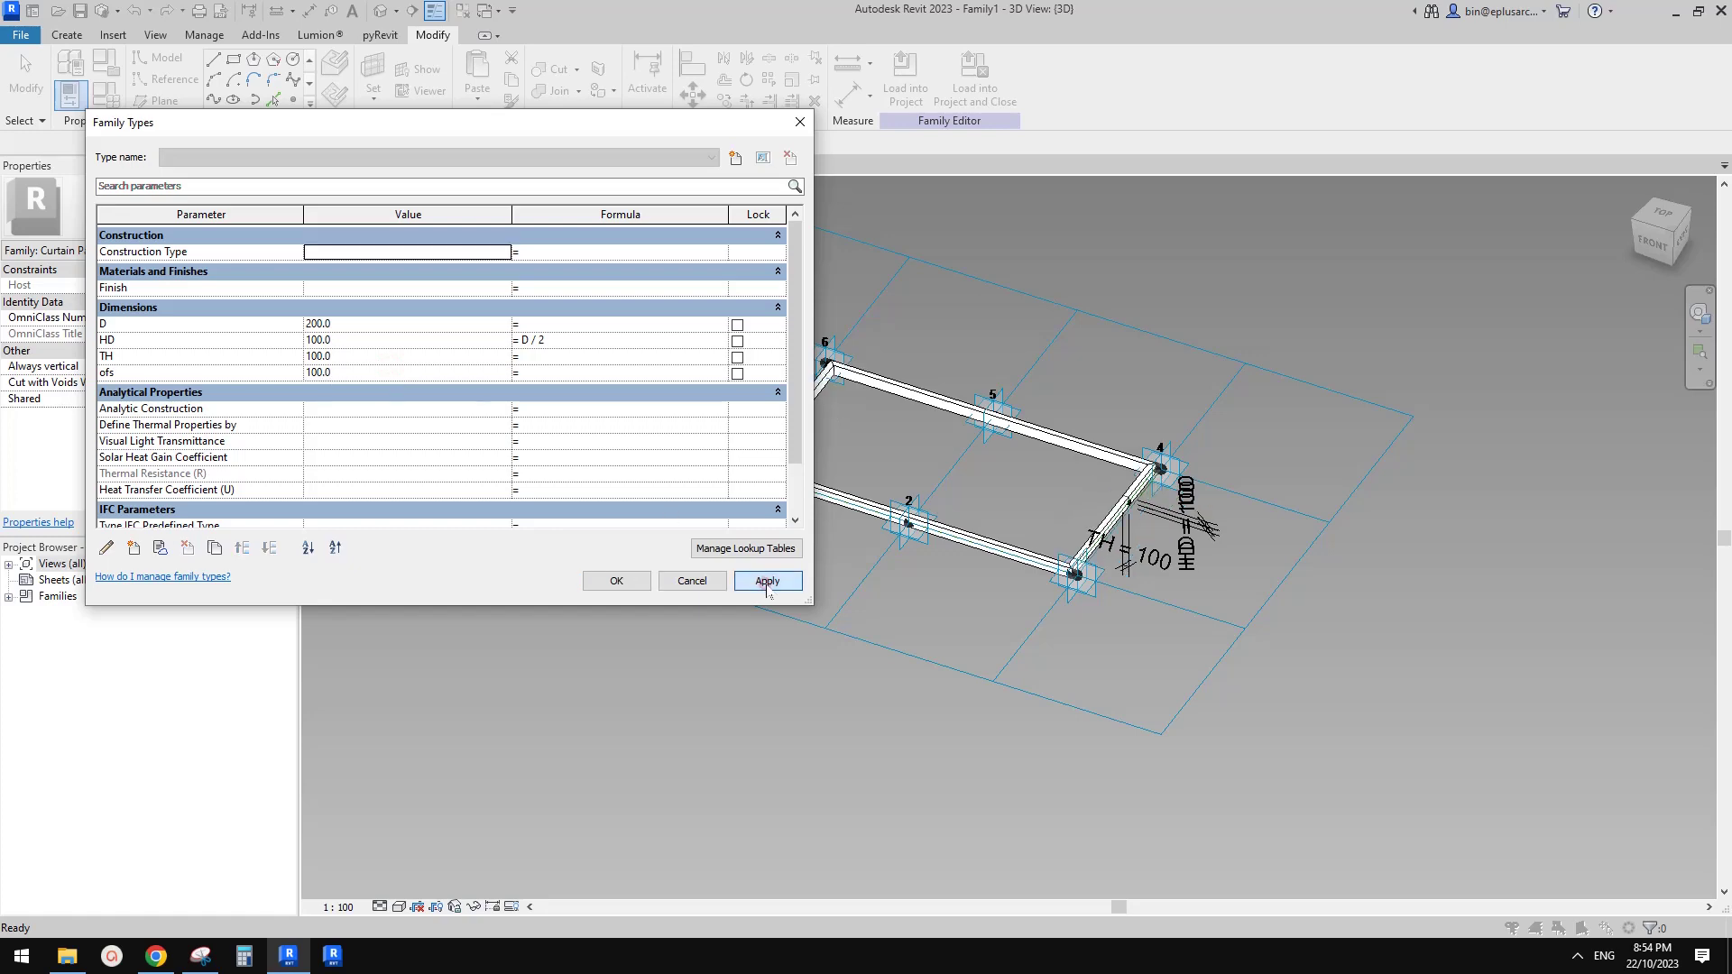
{"action": "left_click", "coordinate": [617, 582]}
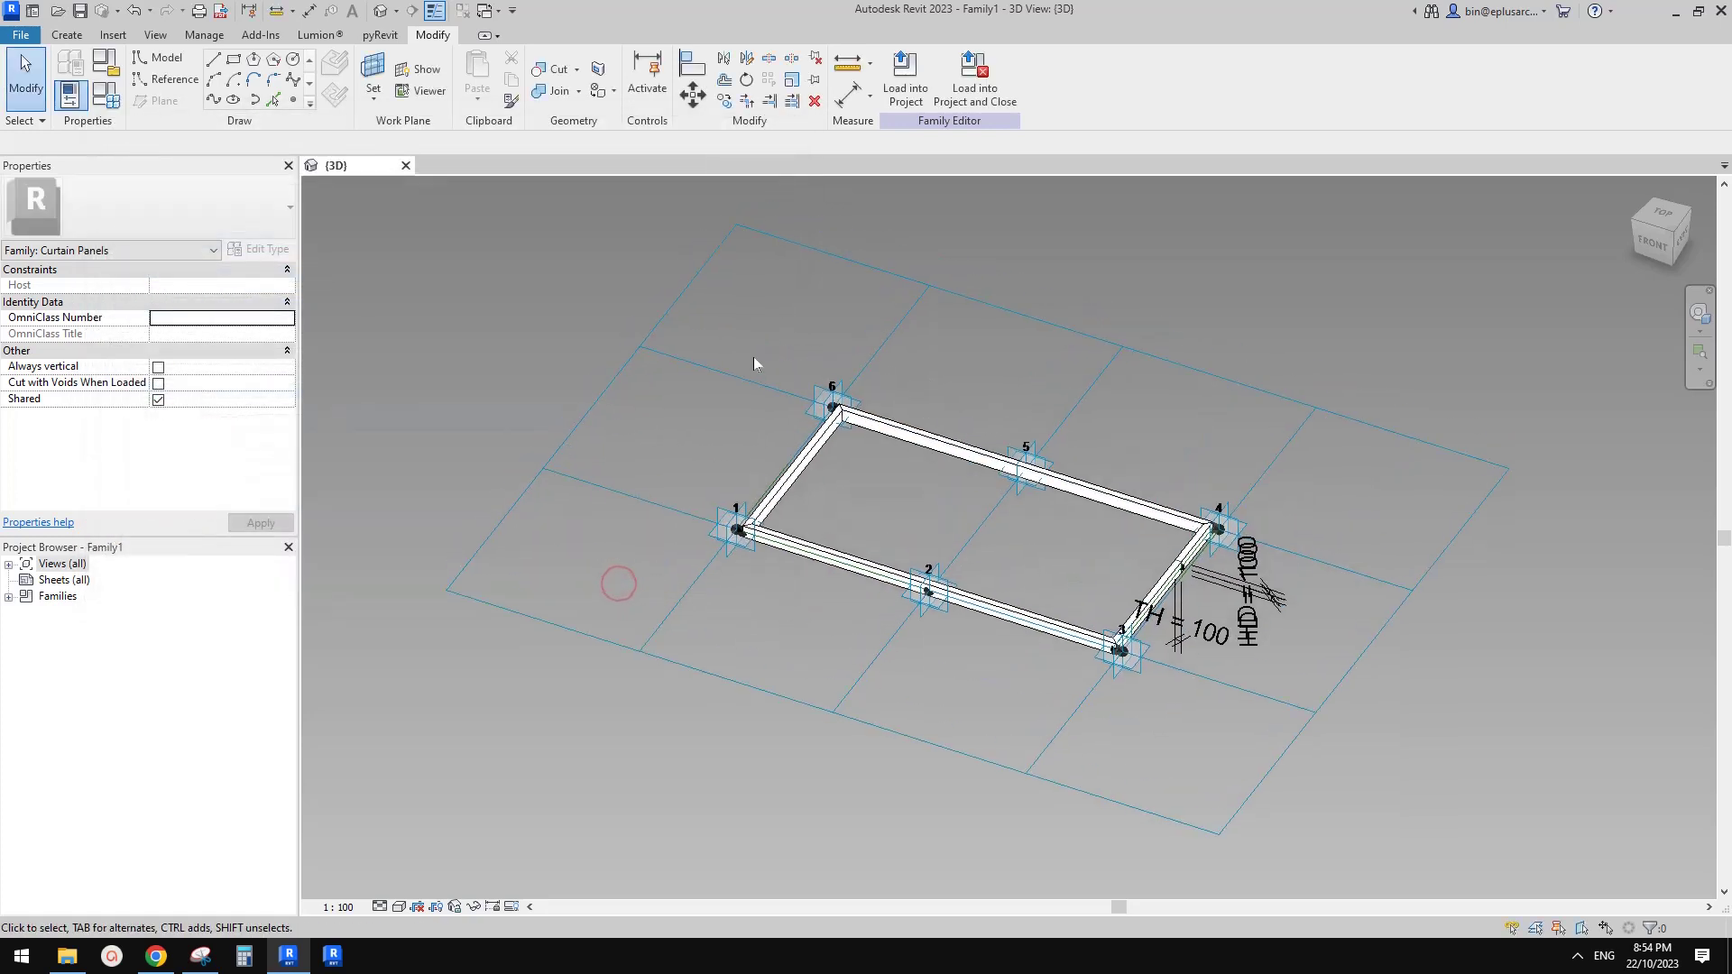
Set both the horizontal and vertical spacing of the 1/2 Step tile pattern grid to 500
{"action": "left_click", "coordinate": [758, 227]}
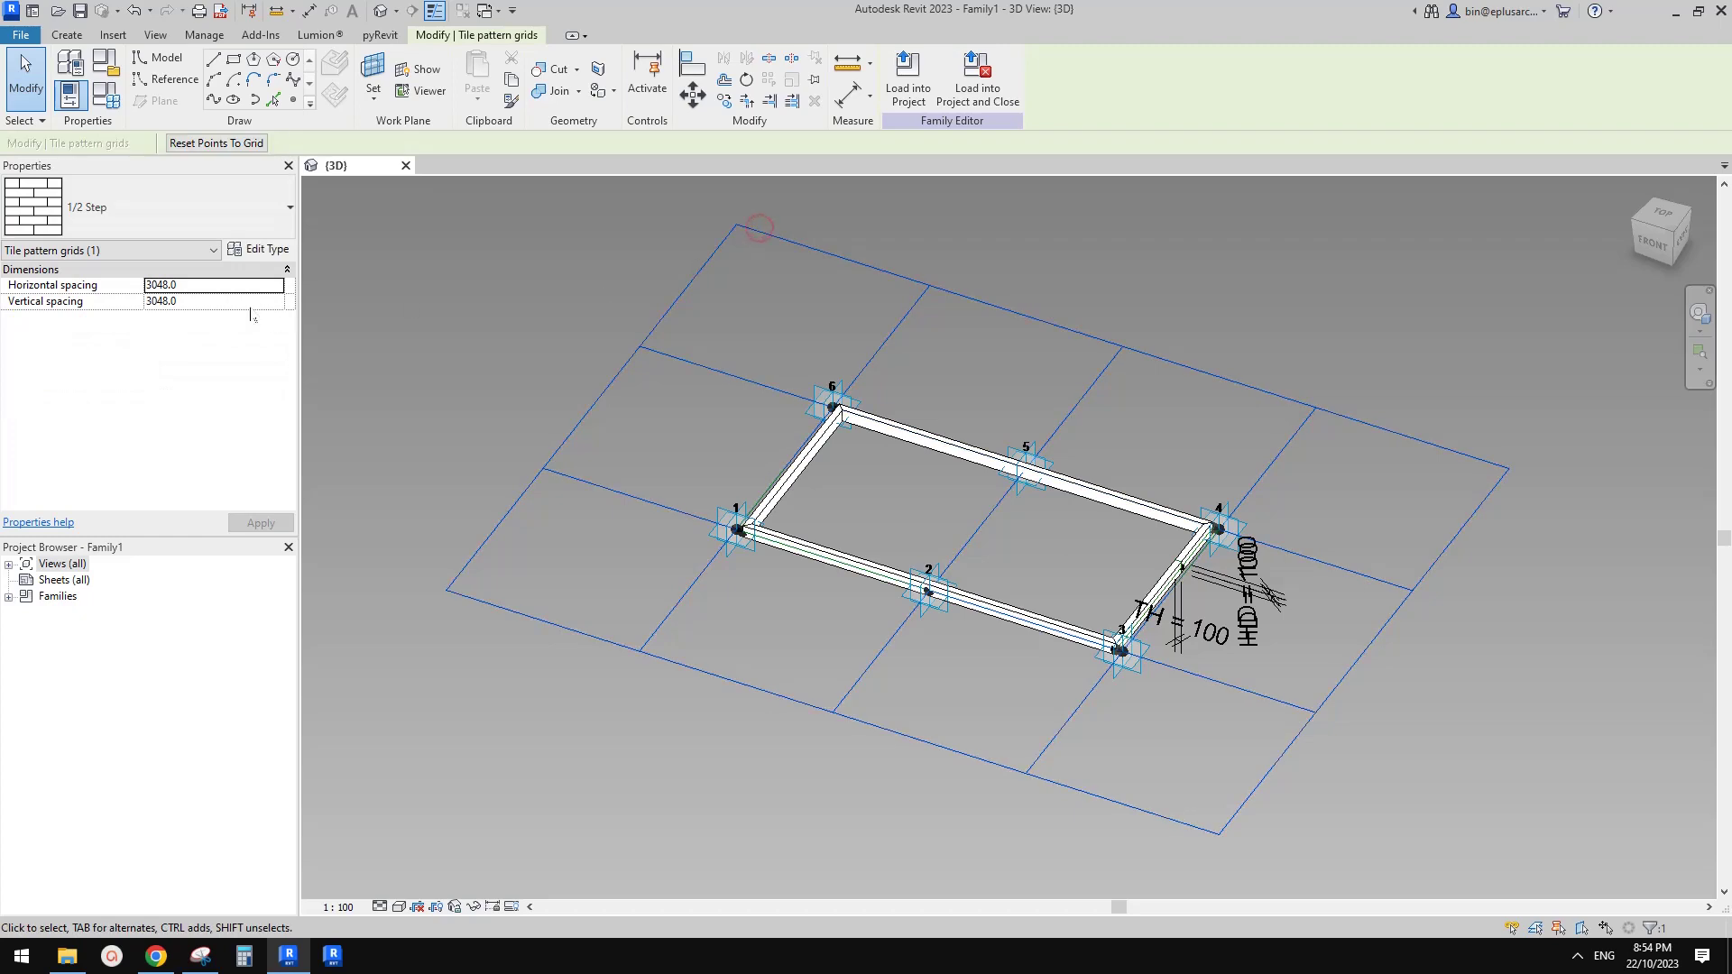
{"action": "left_click", "coordinate": [231, 290]}
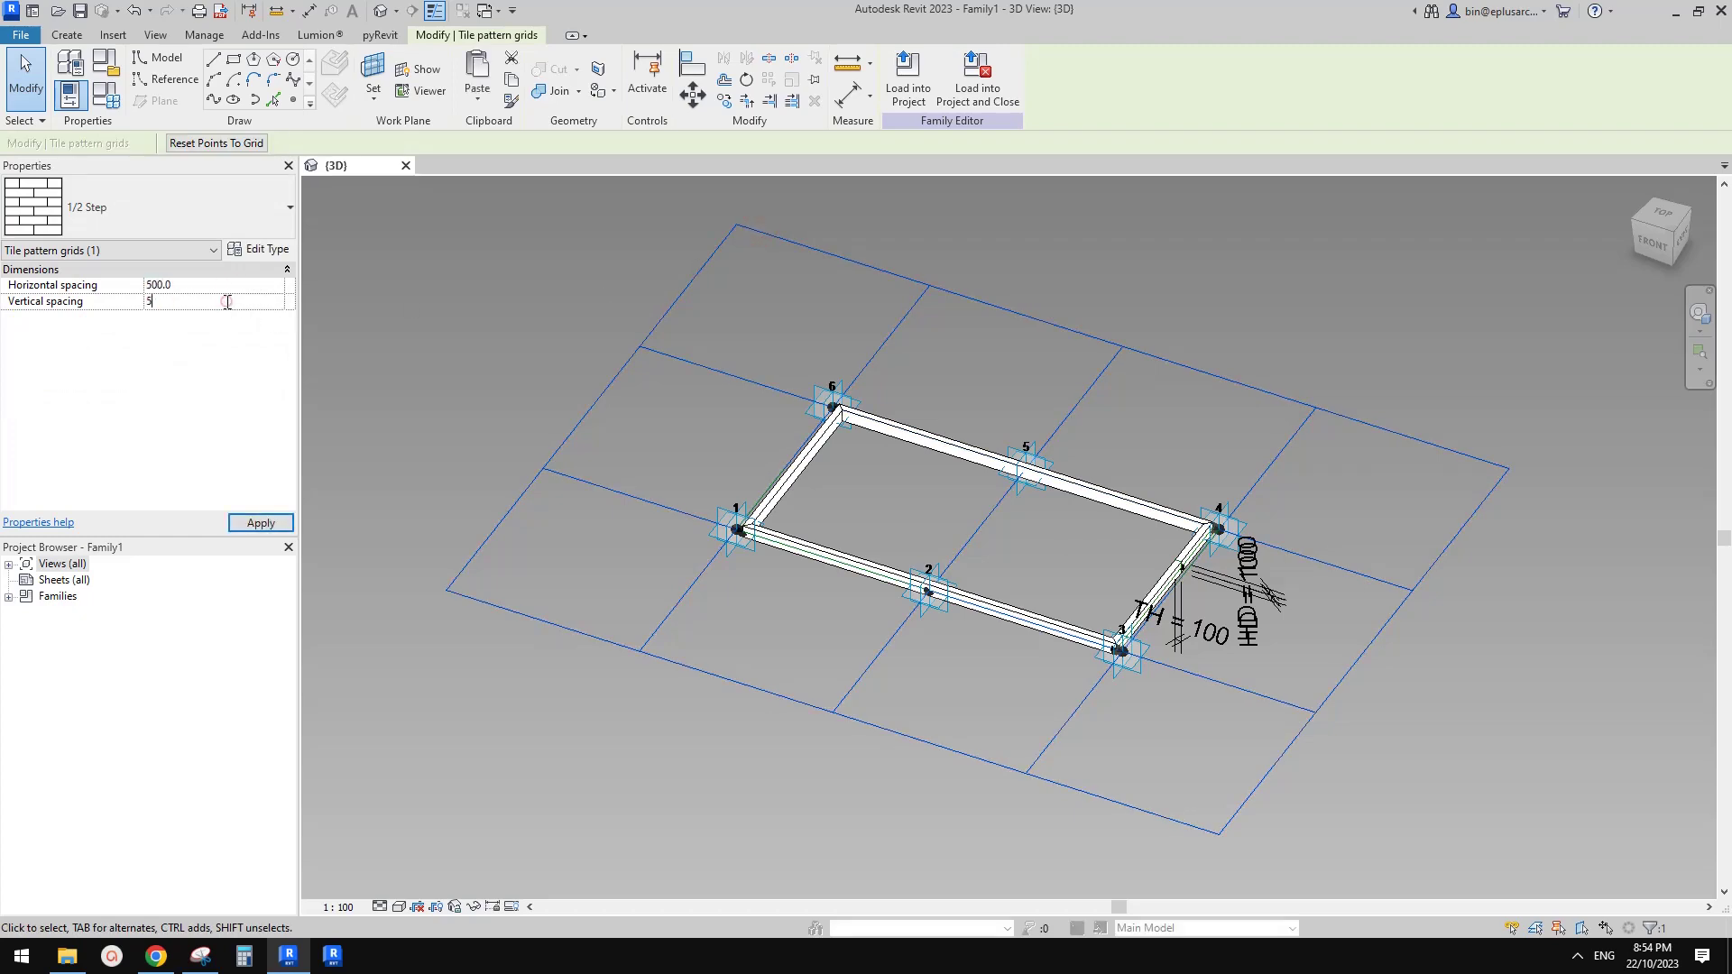
{"action": "left_click", "coordinate": [452, 283]}
Inspect the resized hollow block form on the pattern grid from several angles
{"action": "scroll", "coordinate": [508, 603], "scroll_direction": "up", "scroll_amount": 4}
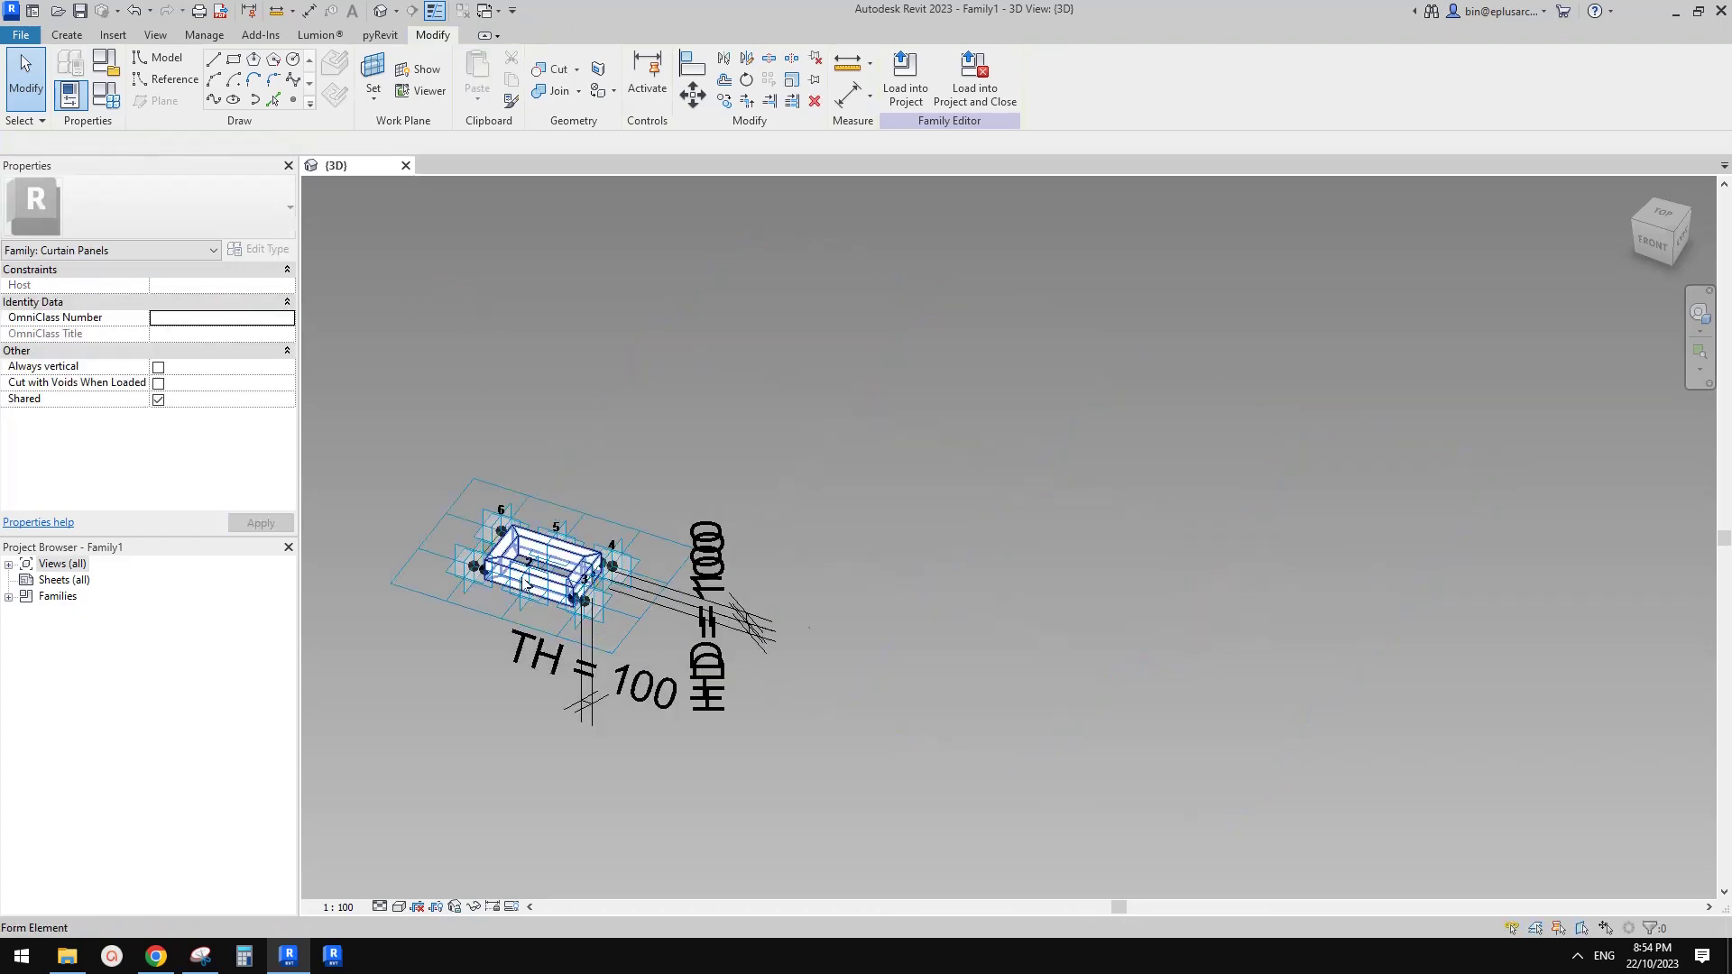
{"action": "middle_click_drag", "start_coordinate": [511, 610], "coordinate": [1085, 455]}
{"action": "scroll", "coordinate": [1119, 460], "scroll_direction": "down", "scroll_amount": 3}
{"action": "middle_click_drag", "start_coordinate": [1192, 518], "coordinate": [868, 232]}
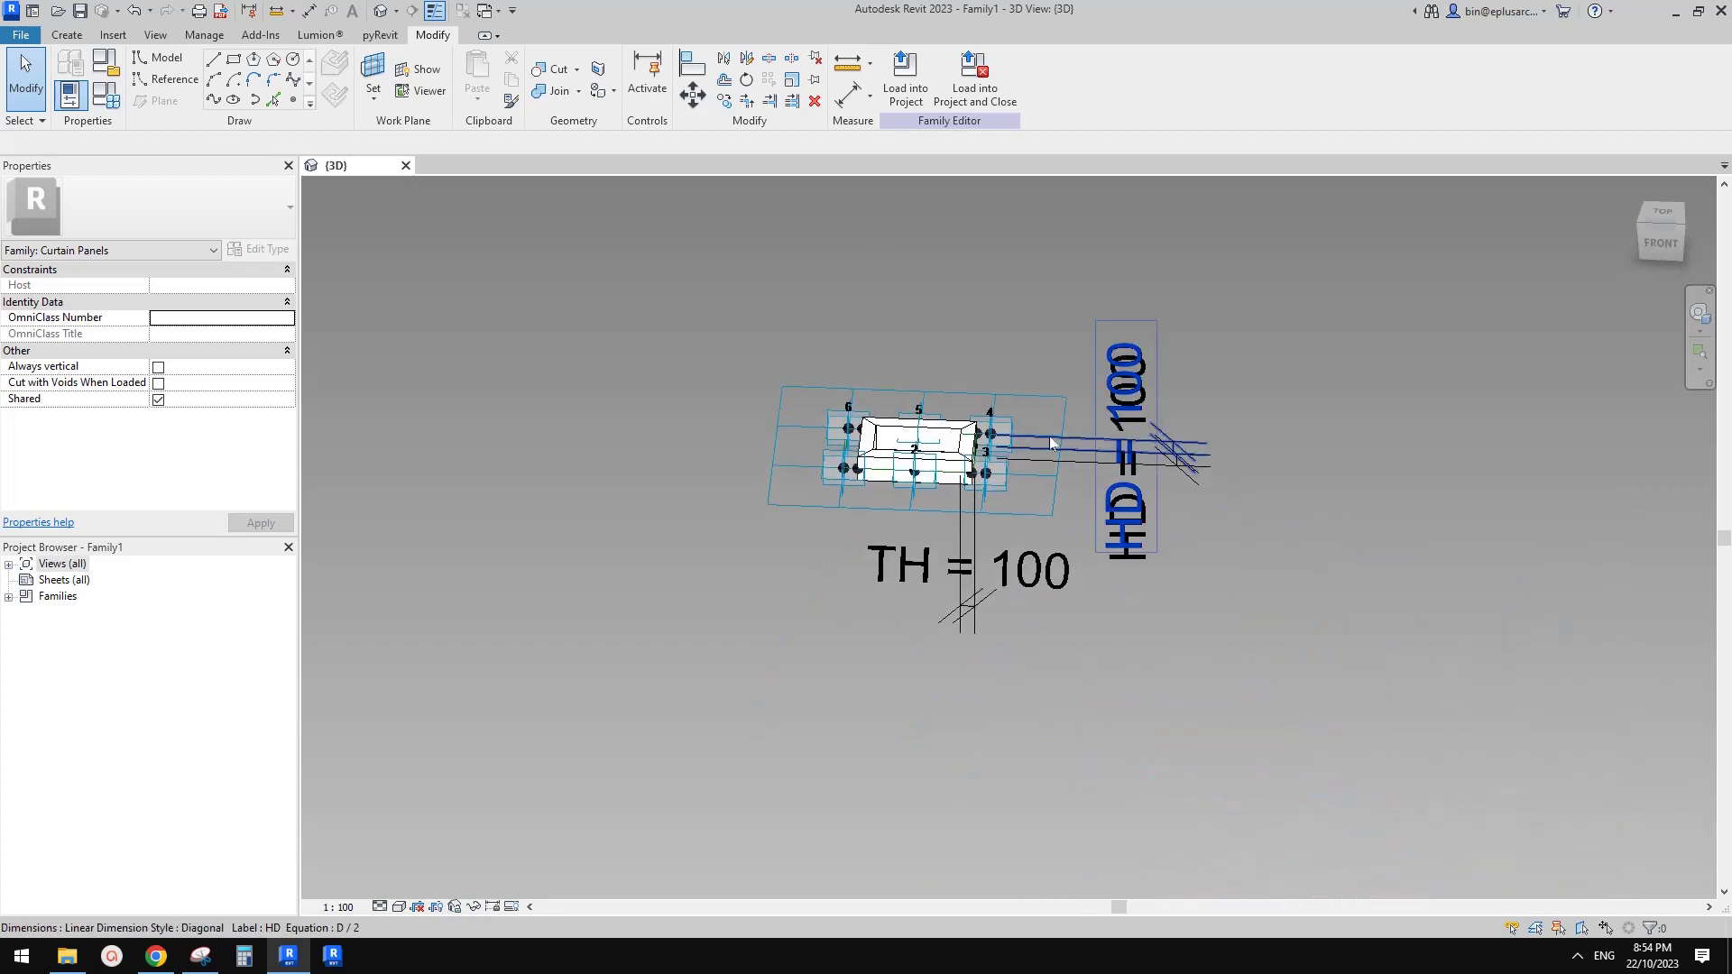
{"action": "scroll", "coordinate": [1028, 438], "scroll_direction": "up", "scroll_amount": 3}
{"action": "middle_click_drag", "start_coordinate": [902, 453], "coordinate": [928, 548], "text": "shift"}
{"action": "scroll", "coordinate": [914, 467], "scroll_direction": "up", "scroll_amount": 1}
{"action": "middle_click_drag", "start_coordinate": [866, 439], "coordinate": [859, 477]}
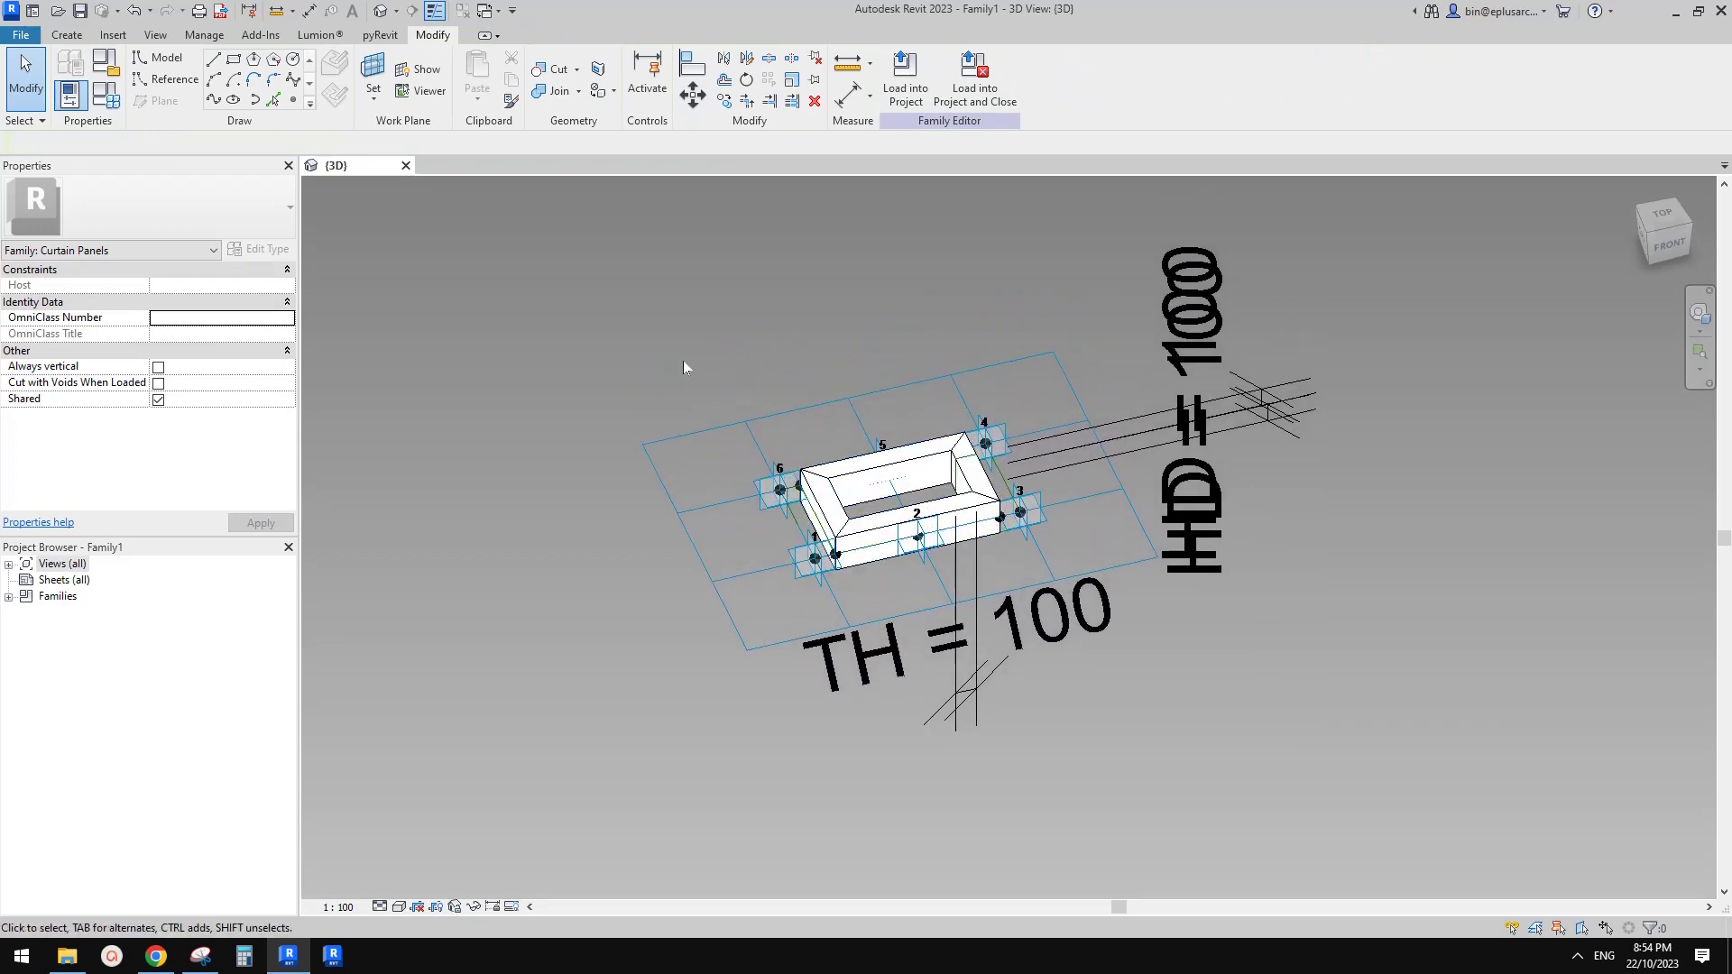
Create a new Revit project alongside the open curtain panel family
{"action": "middle_click_drag", "start_coordinate": [754, 321], "coordinate": [727, 333]}
{"action": "scroll", "coordinate": [722, 335], "scroll_direction": "down", "scroll_amount": 3}
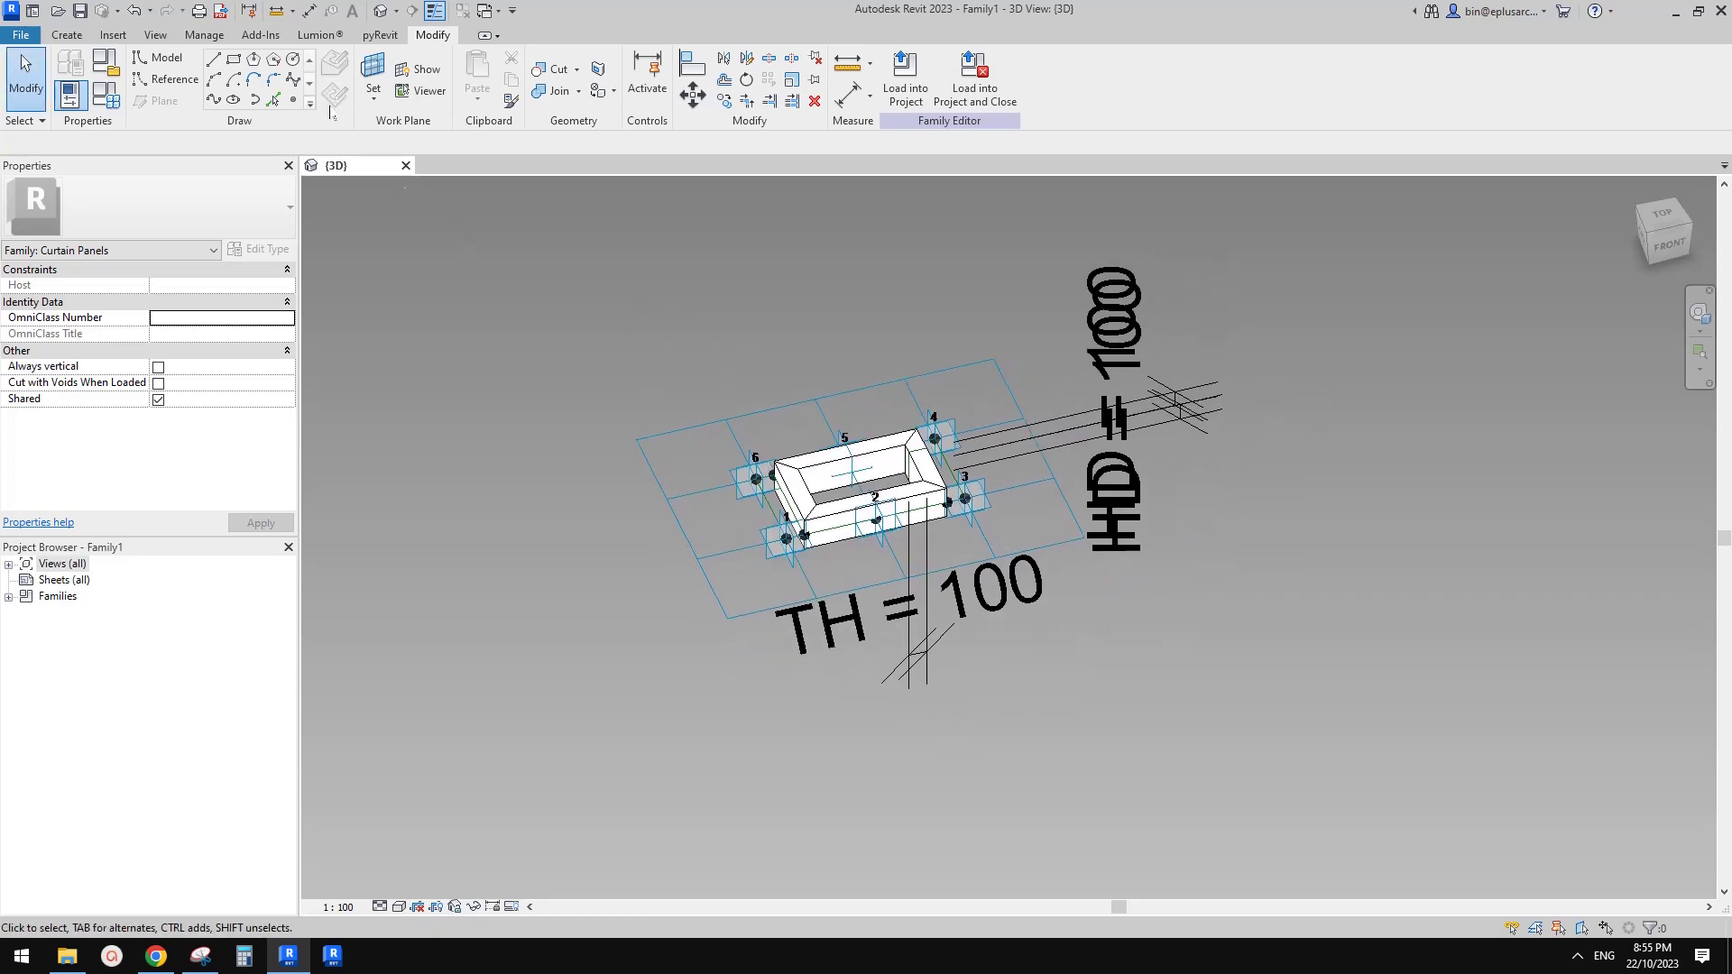
{"action": "left_click", "coordinate": [20, 35]}
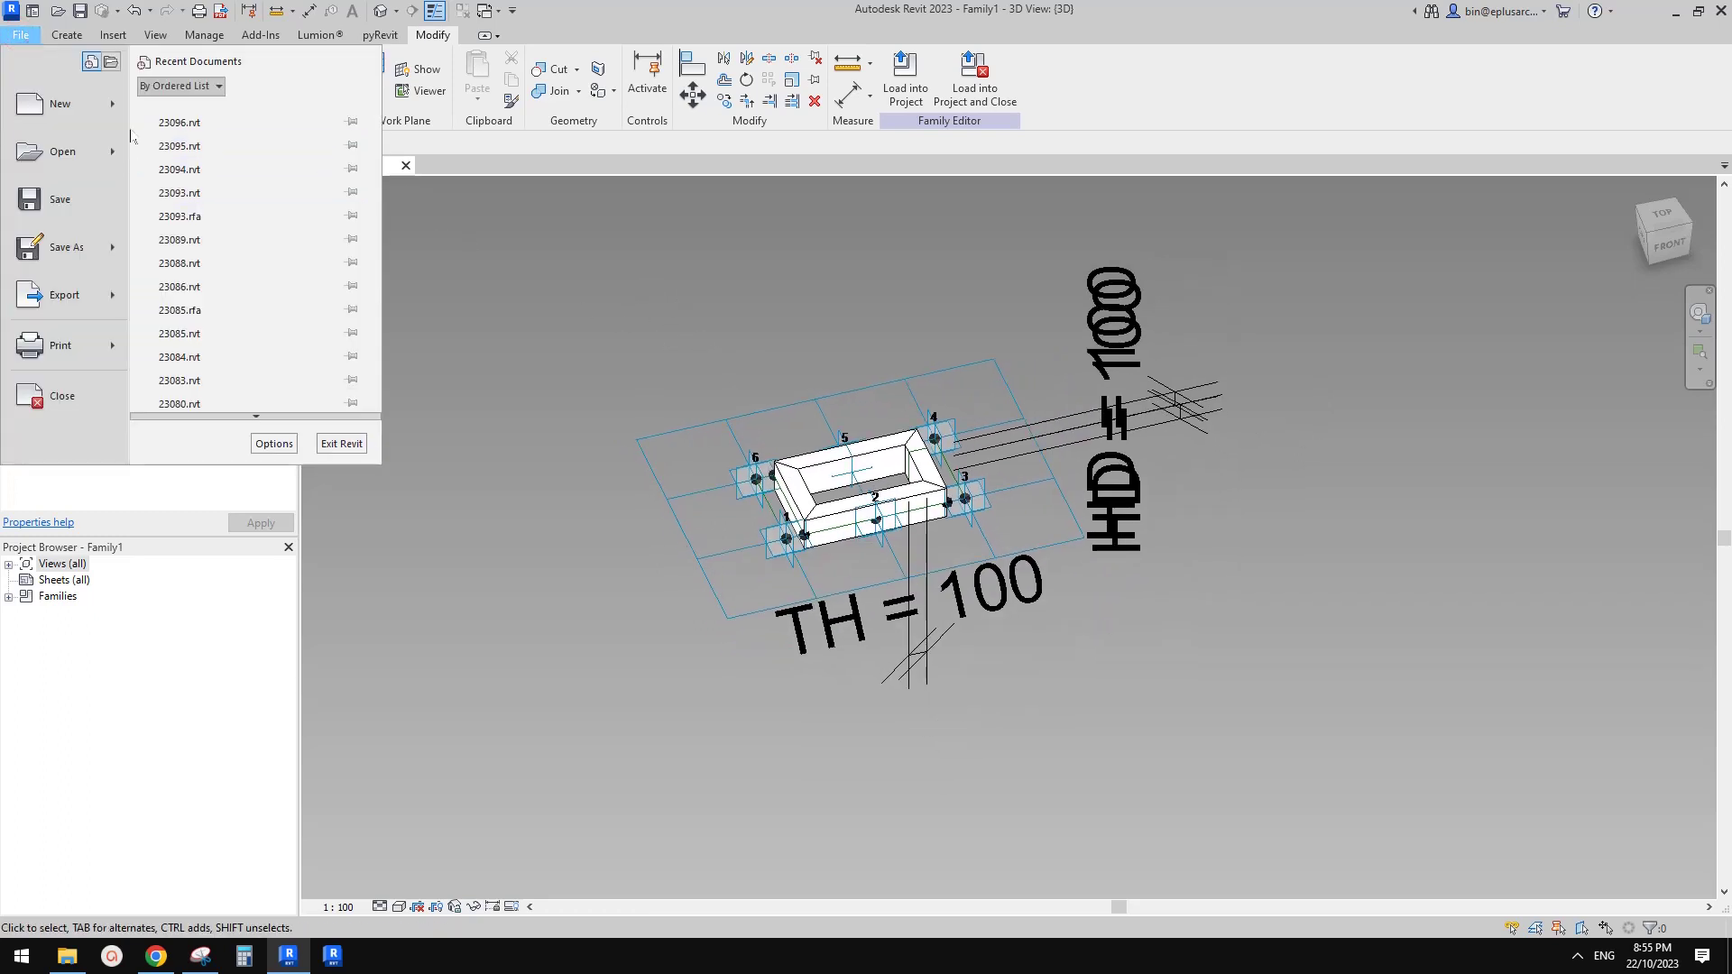
{"action": "mouse_move", "coordinate": [63, 104]}
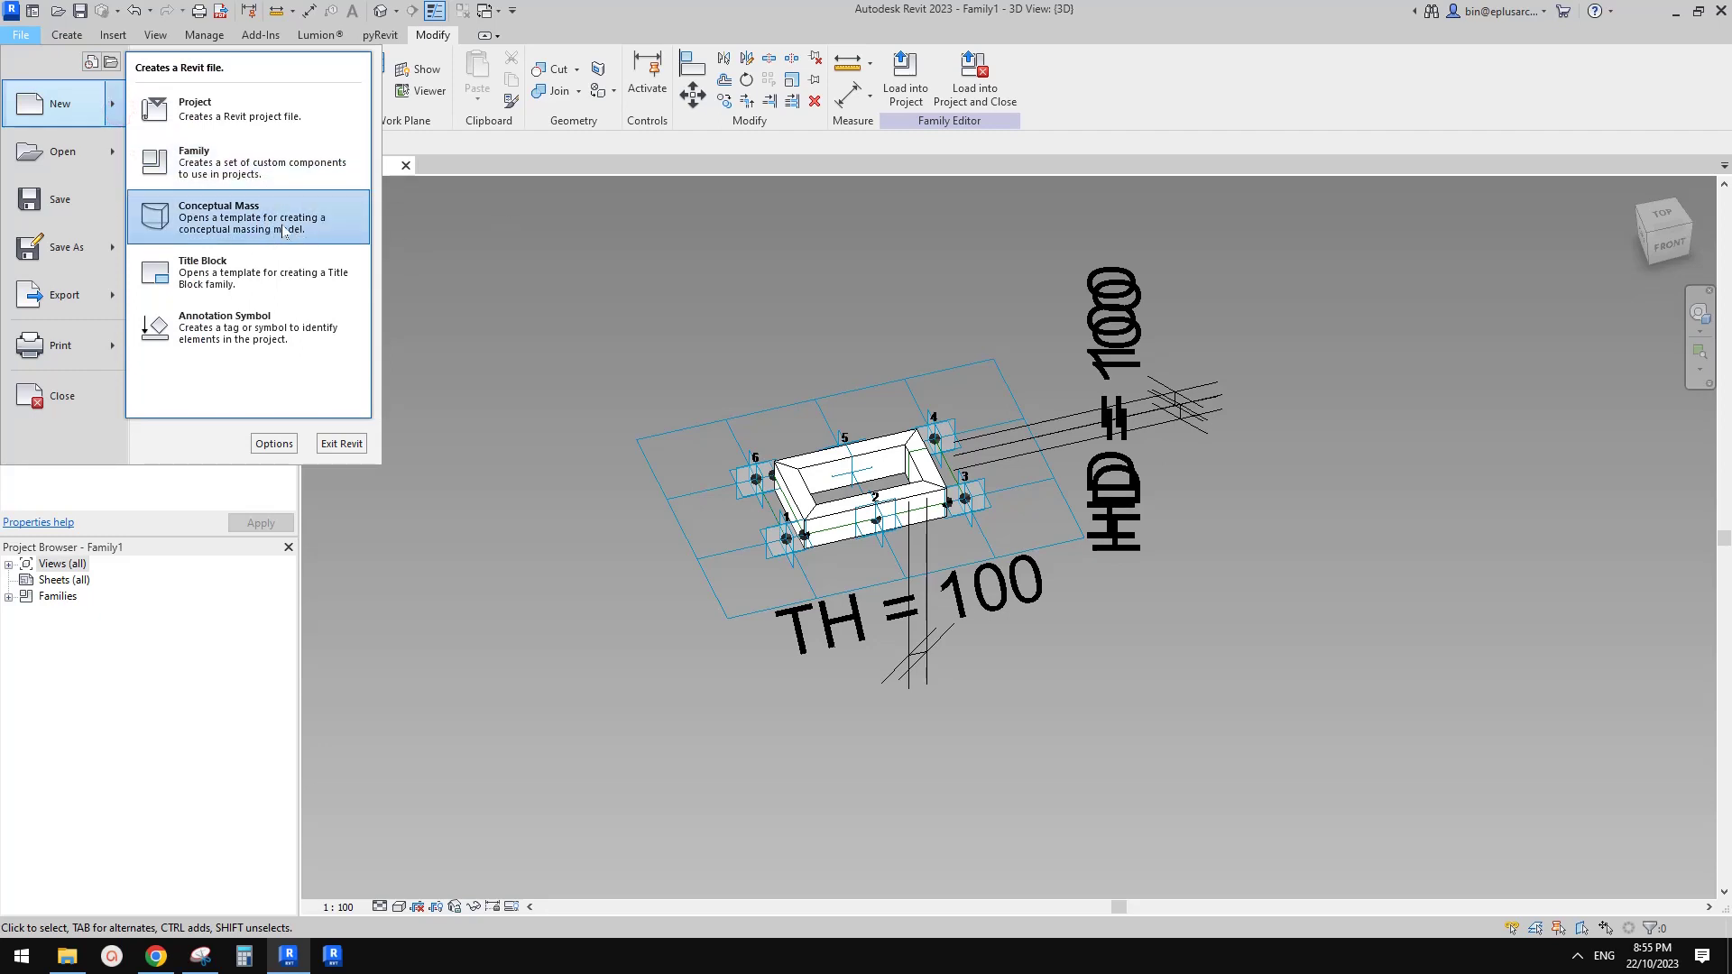
{"action": "left_click", "coordinate": [251, 115]}
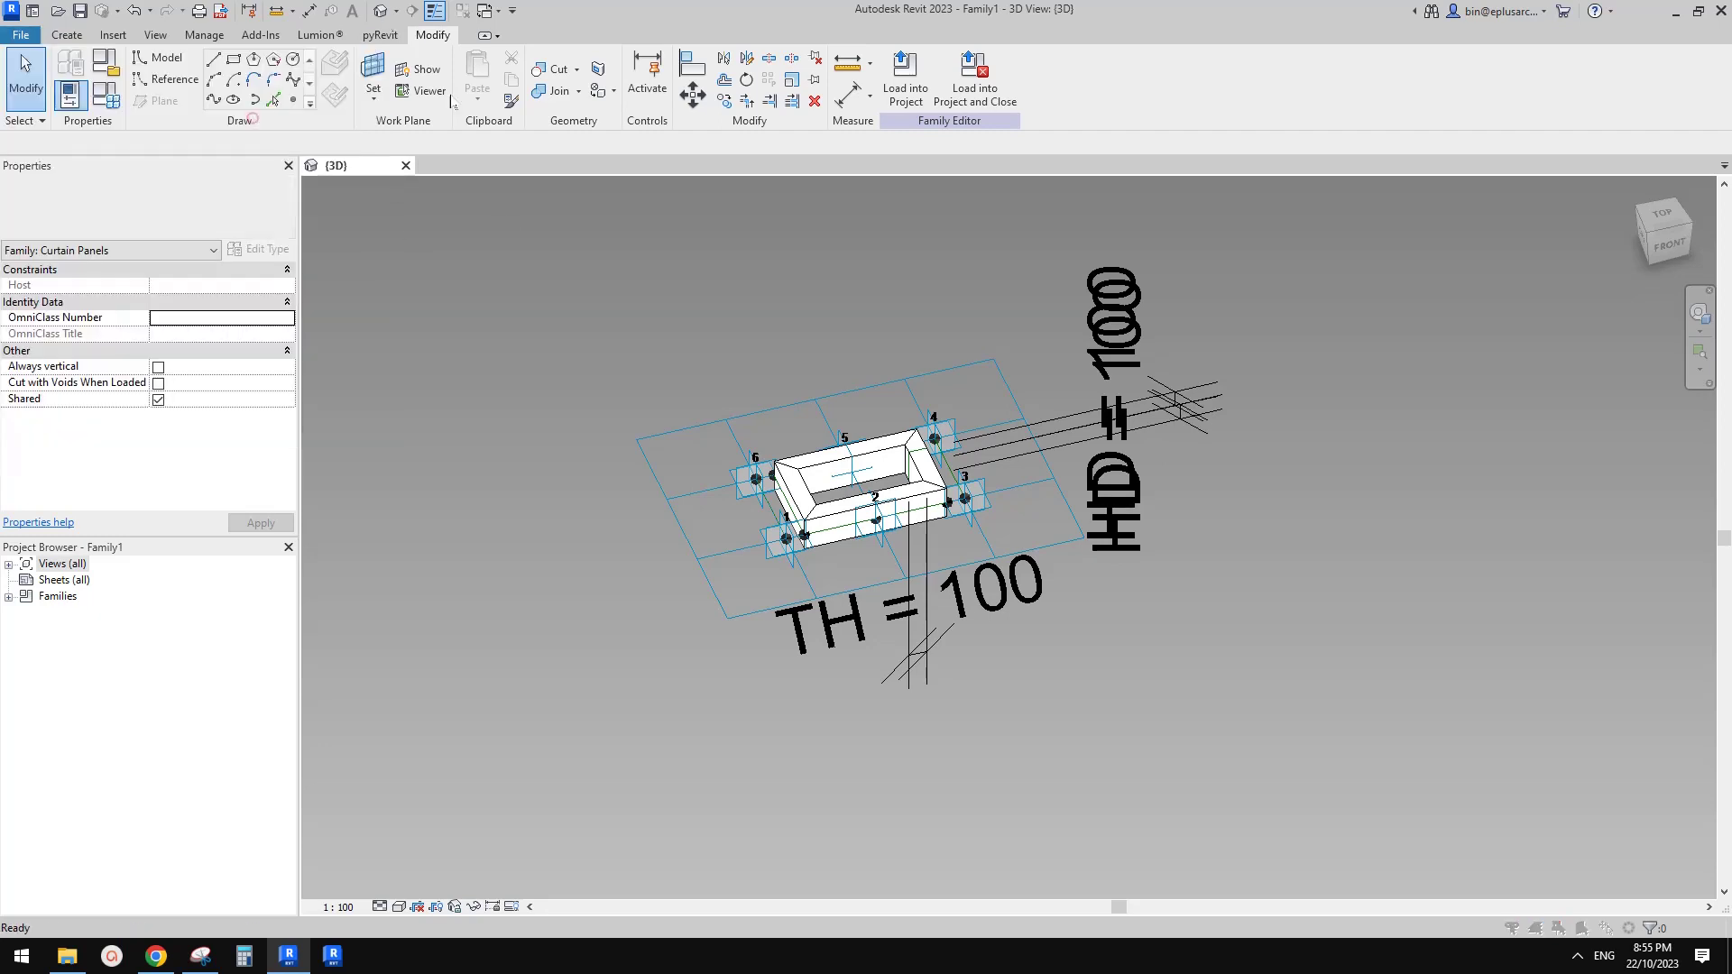
{"action": "left_click", "coordinate": [823, 386]}
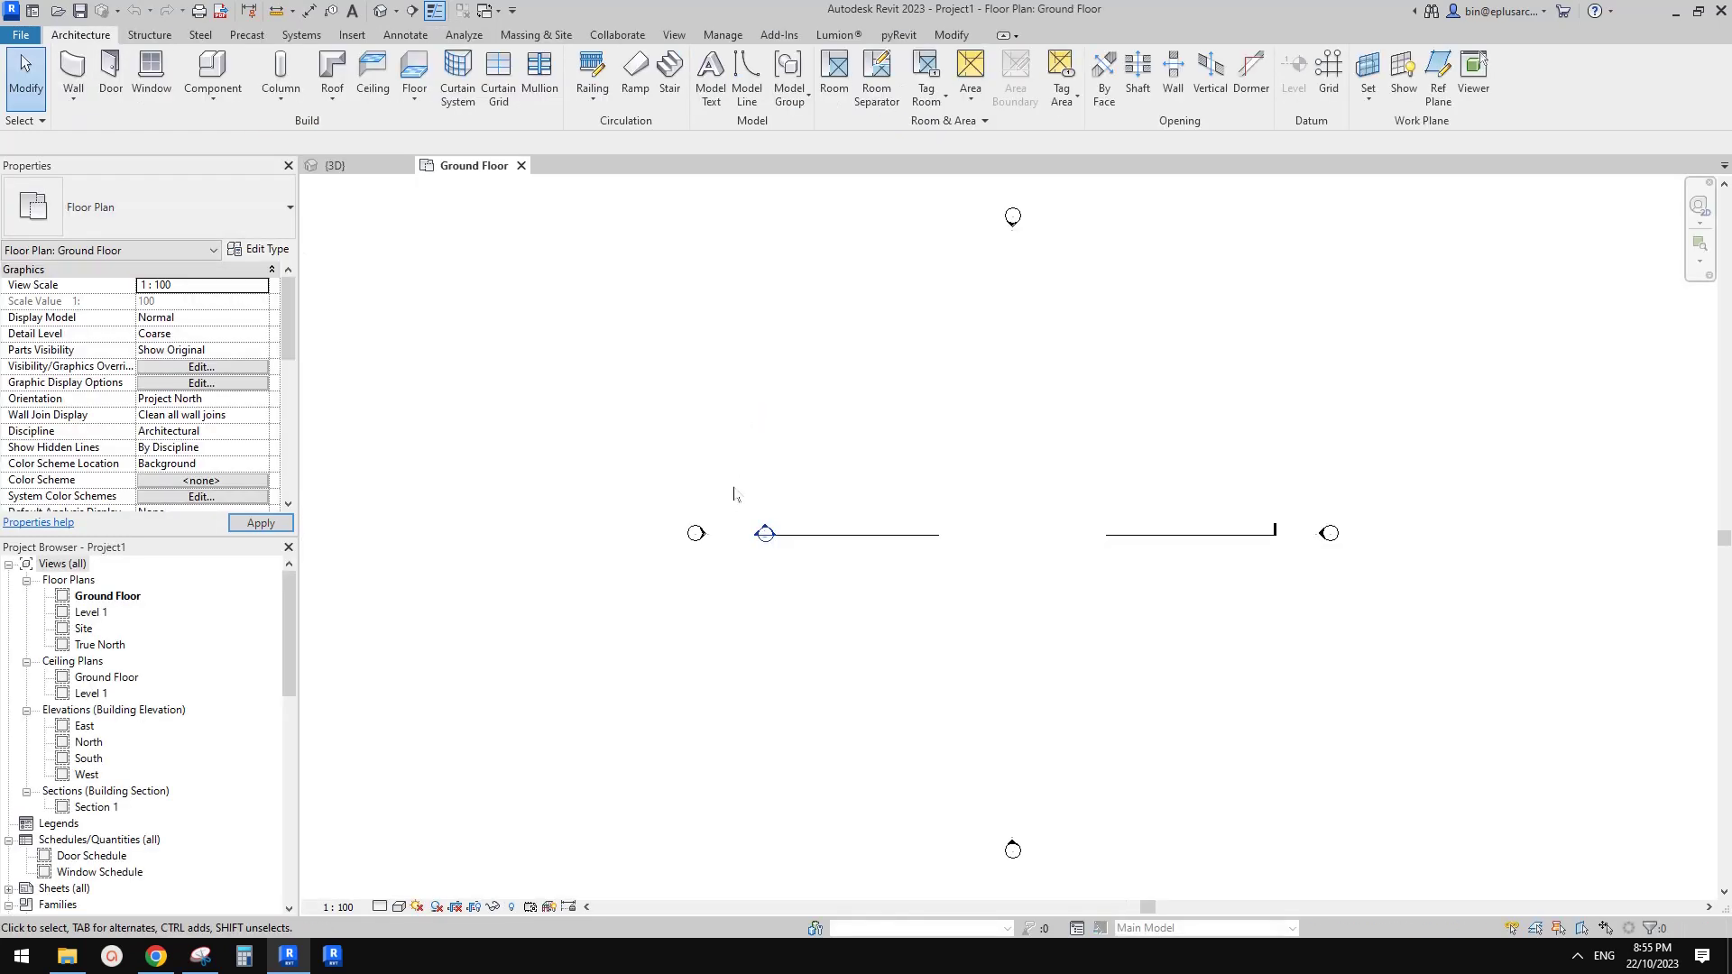
Draw a horizontal Double brick - 270 wall about 3100 mm long above the section line on the Ground Floor plan
{"action": "scroll", "coordinate": [1059, 530], "scroll_direction": "up", "scroll_amount": 1}
{"action": "middle_click_drag", "start_coordinate": [1005, 495], "coordinate": [984, 529]}
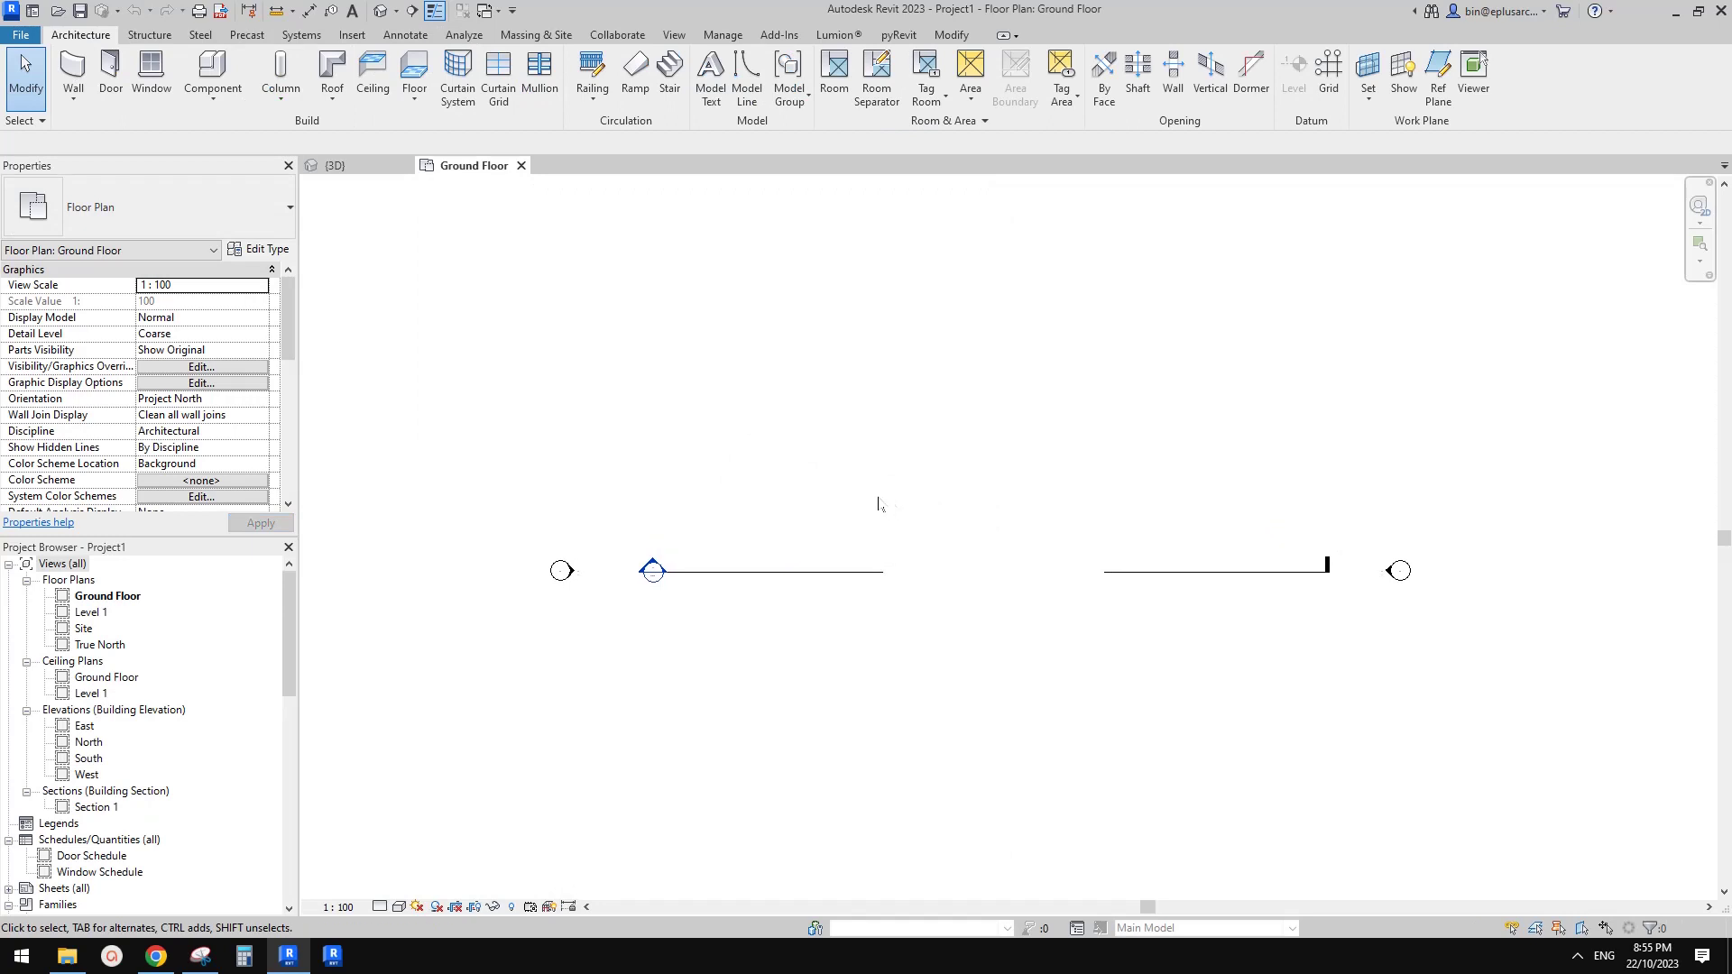
{"action": "middle_click_drag", "start_coordinate": [878, 503], "coordinate": [884, 512]}
{"action": "key", "text": "w"}
{"action": "key", "text": "a"}
{"action": "left_click", "coordinate": [829, 495]}
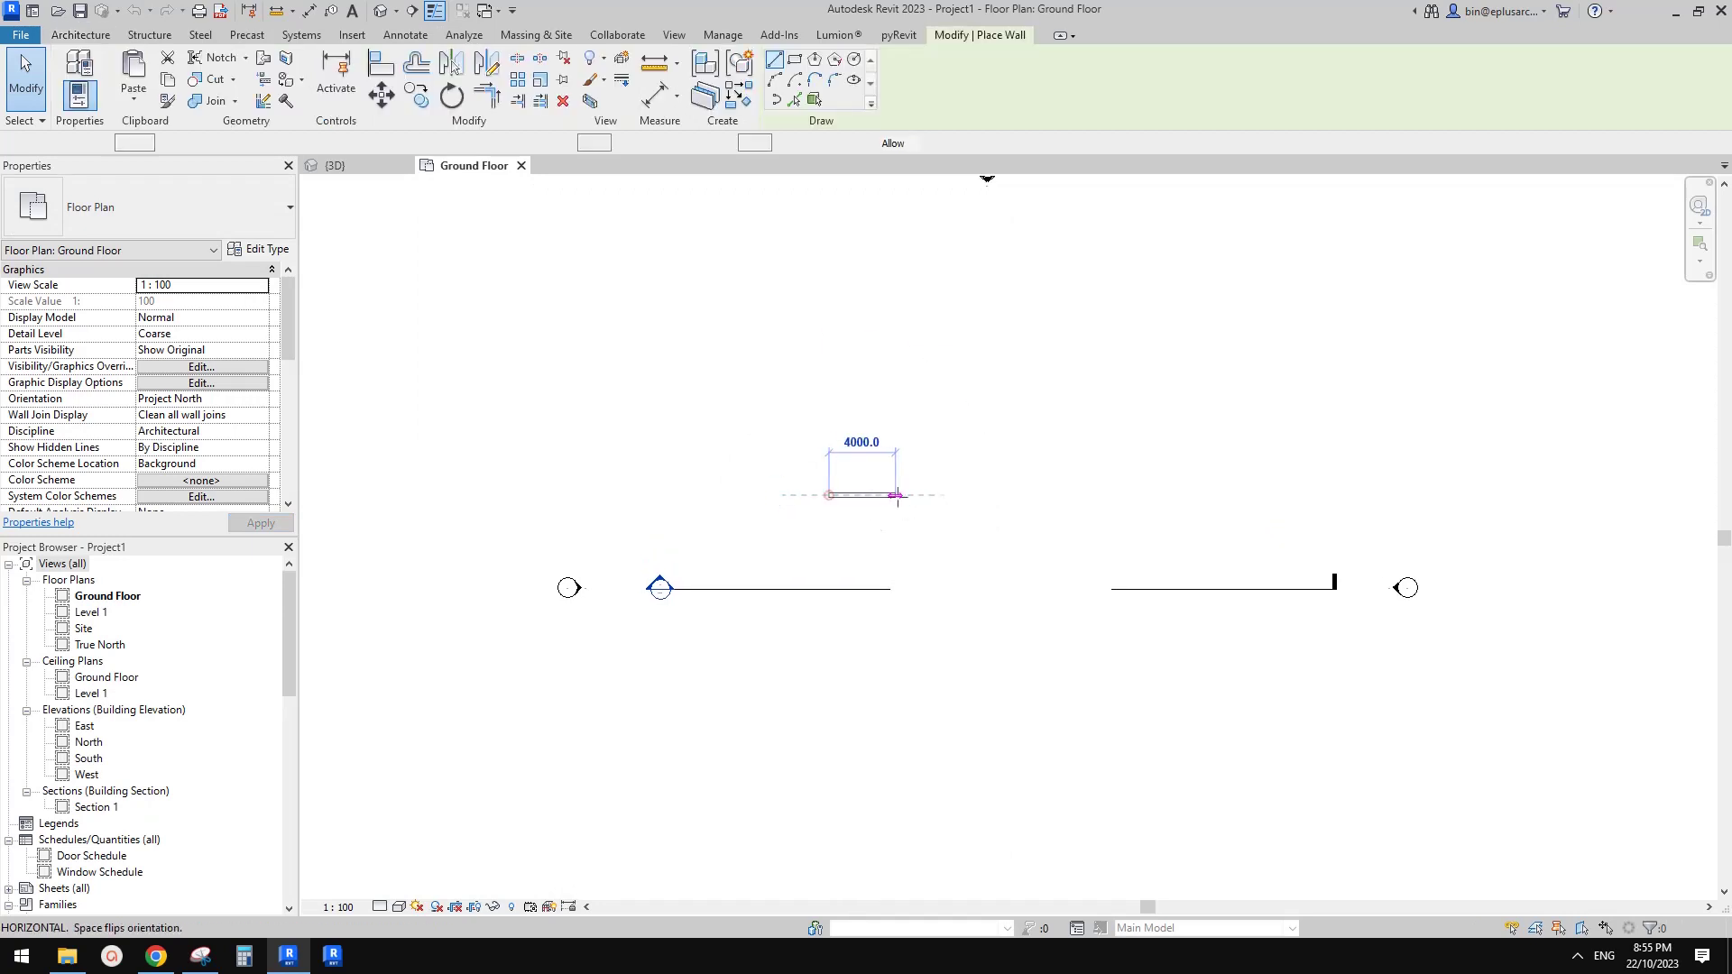
{"action": "left_click", "coordinate": [880, 495]}
{"action": "left_click", "coordinate": [880, 495]}
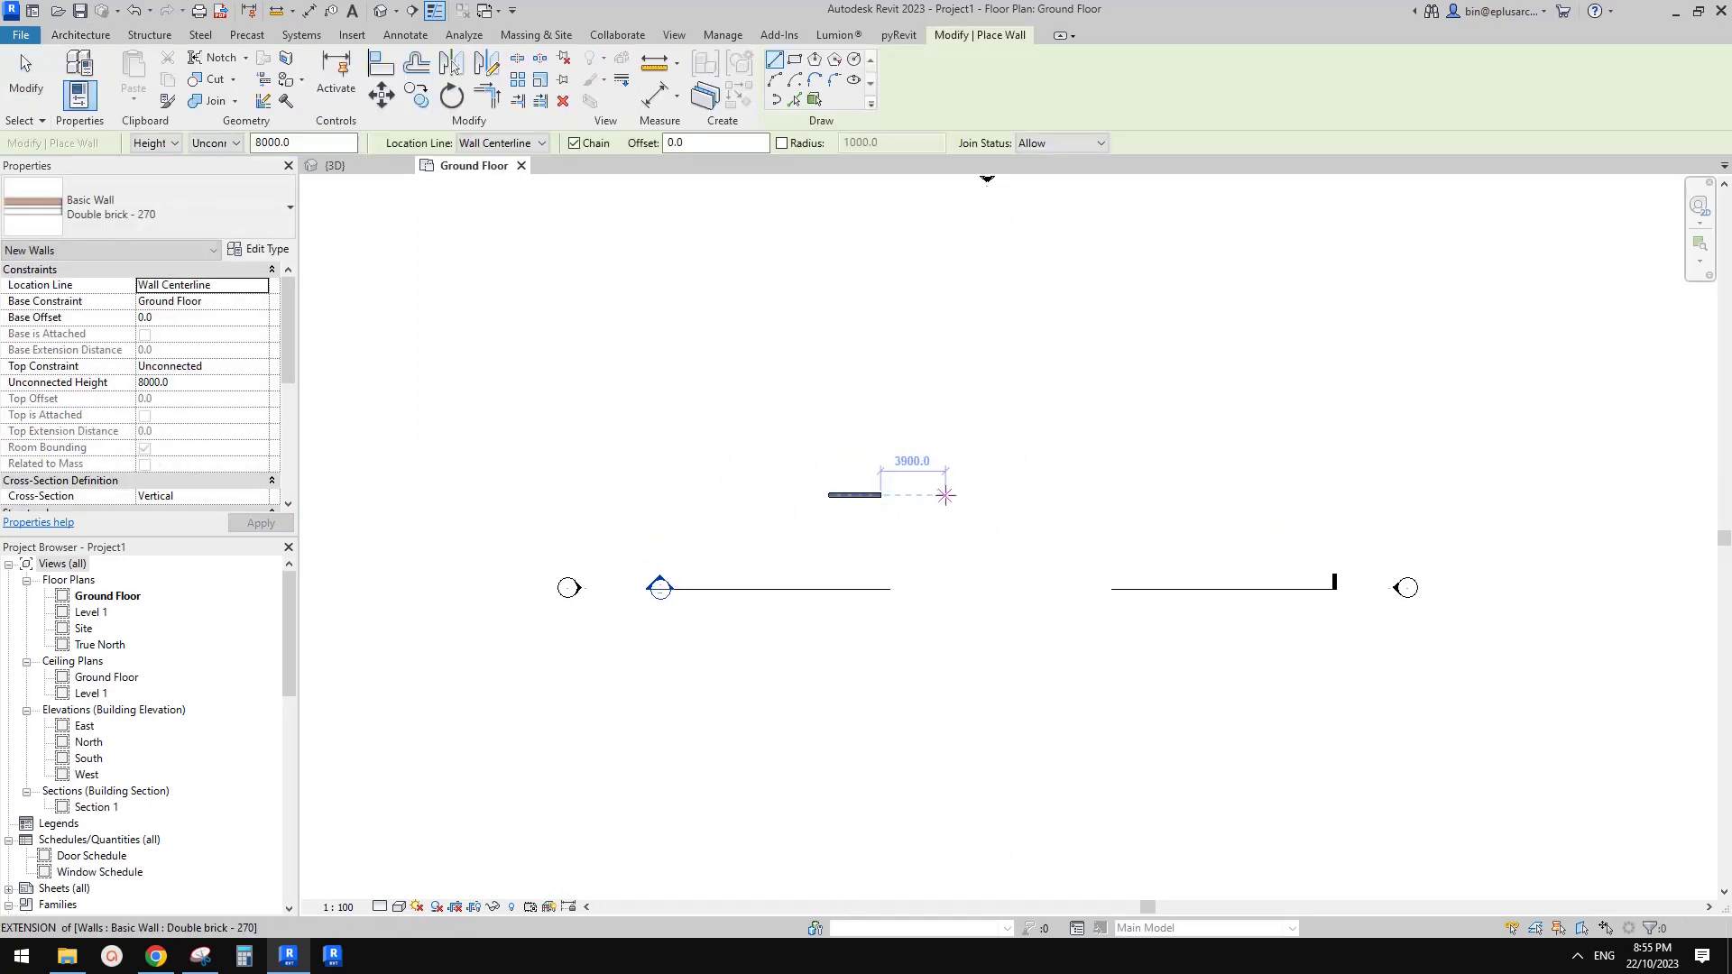
{"action": "key", "text": "Escape"}
Draw a second Double brick - 270 wall in line with the first, leaving a gap of about 5200 mm
{"action": "left_click", "coordinate": [968, 495]}
{"action": "left_click", "coordinate": [1049, 496]}
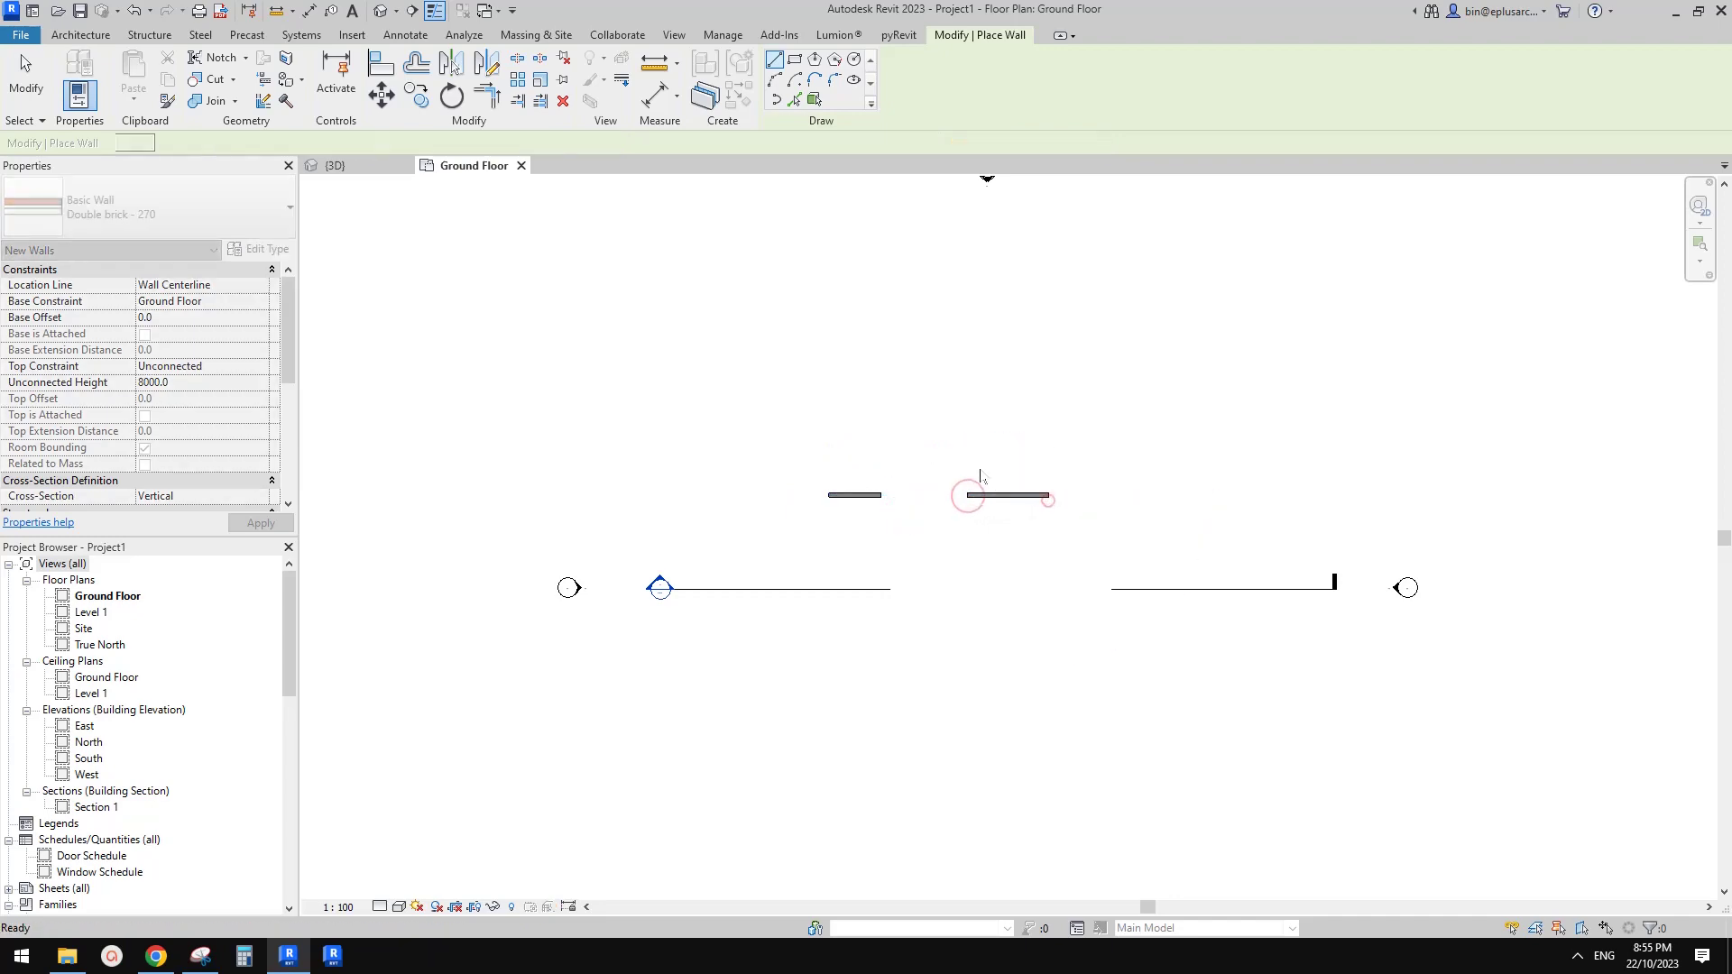
{"action": "key", "text": "Escape"}
{"action": "key", "text": "Escape"}
In the 3D view, set the unconnected height of both walls to 3000
{"action": "left_click", "coordinate": [380, 11]}
{"action": "left_click", "coordinate": [1636, 268]}
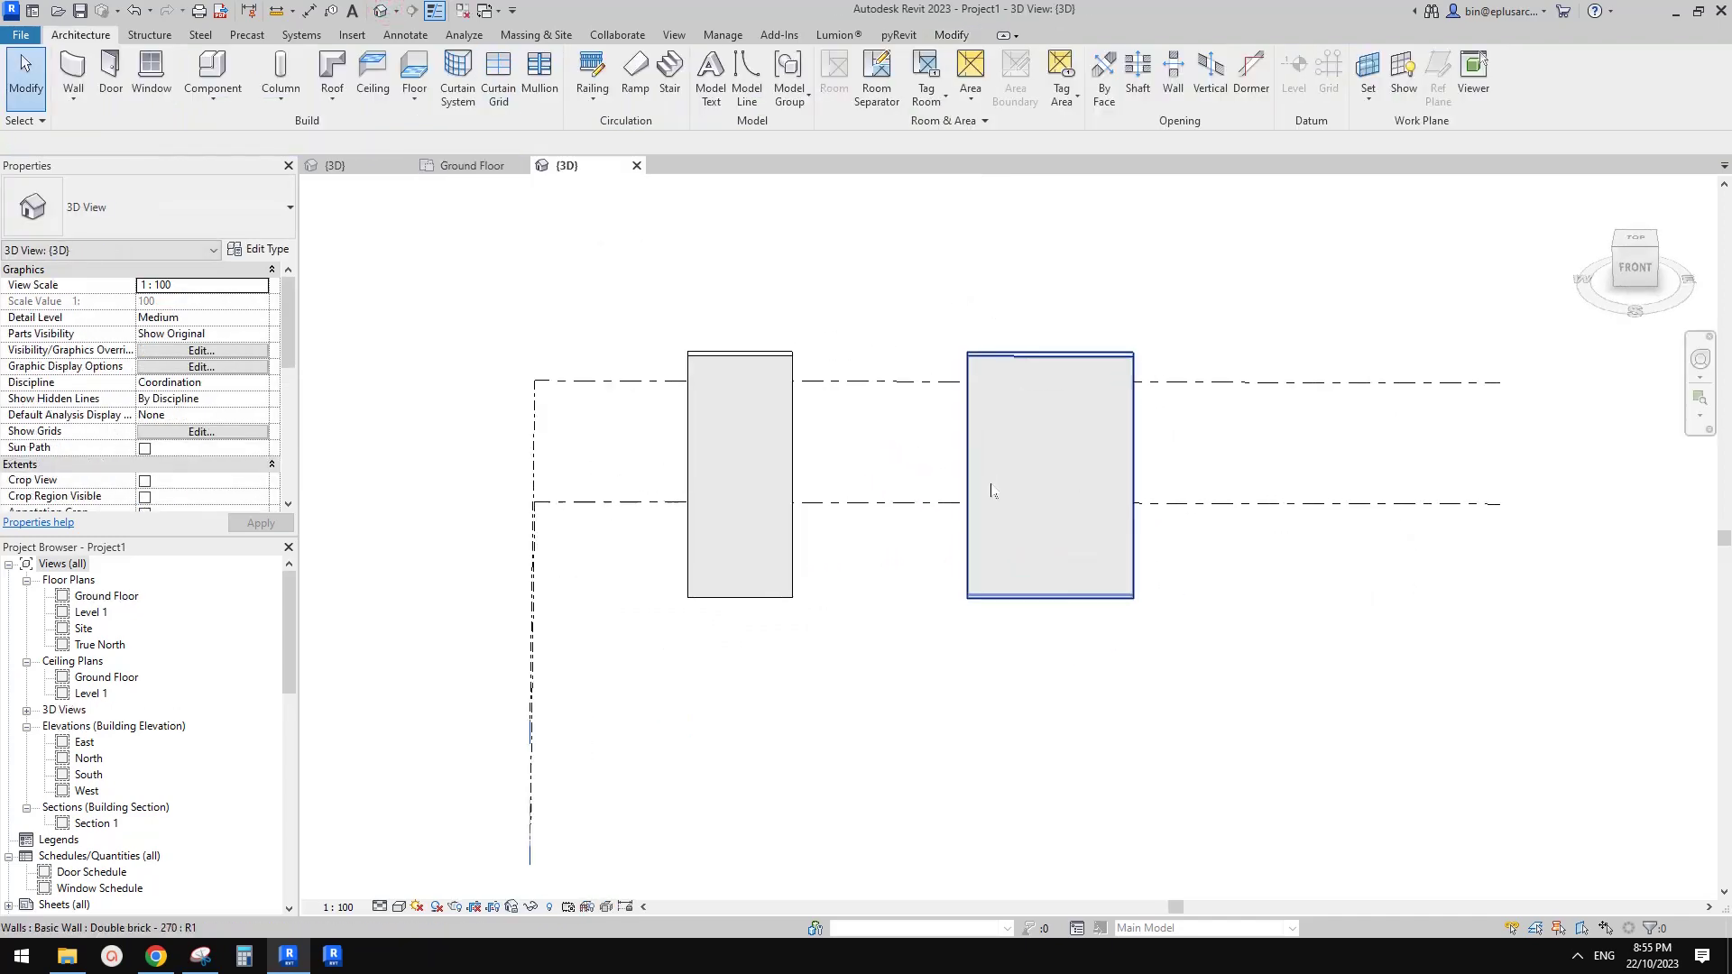
{"action": "left_click", "coordinate": [992, 489]}
{"action": "left_click", "coordinate": [783, 444], "text": "ctrl"}
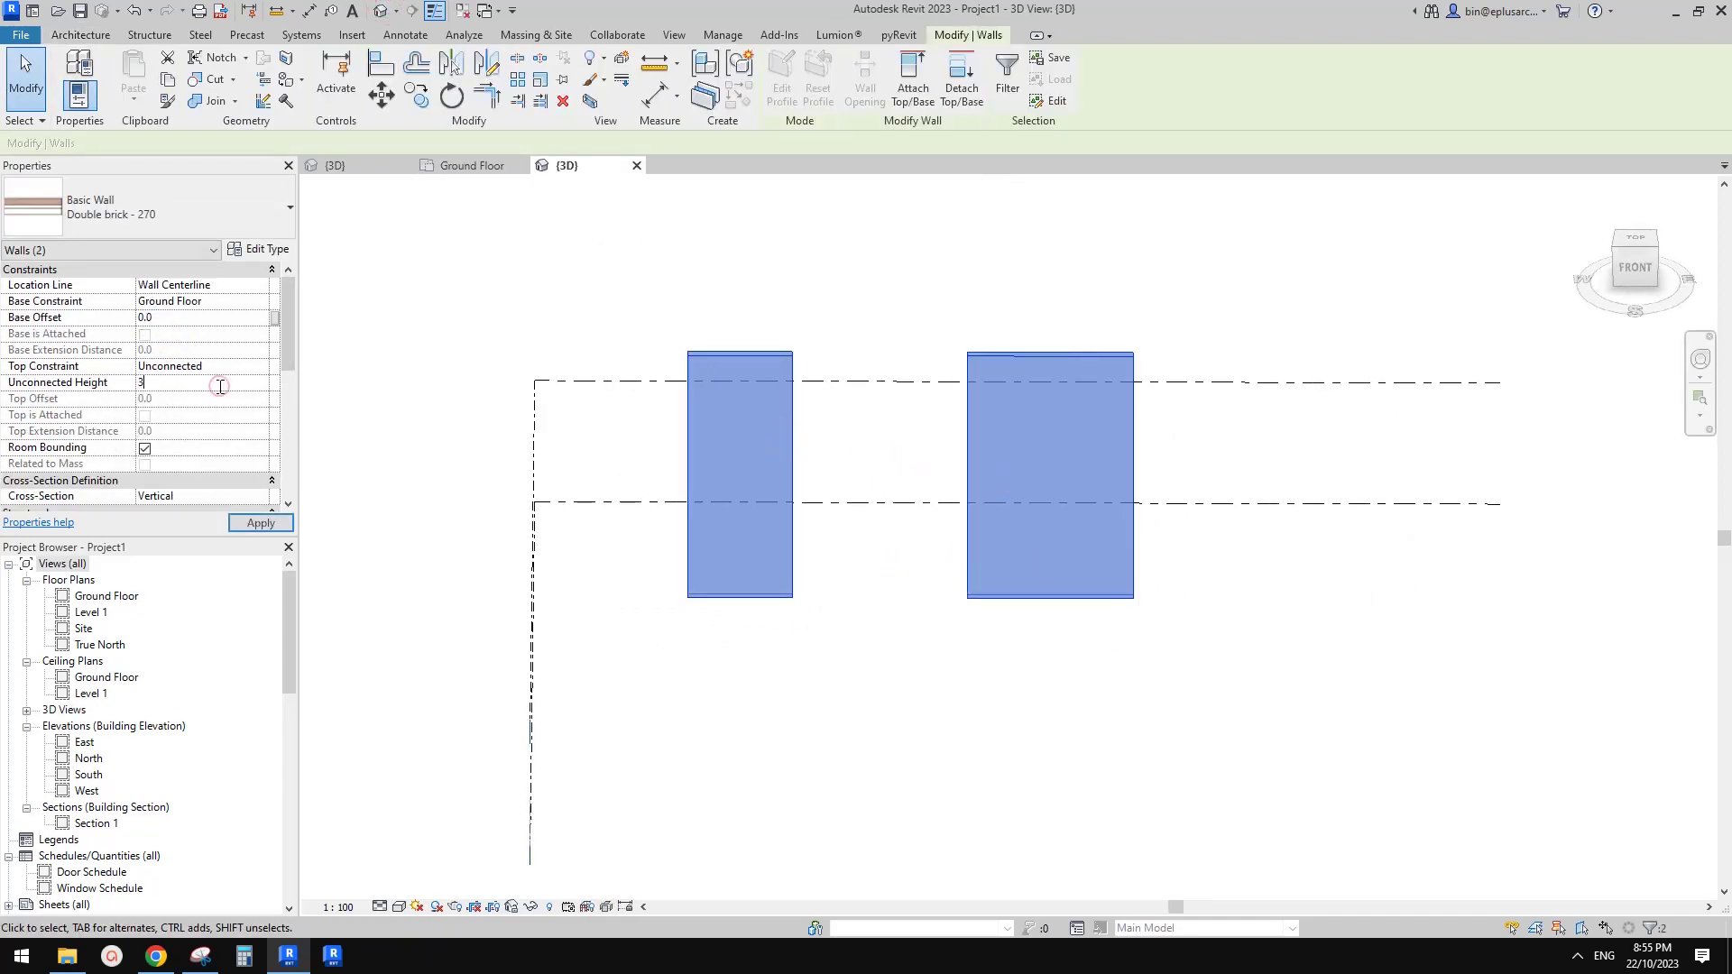
{"action": "type", "text": "0000.0"}
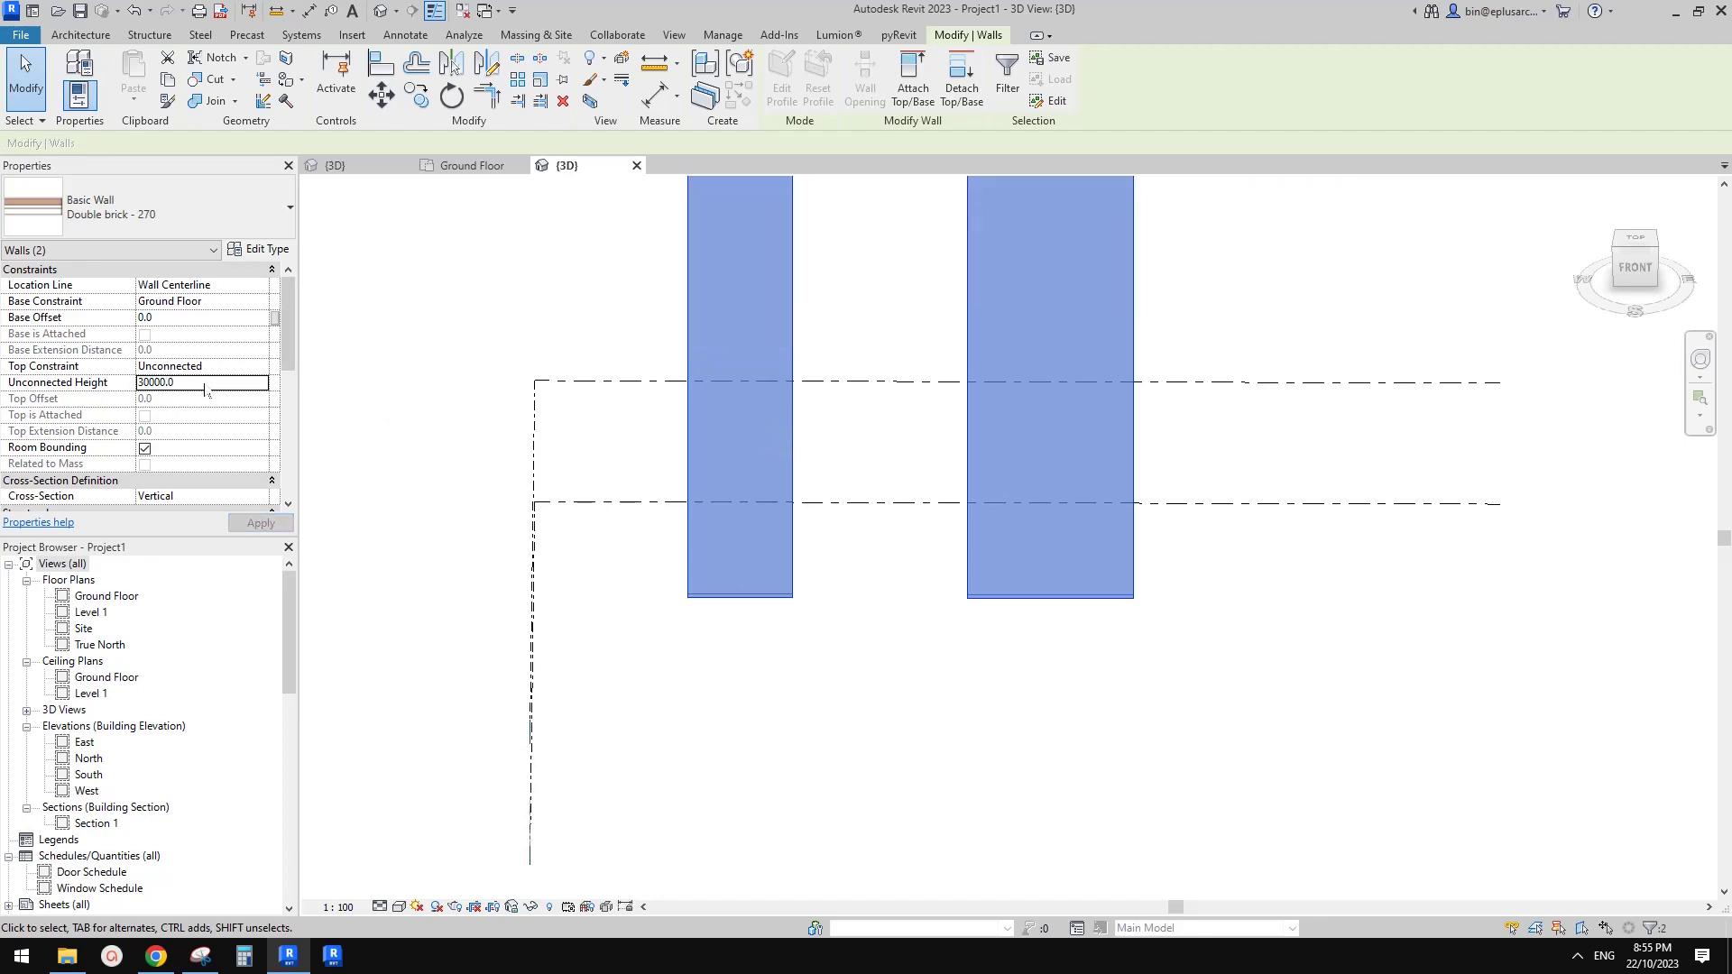
{"action": "key", "text": "BackSpace"}
{"action": "key", "text": "BackSpace"}
{"action": "left_click", "coordinate": [487, 322]}
Examine the two walls and the gap between them, checking against the ground floor plan and the block family
{"action": "middle_click_drag", "start_coordinate": [1068, 516], "coordinate": [1101, 524]}
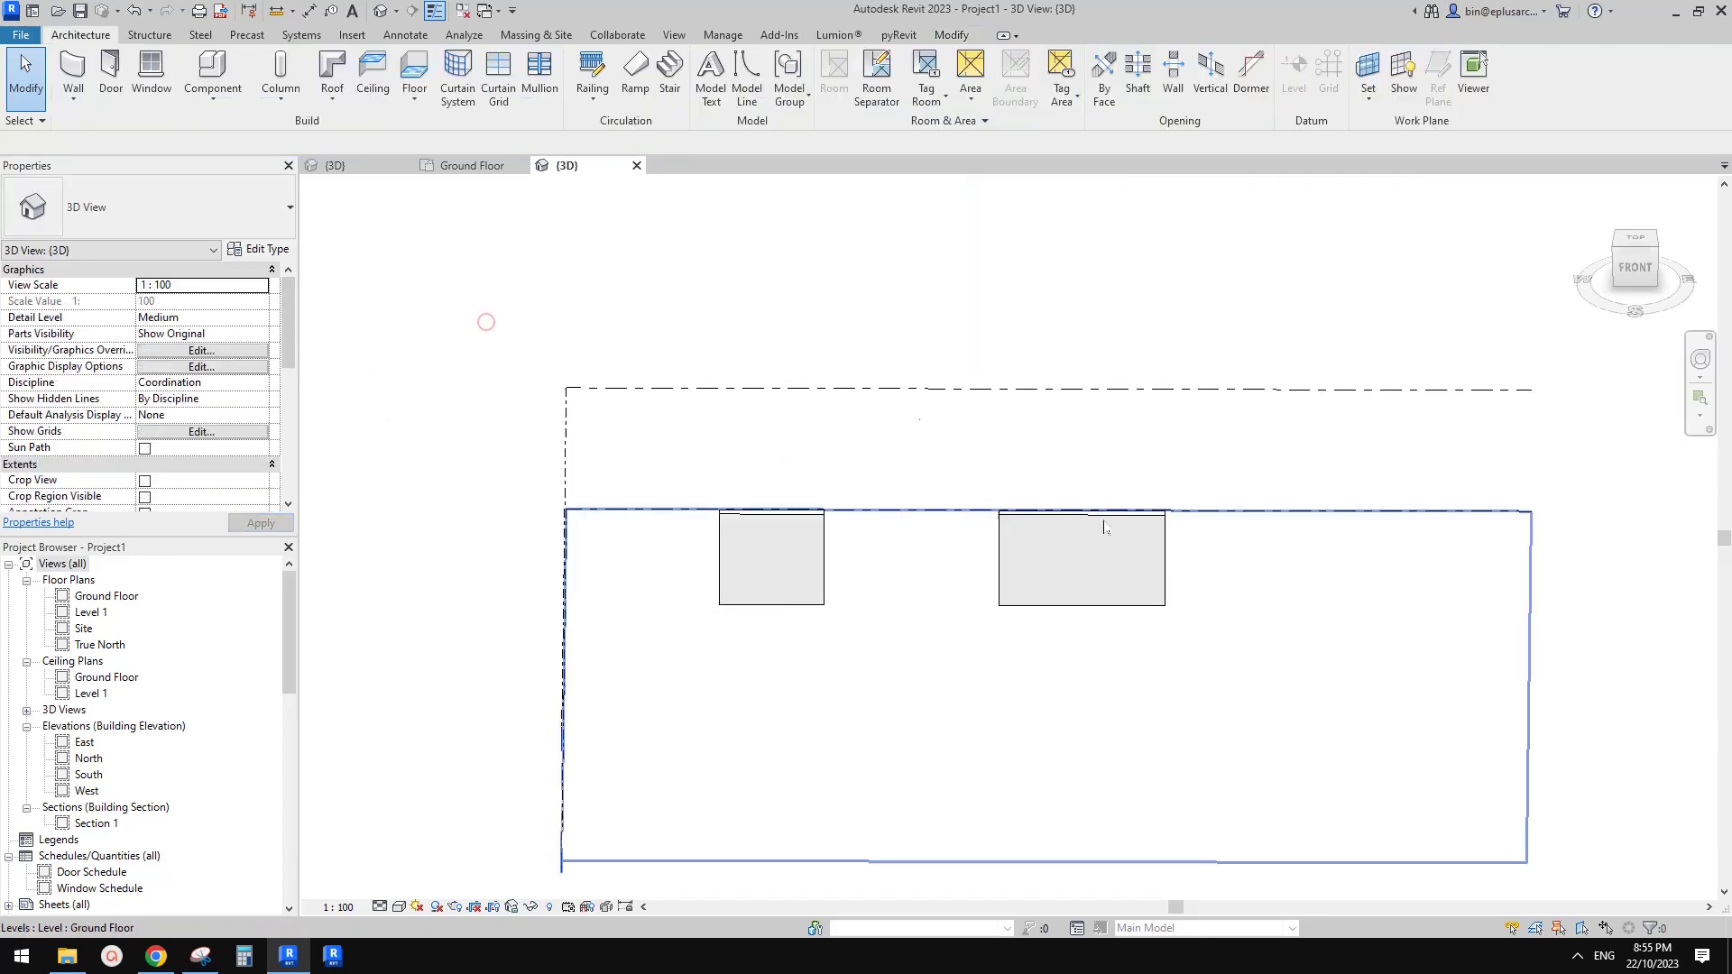
{"action": "scroll", "coordinate": [1037, 569], "scroll_direction": "up", "scroll_amount": 2}
{"action": "middle_click_drag", "start_coordinate": [964, 570], "coordinate": [857, 622], "text": "shift"}
{"action": "left_click", "coordinate": [857, 623]}
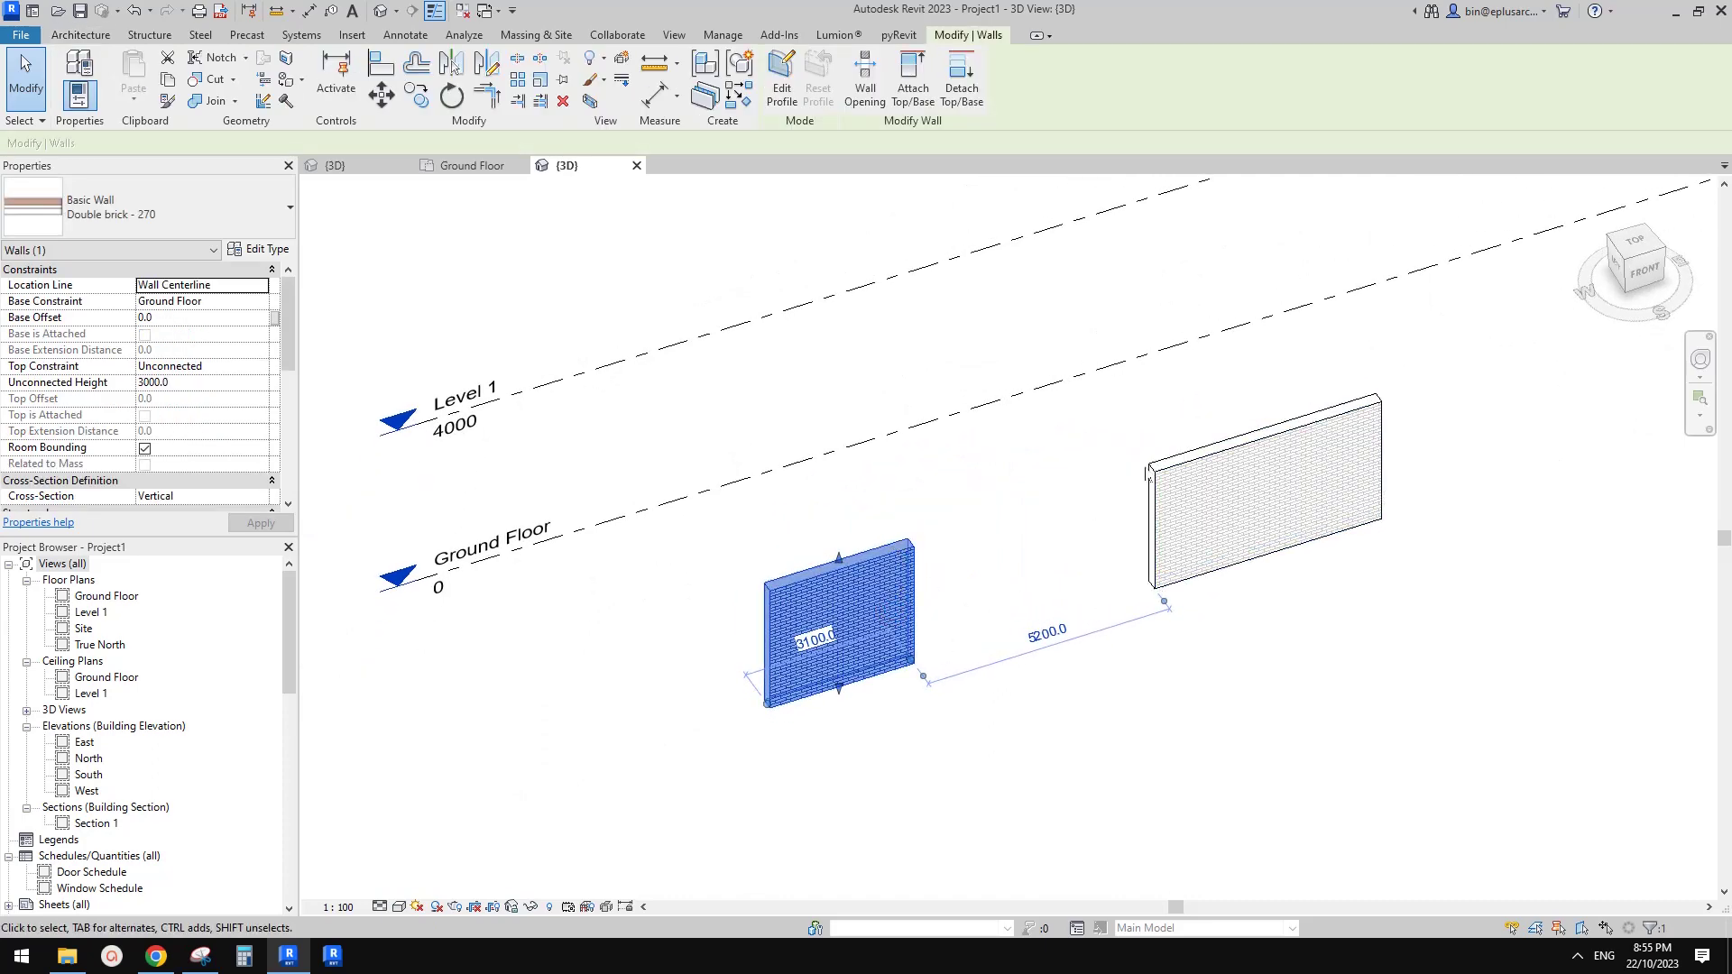
{"action": "left_click", "coordinate": [580, 268]}
{"action": "left_click", "coordinate": [466, 166]}
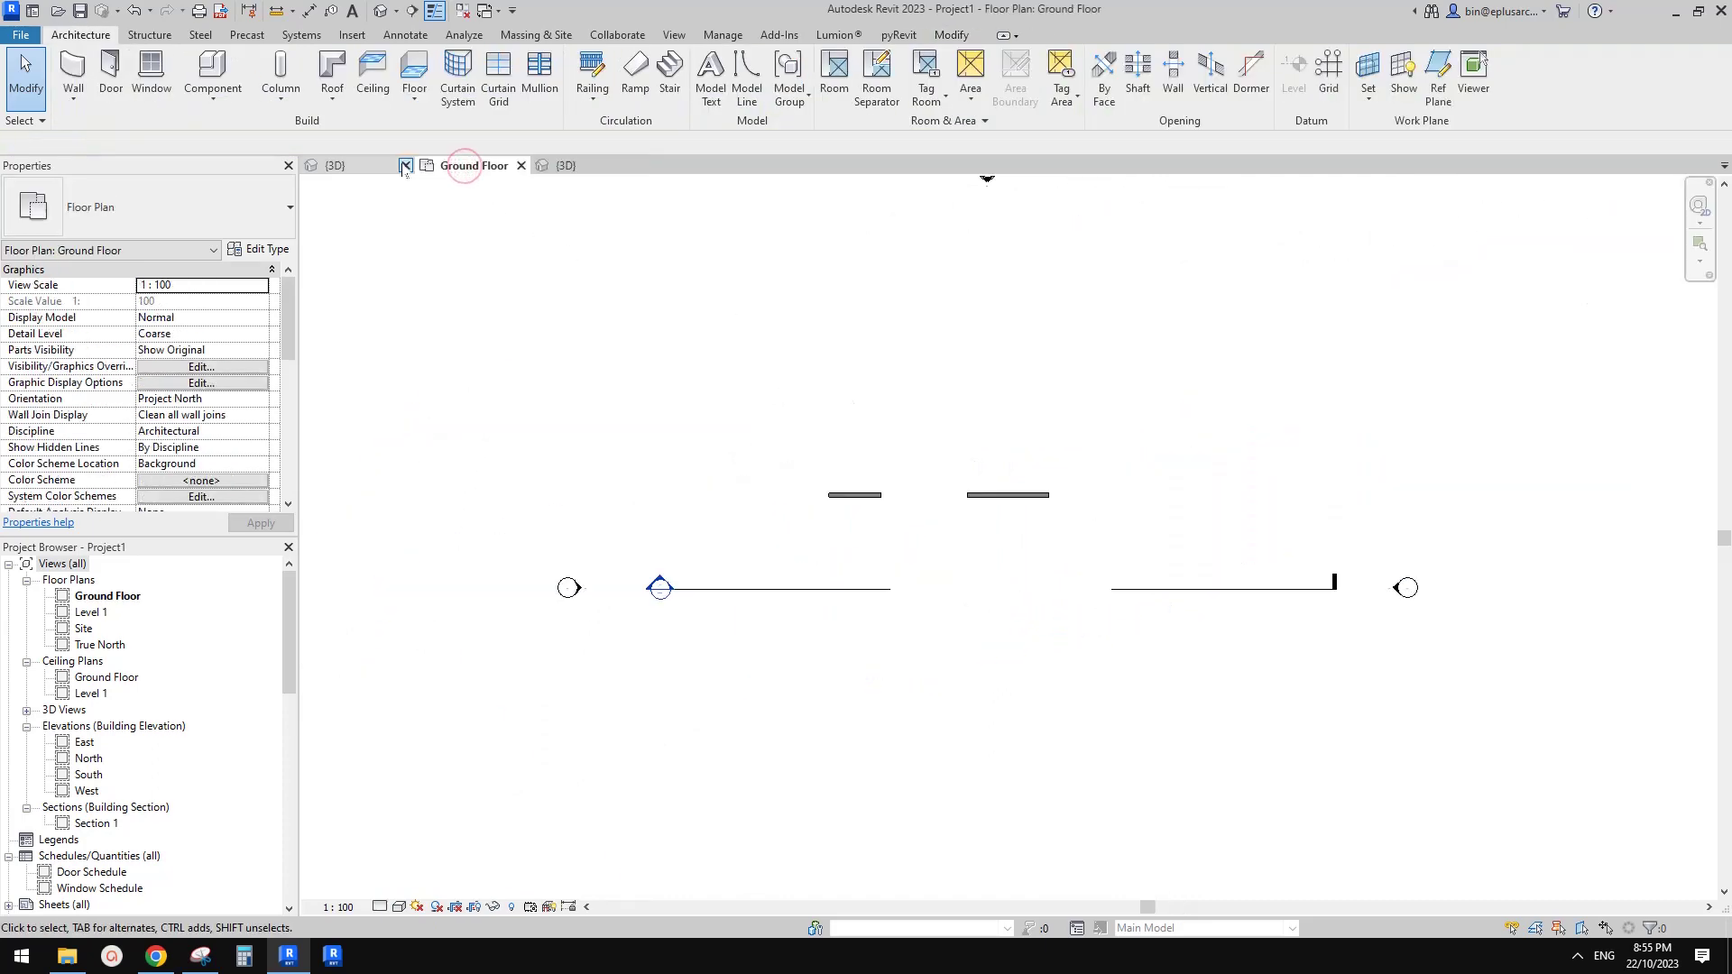
{"action": "left_click", "coordinate": [402, 167]}
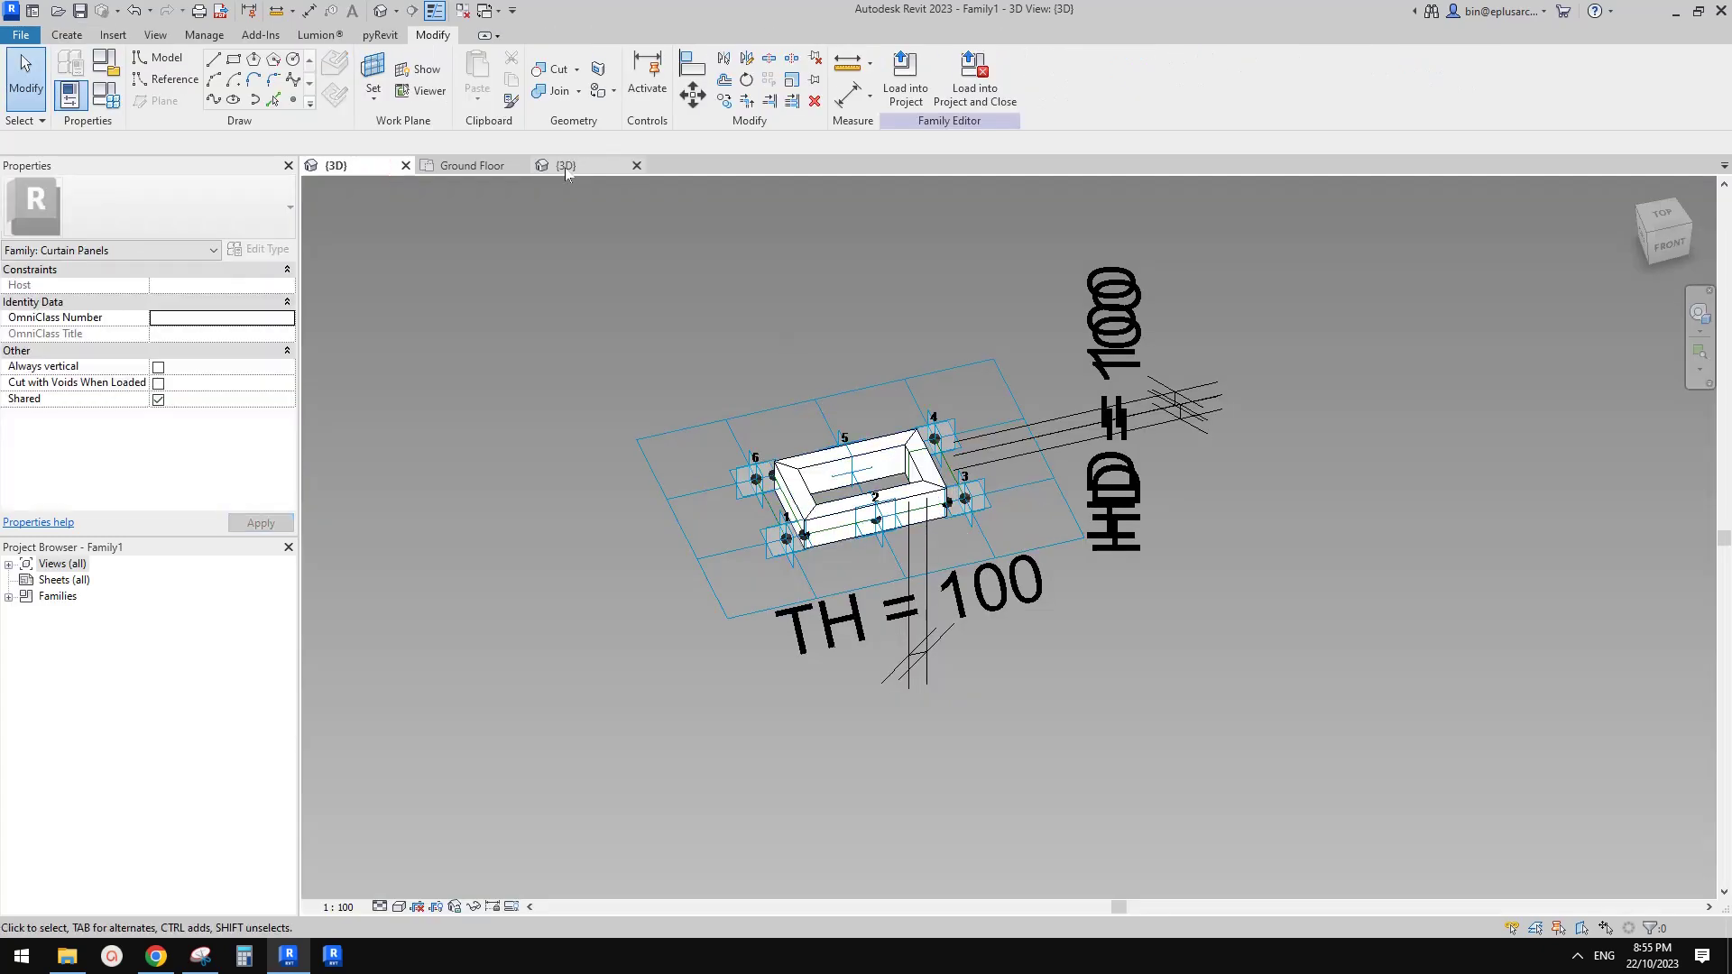
{"action": "left_click", "coordinate": [566, 168]}
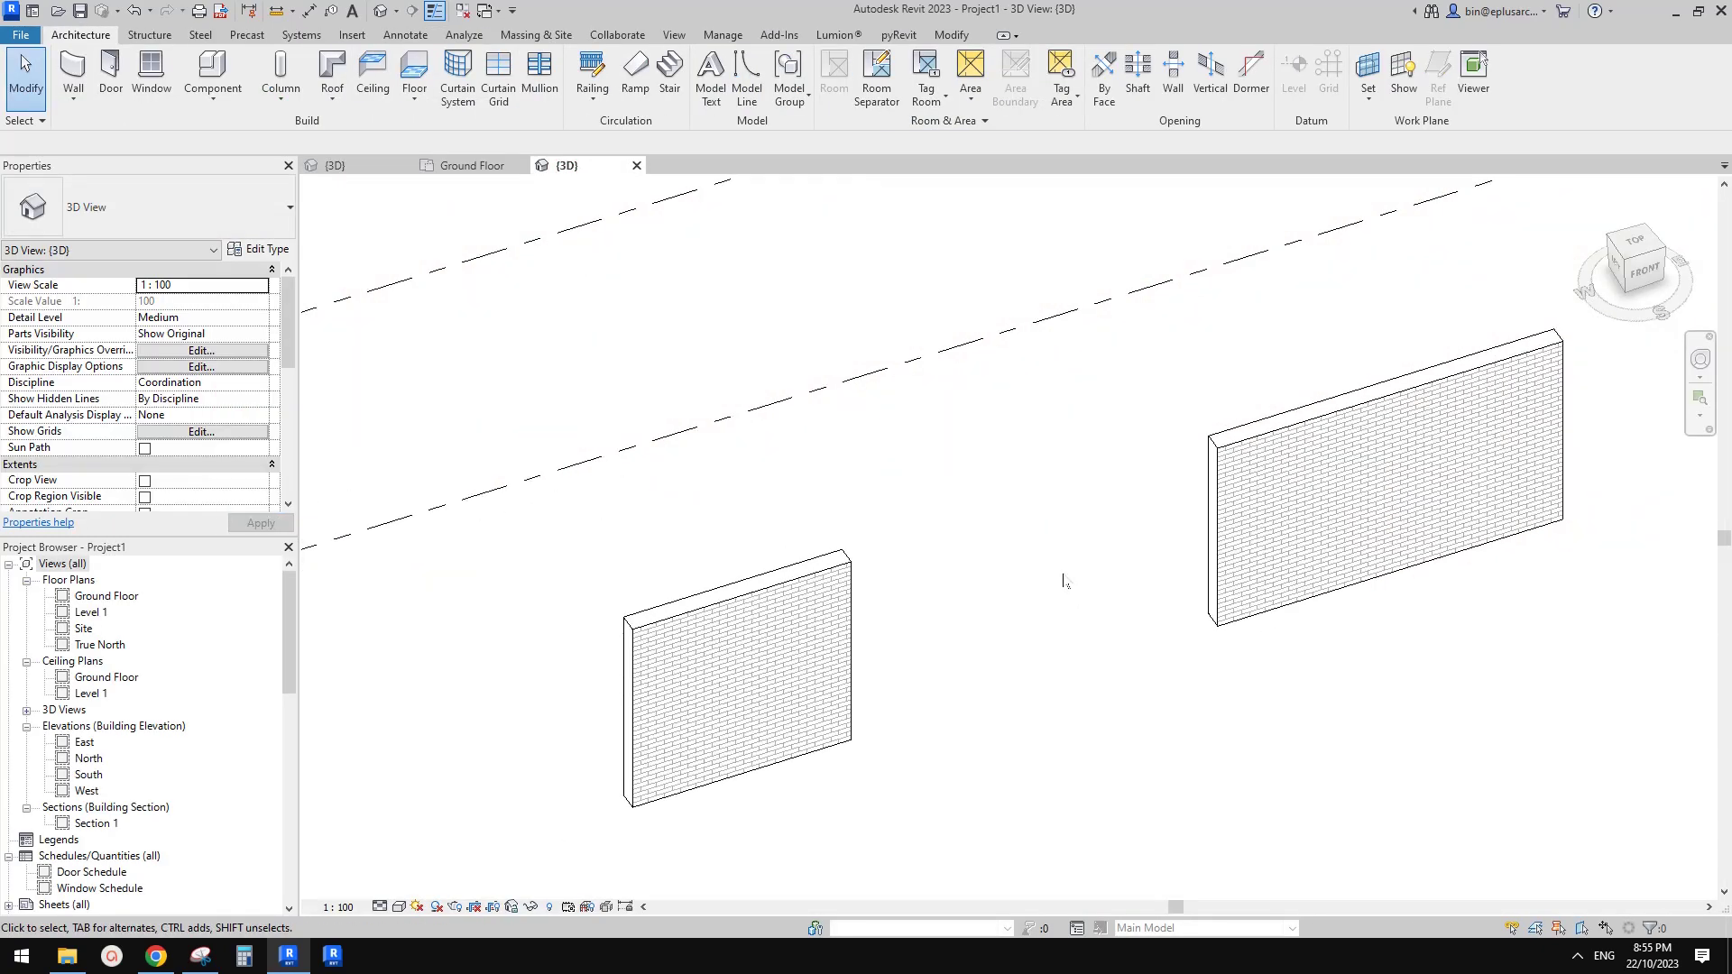
{"action": "middle_click_drag", "start_coordinate": [1064, 577], "coordinate": [1060, 575], "text": "shift"}
{"action": "middle_click_drag", "start_coordinate": [599, 344], "coordinate": [605, 342], "text": "shift"}
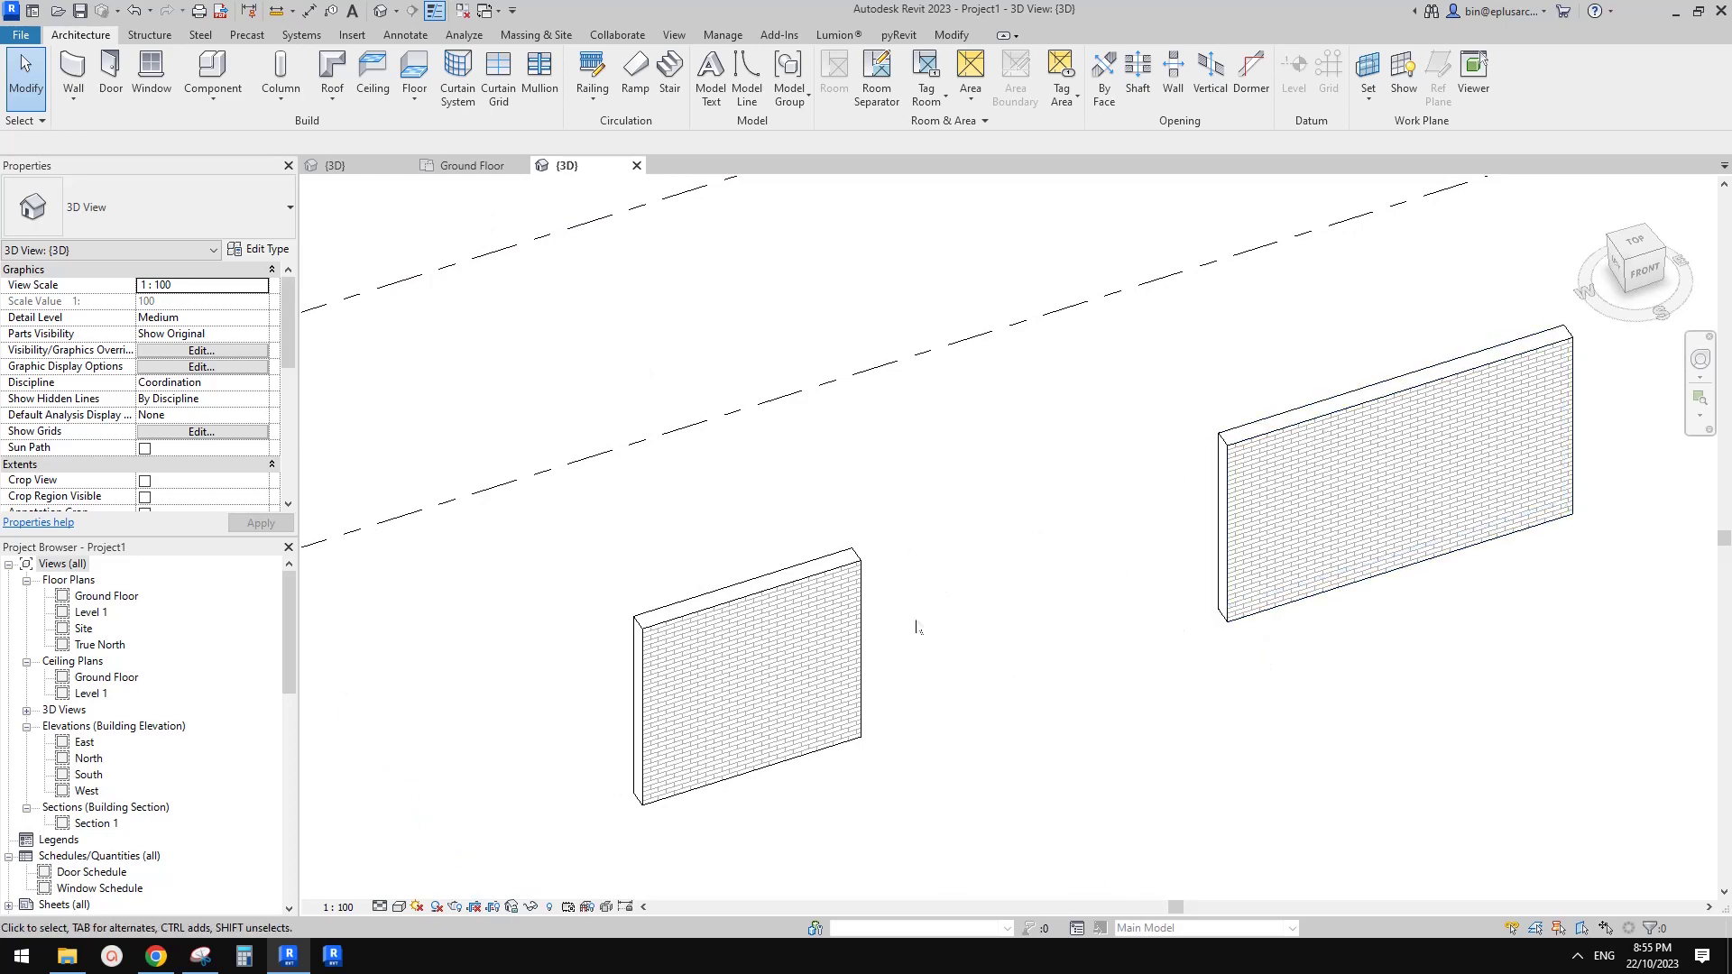
{"action": "middle_click_drag", "start_coordinate": [1124, 460], "coordinate": [1096, 454]}
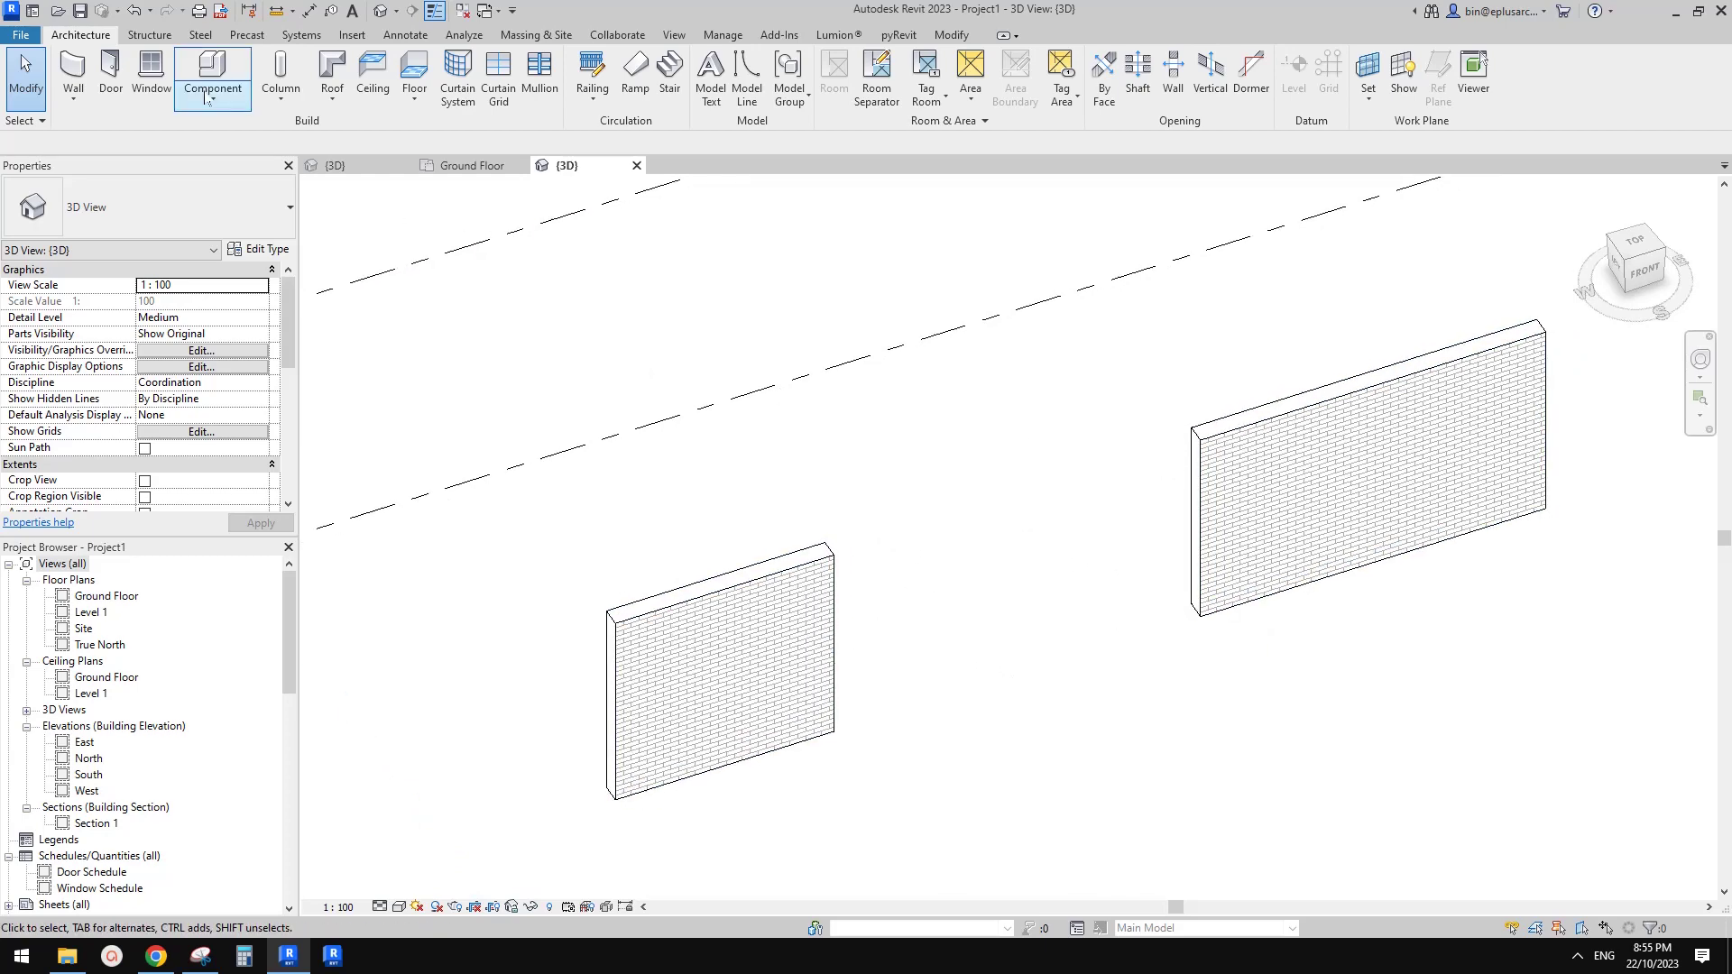
Start a new in-place component in the Mass category, accepting its default name
{"action": "left_click", "coordinate": [207, 97]}
{"action": "left_click", "coordinate": [246, 169]}
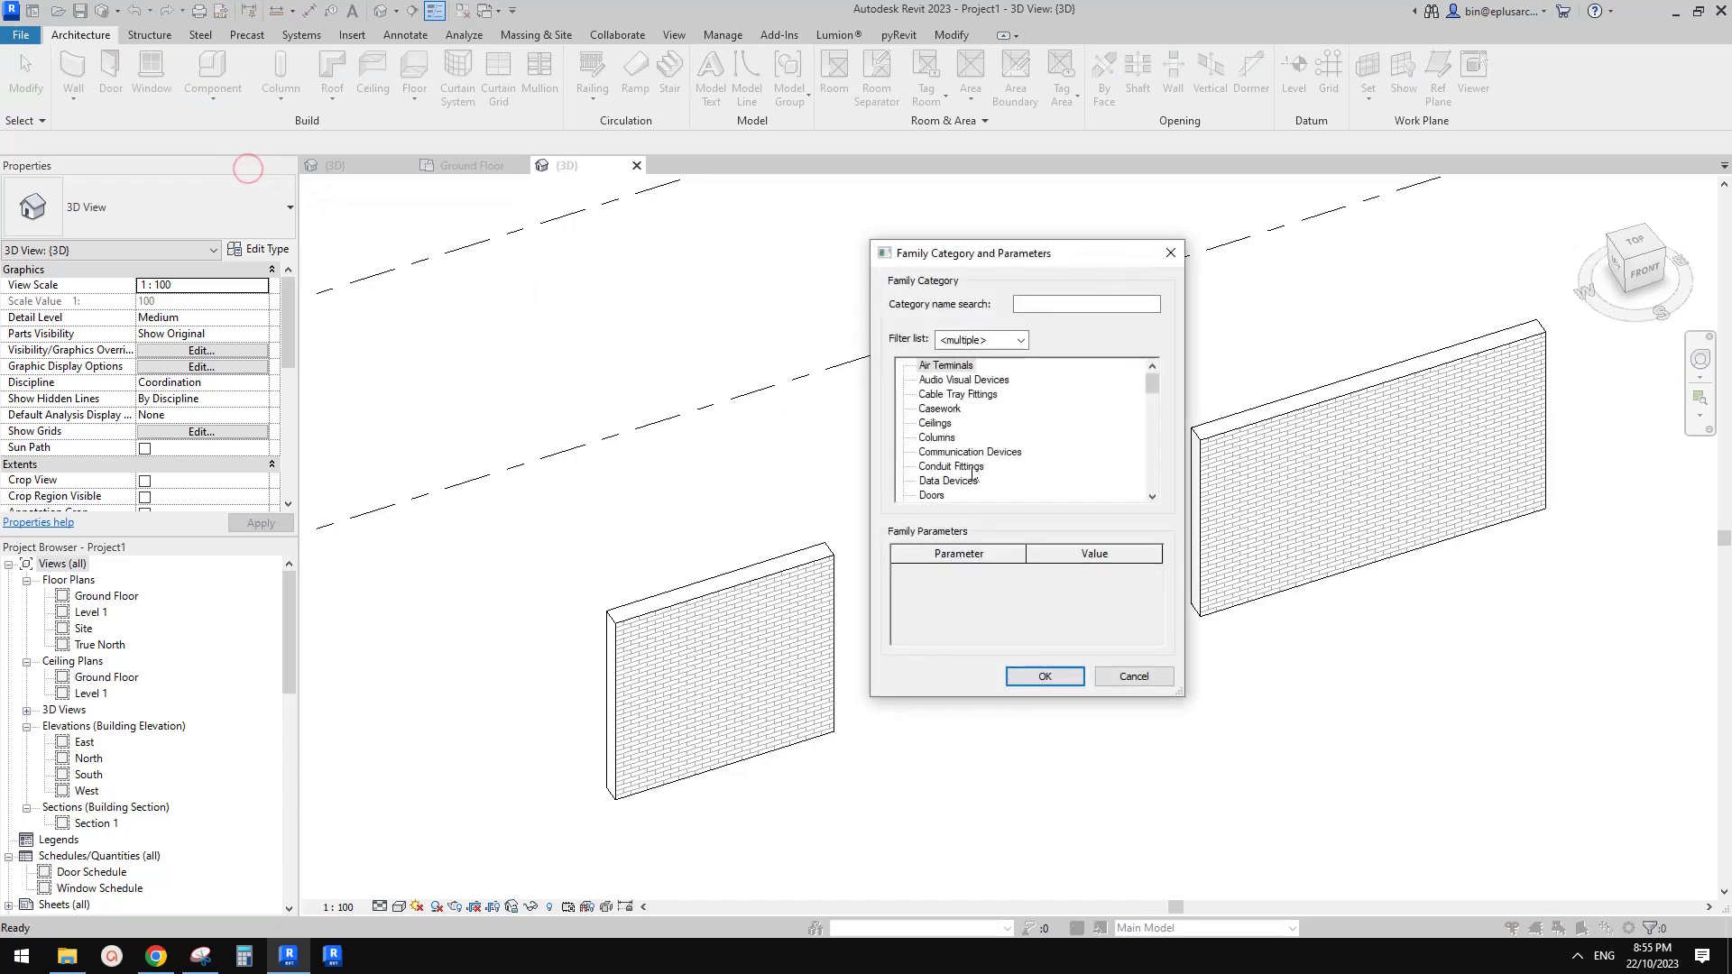
{"action": "key", "text": "m"}
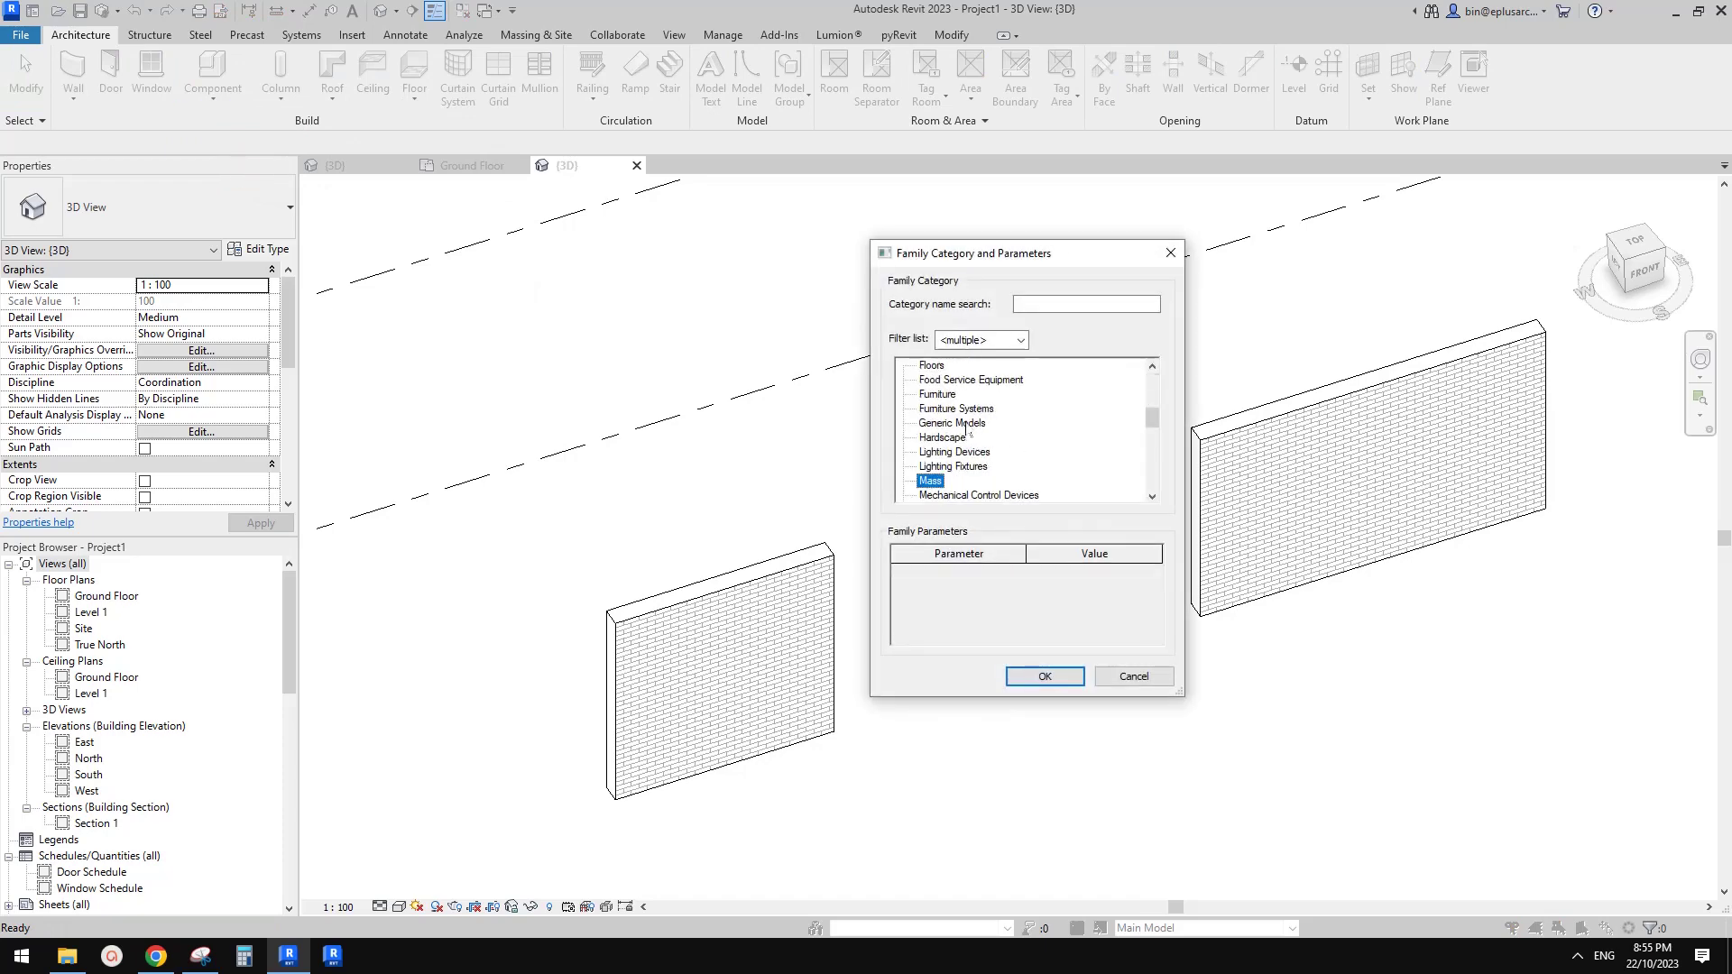
{"action": "left_click", "coordinate": [1044, 676]}
{"action": "left_click", "coordinate": [1031, 467]}
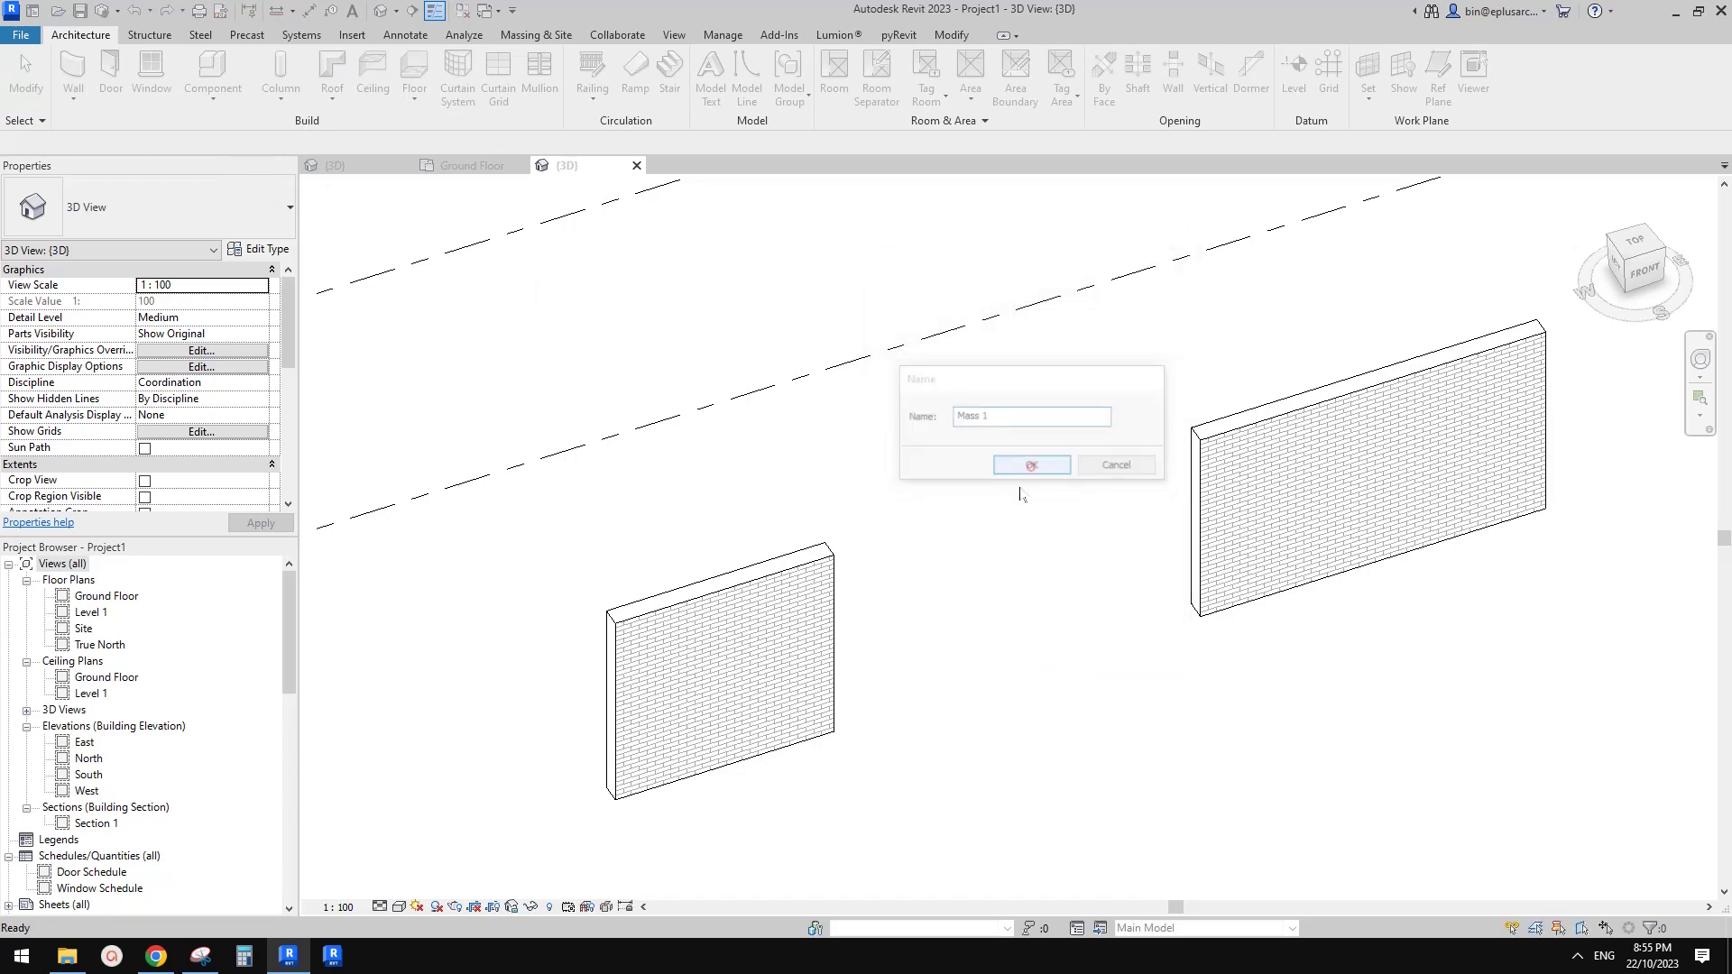
Examine the hollow block family from the front and above, and compare its orientation with the wall gap in the project
{"action": "middle_click_drag", "start_coordinate": [1005, 638], "coordinate": [821, 448], "text": "shift"}
{"action": "scroll", "coordinate": [826, 607], "scroll_direction": "up", "scroll_amount": 3}
{"action": "scroll", "coordinate": [804, 568], "scroll_direction": "down", "scroll_amount": 2}
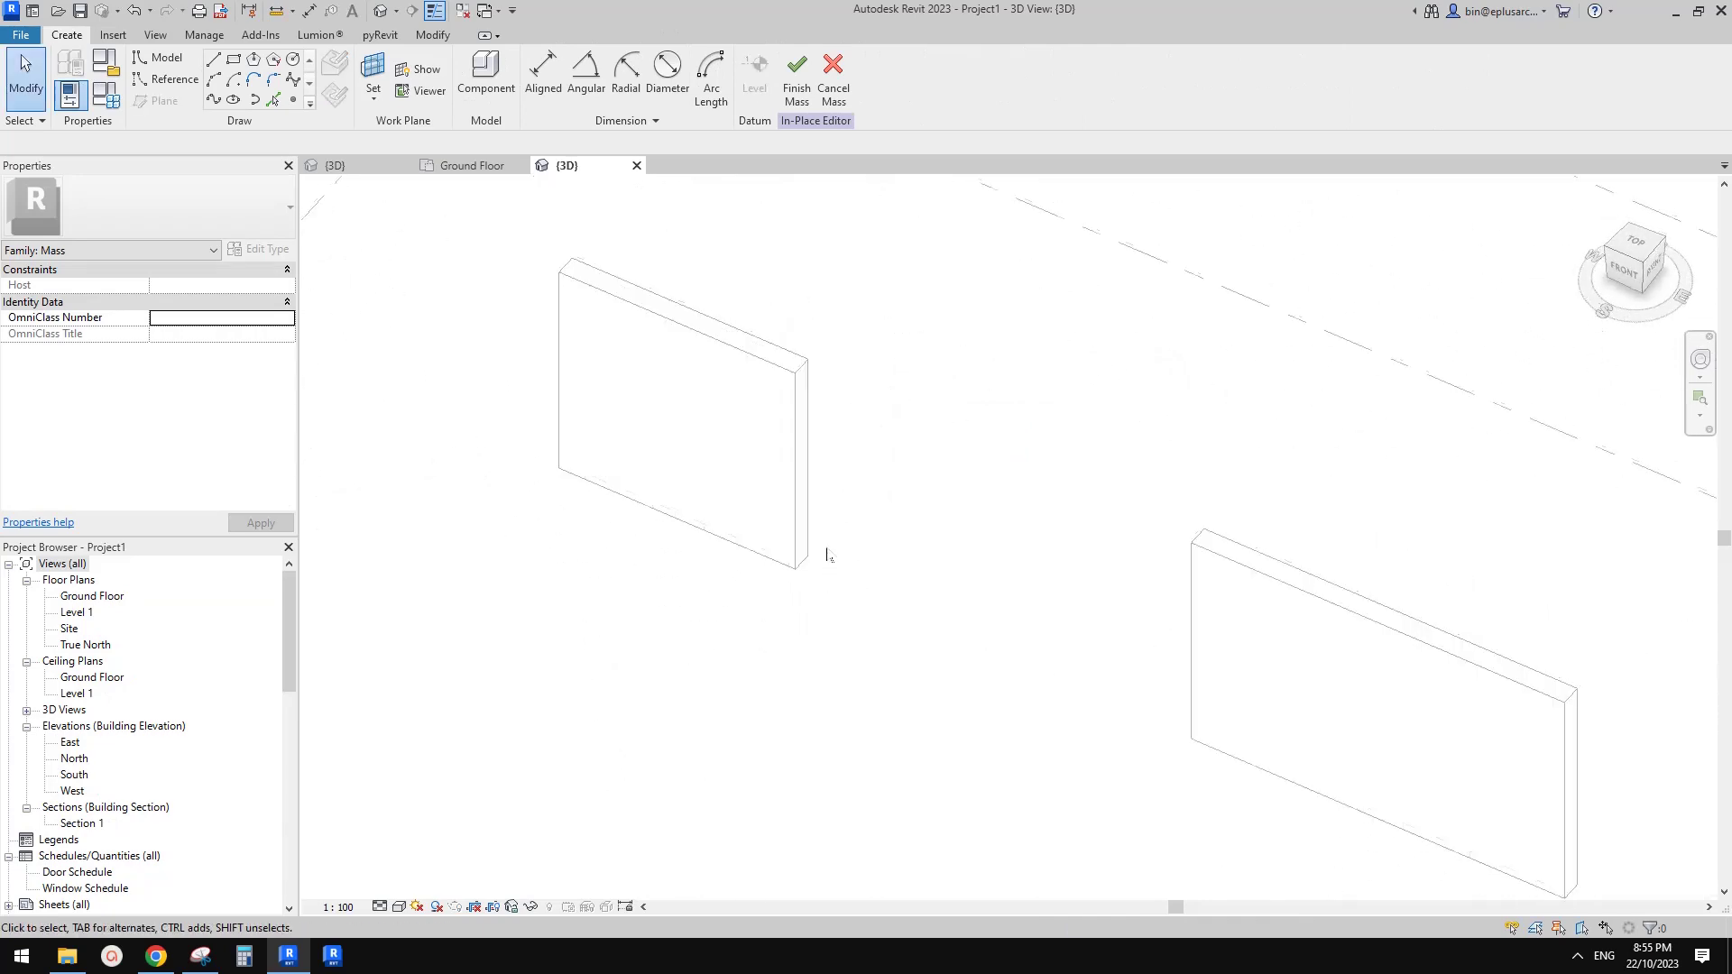
{"action": "middle_click_drag", "start_coordinate": [827, 553], "coordinate": [816, 534]}
{"action": "left_click", "coordinate": [335, 165]}
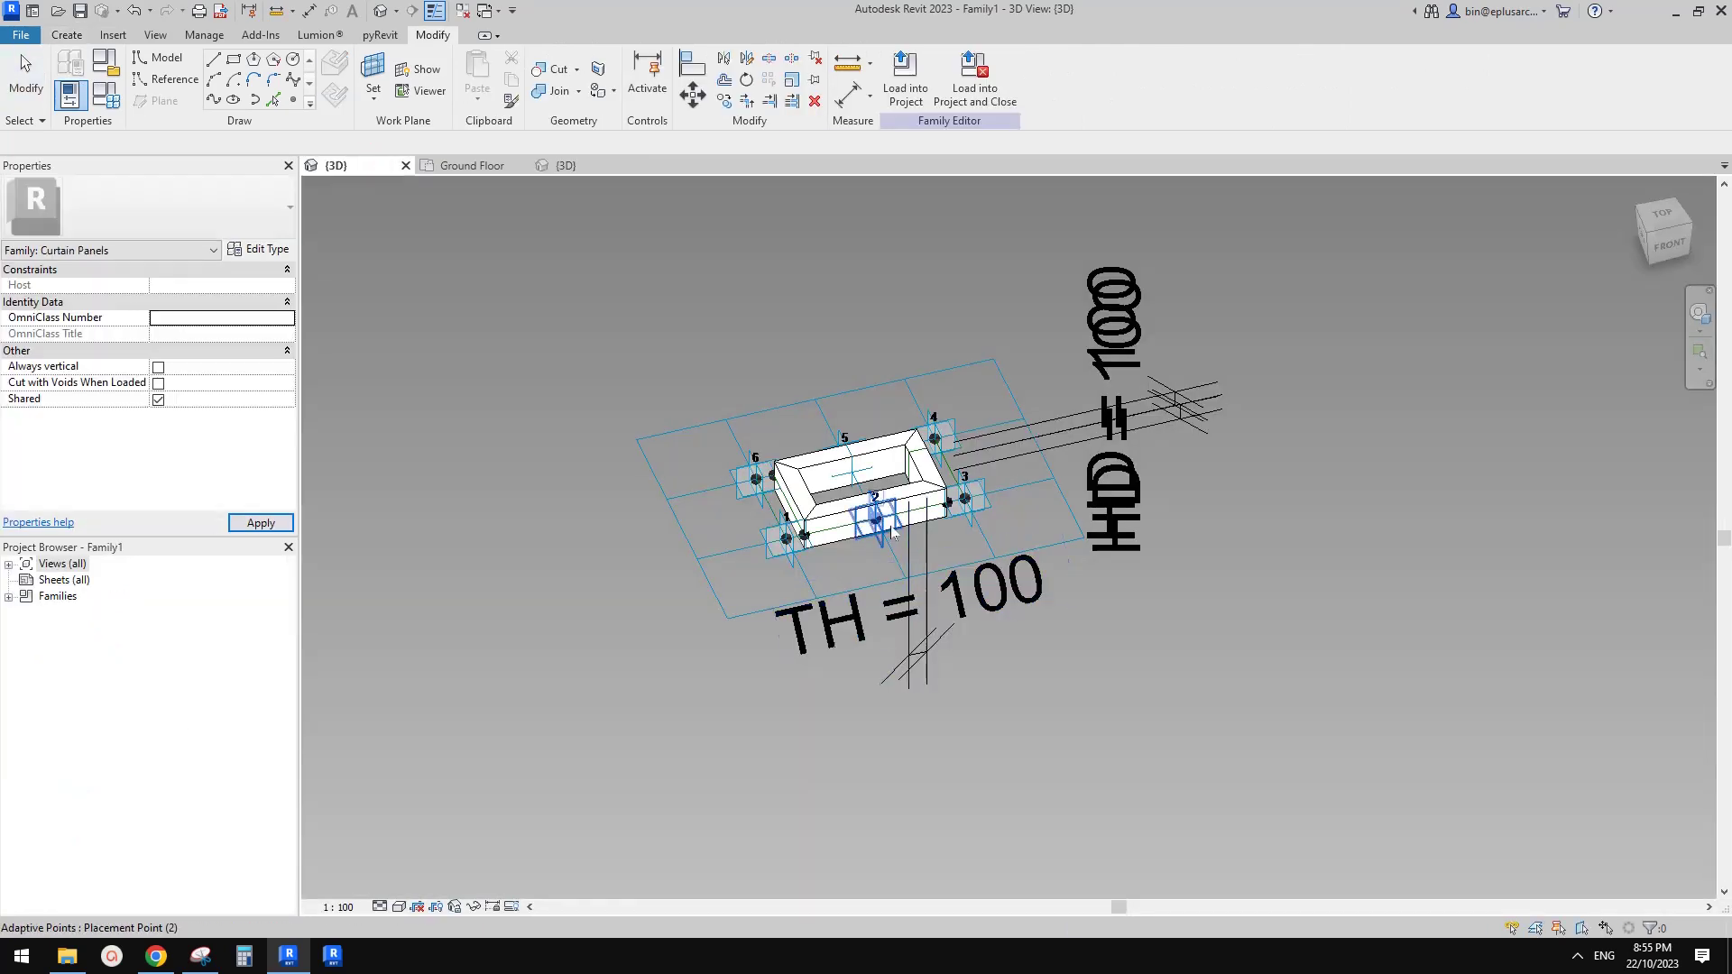
{"action": "middle_click_drag", "start_coordinate": [919, 595], "coordinate": [1013, 279], "text": "shift"}
{"action": "scroll", "coordinate": [943, 454], "scroll_direction": "up", "scroll_amount": 2}
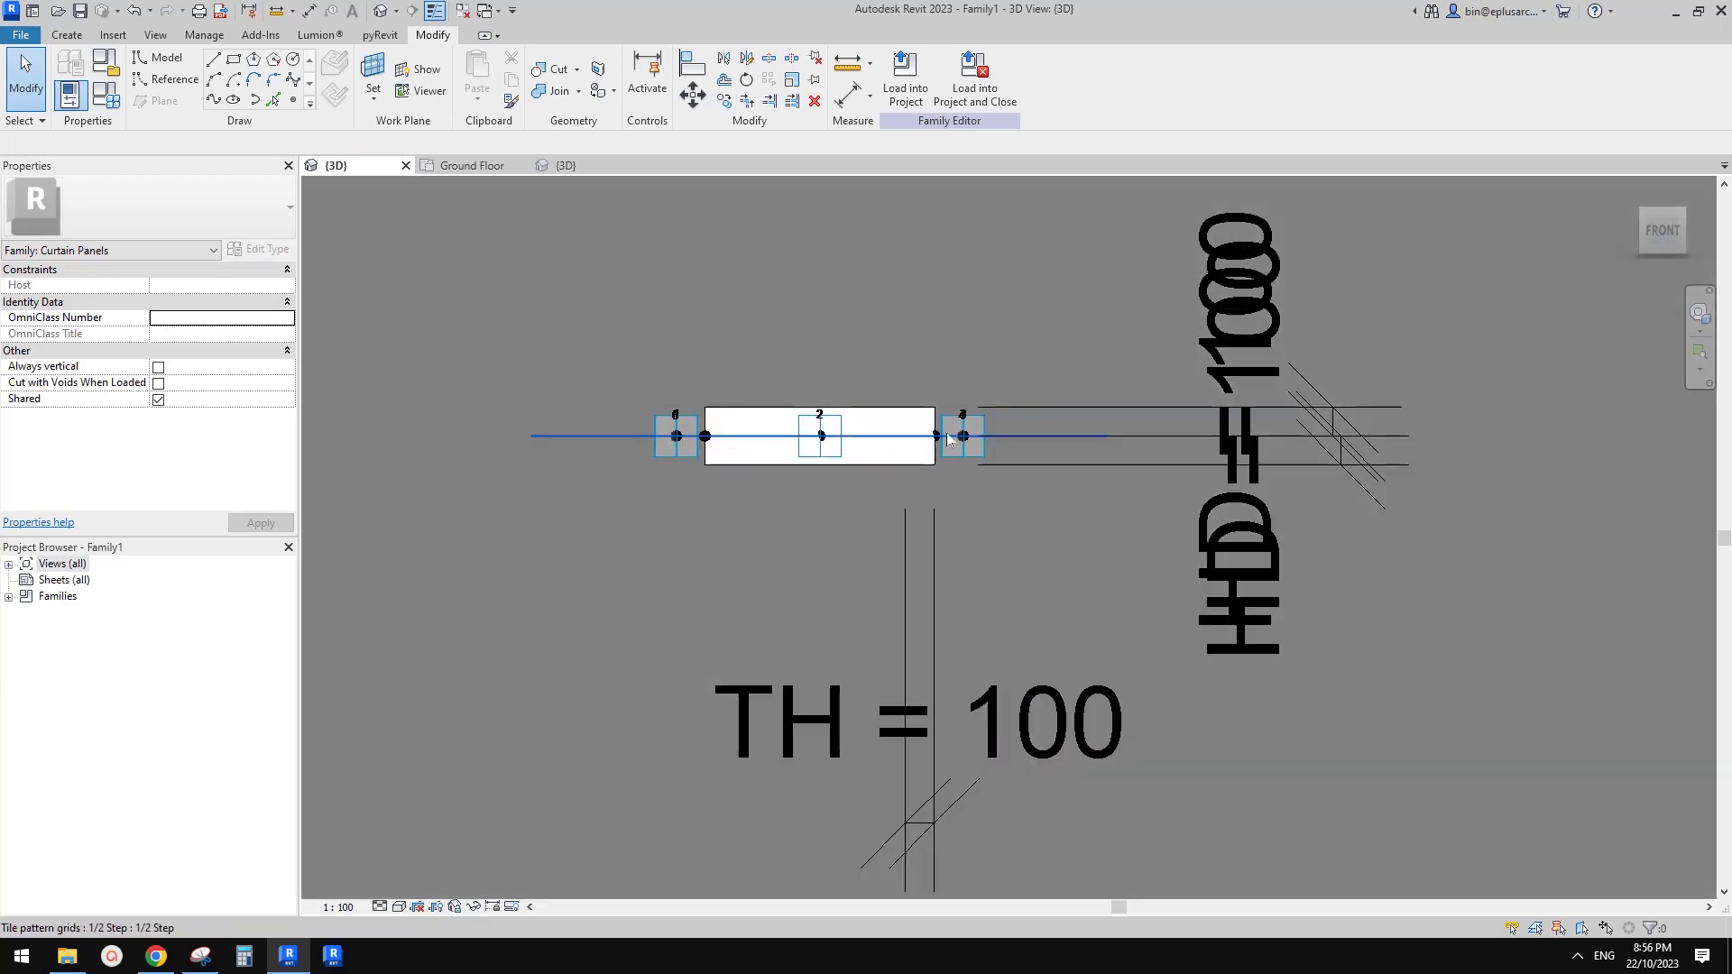
{"action": "middle_click_drag", "start_coordinate": [968, 578], "coordinate": [1011, 675], "text": "shift"}
{"action": "middle_click_drag", "start_coordinate": [1011, 406], "coordinate": [1017, 329], "text": "shift"}
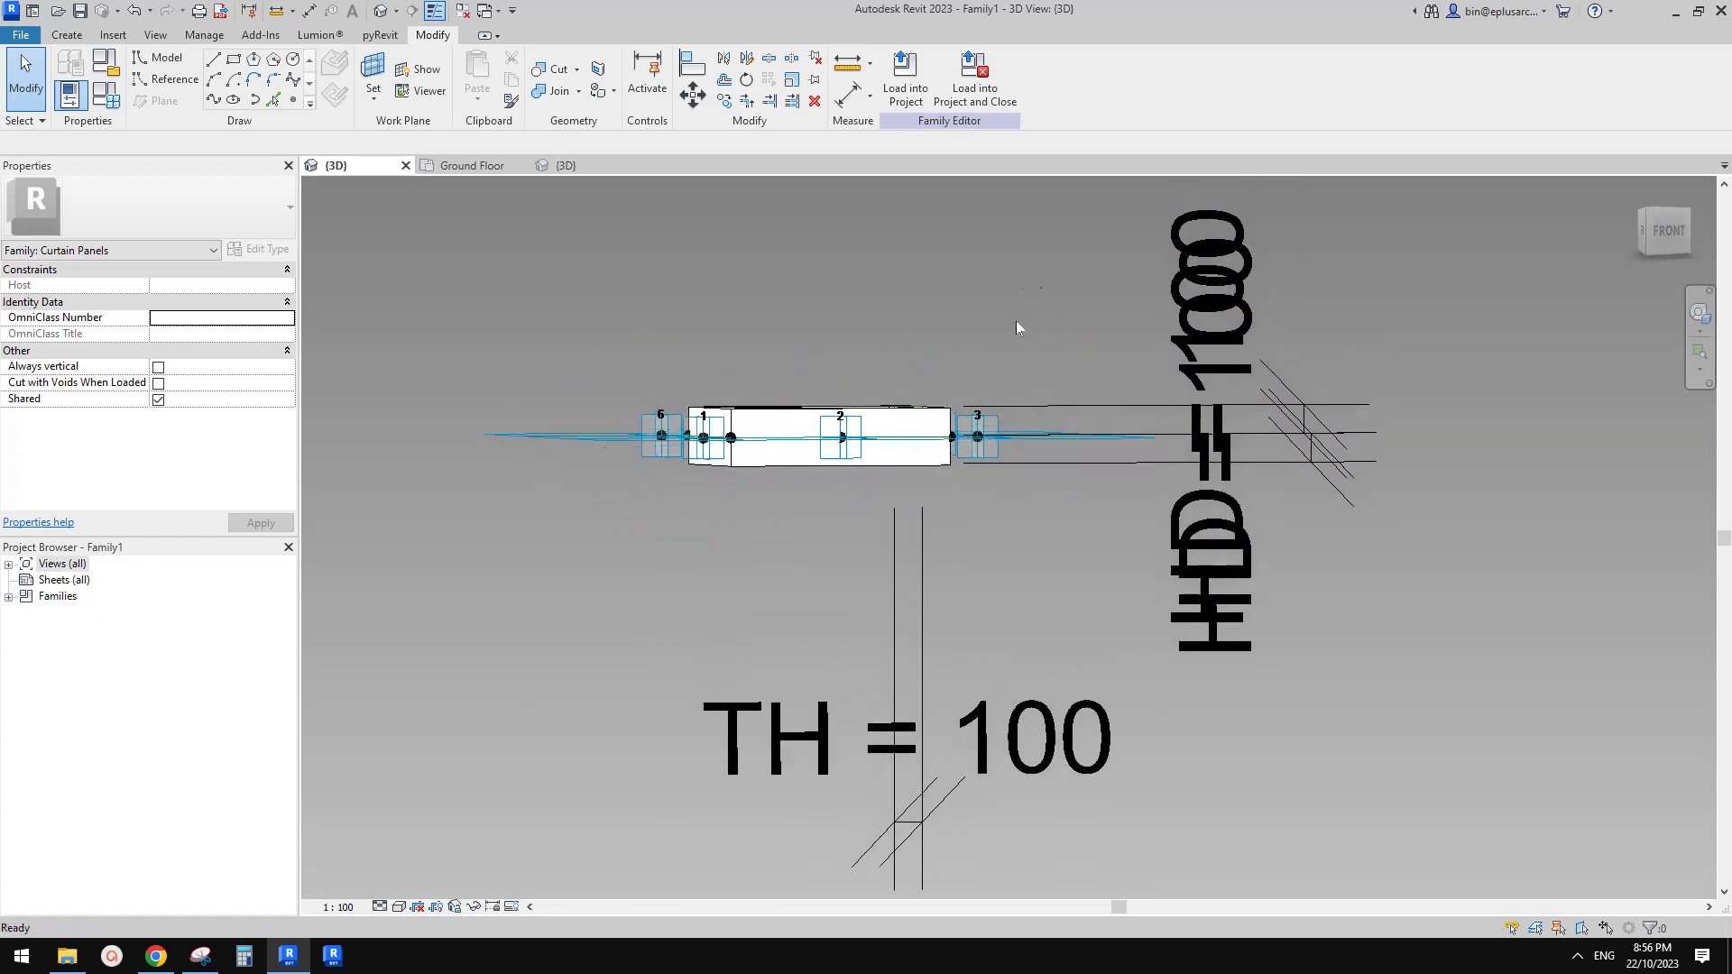
{"action": "middle_click_drag", "start_coordinate": [1050, 436], "coordinate": [1035, 684], "text": "shift"}
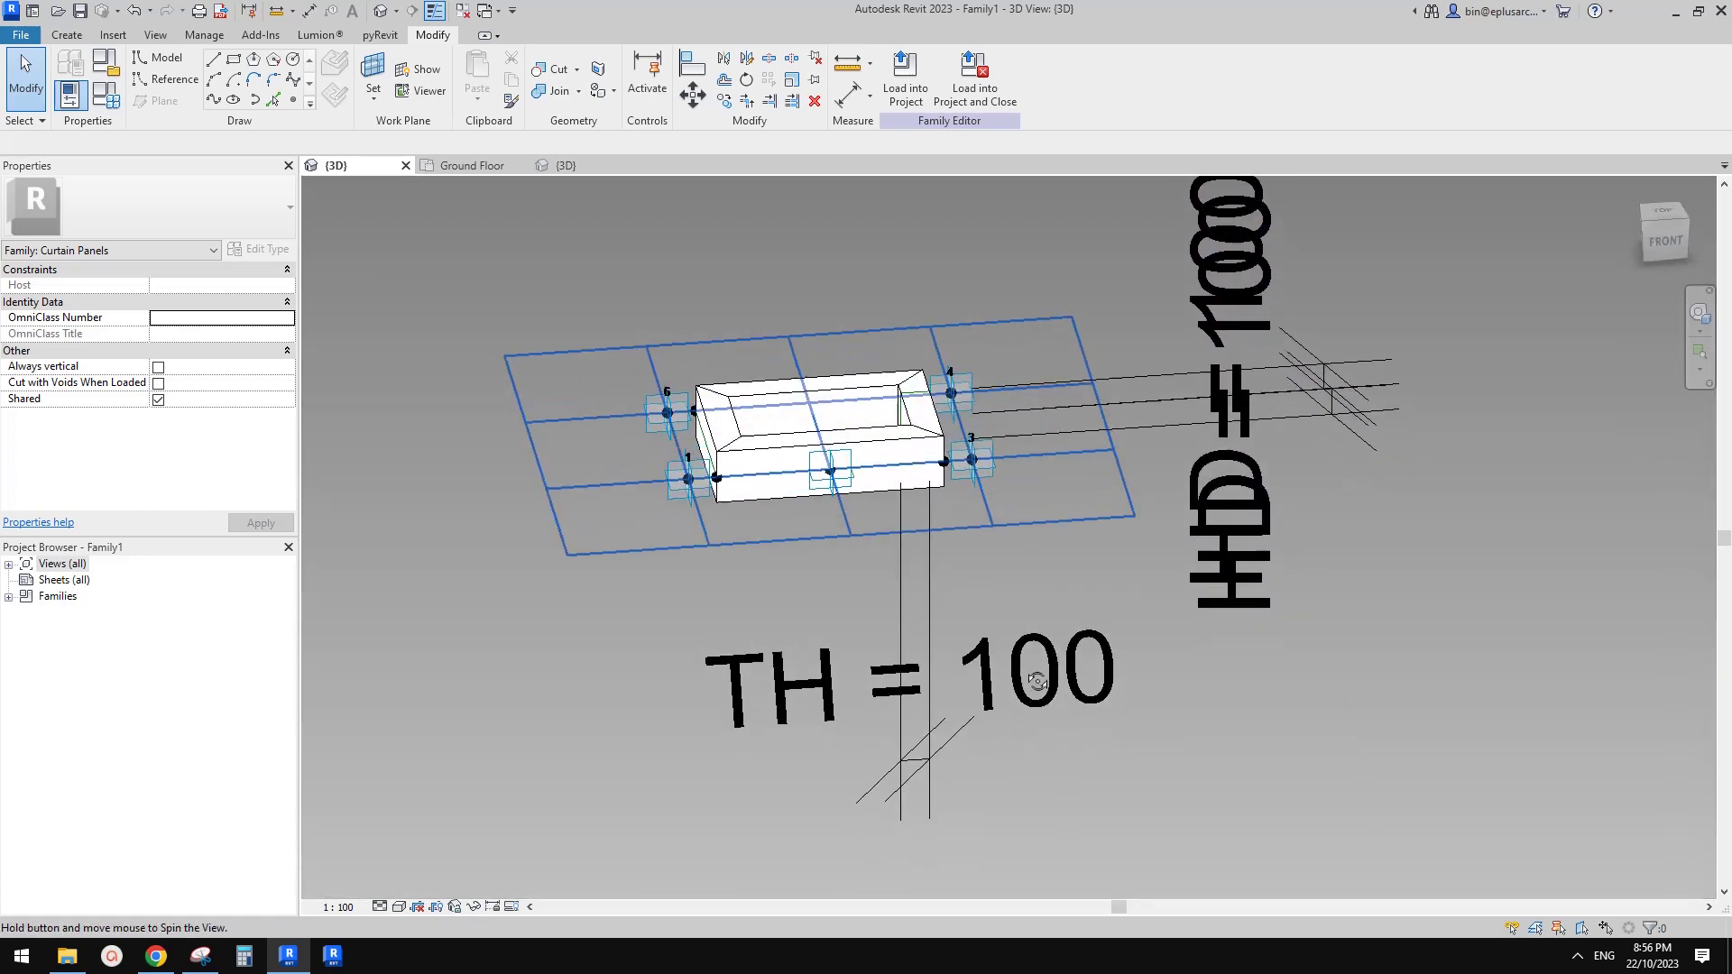
{"action": "left_click", "coordinate": [488, 166]}
{"action": "left_click", "coordinate": [579, 170]}
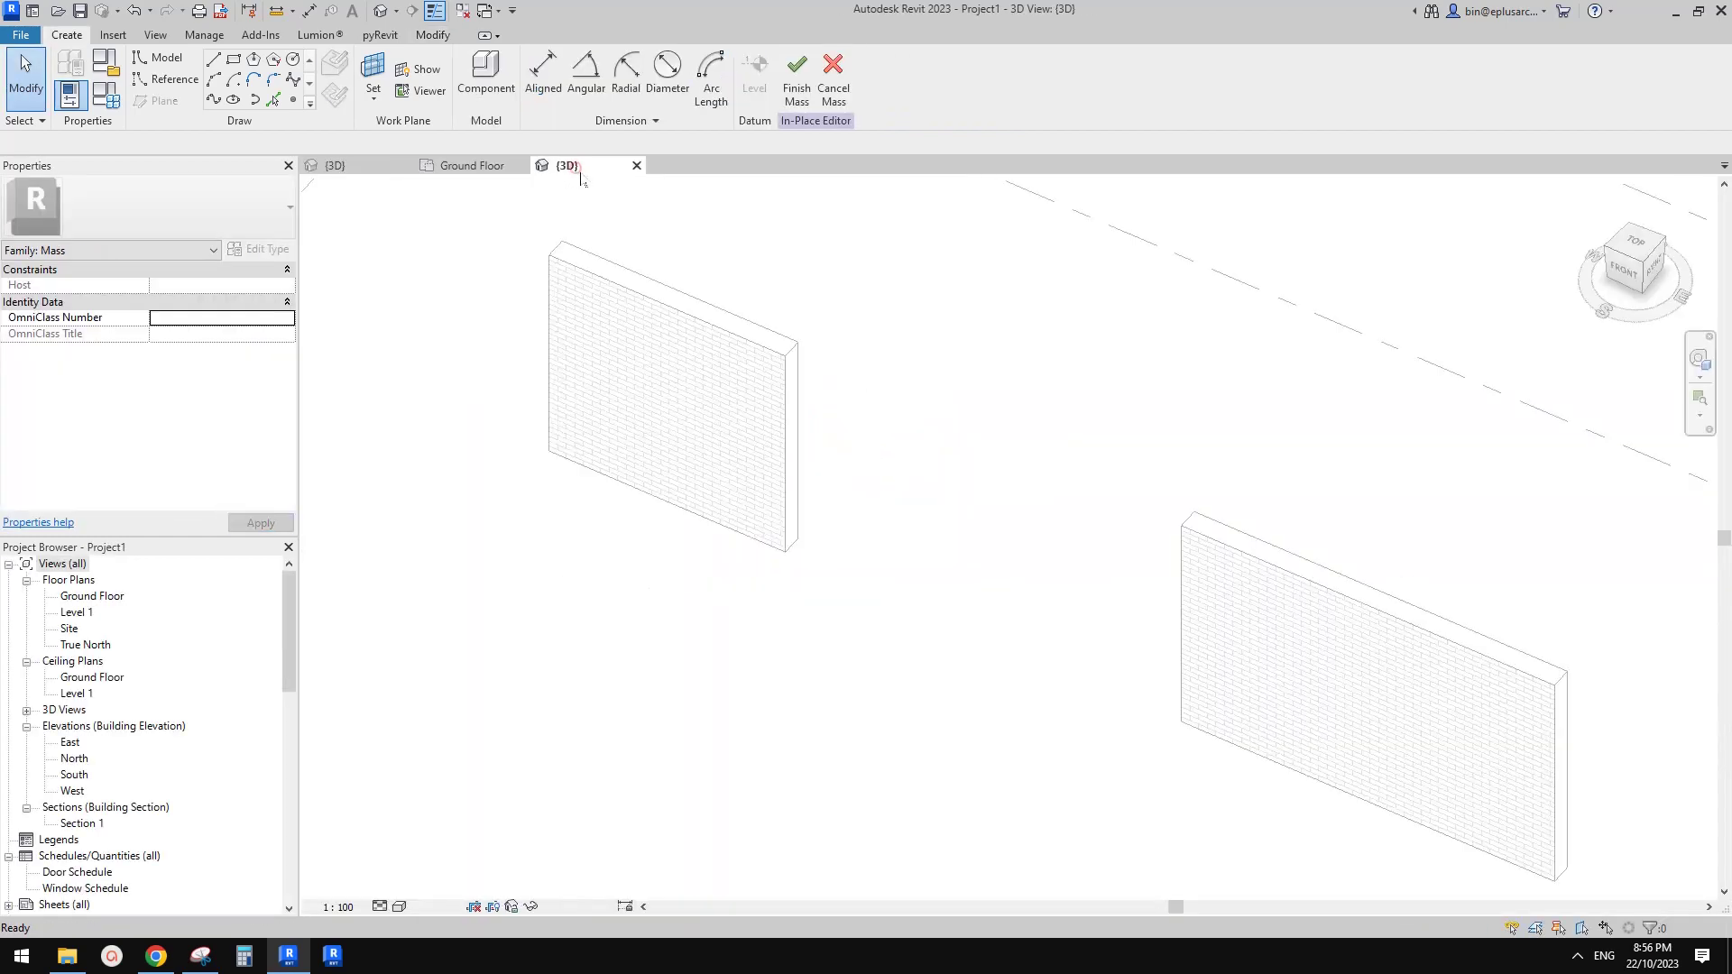
{"action": "middle_click_drag", "start_coordinate": [940, 465], "coordinate": [921, 472], "text": "shift"}
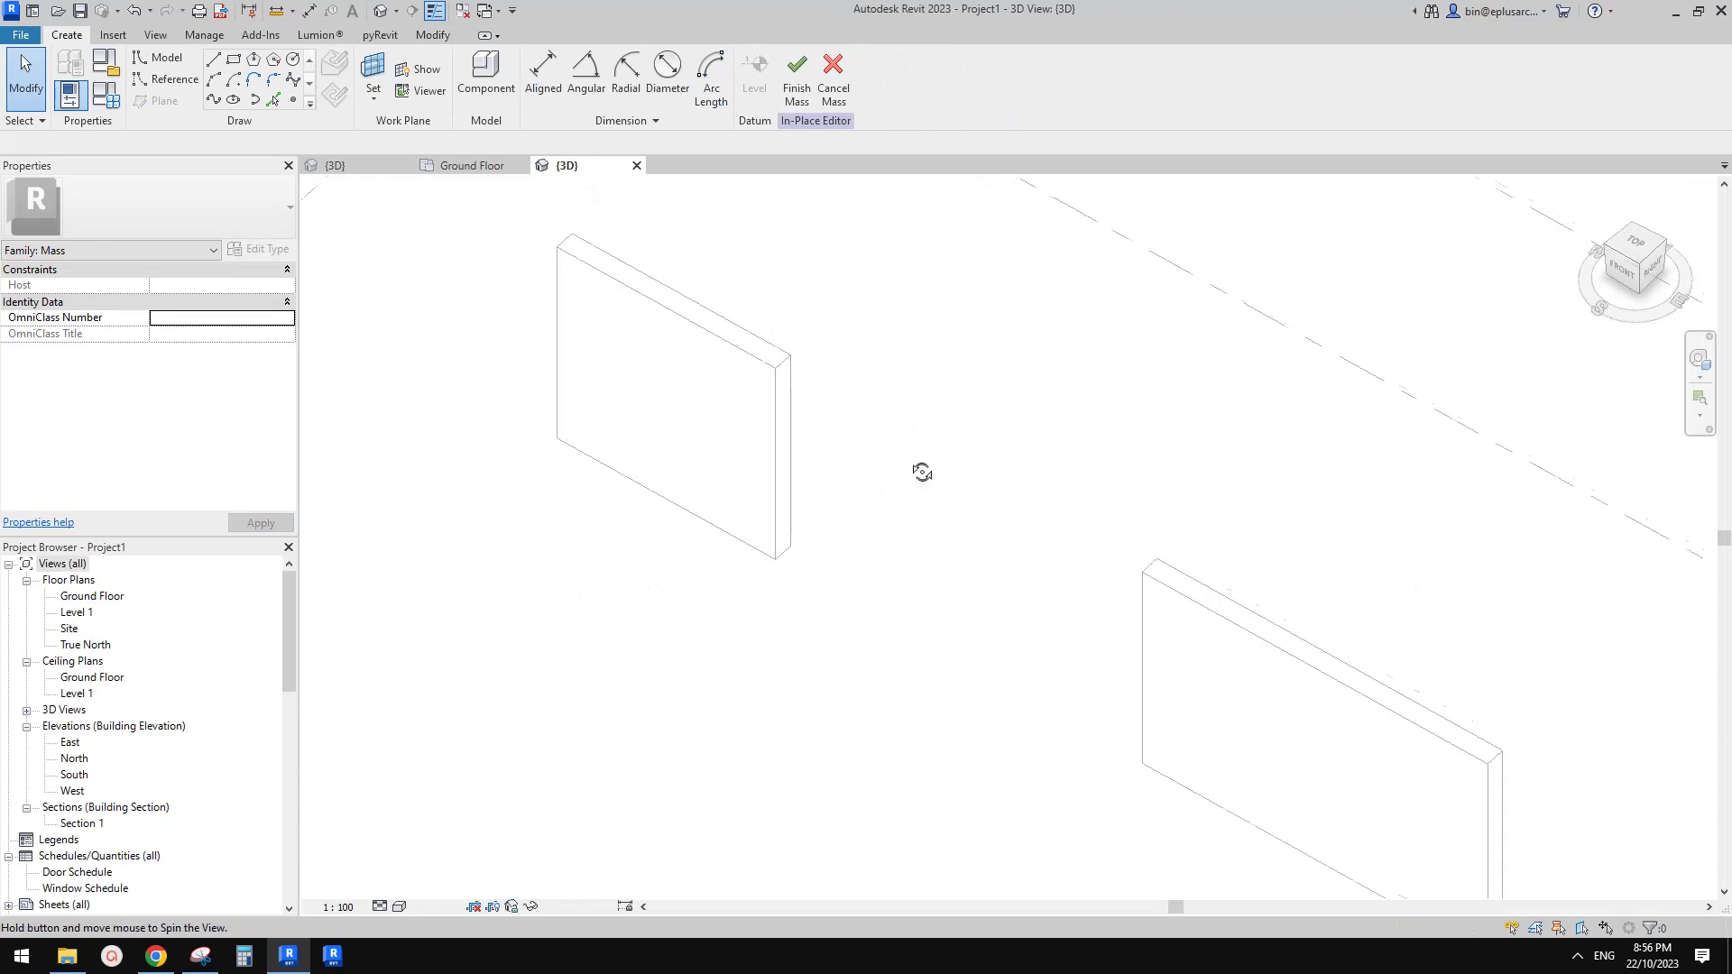
Draw a 5200 mm reference line on the Ground Floor work plane, joining the base centres of the two facing wall ends
{"action": "left_click", "coordinate": [173, 80]}
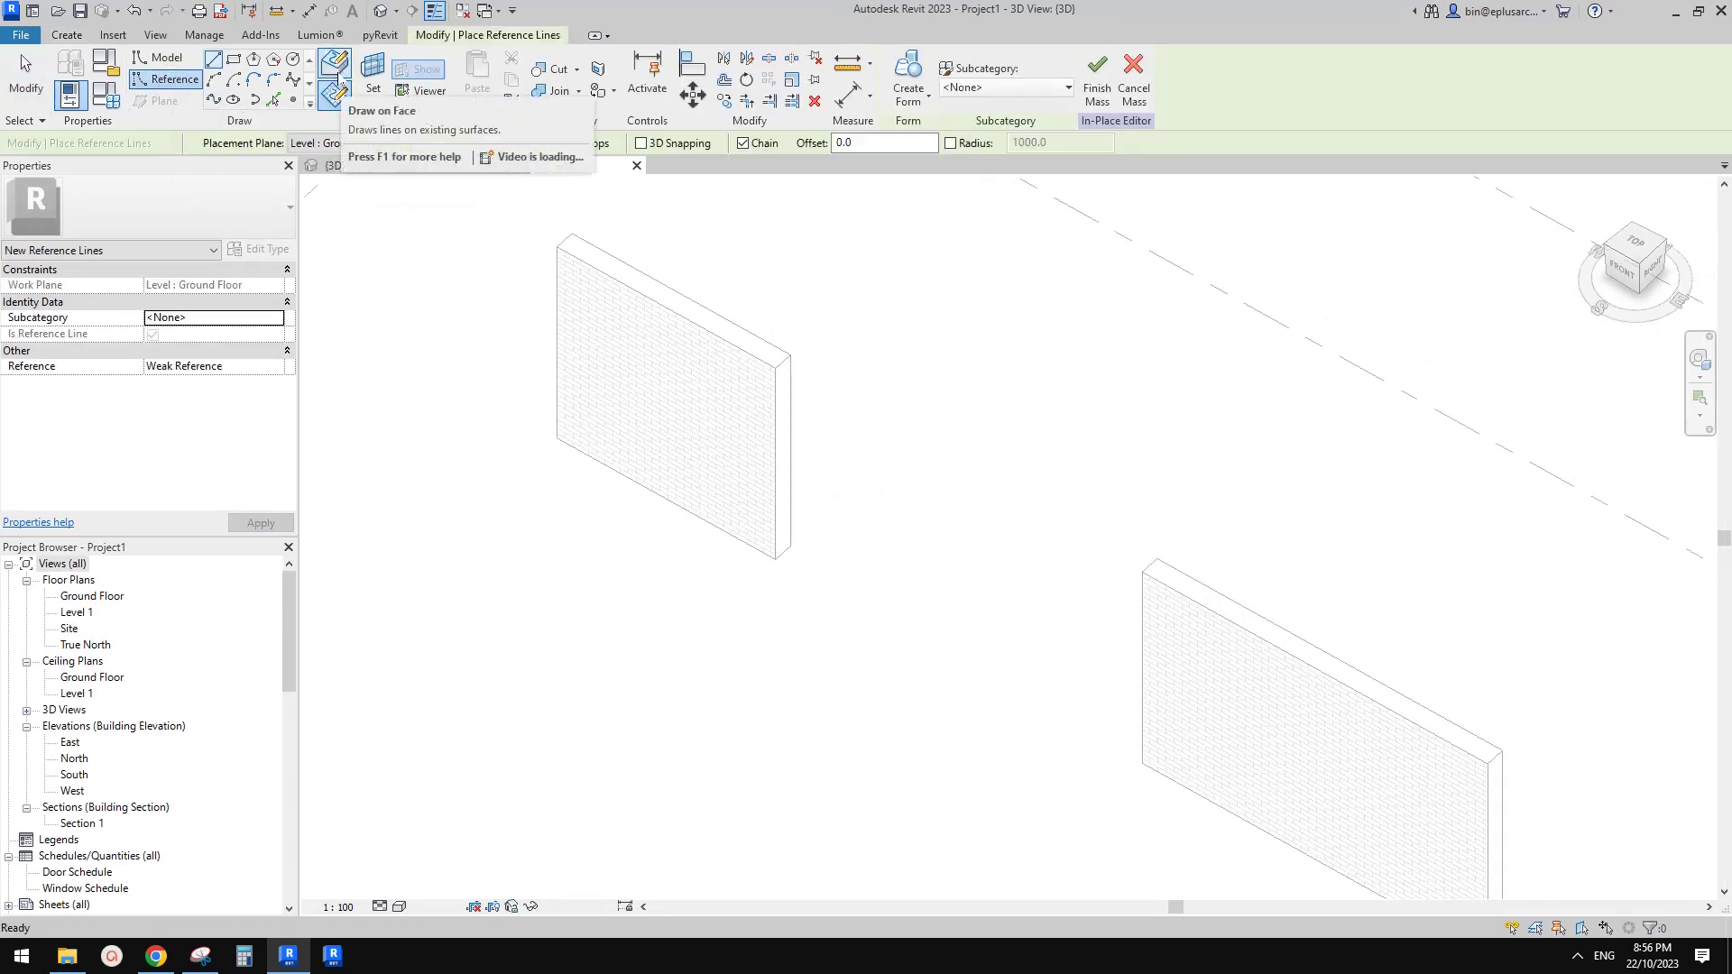
{"action": "left_click", "coordinate": [338, 91]}
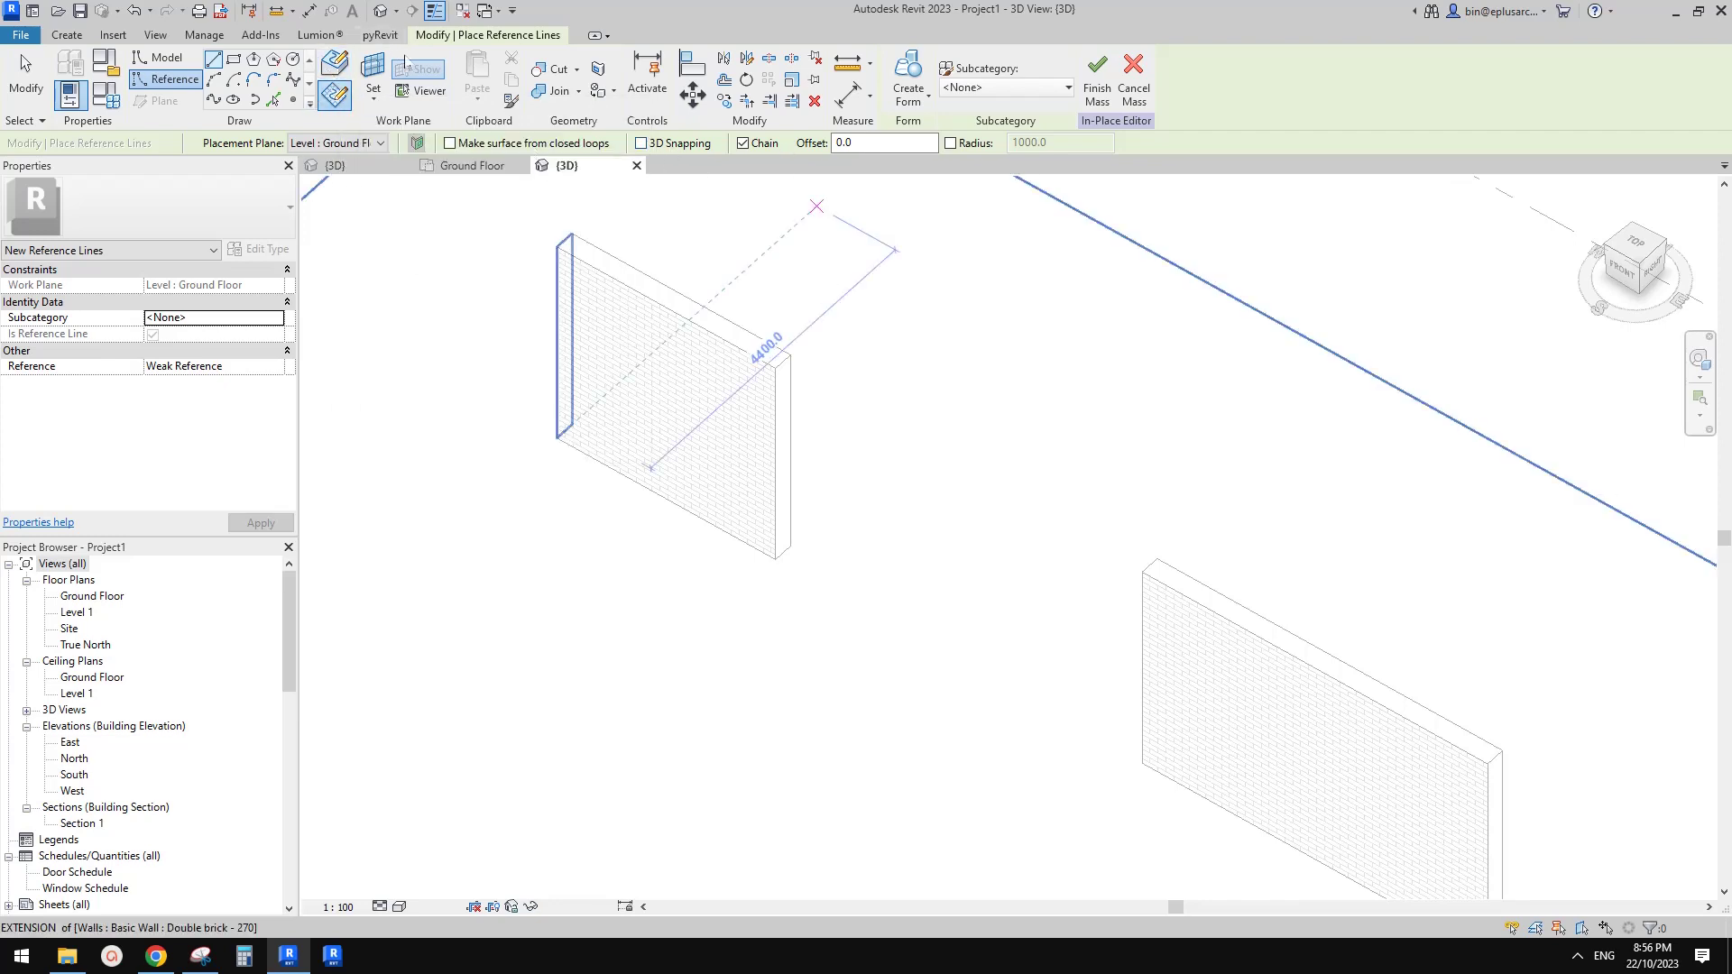
{"action": "middle_click_drag", "start_coordinate": [1018, 417], "coordinate": [993, 340]}
{"action": "middle_click_drag", "start_coordinate": [974, 482], "coordinate": [1006, 521]}
{"action": "scroll", "coordinate": [1020, 437], "scroll_direction": "down", "scroll_amount": 1}
{"action": "middle_click_drag", "start_coordinate": [1019, 438], "coordinate": [1047, 422]}
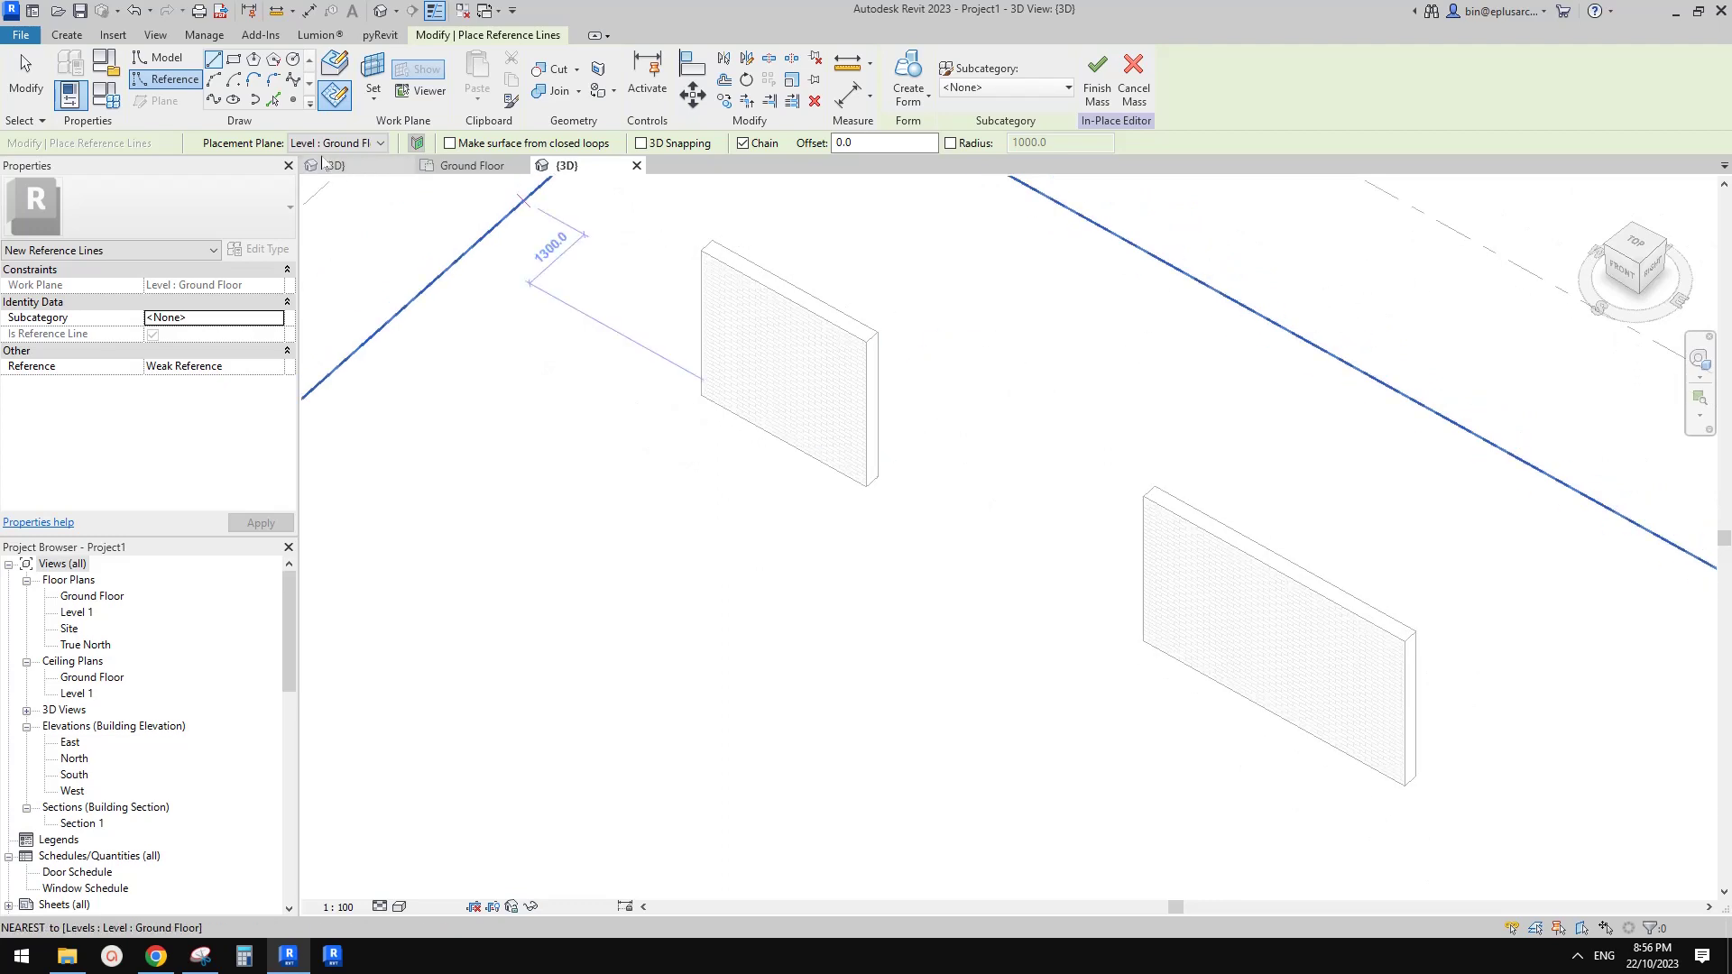
{"action": "scroll", "coordinate": [866, 478], "scroll_direction": "up", "scroll_amount": 4}
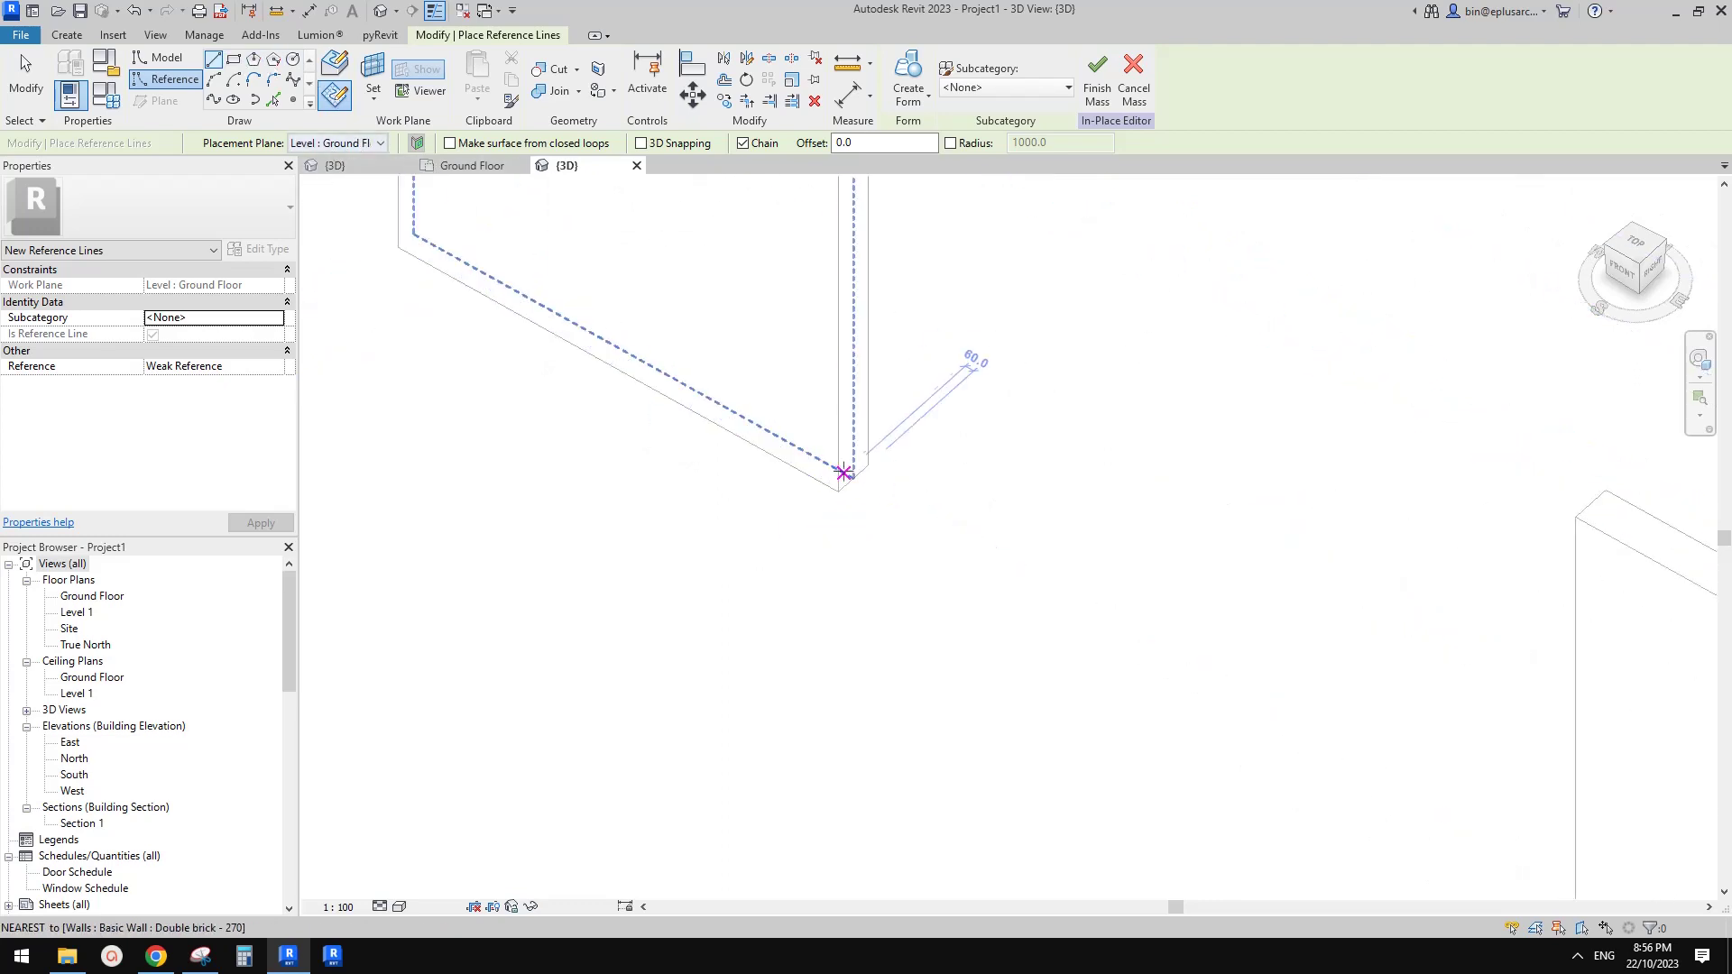
{"action": "left_click", "coordinate": [853, 476]}
{"action": "scroll", "coordinate": [907, 511], "scroll_direction": "down", "scroll_amount": 4}
{"action": "middle_click_drag", "start_coordinate": [966, 537], "coordinate": [1516, 577], "text": "shift"}
{"action": "scroll", "coordinate": [1159, 330], "scroll_direction": "up", "scroll_amount": 3}
{"action": "left_click", "coordinate": [1134, 330]}
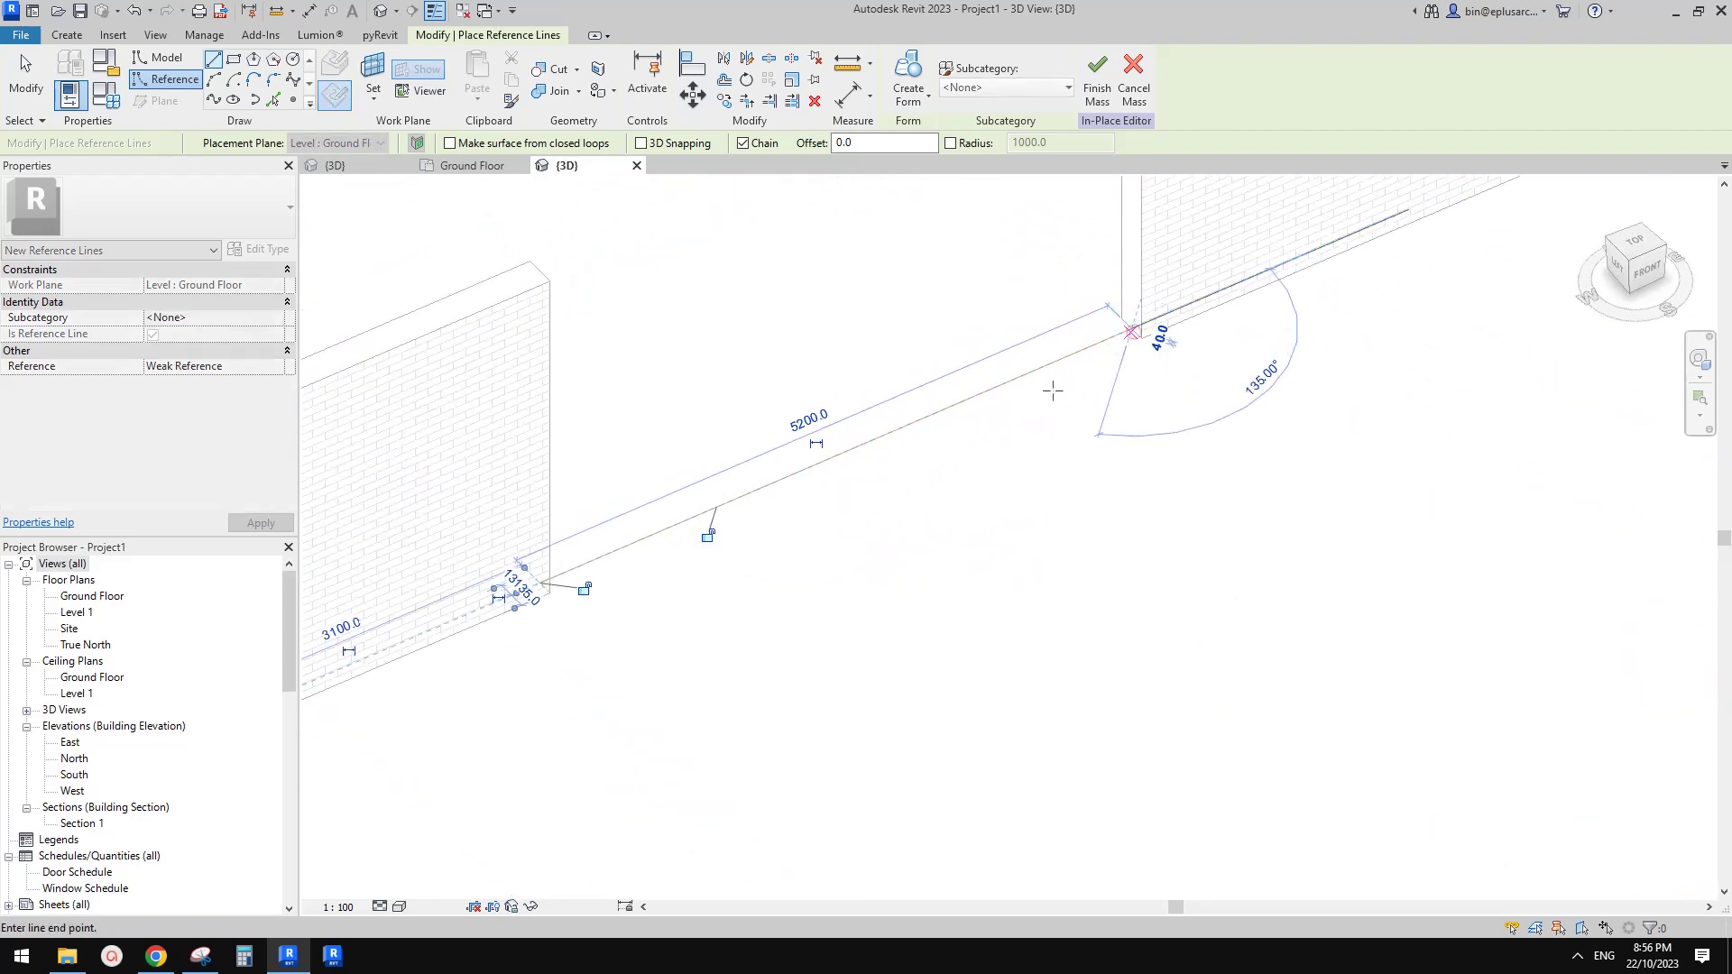
{"action": "scroll", "coordinate": [1038, 383], "scroll_direction": "down", "scroll_amount": 3}
{"action": "middle_click_drag", "start_coordinate": [1029, 370], "coordinate": [1013, 524]}
{"action": "scroll", "coordinate": [1118, 542], "scroll_direction": "up", "scroll_amount": 1}
{"action": "key", "text": "Escape"}
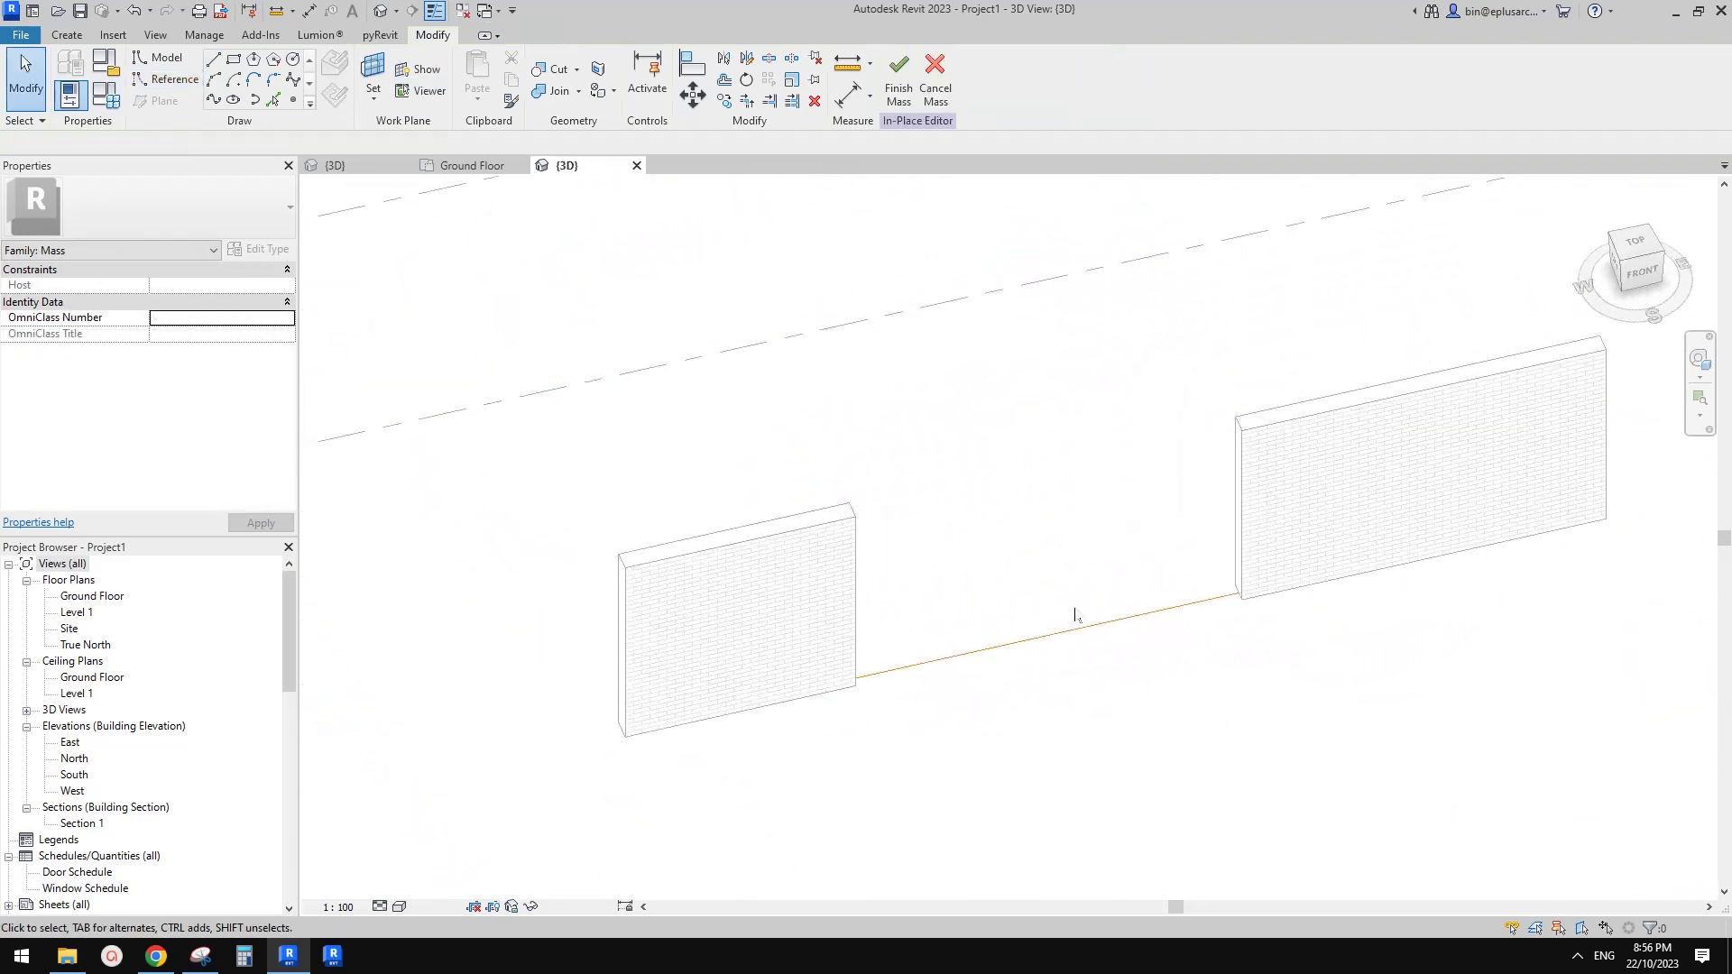
Create a vertical surface form from the reference line between the two walls
{"action": "left_click", "coordinate": [1070, 630]}
{"action": "scroll", "coordinate": [1147, 709], "scroll_direction": "down", "scroll_amount": 1}
{"action": "middle_click_drag", "start_coordinate": [1148, 709], "coordinate": [1071, 630]}
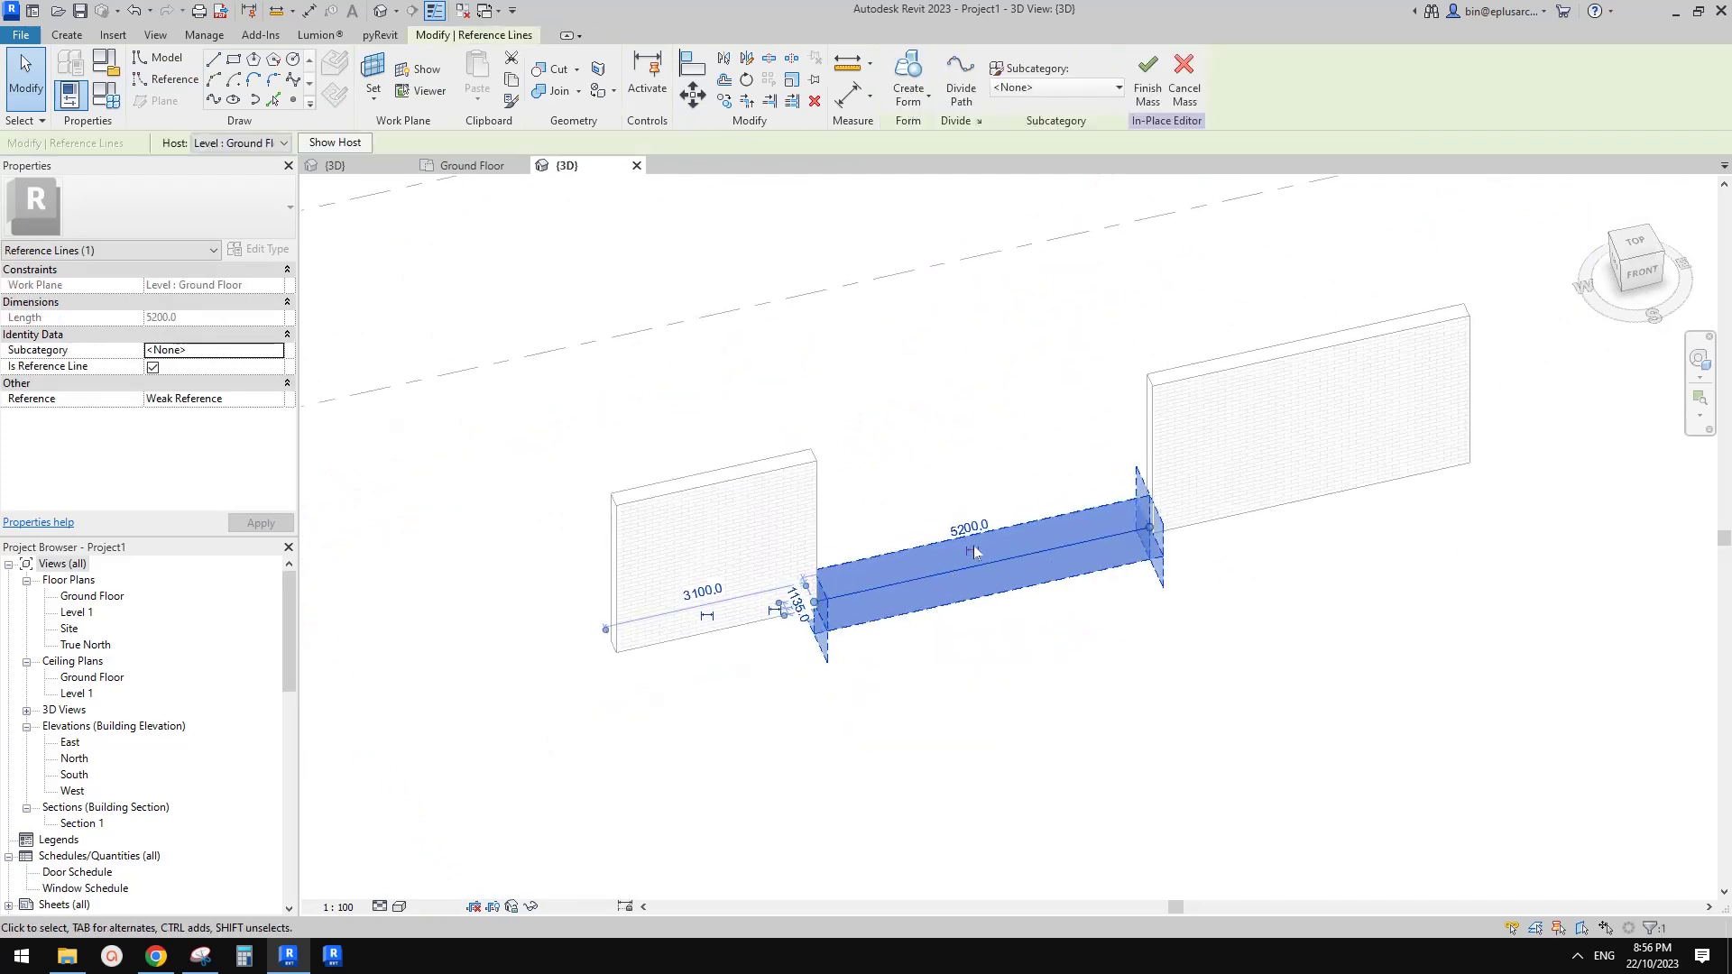
{"action": "middle_click_drag", "start_coordinate": [974, 549], "coordinate": [977, 561]}
{"action": "left_click", "coordinate": [914, 72]}
{"action": "middle_click_drag", "start_coordinate": [1164, 505], "coordinate": [1056, 491], "text": "shift"}
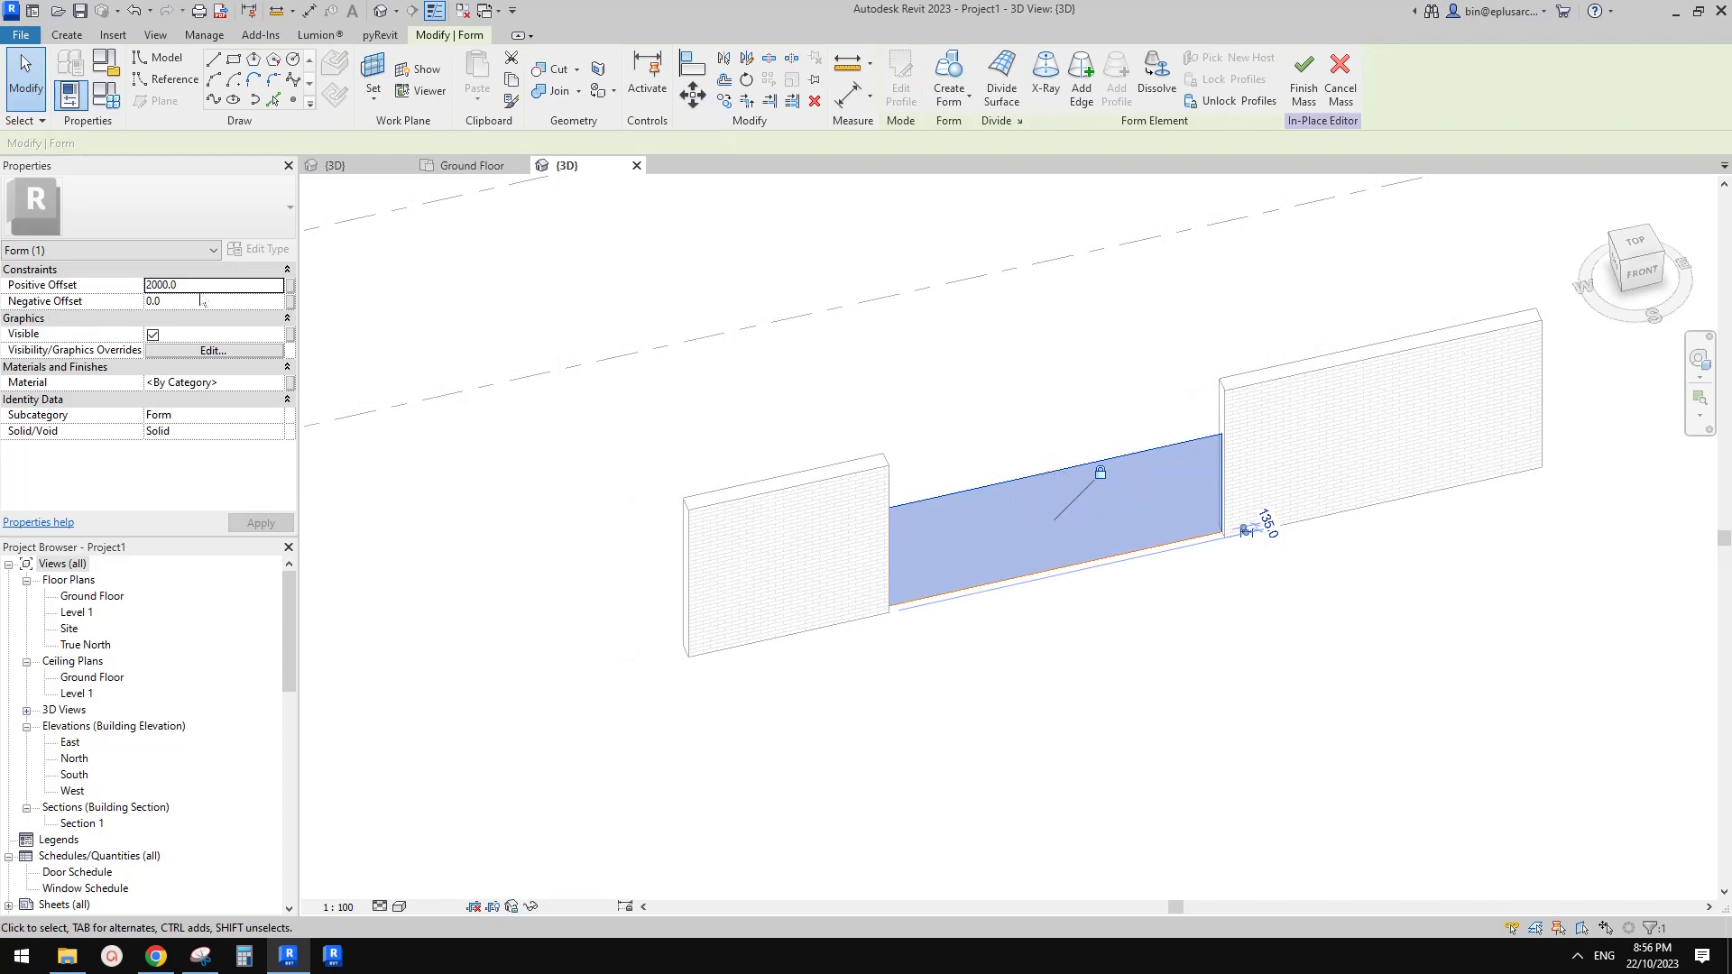
Set the surface form's positive offset to 3000 mm
{"action": "left_click", "coordinate": [208, 287]}
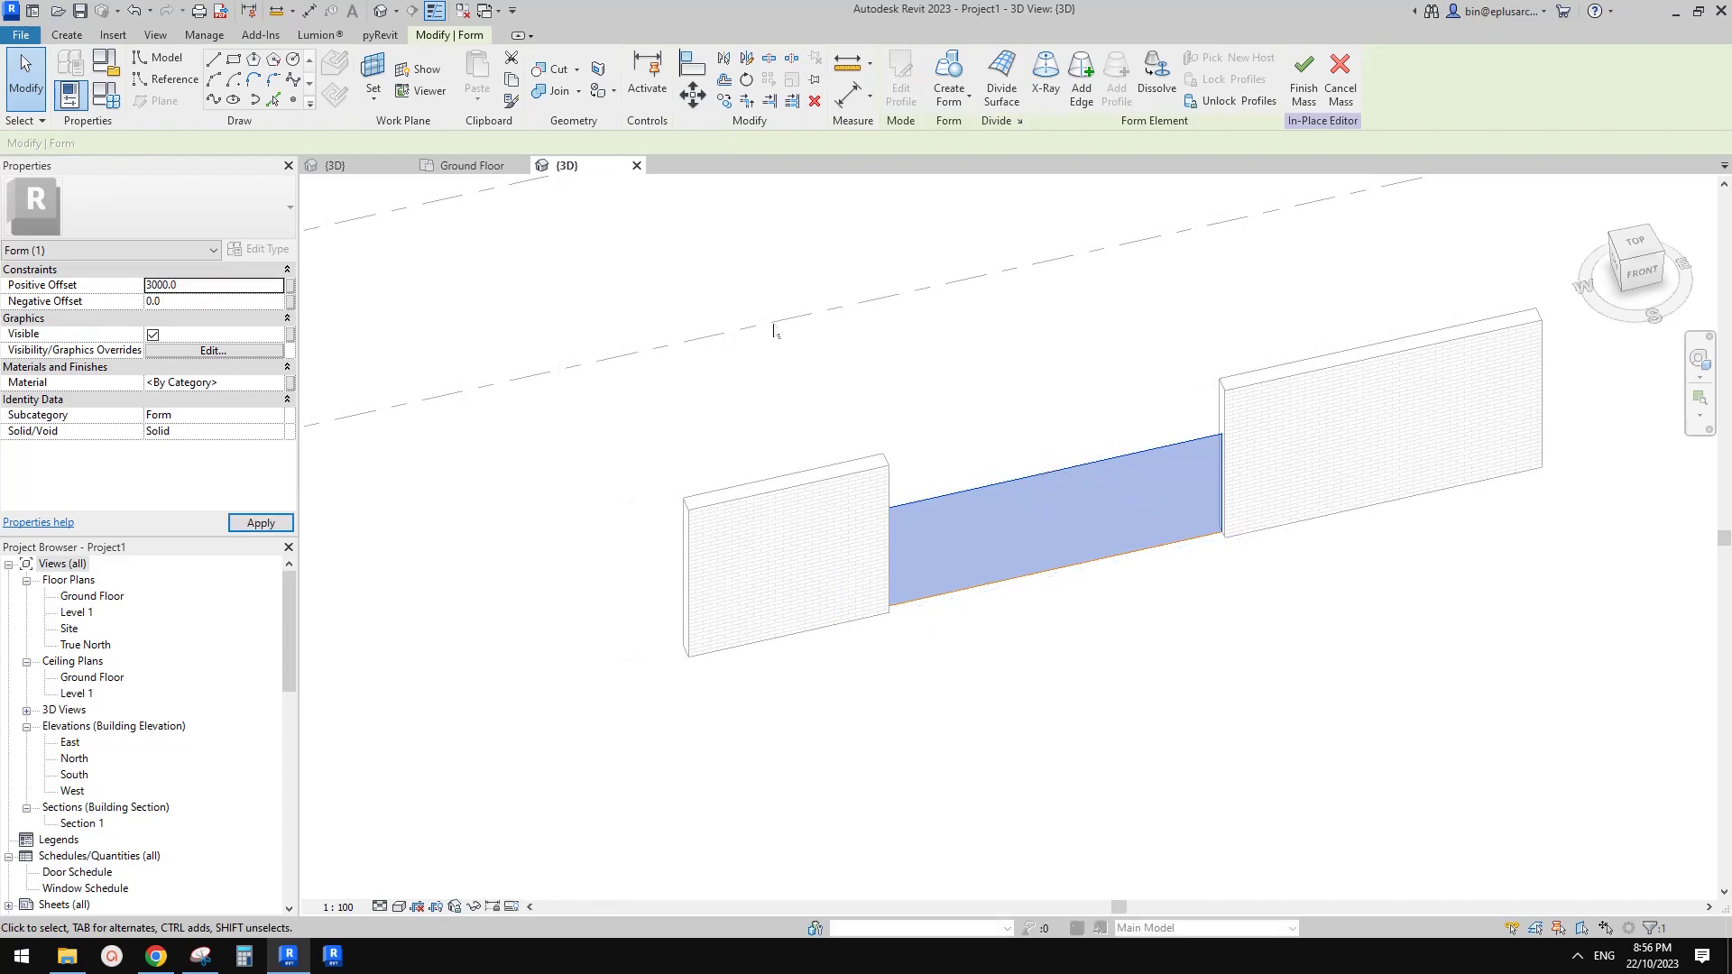
{"action": "middle_click_drag", "start_coordinate": [1077, 383], "coordinate": [1087, 417]}
{"action": "left_click", "coordinate": [1021, 360]}
{"action": "left_click", "coordinate": [1025, 408]}
{"action": "scroll", "coordinate": [1025, 407], "scroll_direction": "up", "scroll_amount": 2}
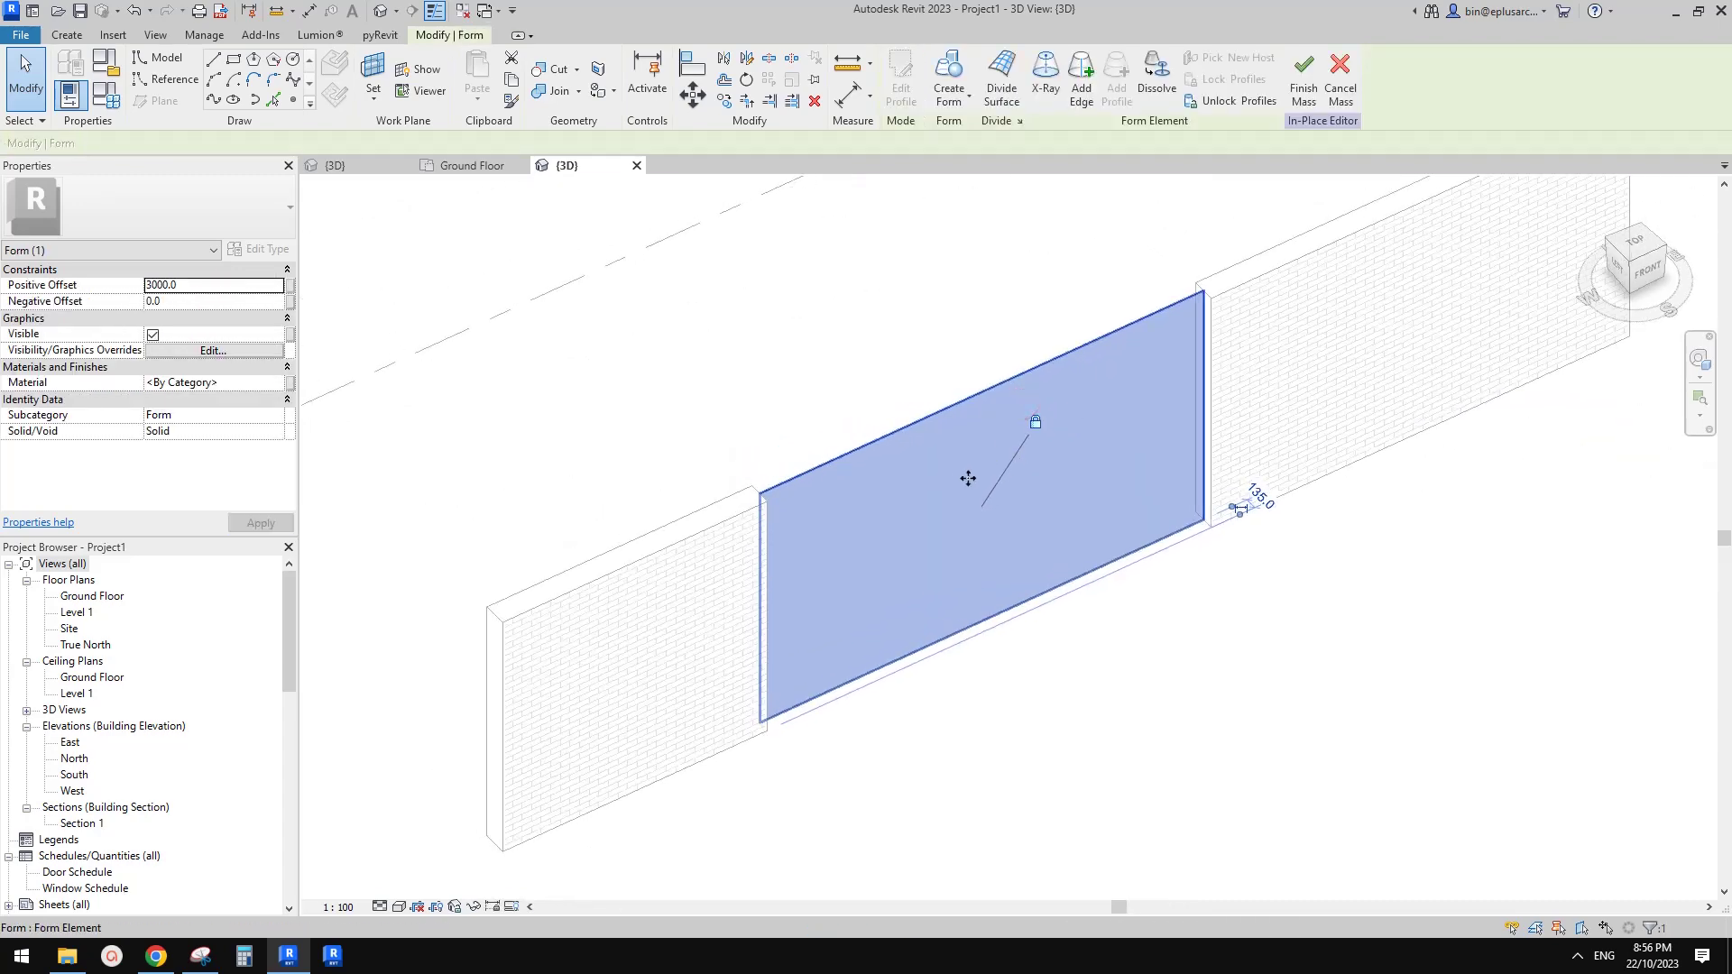
Divide the surface between the walls into a UV grid and apply the 1/2 Step pattern to it
{"action": "left_click", "coordinate": [1002, 81]}
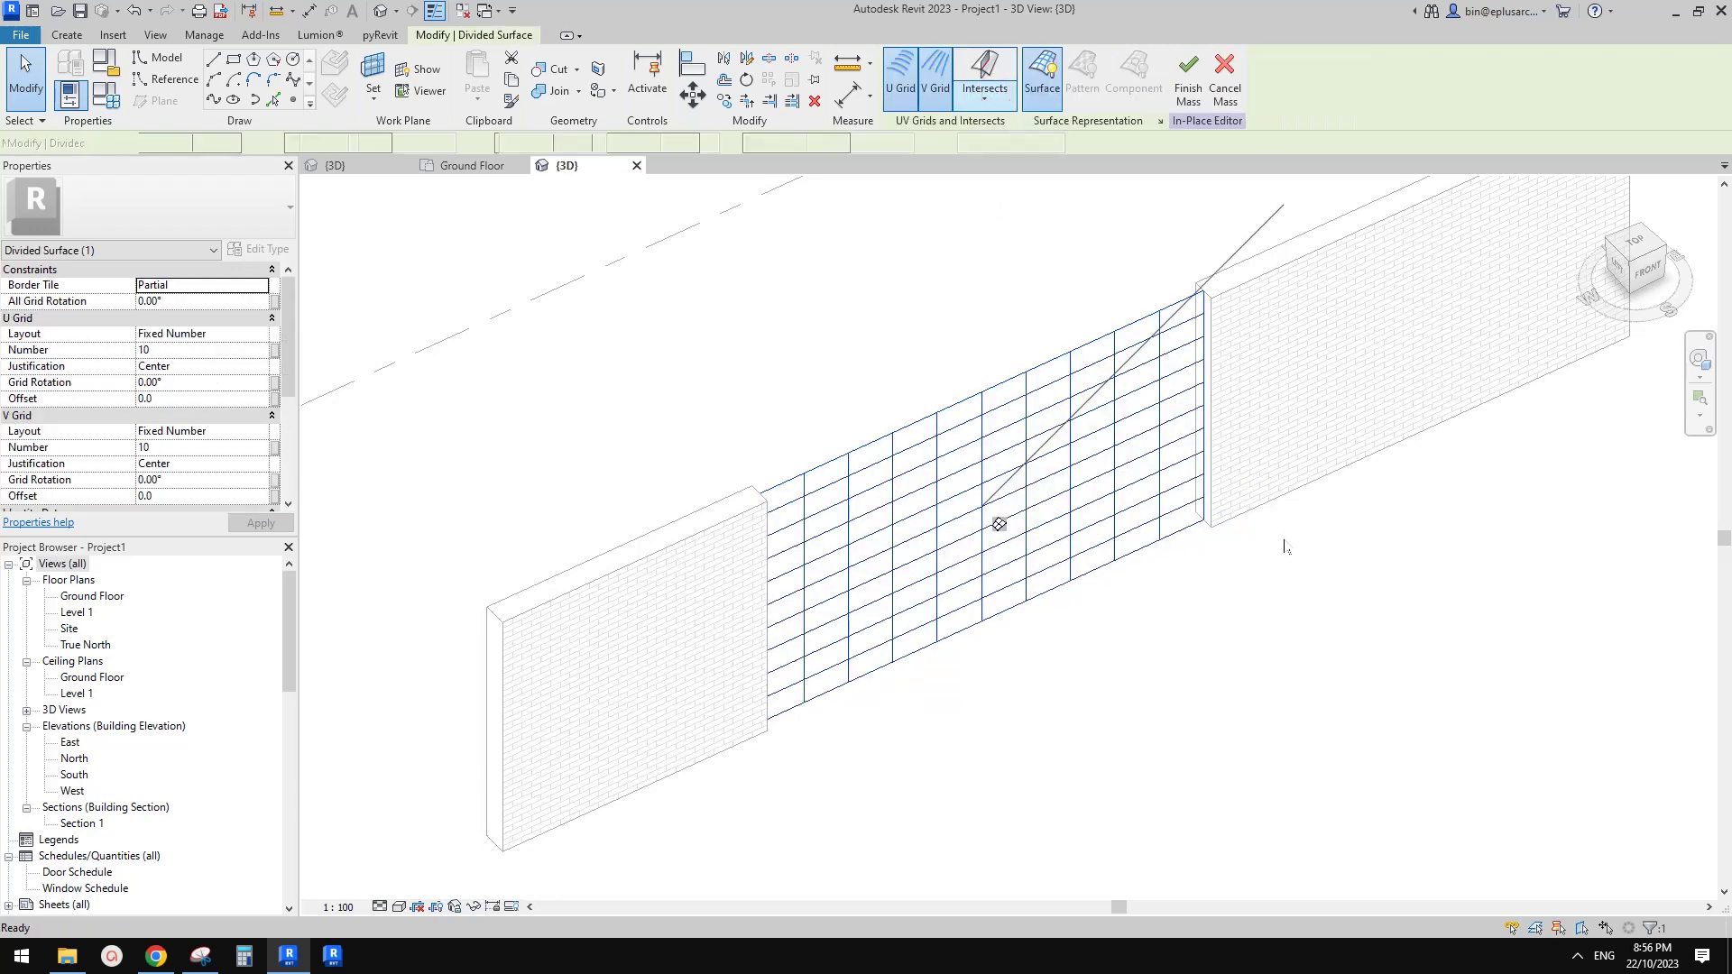
{"action": "middle_click_drag", "start_coordinate": [1285, 541], "coordinate": [1216, 526], "text": "shift"}
{"action": "left_click", "coordinate": [853, 428]}
{"action": "left_click", "coordinate": [266, 225]}
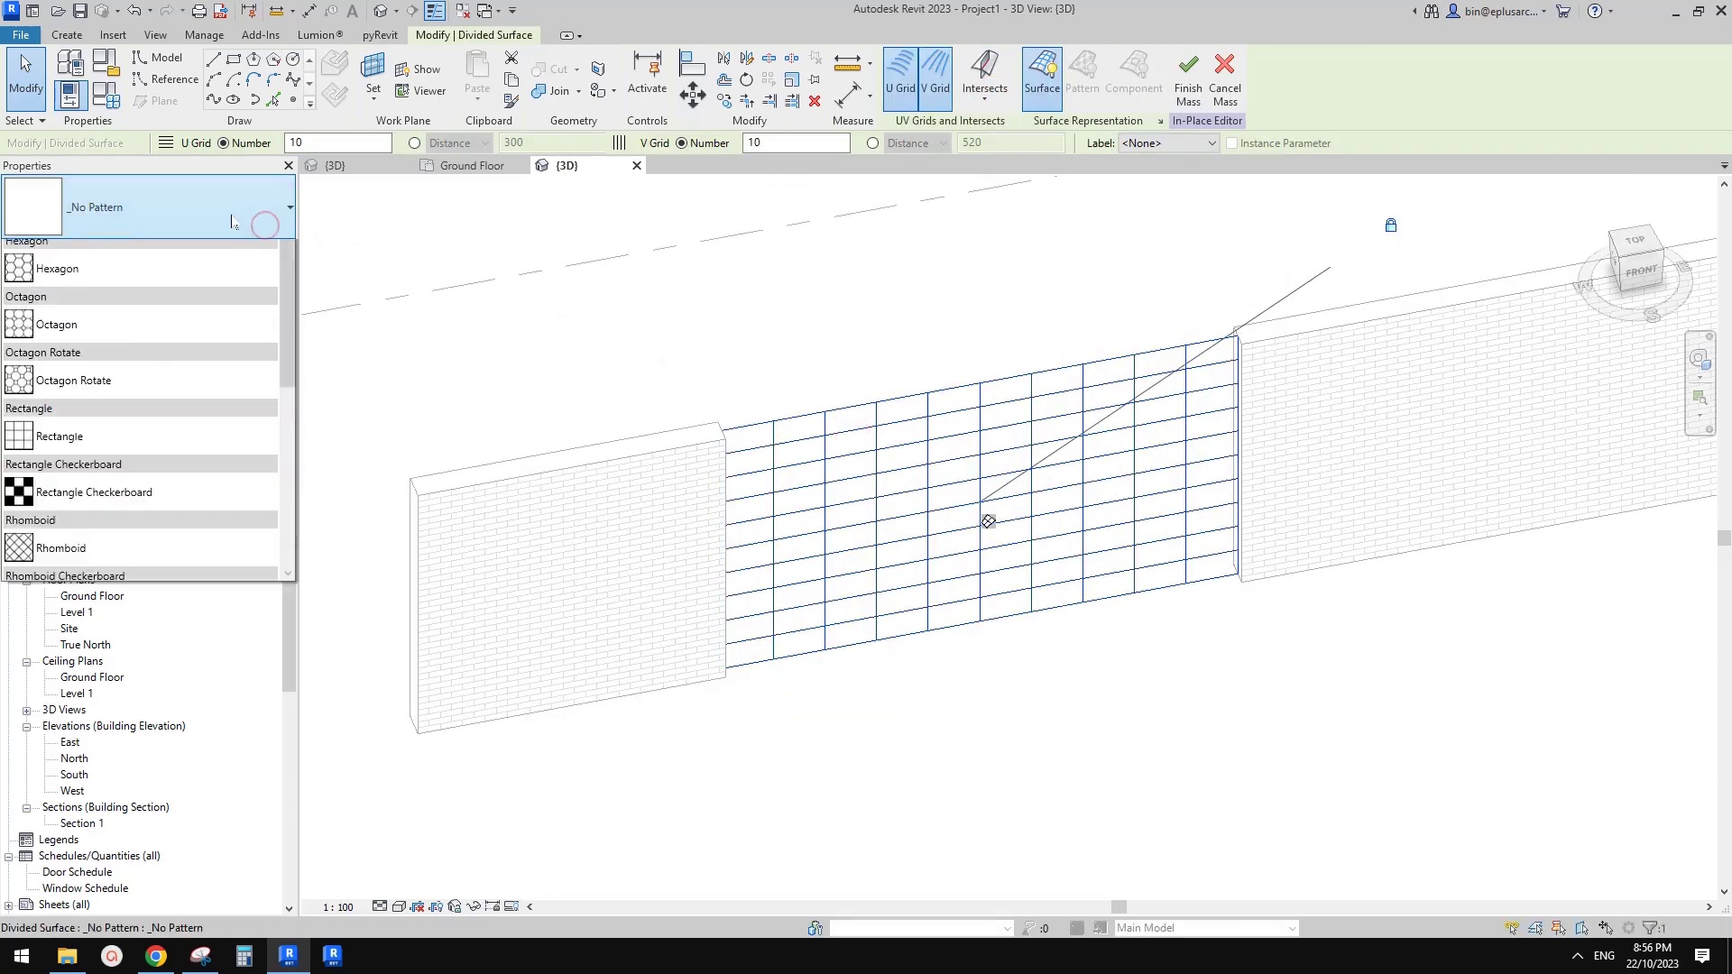
{"action": "left_click", "coordinate": [229, 215]}
{"action": "scroll", "coordinate": [159, 336], "scroll_direction": "up", "scroll_amount": 2}
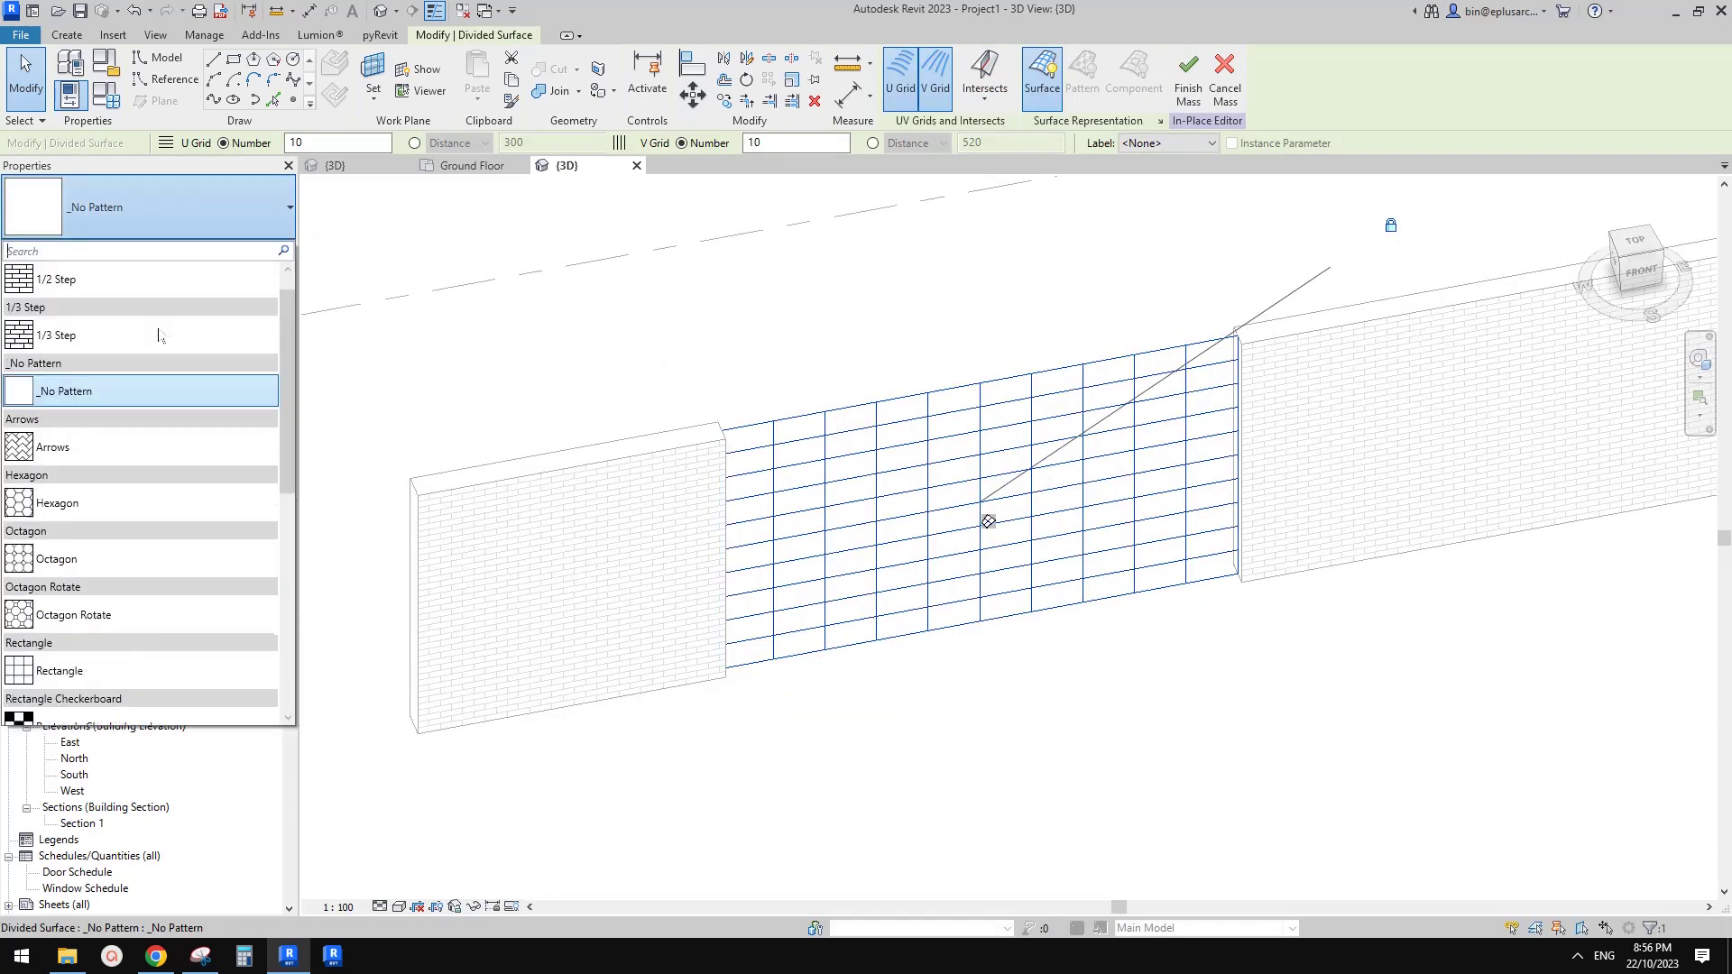
{"action": "scroll", "coordinate": [160, 335], "scroll_direction": "up", "scroll_amount": 1}
{"action": "left_click", "coordinate": [69, 305]}
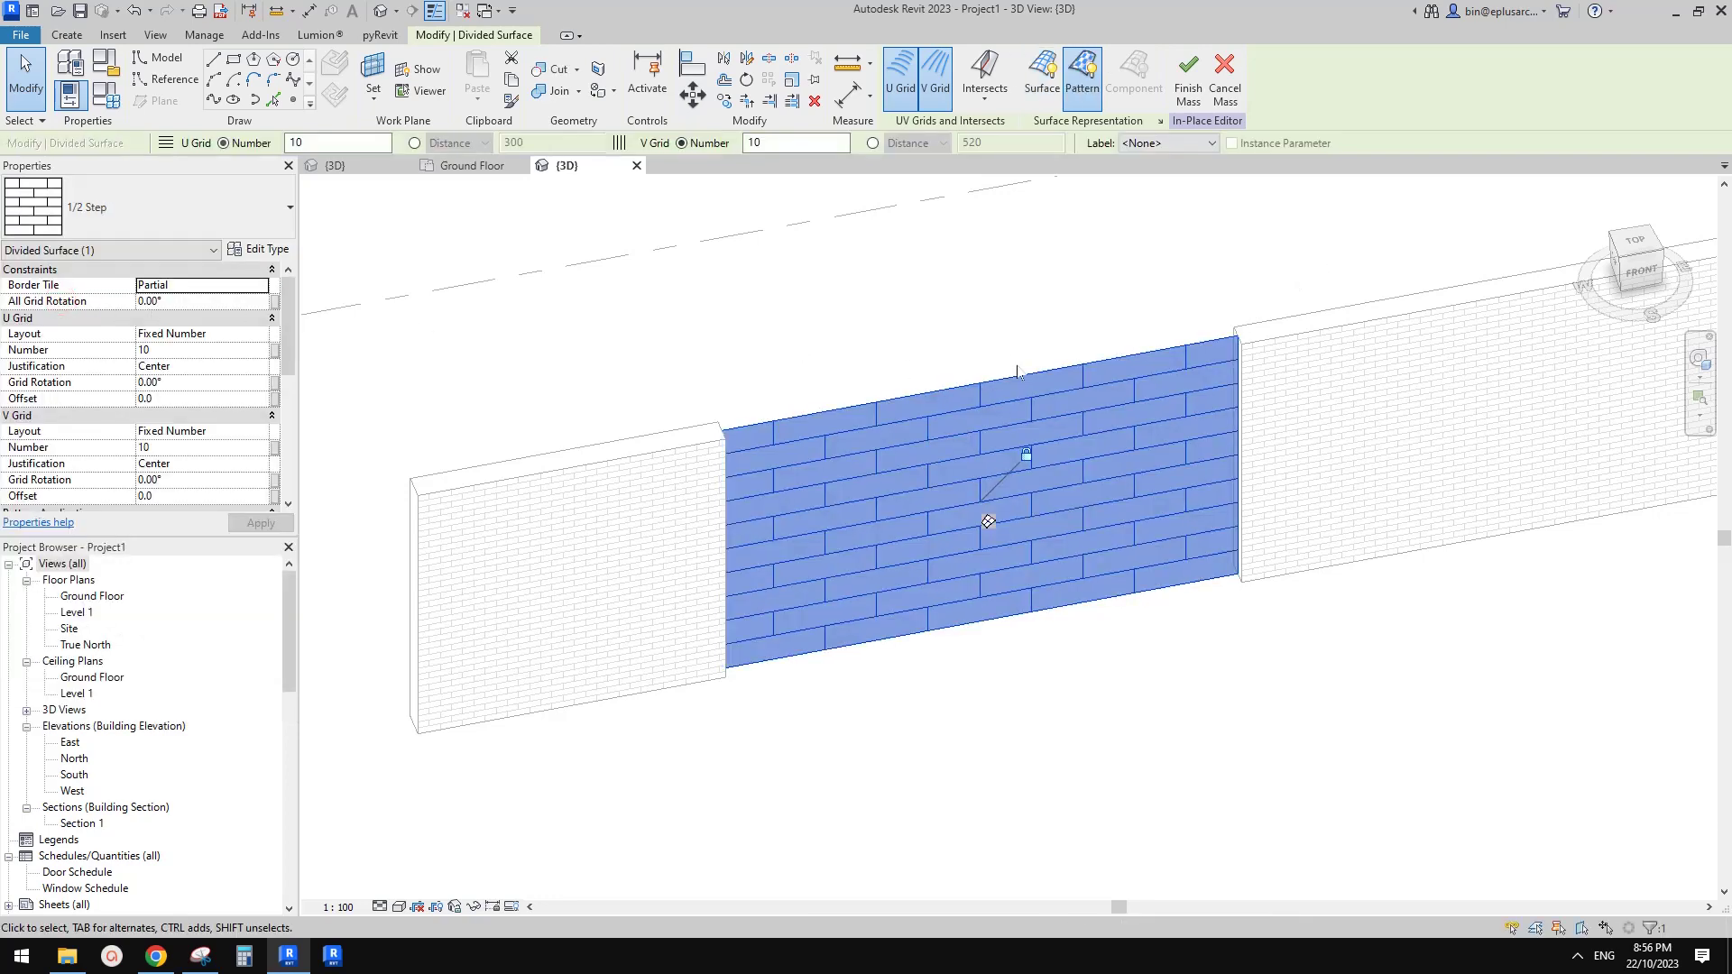
{"action": "middle_click_drag", "start_coordinate": [1018, 373], "coordinate": [973, 468], "text": "shift"}
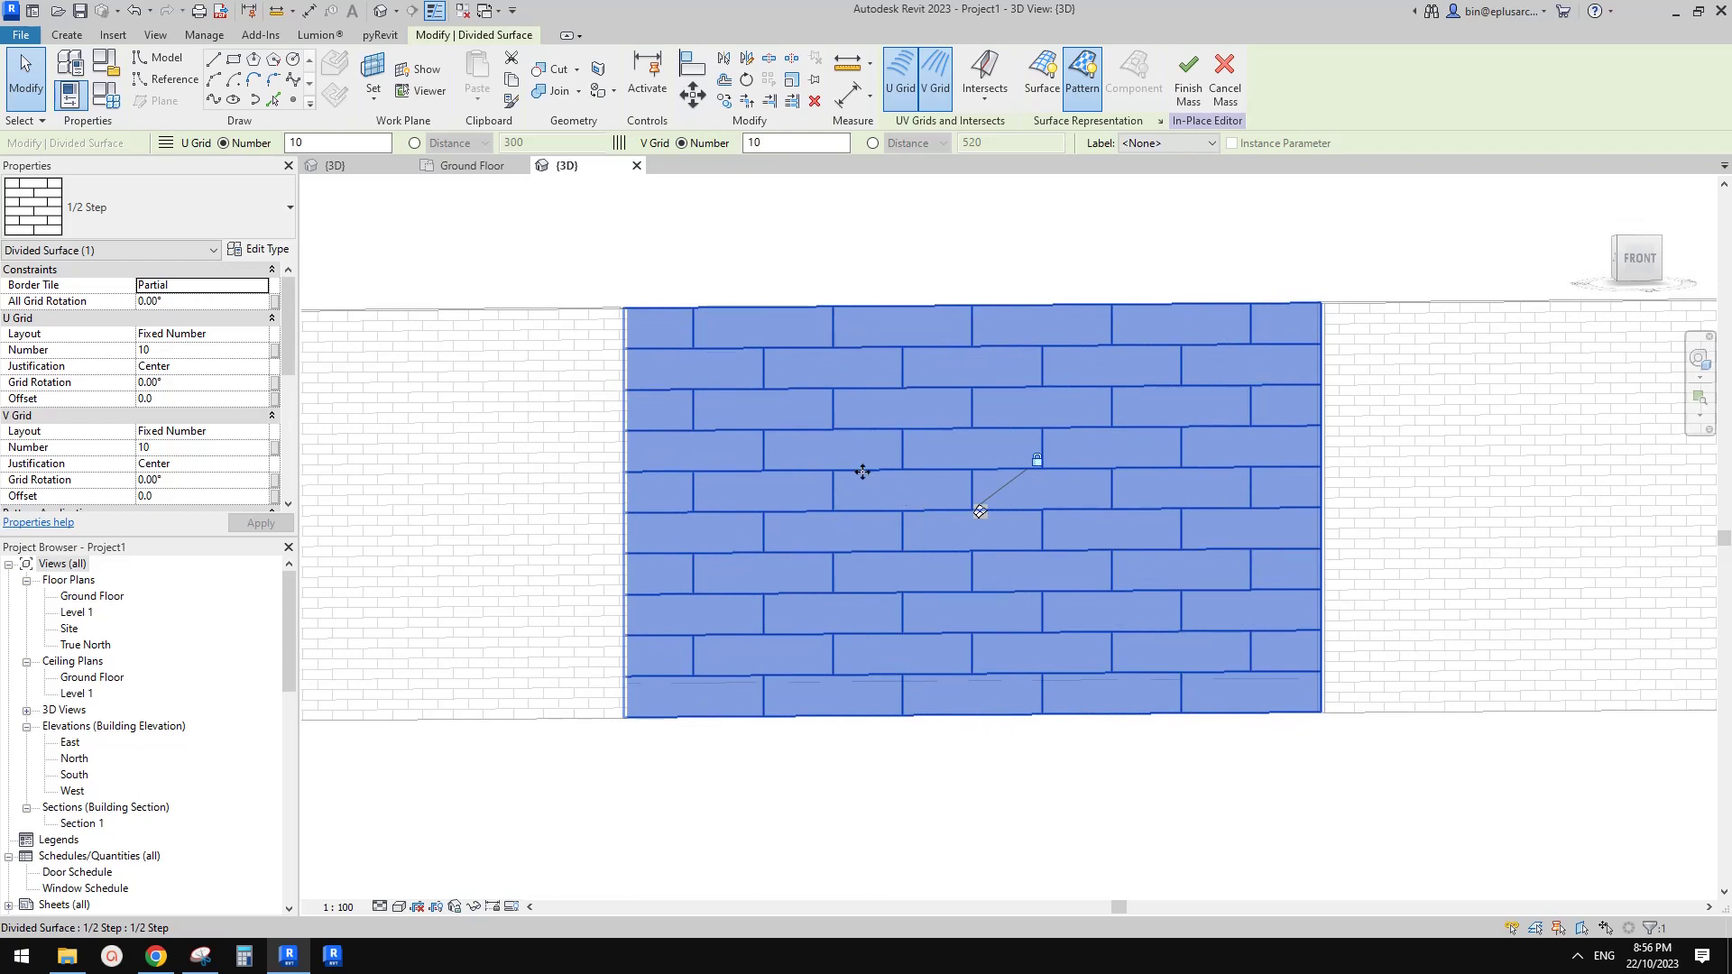
{"action": "middle_click_drag", "start_coordinate": [866, 478], "coordinate": [929, 510], "text": "shift"}
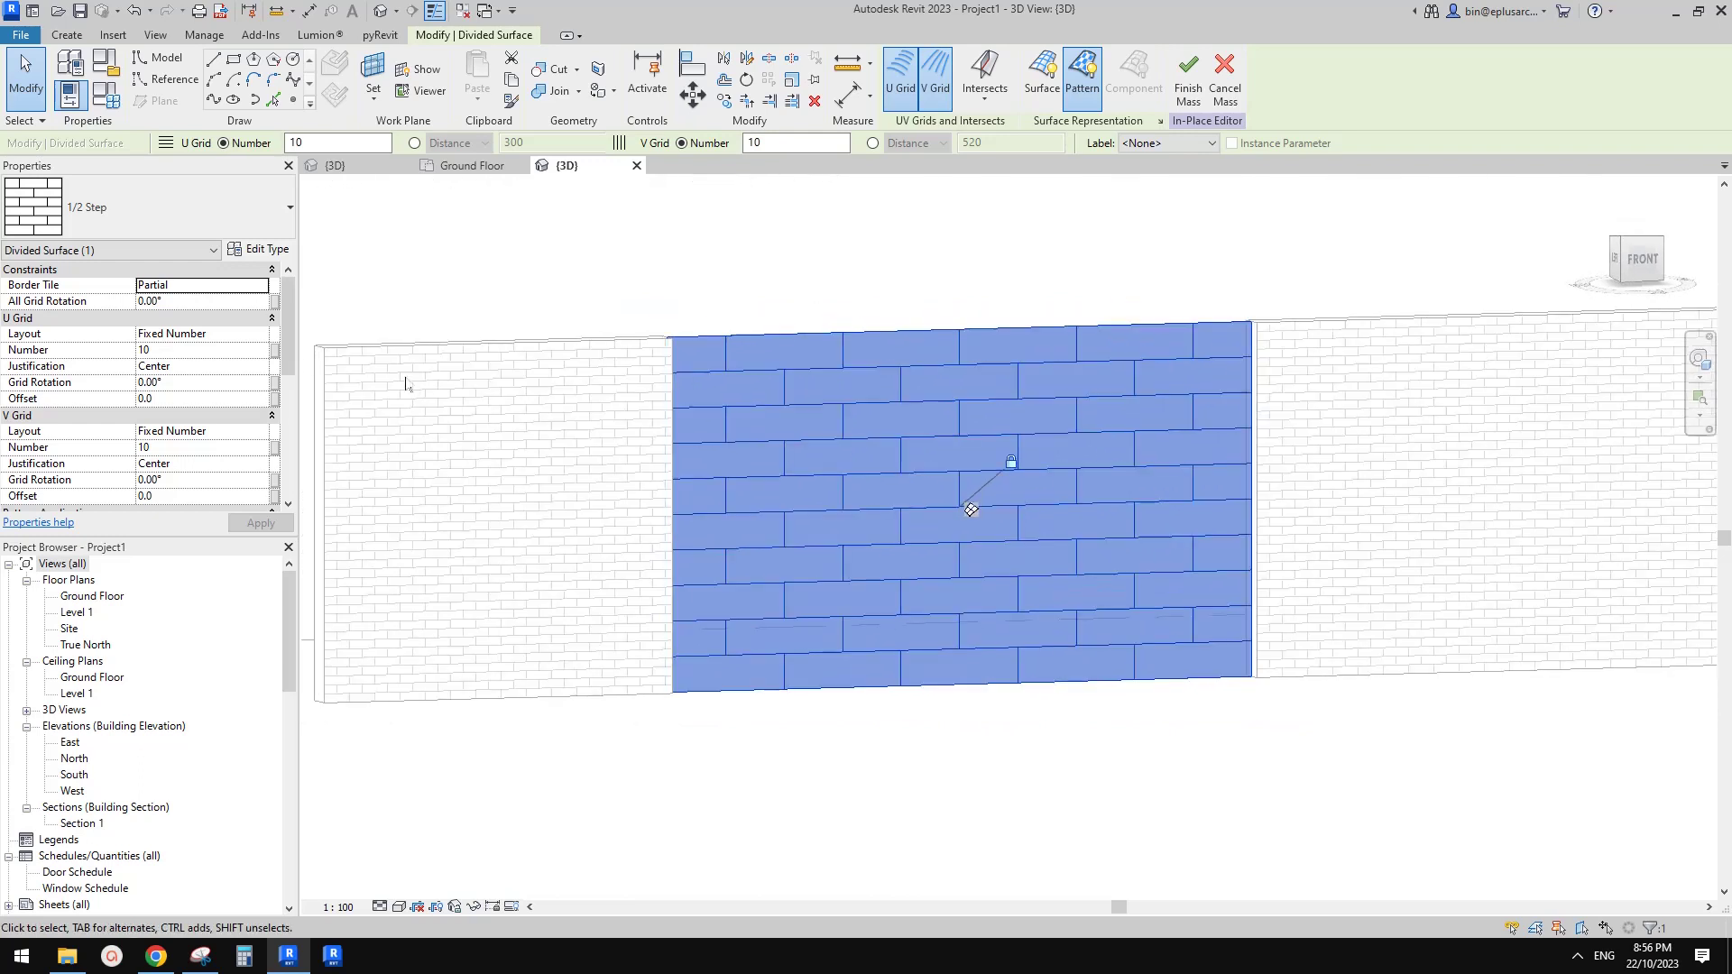
Keep the Fixed Number layout and set both the U and V grid numbers of the divided surface to 20
{"action": "left_click", "coordinate": [231, 335]}
{"action": "left_click", "coordinate": [231, 335]}
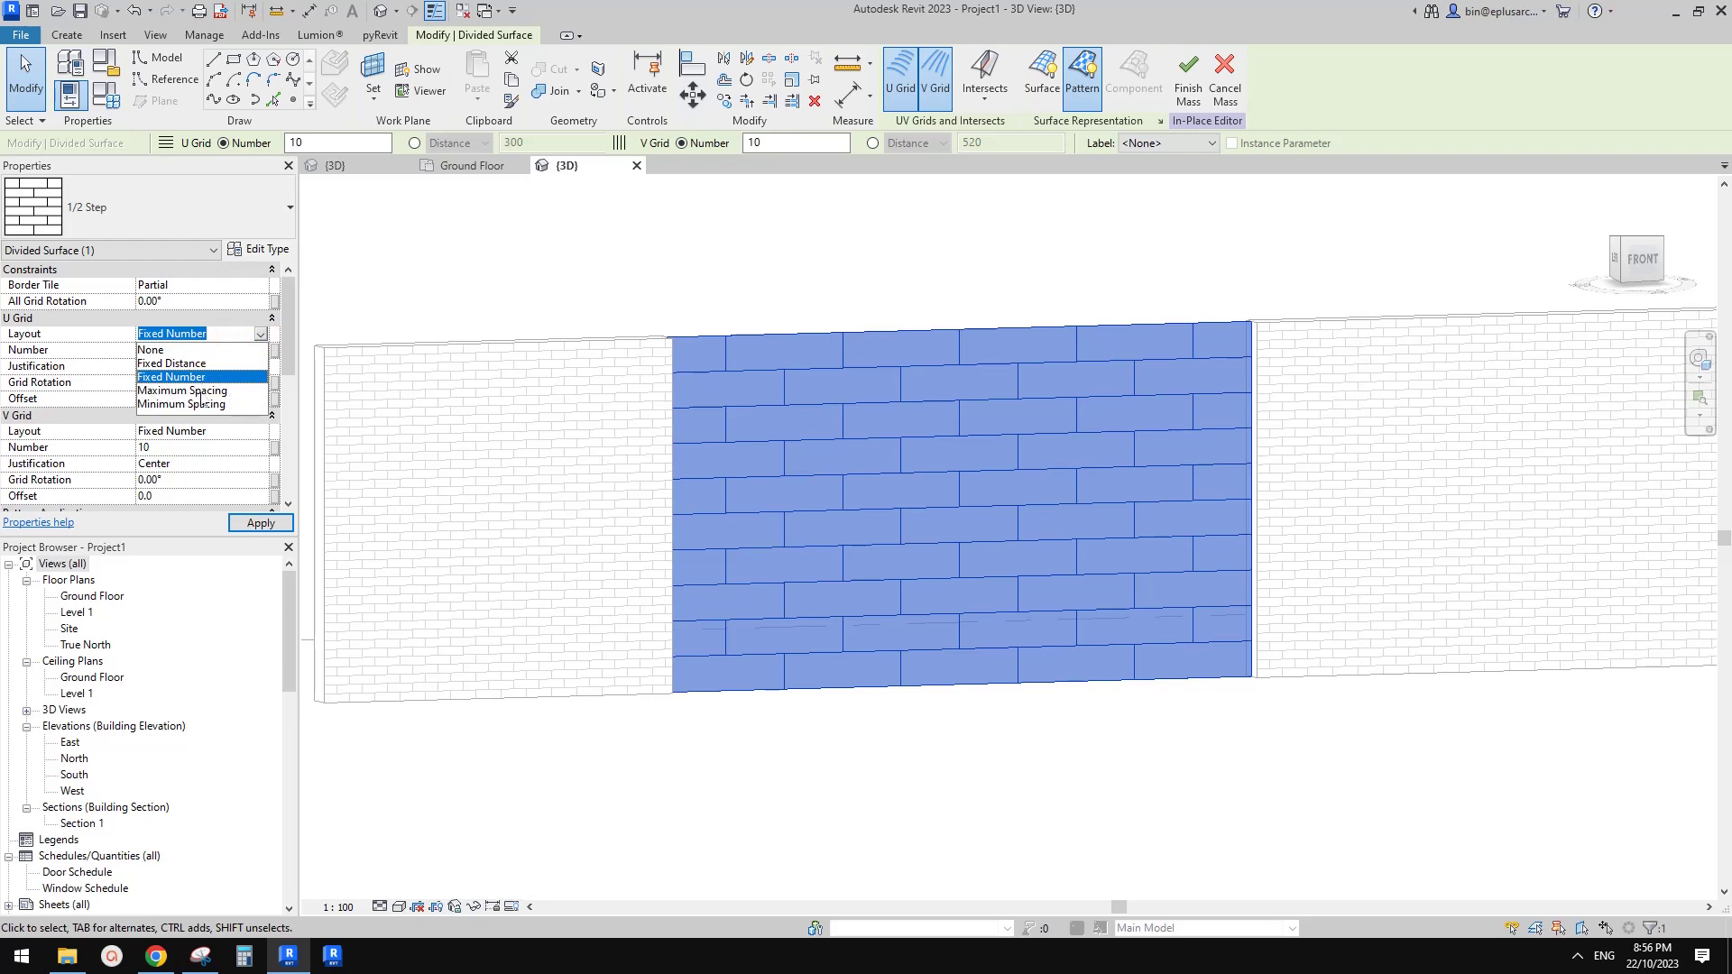
{"action": "left_click", "coordinate": [207, 383]}
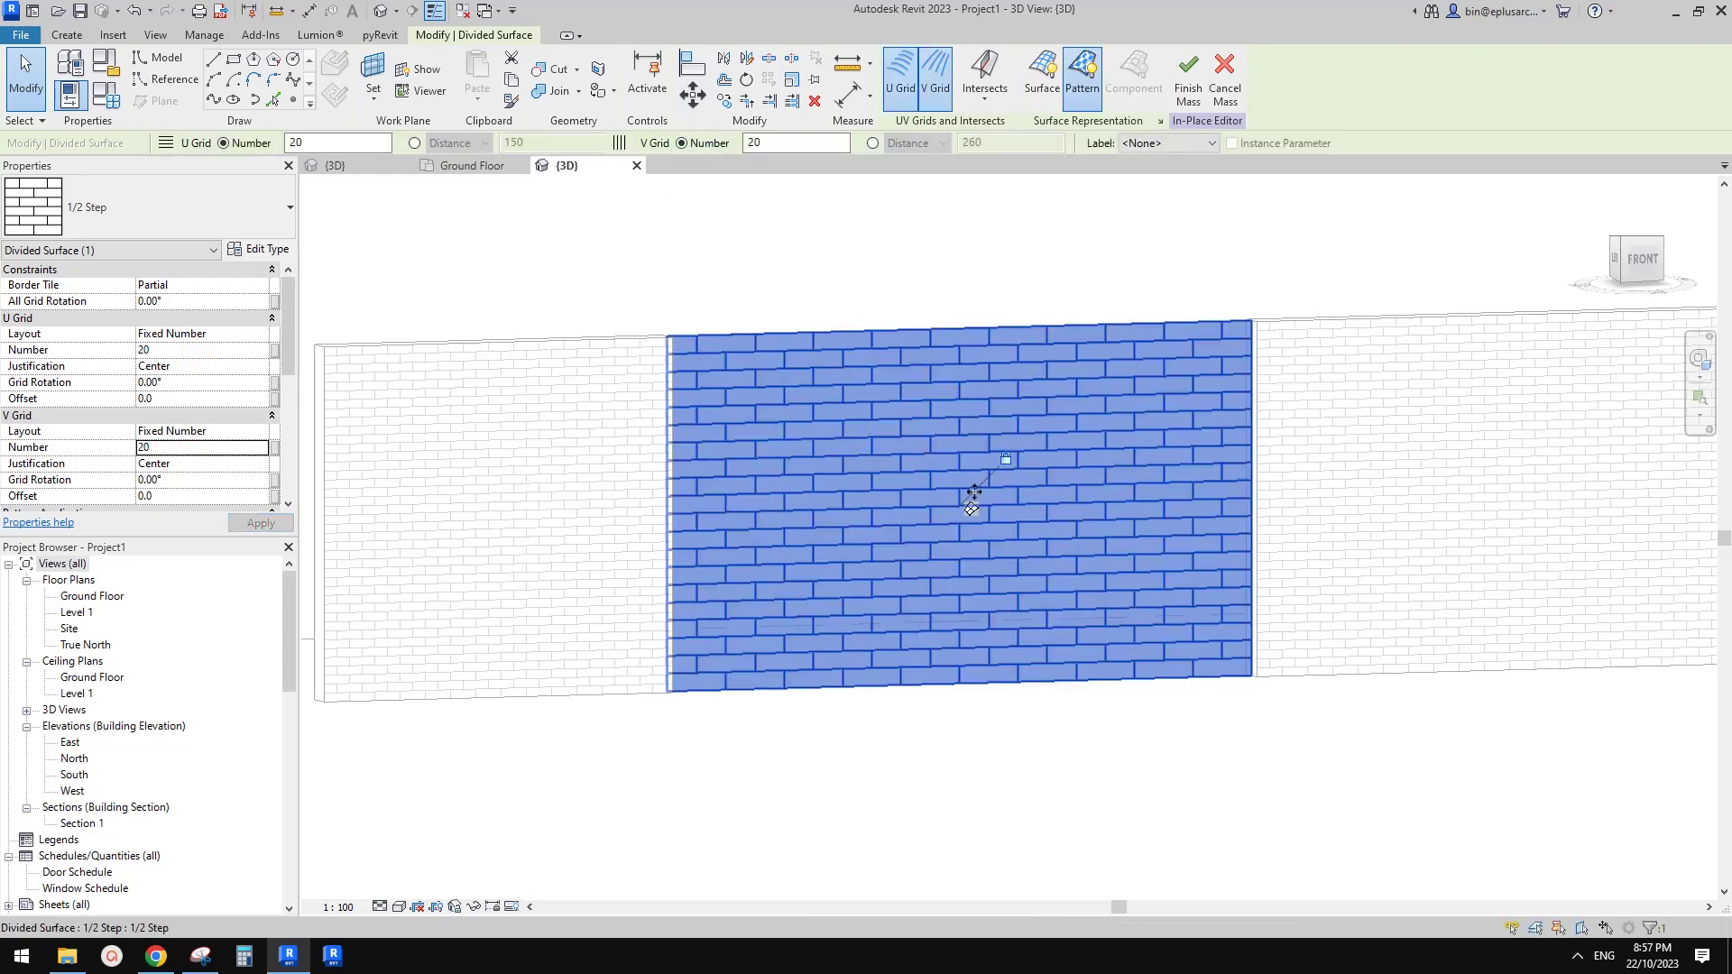
{"action": "left_click_drag", "start_coordinate": [974, 495], "coordinate": [987, 607], "text": "shift"}
{"action": "middle_click_drag", "start_coordinate": [987, 607], "coordinate": [965, 605], "text": "shift"}
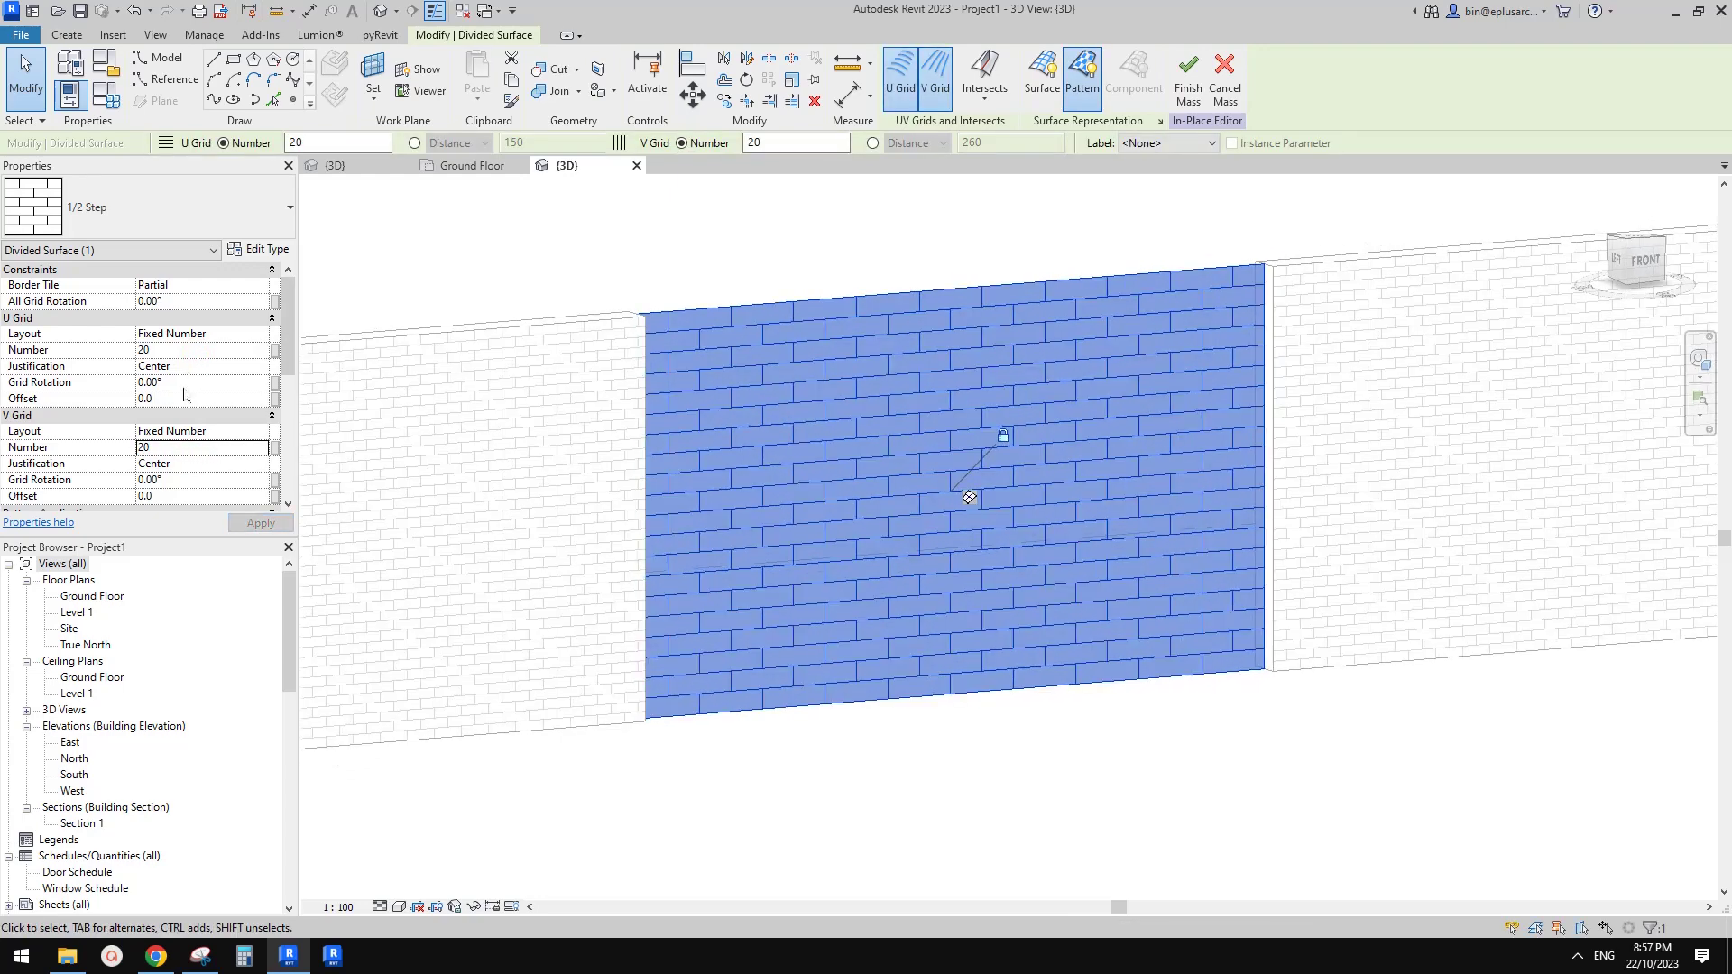
Shorten the pattern's bricks by raising the divided surface's V grid number to 25 and finally 30
{"action": "left_click", "coordinate": [199, 449]}
{"action": "middle_click_drag", "start_coordinate": [954, 511], "coordinate": [864, 496], "text": "shift"}
{"action": "left_click", "coordinate": [220, 453]}
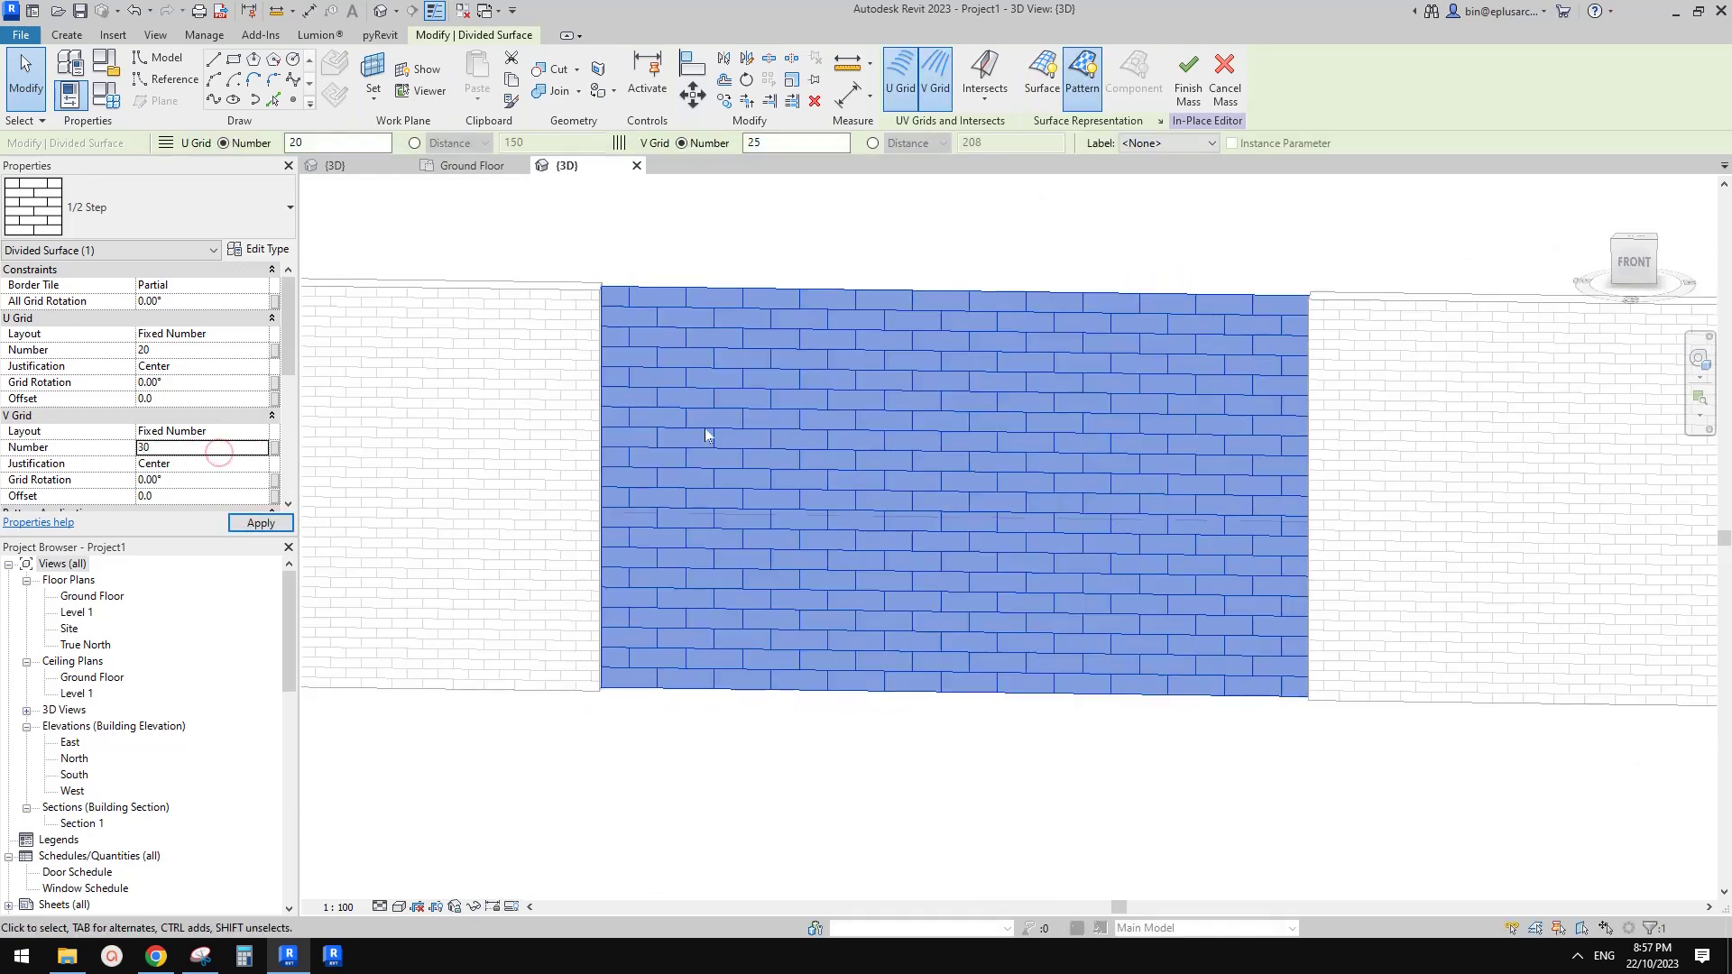
{"action": "key", "text": "Escape"}
{"action": "middle_click_drag", "start_coordinate": [998, 442], "coordinate": [1075, 553], "text": "shift"}
{"action": "scroll", "coordinate": [1019, 493], "scroll_direction": "up", "scroll_amount": 1}
{"action": "middle_click_drag", "start_coordinate": [1018, 492], "coordinate": [1021, 503]}
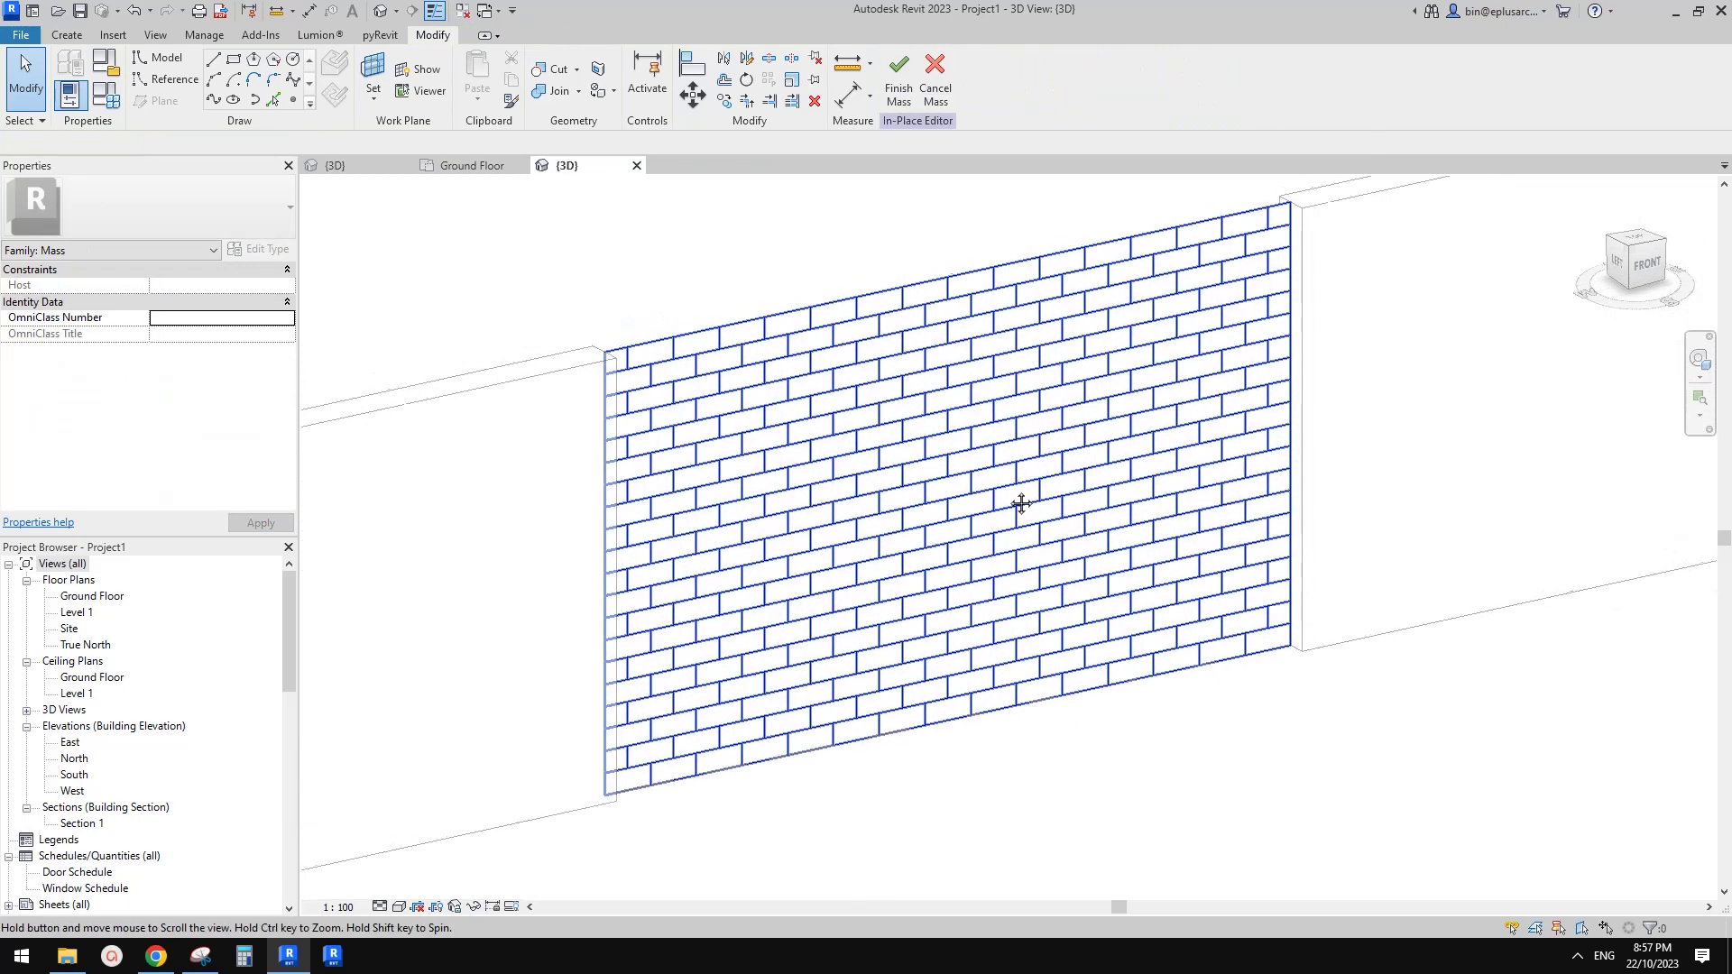
Load the hollow block panel family into the project and return to the project's 3D view
{"action": "left_click", "coordinate": [334, 165]}
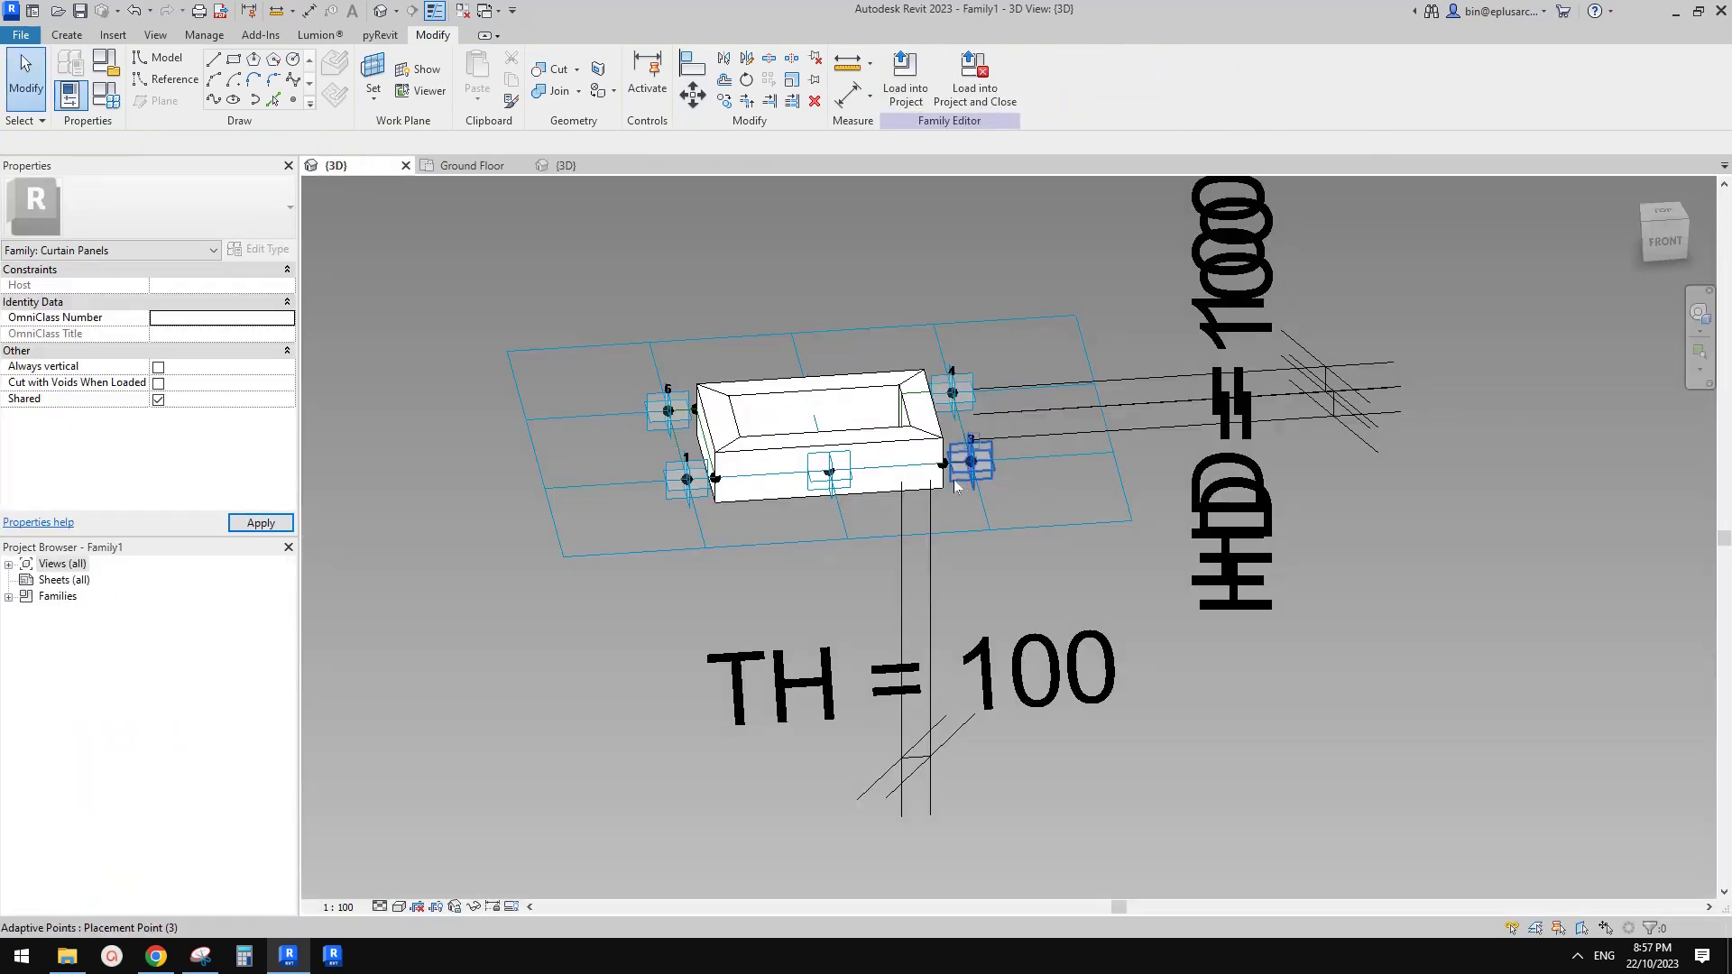
{"action": "left_click", "coordinate": [903, 79]}
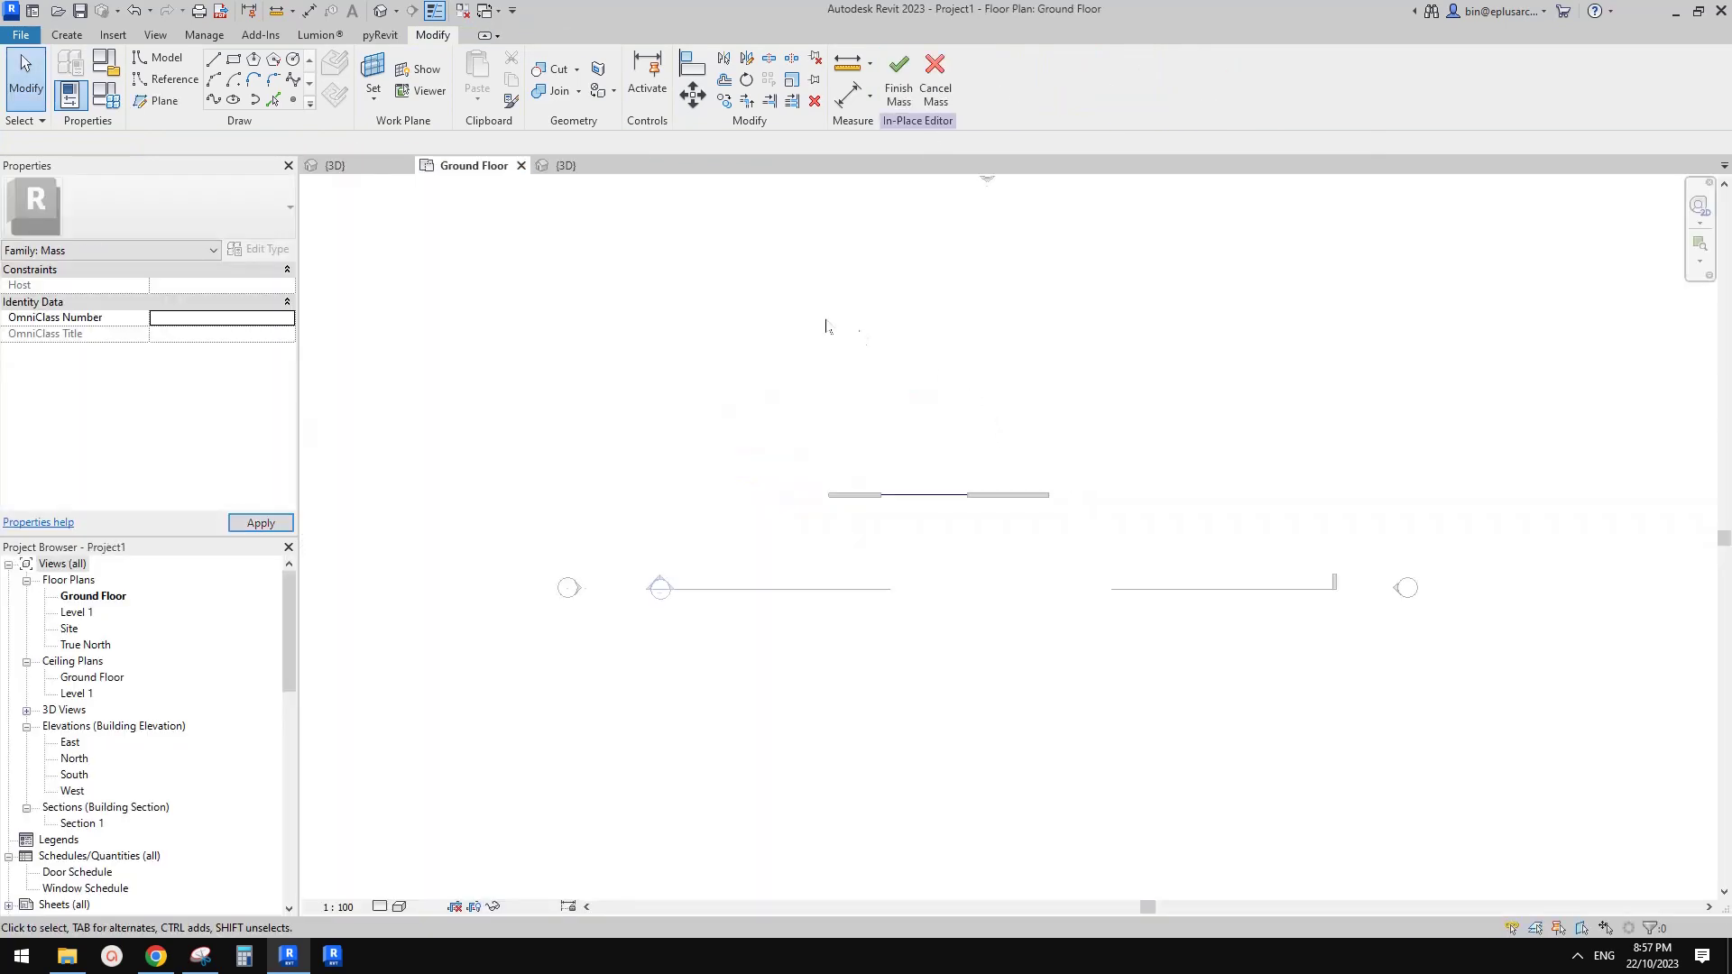
{"action": "left_click", "coordinate": [380, 10]}
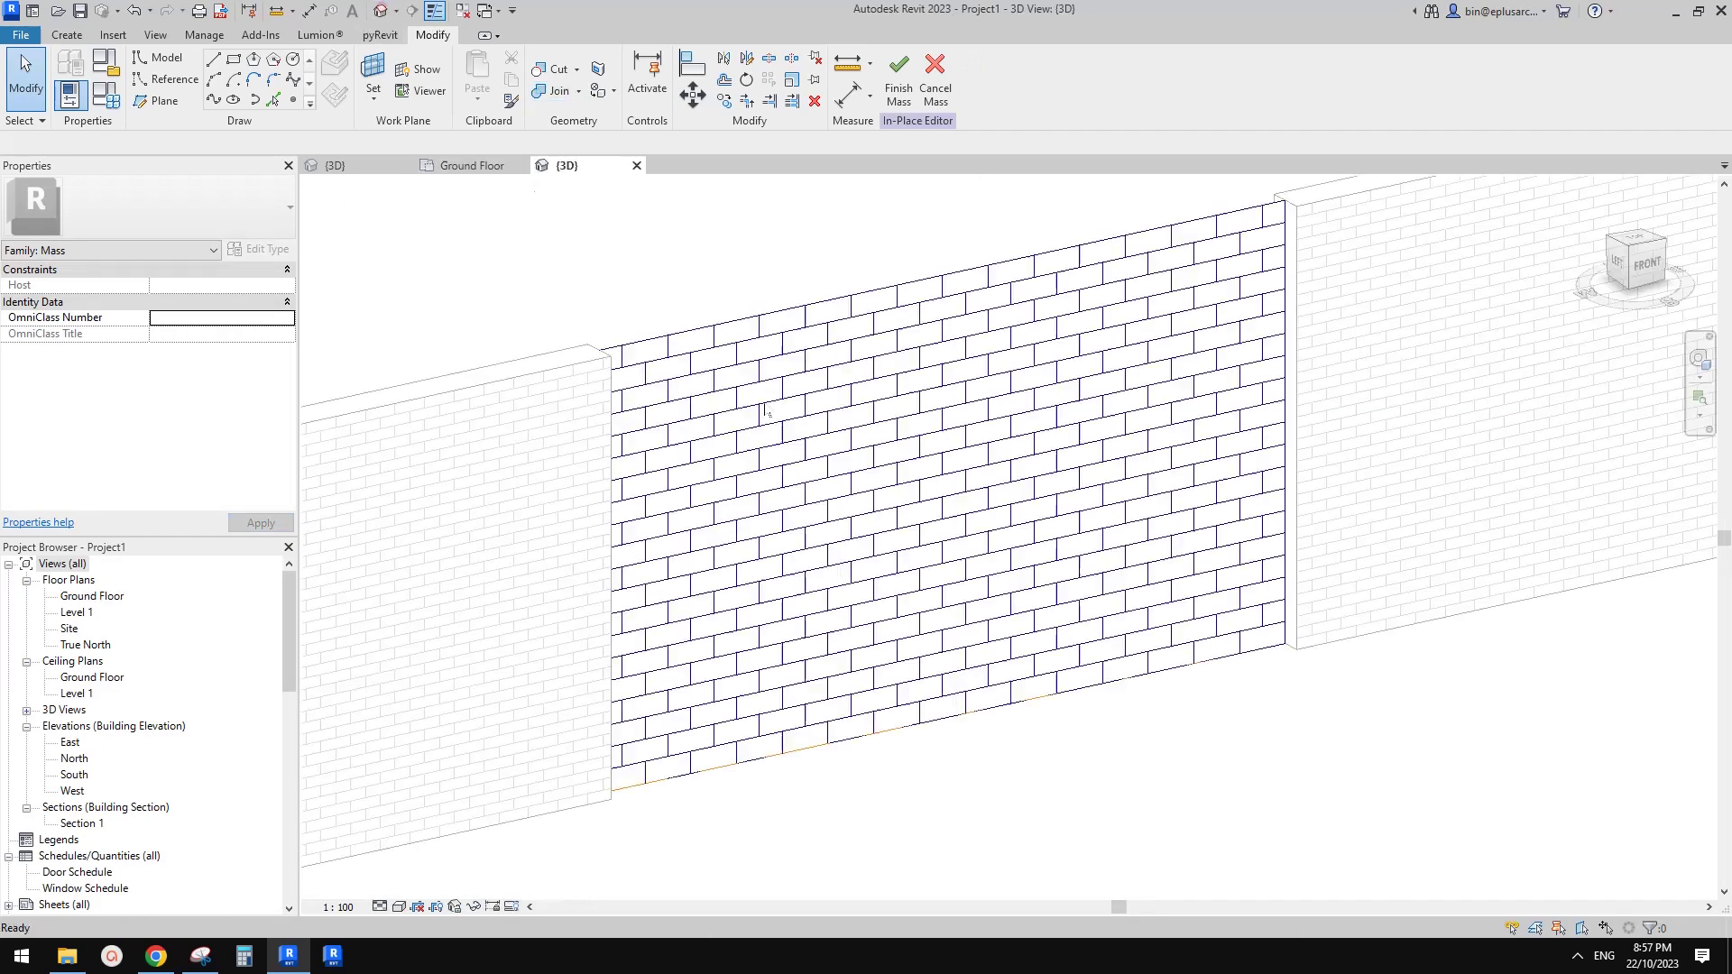
Try to apply the Family1 panel under 1/2 Step to the divided surface
{"action": "left_click", "coordinate": [973, 481]}
{"action": "left_click", "coordinate": [260, 249]}
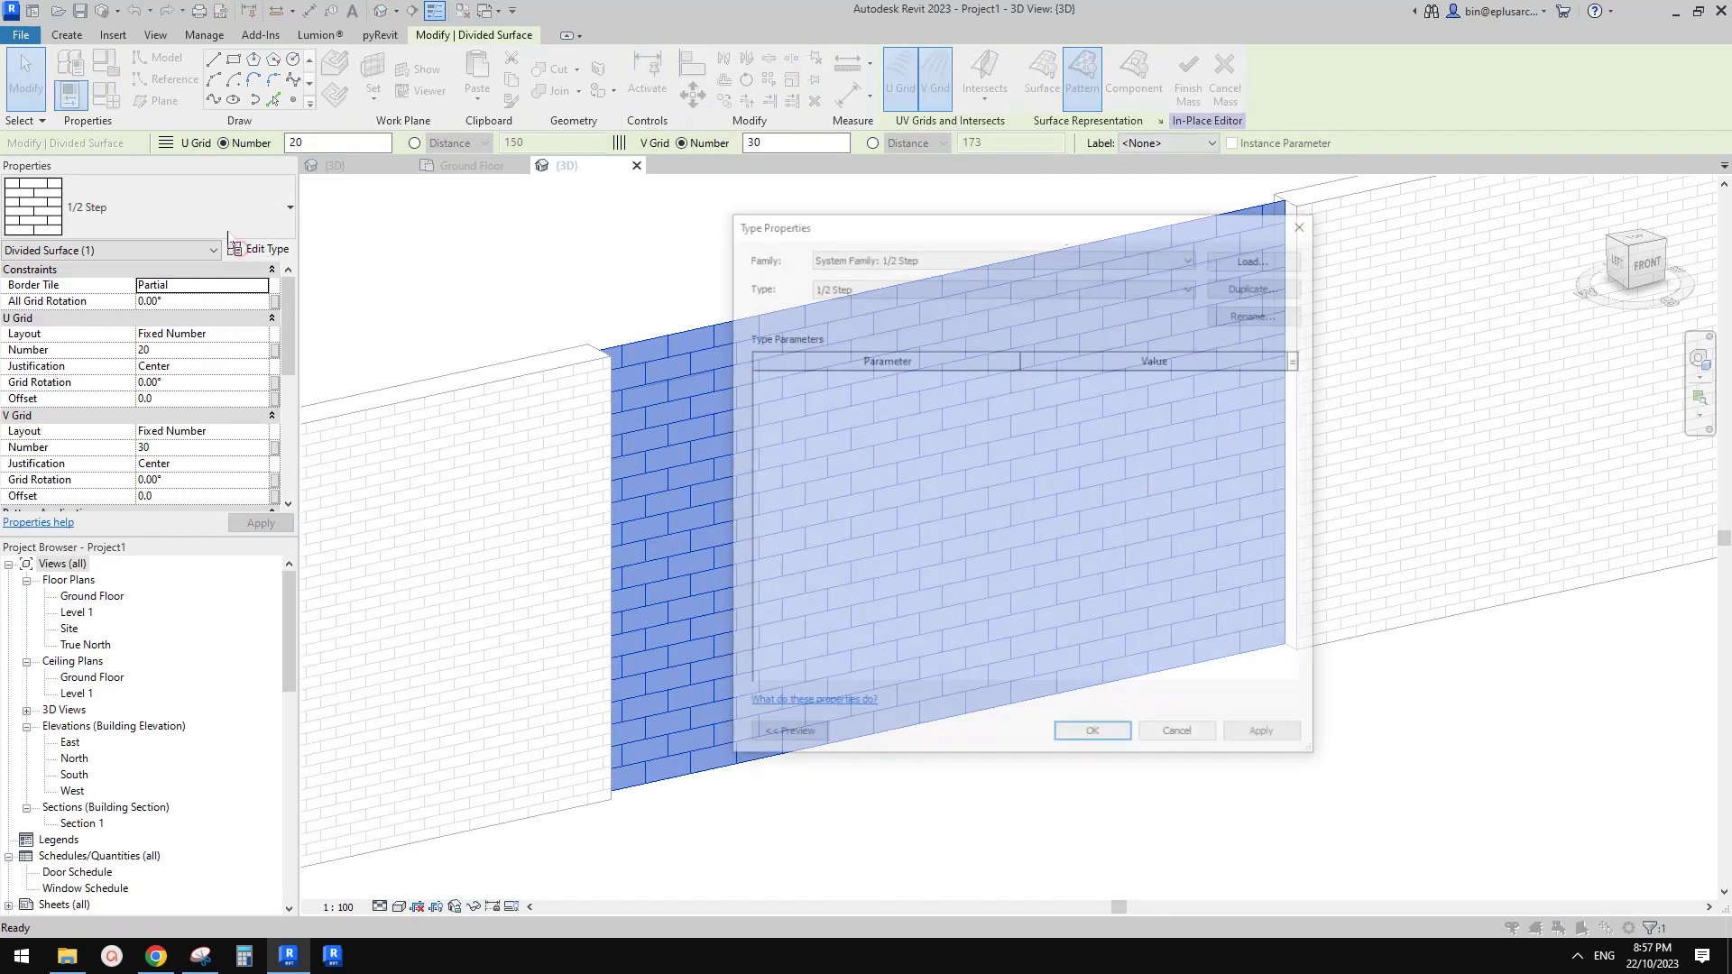
{"action": "key", "text": "Escape"}
{"action": "left_click", "coordinate": [188, 214]}
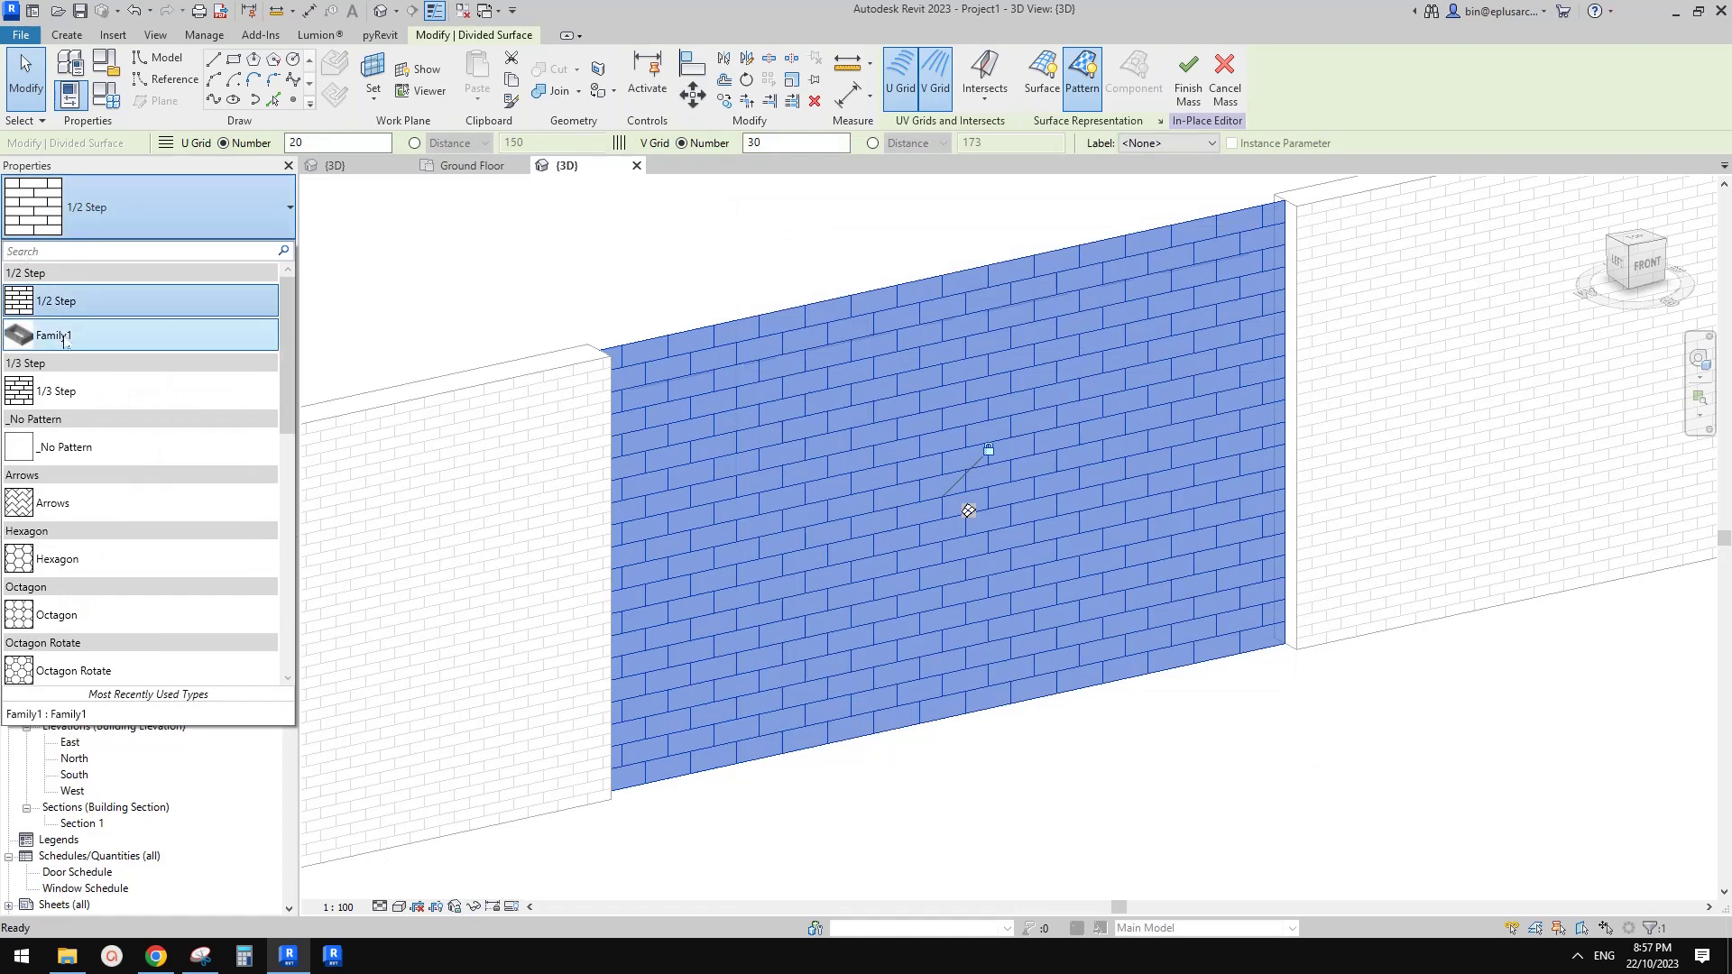
{"action": "left_click", "coordinate": [52, 339]}
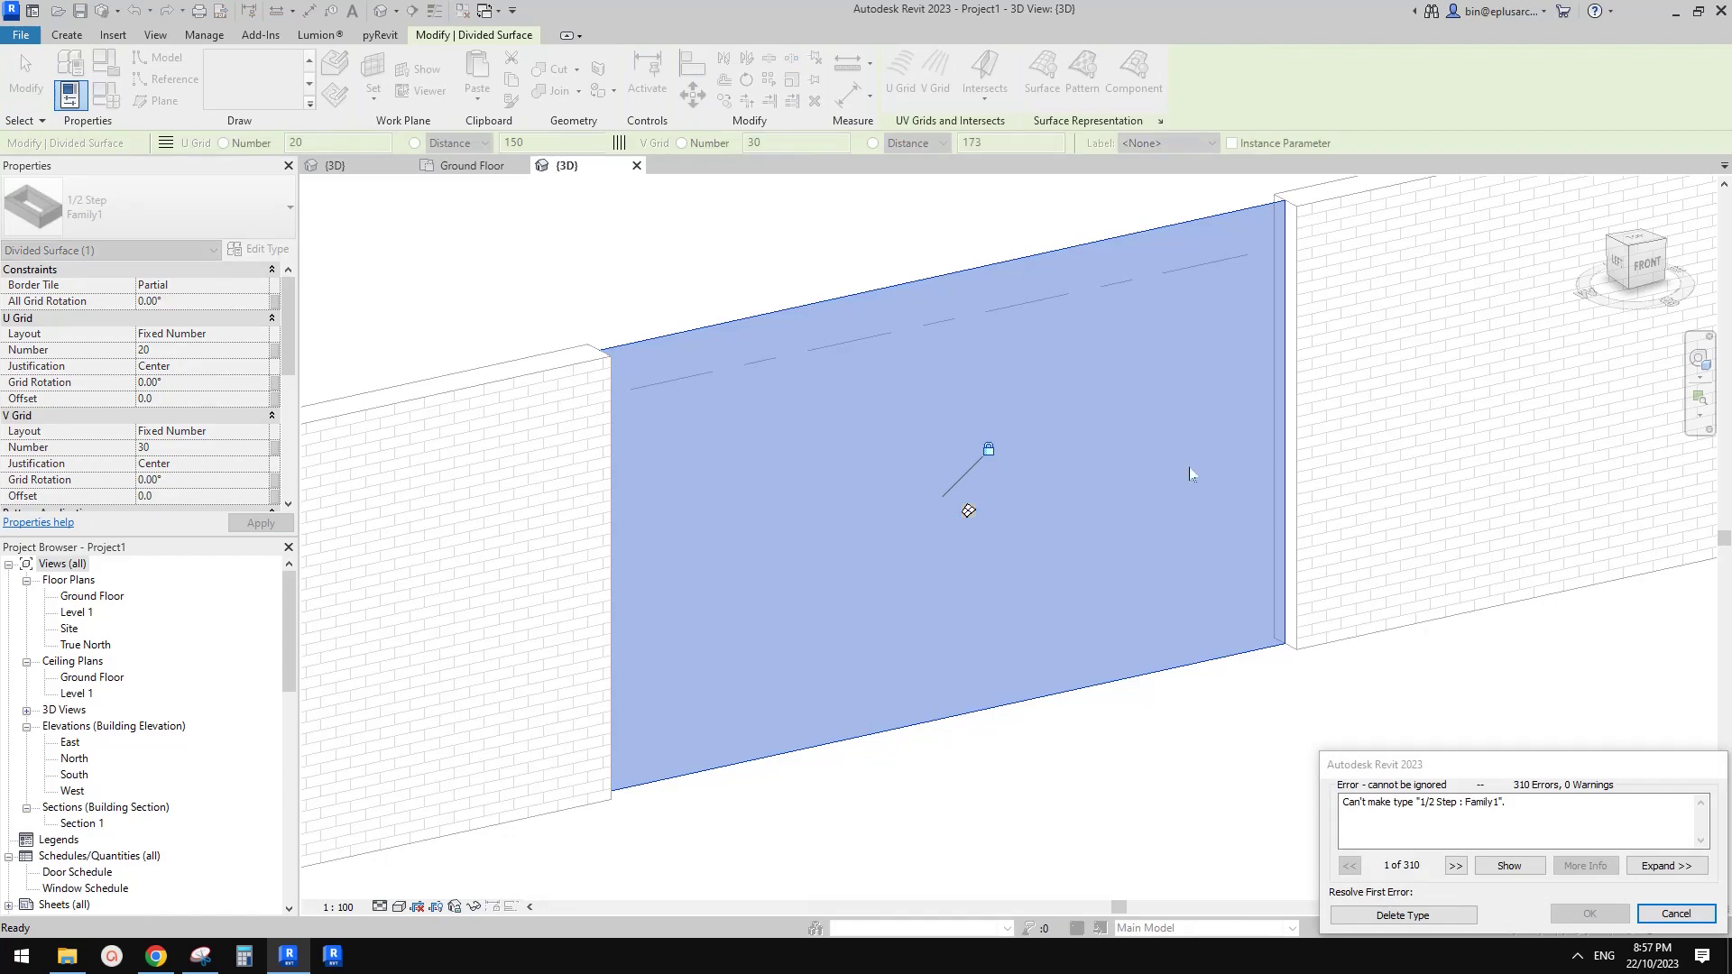
{"action": "left_click", "coordinate": [1692, 908]}
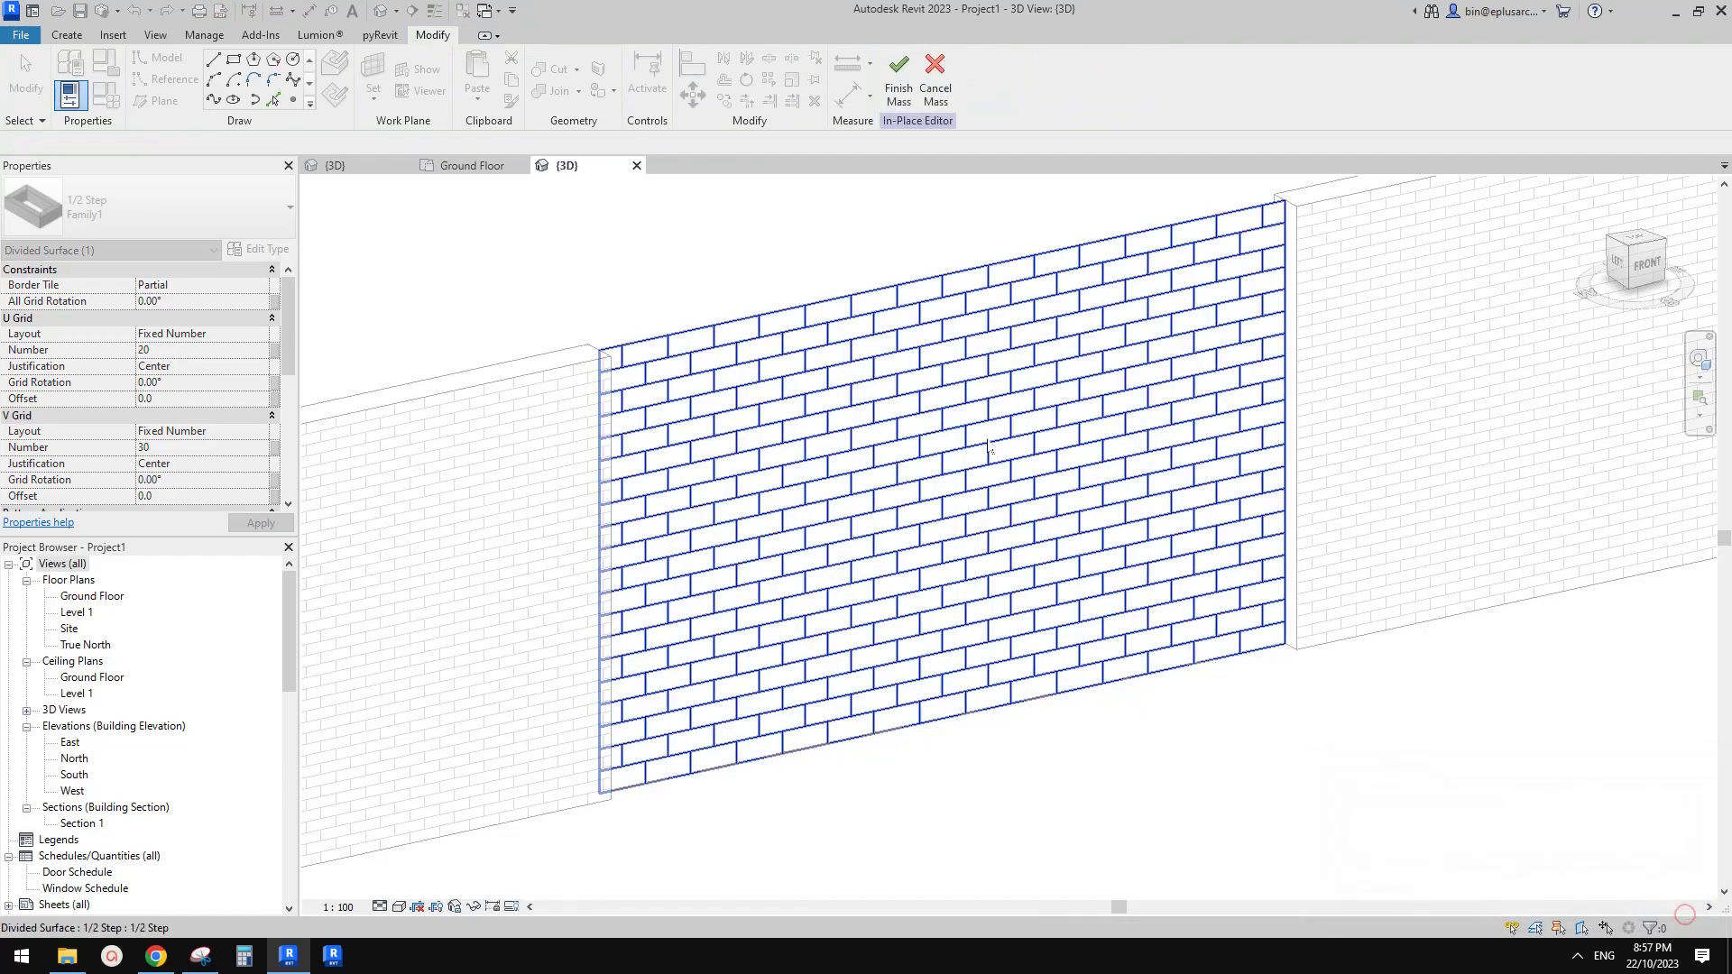
Return to the hollow block family and set its TH parameter to 50 mm in the family types
{"action": "left_click", "coordinate": [345, 166]}
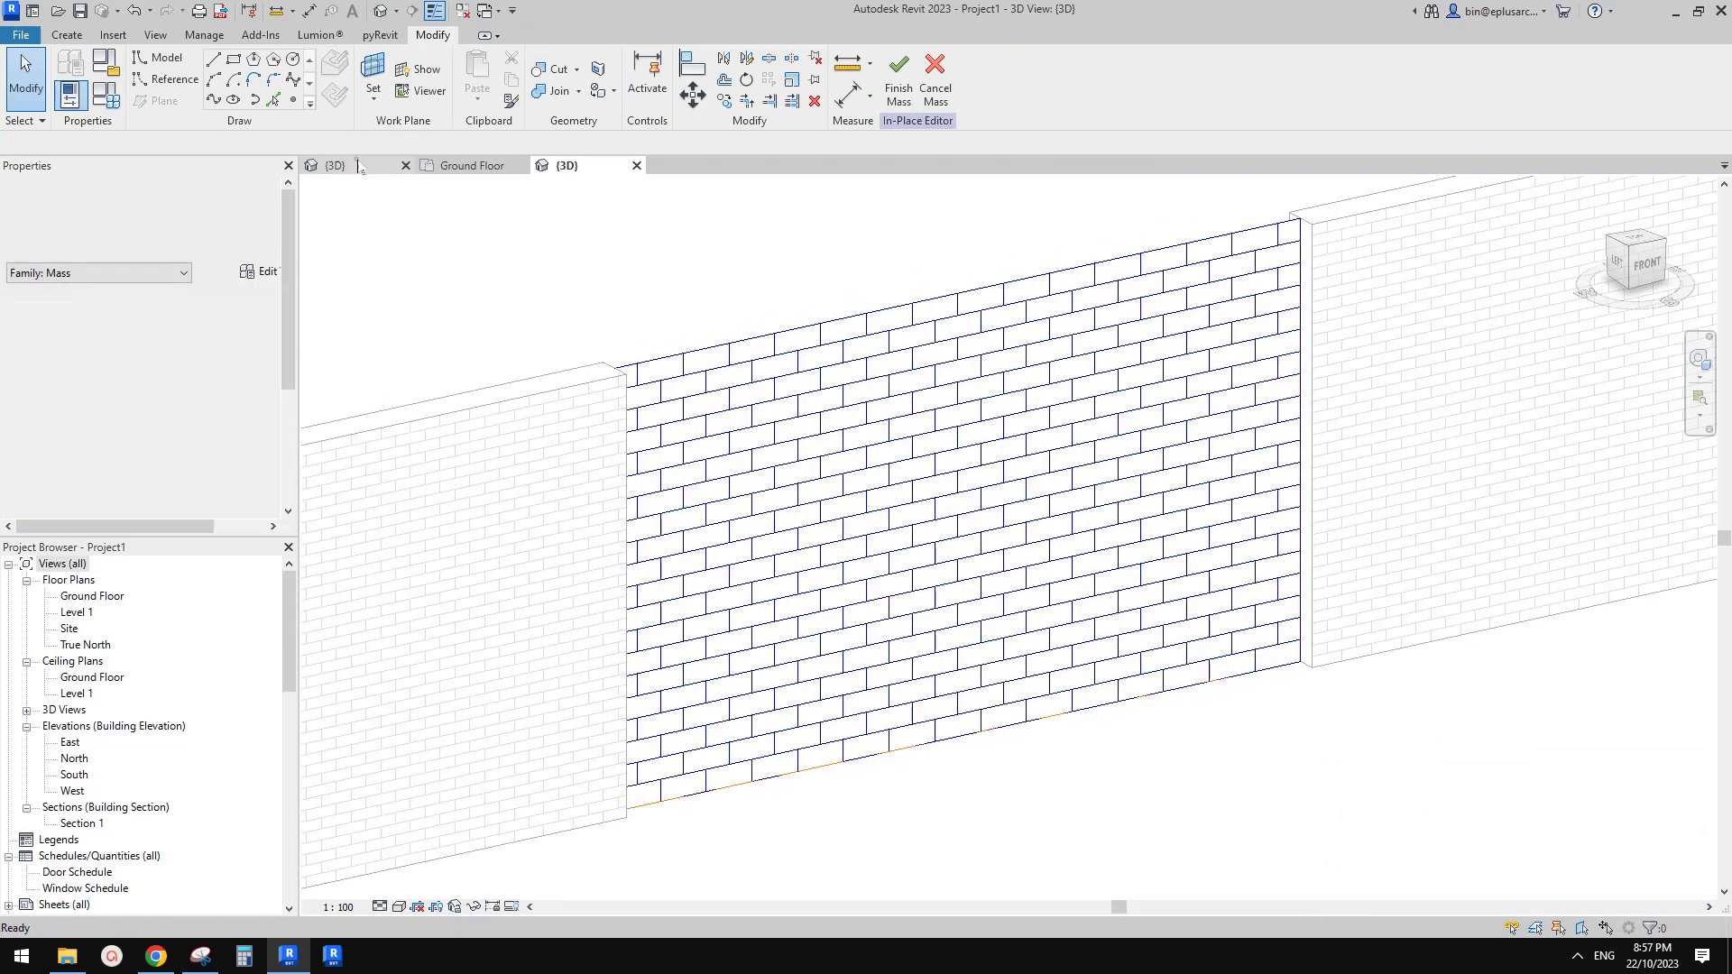
{"action": "middle_click_drag", "start_coordinate": [908, 534], "coordinate": [958, 646], "text": "shift"}
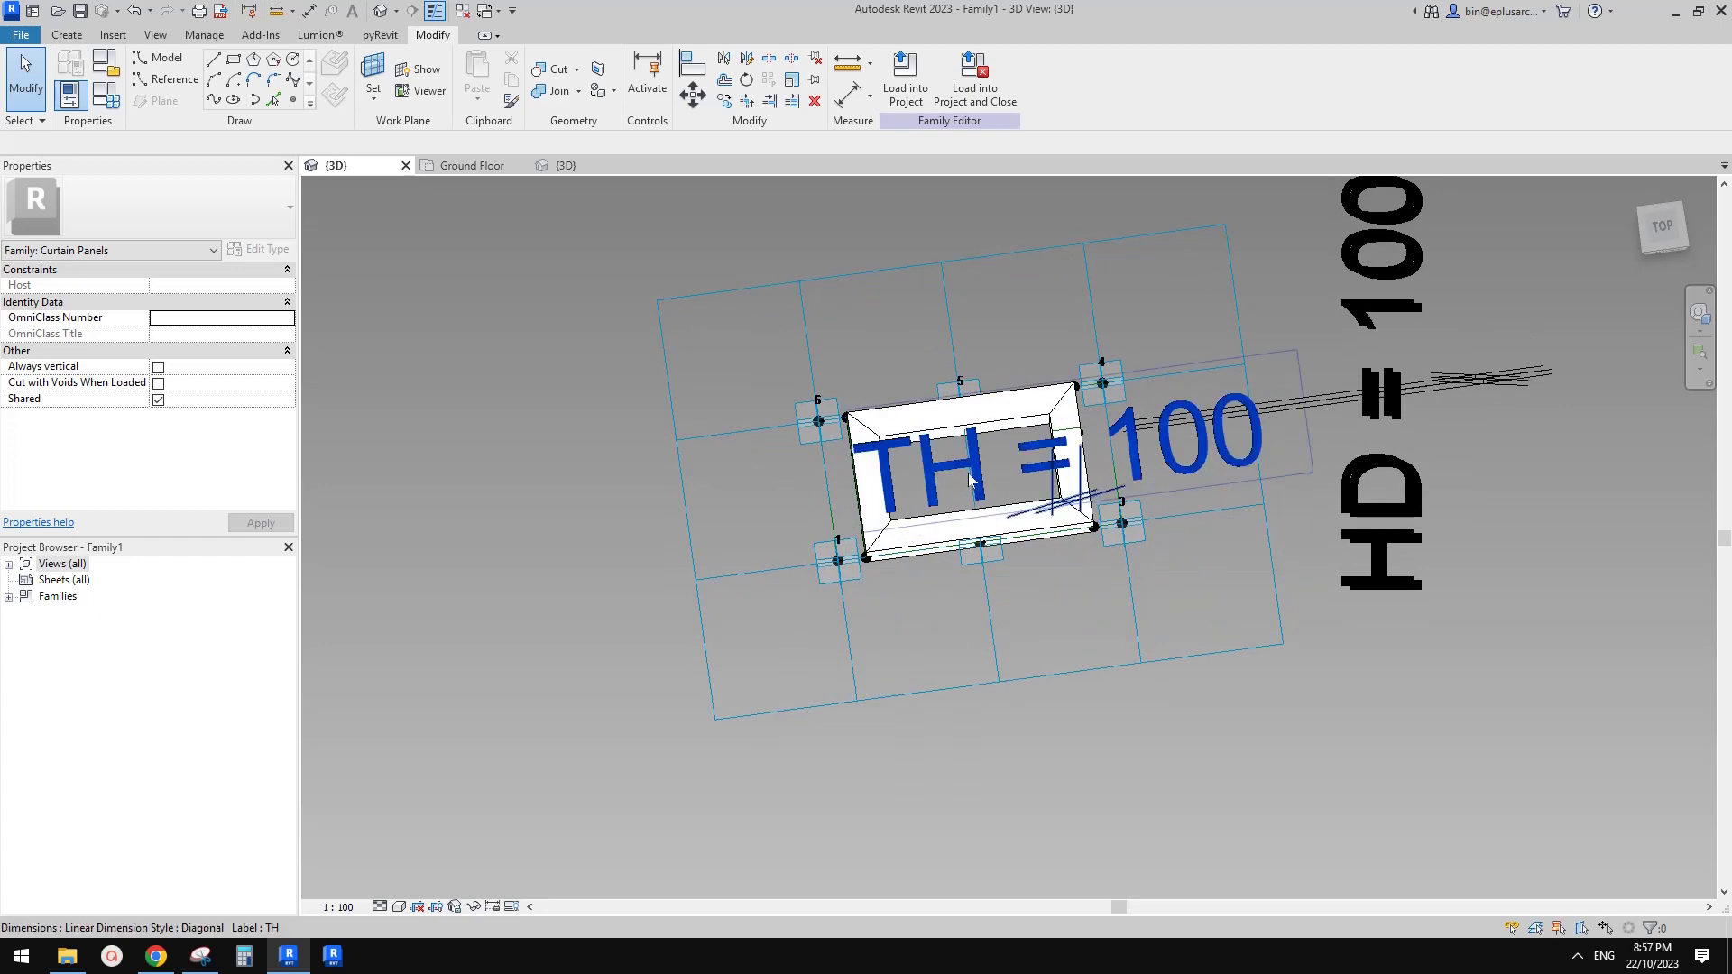
{"action": "left_click", "coordinate": [567, 166]}
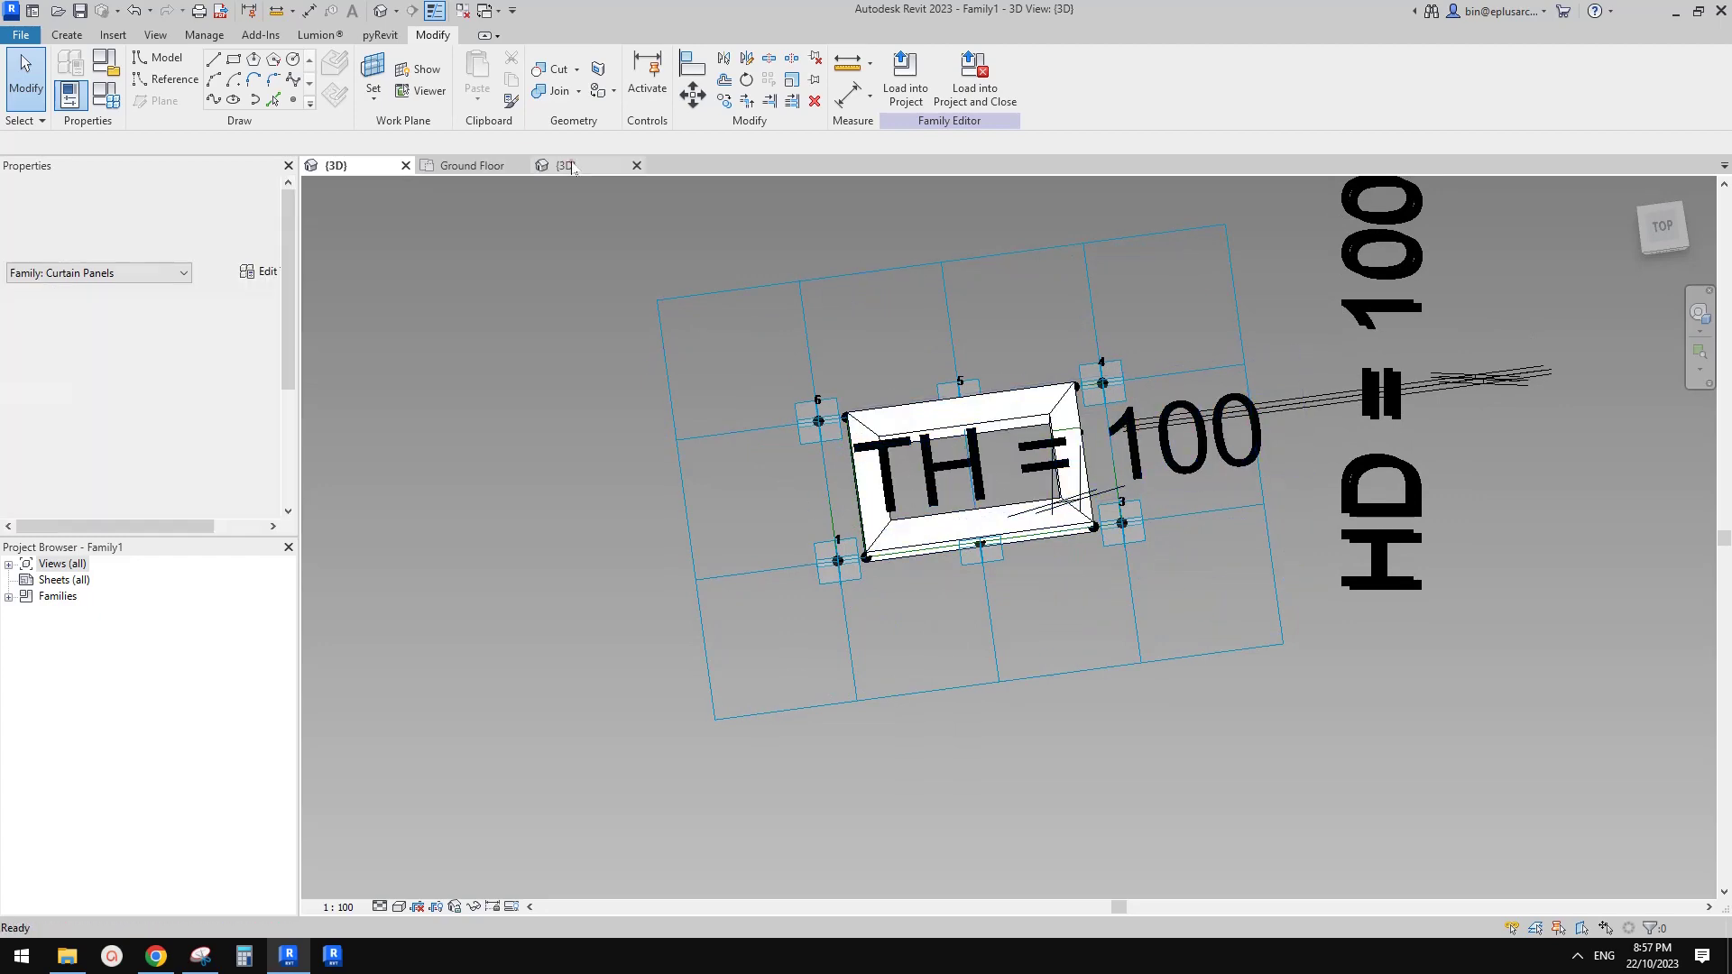
{"action": "left_click", "coordinate": [364, 168]}
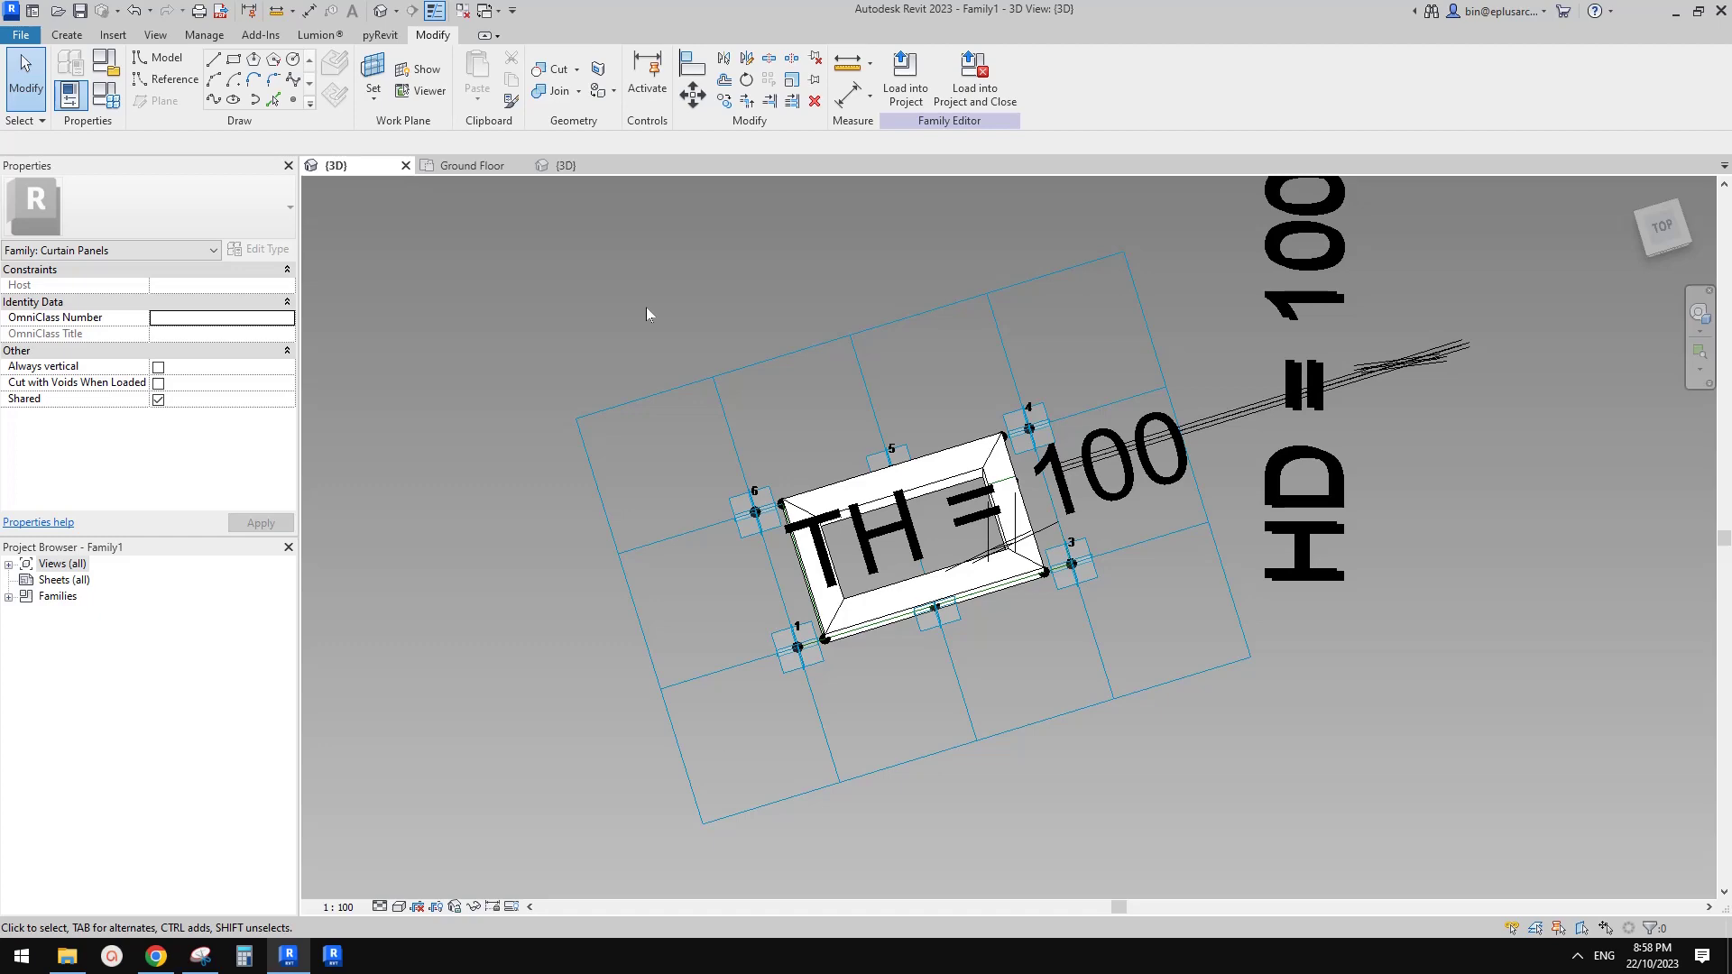
{"action": "left_click", "coordinate": [72, 93]}
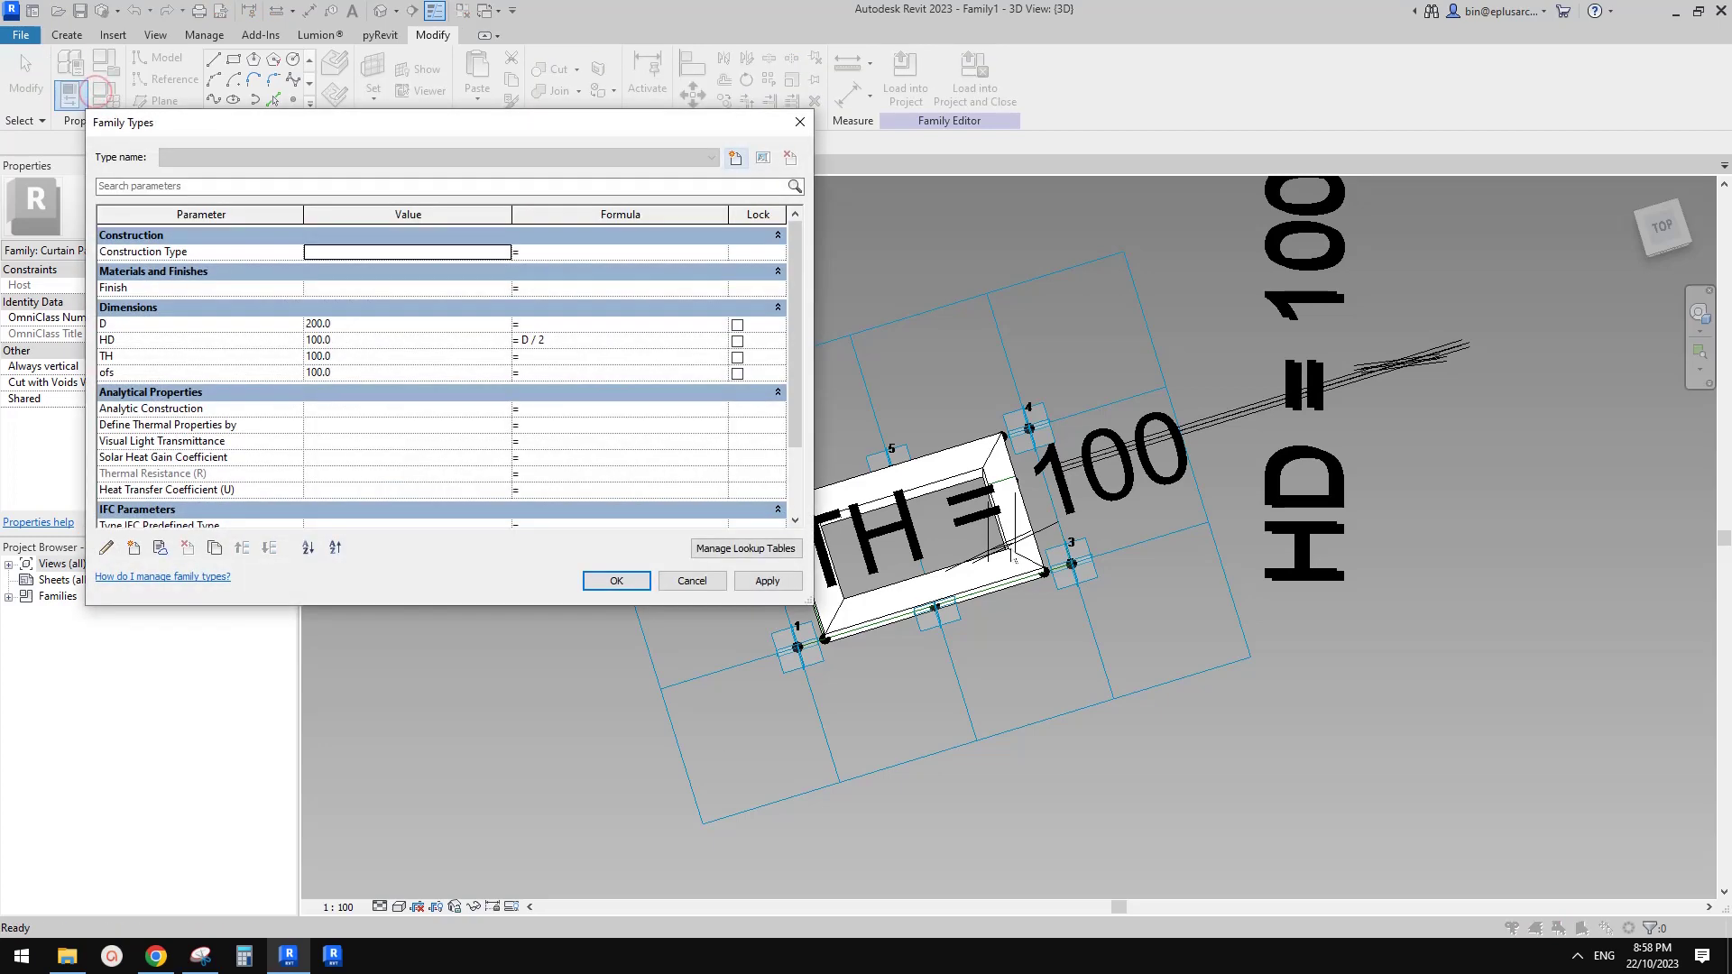
{"action": "left_click_drag", "start_coordinate": [406, 123], "coordinate": [481, 123]}
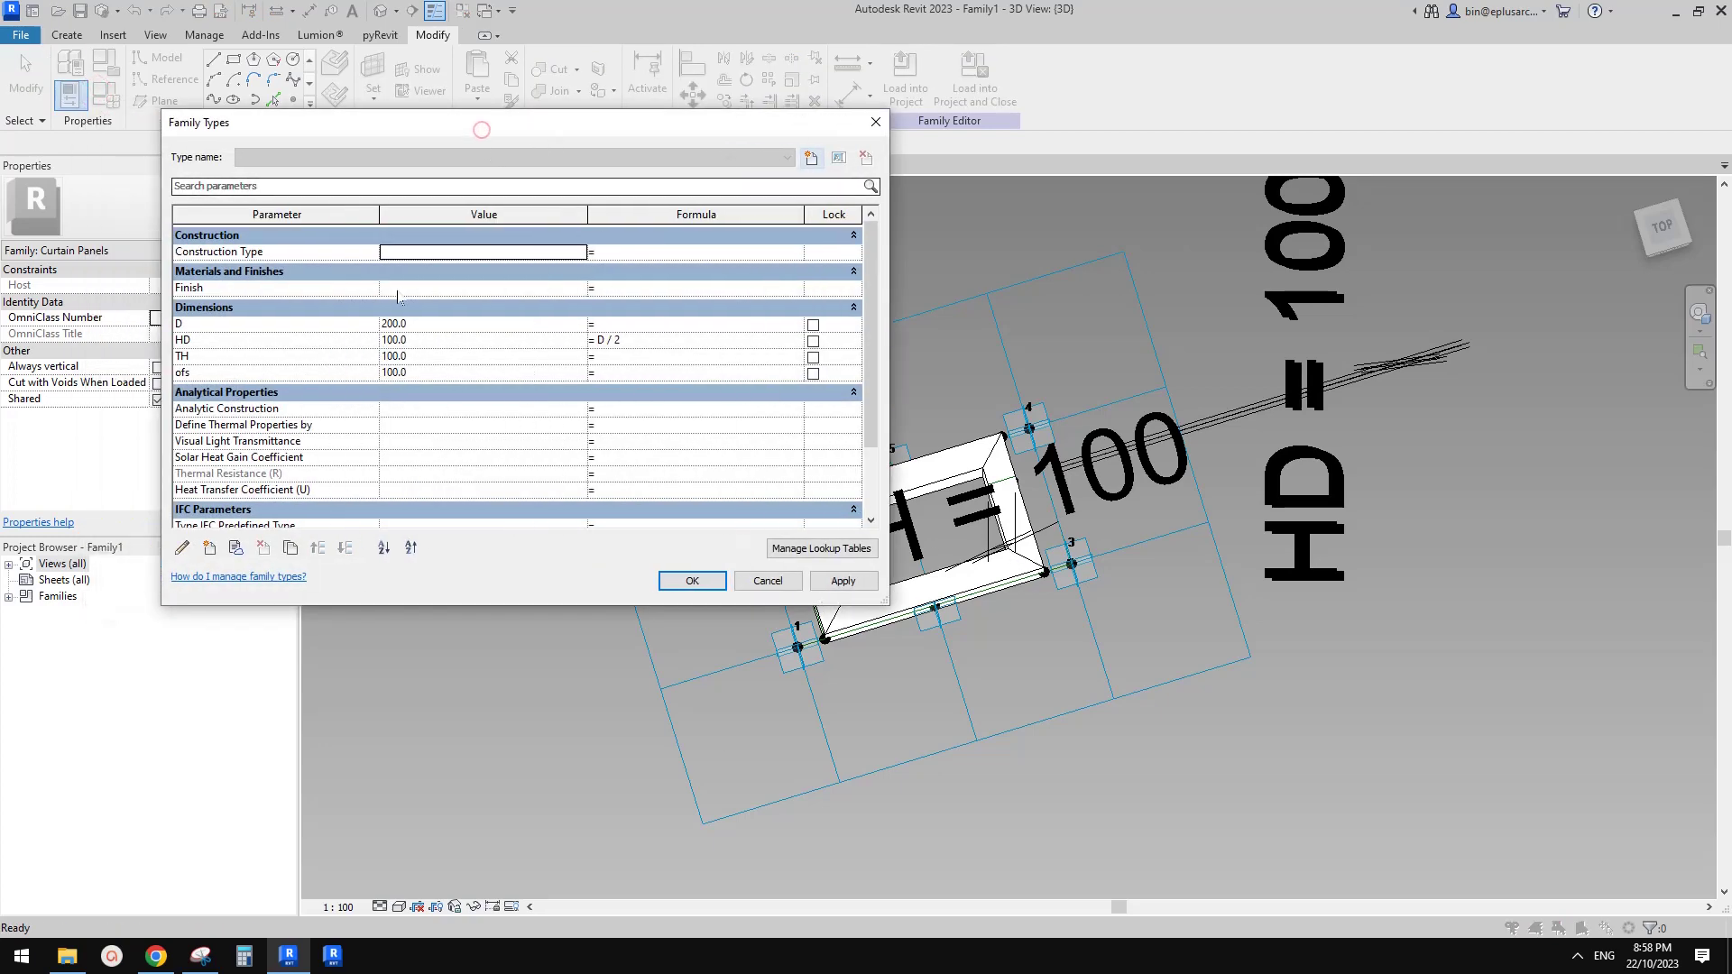
{"action": "left_click", "coordinate": [444, 359]}
{"action": "double_click", "coordinate": [444, 361]}
{"action": "type", "text": "50"}
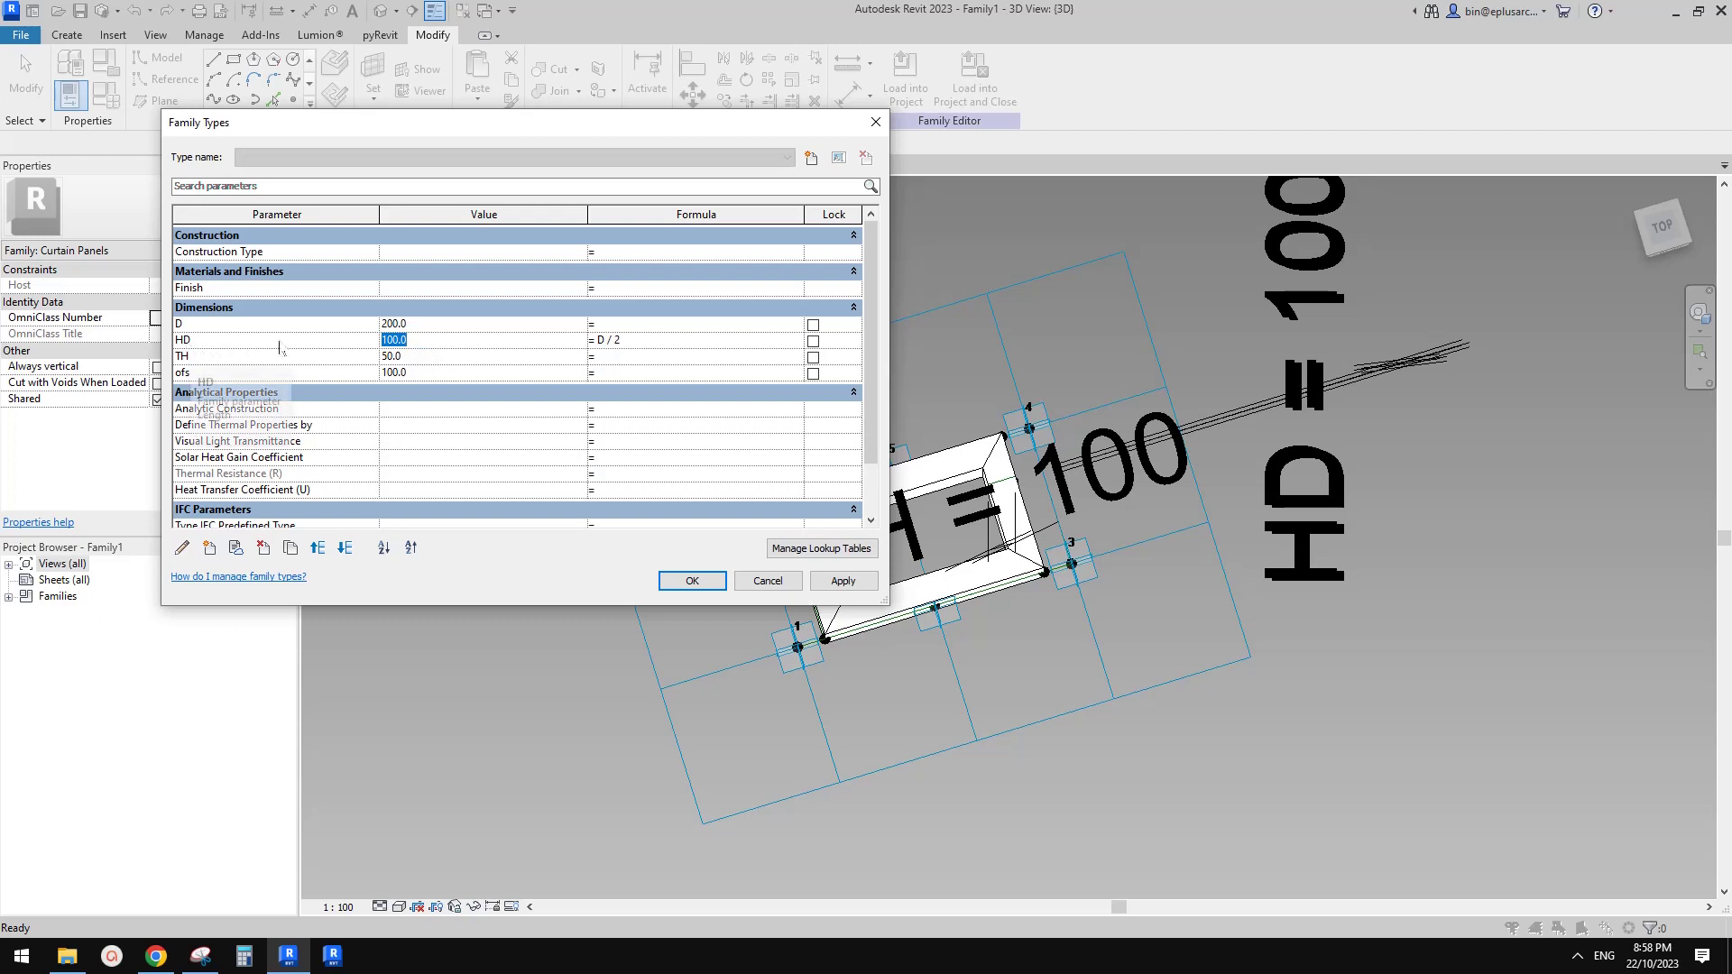
Set the block family's D parameter to 110 mm and ofs to 50 mm, and accept the new dimensions
{"action": "left_click", "coordinate": [417, 325]}
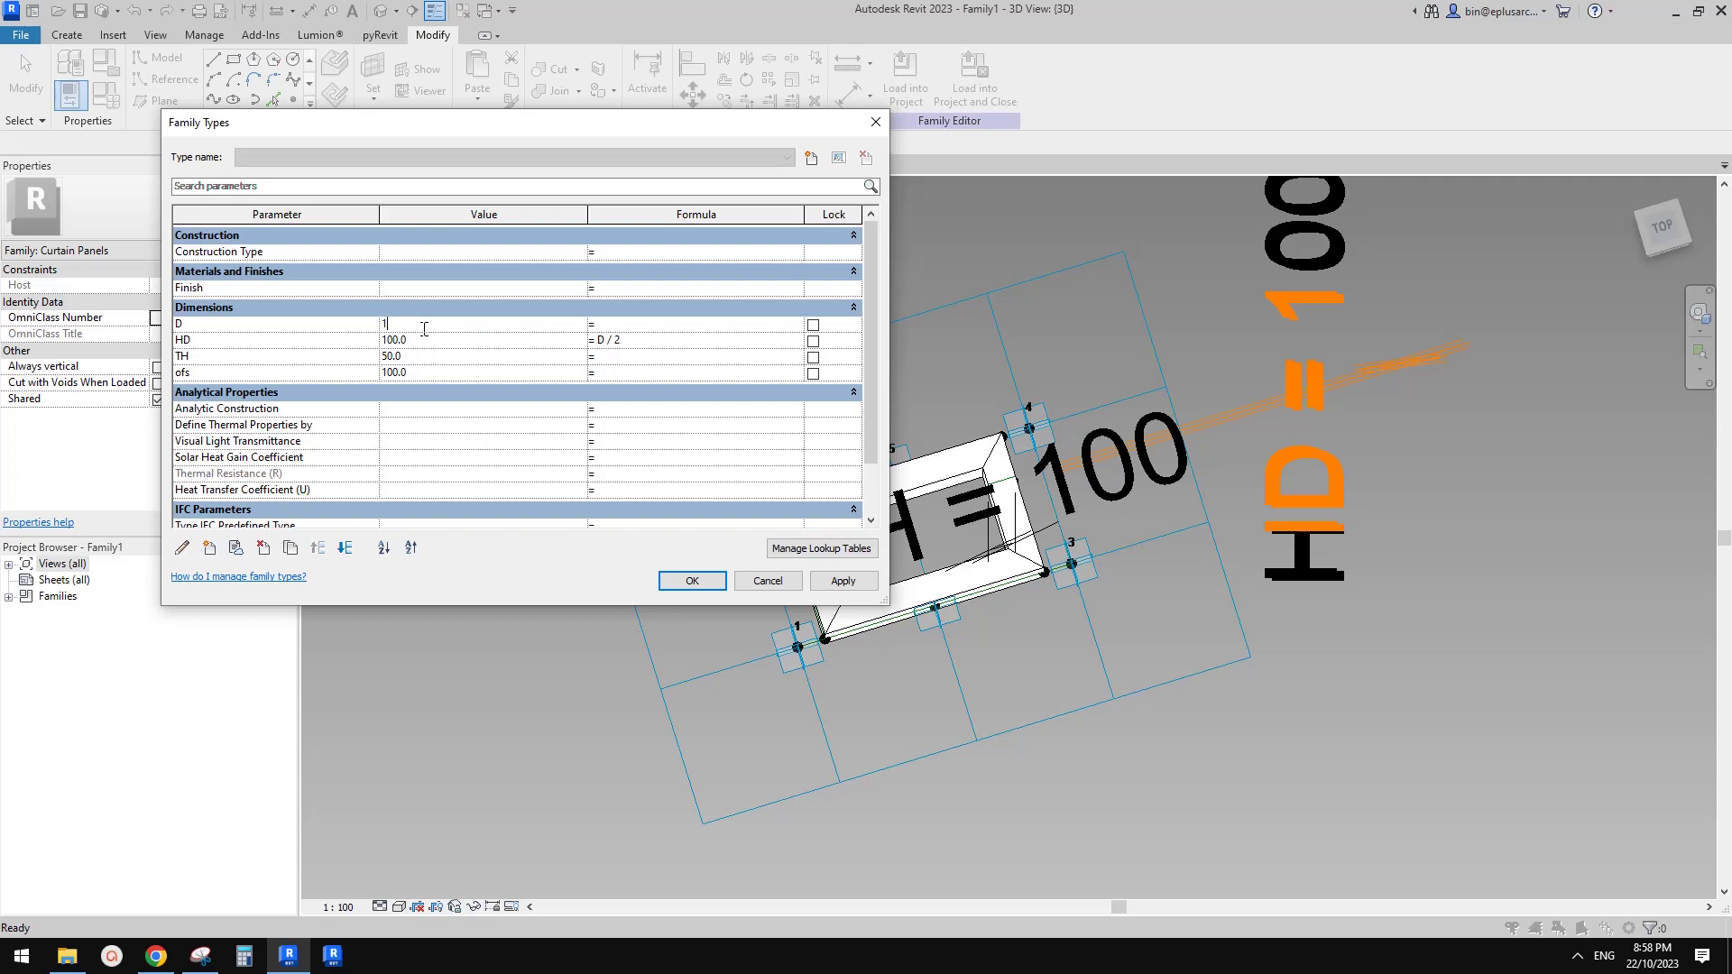
{"action": "left_click", "coordinate": [428, 374]}
{"action": "type", "text": "50"}
{"action": "left_click", "coordinate": [692, 580]}
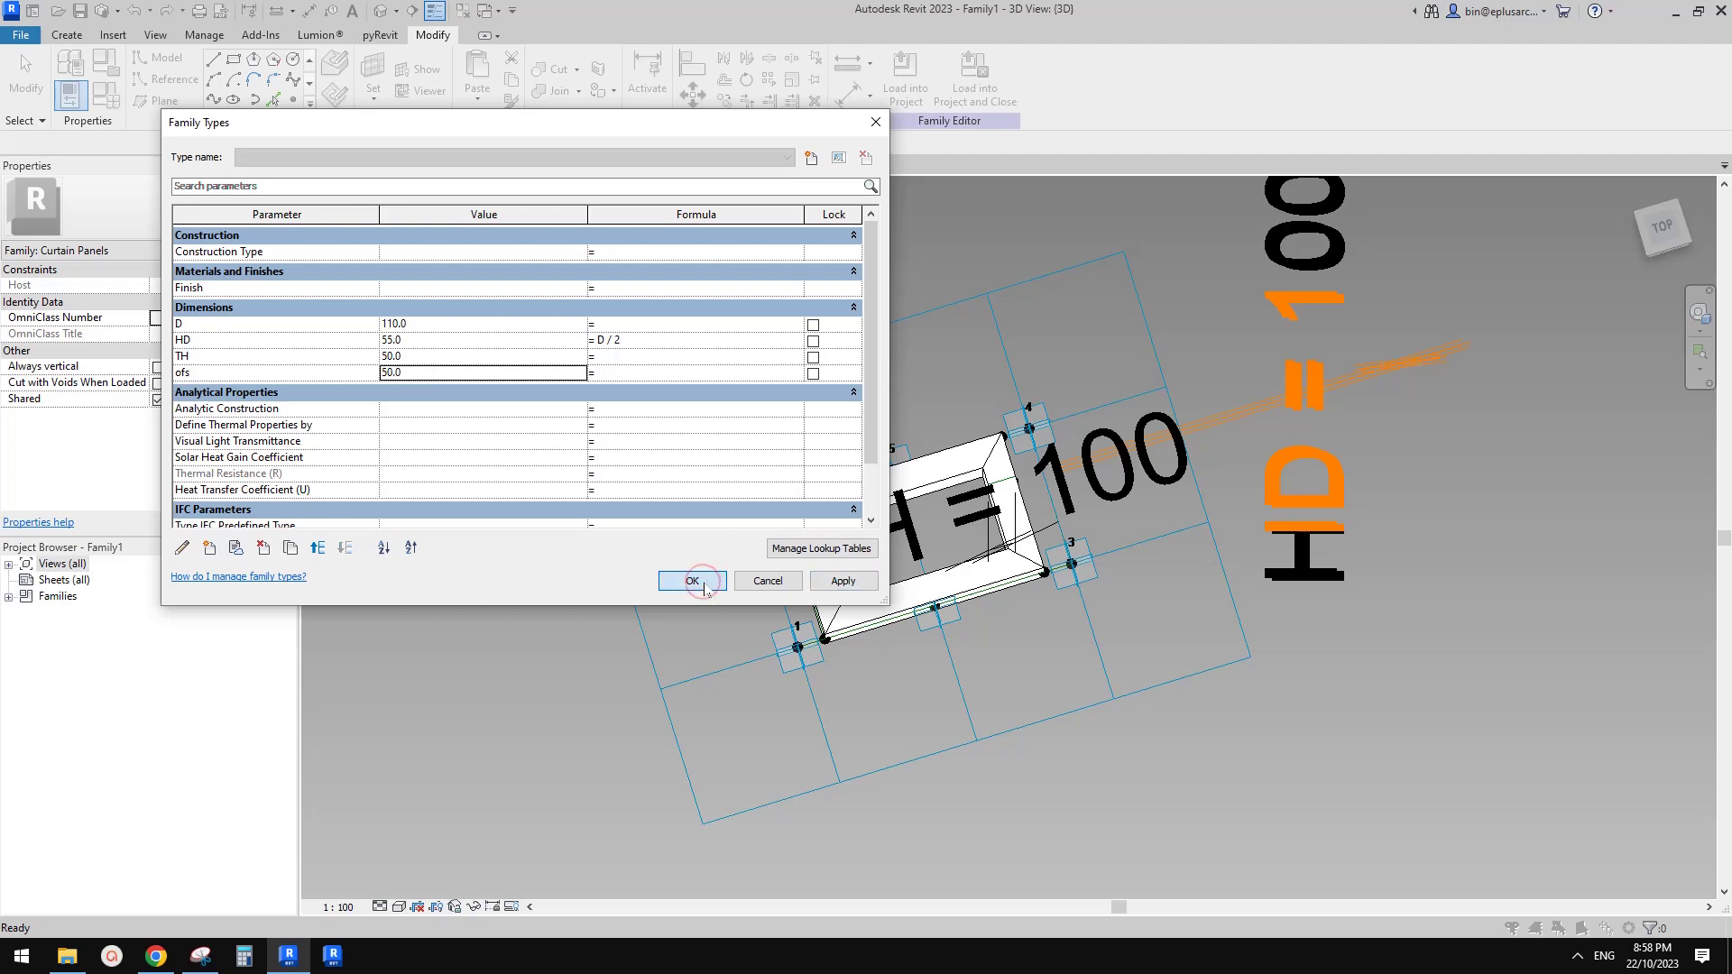
{"action": "scroll", "coordinate": [843, 427], "scroll_direction": "up", "scroll_amount": 3}
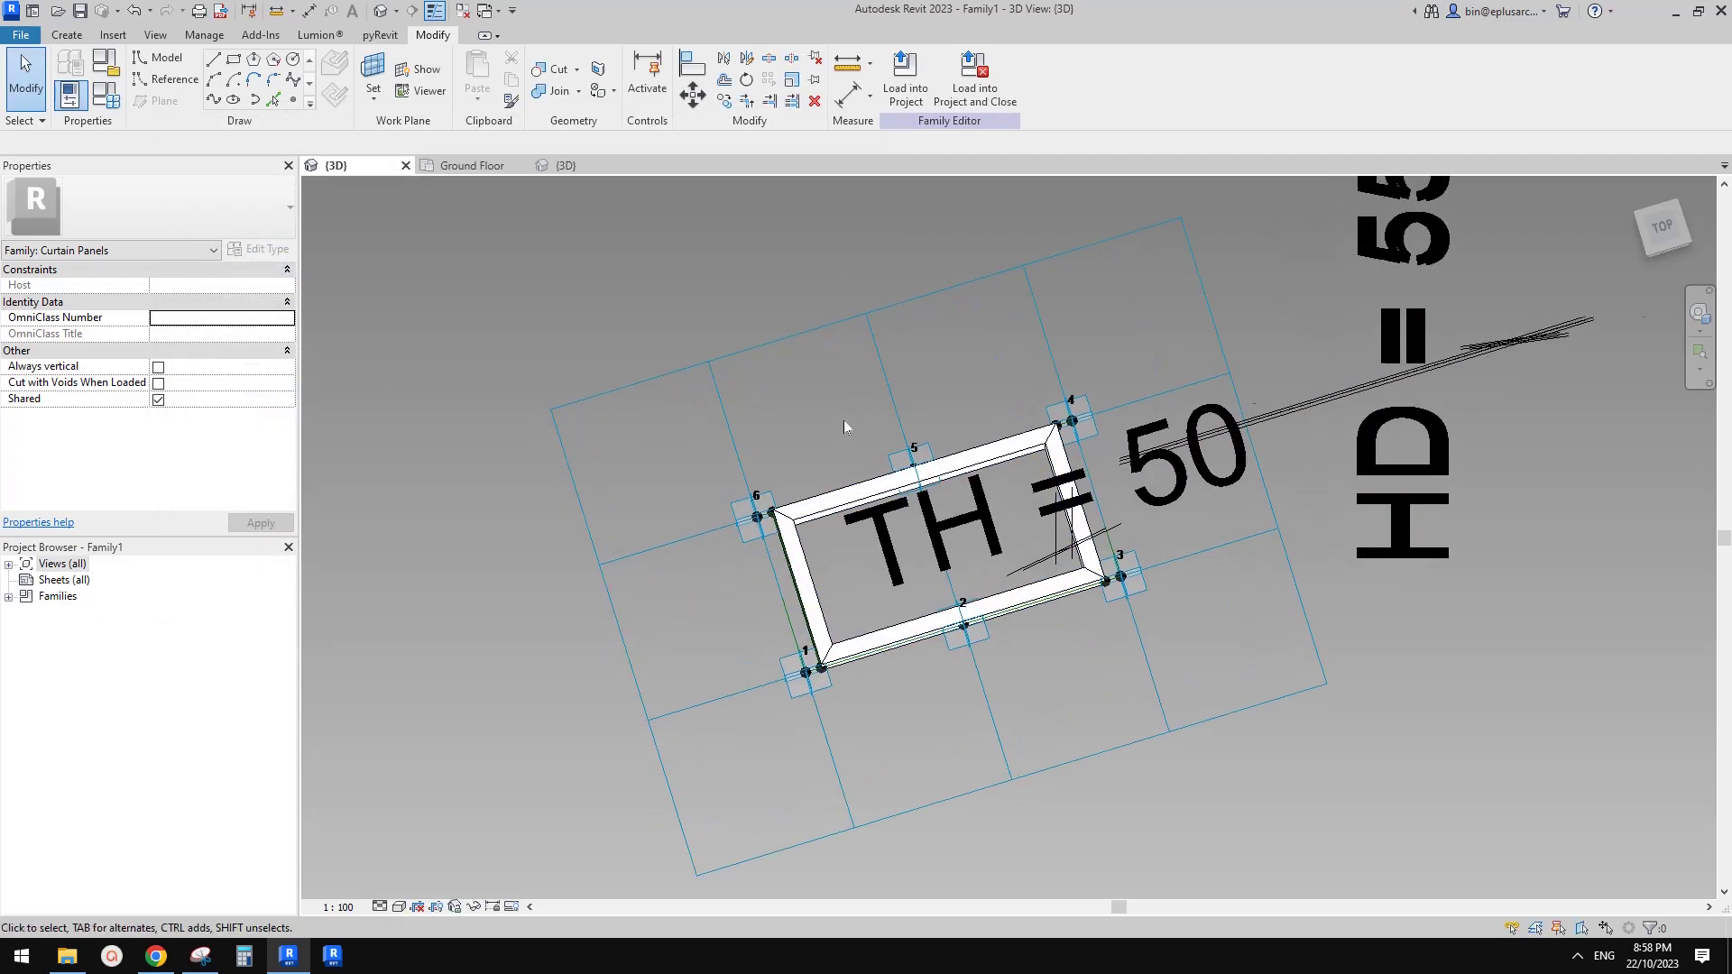
Reload the block family into the project, overwriting the existing version and its parameter values, and return to the project's 3D view
{"action": "left_click", "coordinate": [905, 77]}
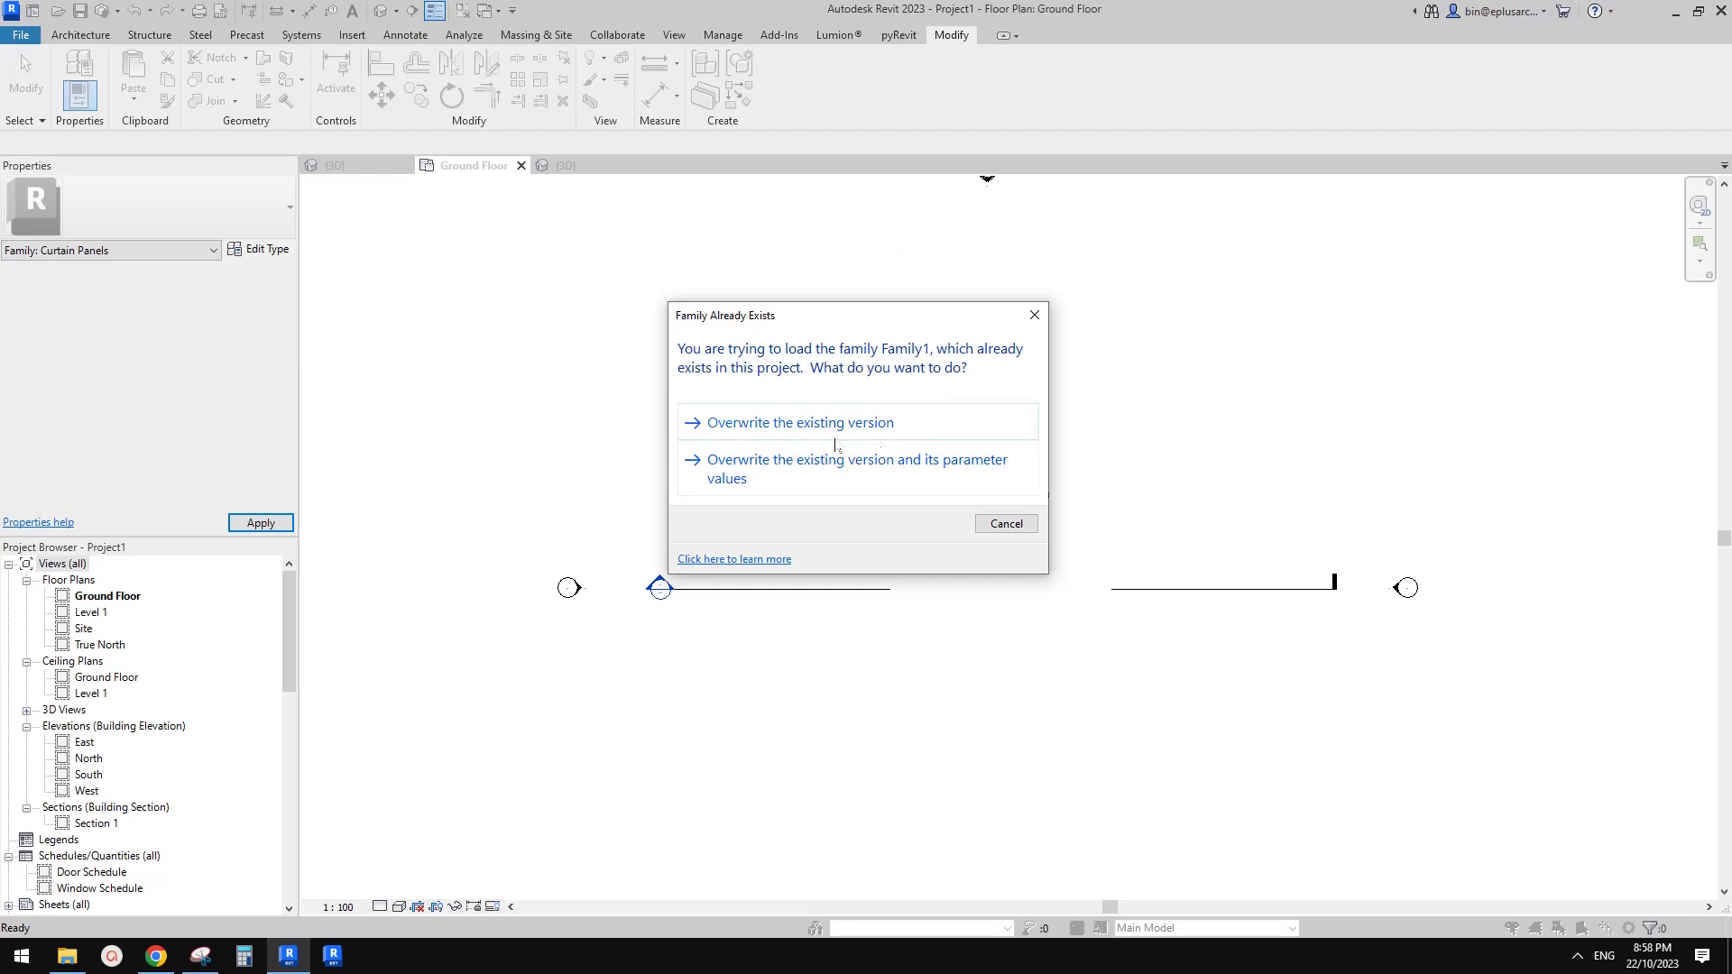
{"action": "left_click", "coordinate": [793, 476]}
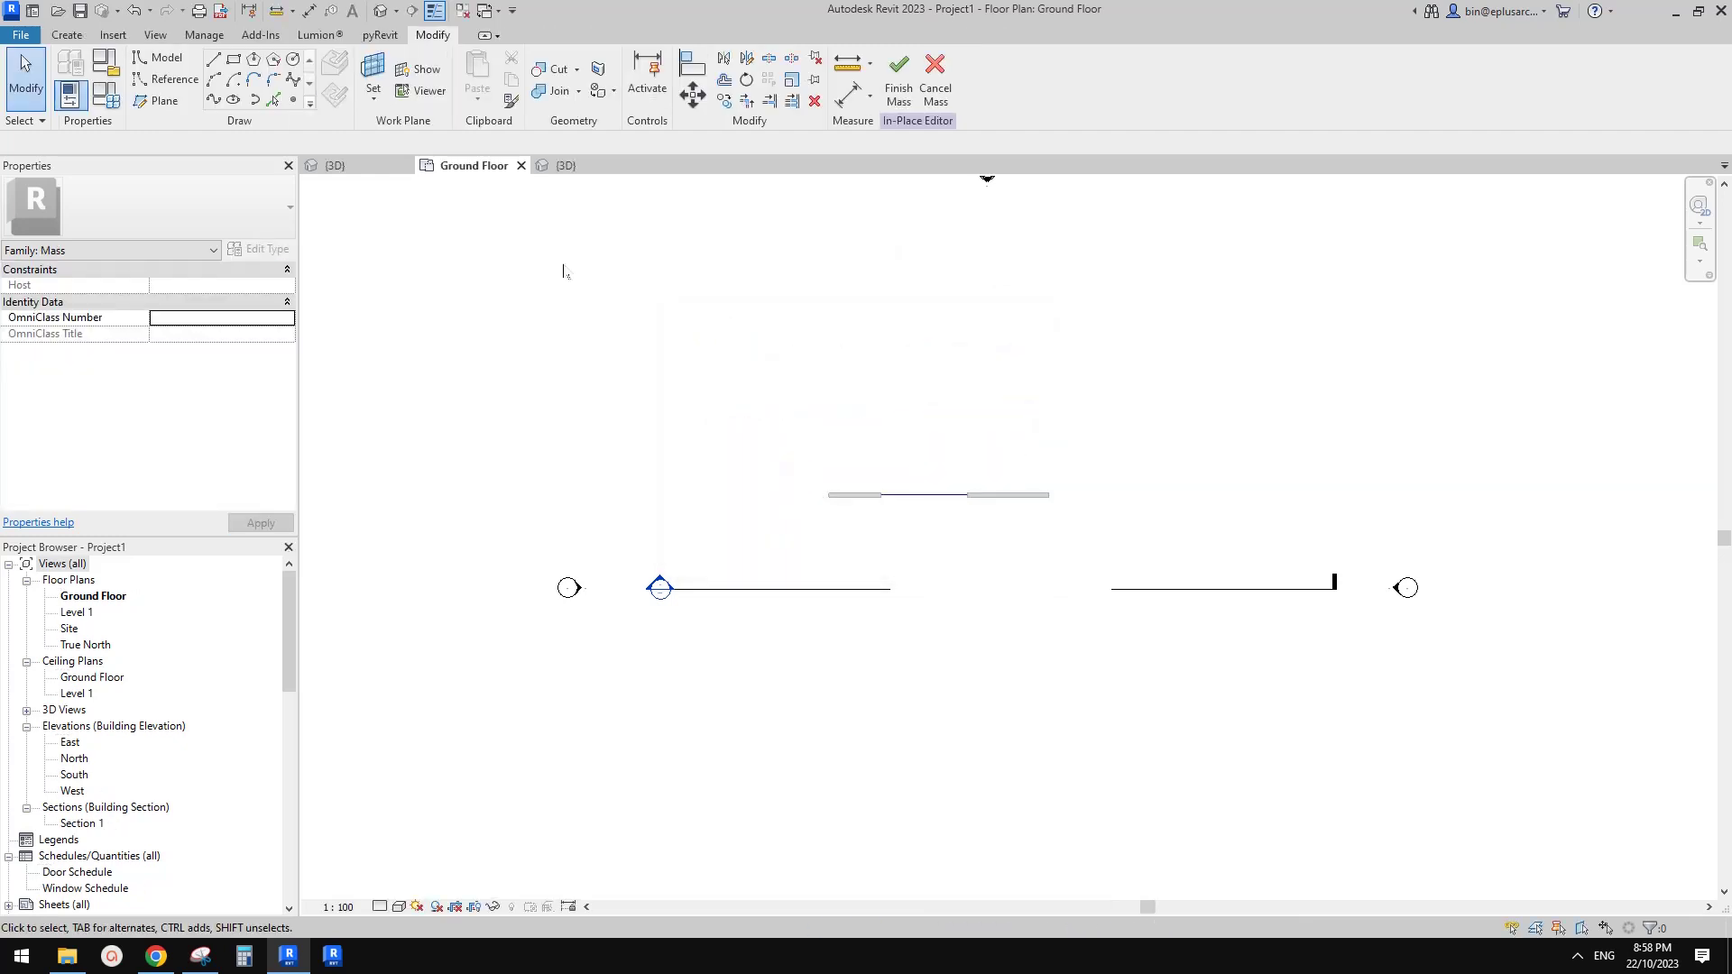
{"action": "left_click", "coordinate": [380, 11]}
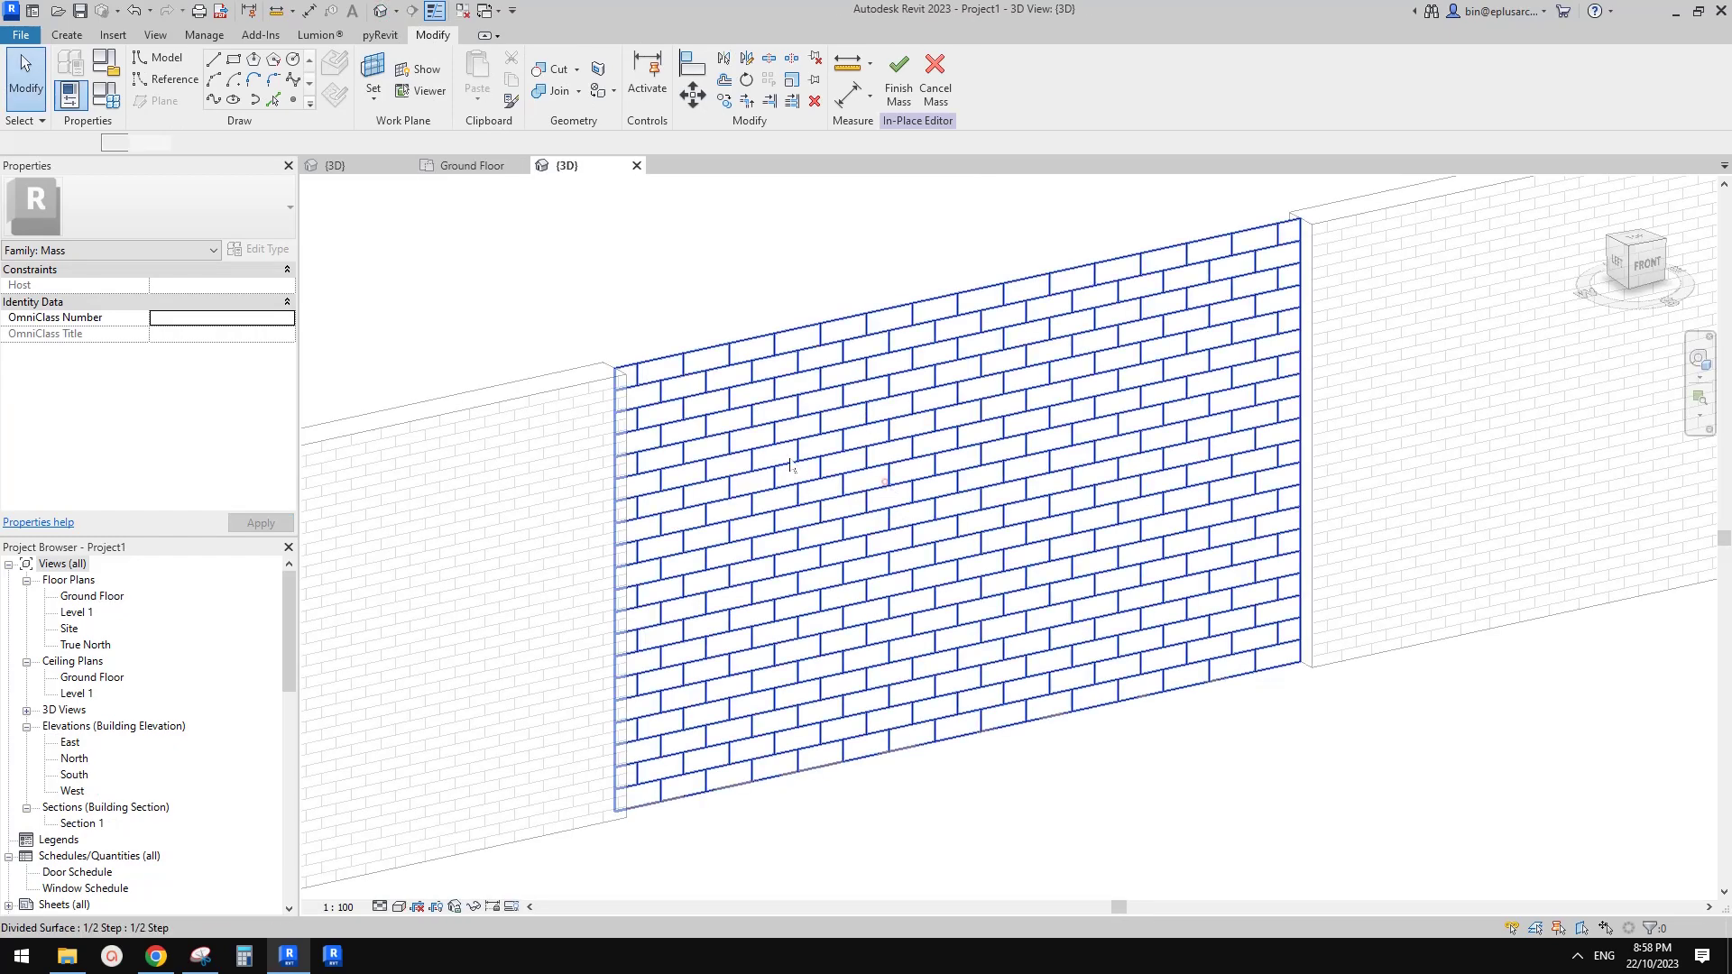
Apply the Family1 panel under 1/2 Step to the divided surface between the two brick walls
{"action": "left_click", "coordinate": [884, 480]}
{"action": "left_click", "coordinate": [253, 213]}
{"action": "left_click", "coordinate": [104, 345]}
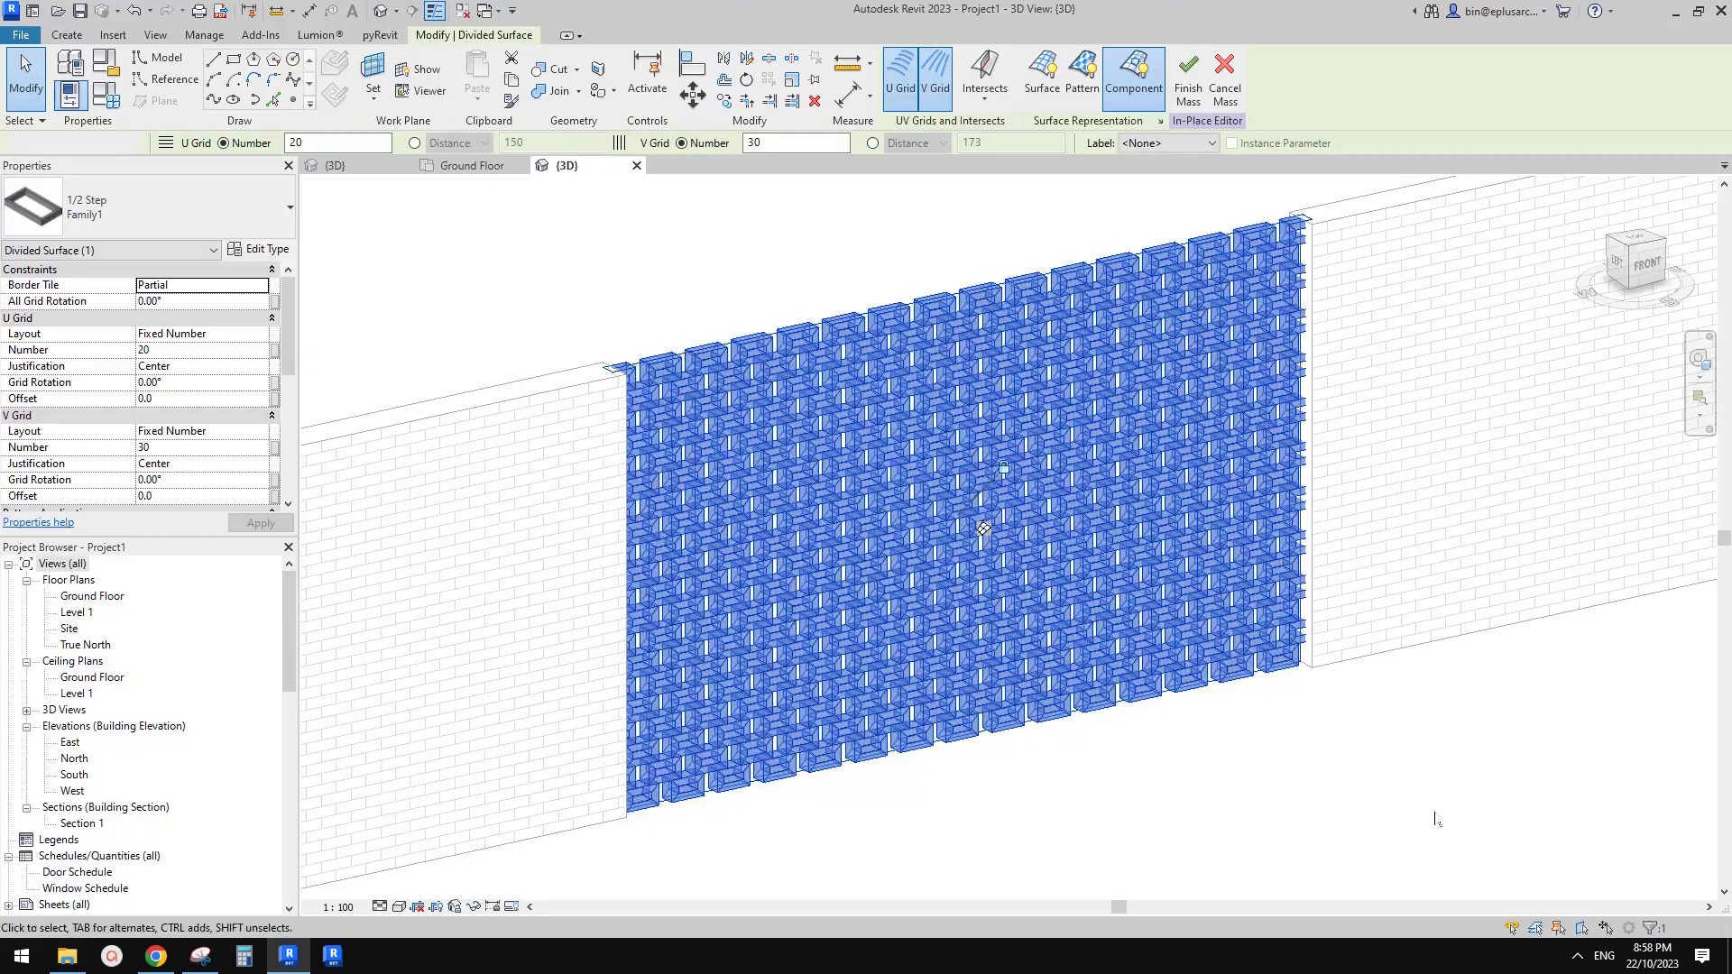
{"action": "key", "text": "Escape"}
{"action": "middle_click_drag", "start_coordinate": [1438, 812], "coordinate": [1218, 678], "text": "shift"}
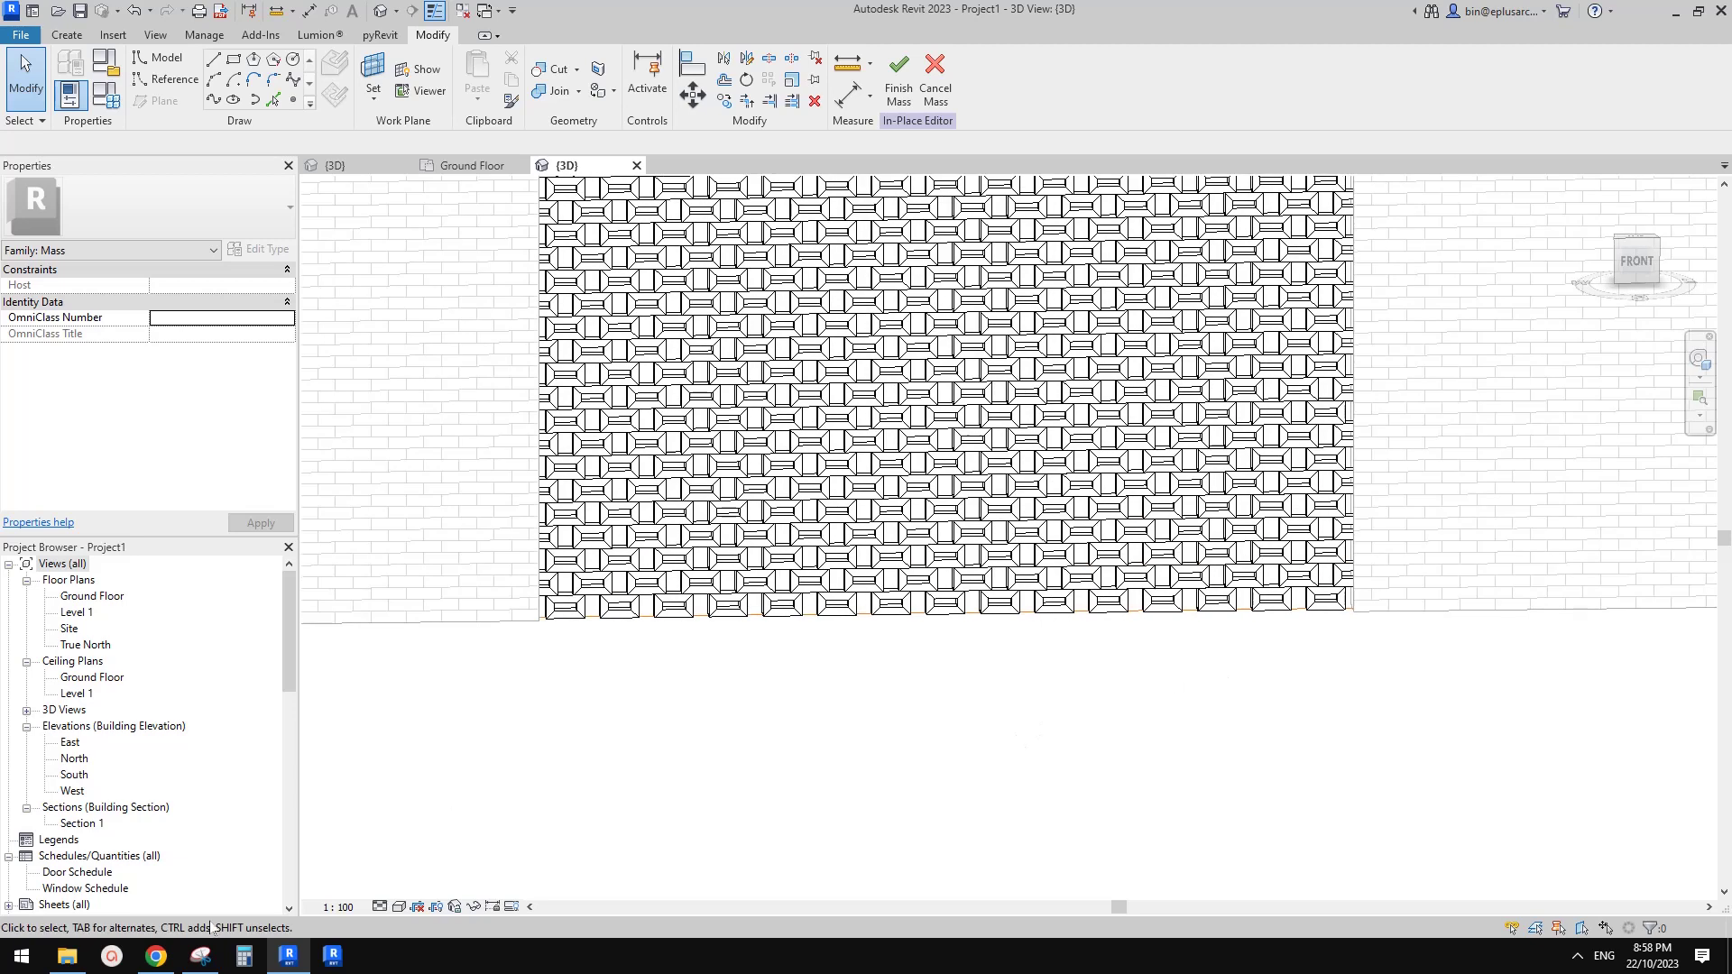
Check the breeze block reference photo in Google Docs, and return to Revit to show the wall in shaded display
{"action": "left_click", "coordinate": [156, 955]}
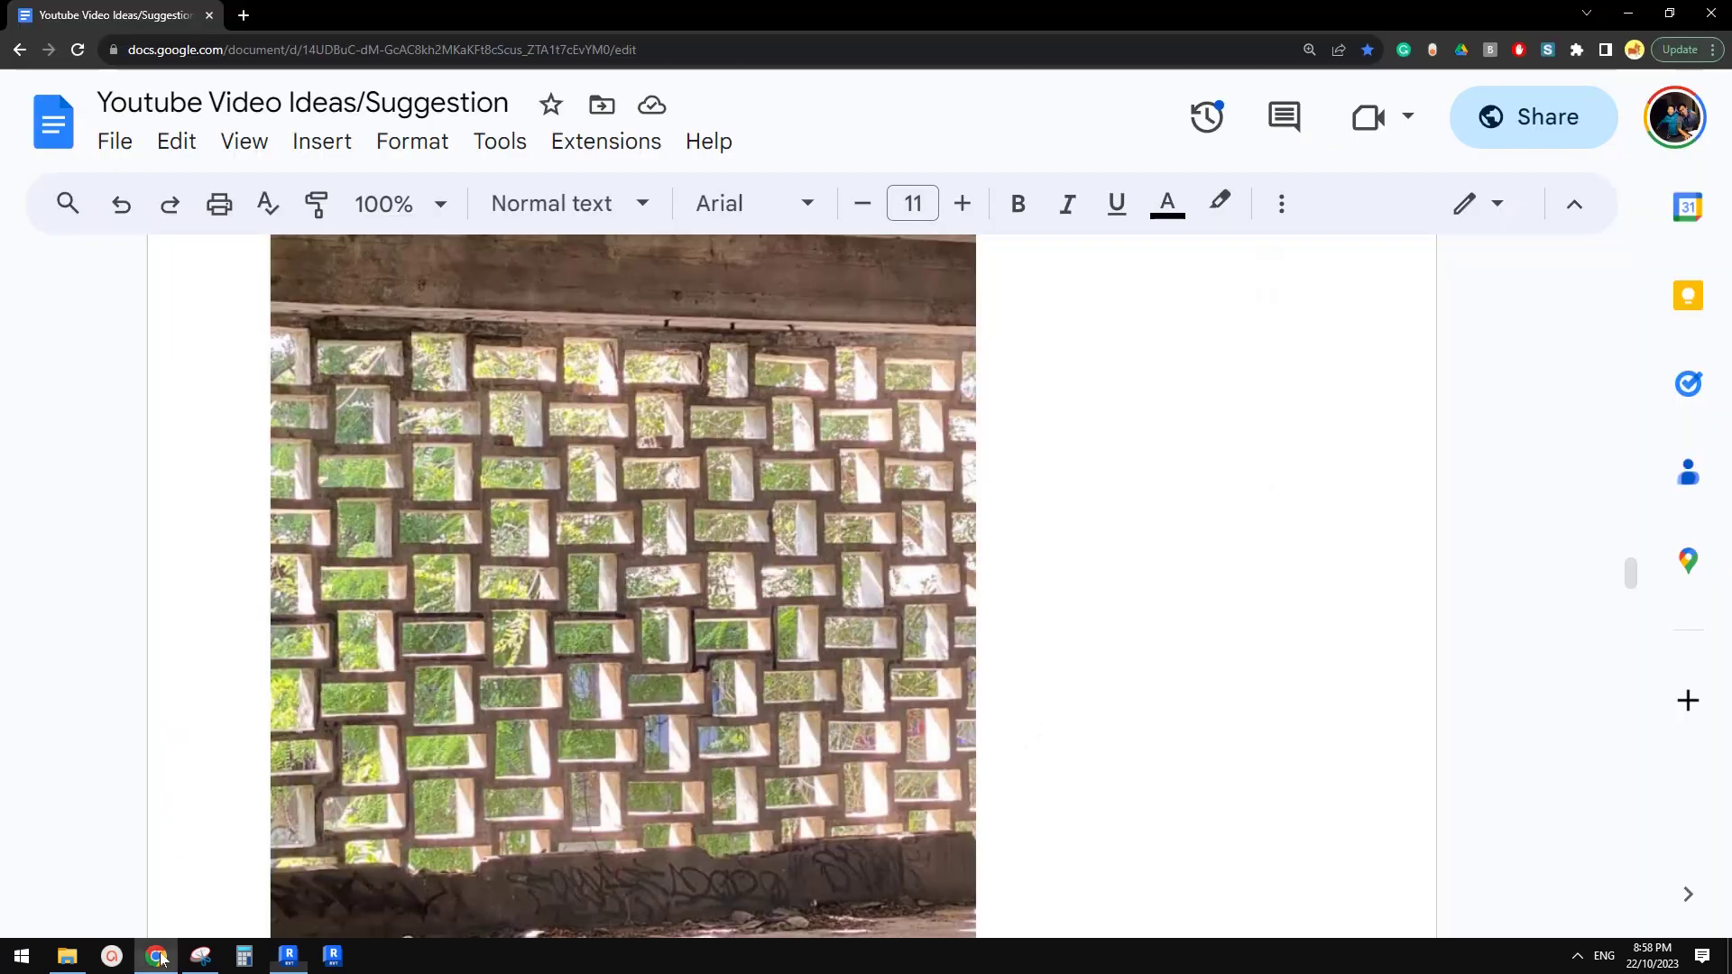
{"action": "left_click", "coordinate": [292, 962]}
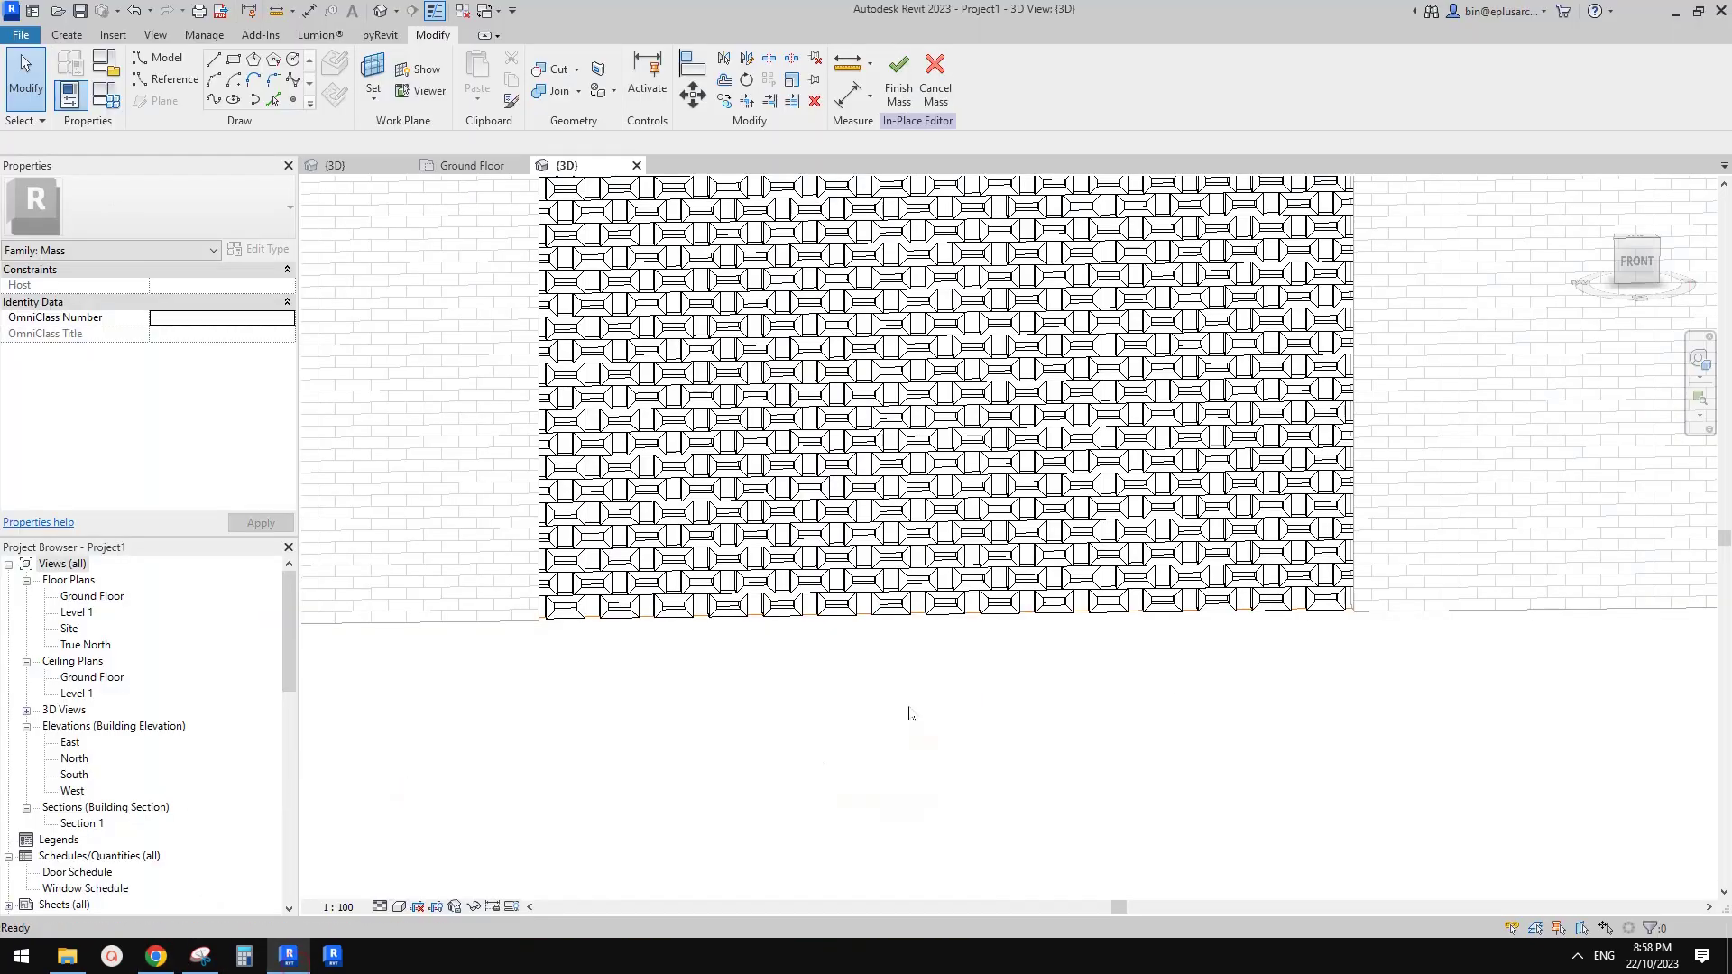
{"action": "middle_click_drag", "start_coordinate": [909, 714], "coordinate": [973, 665], "text": "shift"}
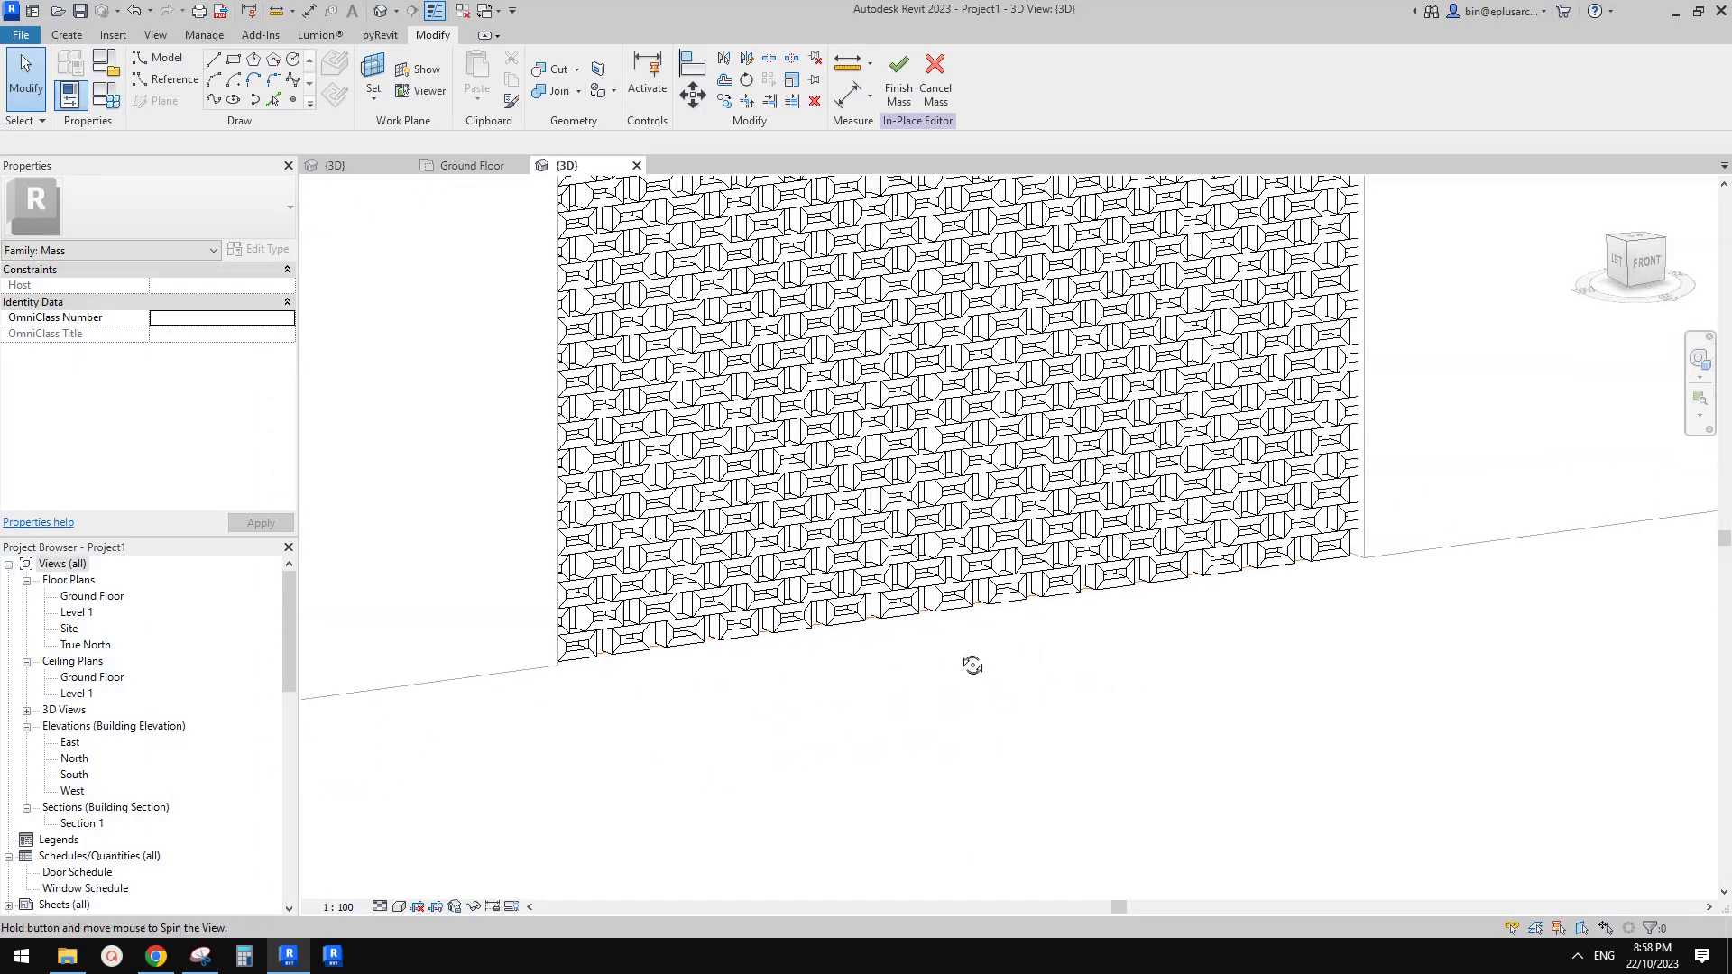
{"action": "mouse_move", "coordinate": [890, 754]}
{"action": "middle_mouse_down", "text": "shift"}
{"action": "mouse_move", "coordinate": [1052, 723]}
{"action": "mouse_move", "coordinate": [871, 663]}
{"action": "mouse_move", "coordinate": [1094, 764]}
{"action": "mouse_move", "coordinate": [989, 730]}
{"action": "middle_mouse_up", "text": "shift"}
{"action": "middle_click_drag", "start_coordinate": [981, 672], "coordinate": [858, 762], "text": "shift"}
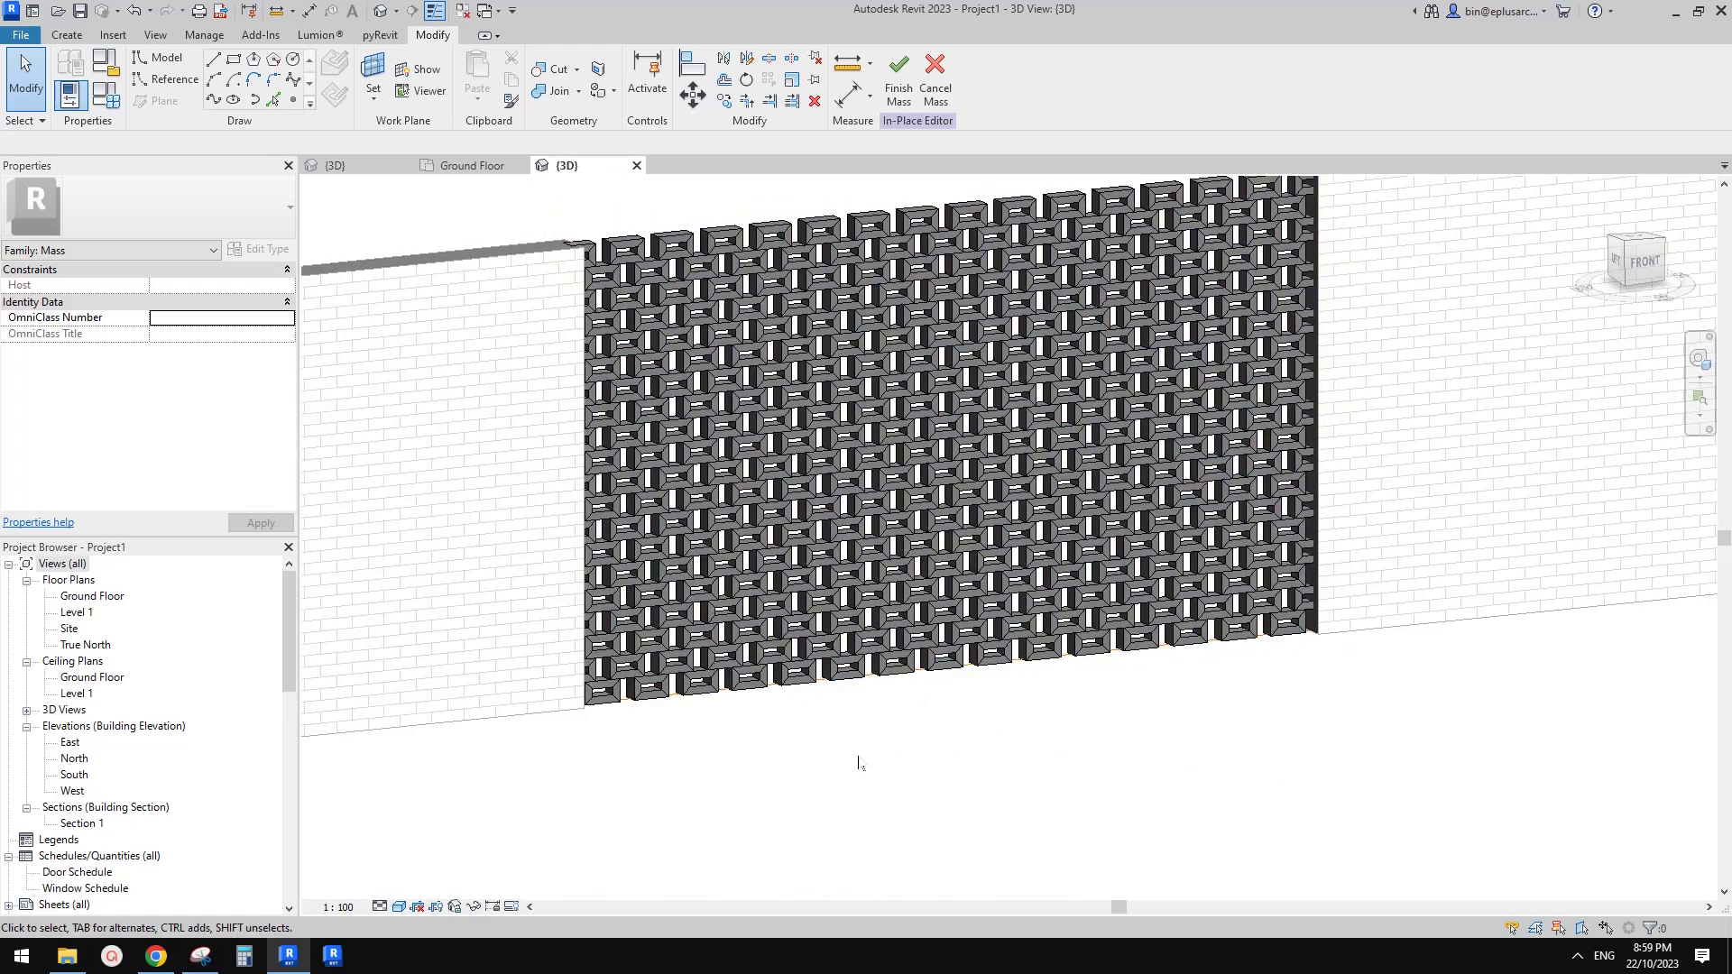
Open the type properties of a single block panel in the middle of the wall, keeping the wall in sight
{"action": "left_click", "coordinate": [939, 465]}
{"action": "left_click", "coordinate": [1021, 774]}
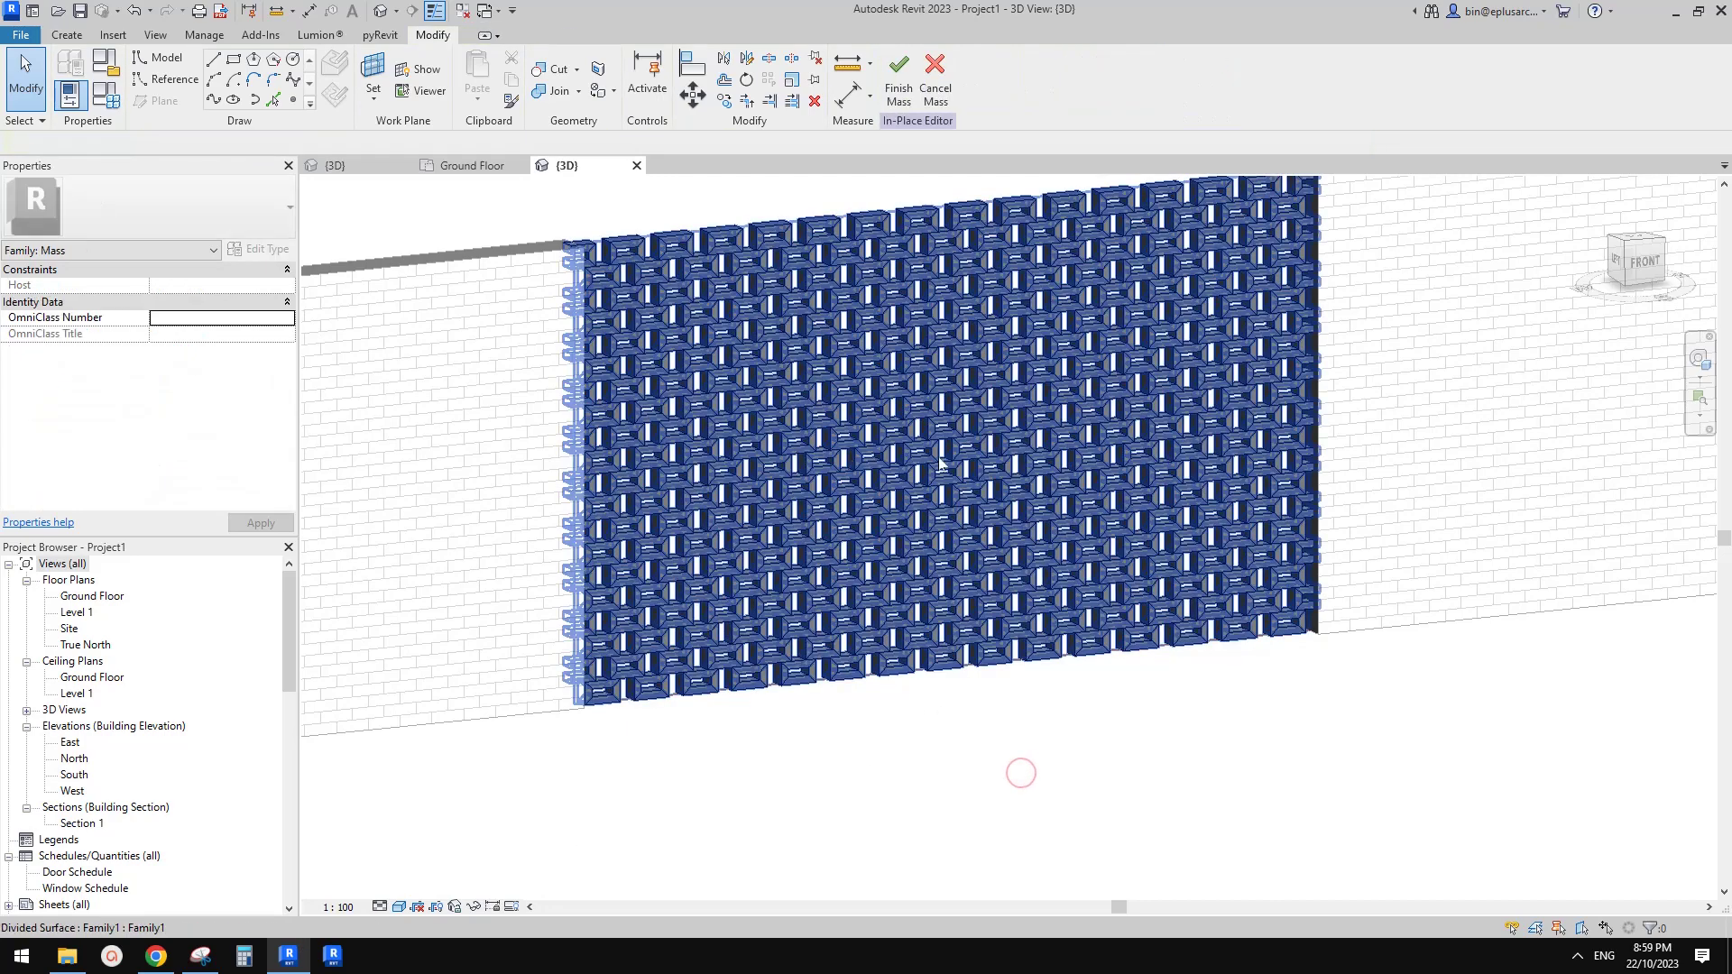
{"action": "scroll", "coordinate": [943, 469], "scroll_direction": "up", "scroll_amount": 2}
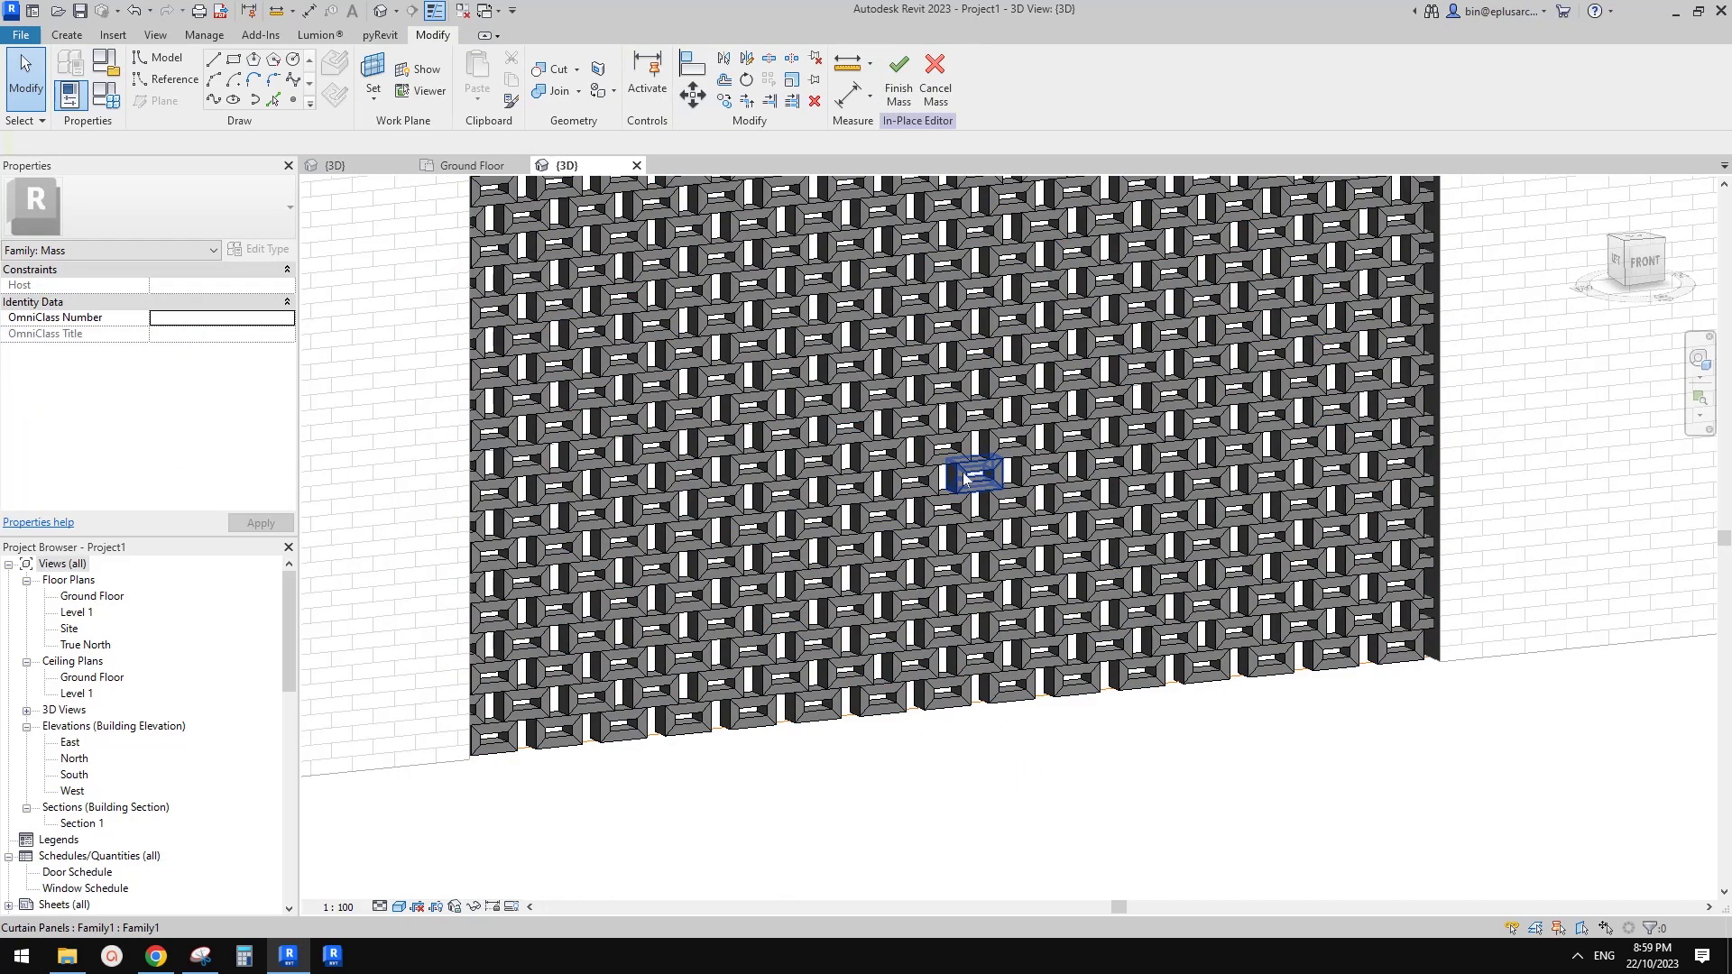
{"action": "left_click", "coordinate": [966, 478]}
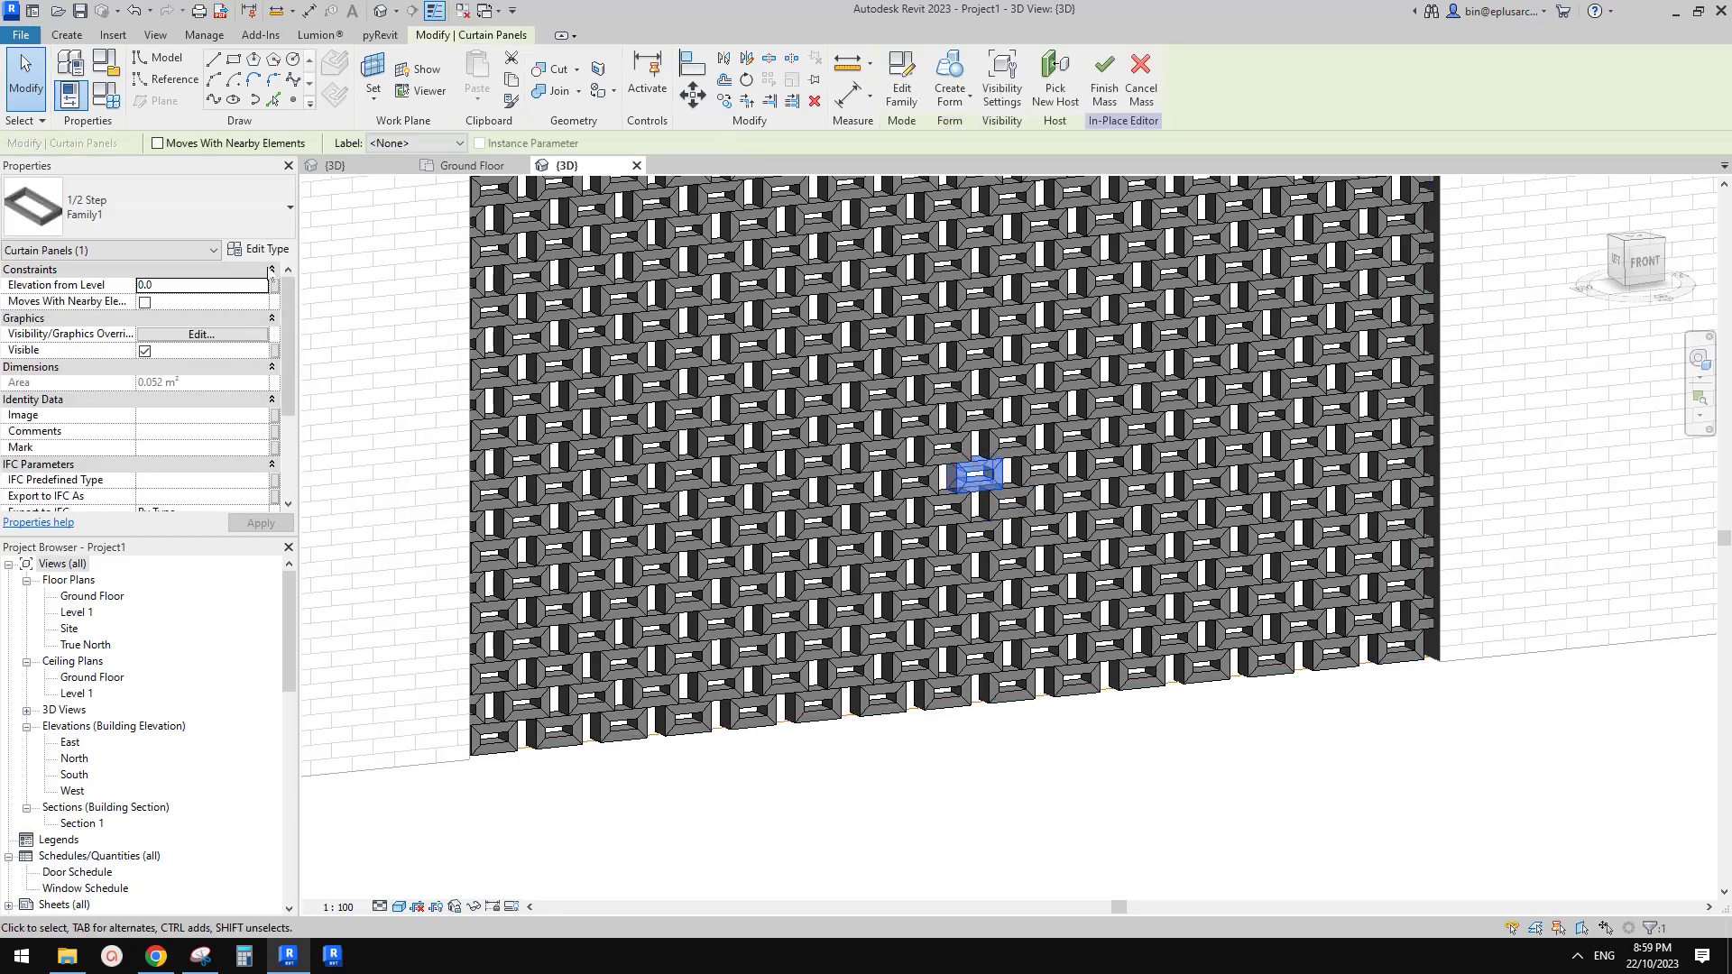
{"action": "left_click", "coordinate": [257, 249]}
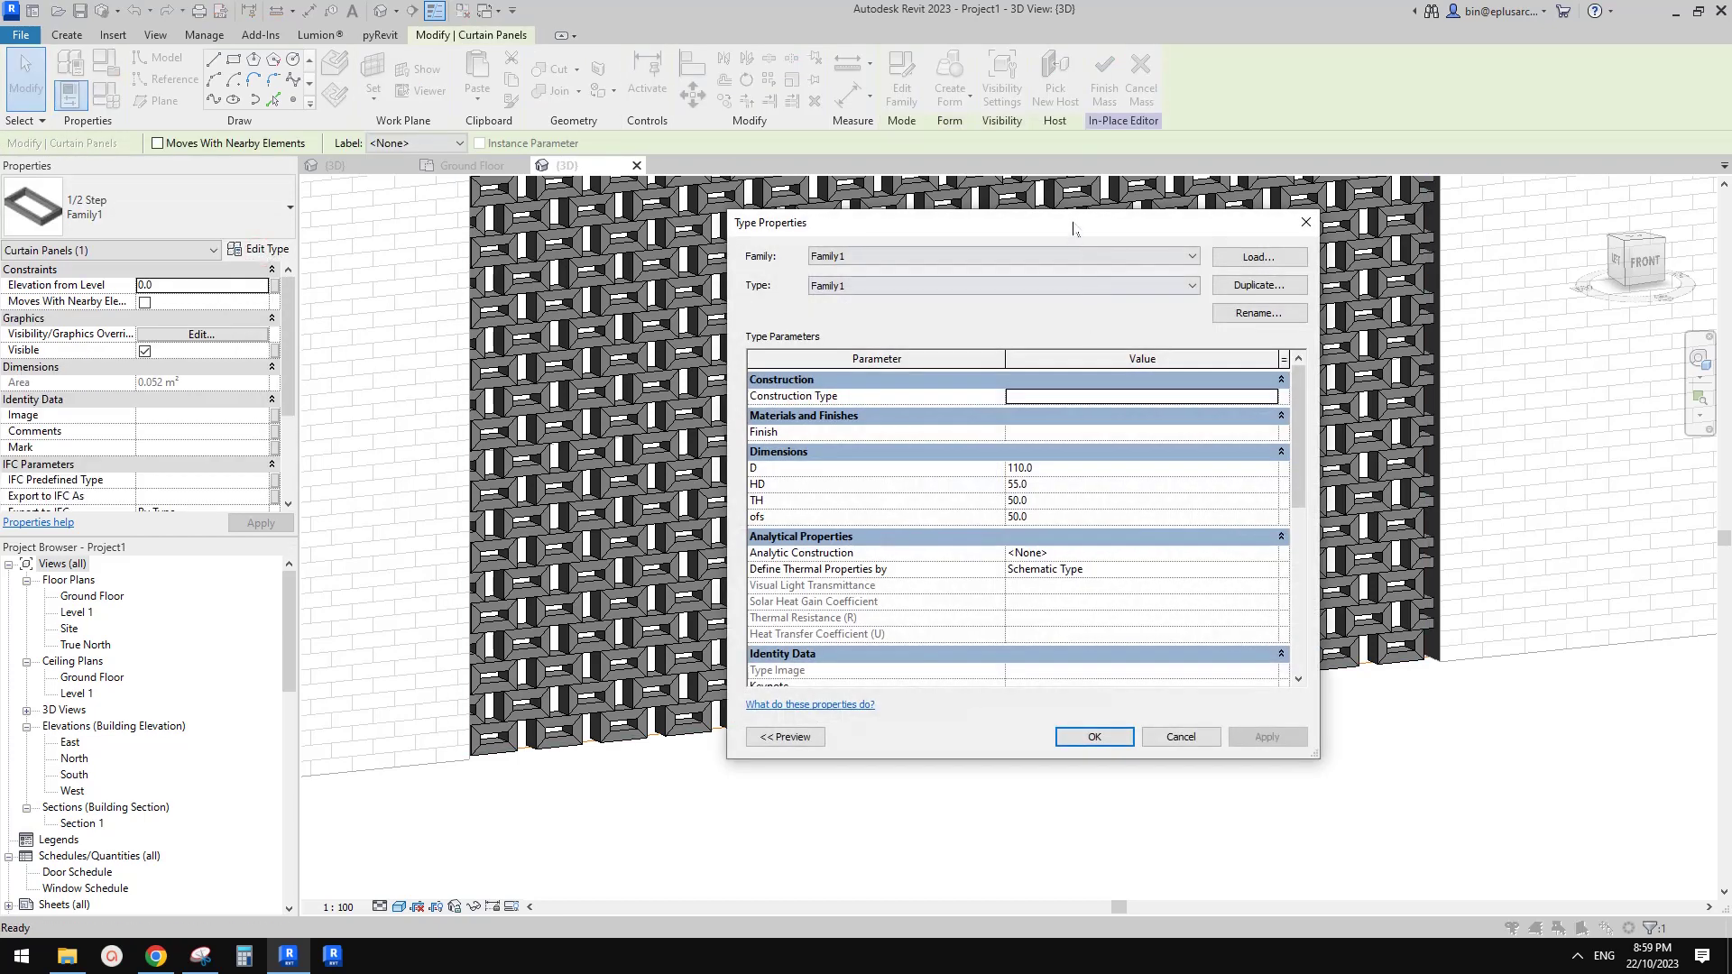
{"action": "left_click_drag", "start_coordinate": [1074, 227], "coordinate": [389, 230]}
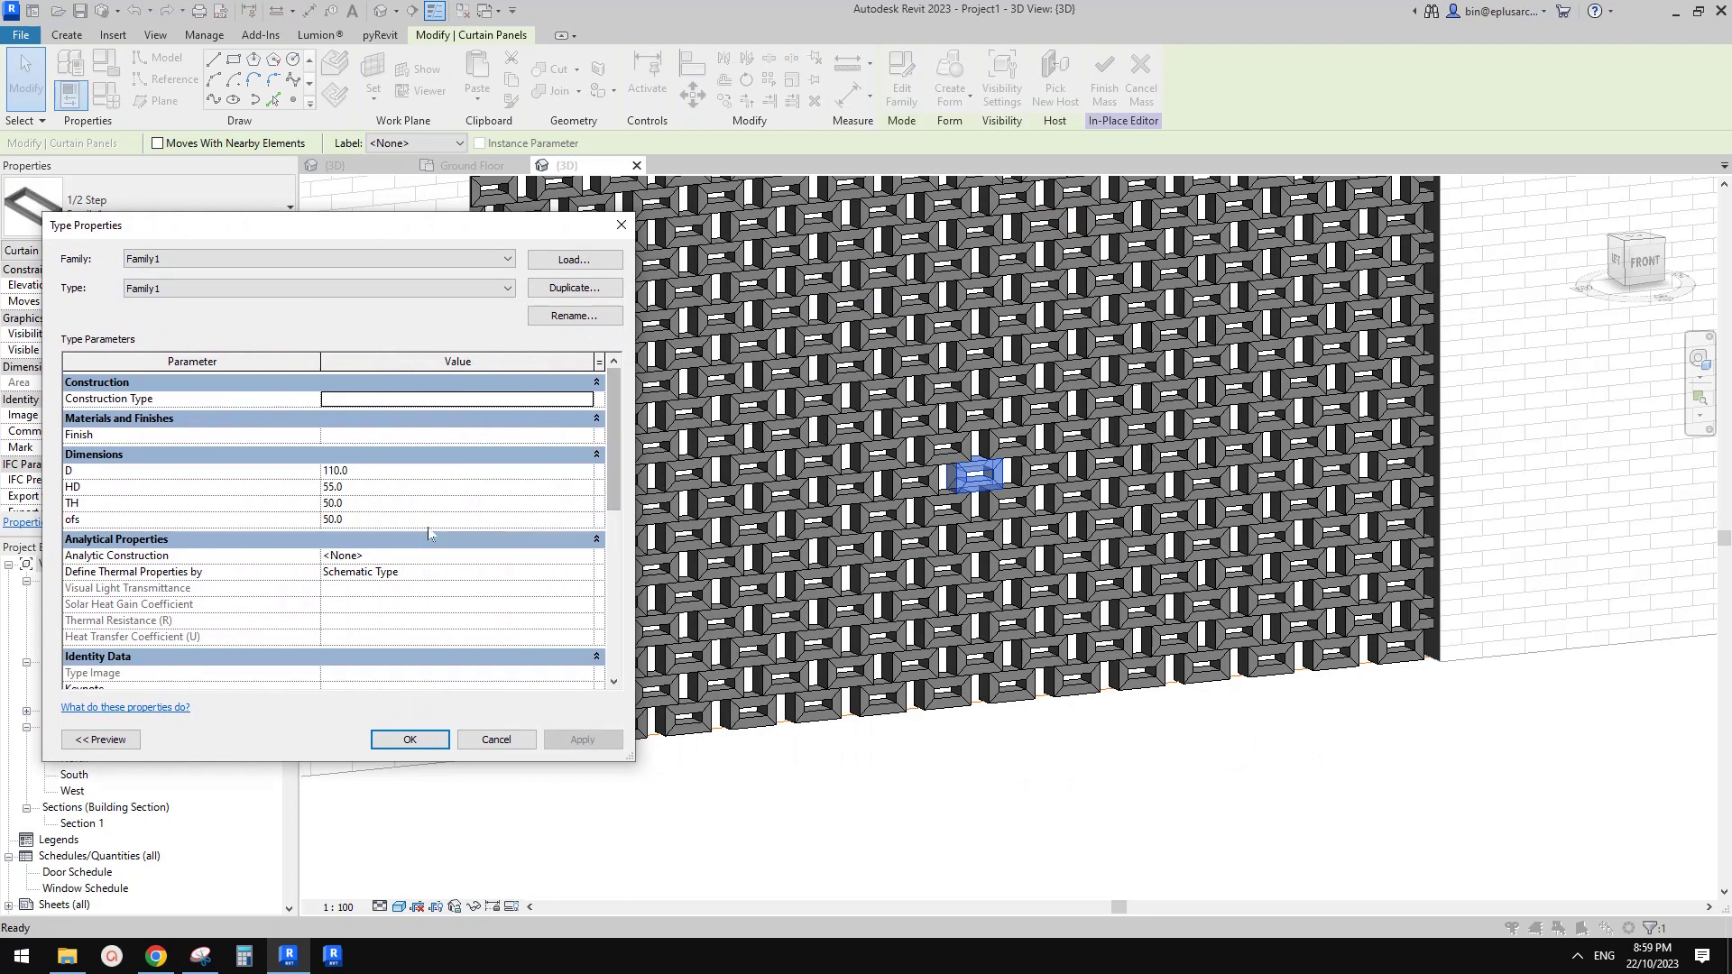
Set the Family1 panel type's TH parameter to 30 mm and apply it
{"action": "left_click", "coordinate": [379, 502]}
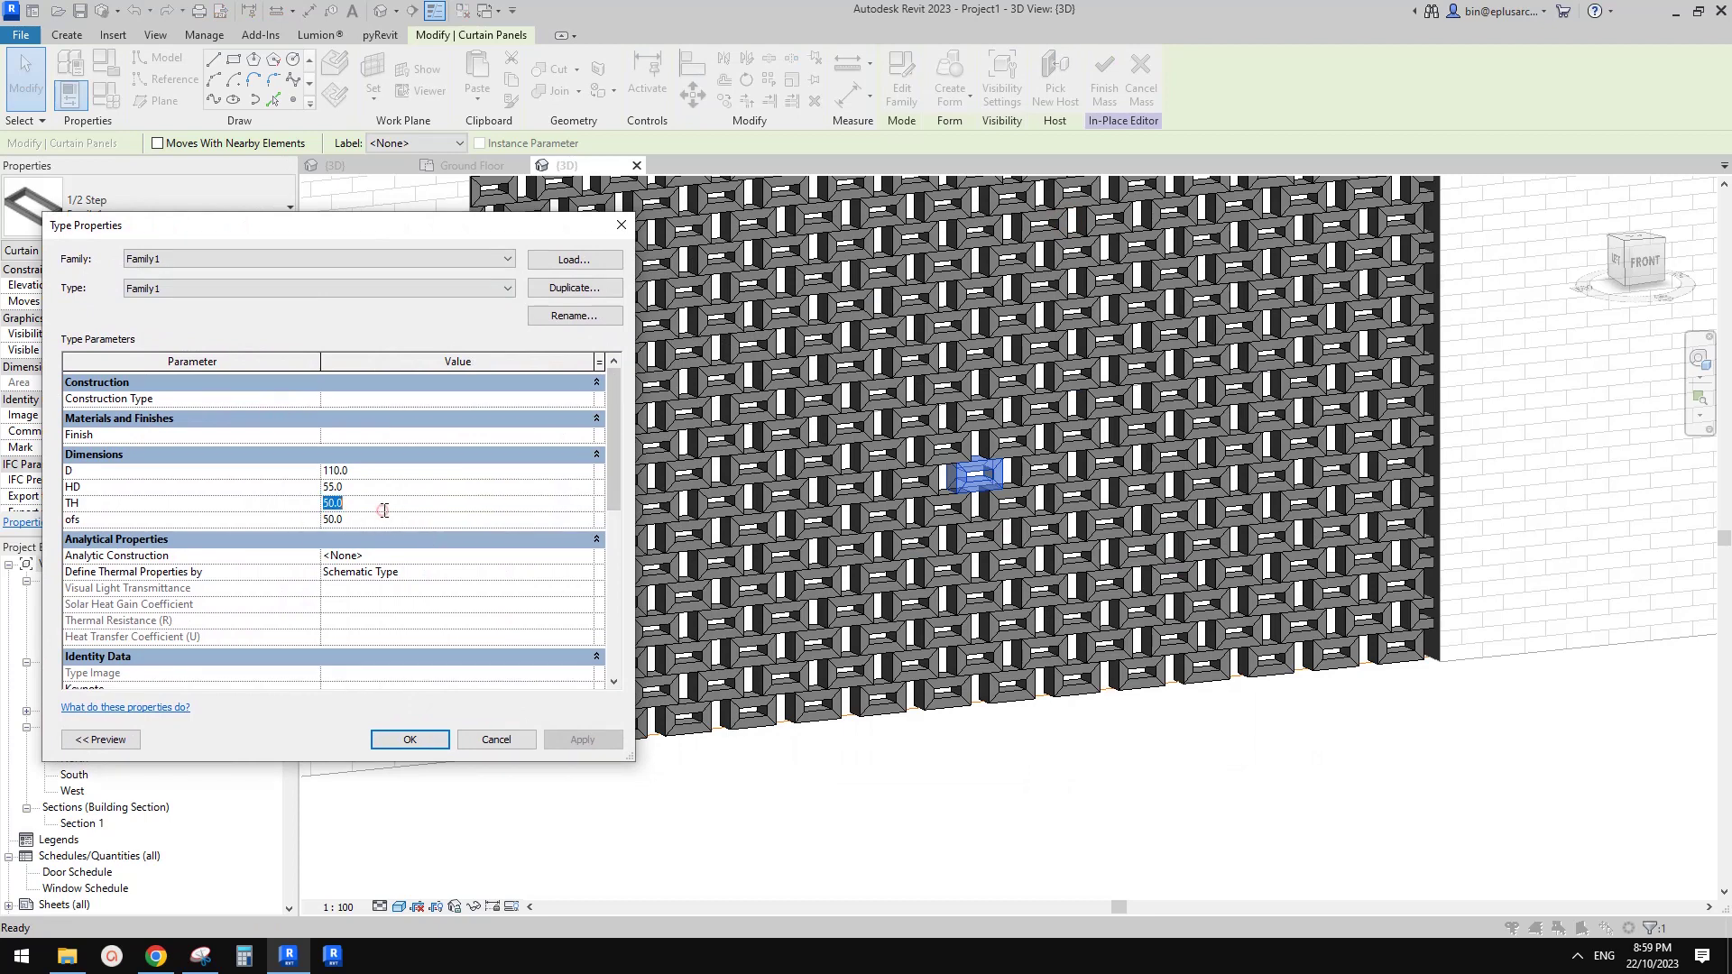
{"action": "type", "text": "30"}
{"action": "left_click", "coordinate": [583, 741]}
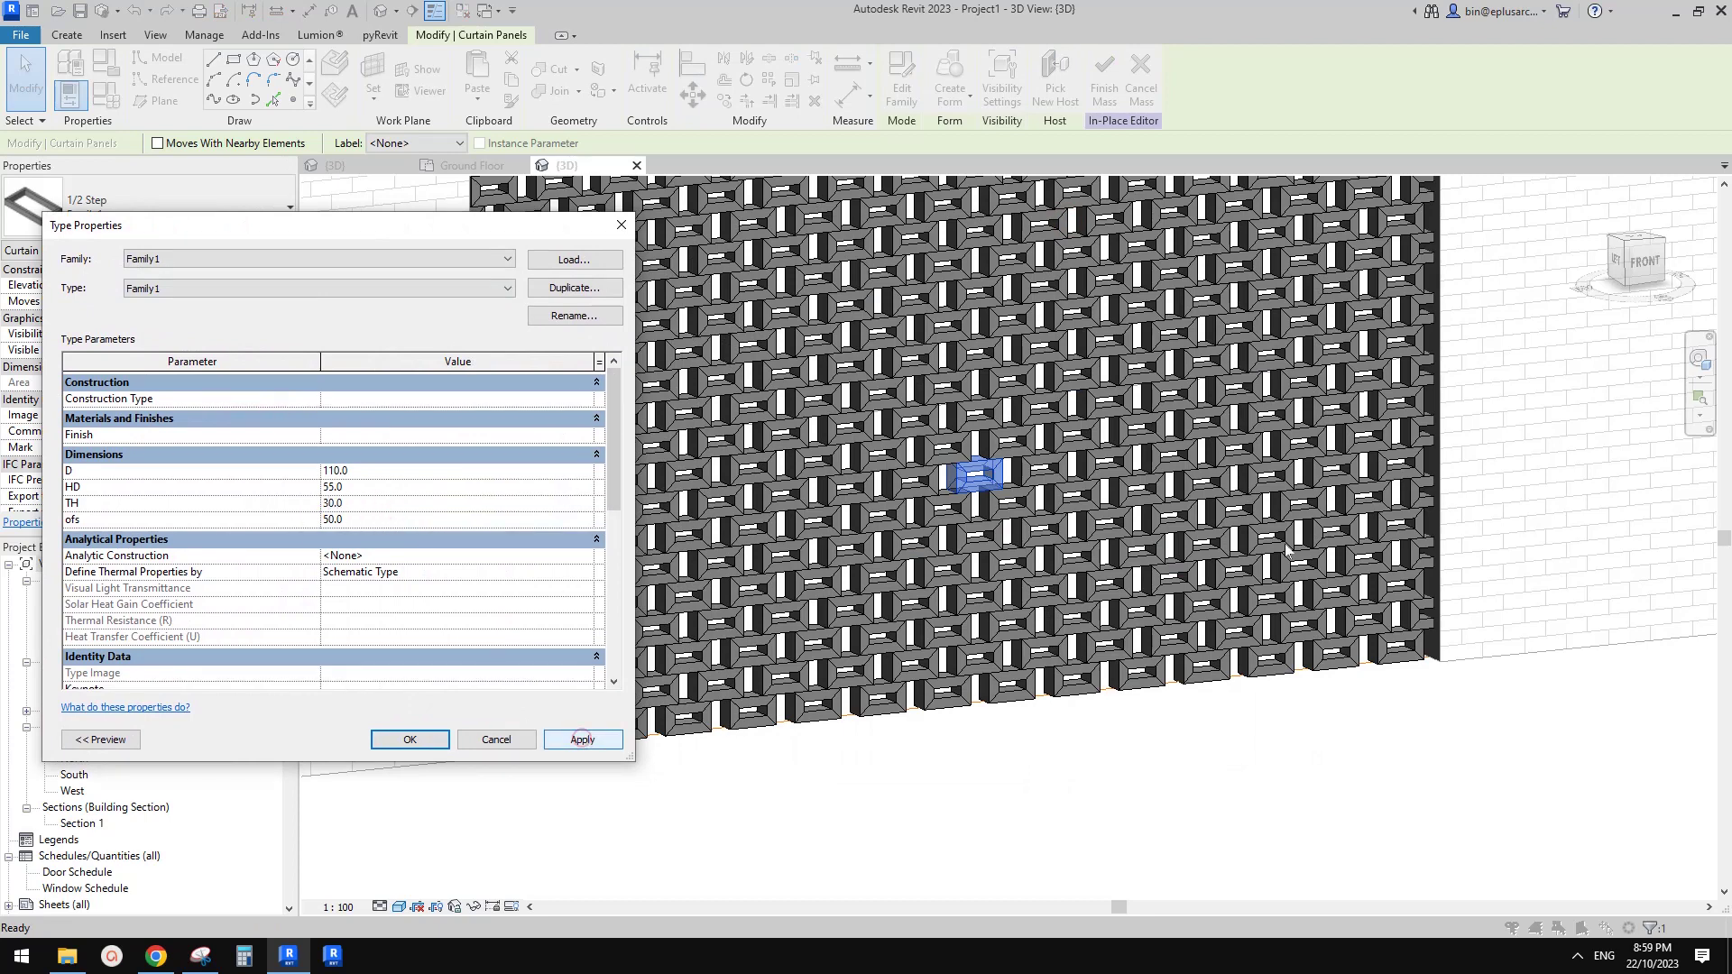
Set the Family1 panel type's TH parameter to 40 mm and accept the type properties
{"action": "left_click", "coordinate": [364, 505]}
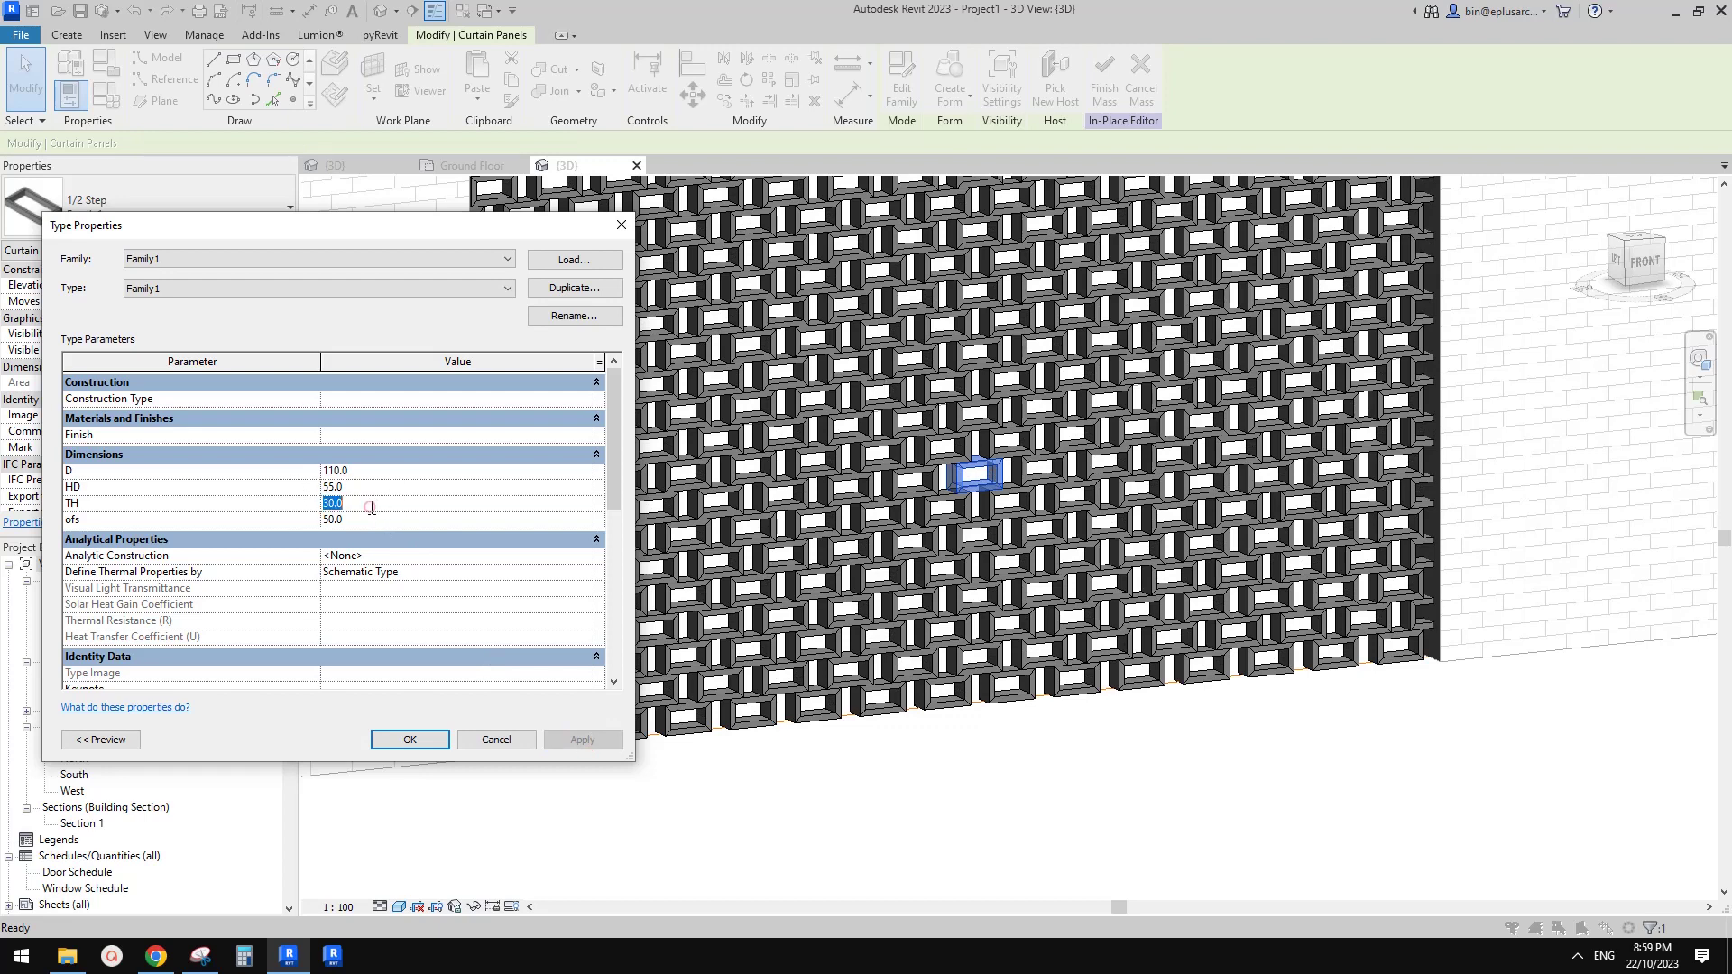
{"action": "type", "text": "40"}
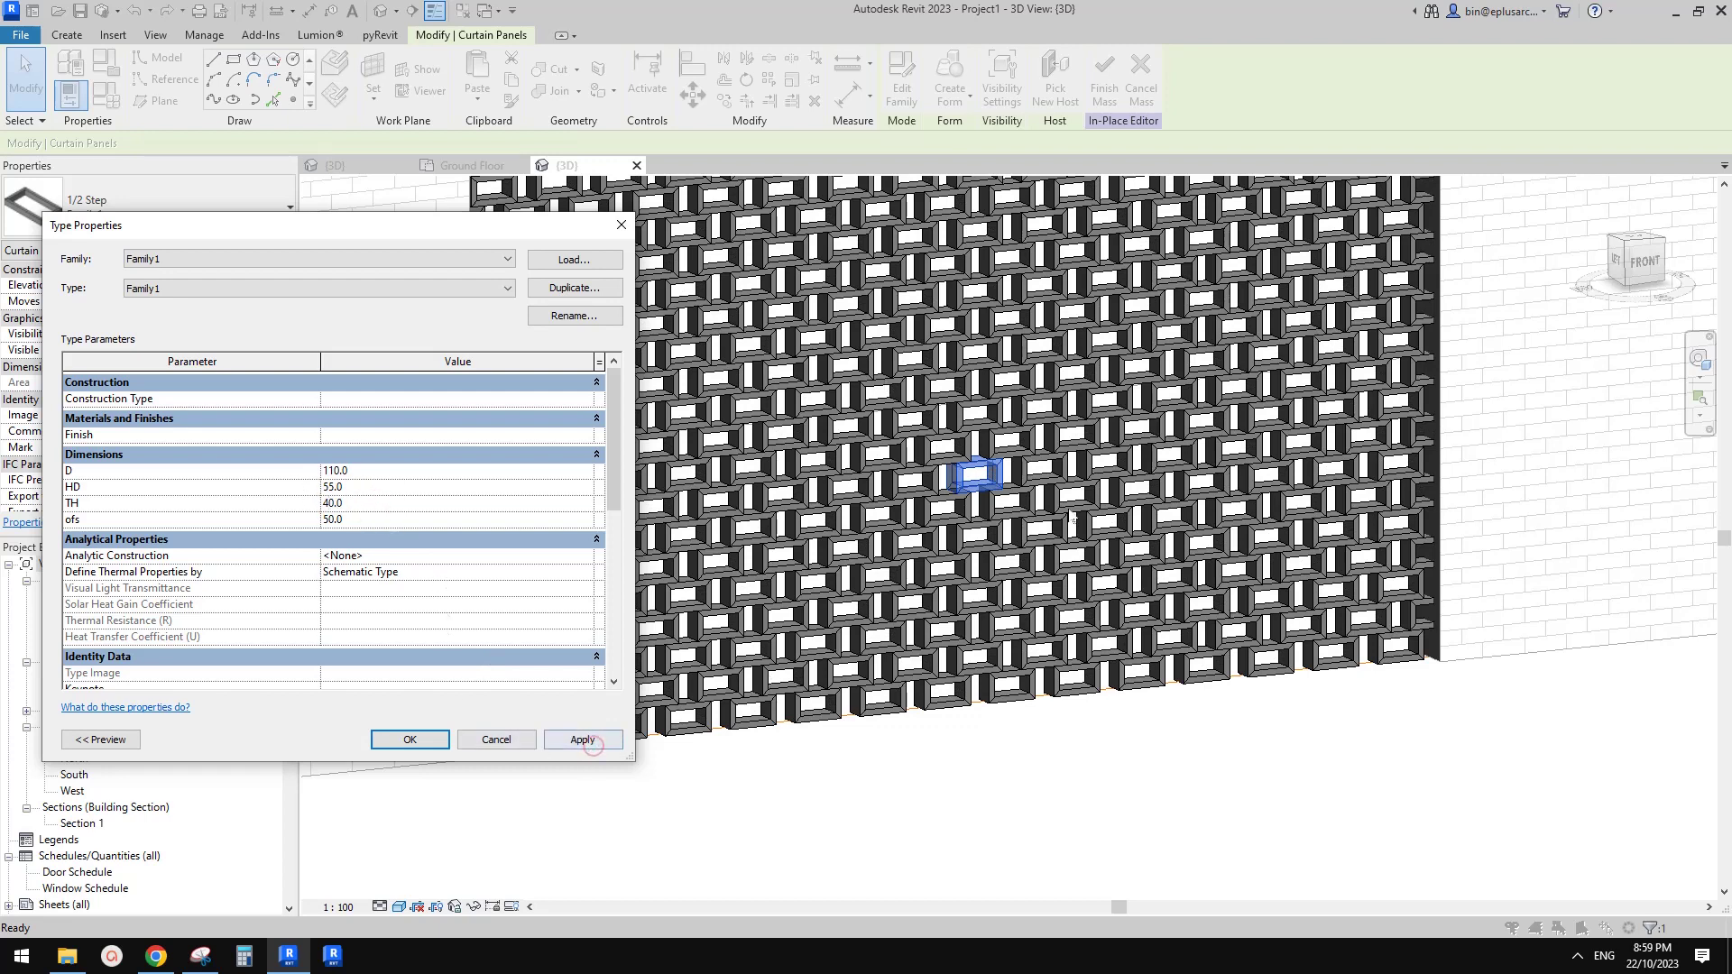
{"action": "left_click", "coordinate": [589, 742]}
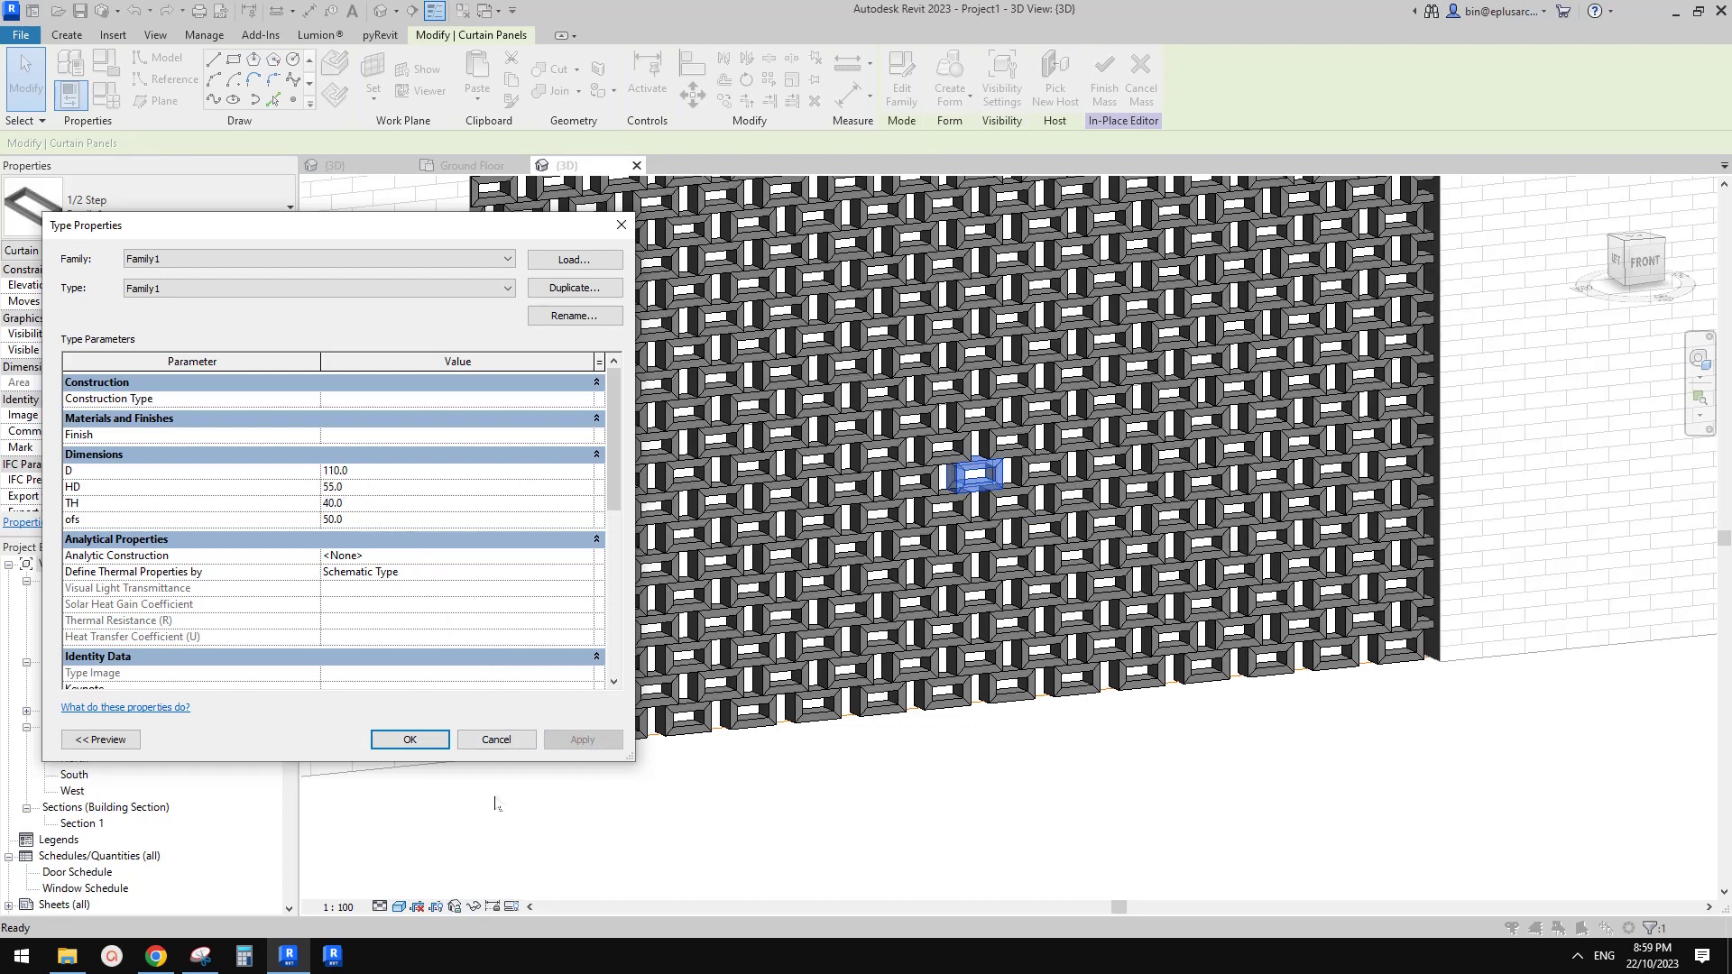
{"action": "left_click", "coordinate": [409, 740]}
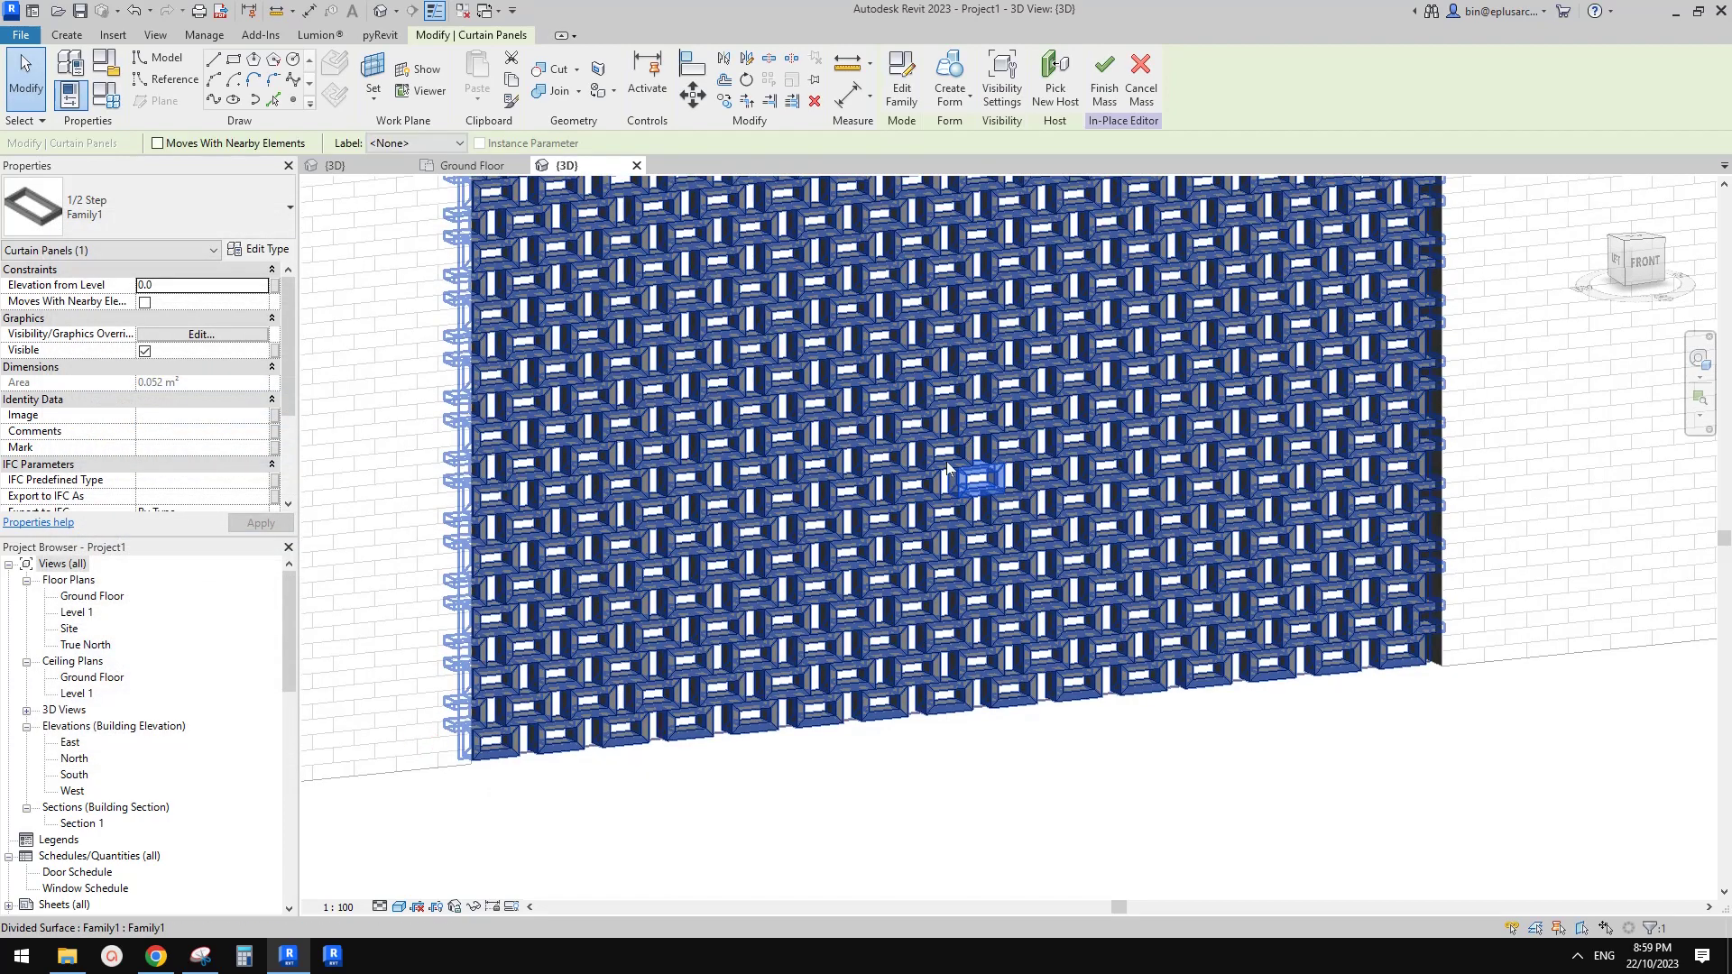
{"action": "key", "text": "Escape"}
Set the divided surface's V grid number to 25
{"action": "scroll", "coordinate": [983, 505], "scroll_direction": "down", "scroll_amount": 1}
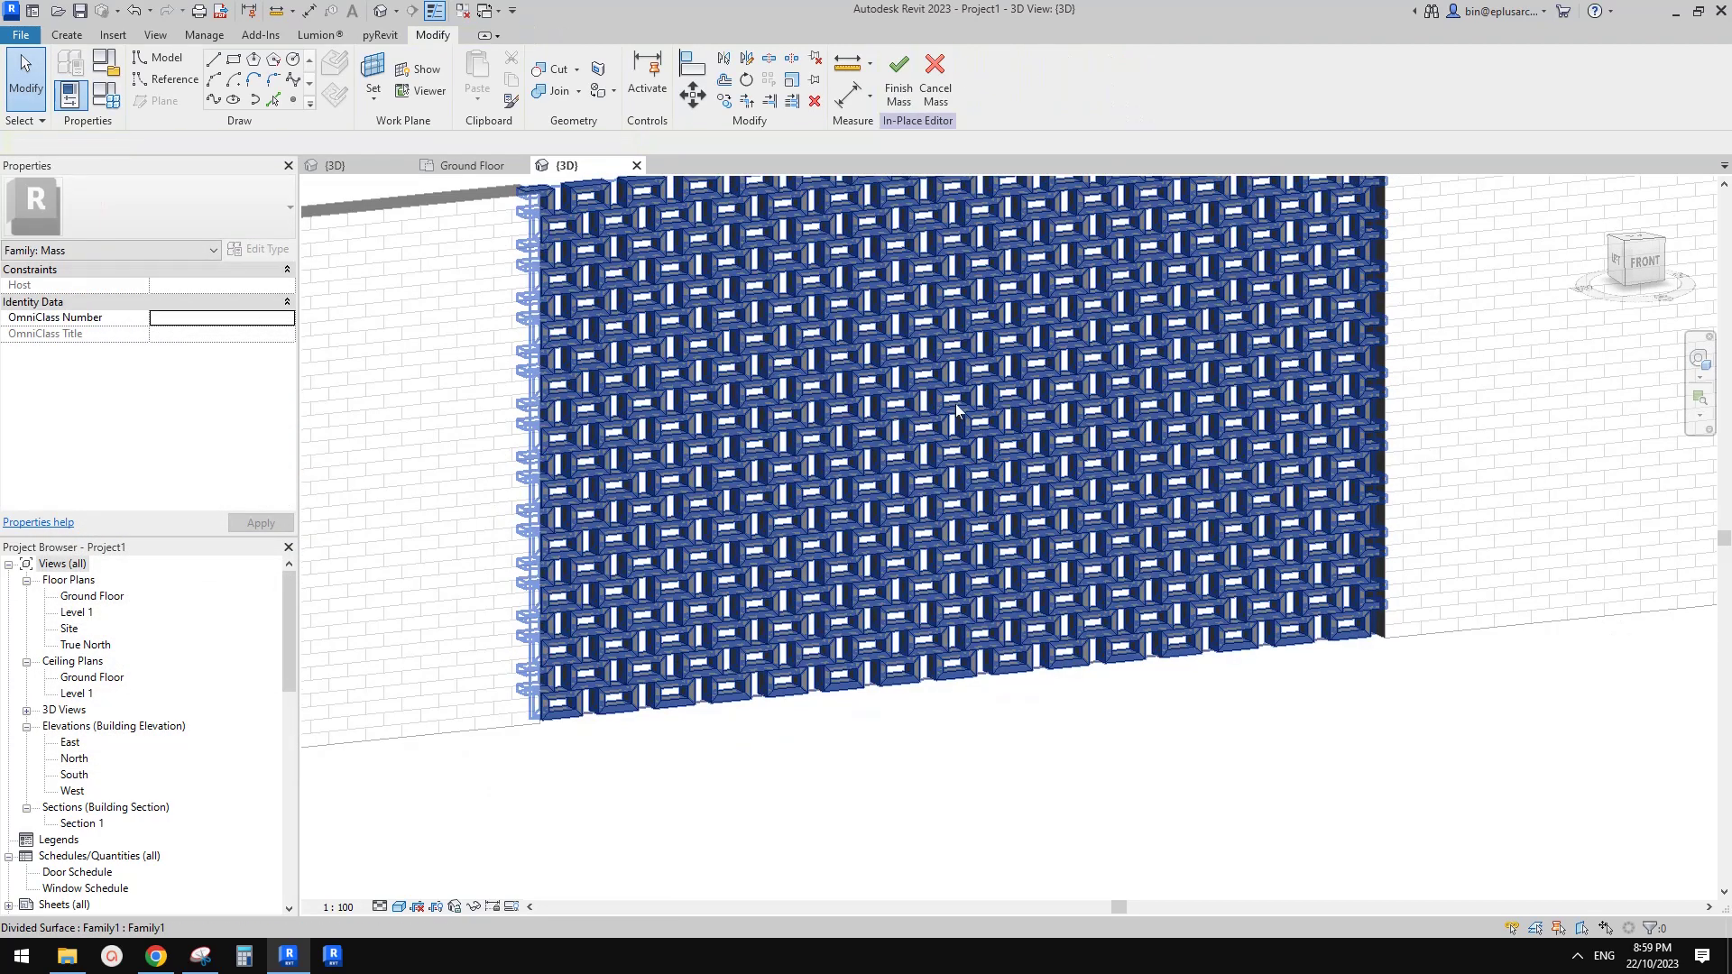
{"action": "left_click", "coordinate": [948, 475]}
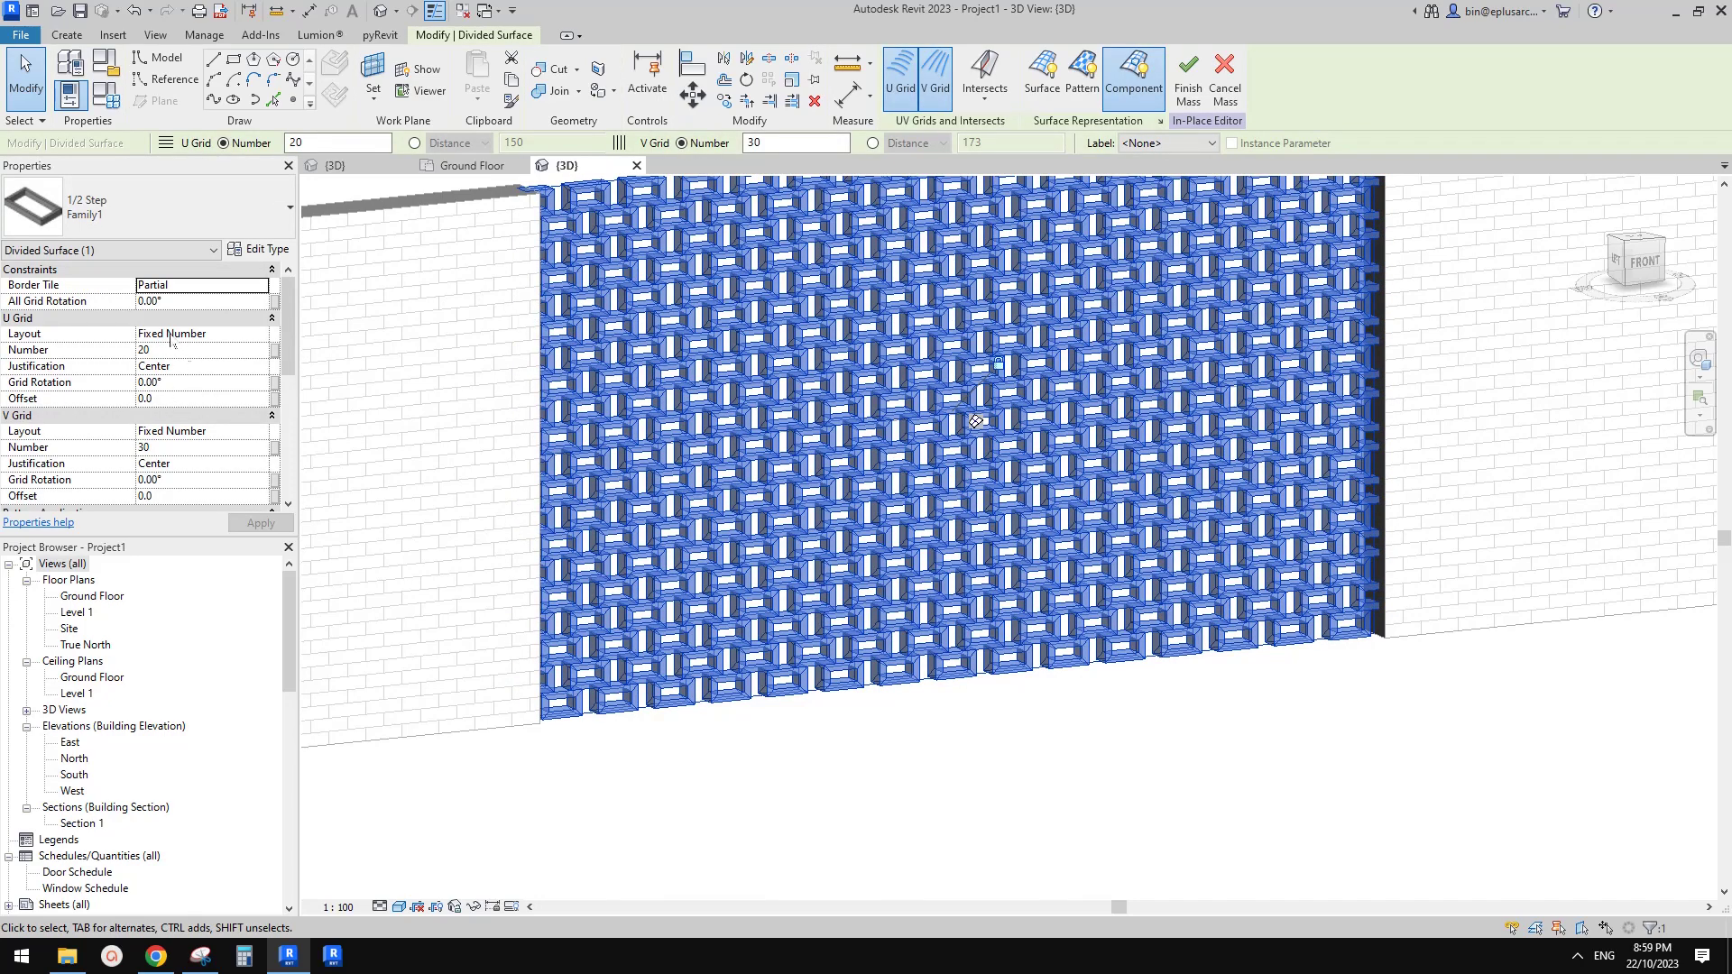
{"action": "left_click", "coordinate": [191, 449]}
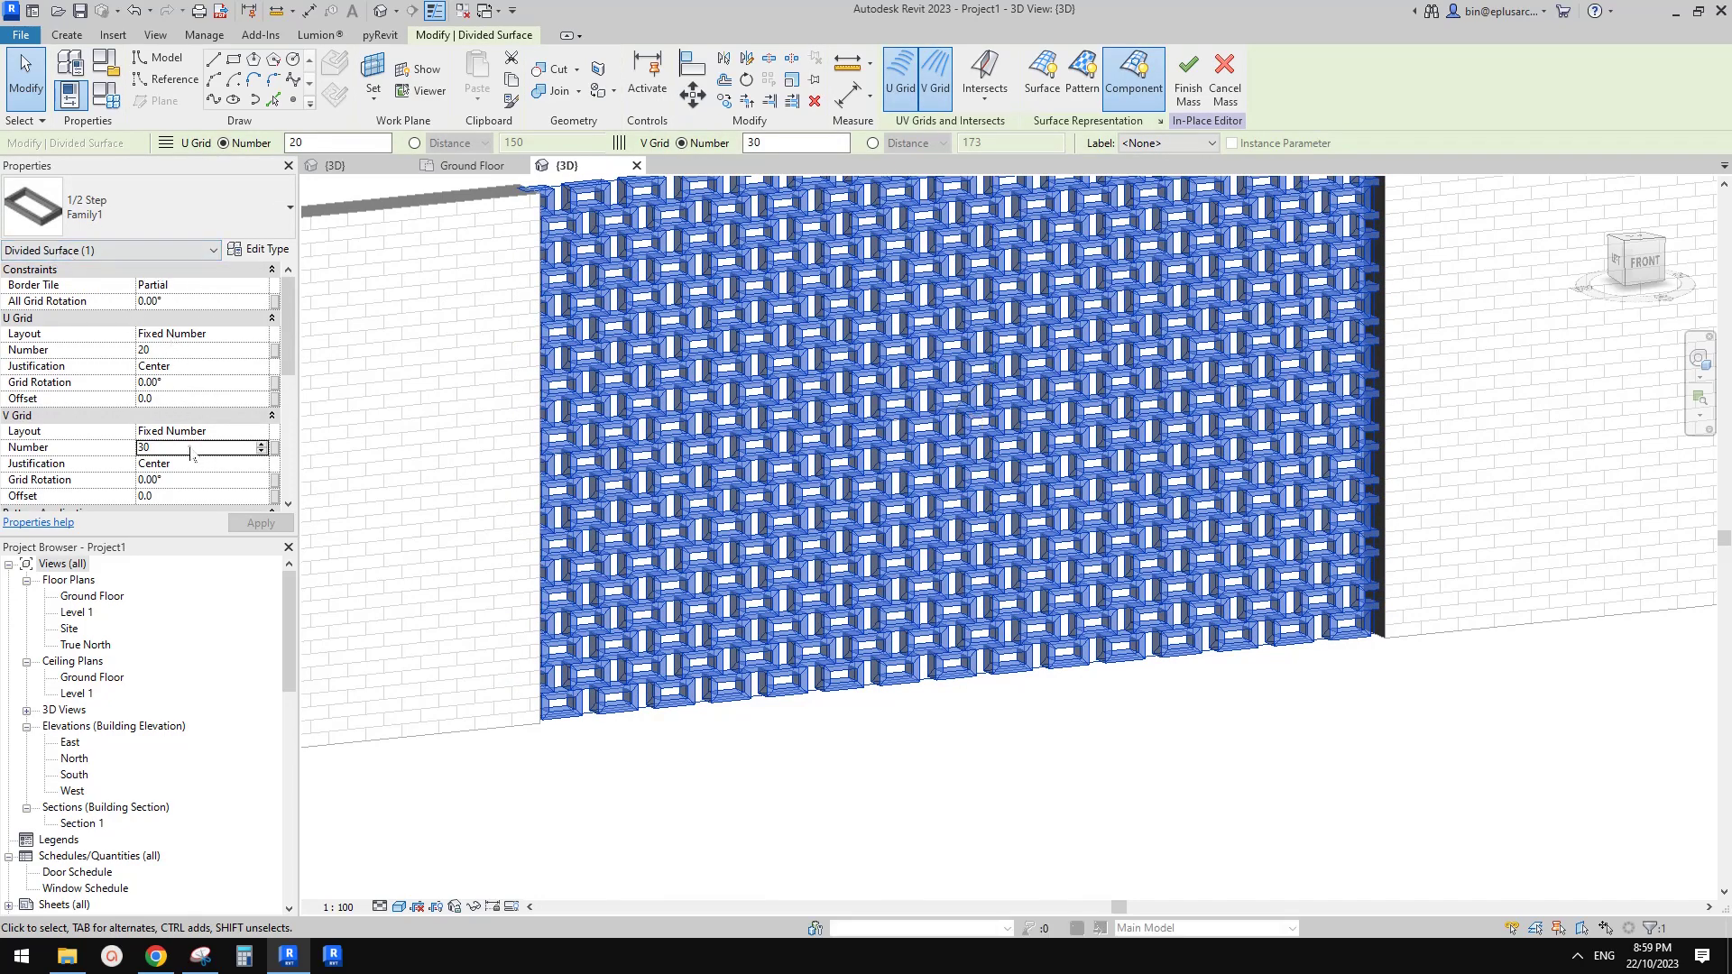
{"action": "double_click", "coordinate": [191, 449]}
{"action": "type", "text": "25"}
{"action": "left_click", "coordinate": [516, 759]}
{"action": "left_click", "coordinate": [514, 756]}
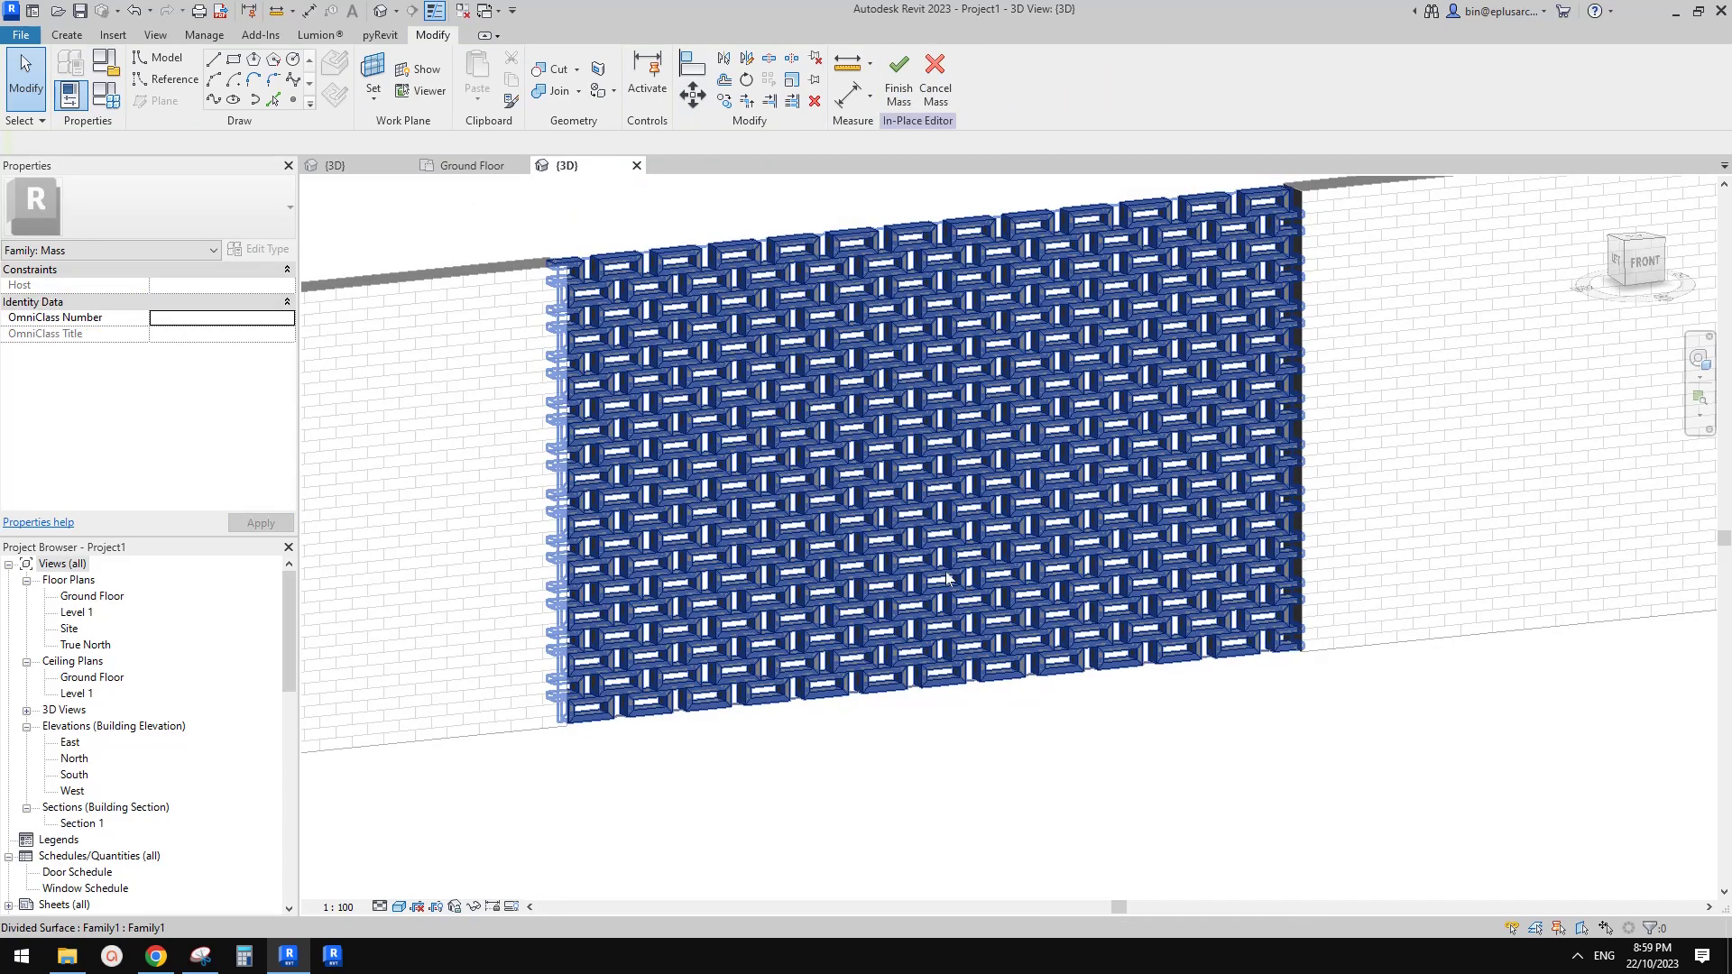
{"action": "middle_click_drag", "start_coordinate": [860, 585], "coordinate": [913, 583]}
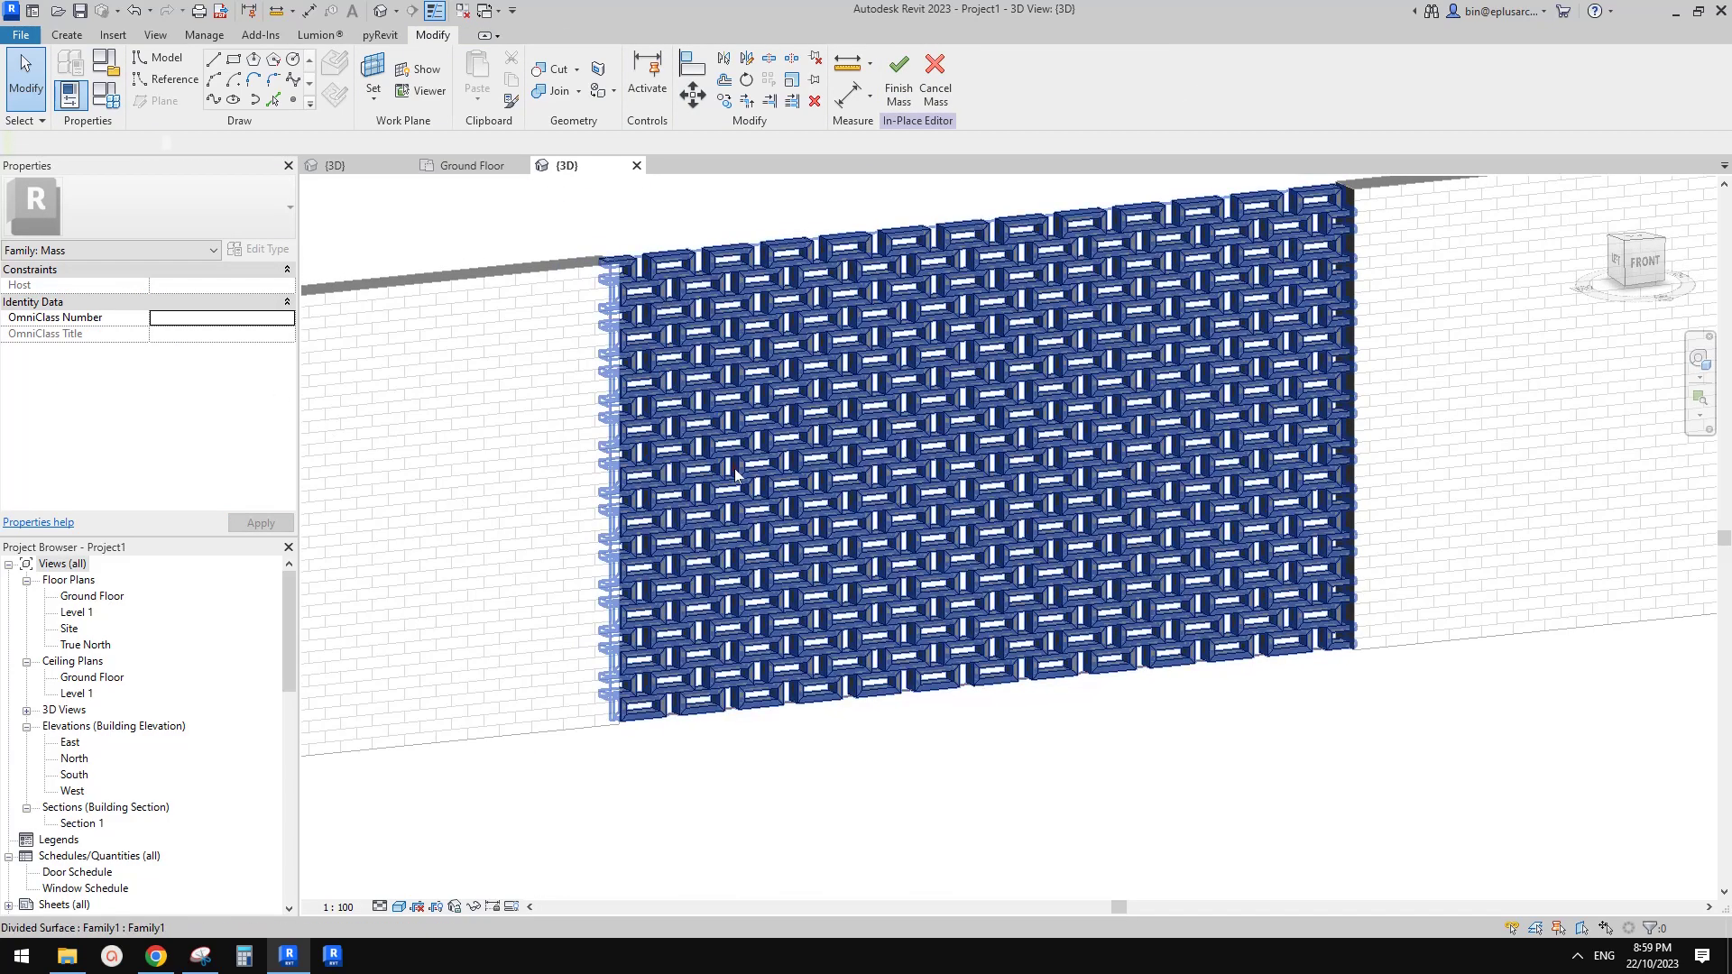
Change the divided surface's U grid layout to Maximum Spacing with a distance of 200 mm
{"action": "left_click", "coordinate": [735, 476]}
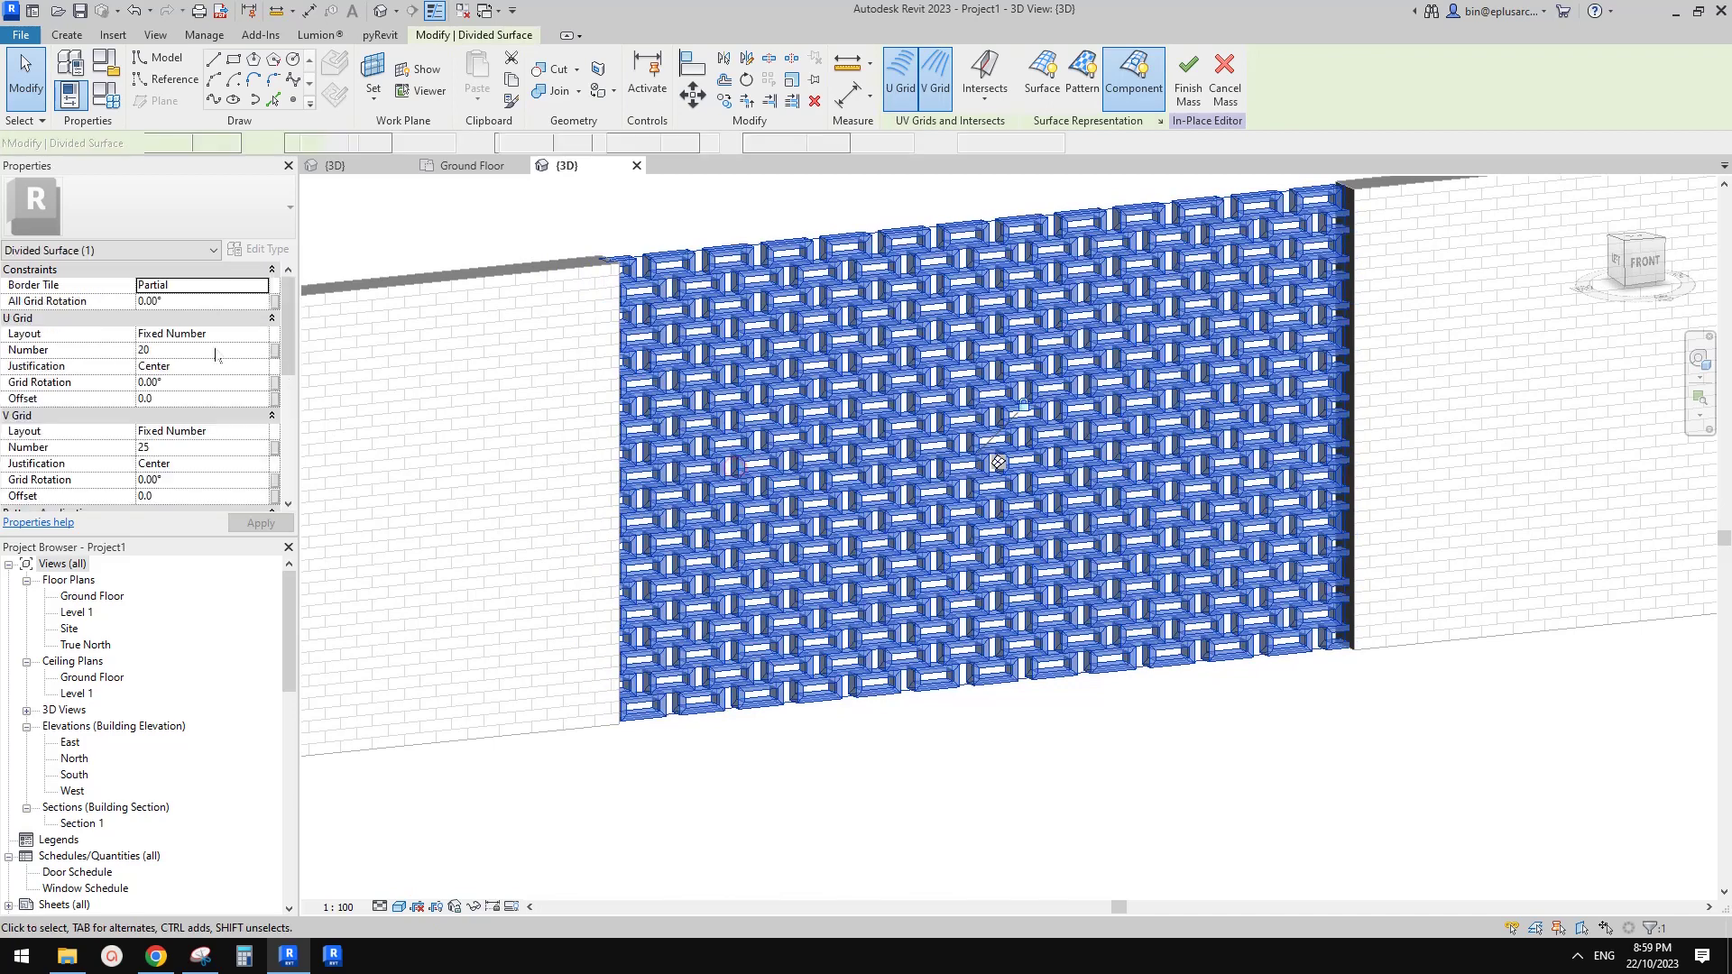
{"action": "left_click", "coordinate": [155, 334]}
{"action": "left_click", "coordinate": [156, 334]}
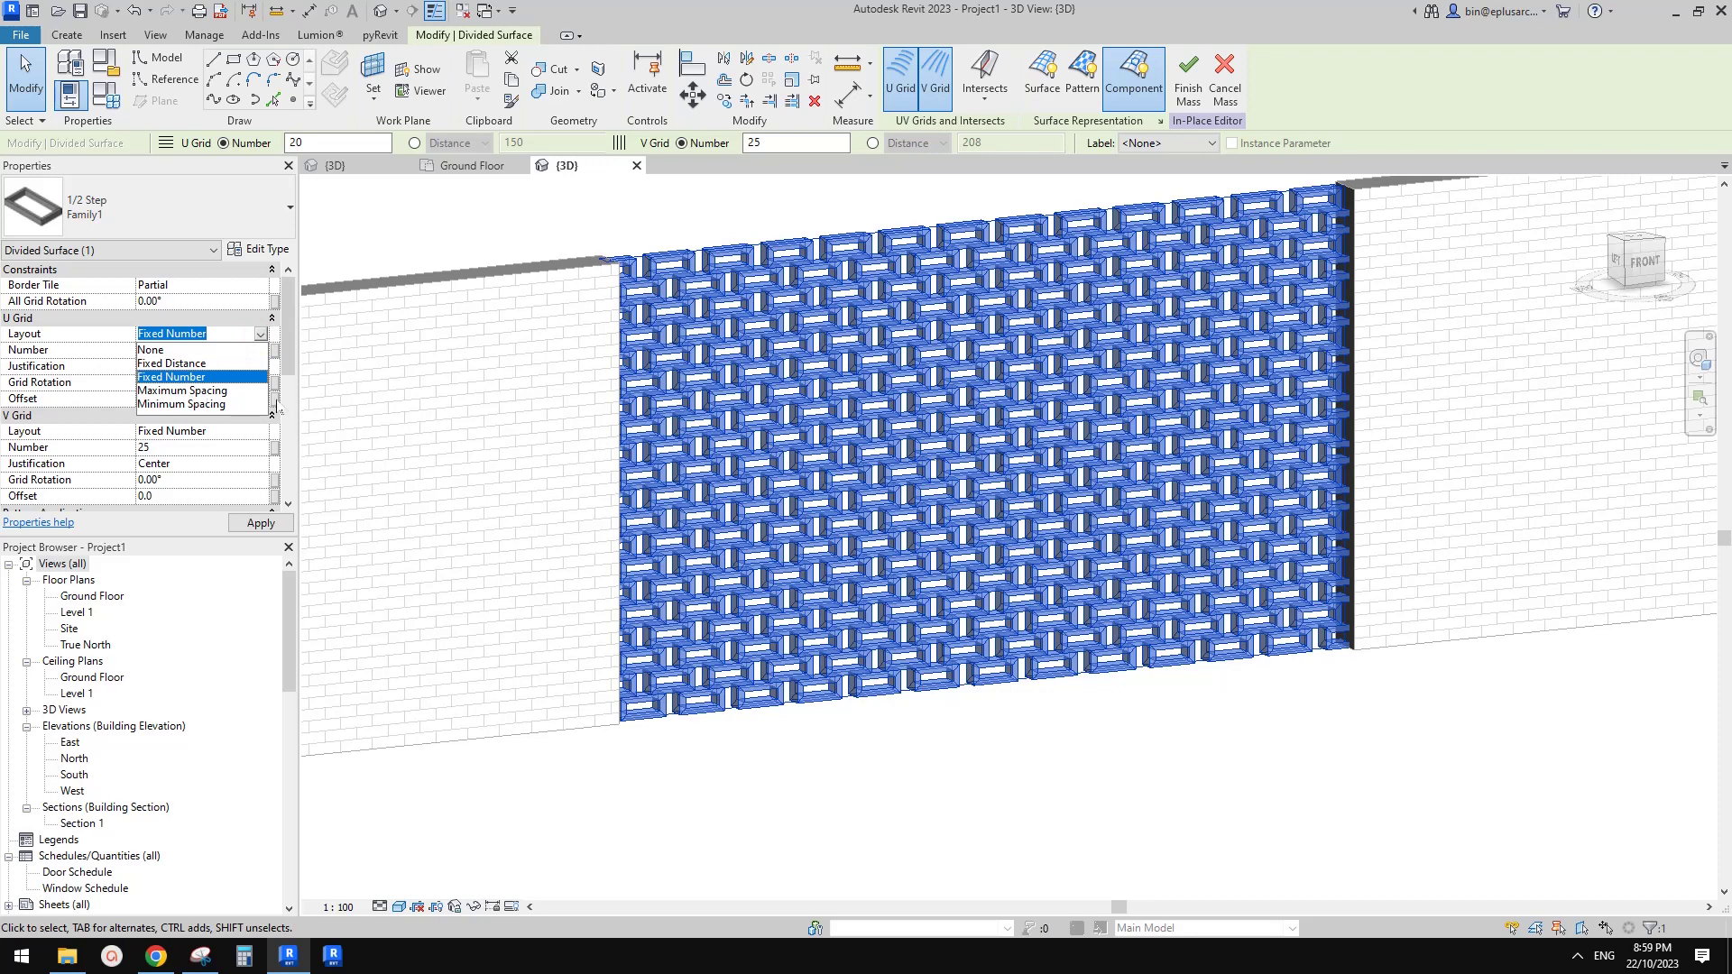
{"action": "left_click", "coordinate": [203, 390]}
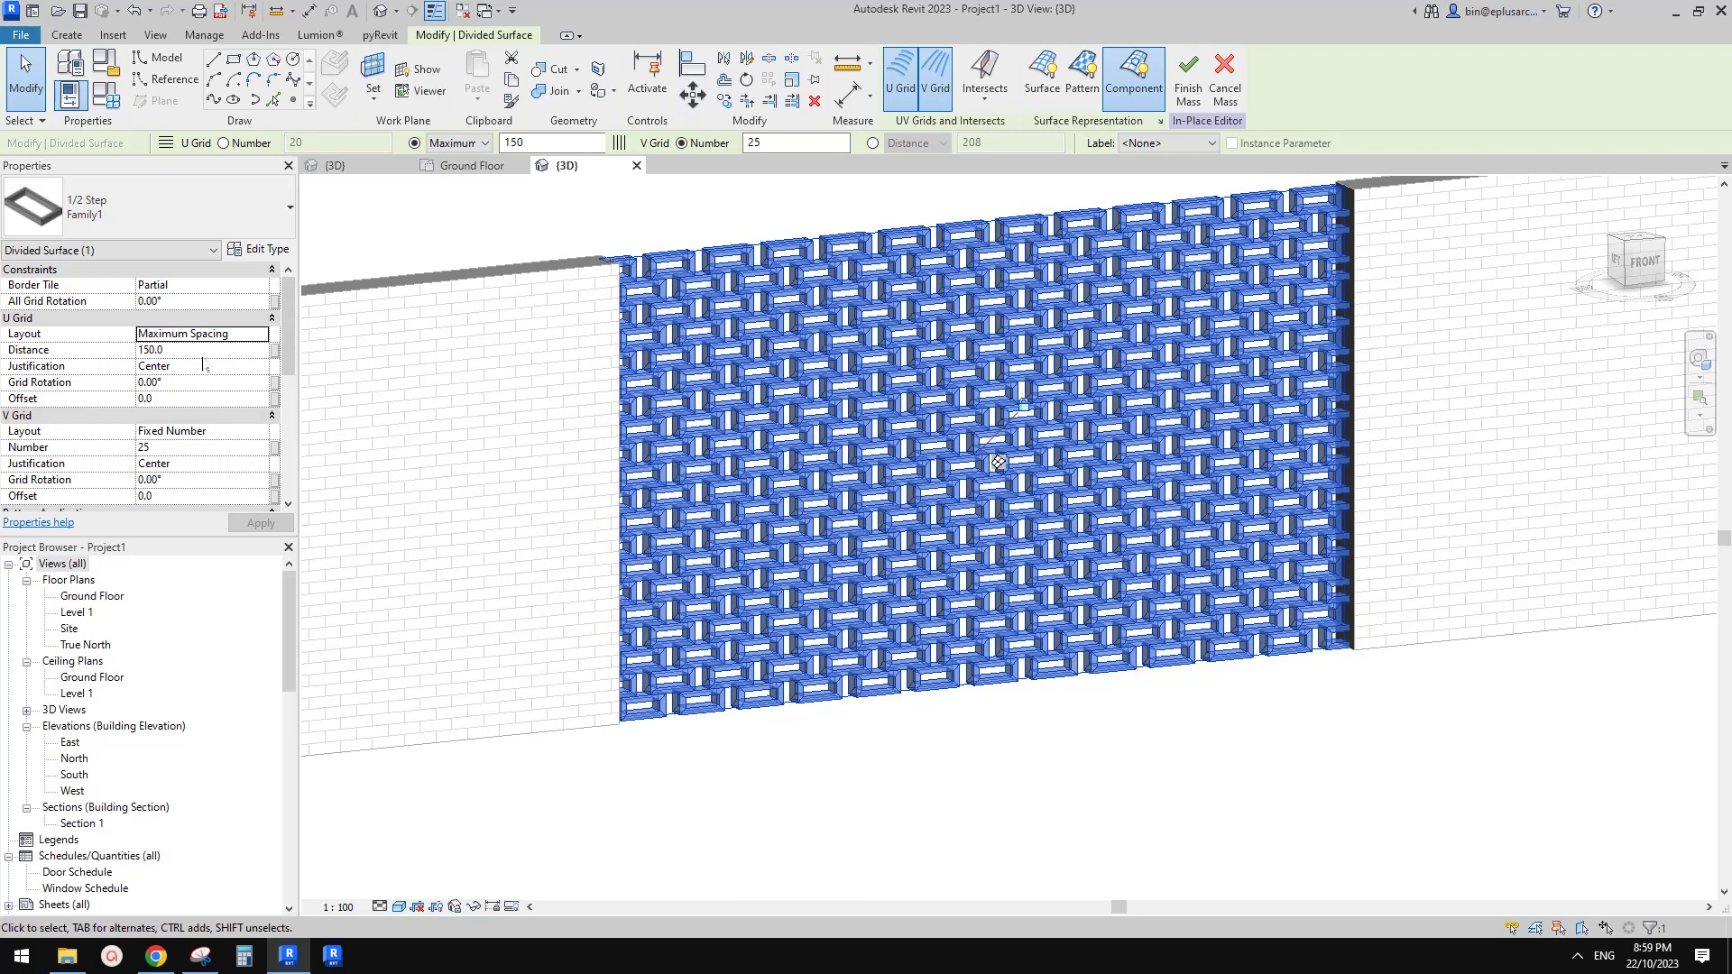
{"action": "left_click", "coordinate": [200, 350]}
{"action": "type", "text": "200"}
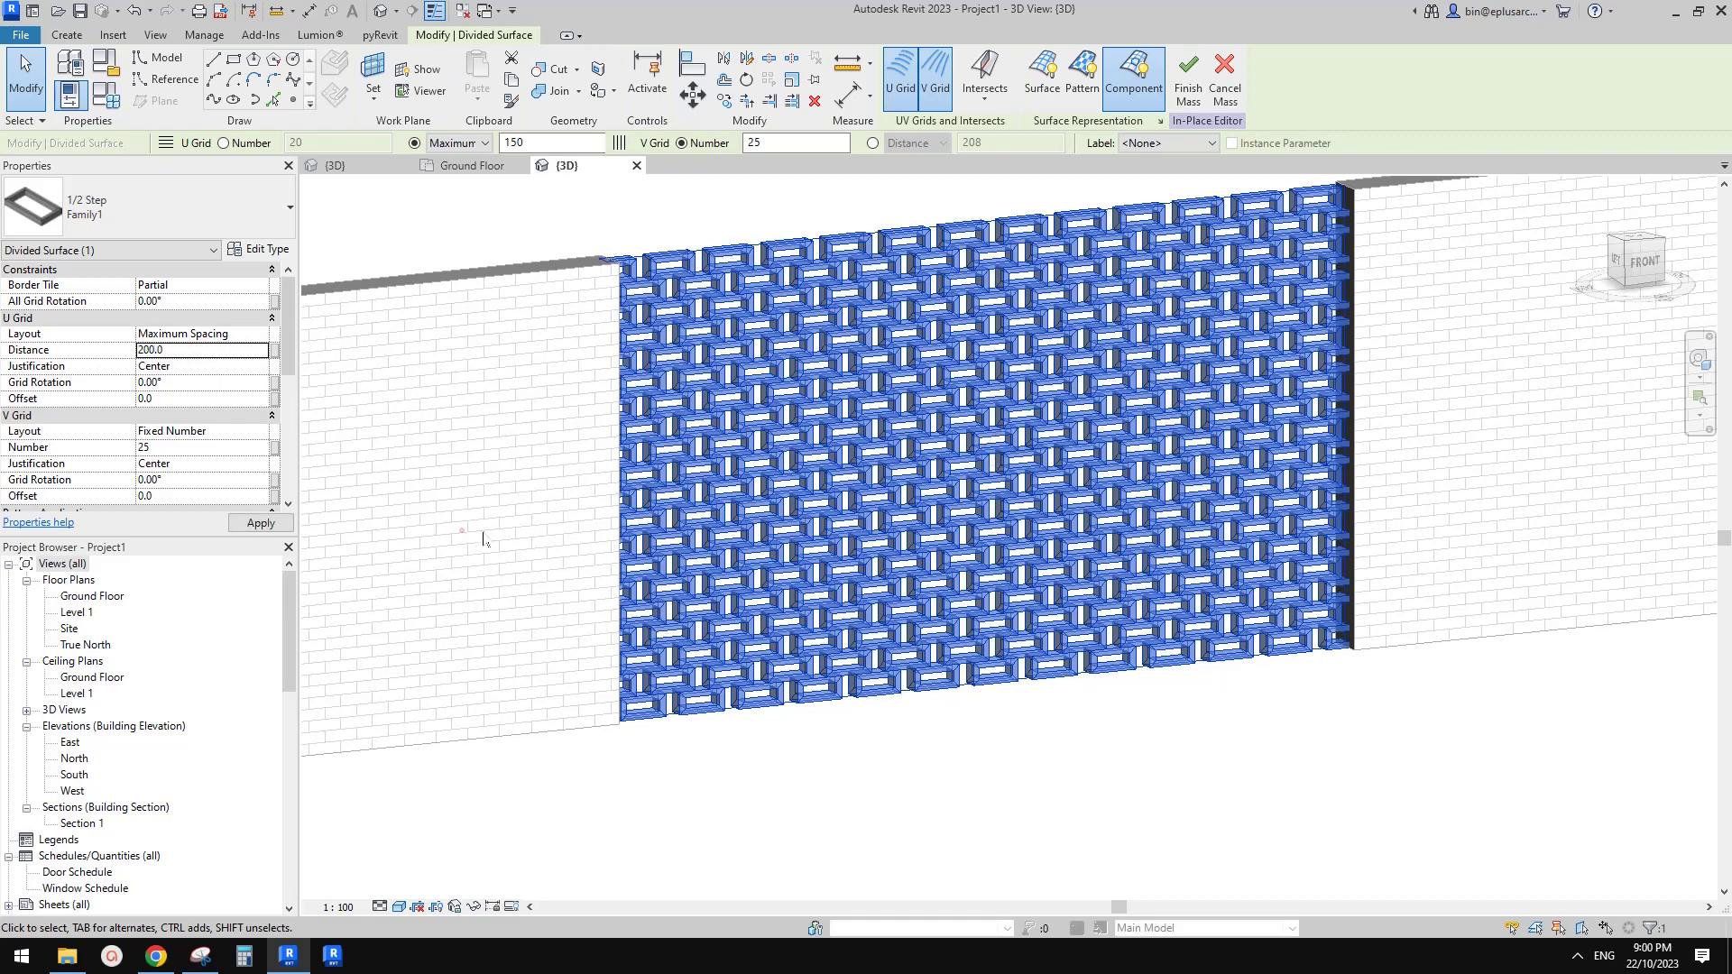
{"action": "left_click", "coordinate": [460, 531]}
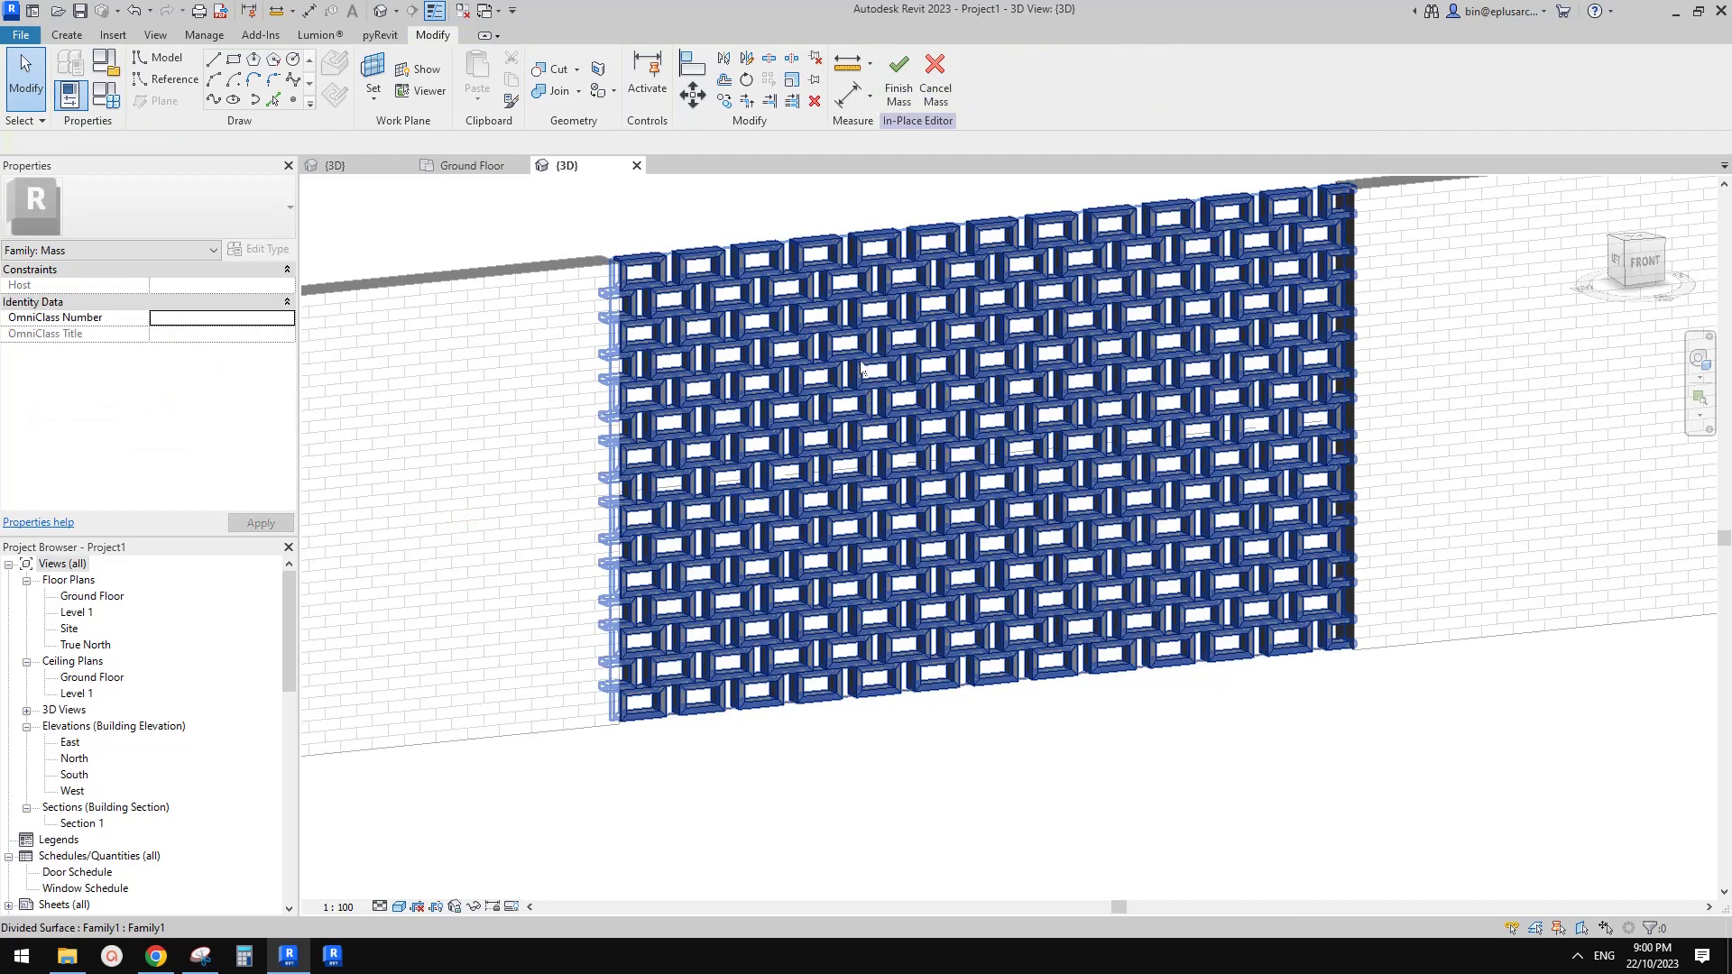
Change the divided surface's V grid layout to Maximum Spacing with a distance of 300 mm
{"action": "left_click", "coordinate": [861, 370]}
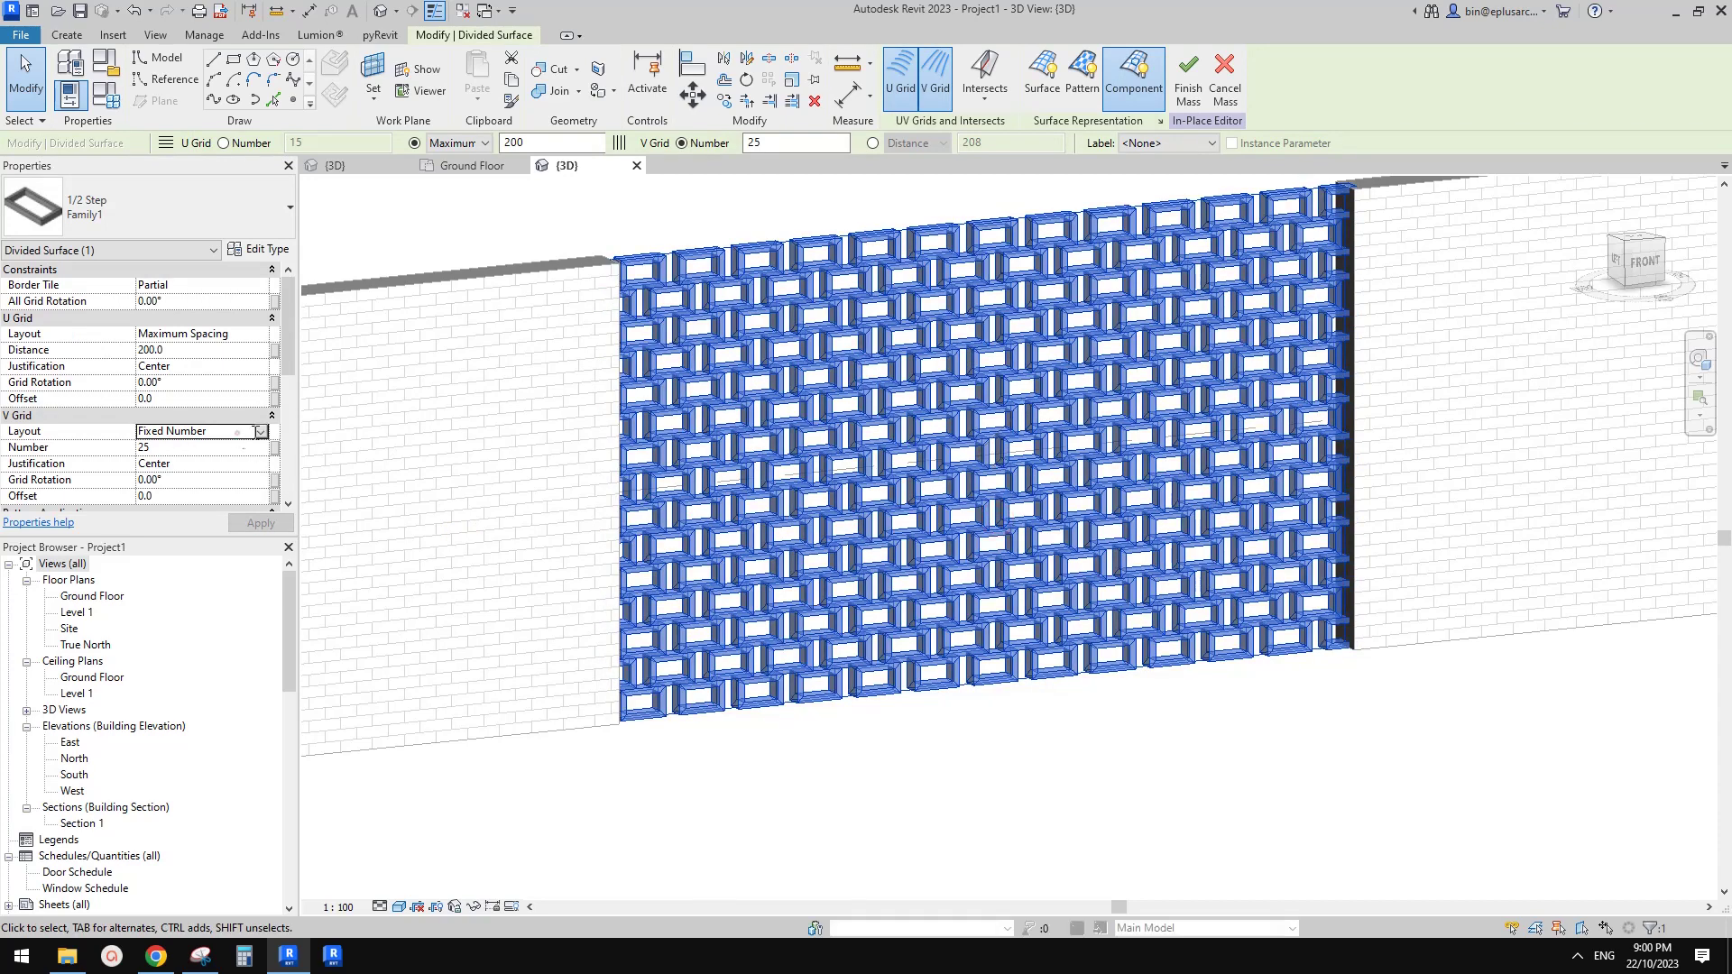
{"action": "left_click", "coordinate": [260, 432]}
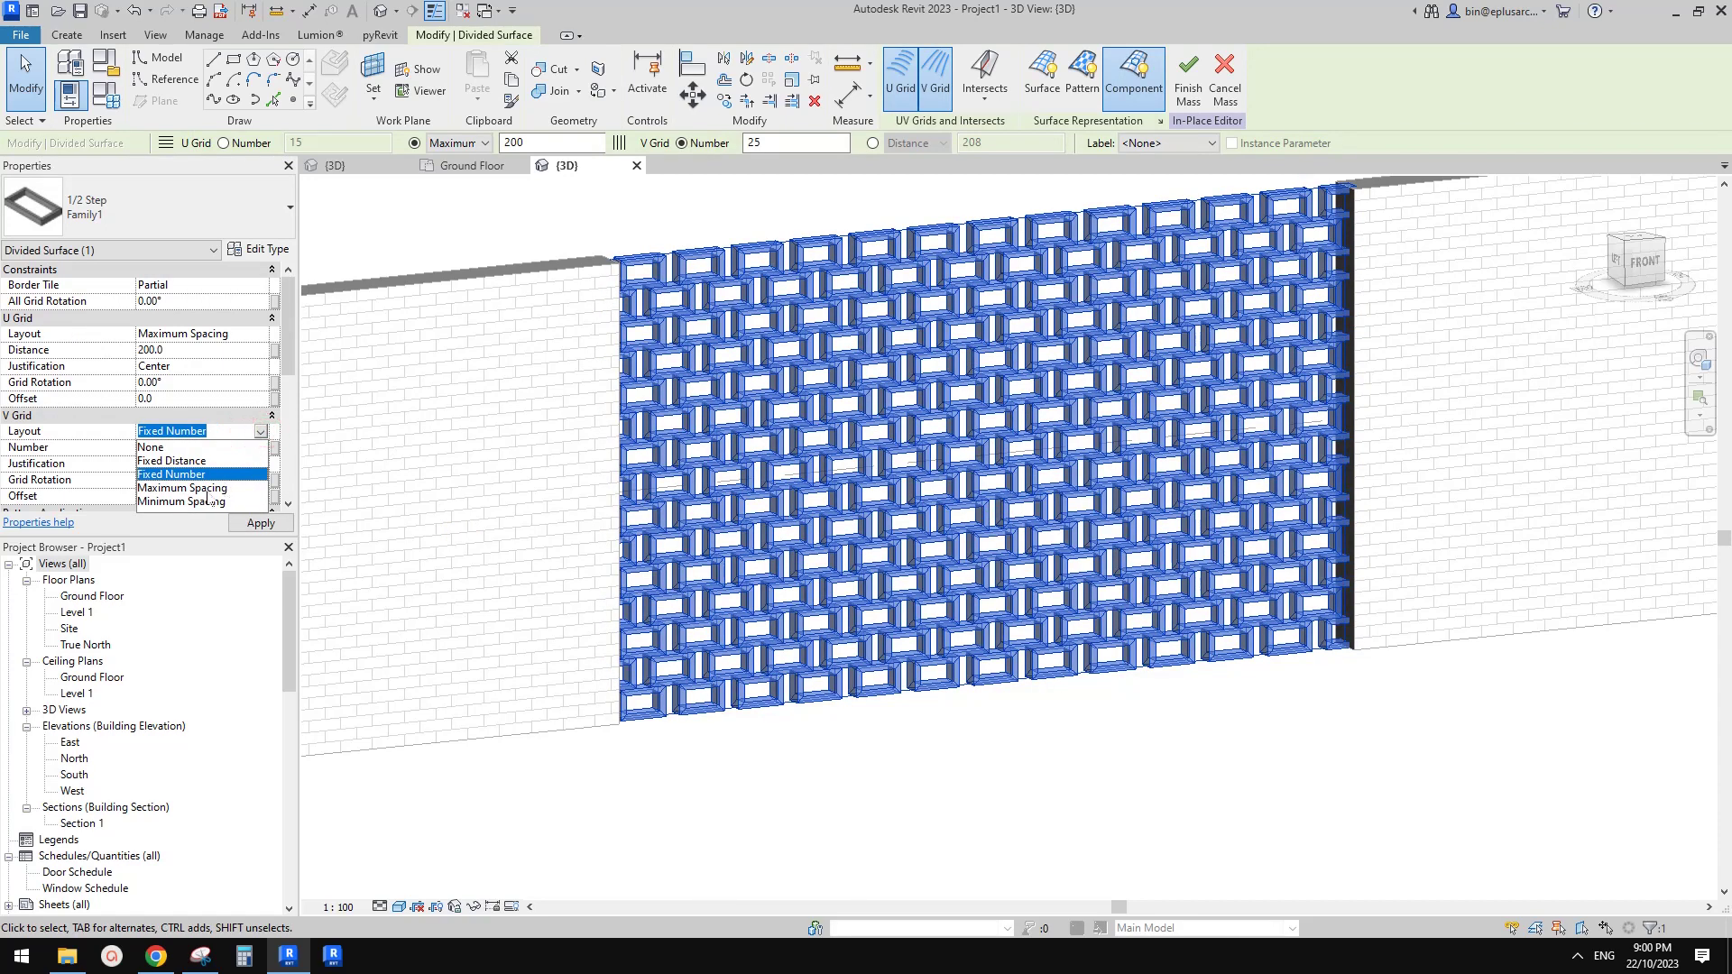
{"action": "left_click", "coordinate": [200, 488]}
{"action": "left_click", "coordinate": [196, 448]}
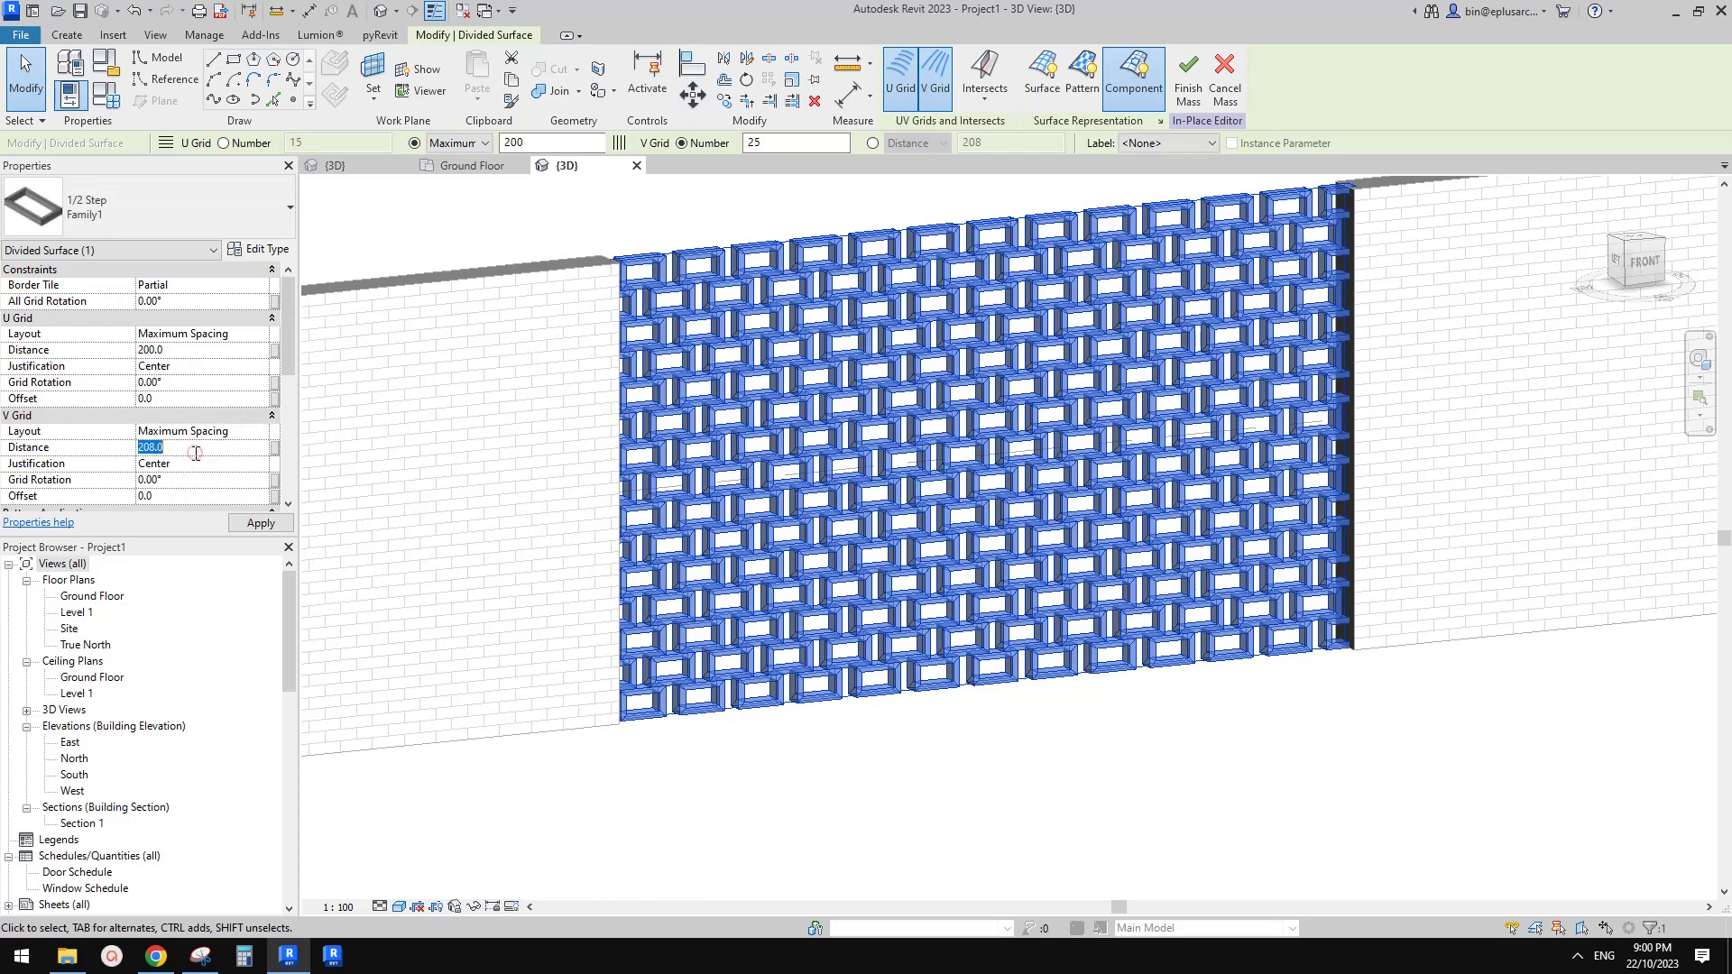
{"action": "type", "text": "300"}
{"action": "key", "text": "Return"}
{"action": "left_click", "coordinate": [1162, 774]}
Examine the block layout, the wall's edges and the joints between neighbouring blocks up close
{"action": "middle_click_drag", "start_coordinate": [1162, 774], "coordinate": [1183, 732], "text": "shift"}
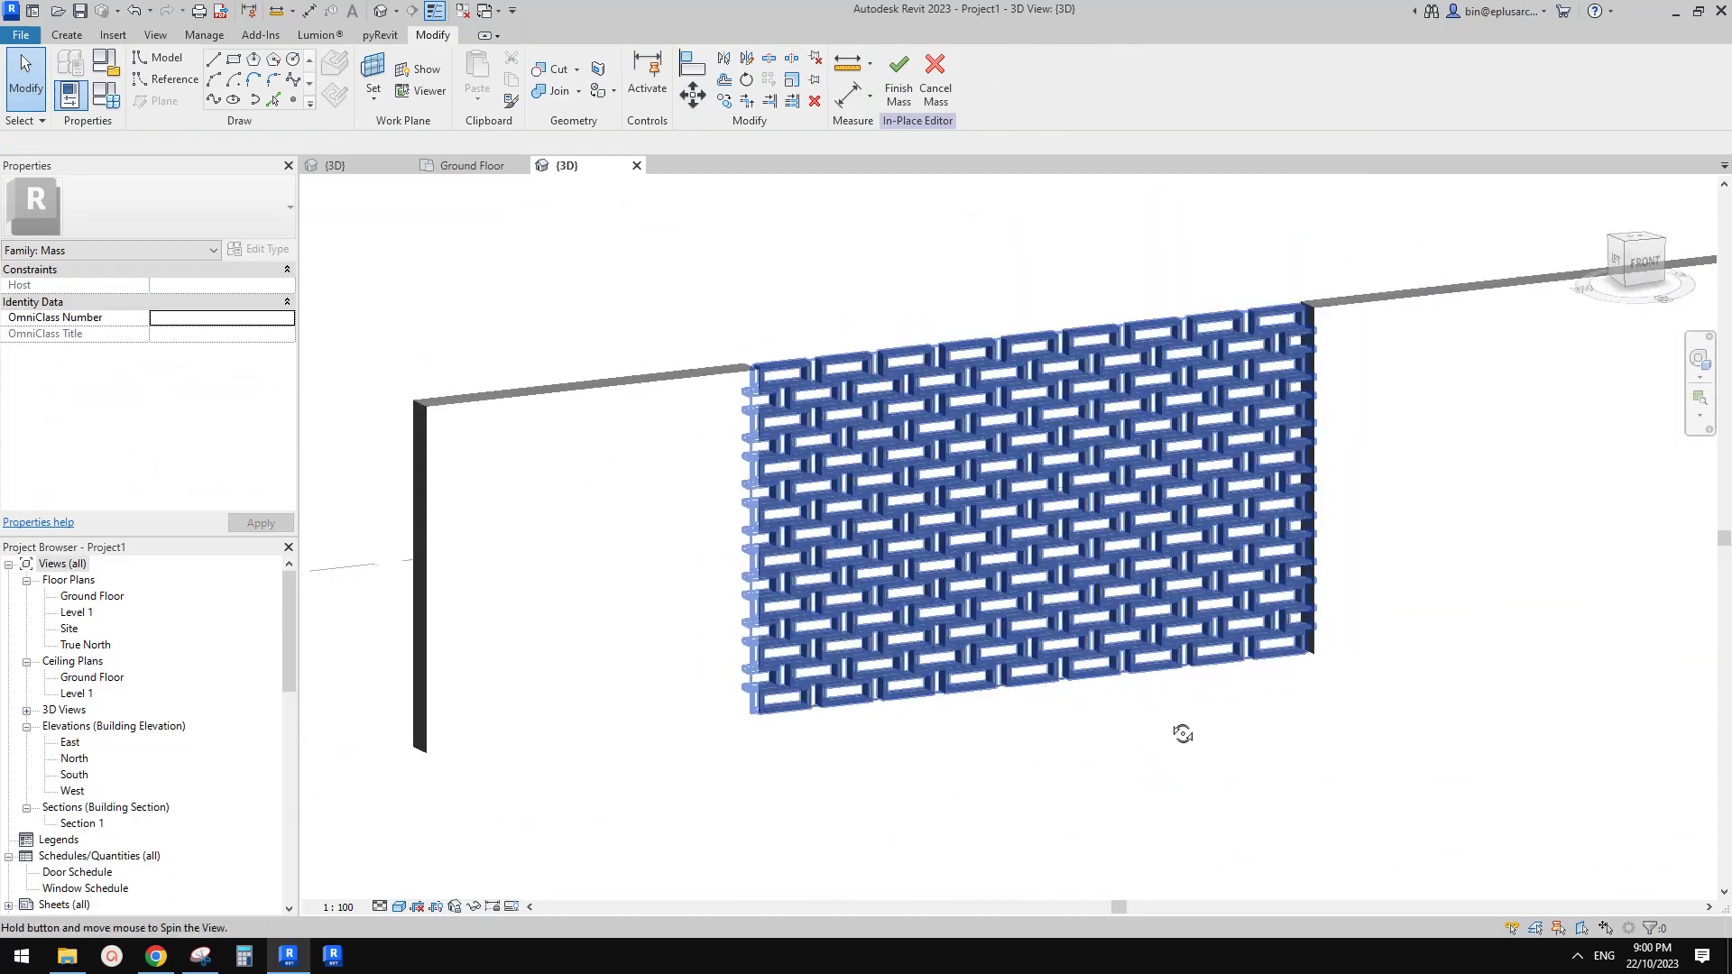
{"action": "scroll", "coordinate": [954, 544], "scroll_direction": "up", "scroll_amount": 3}
{"action": "scroll", "coordinate": [965, 270], "scroll_direction": "up", "scroll_amount": 2}
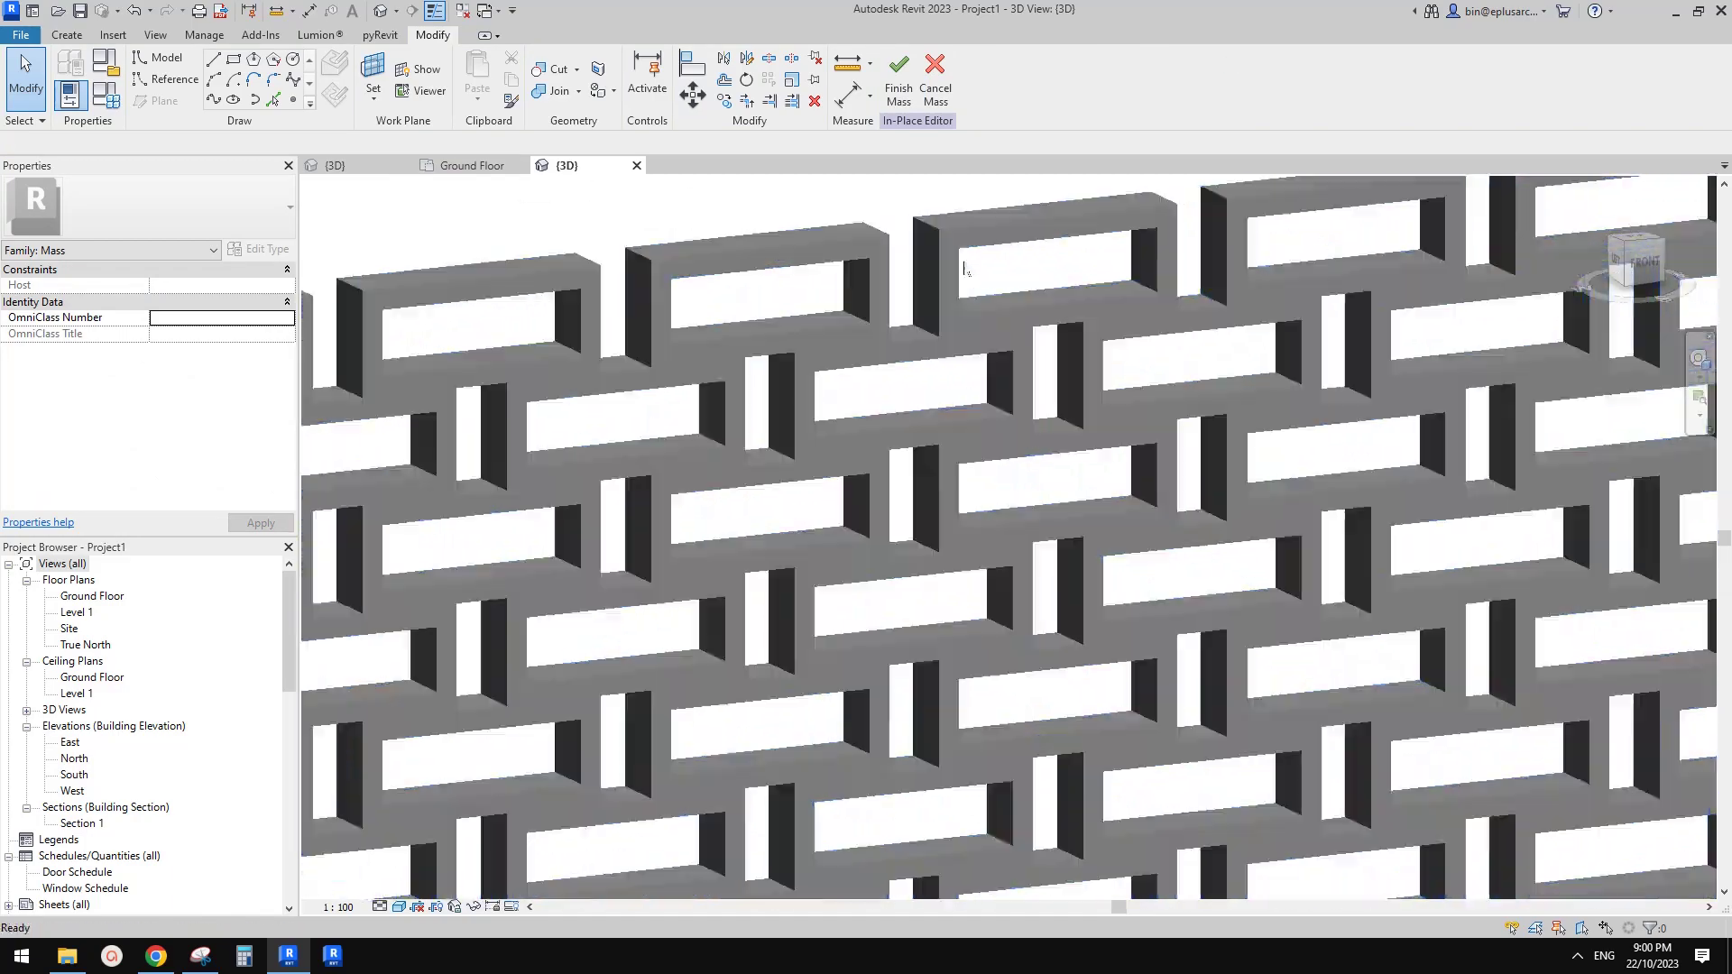
{"action": "scroll", "coordinate": [1126, 445], "scroll_direction": "down", "scroll_amount": 8}
{"action": "middle_click_drag", "start_coordinate": [1205, 665], "coordinate": [1195, 574]}
{"action": "scroll", "coordinate": [1182, 697], "scroll_direction": "up", "scroll_amount": 2}
{"action": "left_click", "coordinate": [1181, 694]}
{"action": "scroll", "coordinate": [1076, 555], "scroll_direction": "down", "scroll_amount": 2}
{"action": "middle_click_drag", "start_coordinate": [1076, 555], "coordinate": [1064, 542]}
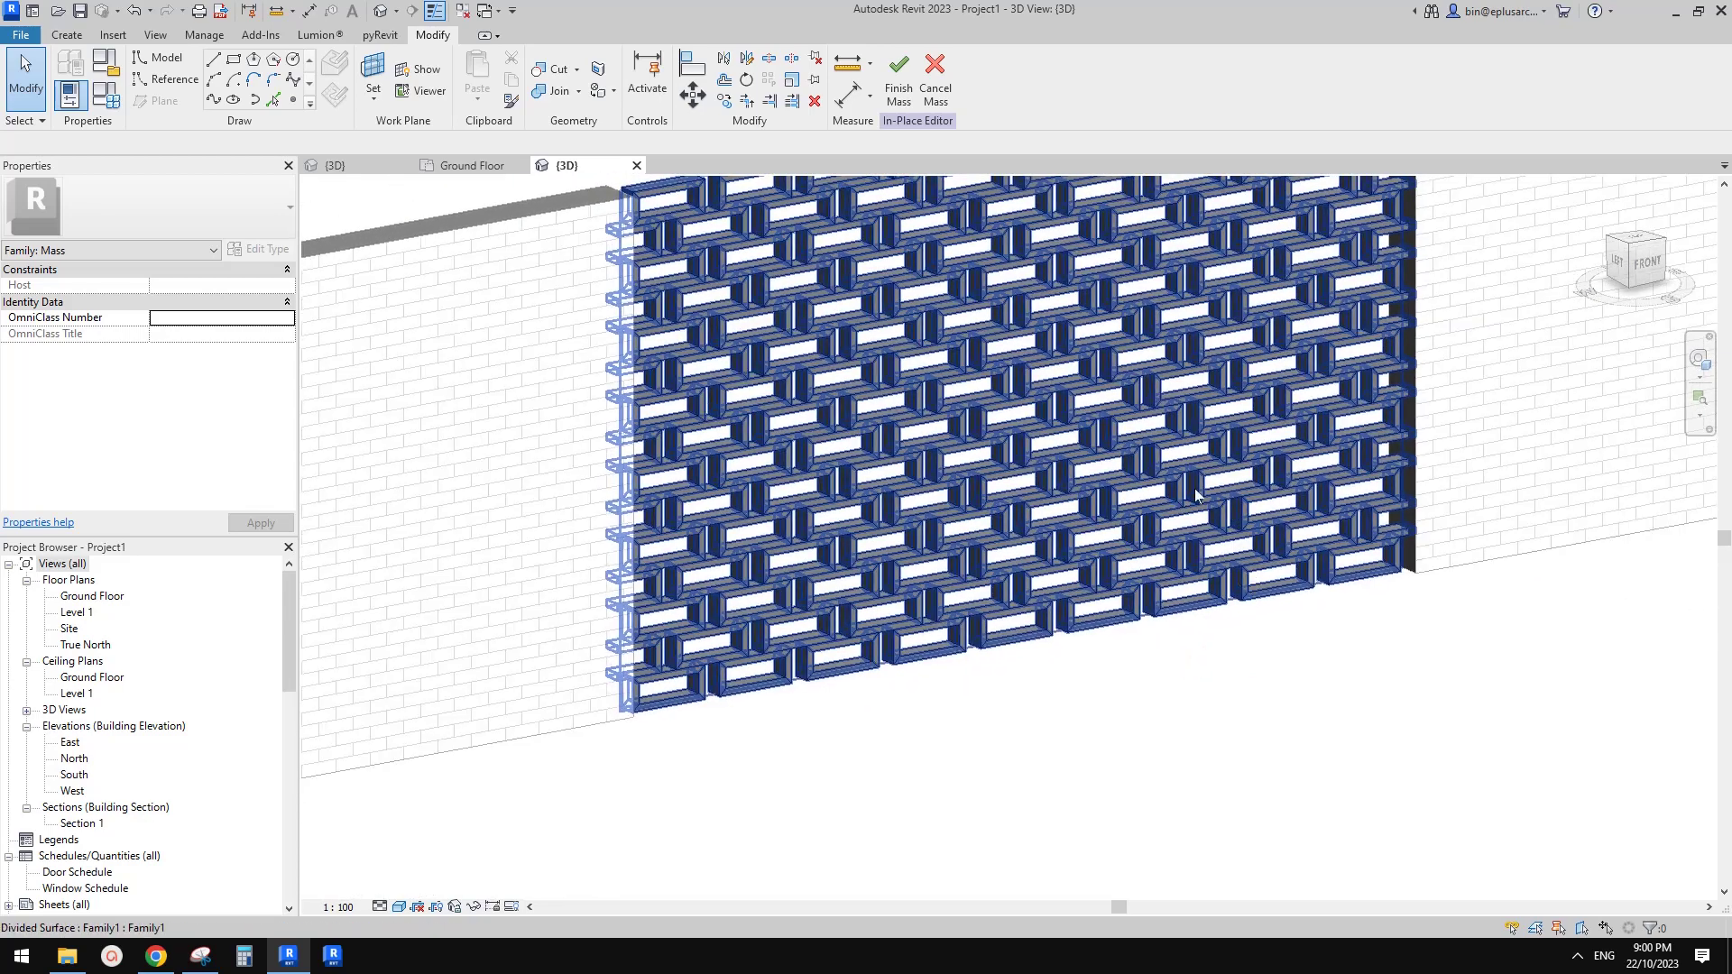
{"action": "scroll", "coordinate": [1110, 654], "scroll_direction": "up", "scroll_amount": 3}
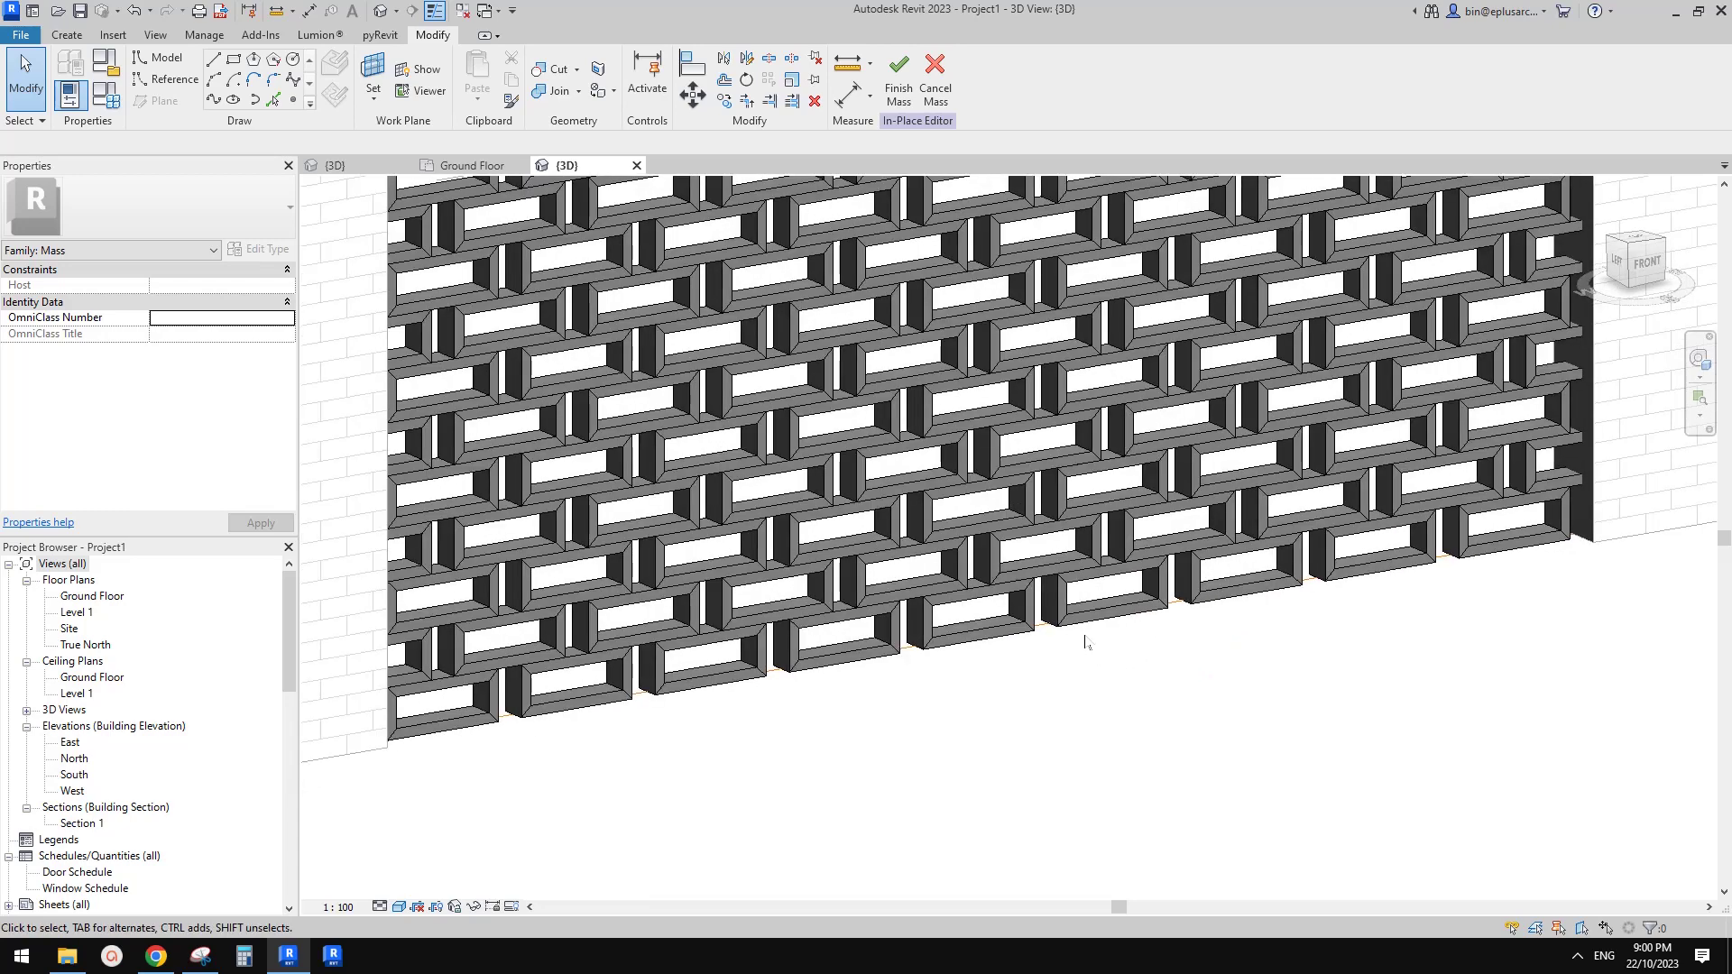
{"action": "scroll", "coordinate": [1101, 541], "scroll_direction": "up", "scroll_amount": 5}
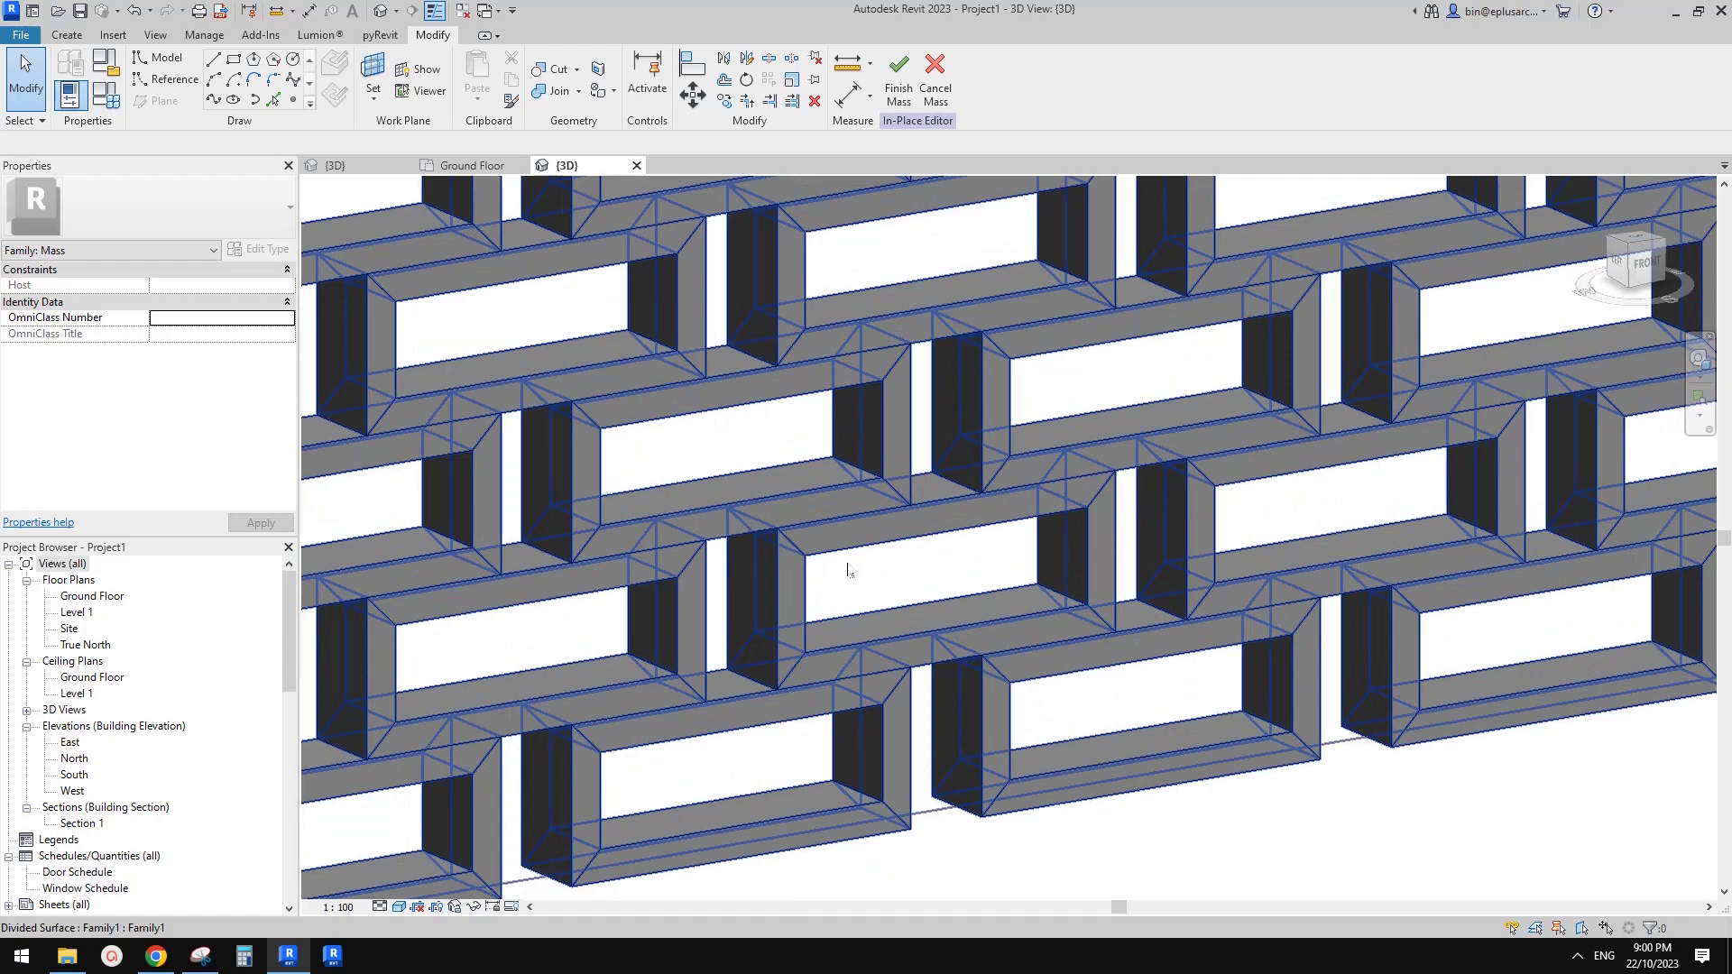
Switch to the curtain panel family's 3D view and temporarily hide the hollow block form
{"action": "middle_click_drag", "start_coordinate": [848, 570], "coordinate": [959, 559], "text": "shift"}
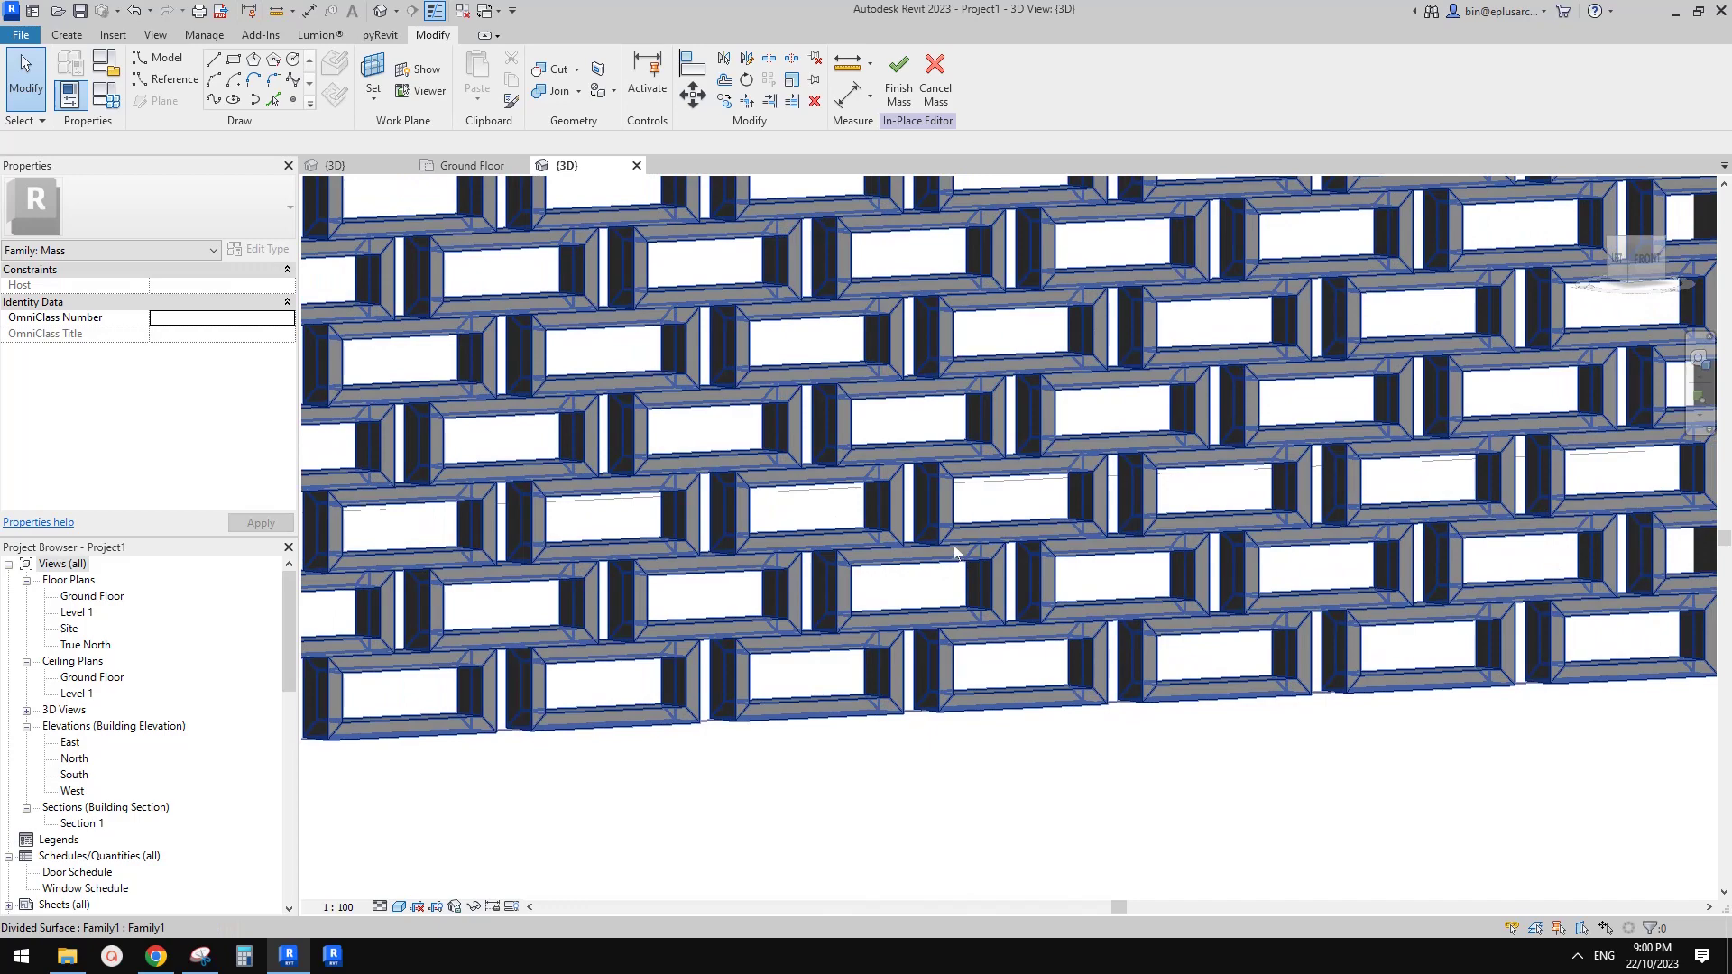
{"action": "middle_click_drag", "start_coordinate": [834, 433], "coordinate": [817, 425], "text": "shift"}
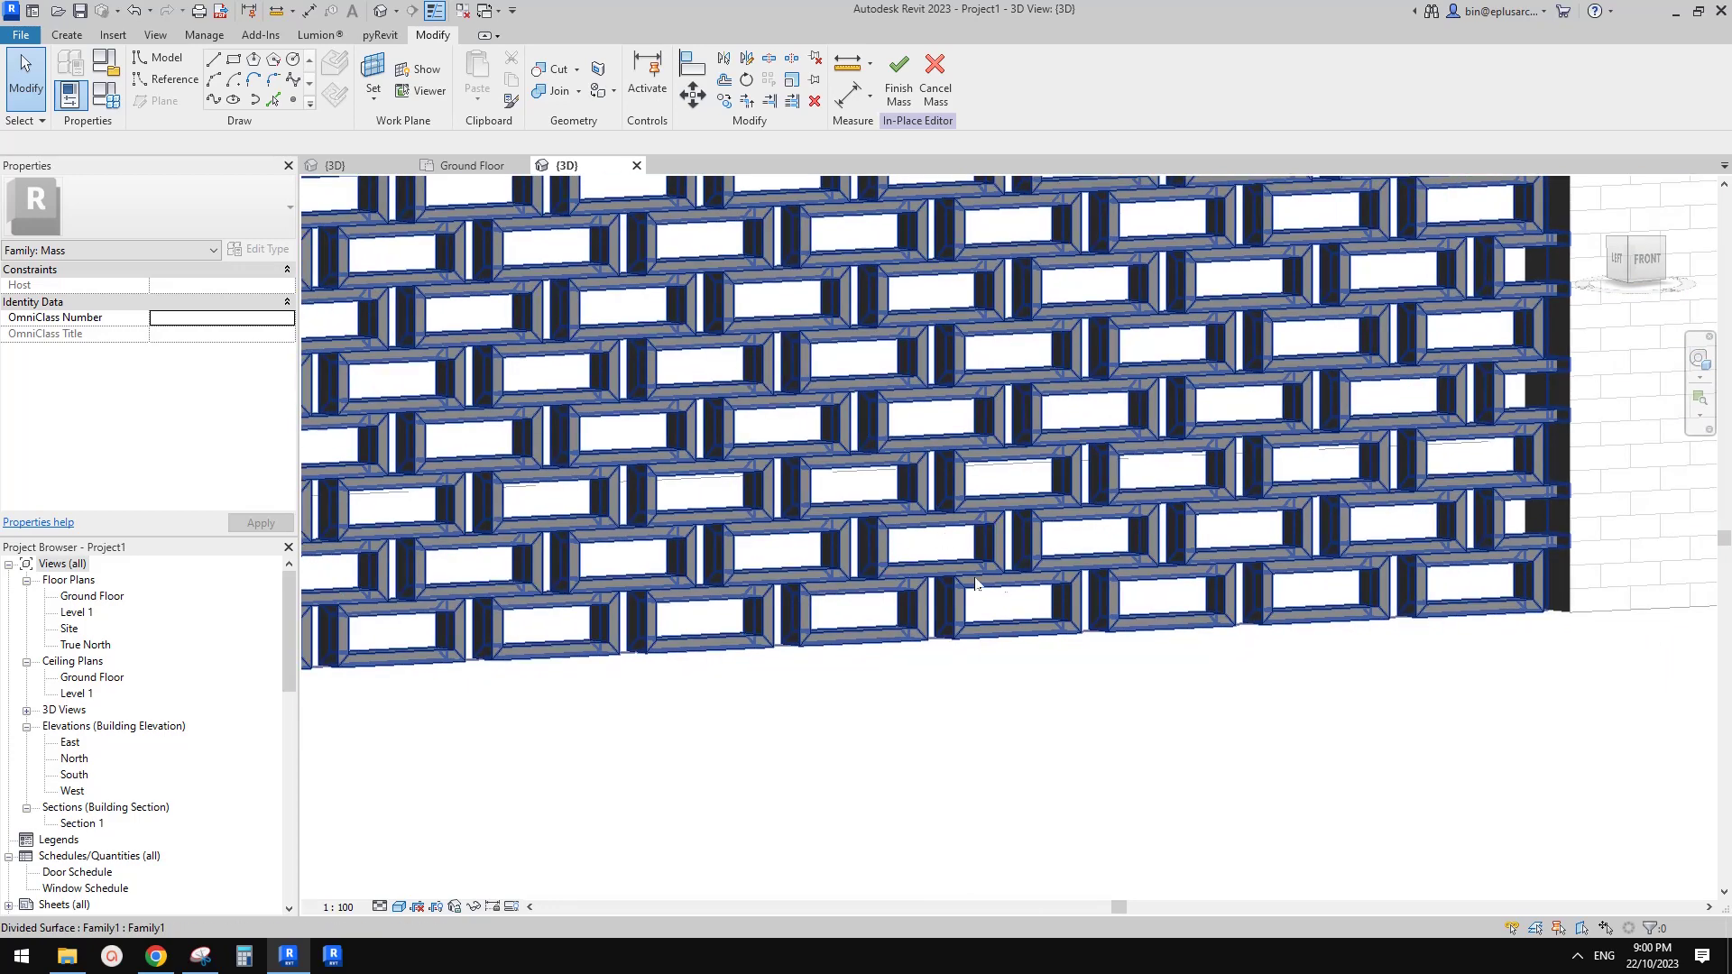
{"action": "left_click", "coordinate": [451, 165]}
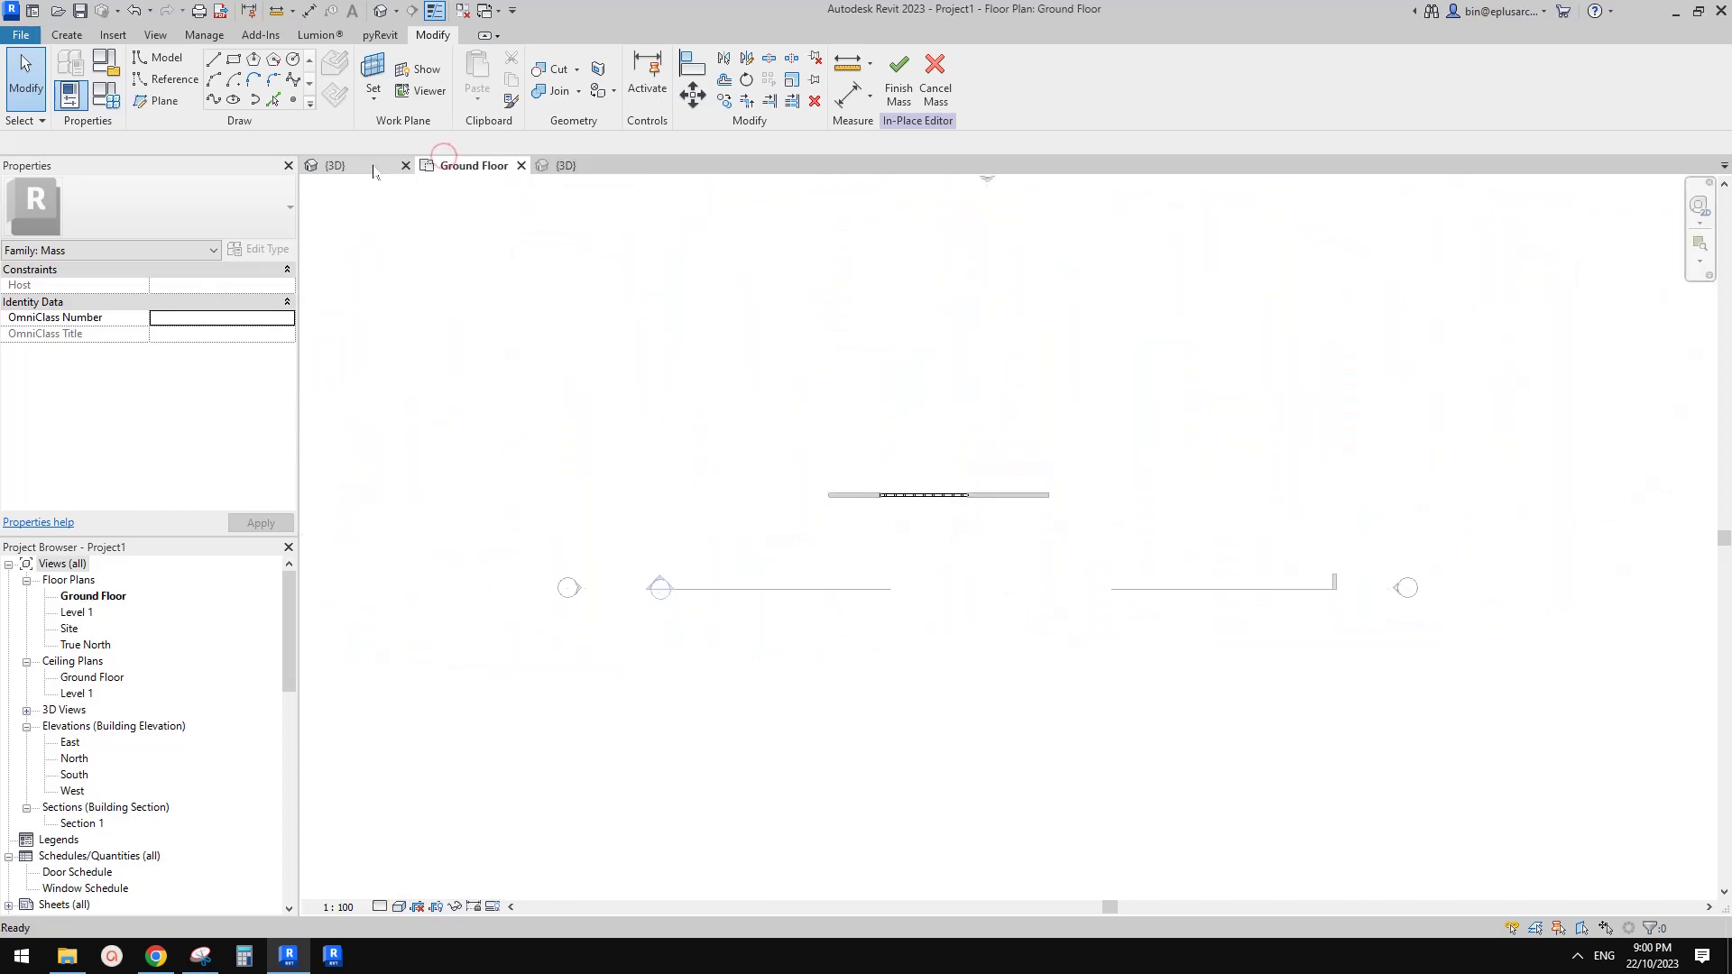
{"action": "left_click", "coordinate": [372, 168]}
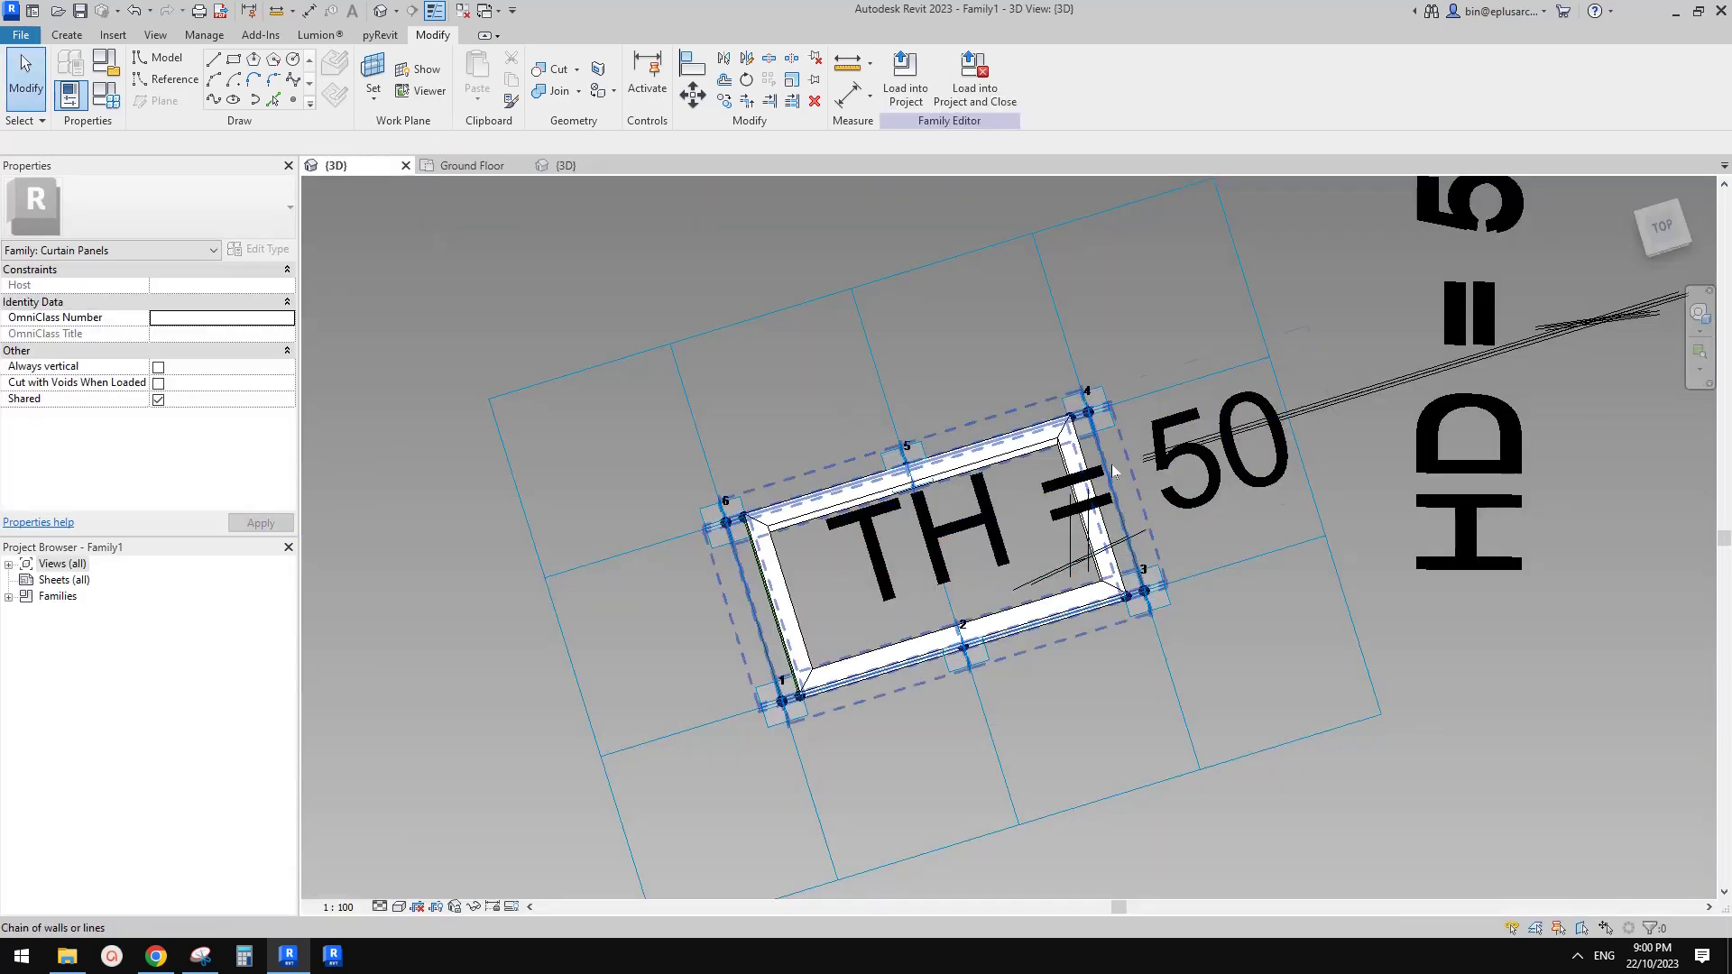
{"action": "scroll", "coordinate": [963, 590], "scroll_direction": "up", "scroll_amount": 1}
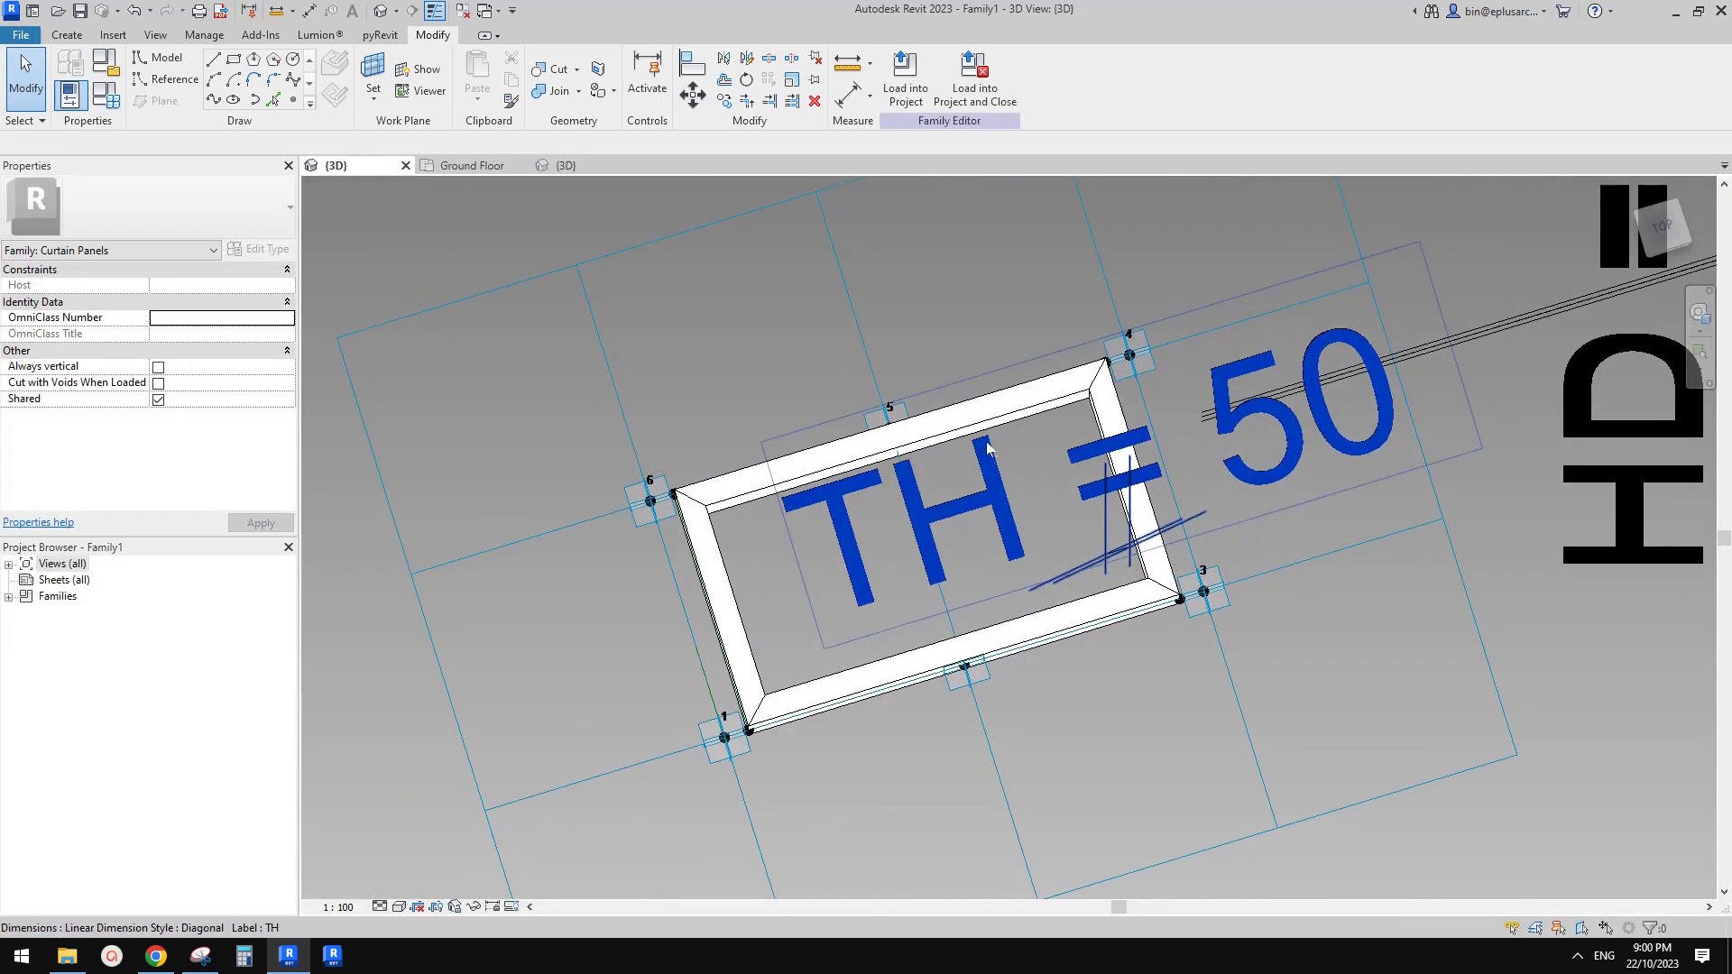
{"action": "left_click", "coordinate": [1127, 397]}
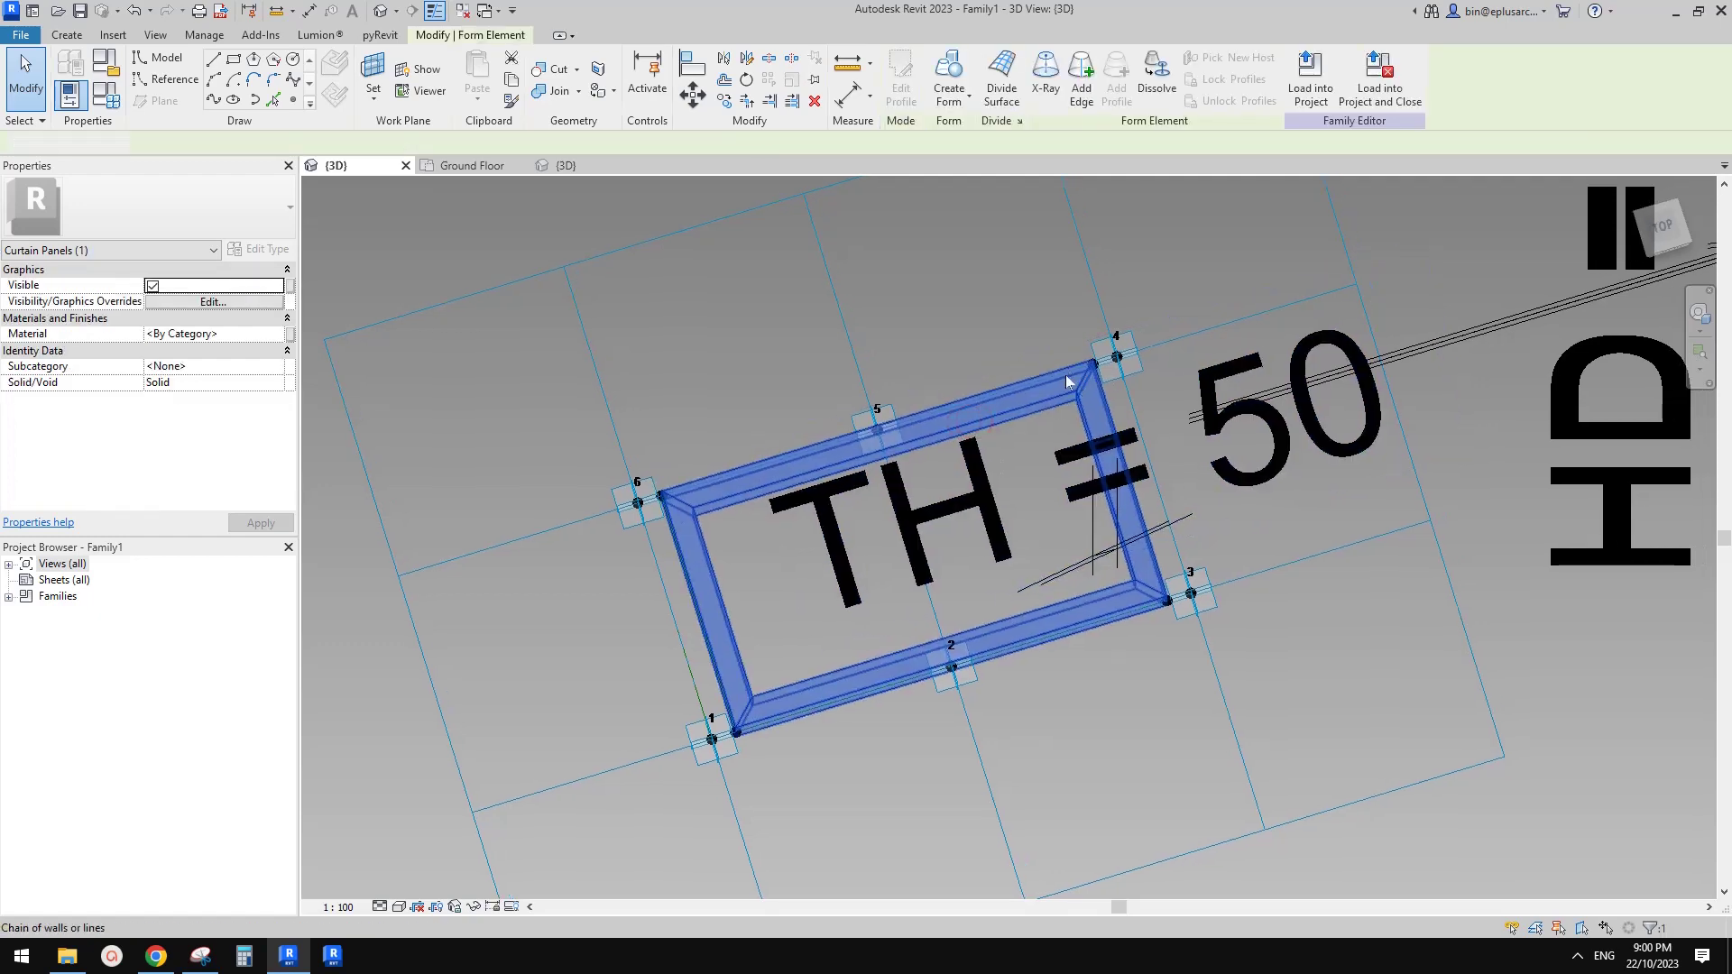
{"action": "key", "text": "h"}
{"action": "key", "text": "h"}
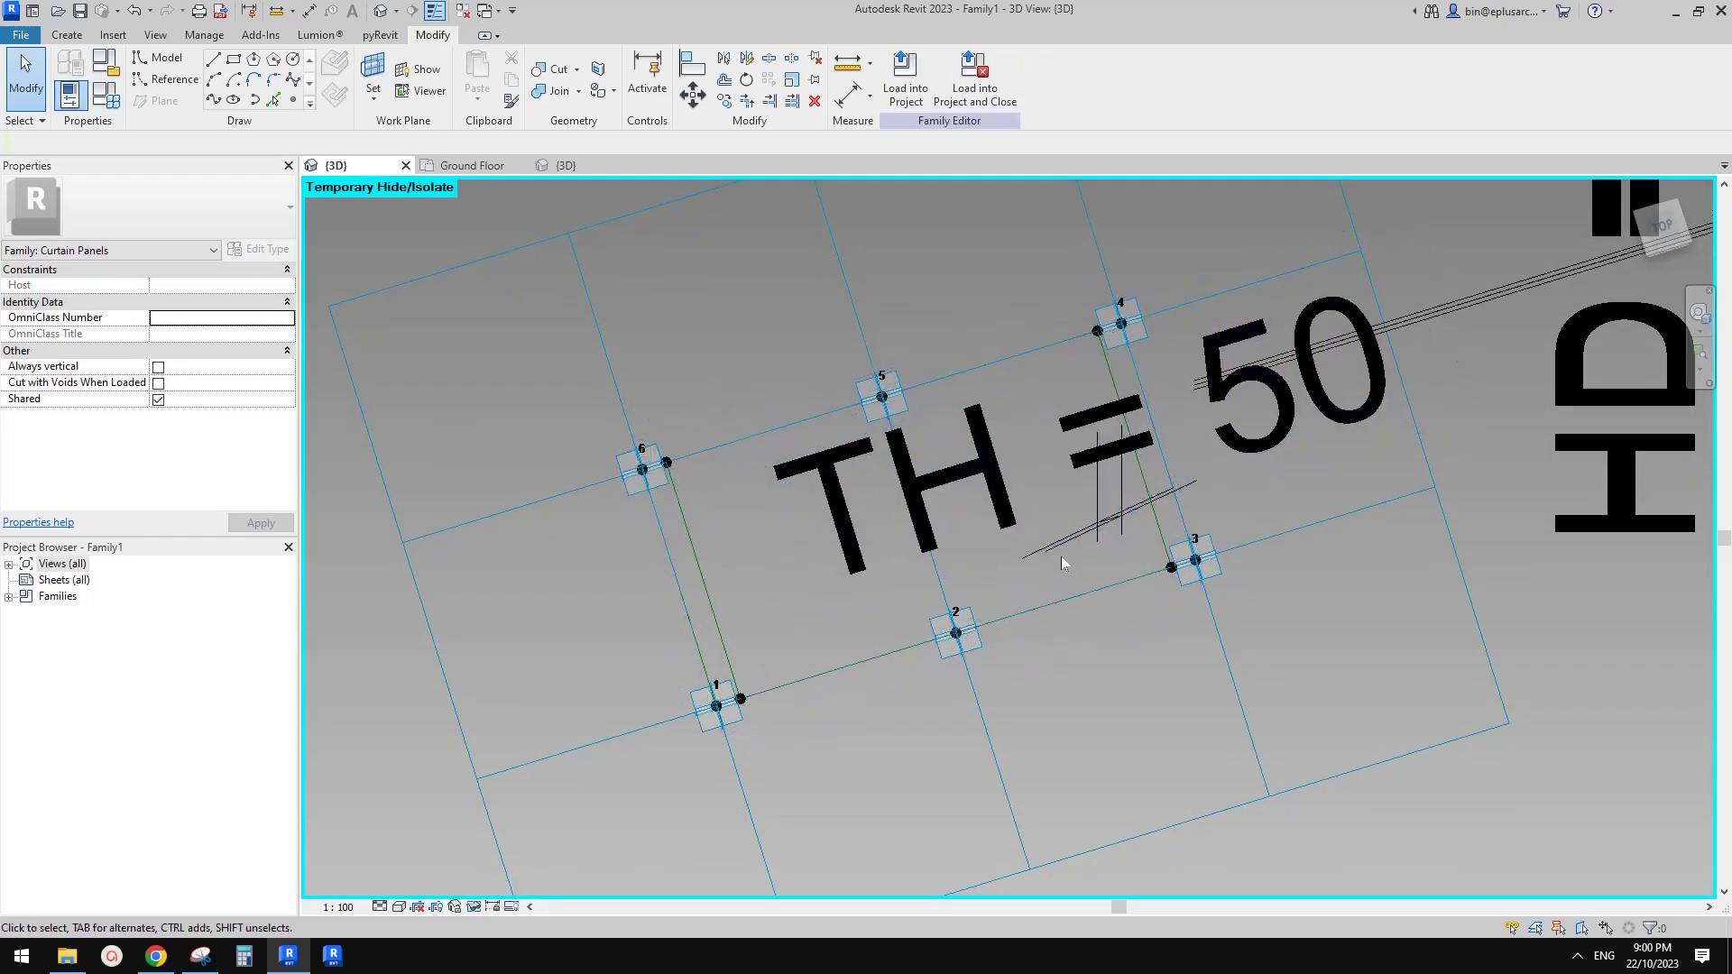
Select the chain of four reference lines that outlines the block in the curtain panel family
{"action": "mouse_move", "coordinate": [1103, 424]}
{"action": "middle_mouse_down", "text": "shift"}
{"action": "mouse_move", "coordinate": [1113, 408]}
{"action": "mouse_move", "coordinate": [1080, 420]}
{"action": "middle_mouse_up", "text": "shift"}
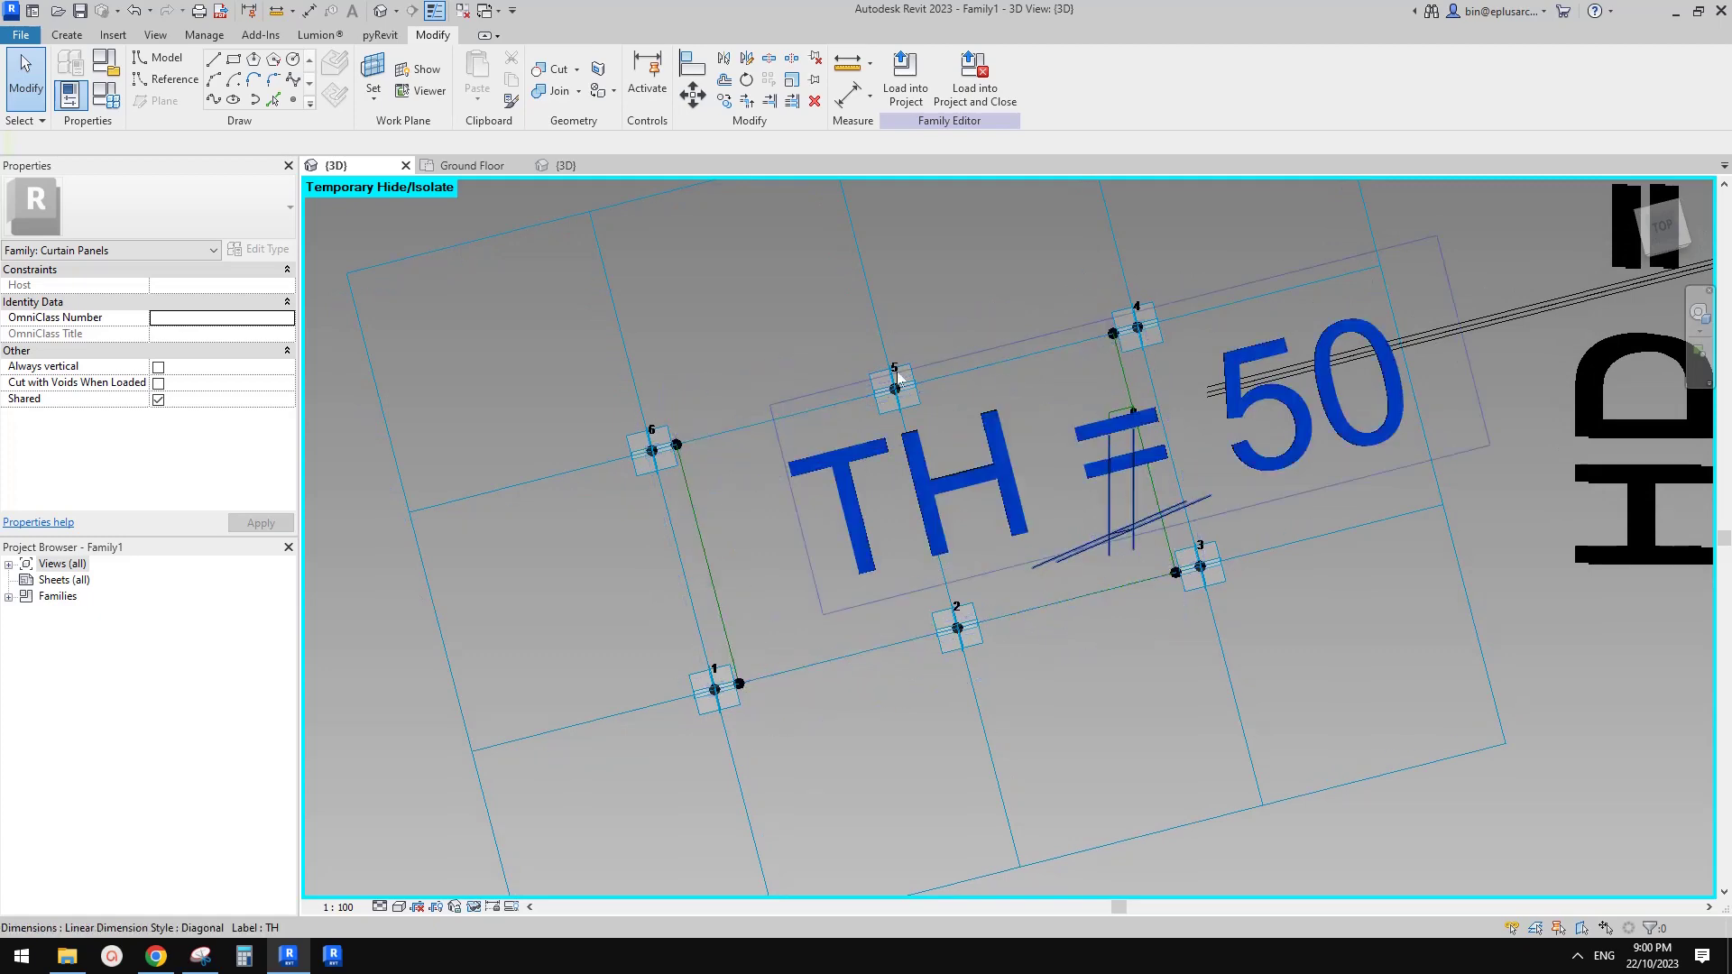
{"action": "key", "text": "Tab"}
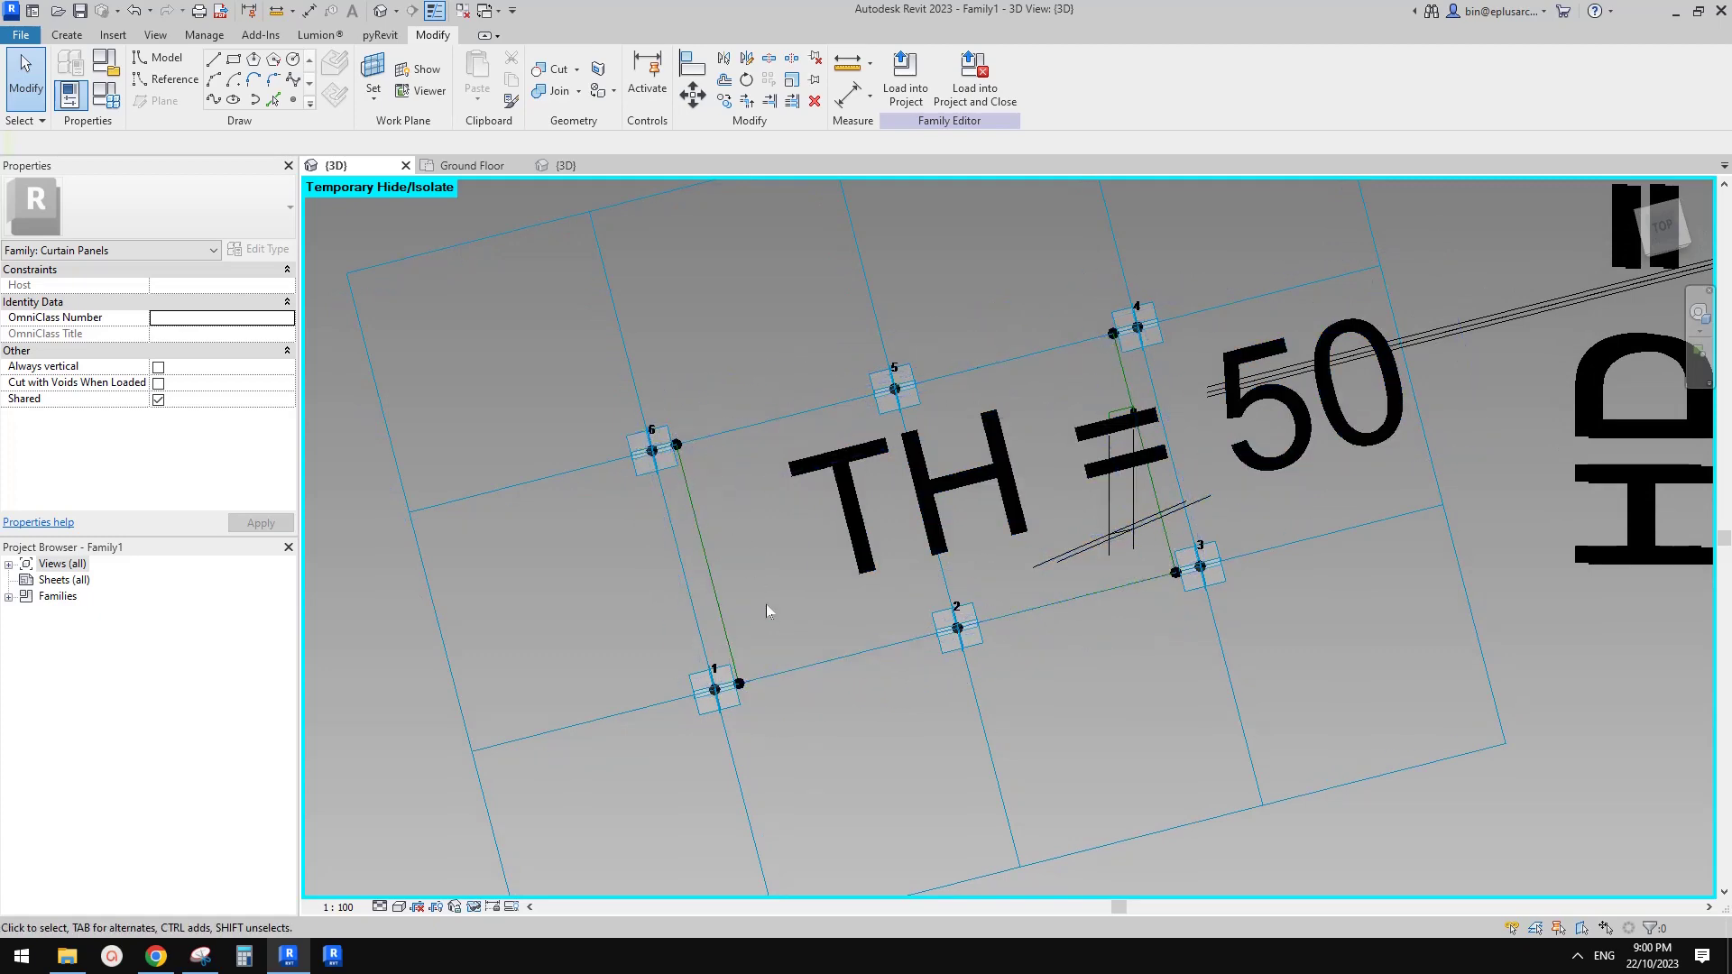
{"action": "key", "text": "Tab"}
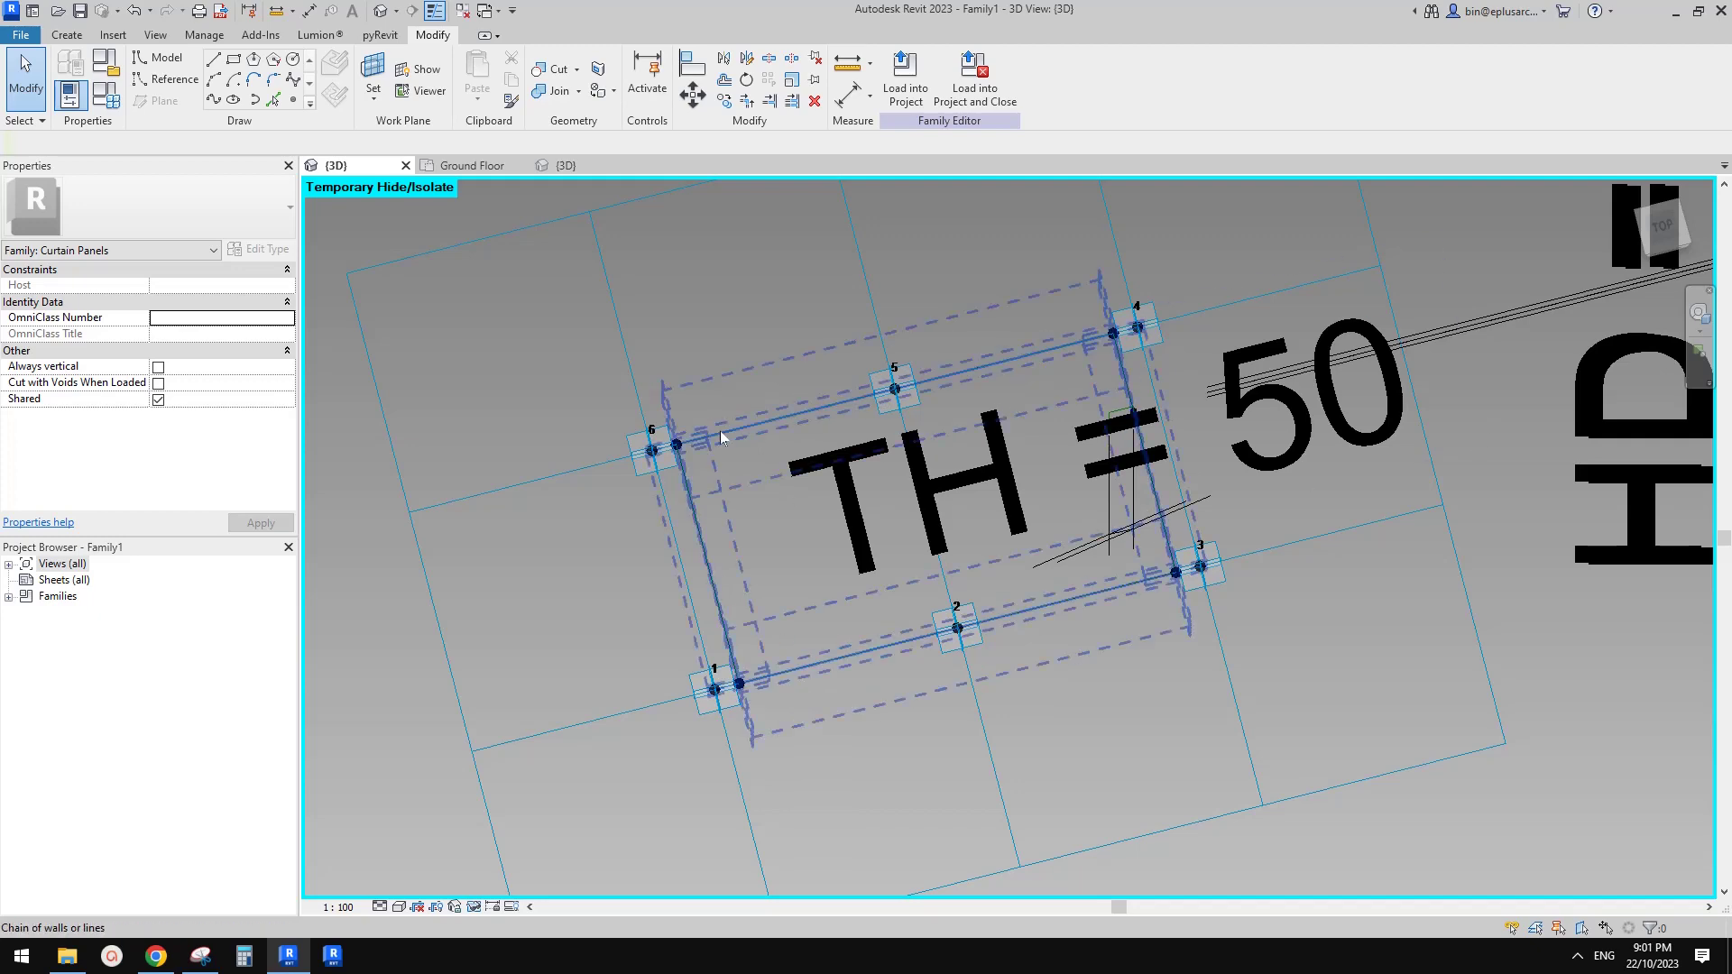
{"action": "left_click", "coordinate": [681, 441]}
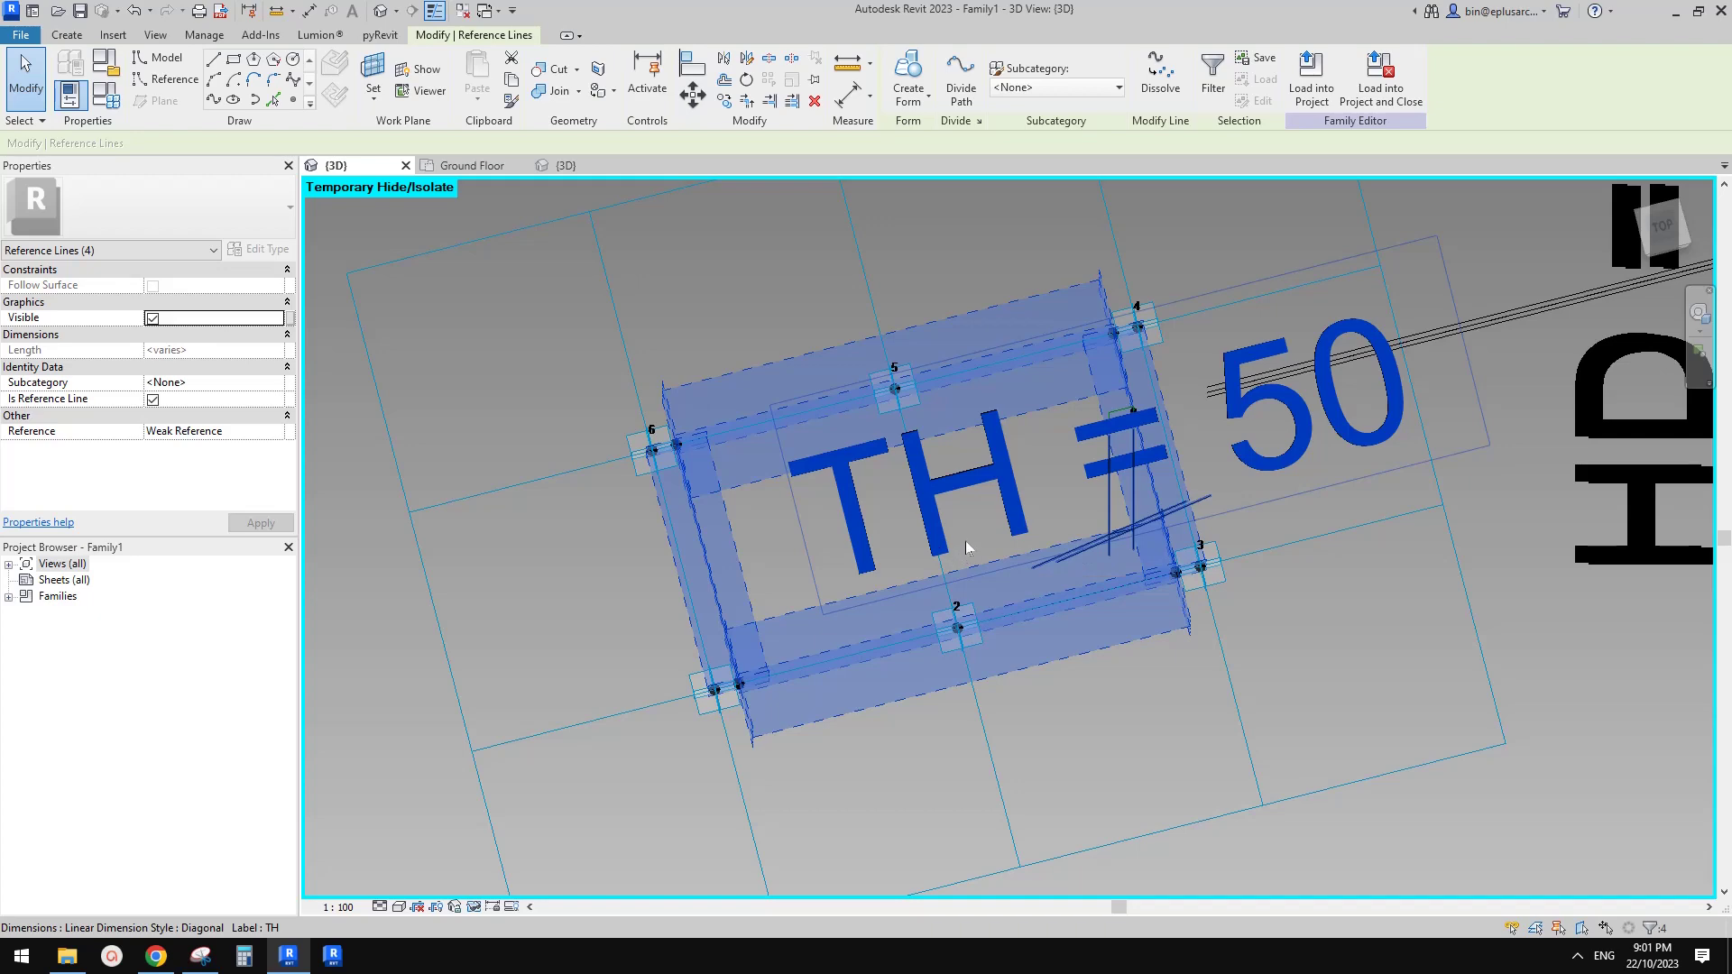
Return to the project's 3D view and finish the in-place mass of the breeze block wall
{"action": "left_click", "coordinate": [473, 165]}
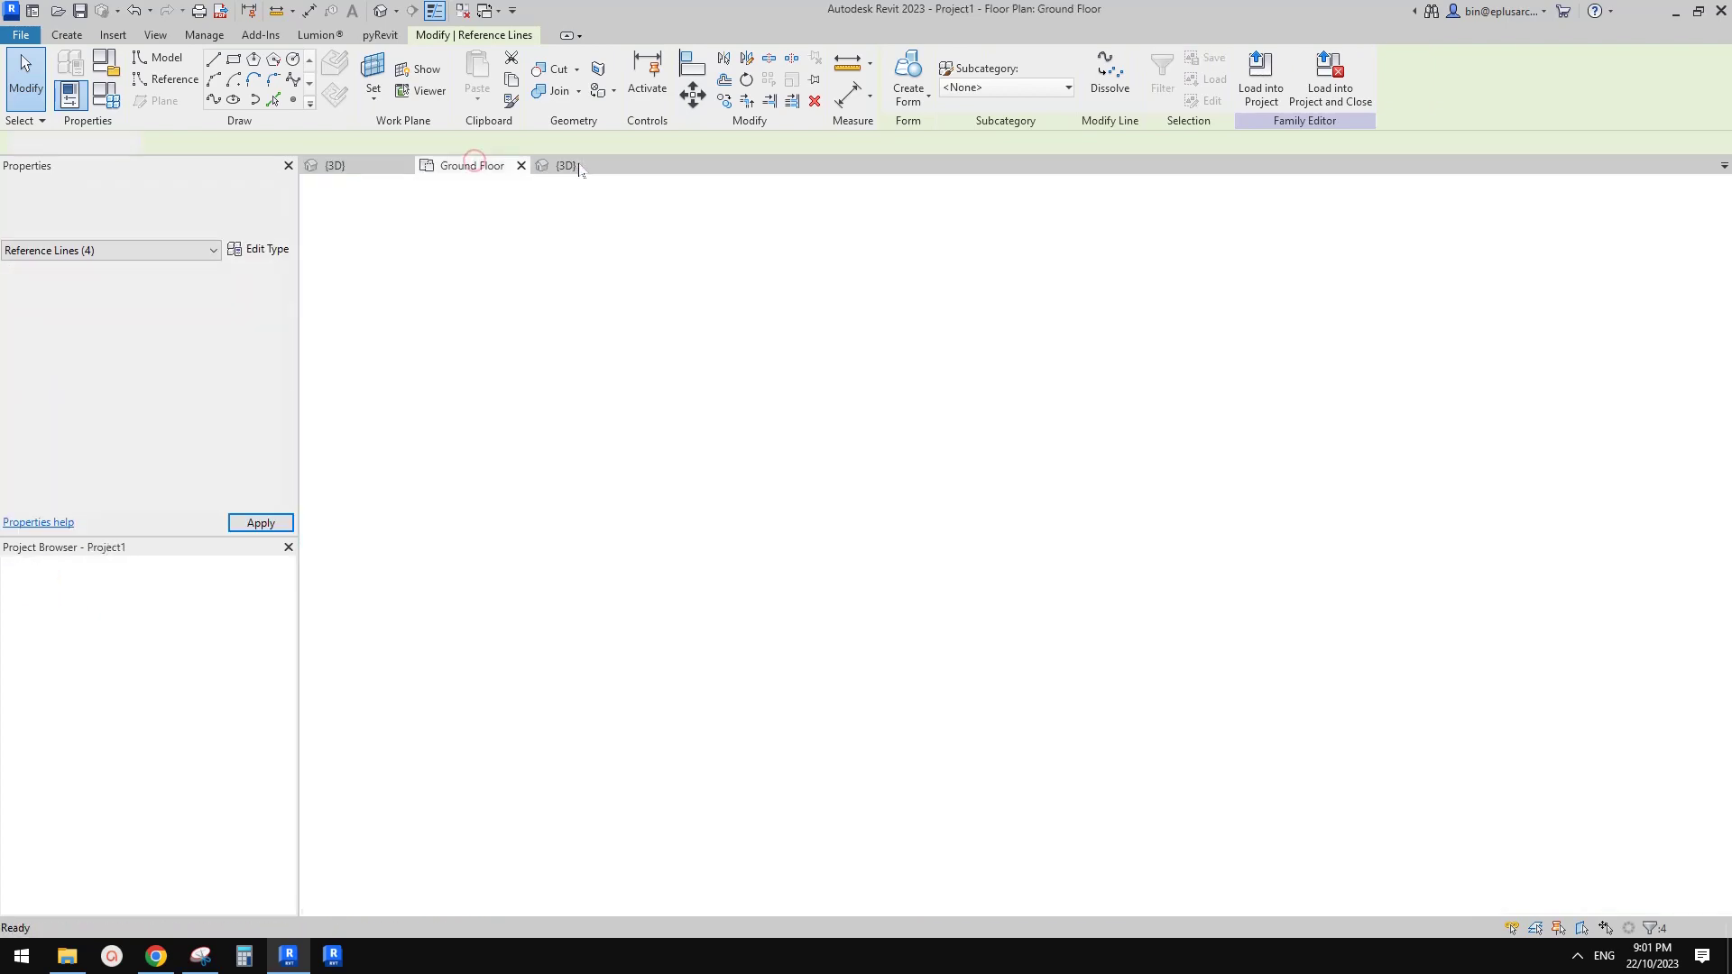
{"action": "left_click", "coordinate": [569, 166]}
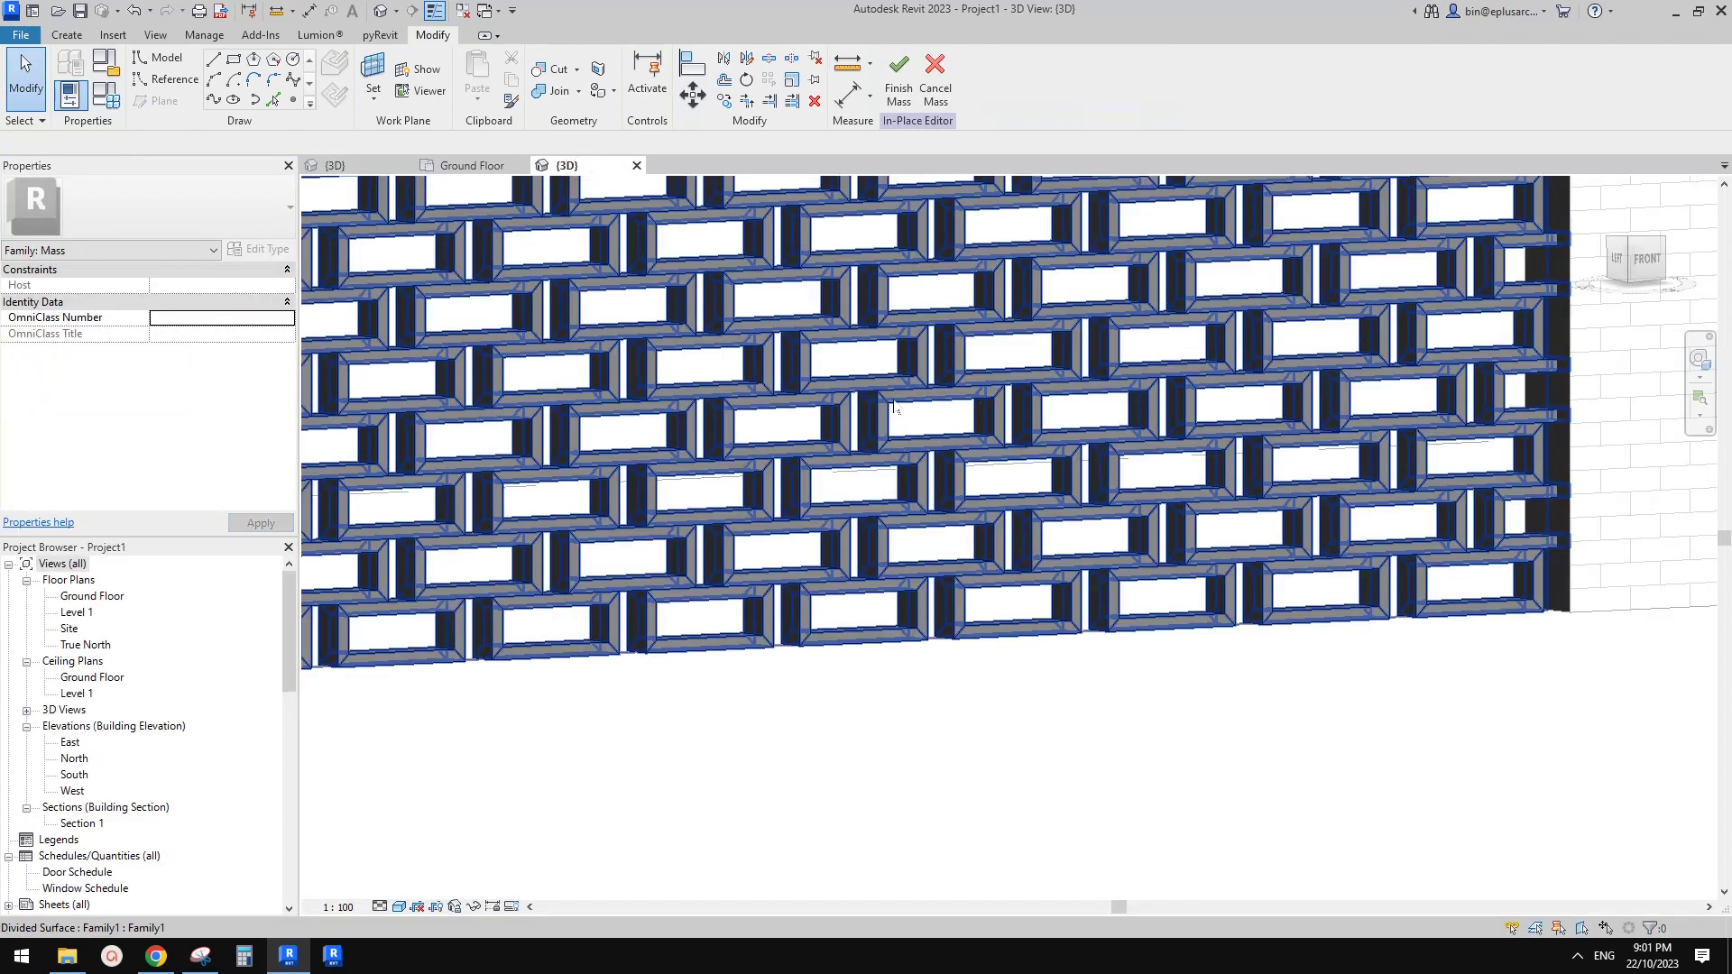
{"action": "middle_click_drag", "start_coordinate": [1188, 526], "coordinate": [1135, 580], "text": "shift"}
{"action": "middle_click_drag", "start_coordinate": [1090, 573], "coordinate": [986, 469], "text": "shift"}
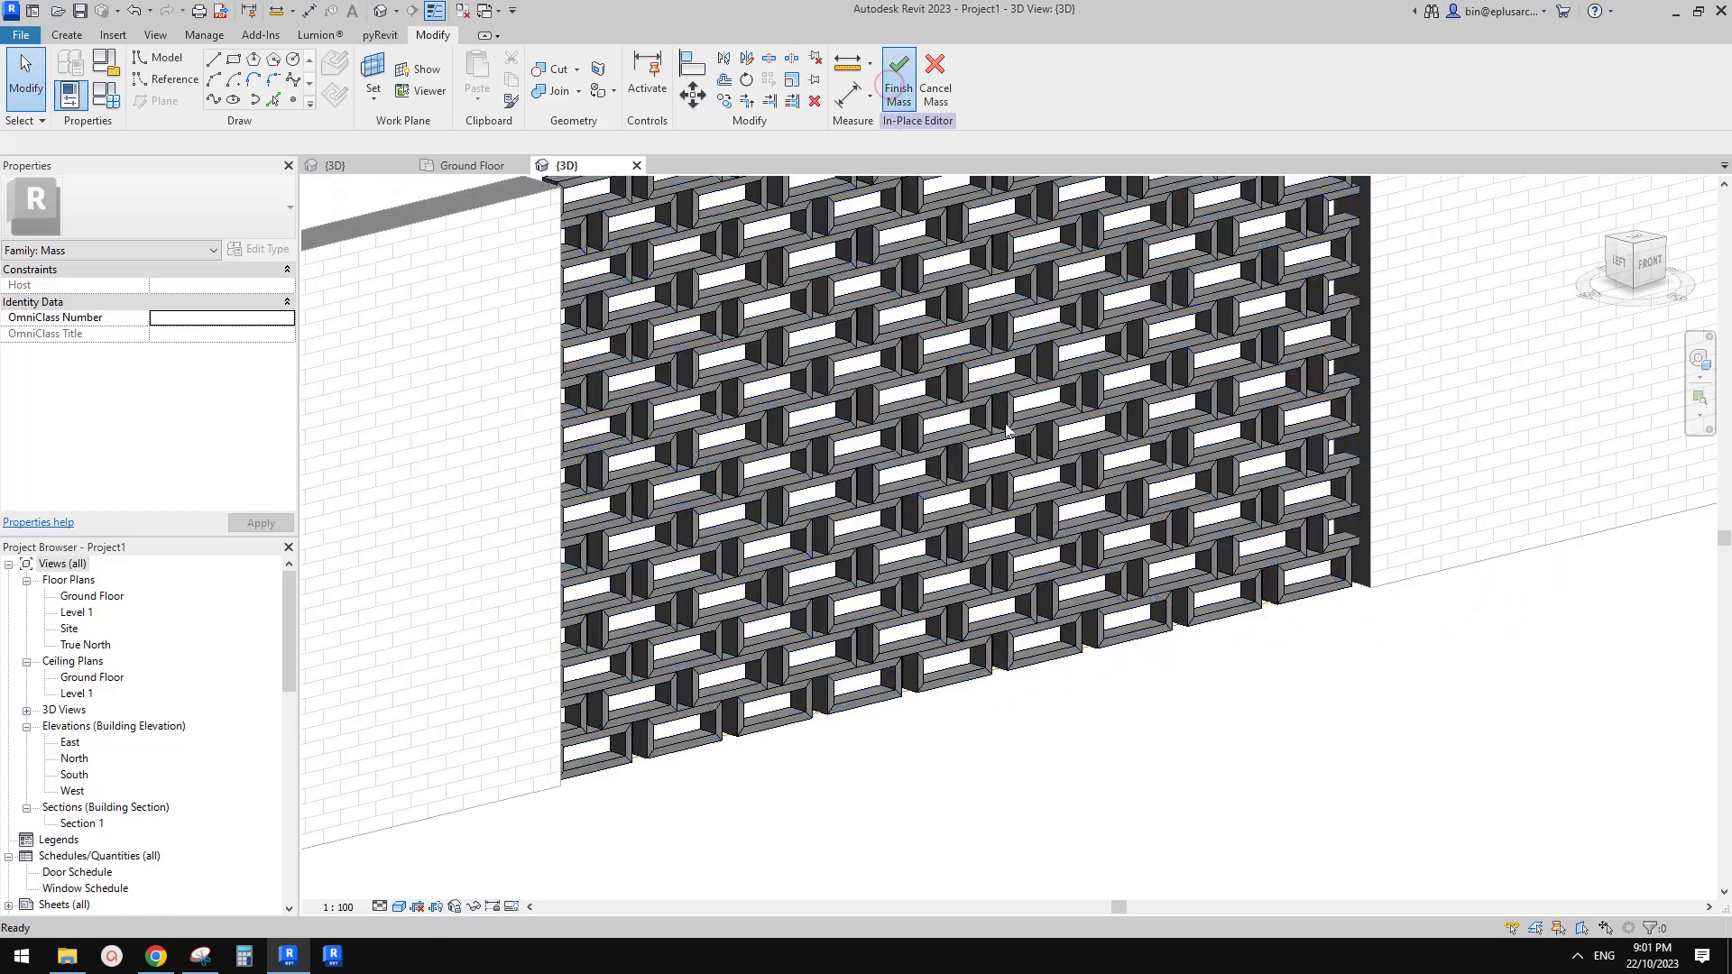
{"action": "left_click", "coordinate": [898, 81]}
Review the reference wall photo in Chrome and its marked-up copy in Snipping Tool, and return to Revit
{"action": "left_click", "coordinate": [156, 956]}
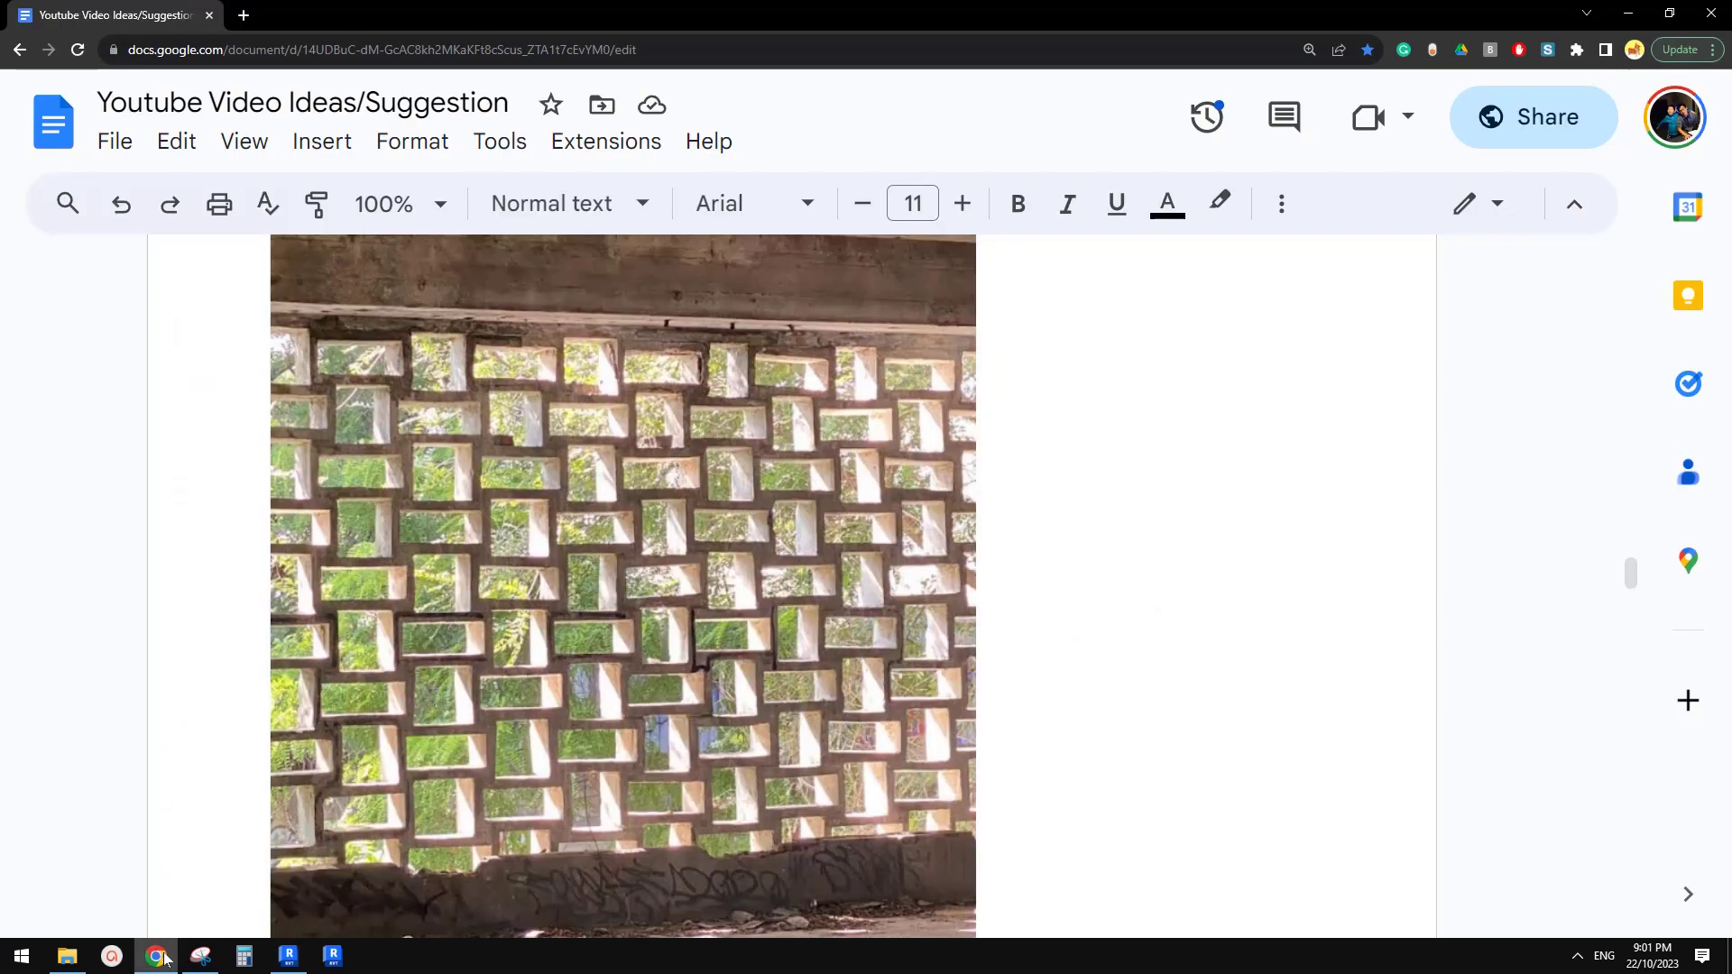
{"action": "left_click", "coordinate": [201, 957]}
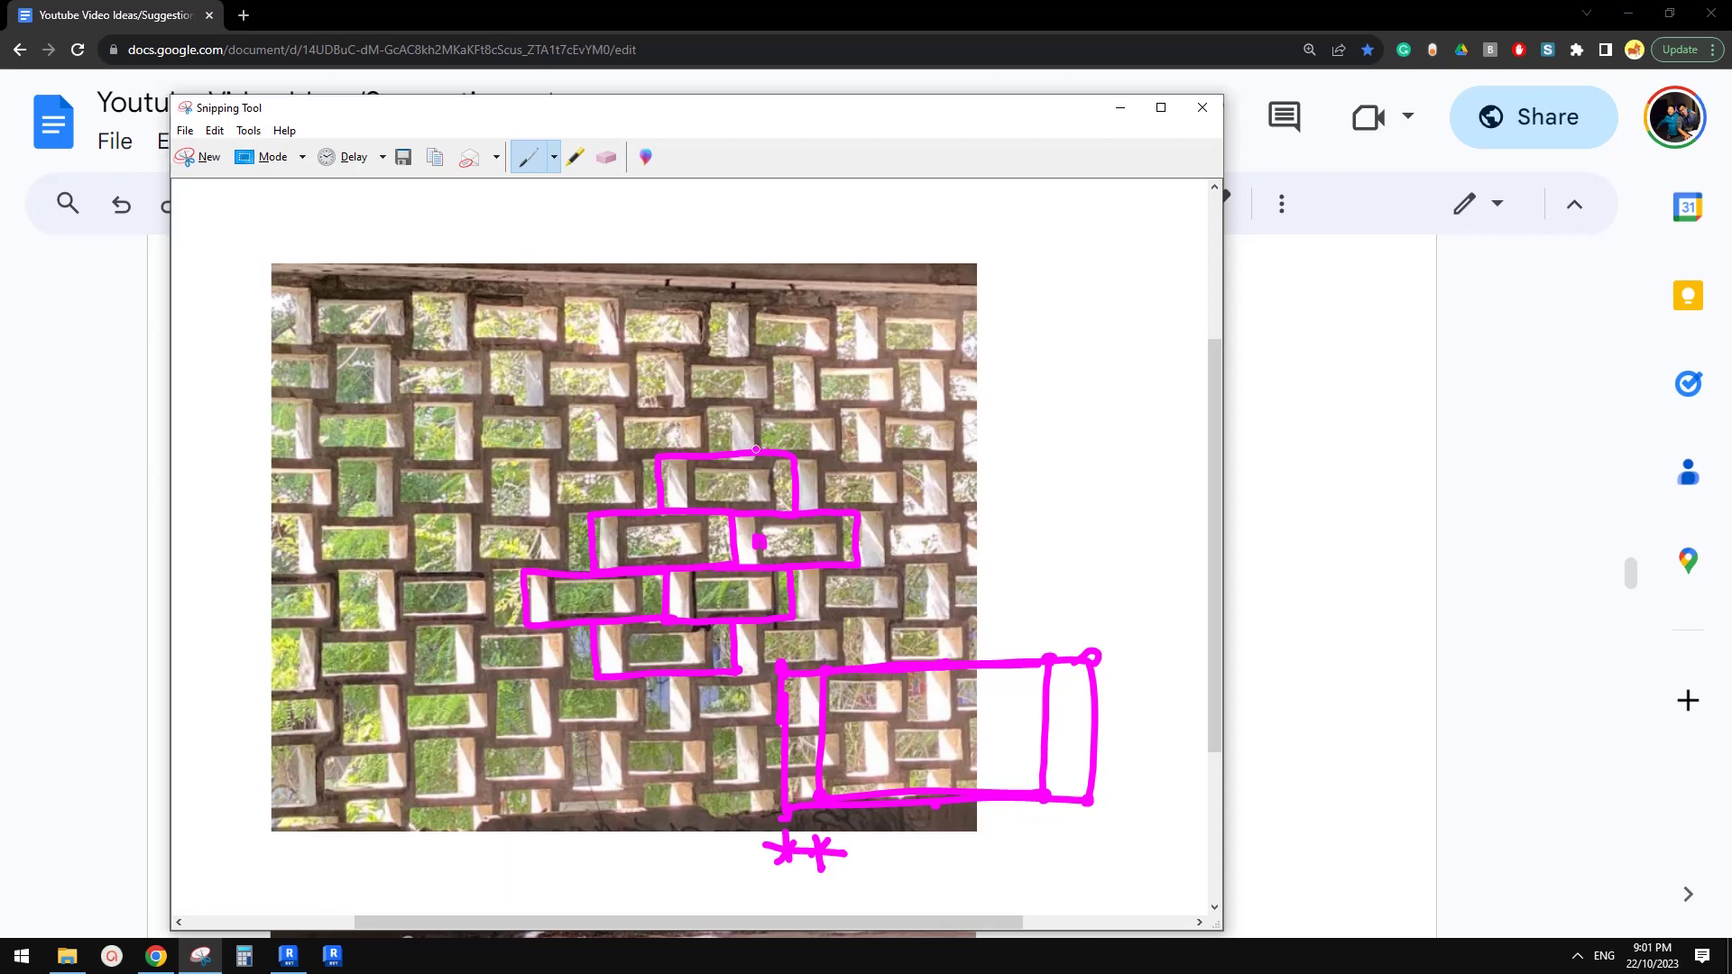
{"action": "left_click", "coordinate": [289, 955]}
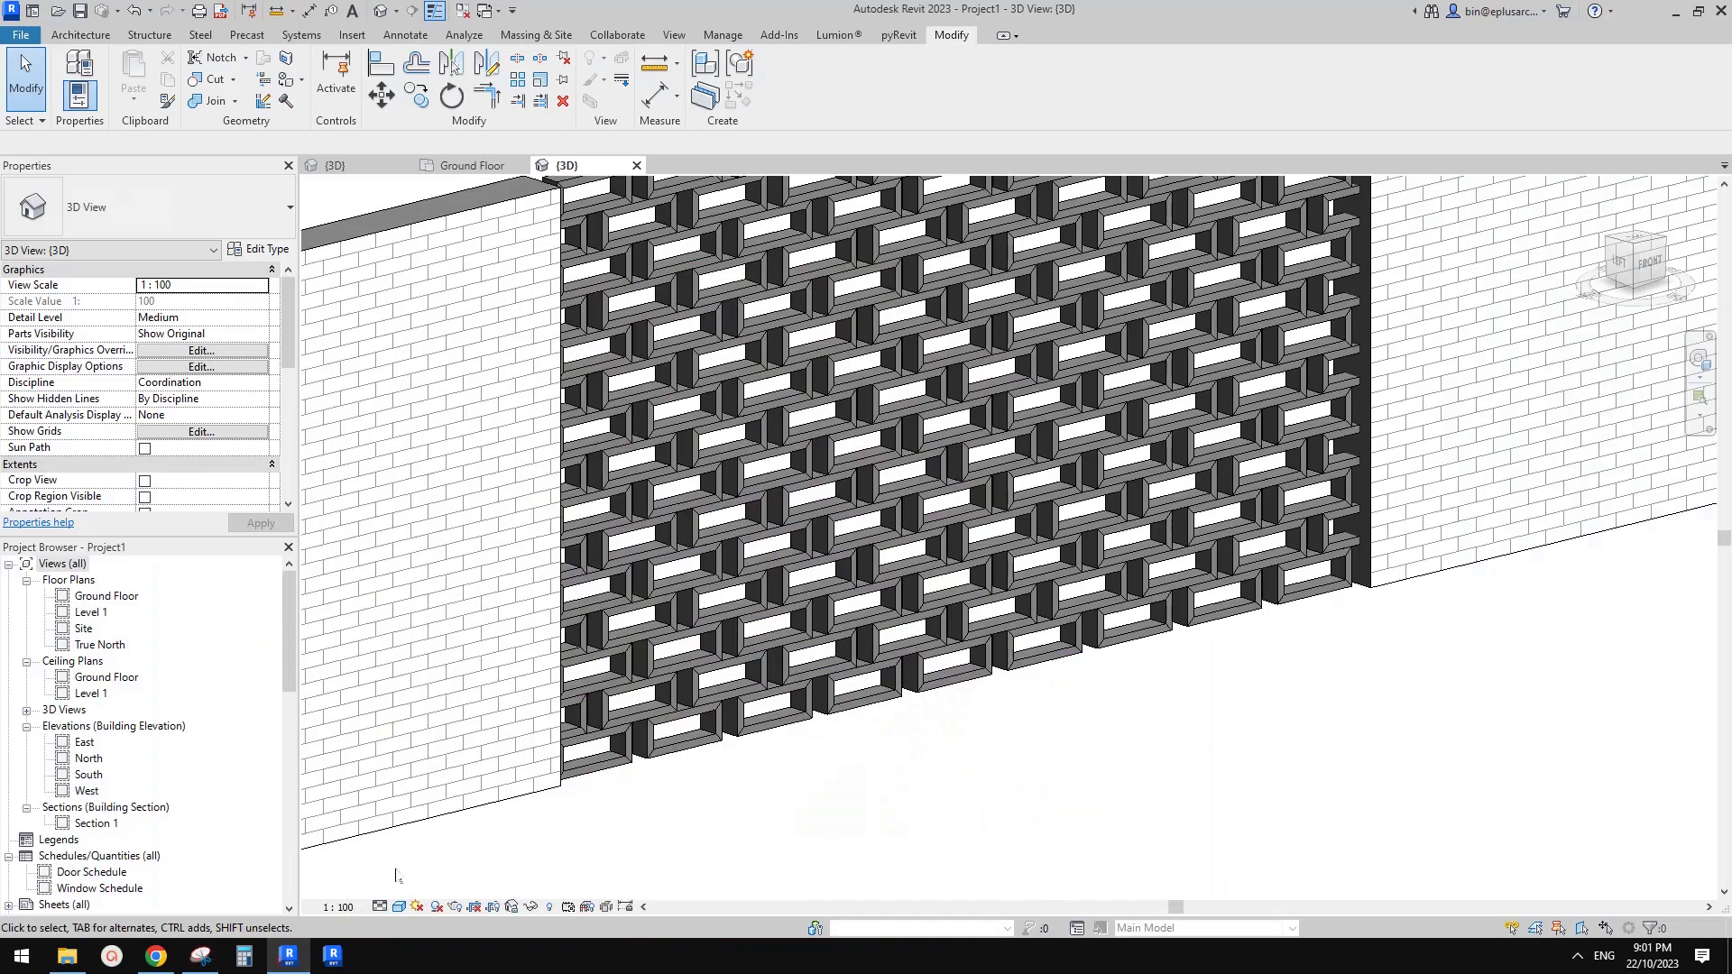
Examine the whole breeze block panel between the two brick wall segments in the 3D view
{"action": "middle_click_drag", "start_coordinate": [834, 652], "coordinate": [903, 685], "text": "shift"}
{"action": "scroll", "coordinate": [888, 672], "scroll_direction": "down", "scroll_amount": 1}
{"action": "scroll", "coordinate": [1116, 809], "scroll_direction": "down", "scroll_amount": 2}
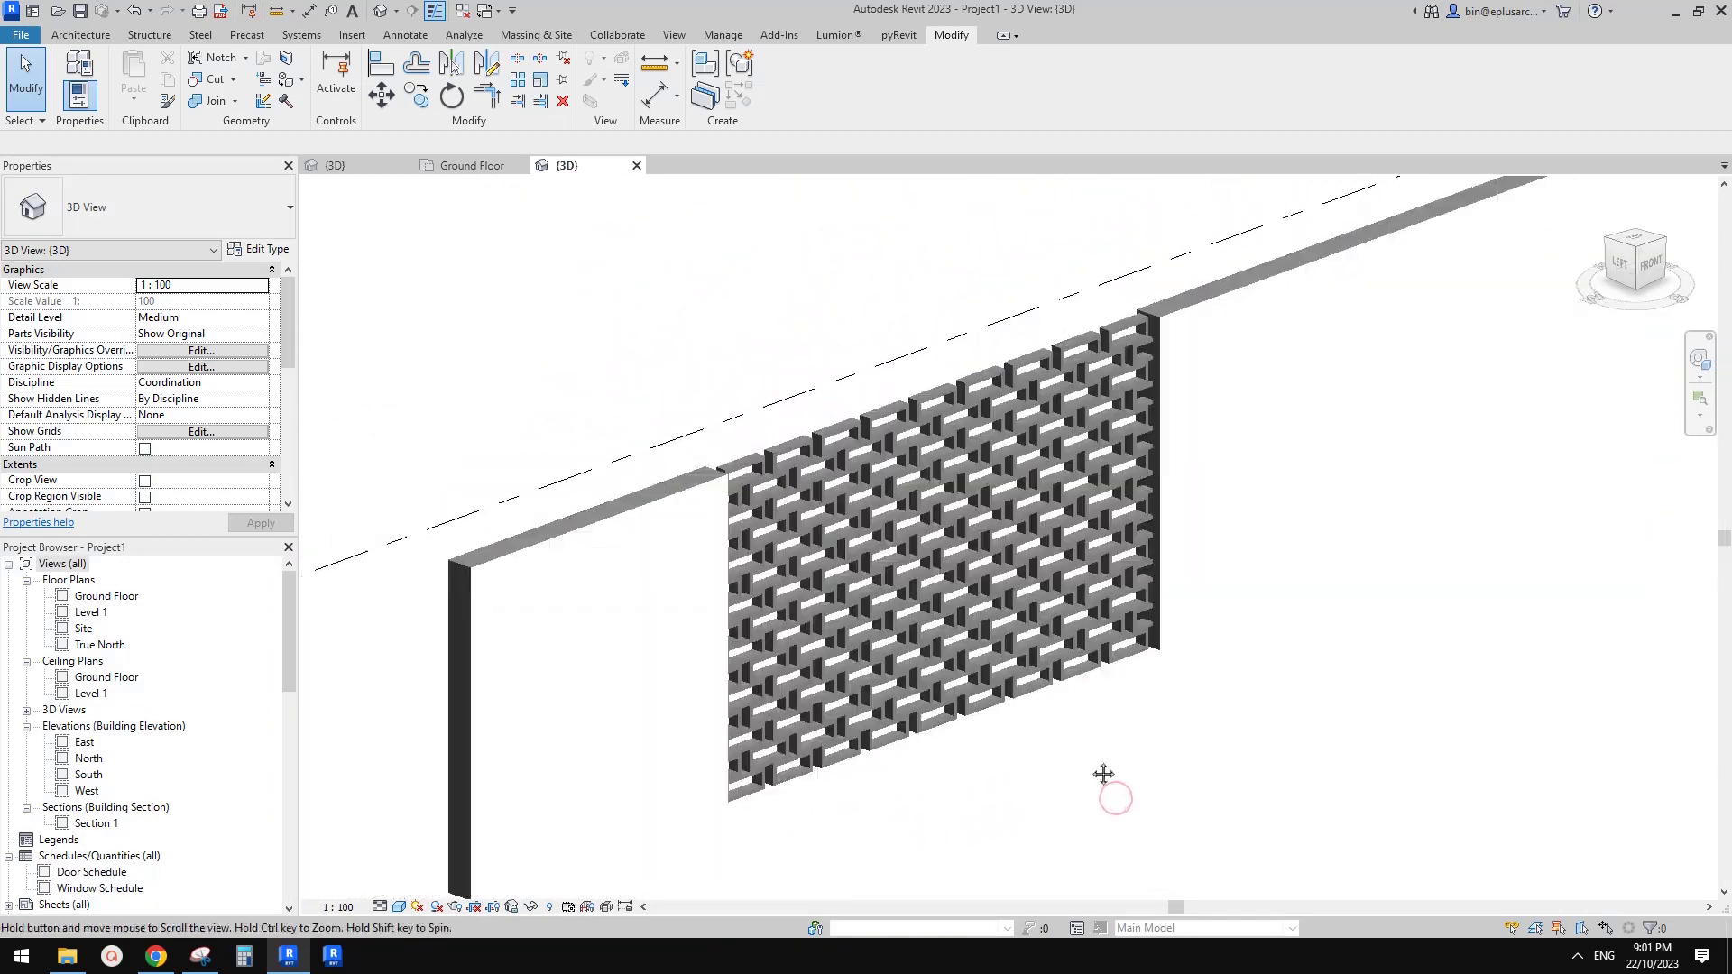
{"action": "scroll", "coordinate": [1101, 777], "scroll_direction": "up", "scroll_amount": 1}
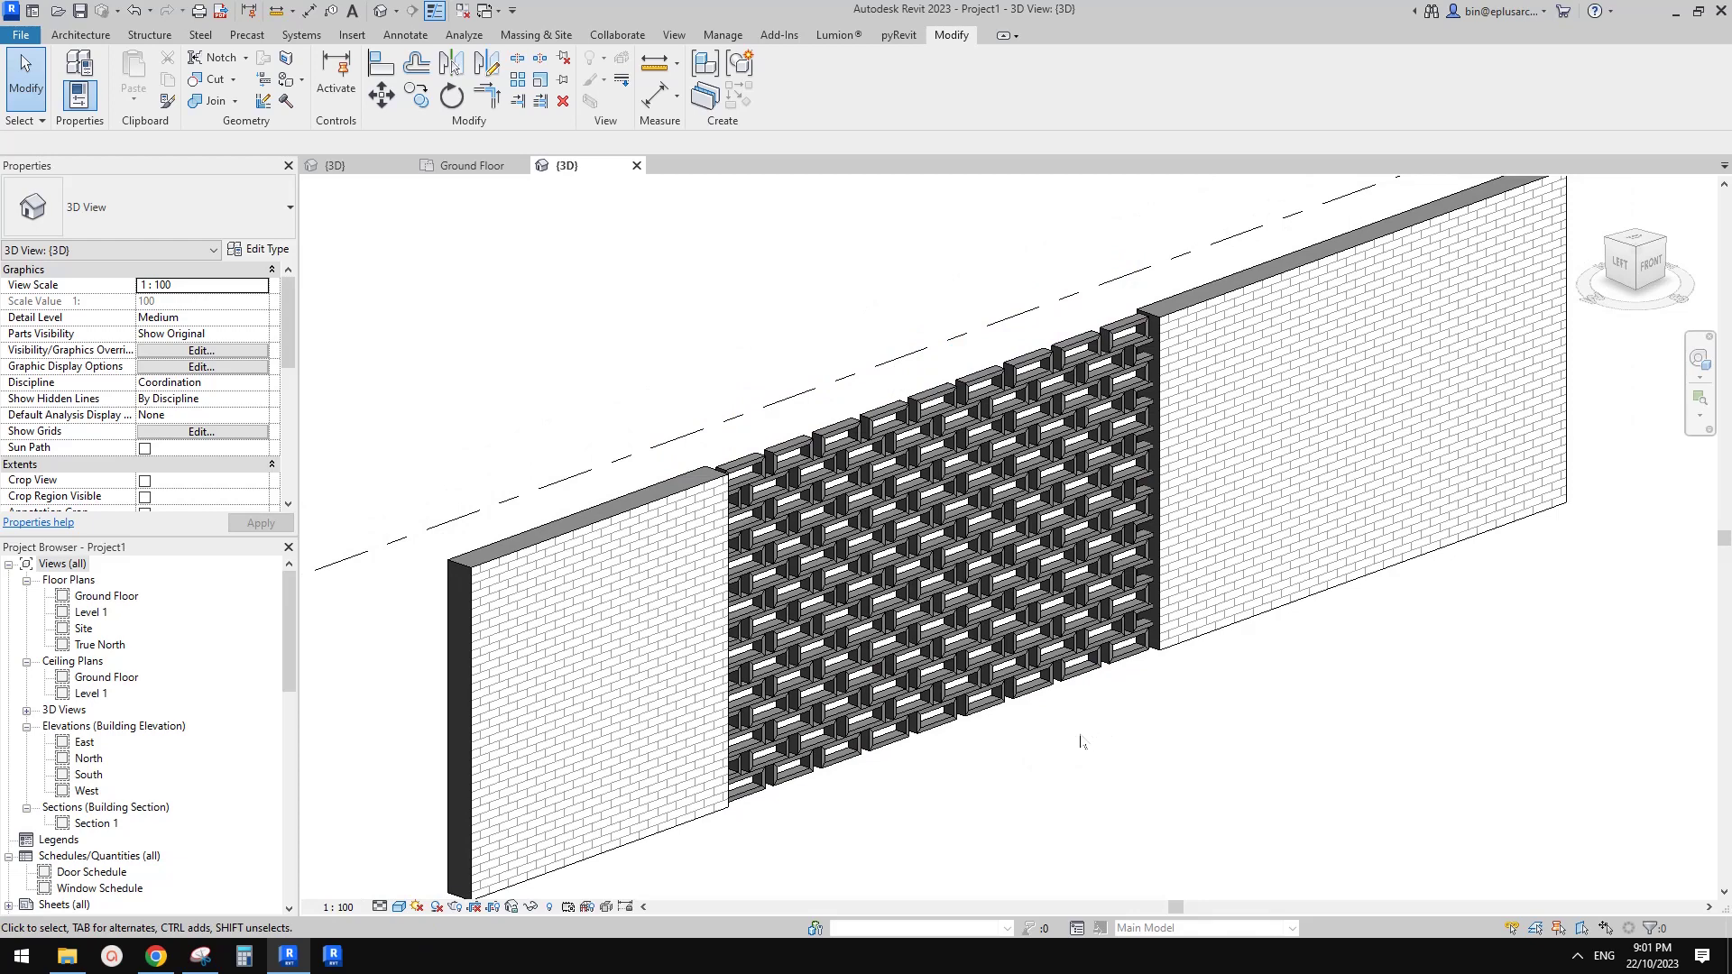